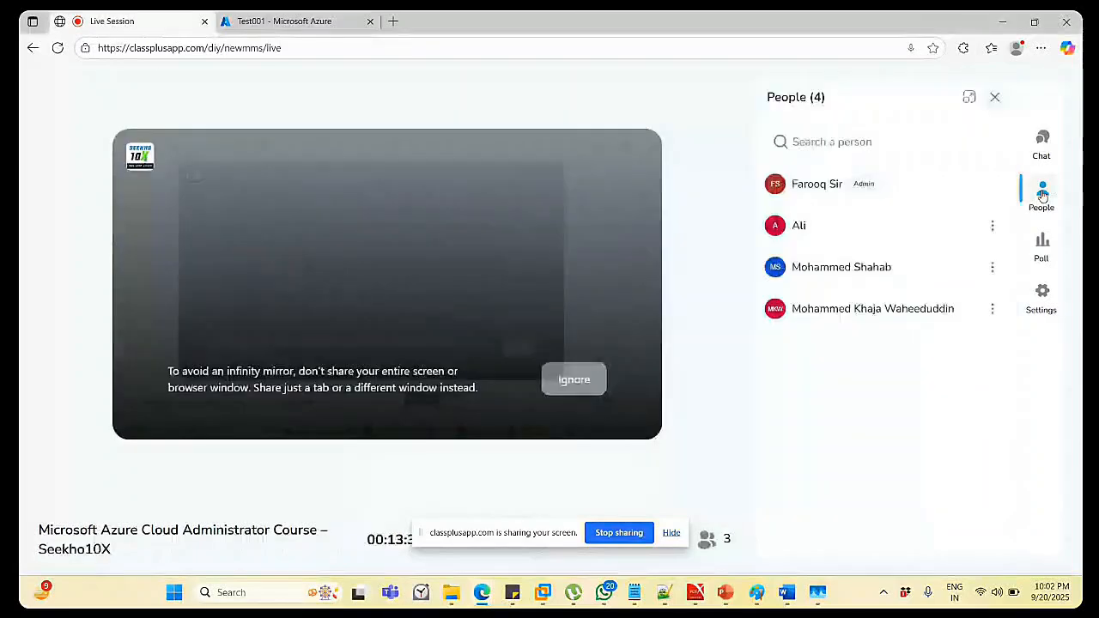
pyautogui.click(1043, 195)
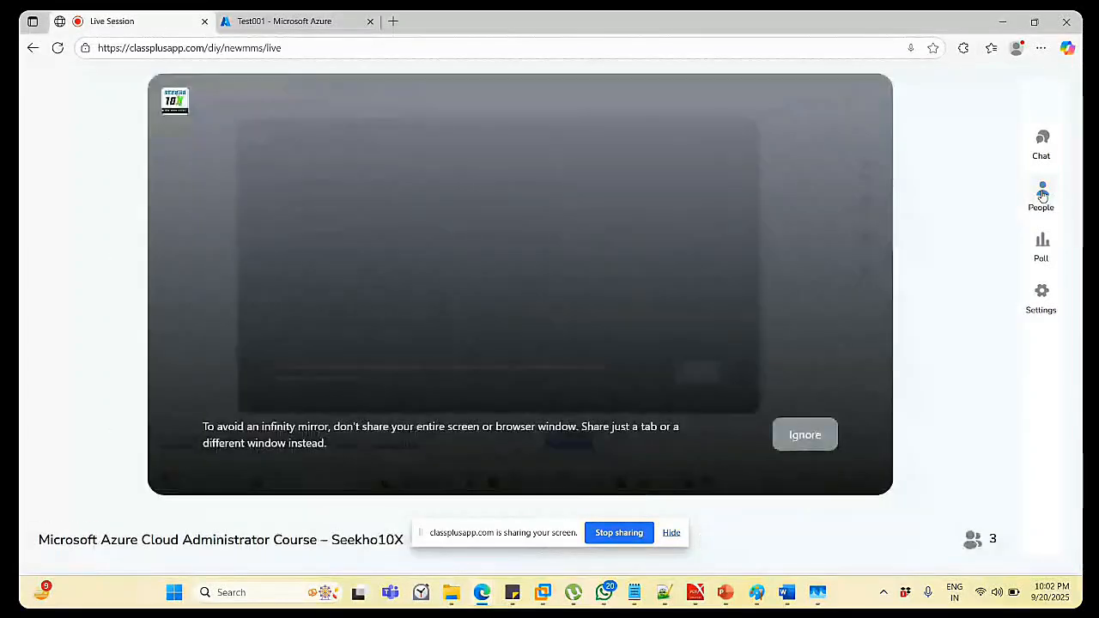
# Check the session's participant list, then go back to the Test001 Backup page in Azure.
pyautogui.click(276, 24)
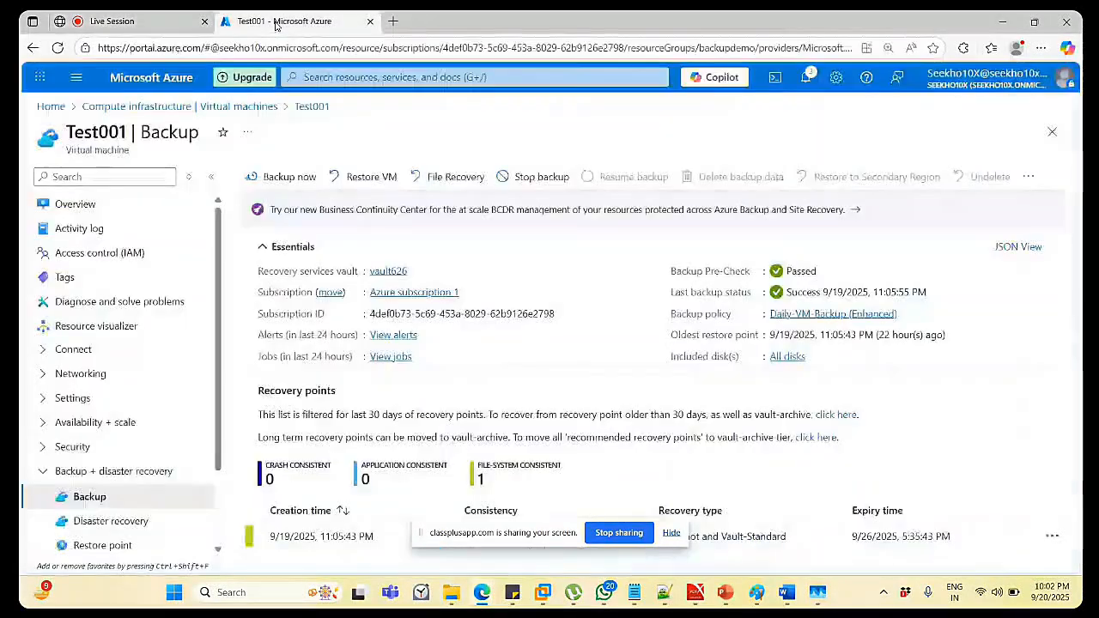
pyautogui.click(112, 108)
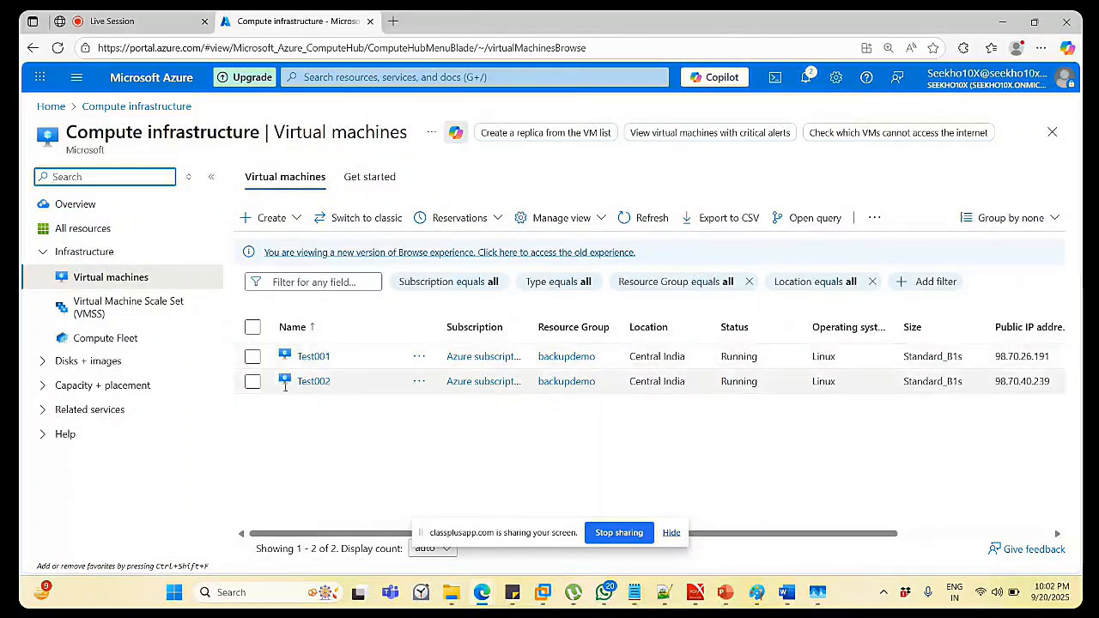
pyautogui.click(315, 356)
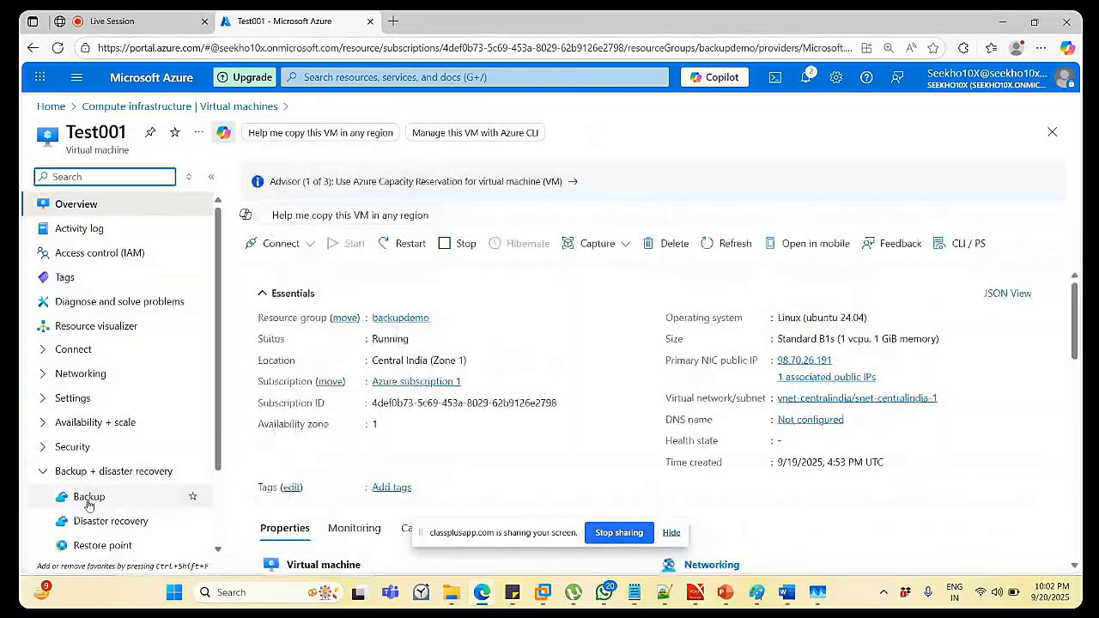
pyautogui.click(88, 499)
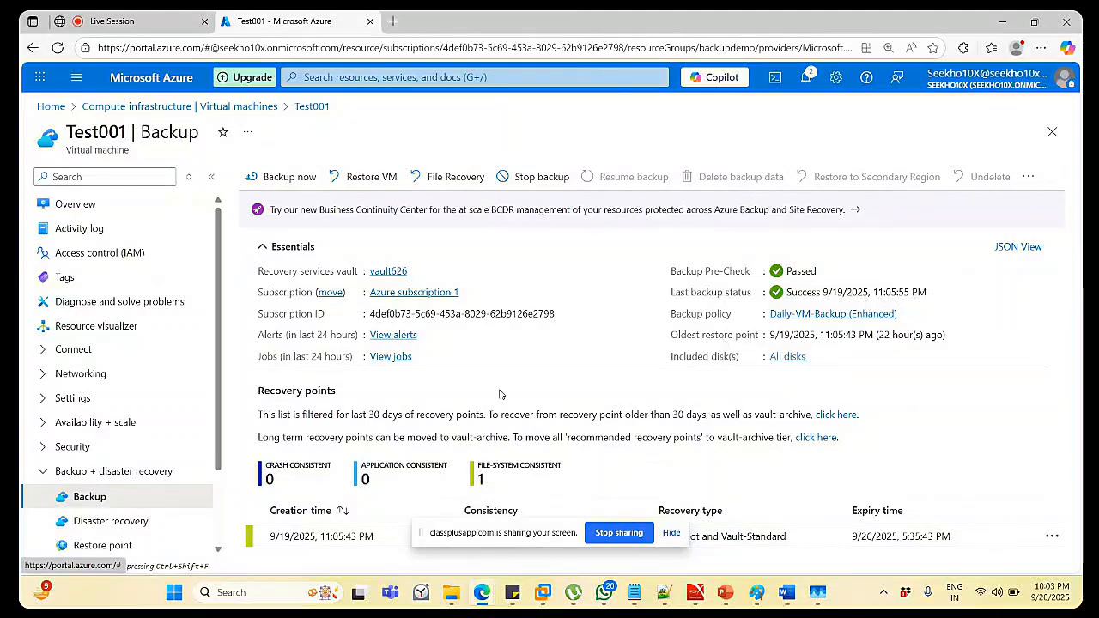
pyautogui.click(671, 533)
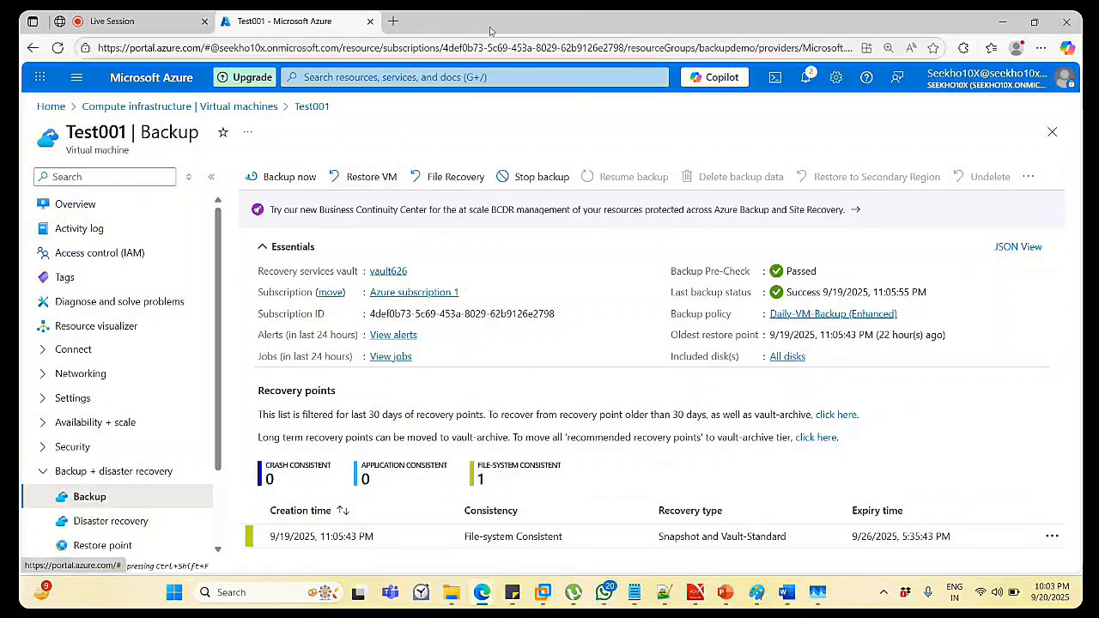
# Open Recovery Services vaults from the portal search in a new tab and sign in.
pyautogui.click(383, 77)
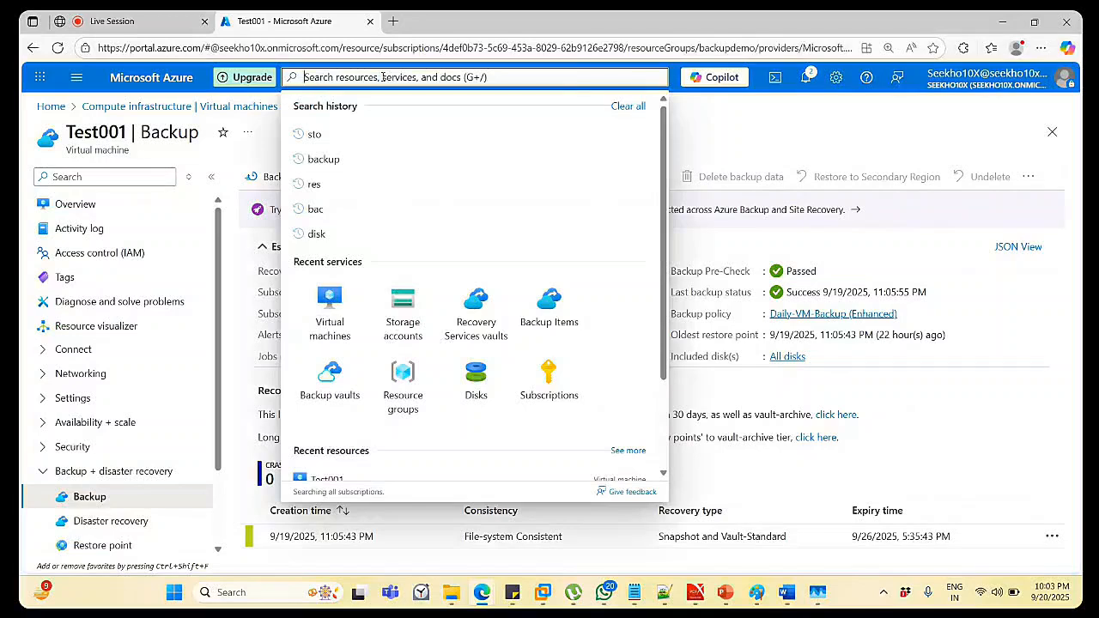
pyautogui.rightClick(485, 327)
pyautogui.click(500, 337)
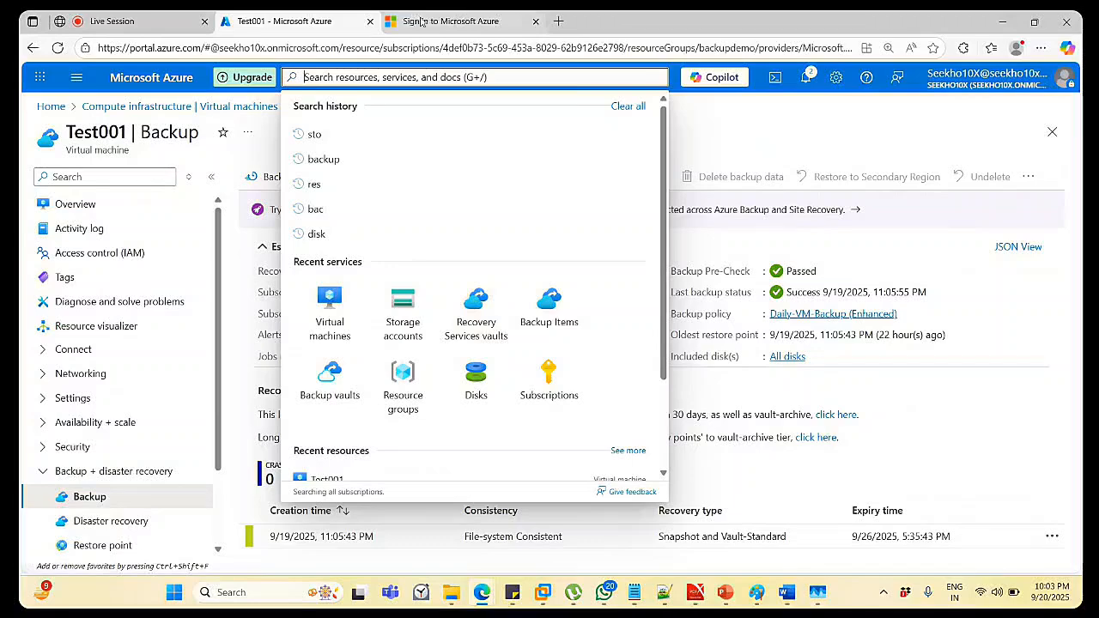
pyautogui.click(421, 21)
pyautogui.click(410, 320)
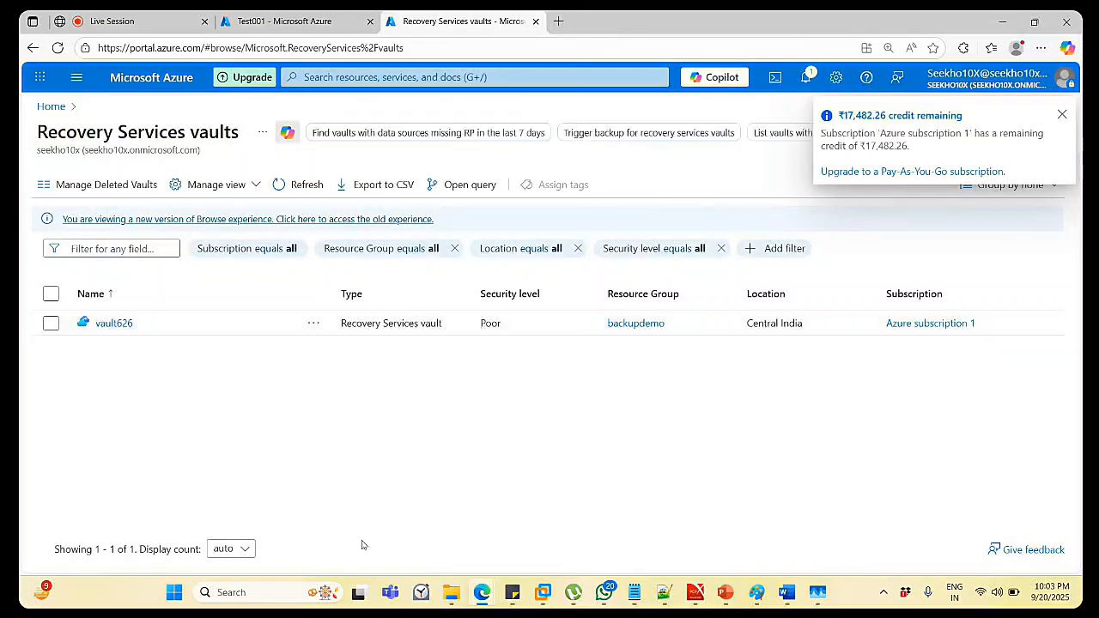
# Open vault626, look over its backup setup, then list its backup items.
pyautogui.click(103, 325)
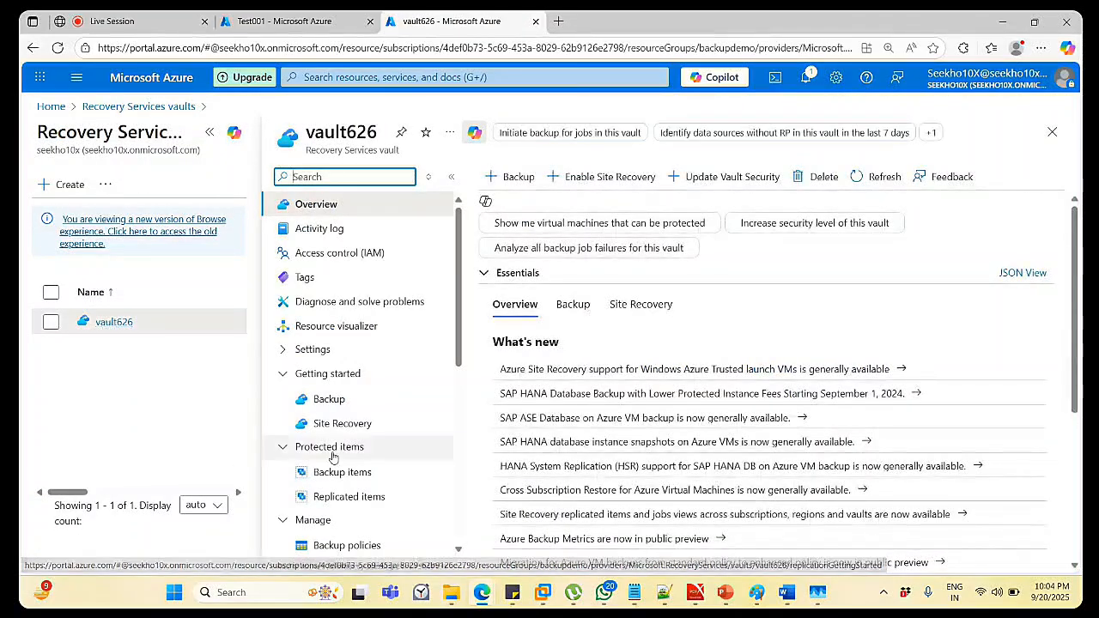
pyautogui.click(335, 405)
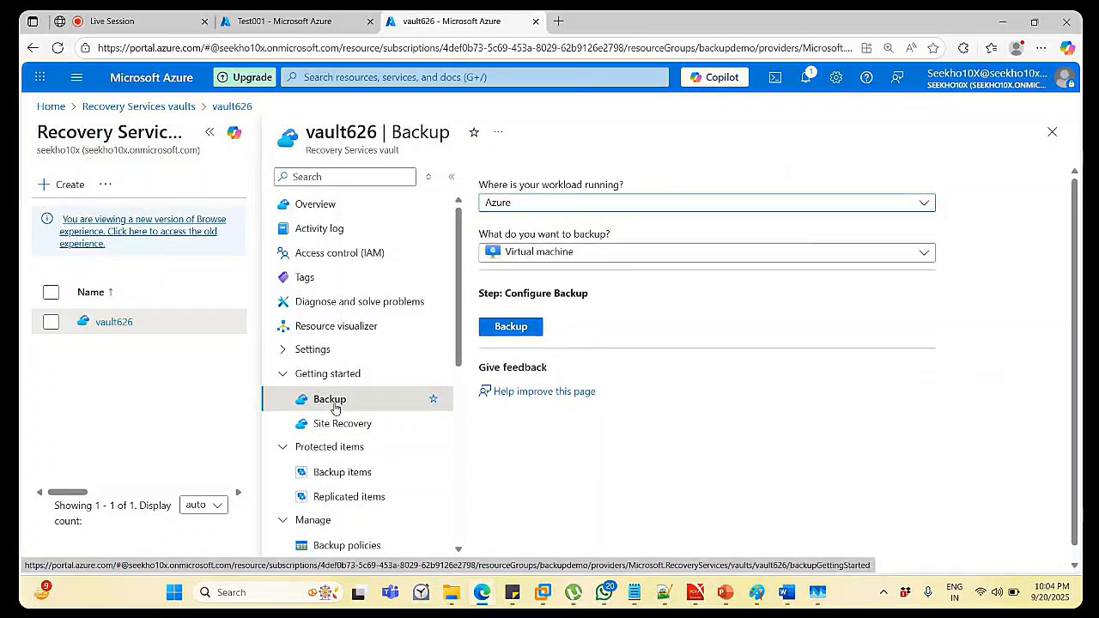
pyautogui.click(519, 327)
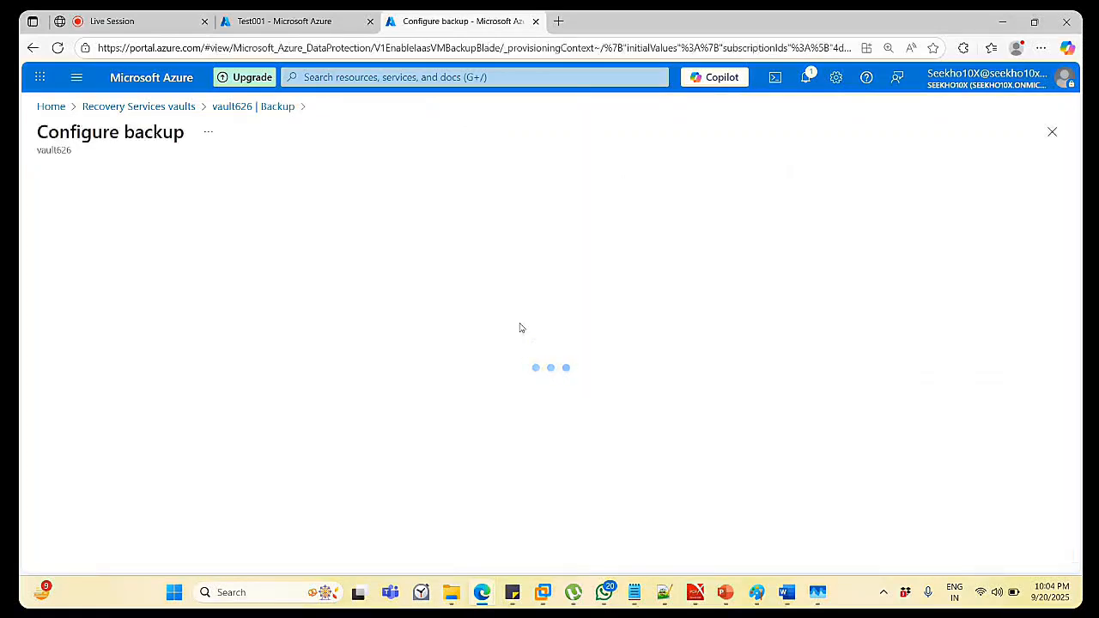
pyautogui.click(230, 109)
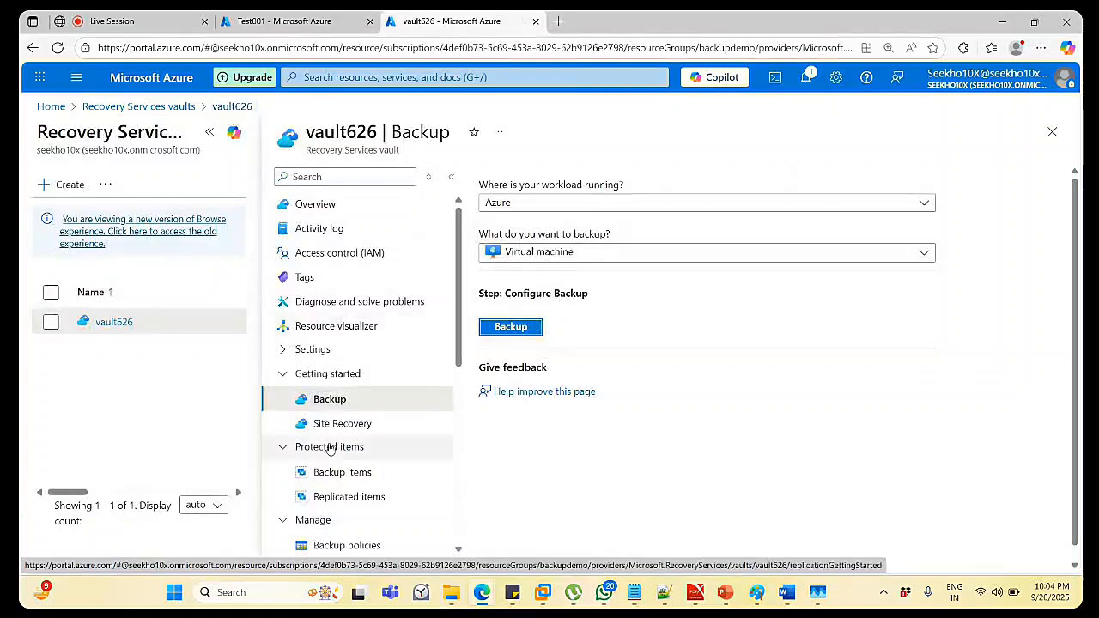
pyautogui.click(346, 474)
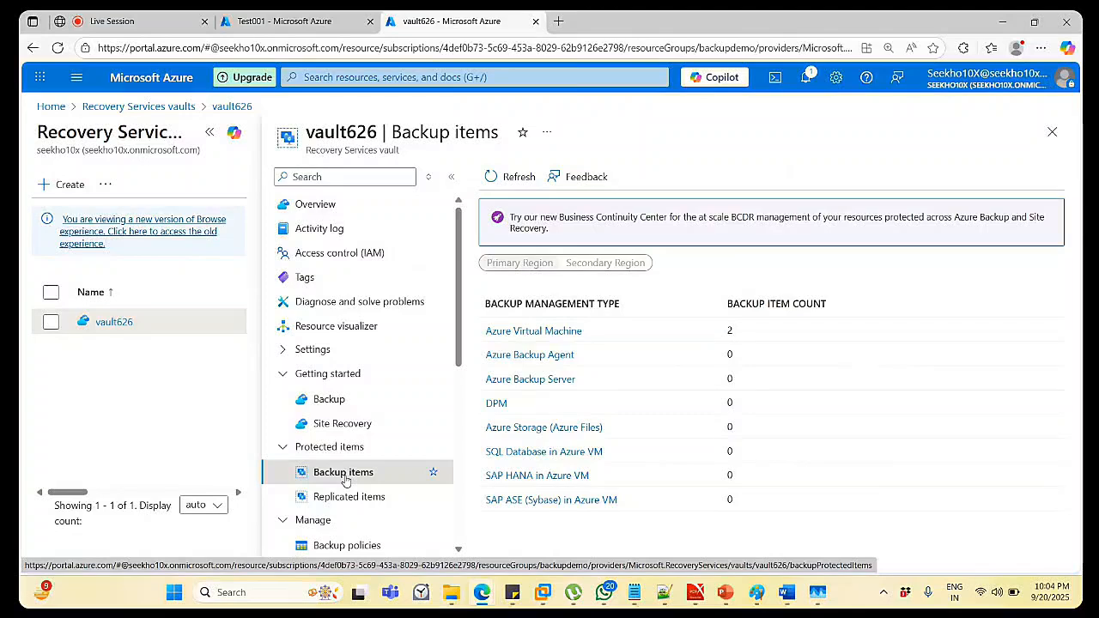
# View the protected VMs Test001 and Test002, then open vault626's Backup Jobs history.
pyautogui.click(522, 332)
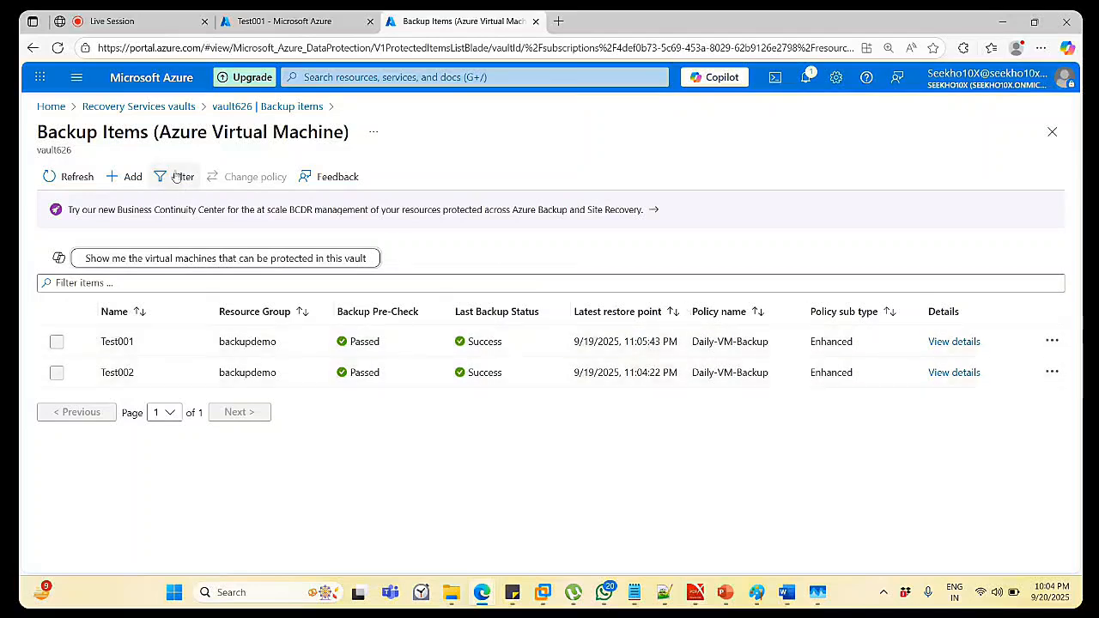
pyautogui.click(227, 108)
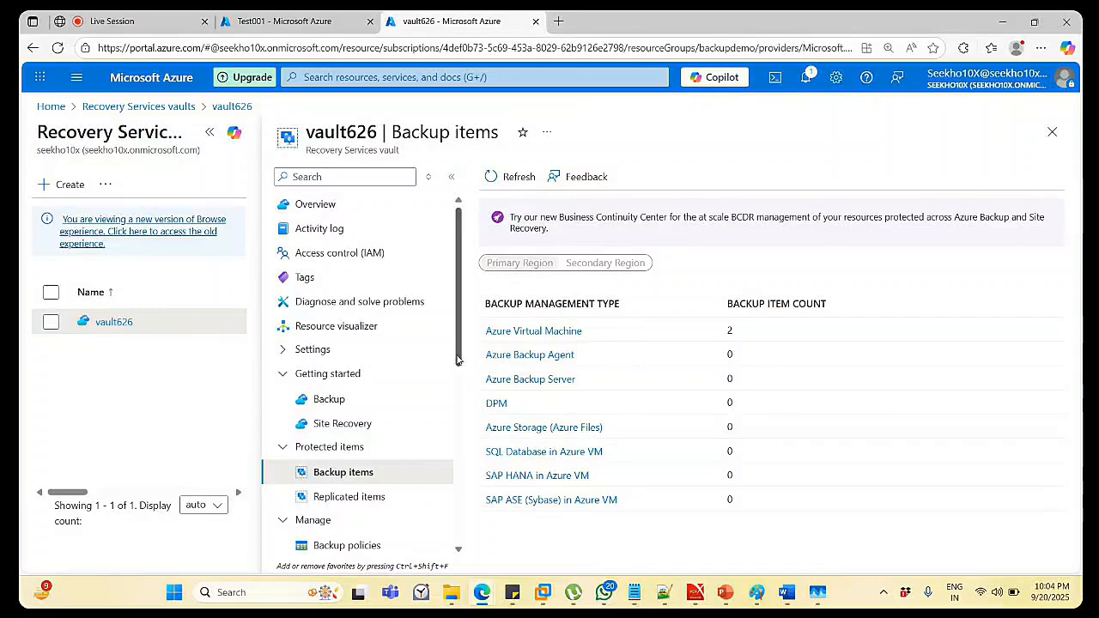
pyautogui.scroll(-1, 463, 382)
pyautogui.moveTo(462, 383); pyautogui.dragTo(439, 504)
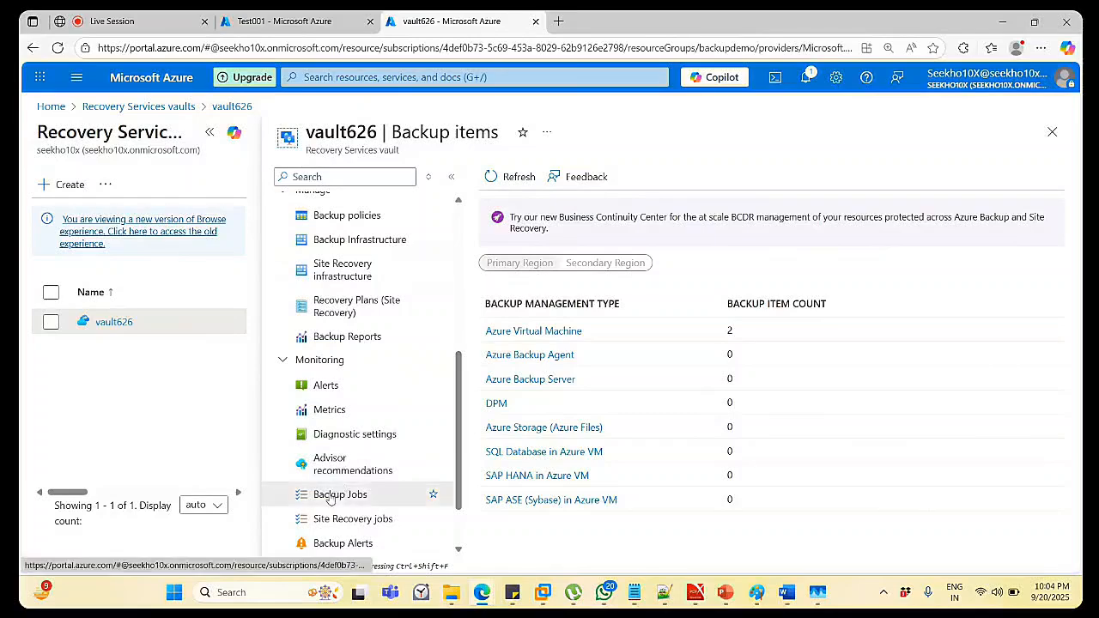
pyautogui.click(331, 496)
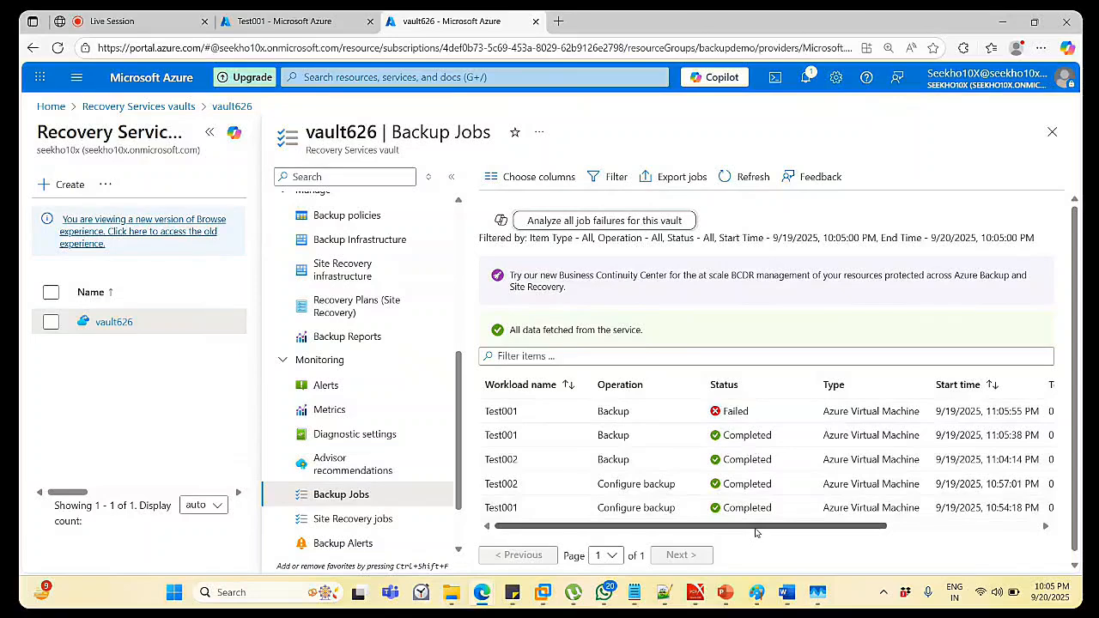
pyautogui.moveTo(756, 529); pyautogui.dragTo(733, 557)
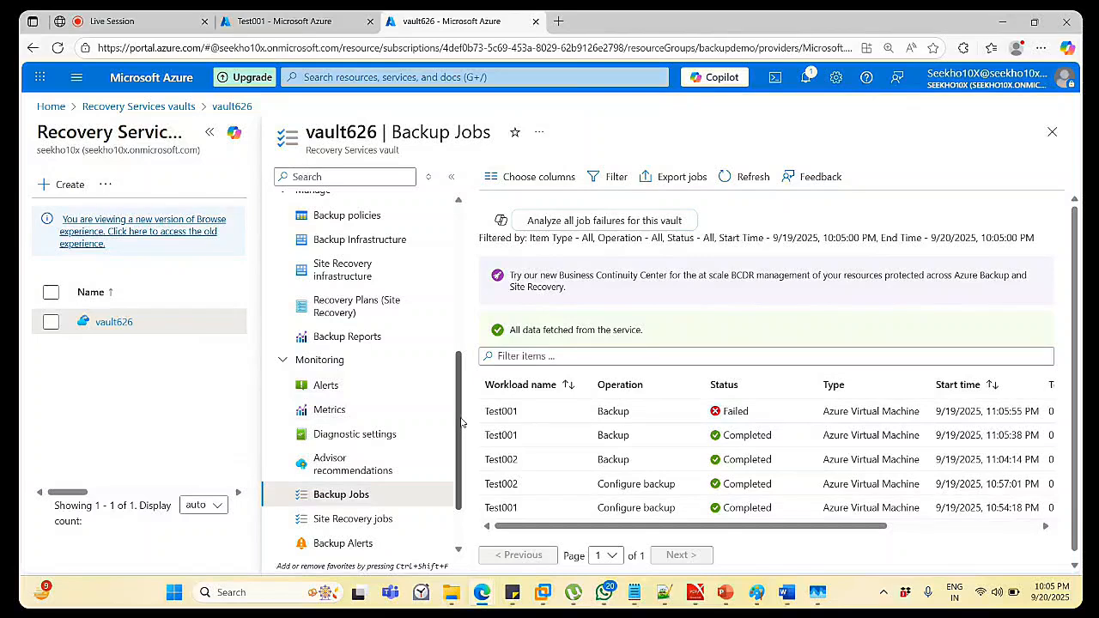
pyautogui.moveTo(461, 422); pyautogui.dragTo(462, 368)
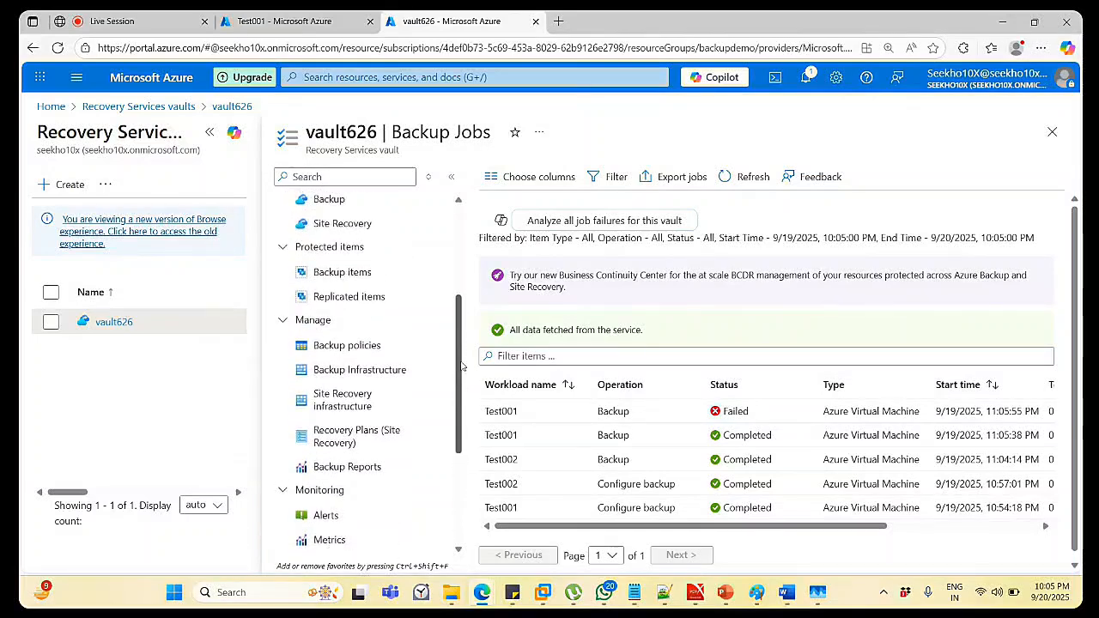
# Review the Daily-VM-Backup policy's schedule and retention, then return to the policies list.
pyautogui.click(335, 345)
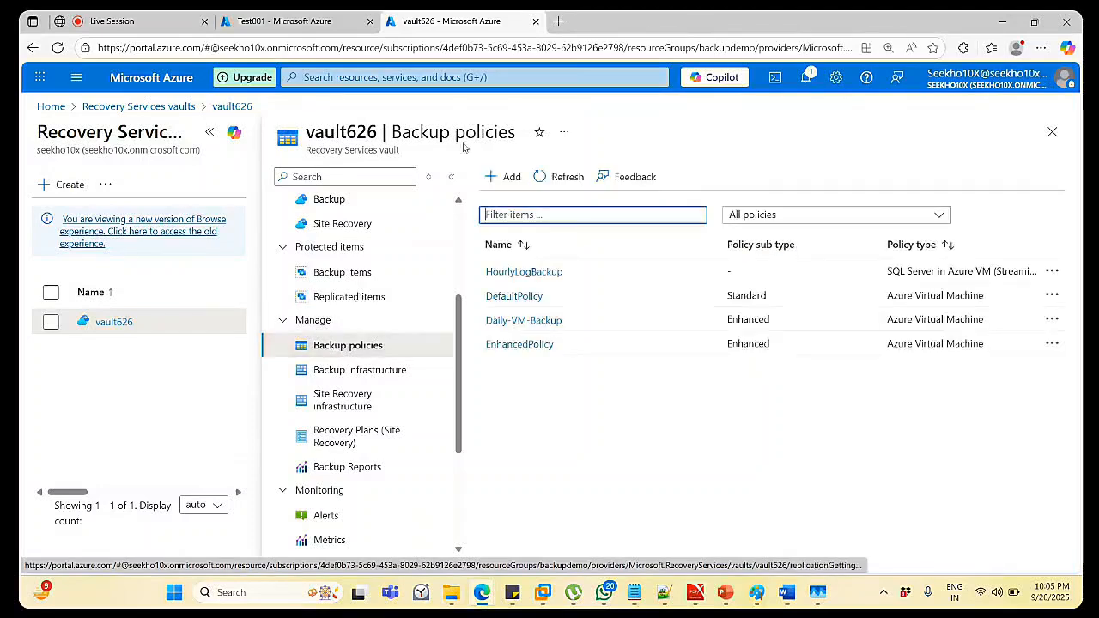
pyautogui.click(523, 321)
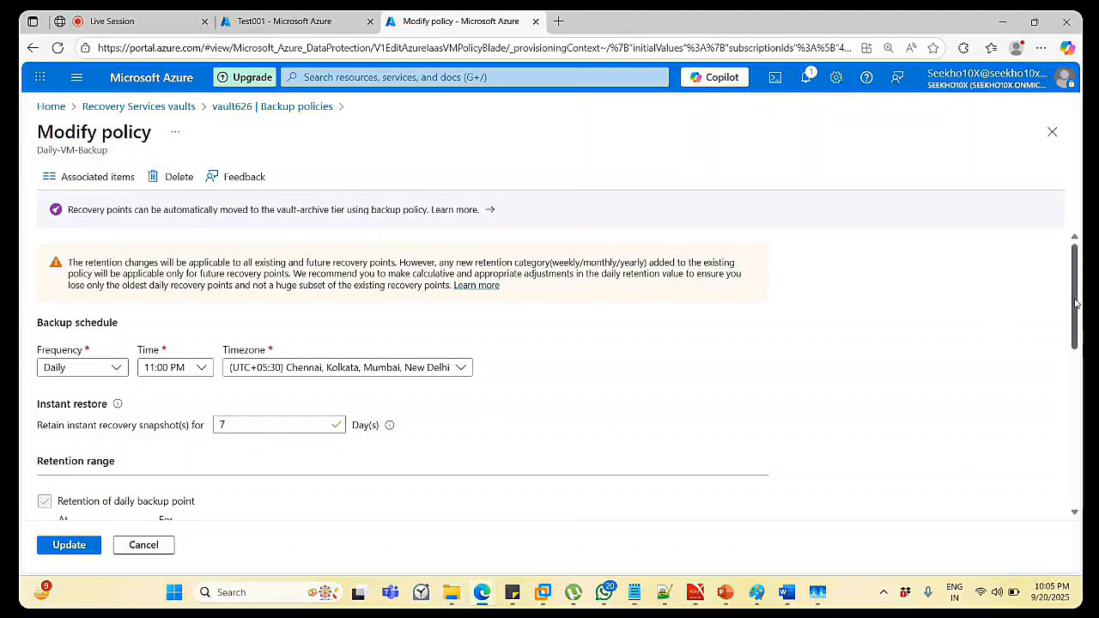
pyautogui.moveTo(1076, 303); pyautogui.dragTo(1026, 204)
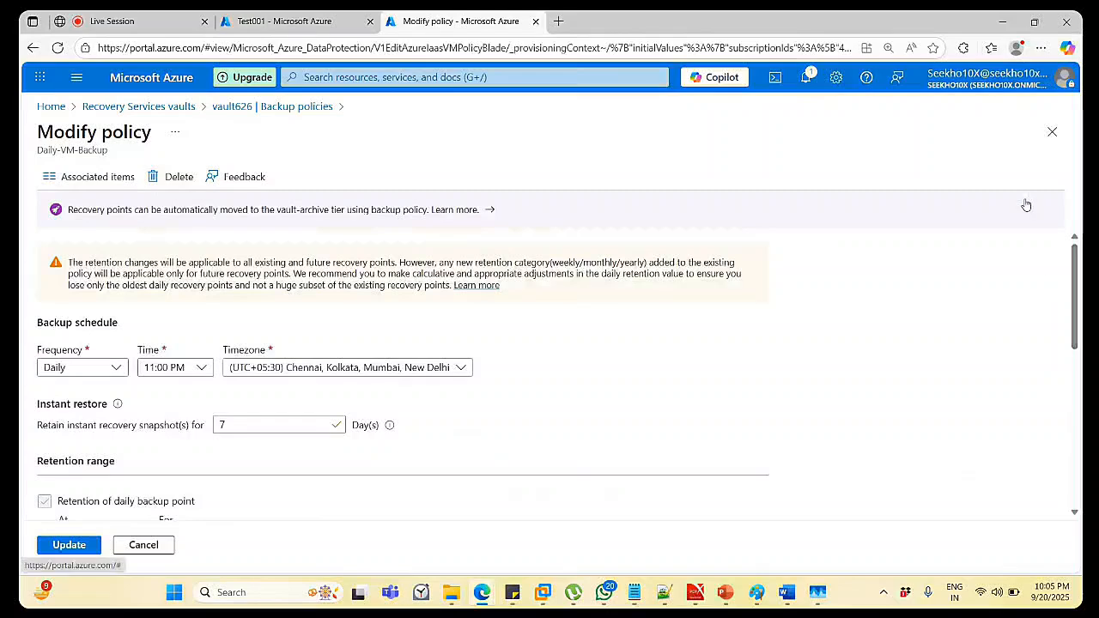
pyautogui.click(225, 110)
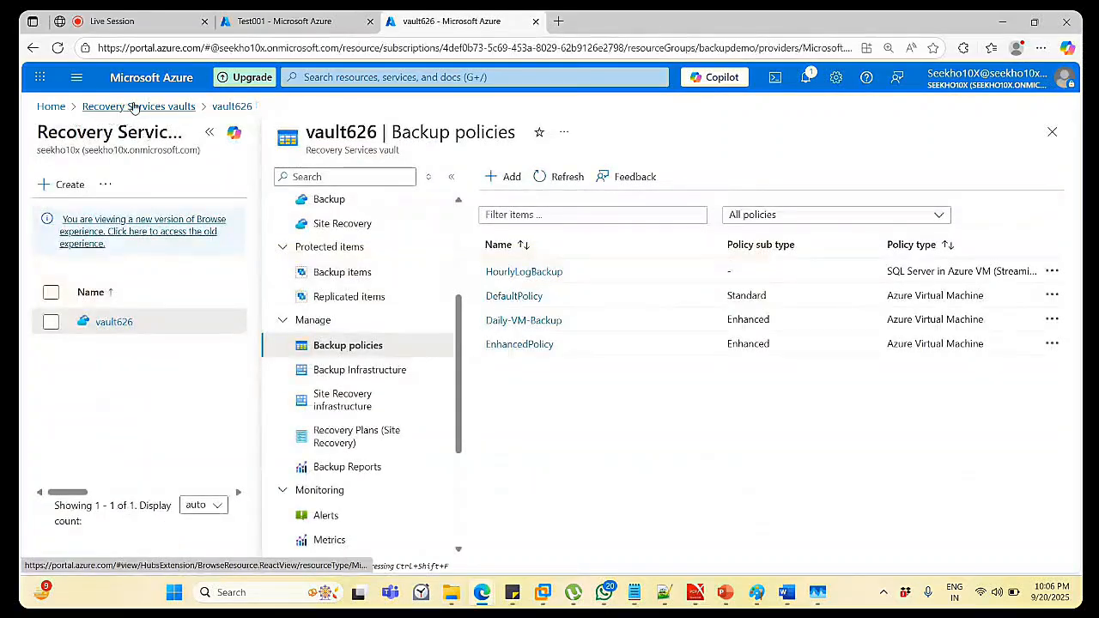
# Return to vault626's Azure Virtual Machine backup items and open Test001's details.
pyautogui.click(133, 107)
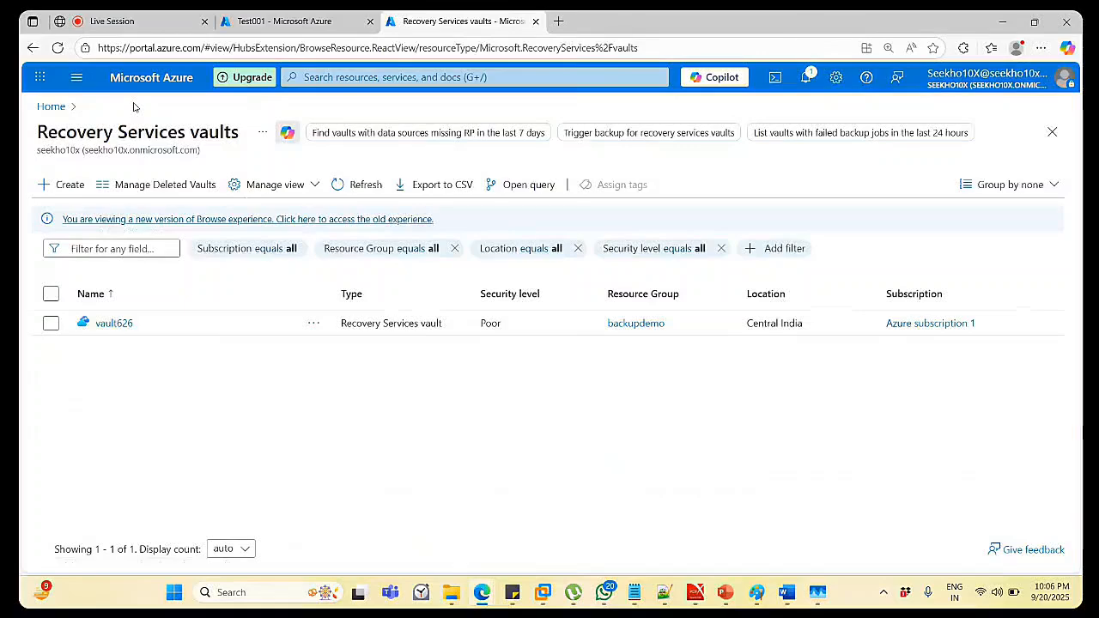
pyautogui.click(114, 323)
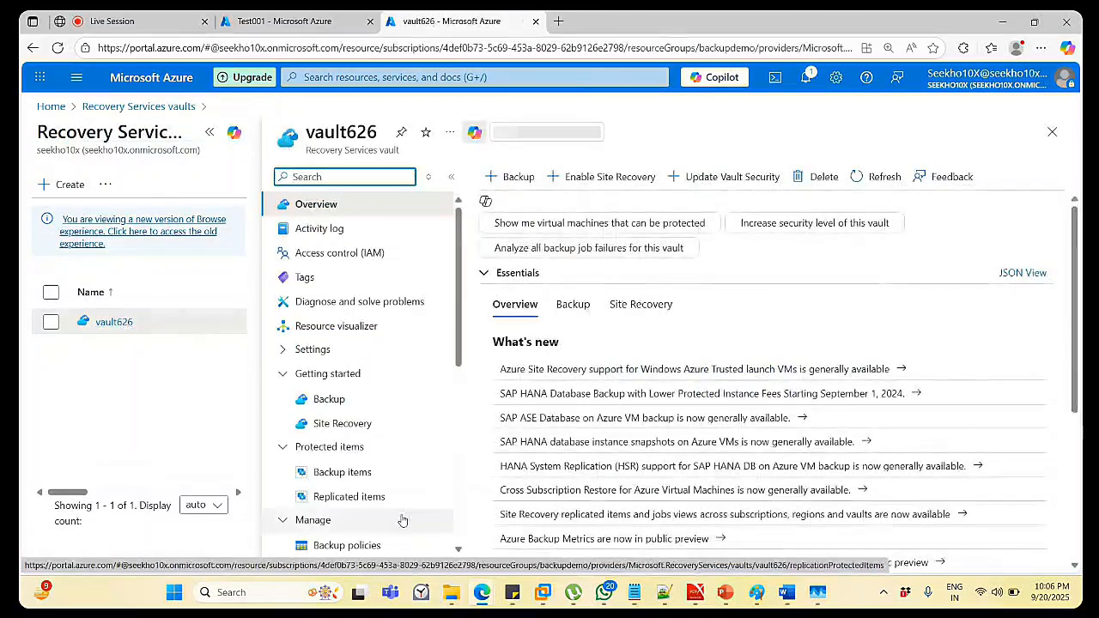
pyautogui.click(351, 475)
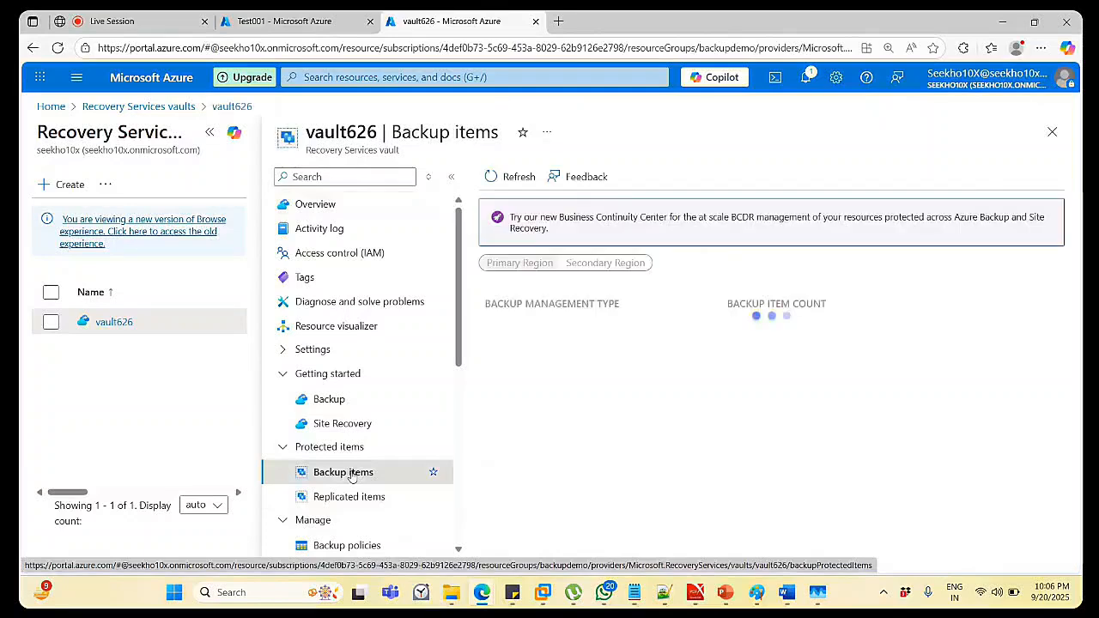
pyautogui.click(569, 334)
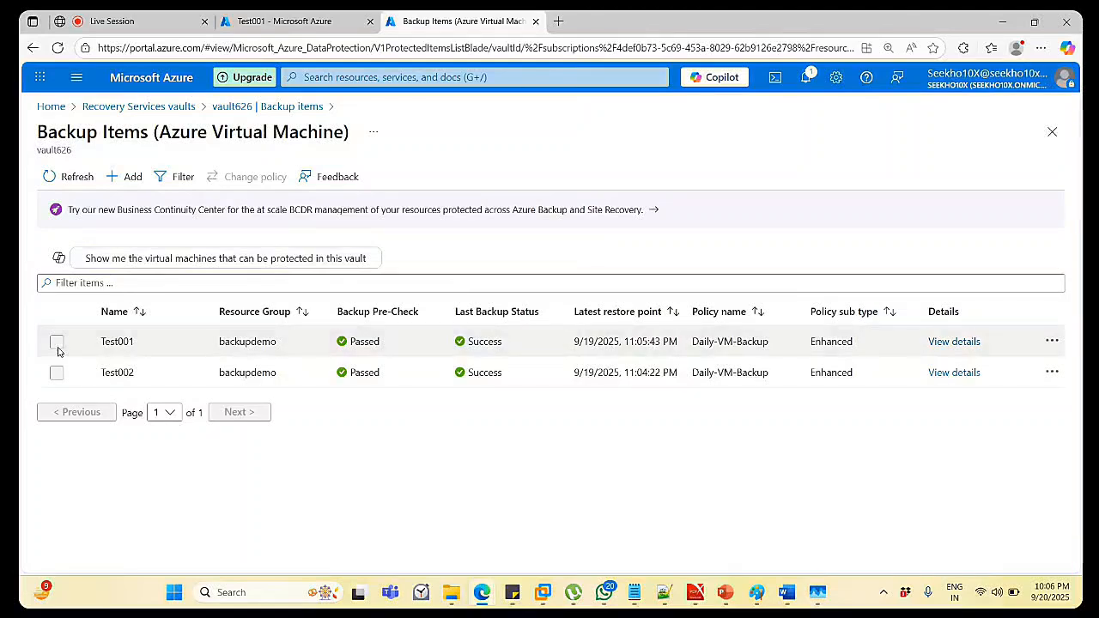
pyautogui.click(939, 341)
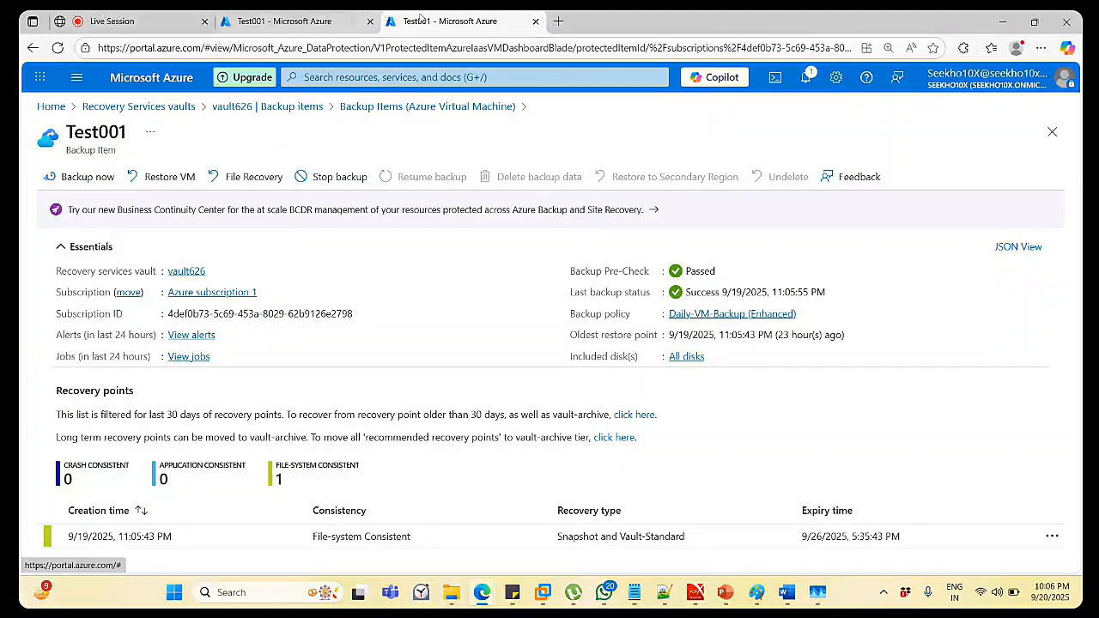
# Switch to the other Test001 tab and go back to the virtual machines list.
pyautogui.click(309, 22)
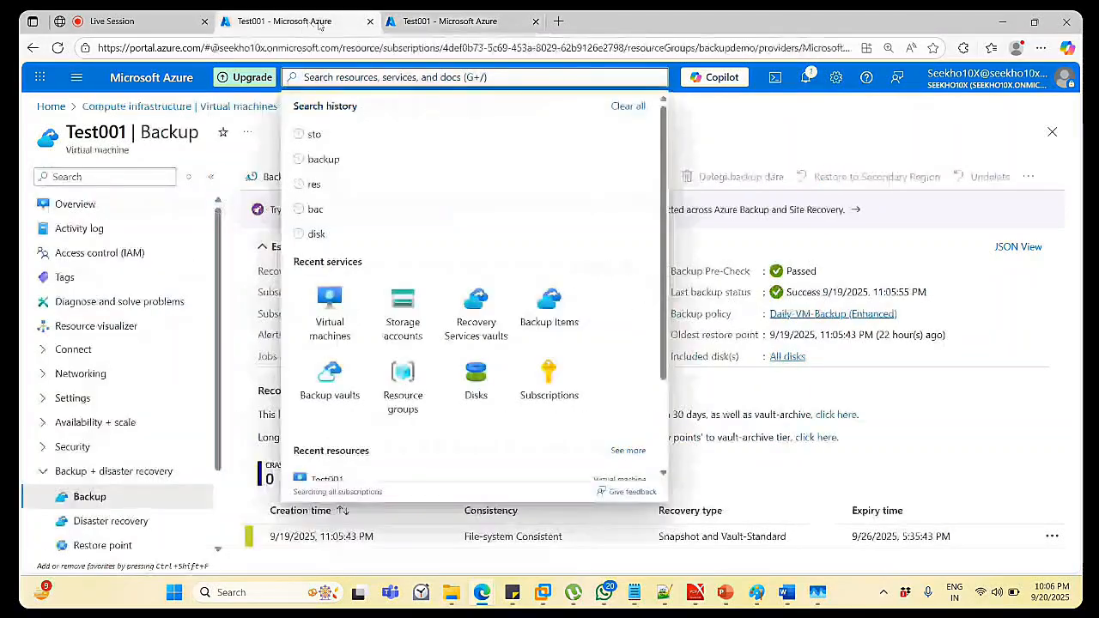
pyautogui.click(779, 136)
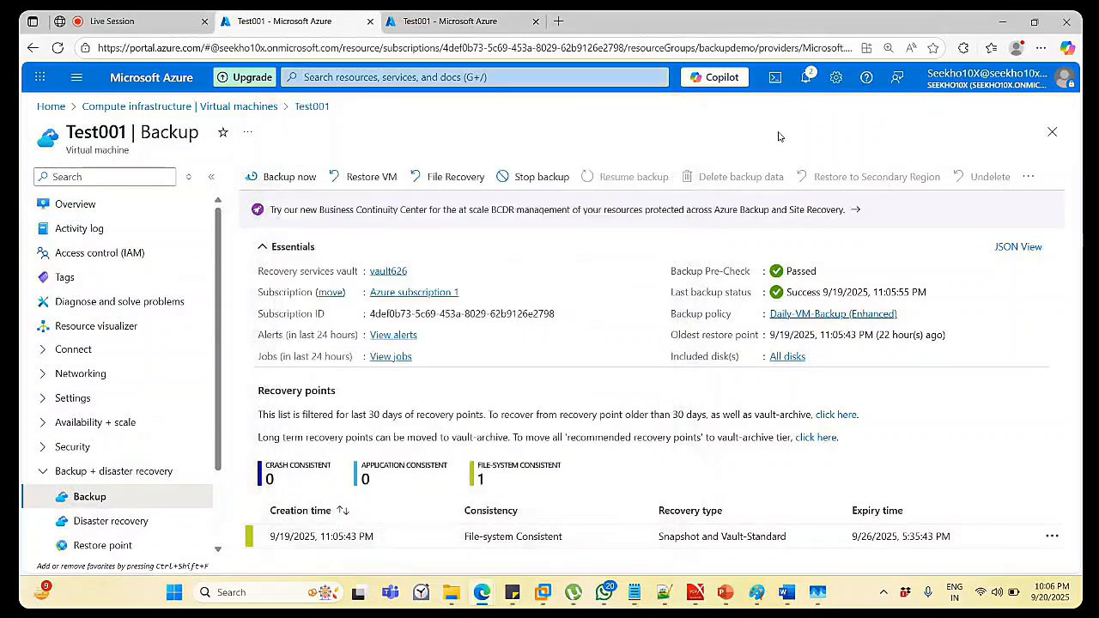
pyautogui.click(134, 110)
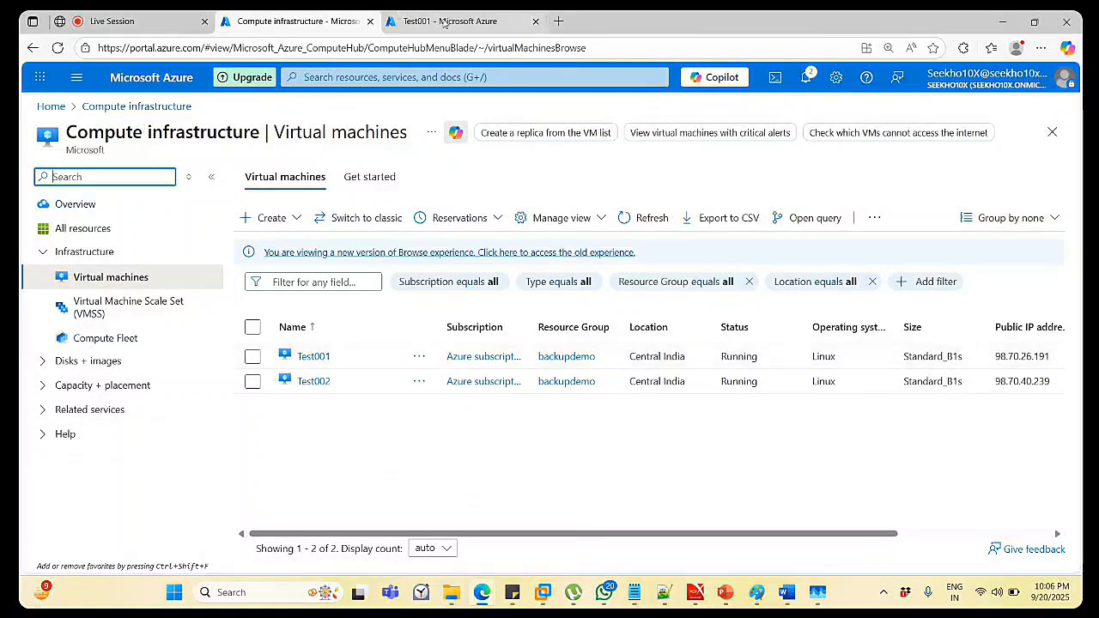
# Prepare Test001's deletion with force delete, its network interface and public IP, acknowledged.
pyautogui.click(253, 358)
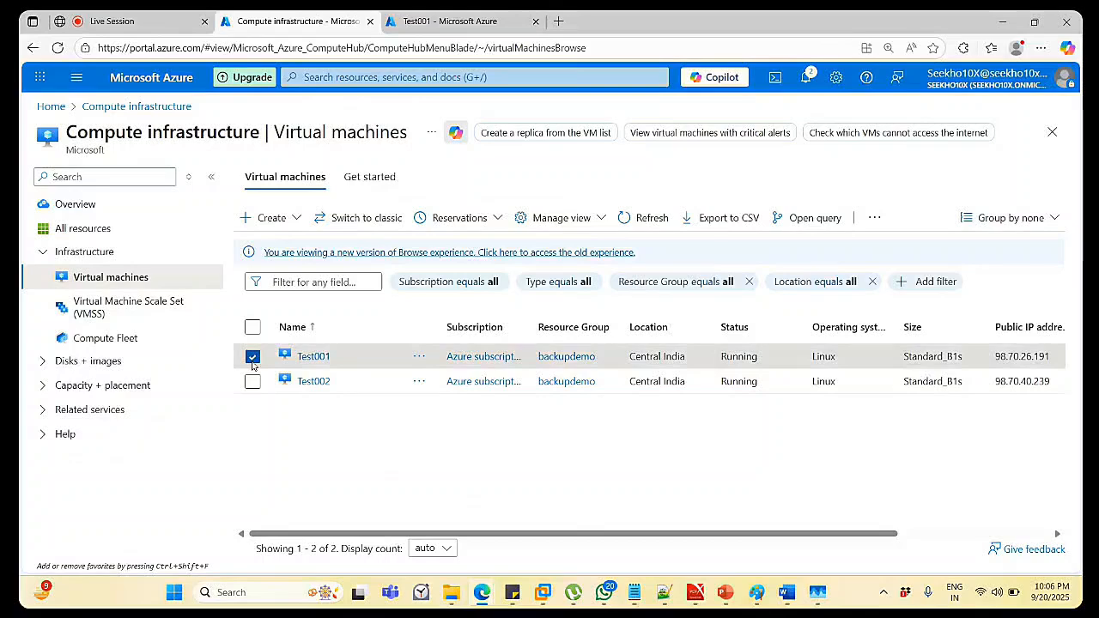
pyautogui.click(307, 362)
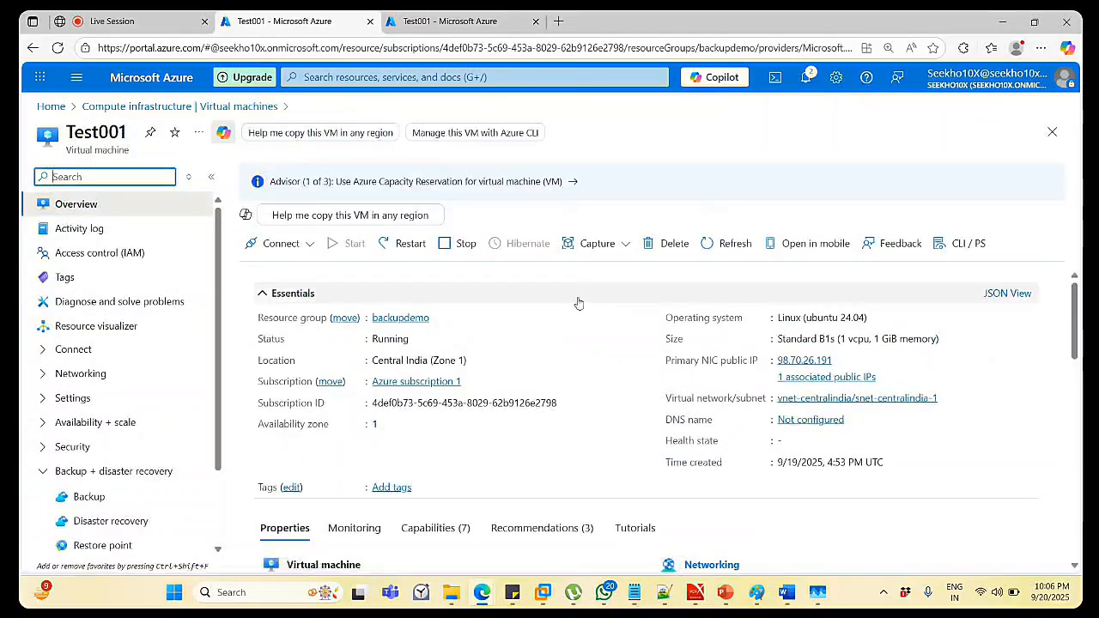
pyautogui.click(674, 247)
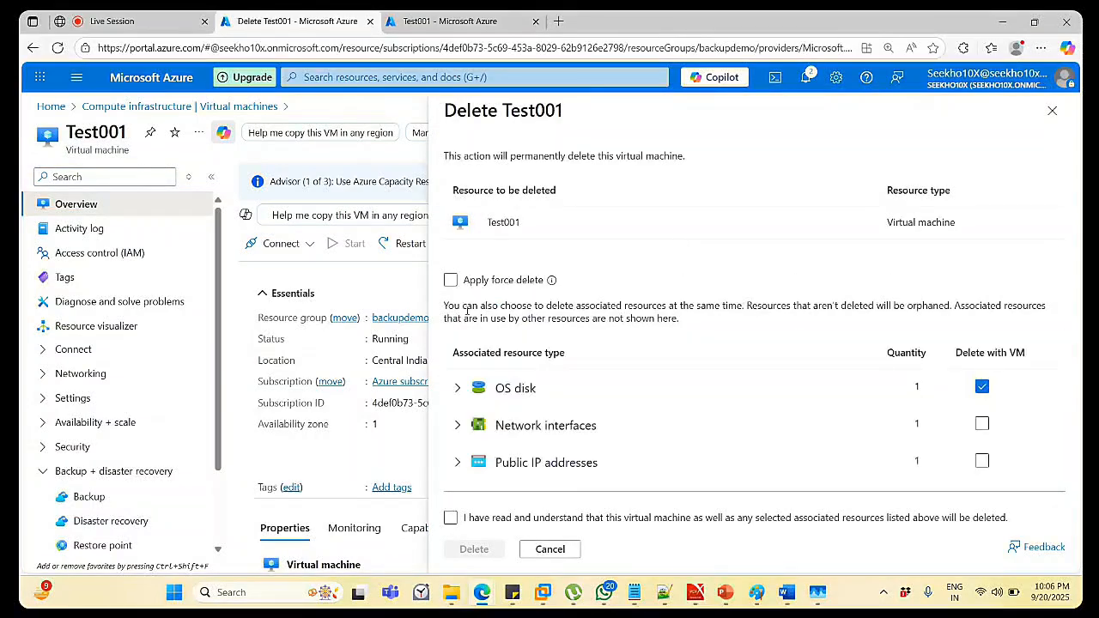
pyautogui.click(455, 283)
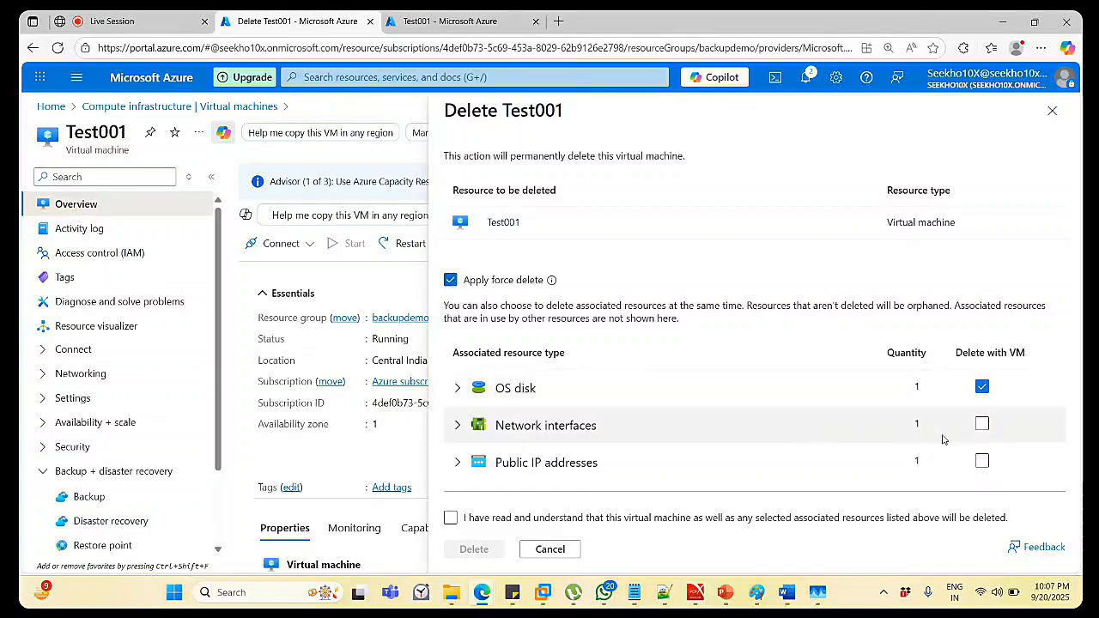
pyautogui.click(989, 425)
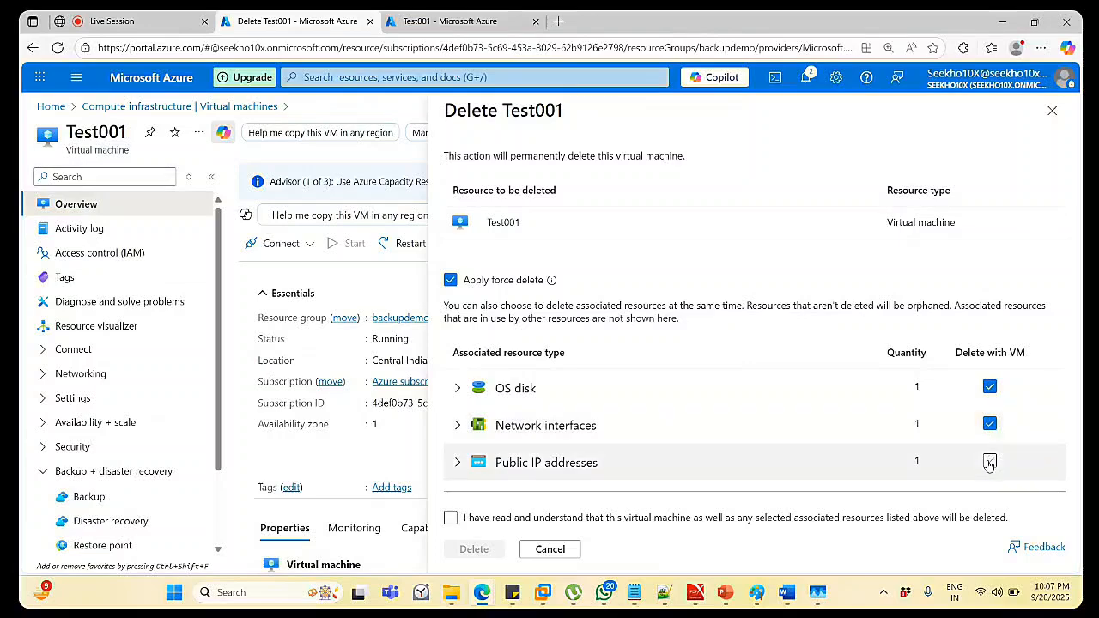
pyautogui.click(988, 464)
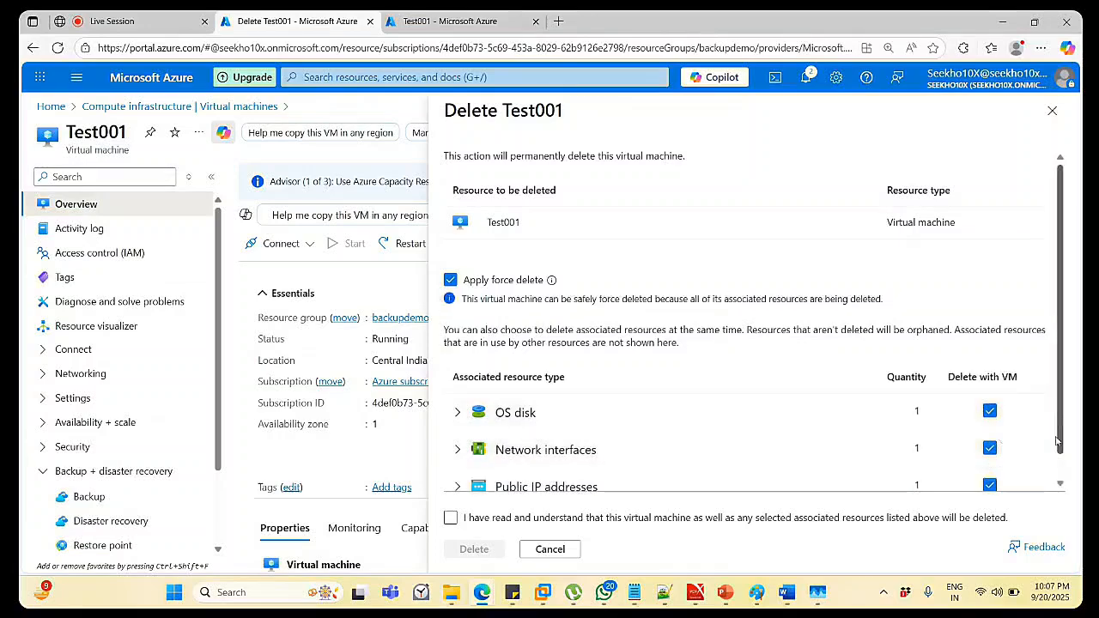
pyautogui.click(1060, 479)
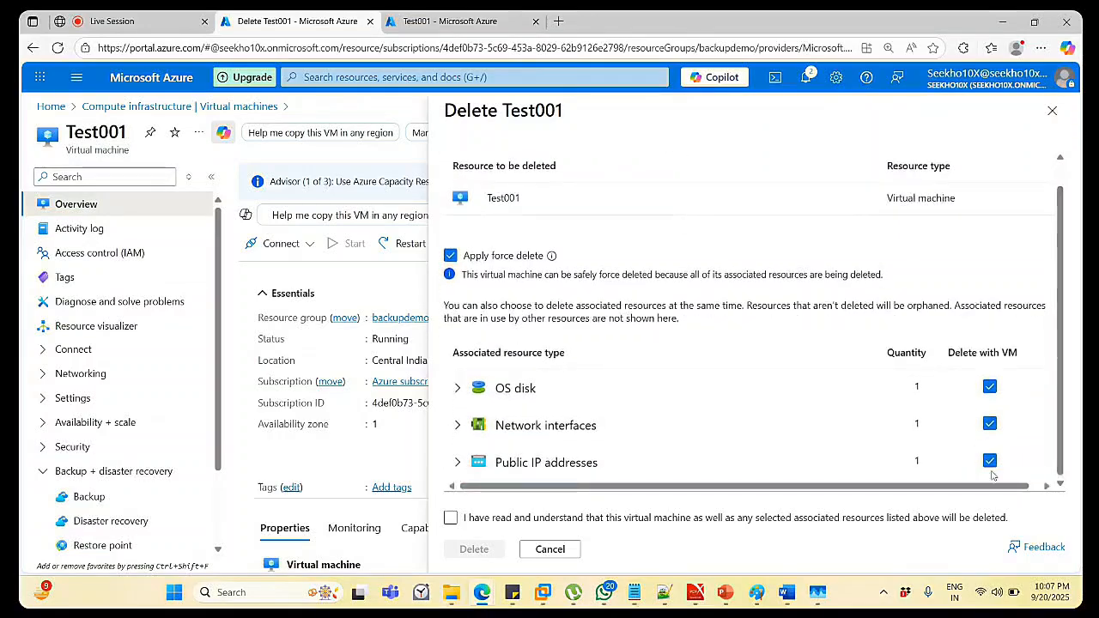
pyautogui.click(450, 518)
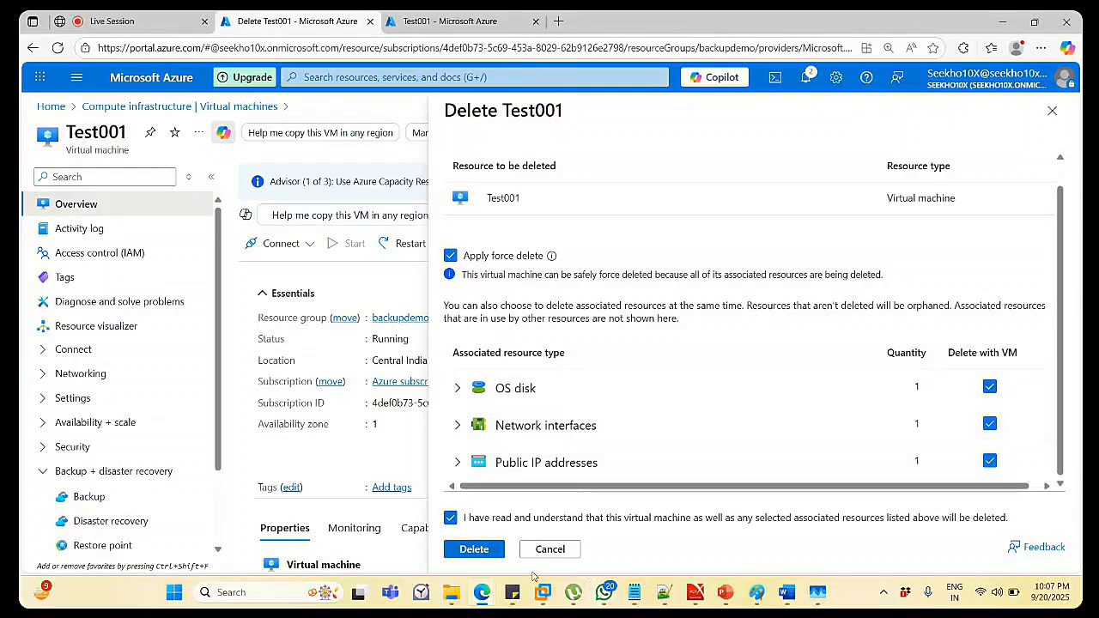
pyautogui.moveTo(482, 593)
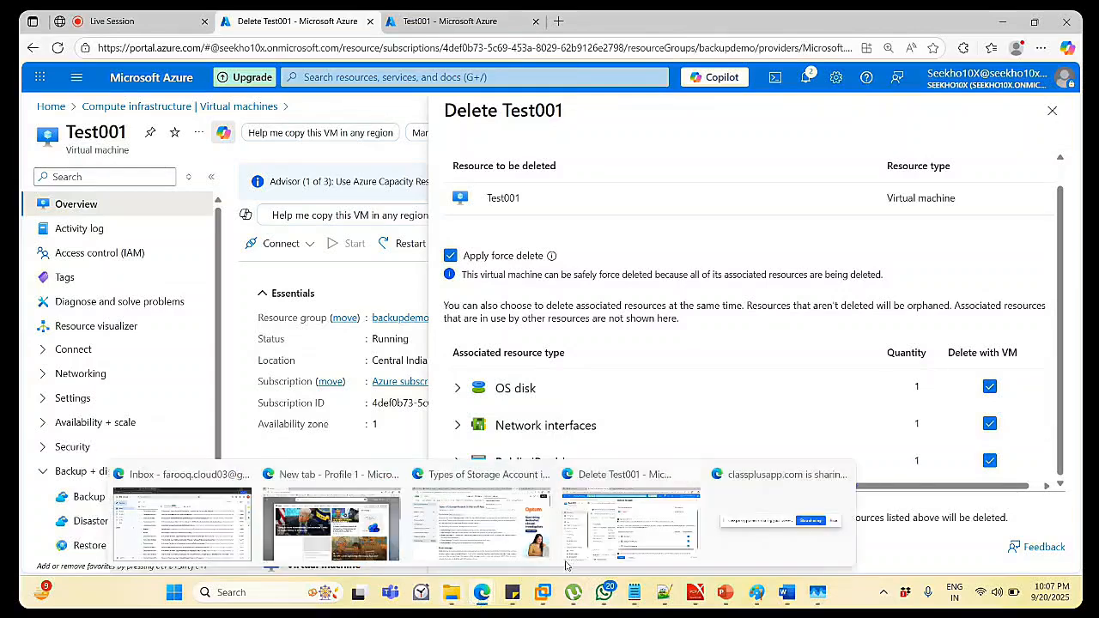
pyautogui.click(640, 539)
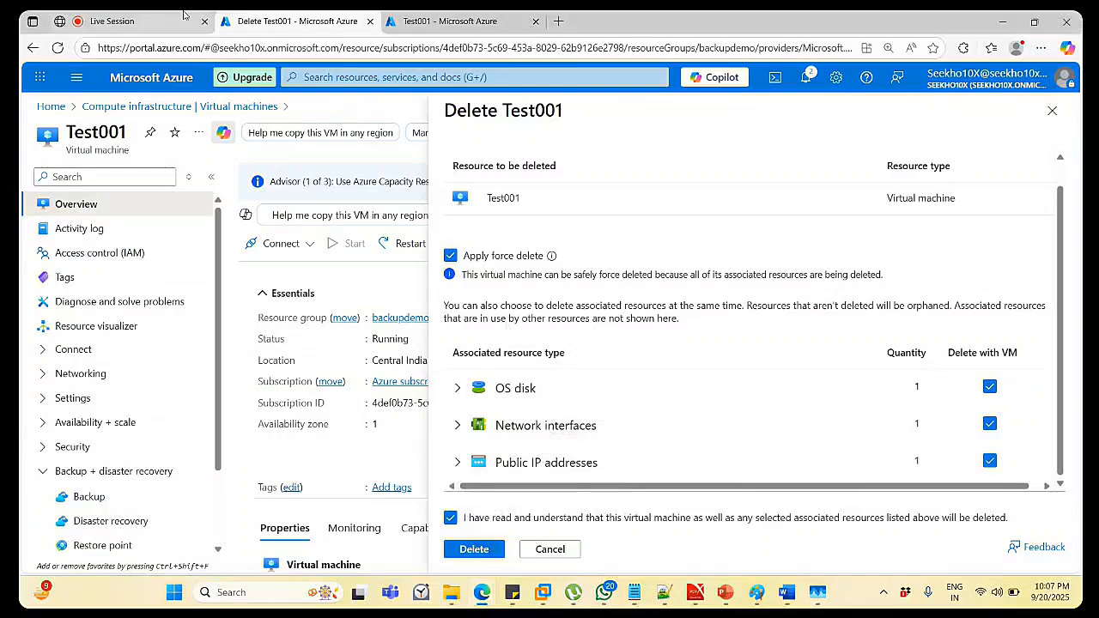
# Bring the Classplus live session window back and show its three-person participant list.
pyautogui.click(148, 19)
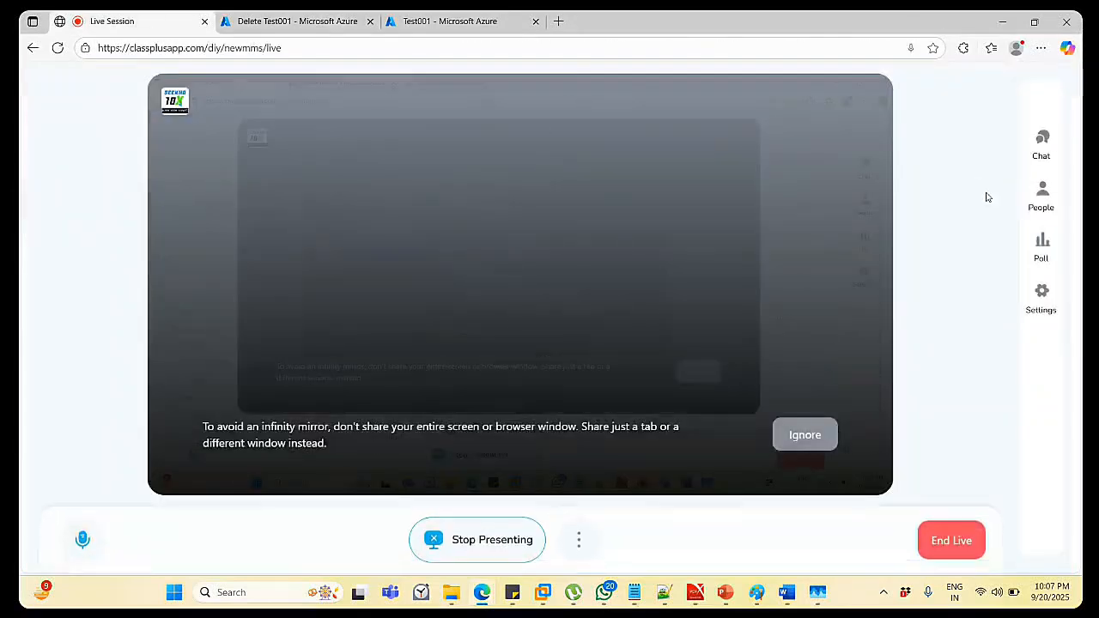
pyautogui.click(1043, 193)
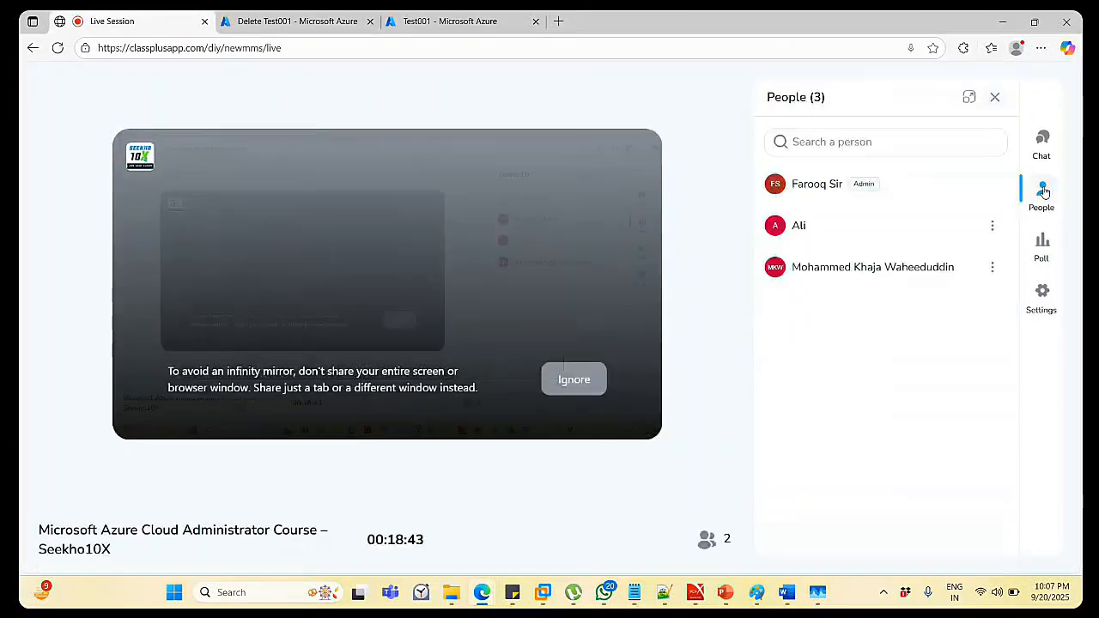
pyautogui.click(1044, 193)
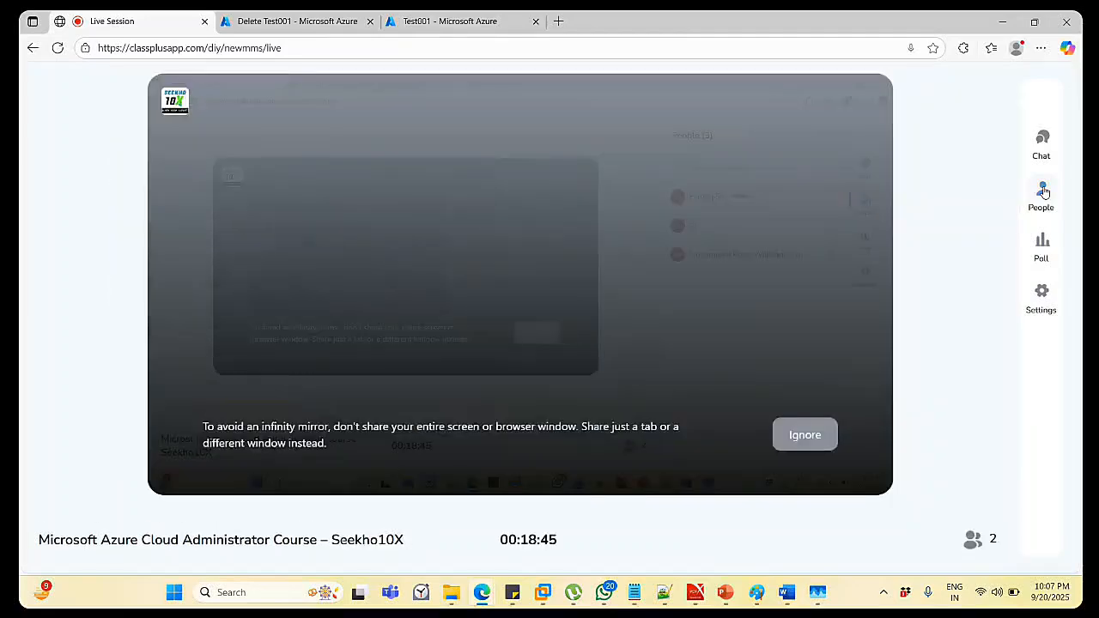
pyautogui.click(1002, 20)
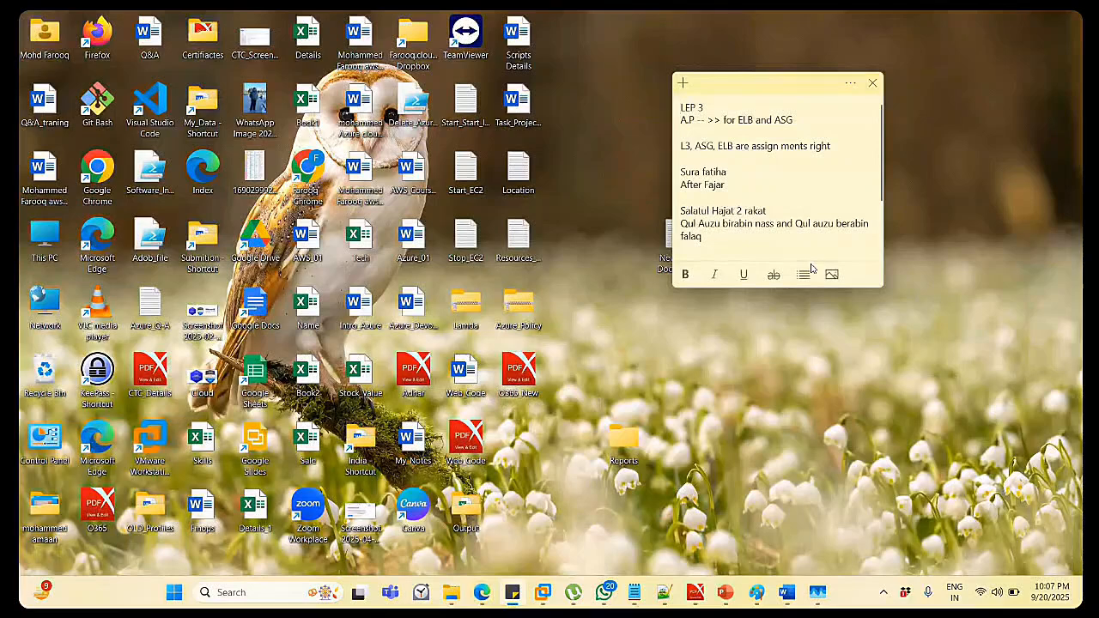
pyautogui.hotkey('alt', 'Tab')
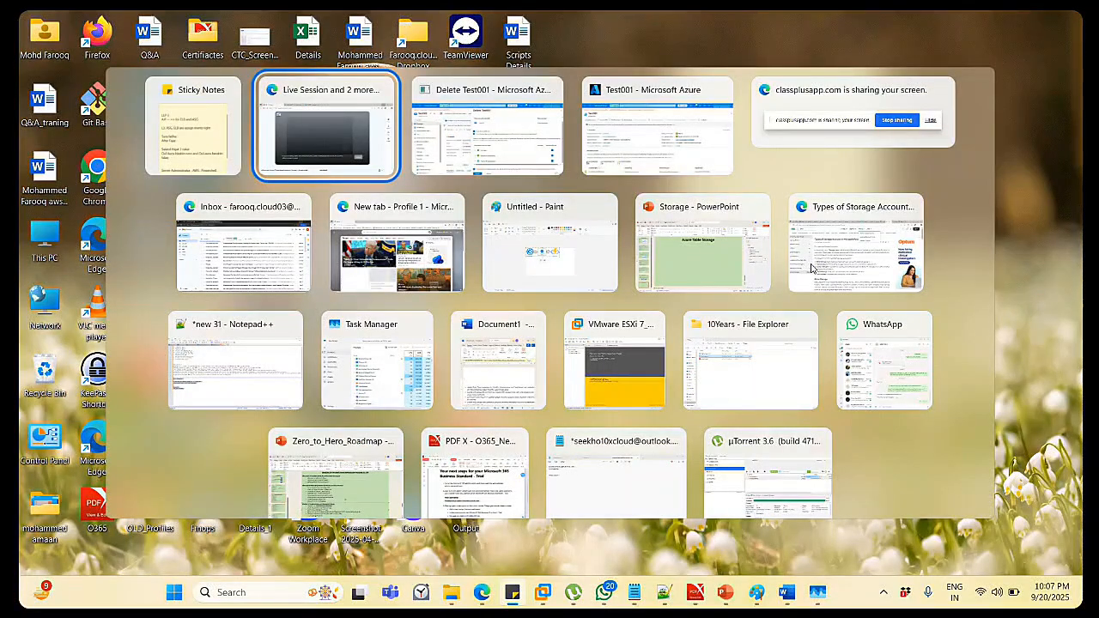
pyautogui.hotkey('alt', 'Tab')
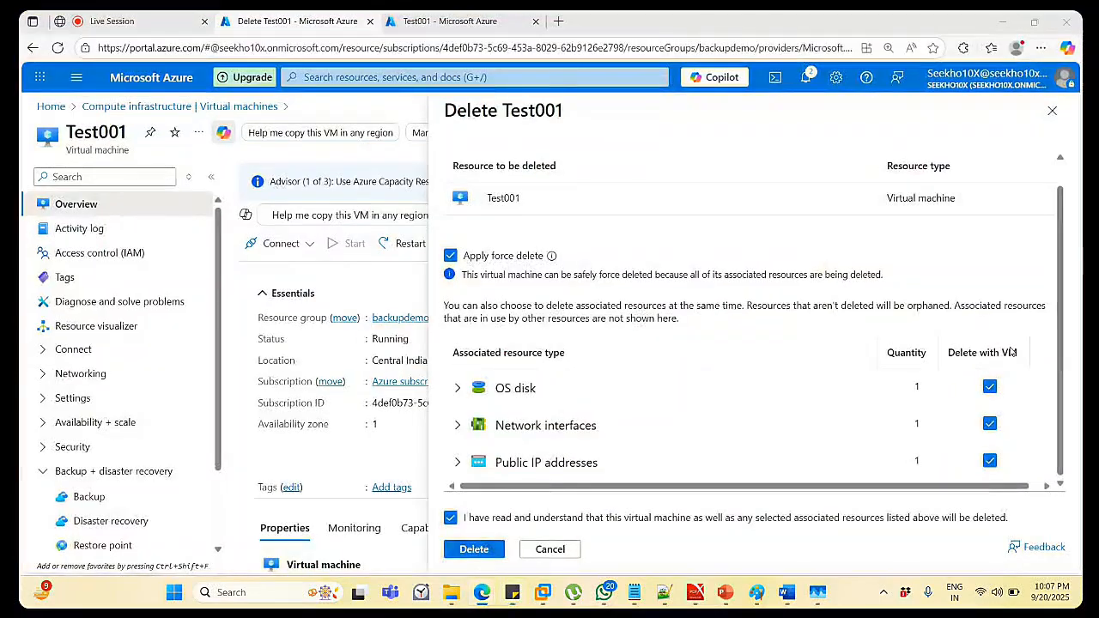
pyautogui.hotkey('alt', 'Tab')
pyautogui.hotkey('alt', 'Tab')
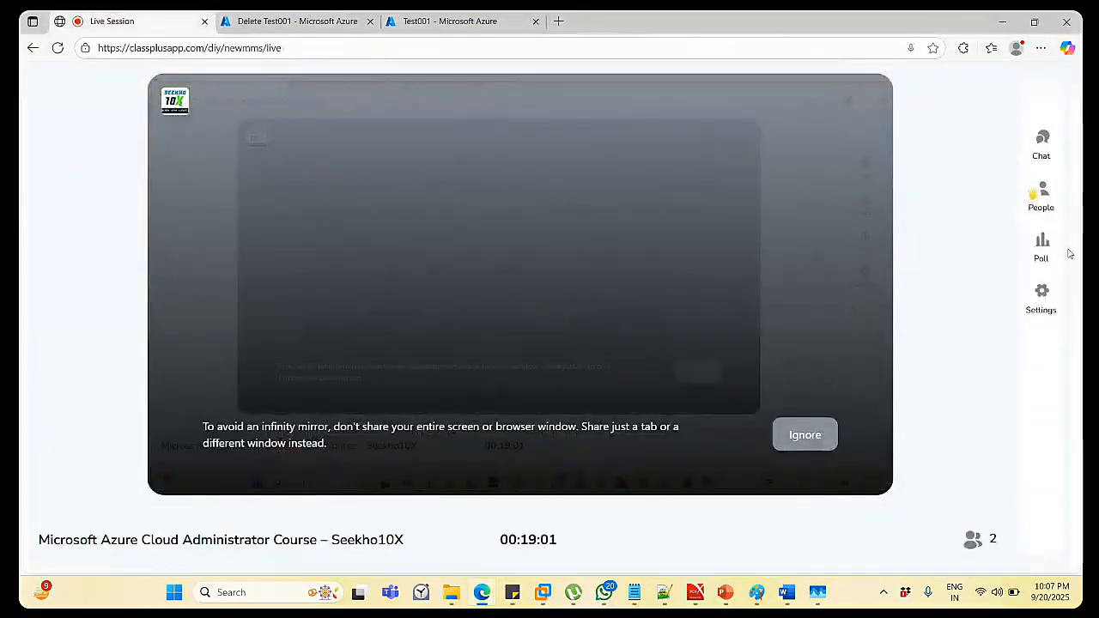
pyautogui.click(1038, 201)
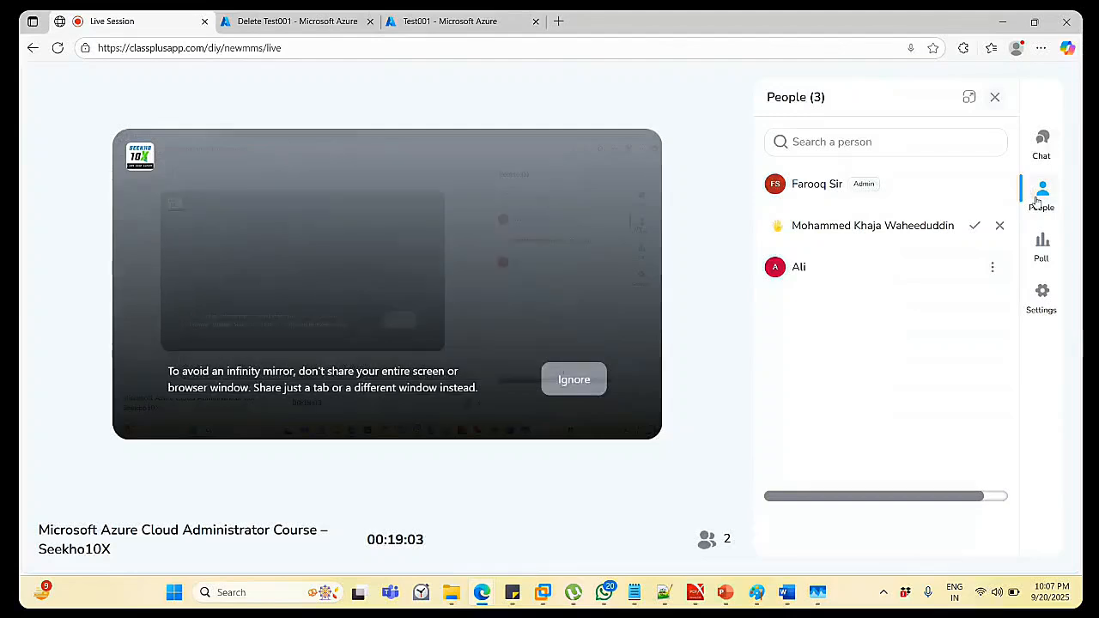
# Accept the participant's raised hand, then later end their speaking turn.
pyautogui.click(975, 229)
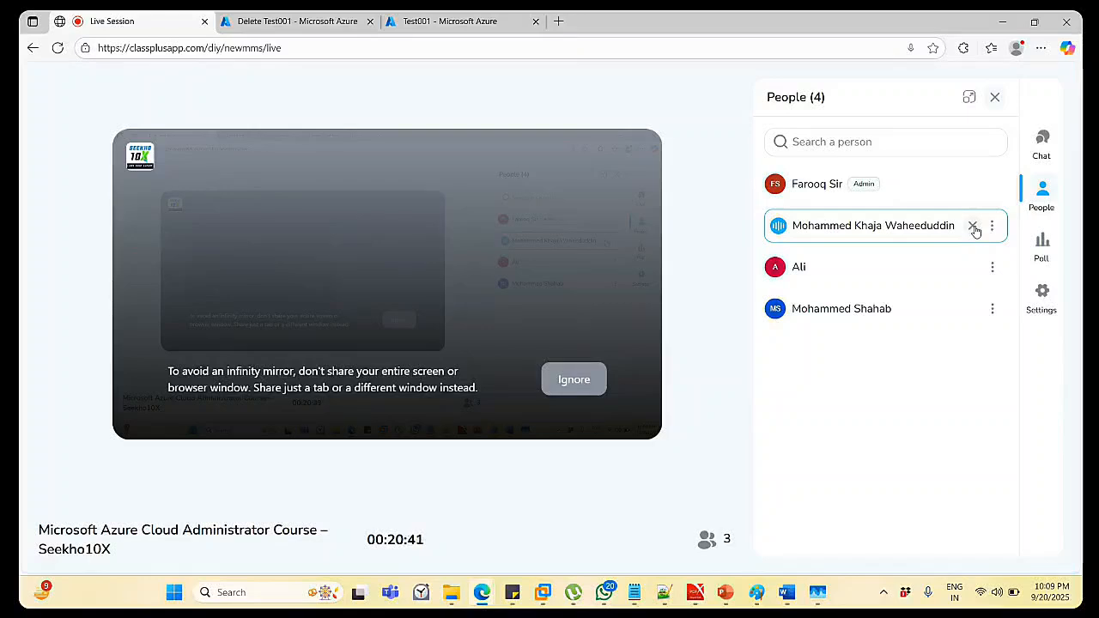
pyautogui.click(974, 228)
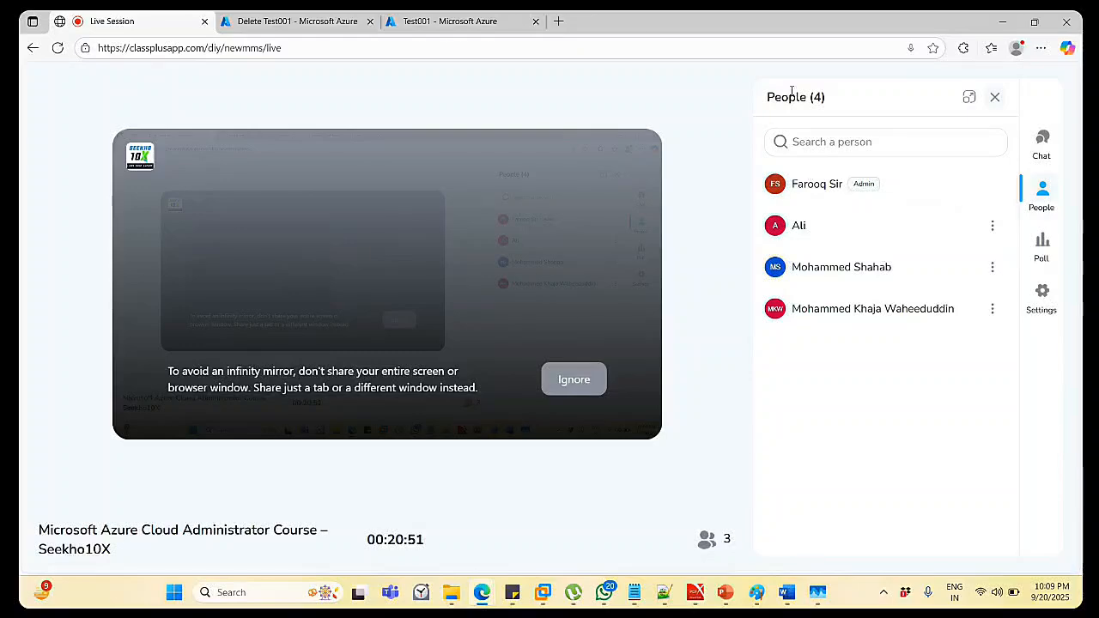
# Confirm deleting Test001 with its disk, network interface and public IP.
pyautogui.click(460, 31)
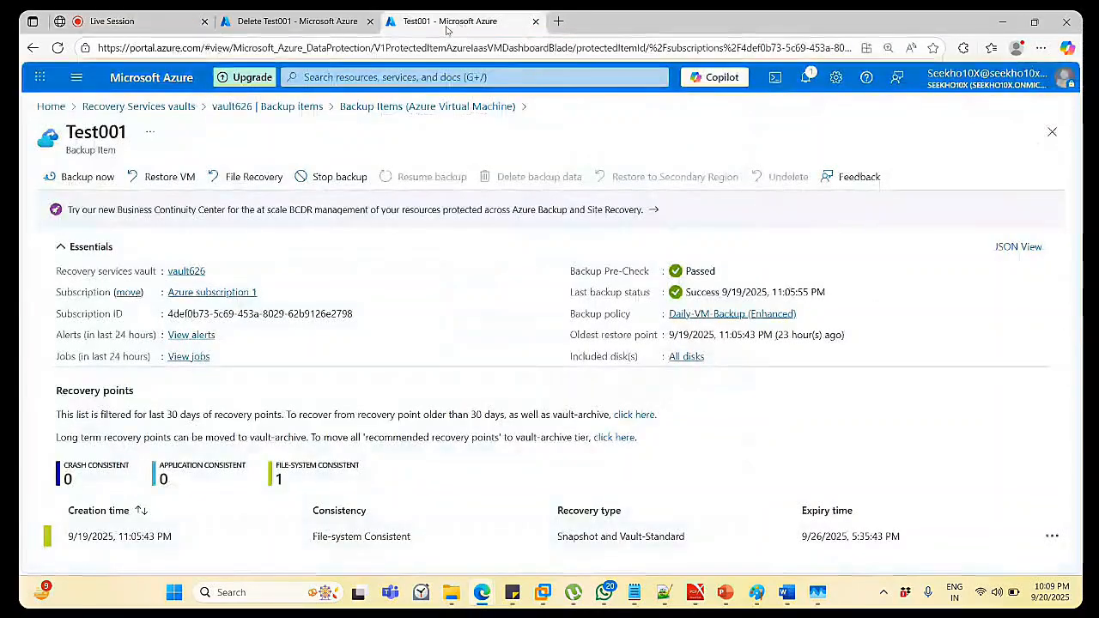
pyautogui.click(297, 21)
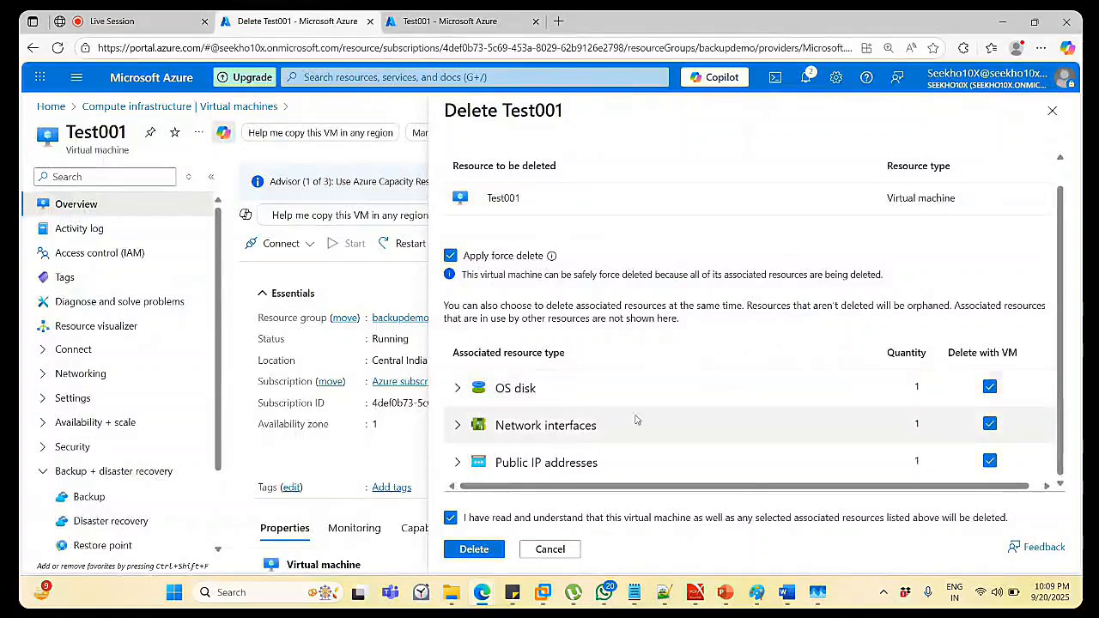
pyautogui.click(474, 550)
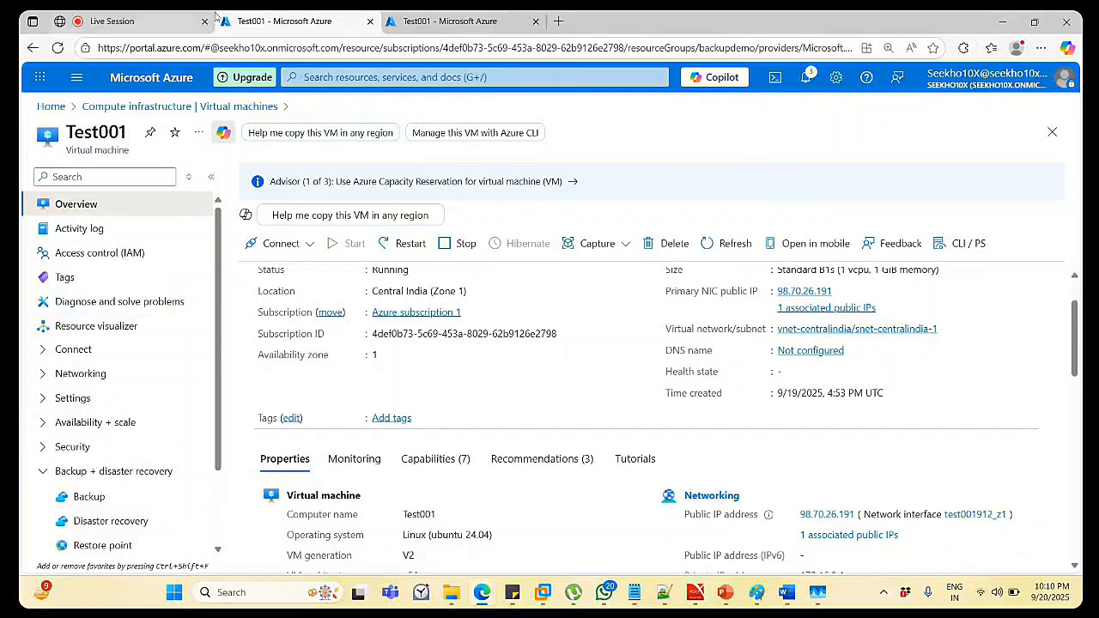
# Refresh the virtual machines list to show only Test002, then reopen Test001's backup item.
pyautogui.click(135, 108)
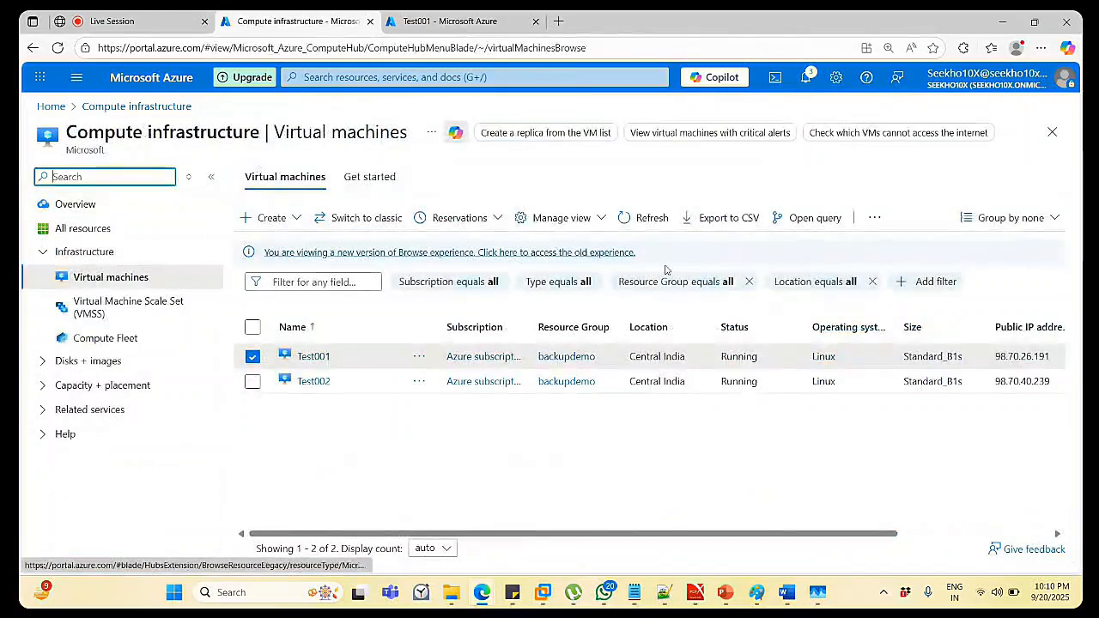
pyautogui.click(644, 225)
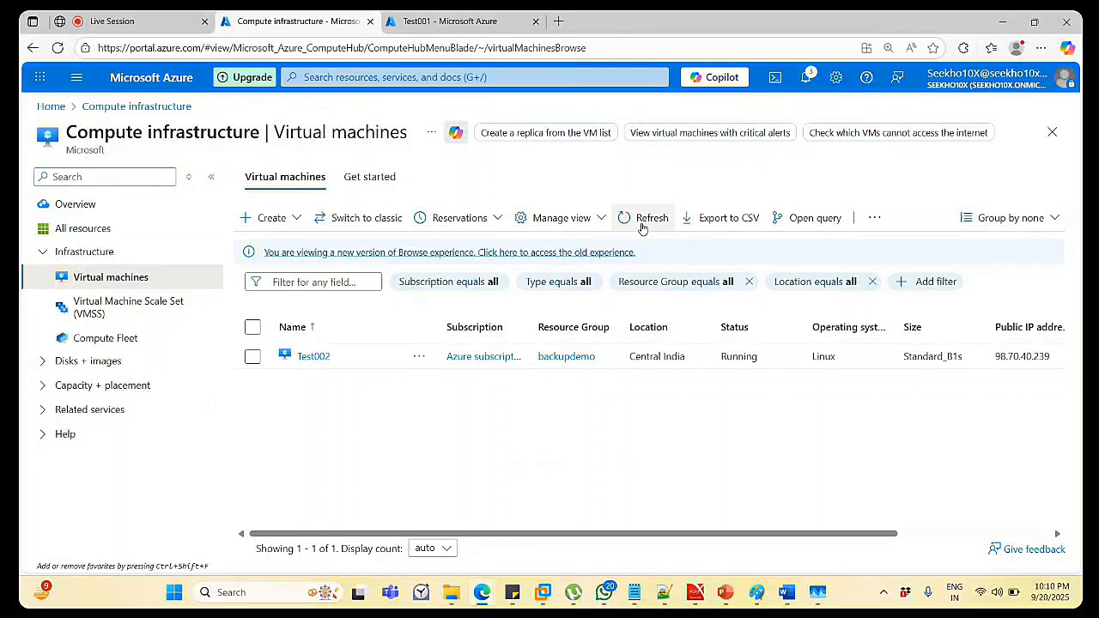
pyautogui.click(438, 19)
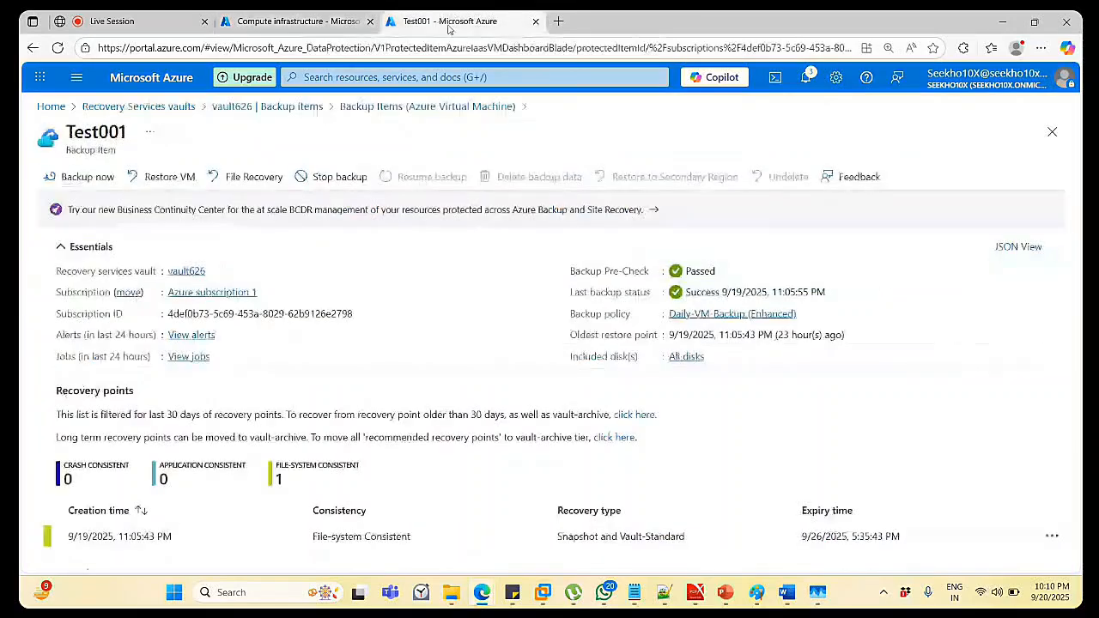
pyautogui.click(340, 110)
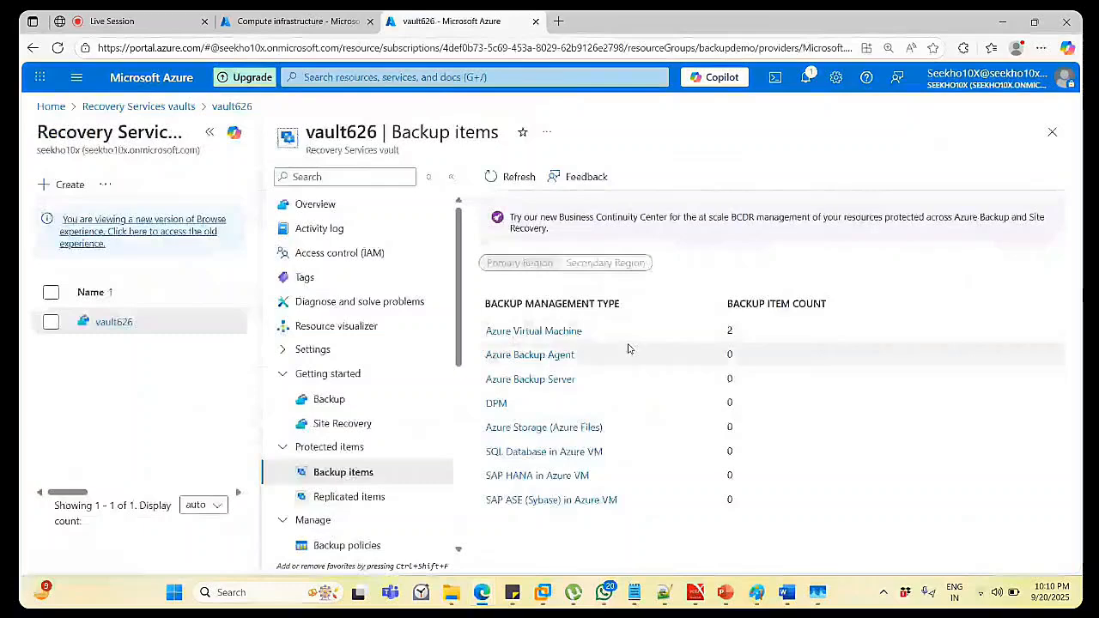
pyautogui.click(504, 338)
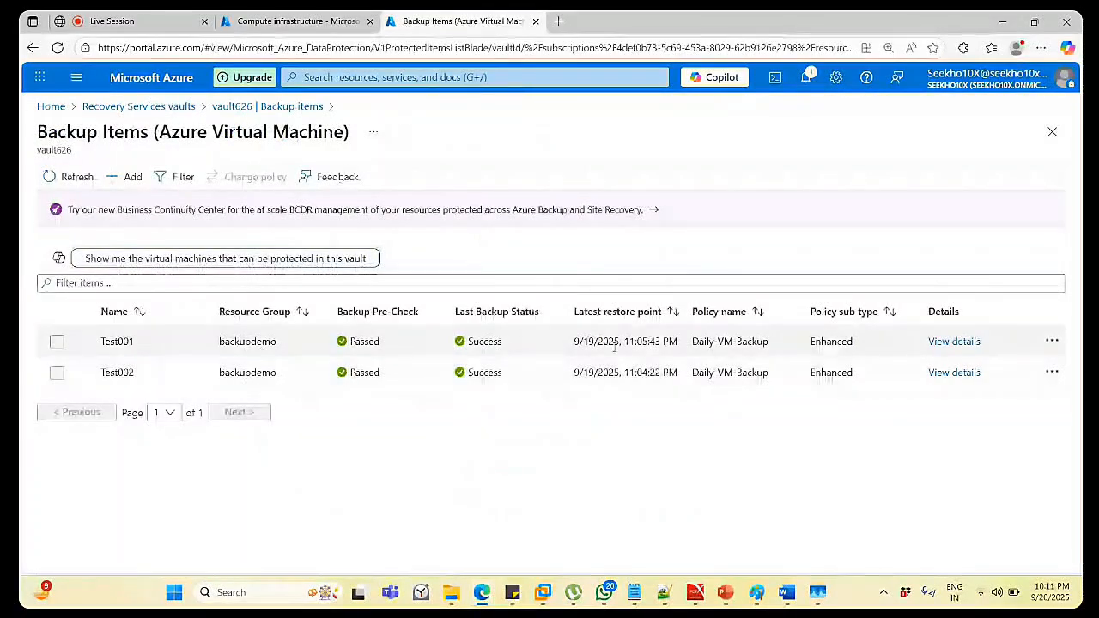
pyautogui.click(942, 342)
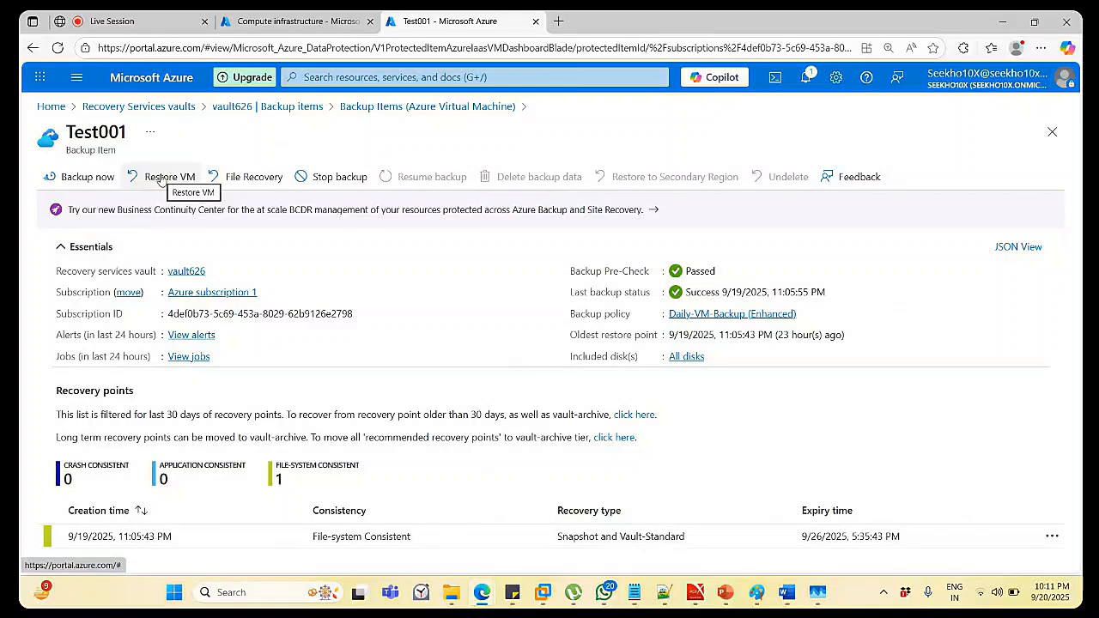
# Begin a Restore VM for Test001 and list its available restore points.
pyautogui.click(161, 178)
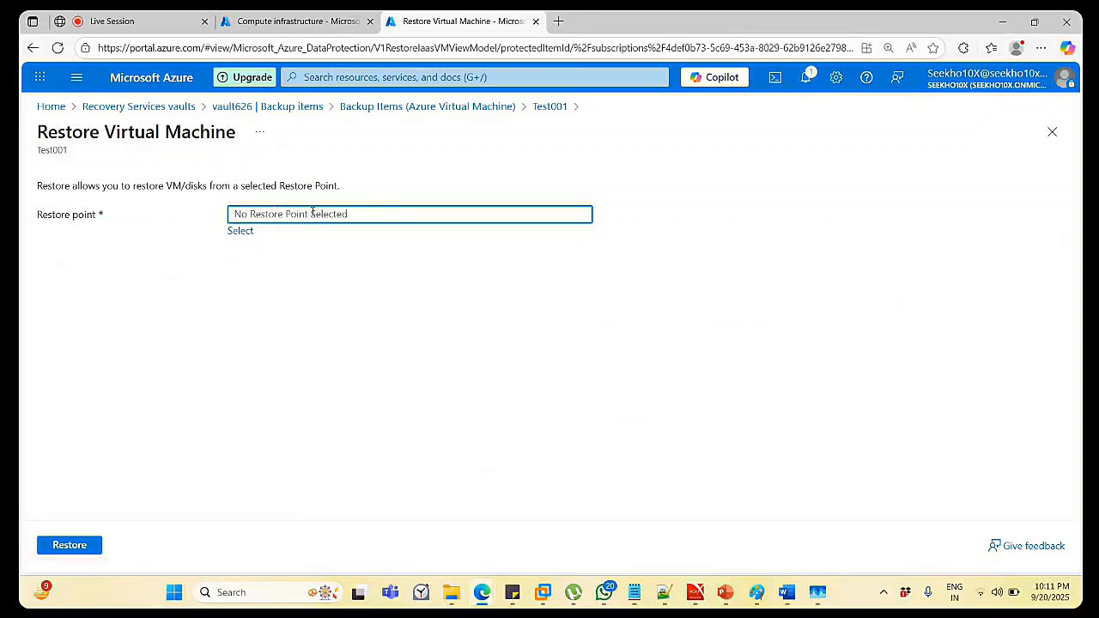
pyautogui.click(241, 232)
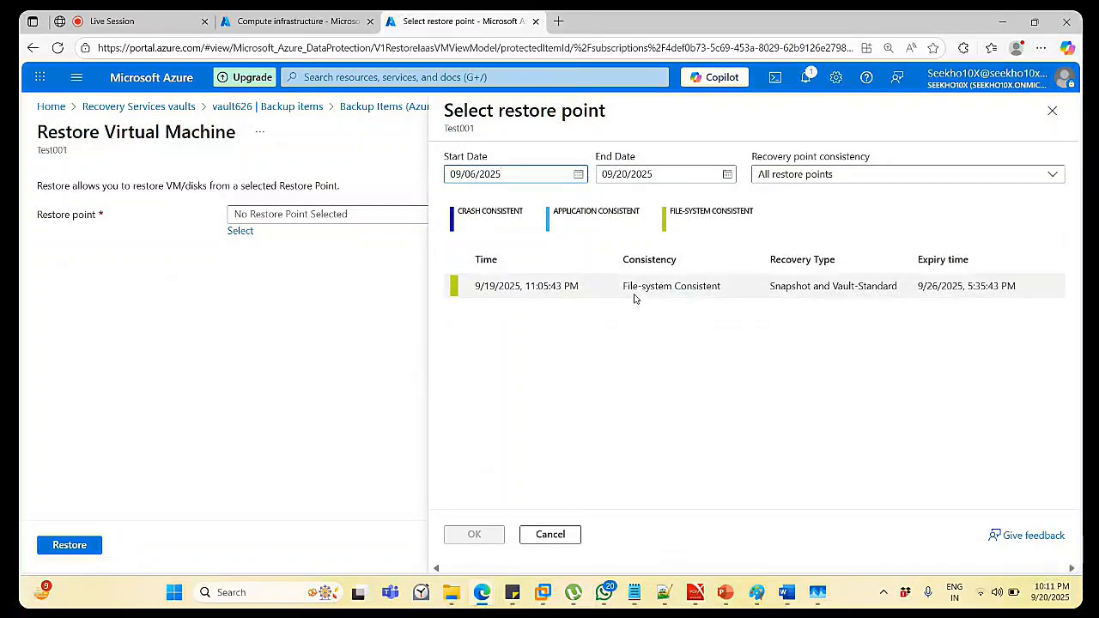
# Choose the 9/19/2025, 11:05:43 PM restore point for the Test001 restore.
pyautogui.click(570, 293)
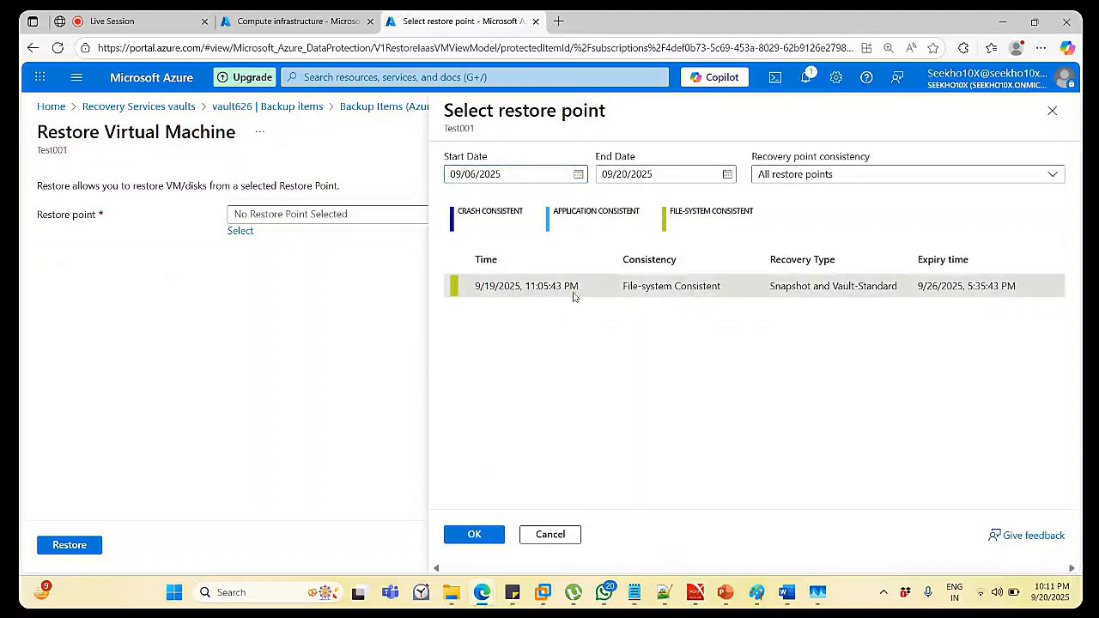
pyautogui.click(474, 535)
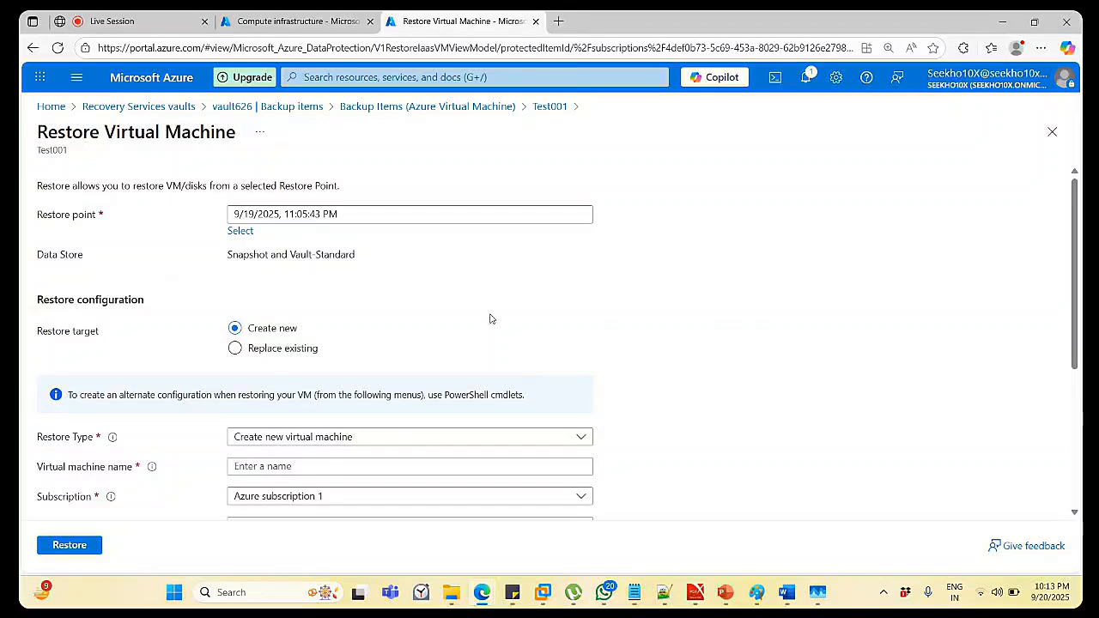
# Keep 'Create new virtual machine' as restore type and name the VM Test001-Restore.
pyautogui.click(307, 440)
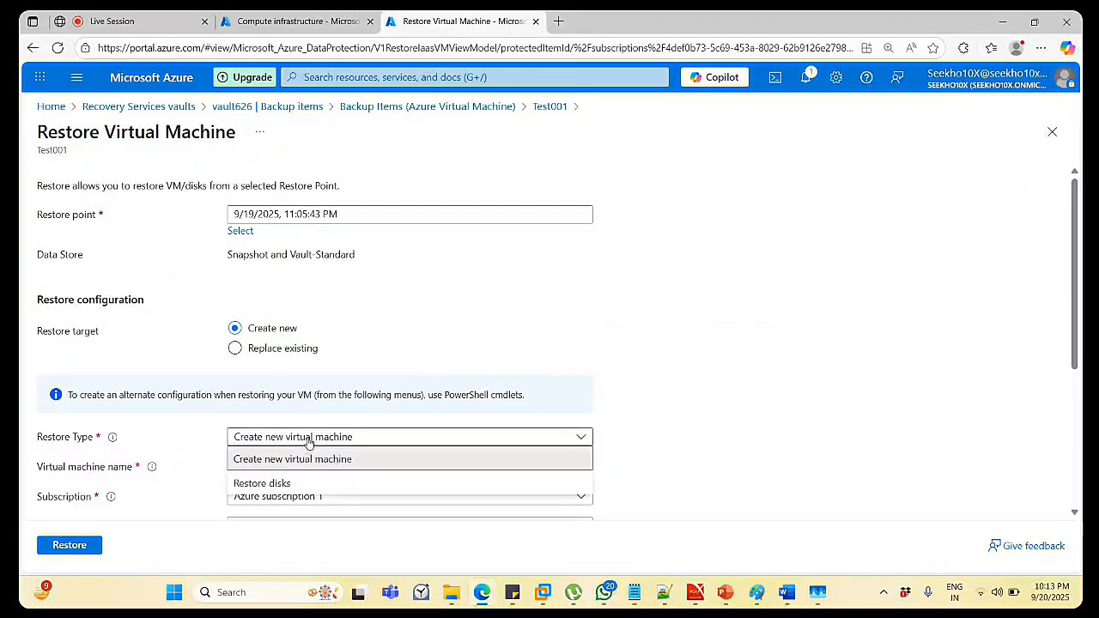
pyautogui.click(308, 441)
pyautogui.click(307, 439)
pyautogui.click(297, 458)
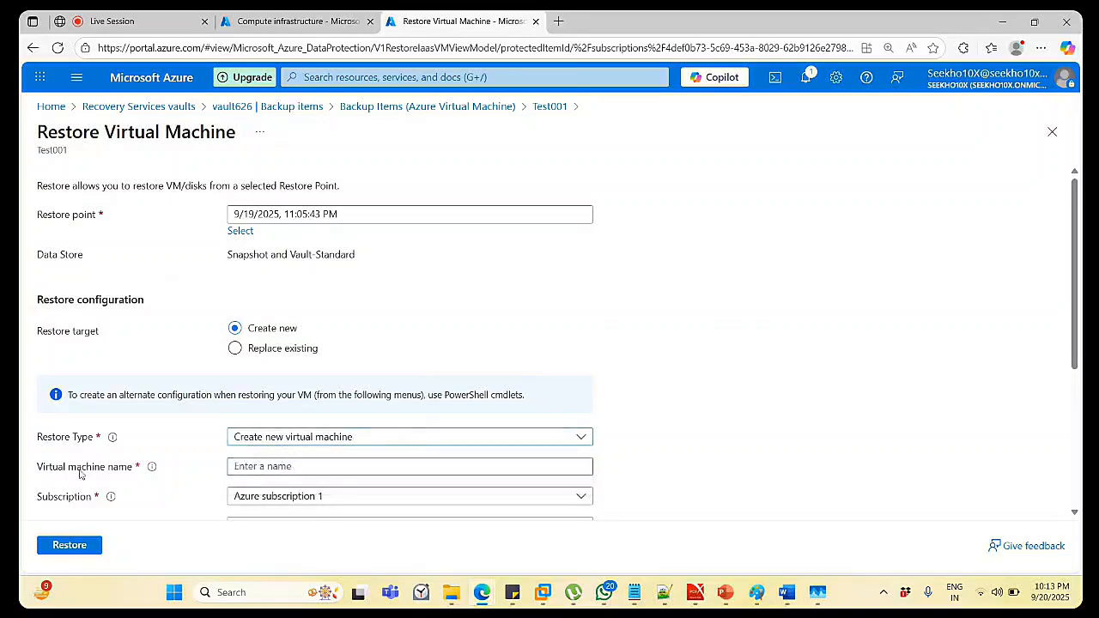
pyautogui.click(275, 468)
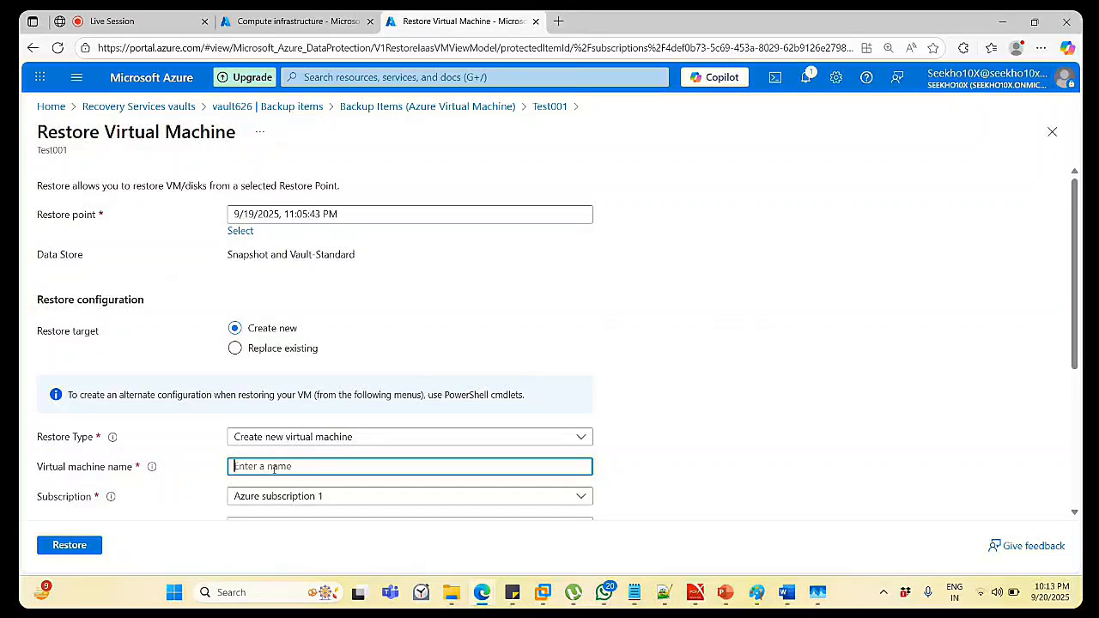
pyautogui.write('Test')
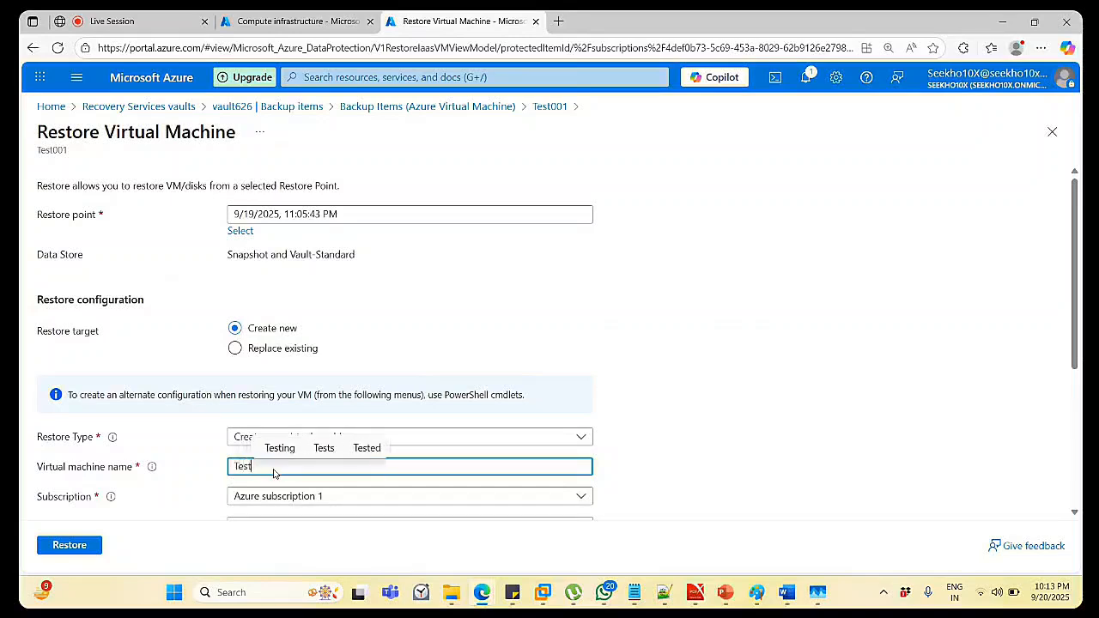
pyautogui.write('001')
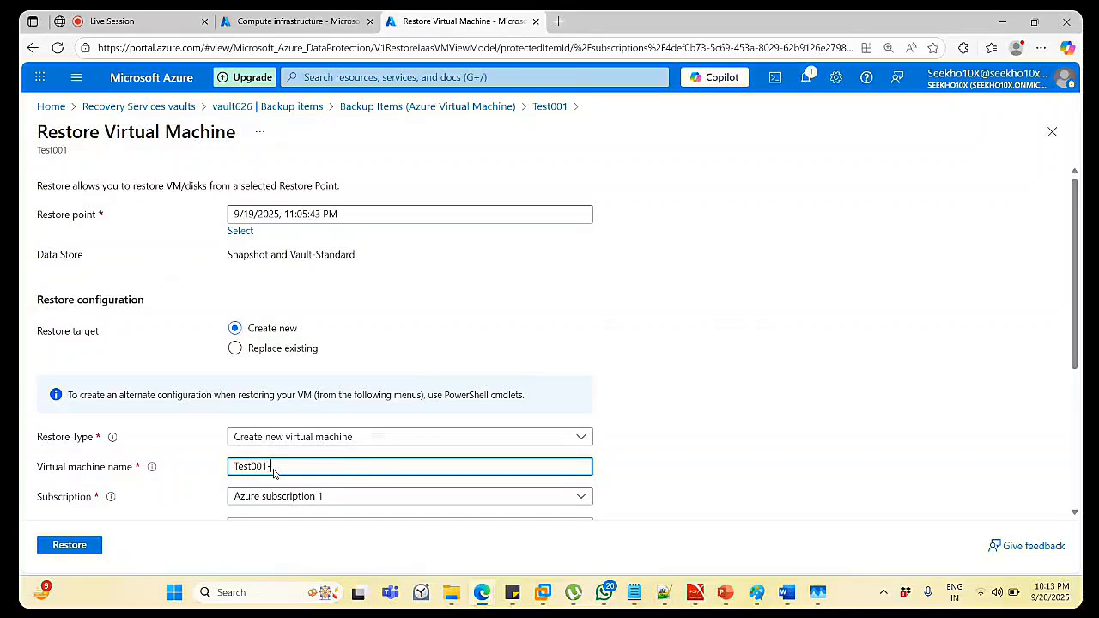
pyautogui.write('-Re')
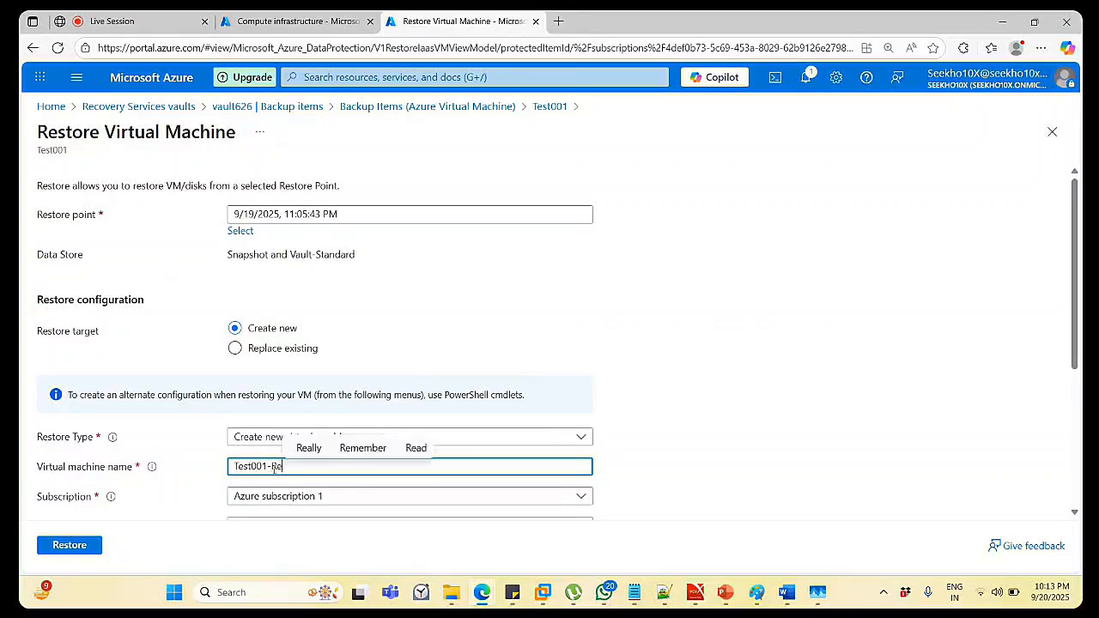
pyautogui.write('store')
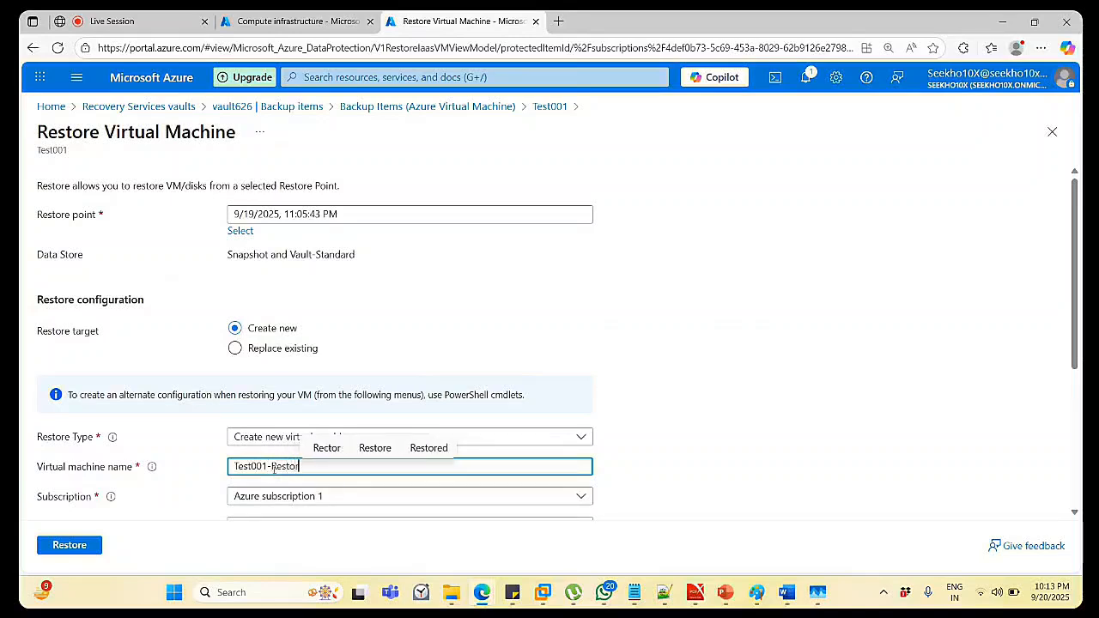
pyautogui.click(708, 422)
# Use virtual network vnet-centralindia (backupdemo) and staging location mydemolab (StandardLRS) for the restore.
pyautogui.scroll(-3, 709, 422)
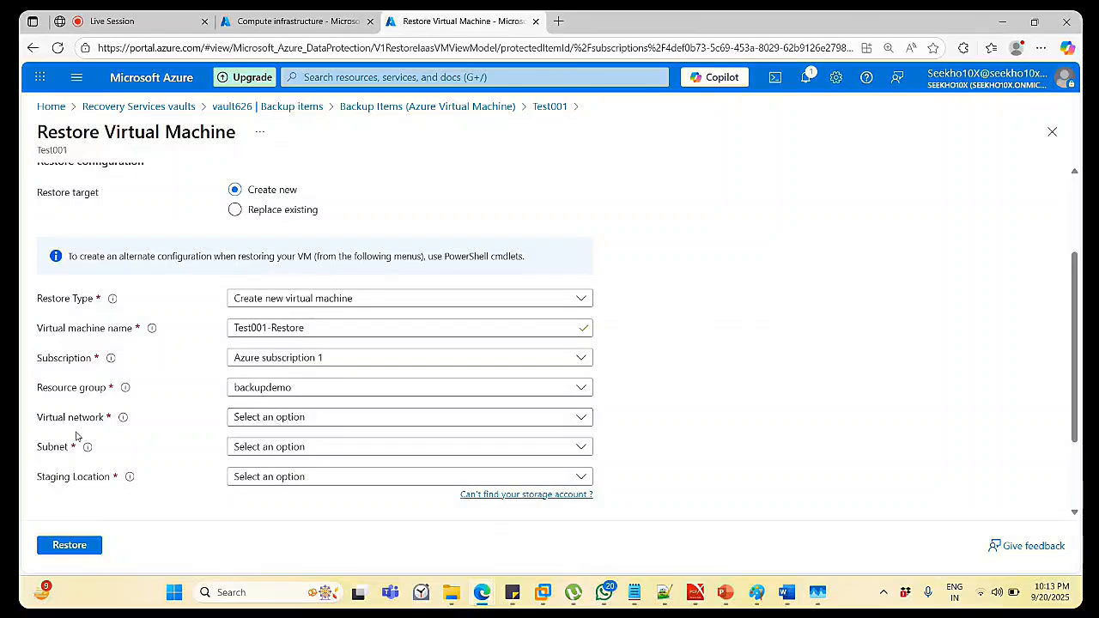
pyautogui.click(269, 423)
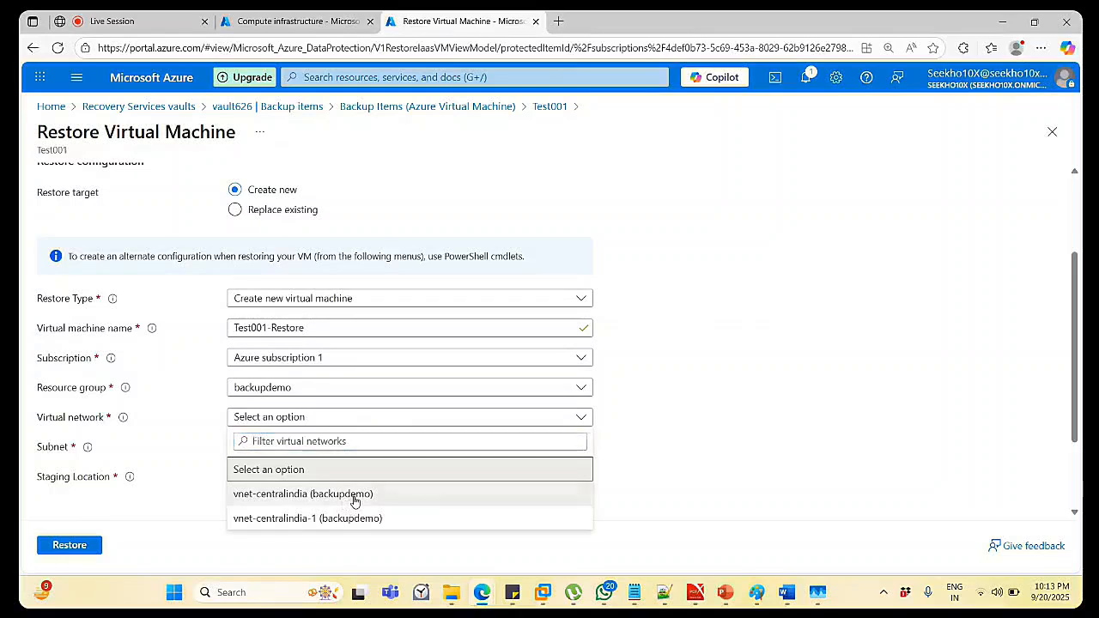
pyautogui.click(353, 502)
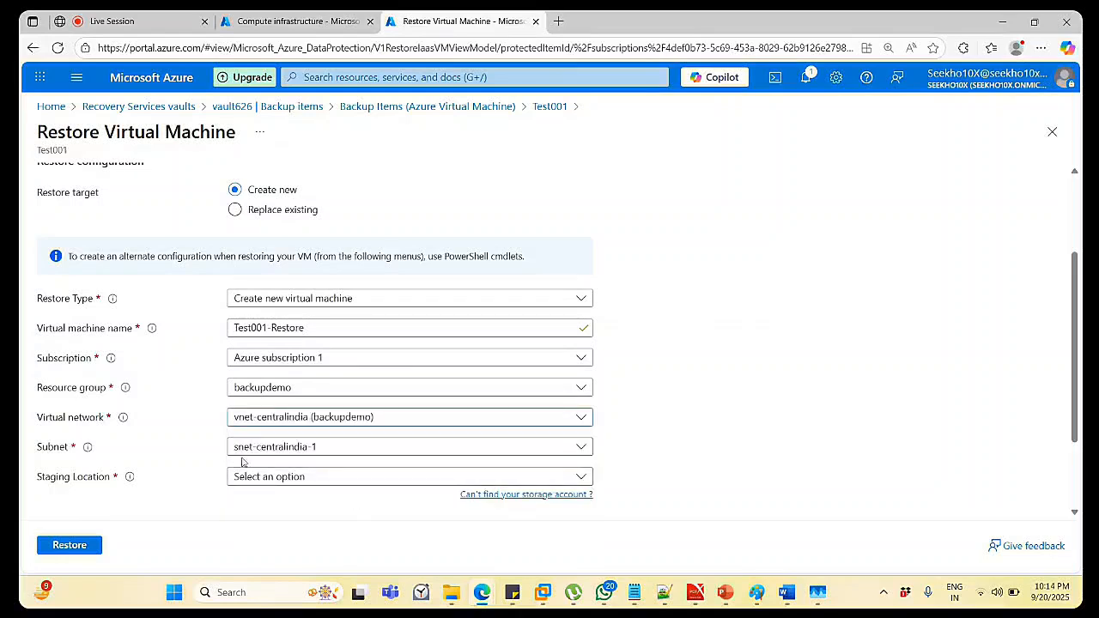
pyautogui.click(283, 485)
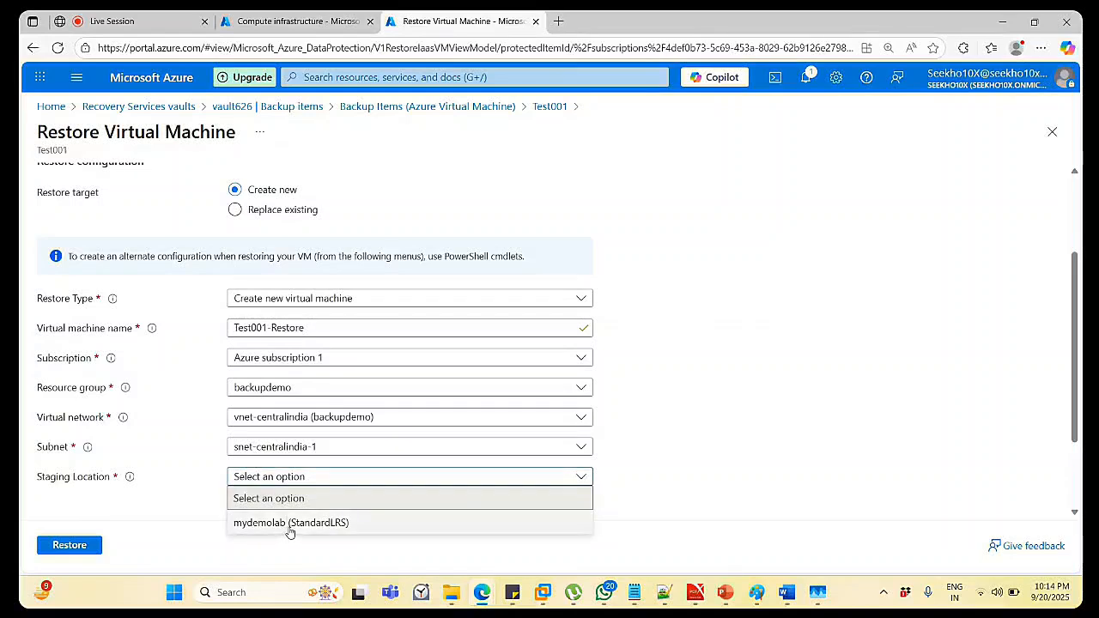
pyautogui.click(290, 524)
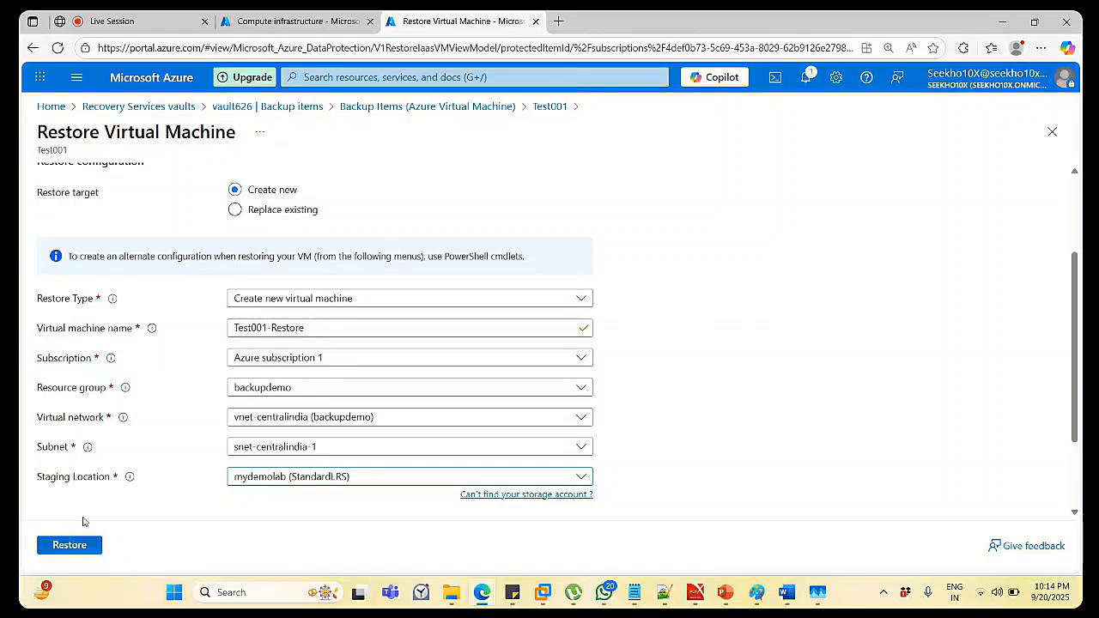
# Submit the Test001 restore to a new virtual machine.
pyautogui.click(69, 546)
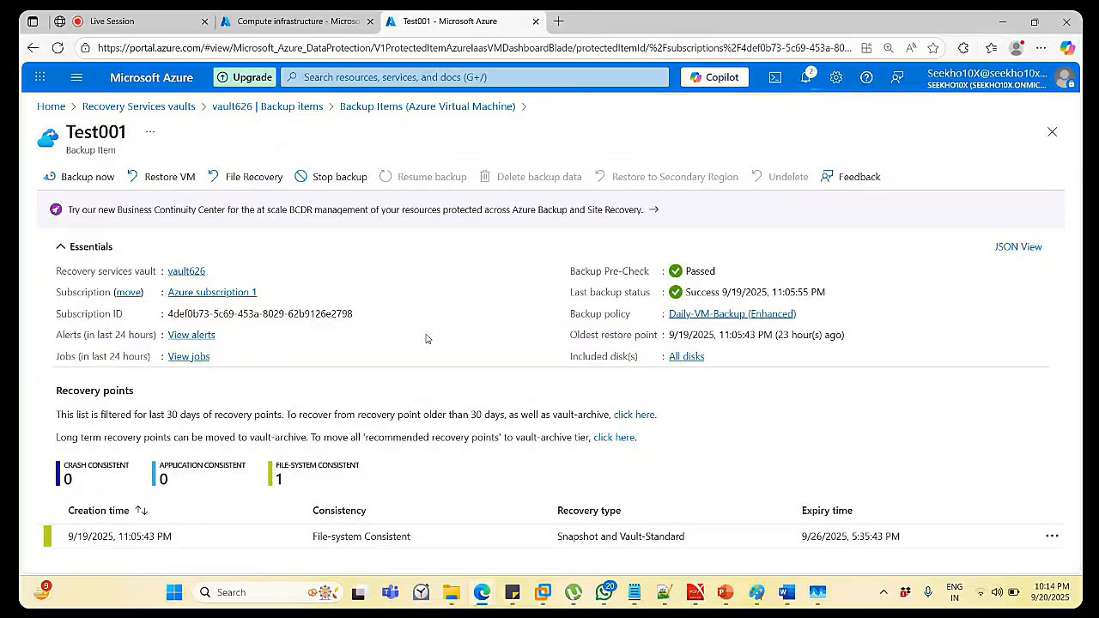
# Open vault626's Backup Jobs list, where the Test001 Restore job is in progress.
pyautogui.click(805, 78)
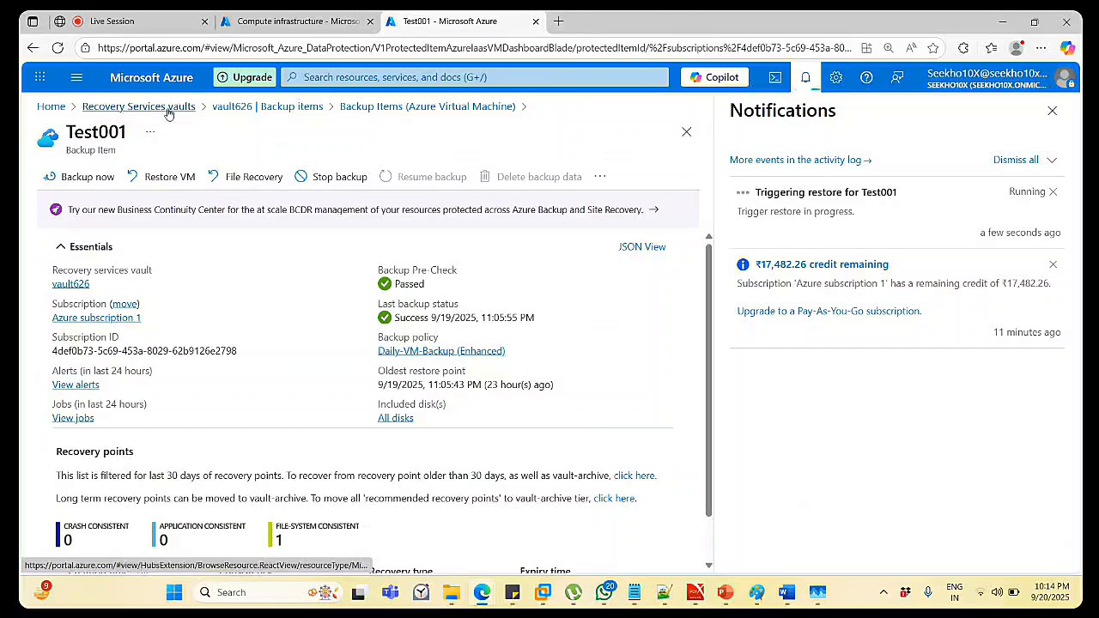
pyautogui.click(244, 110)
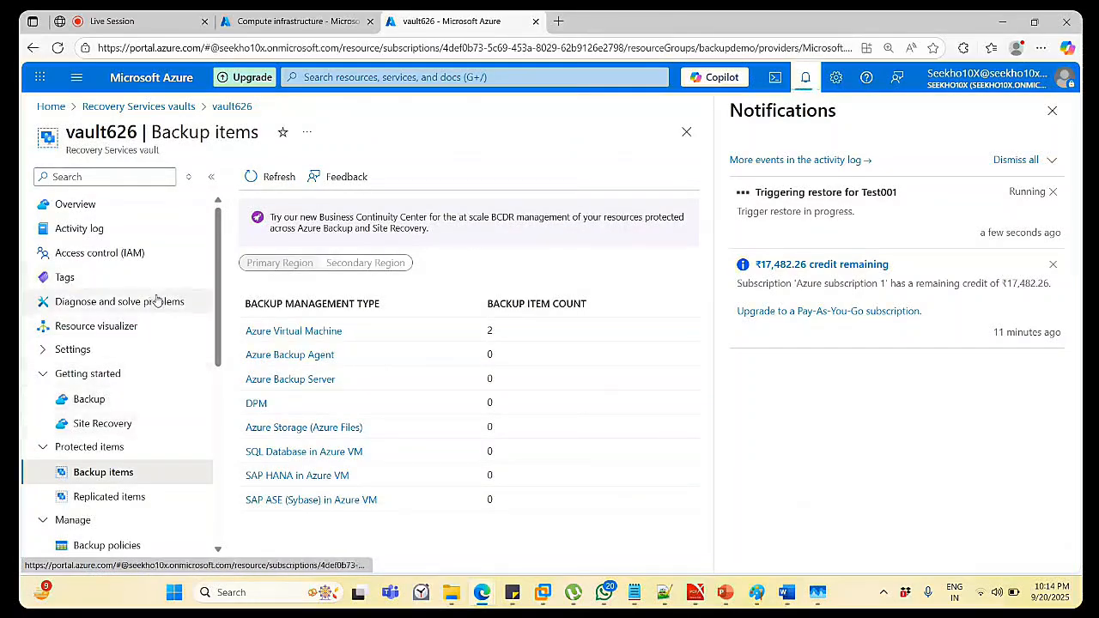
pyautogui.scroll(-1, 155, 372)
pyautogui.scroll(-3, 154, 371)
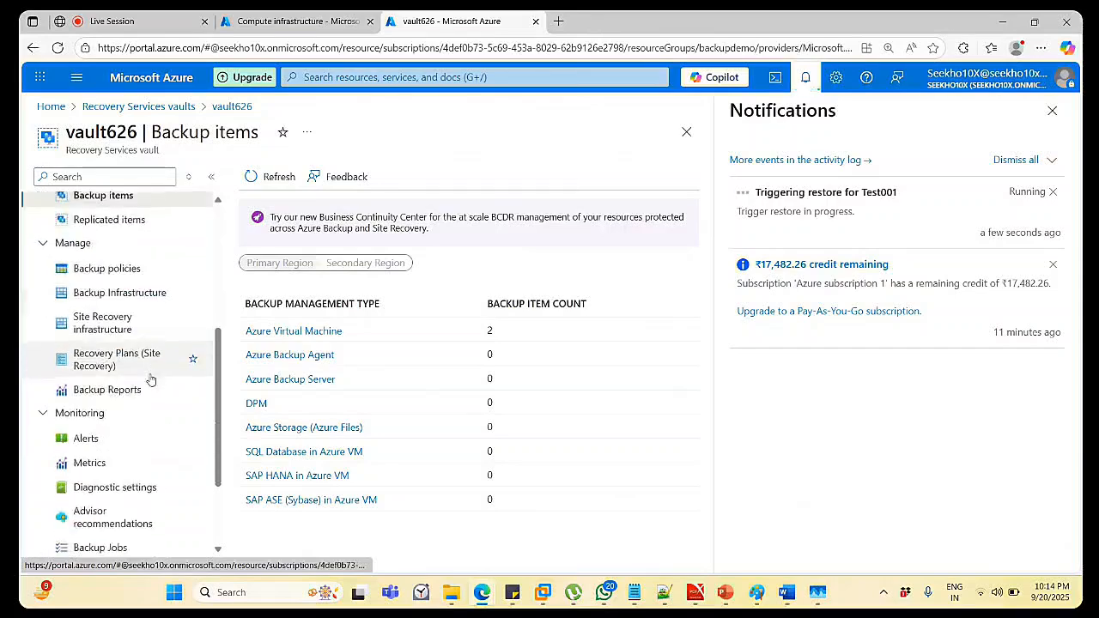
pyautogui.scroll(-1, 97, 492)
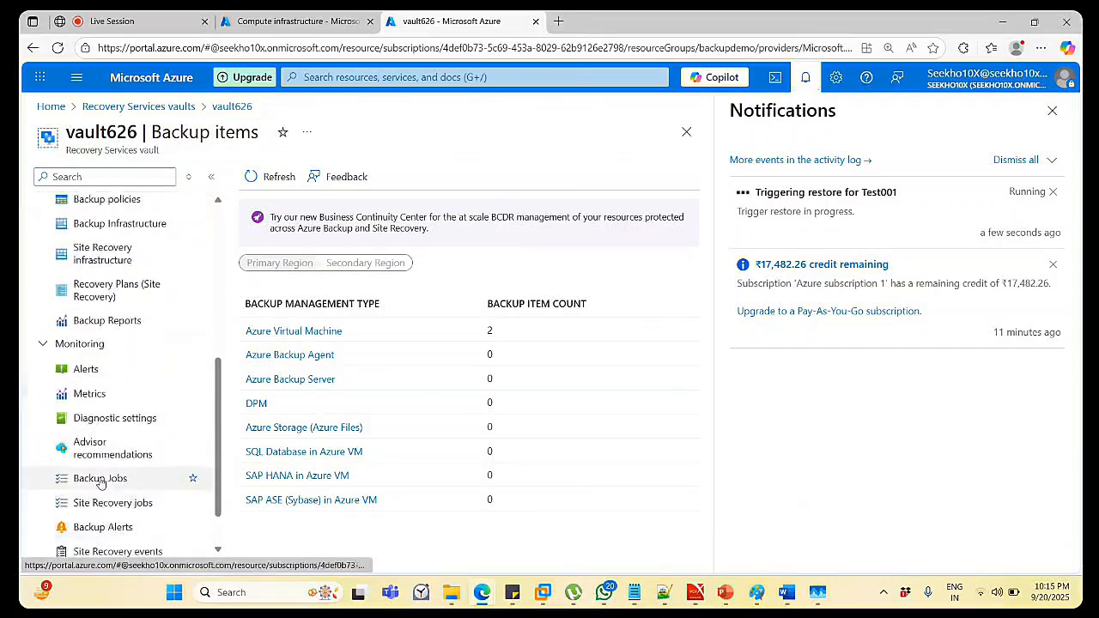
pyautogui.click(100, 479)
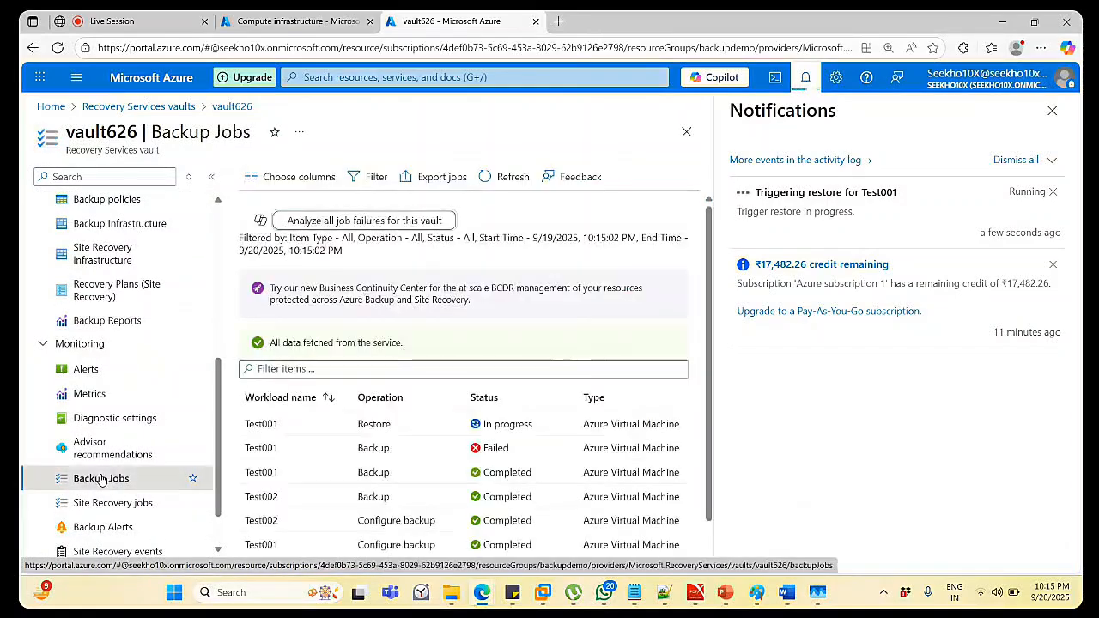
pyautogui.click(1052, 111)
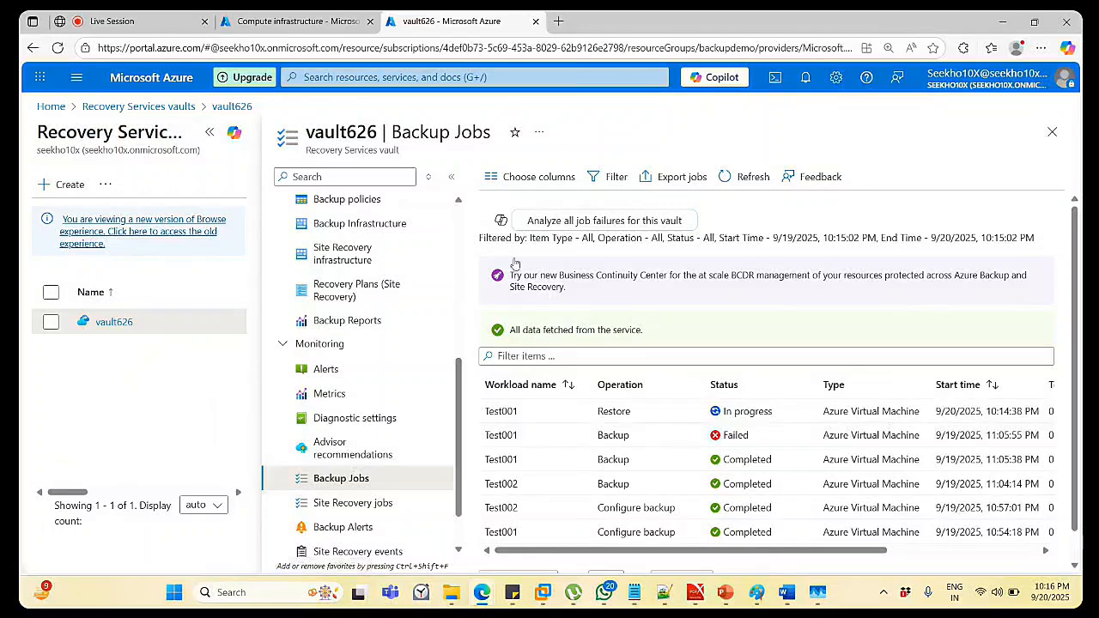
# Reopen vault626's virtual machines list and refresh it to see Test001-Restore Creating.
pyautogui.click(142, 106)
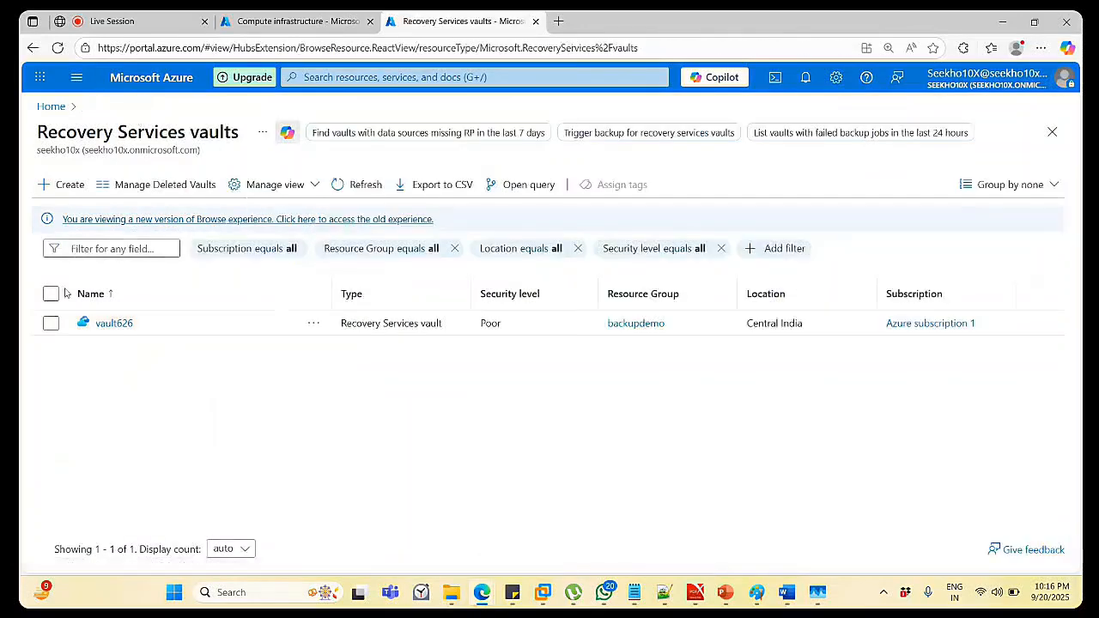
pyautogui.click(114, 323)
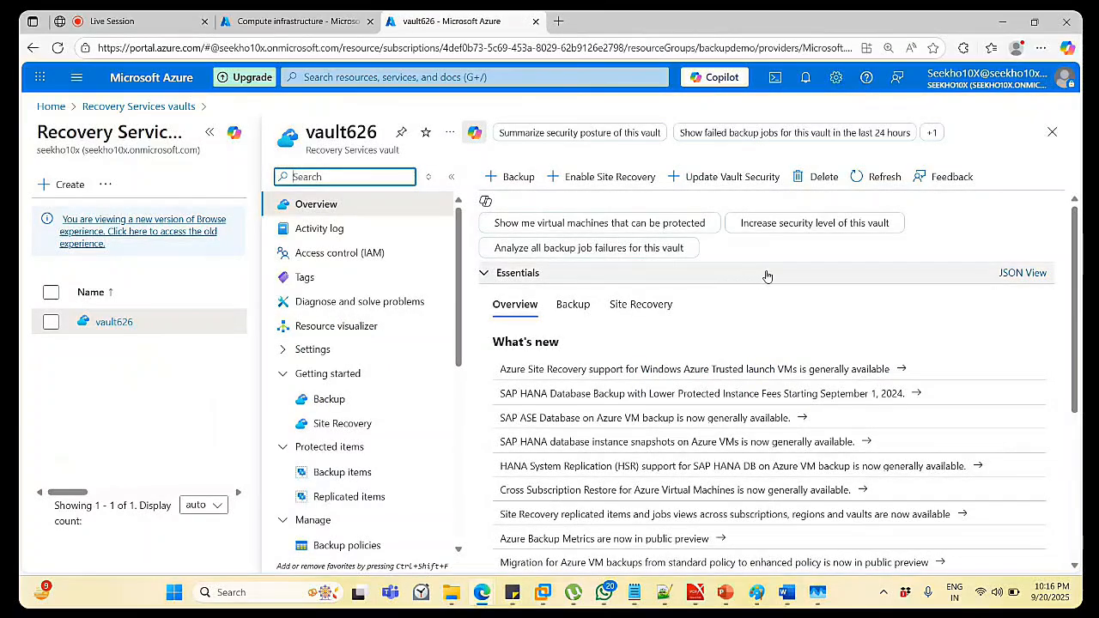
pyautogui.click(310, 20)
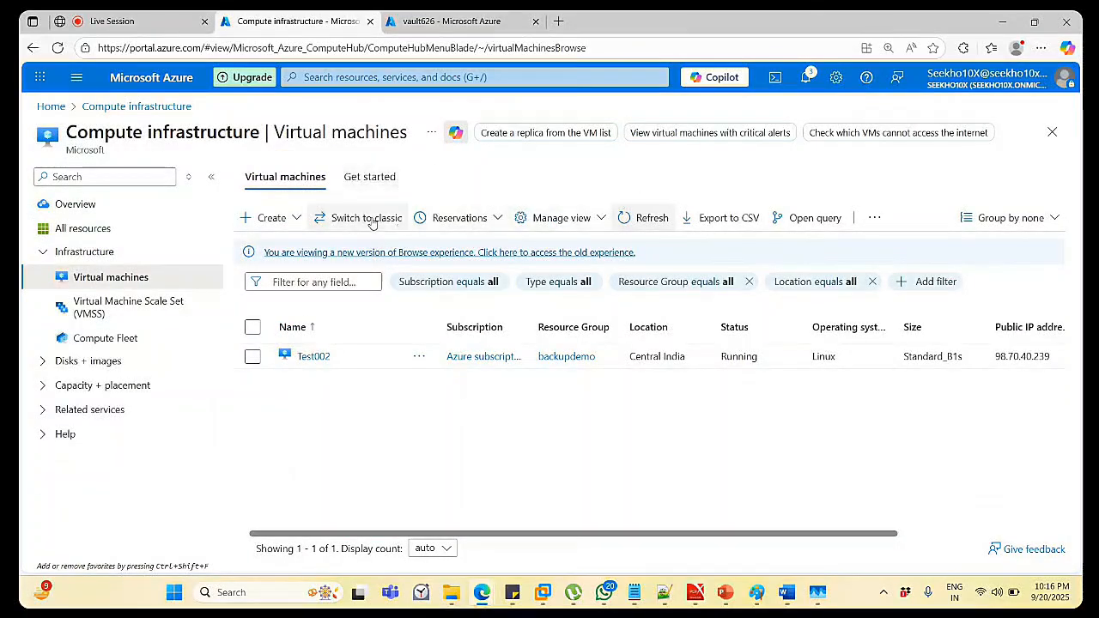
pyautogui.click(644, 221)
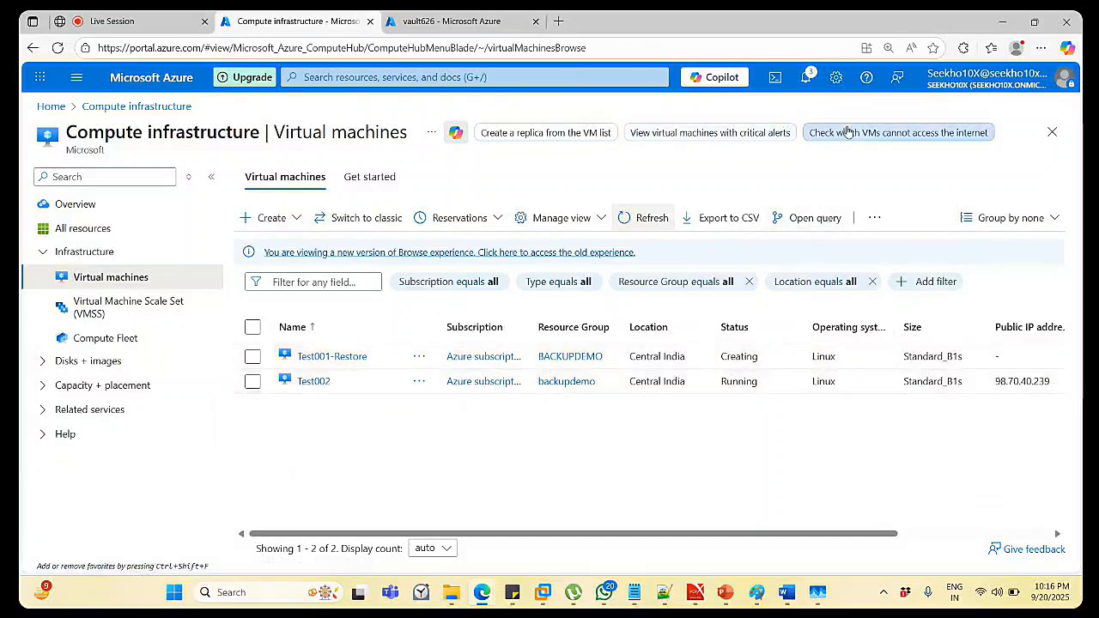
# Check notifications, then refresh vault626's VM list until Test001-Restore shows Running.
pyautogui.click(806, 78)
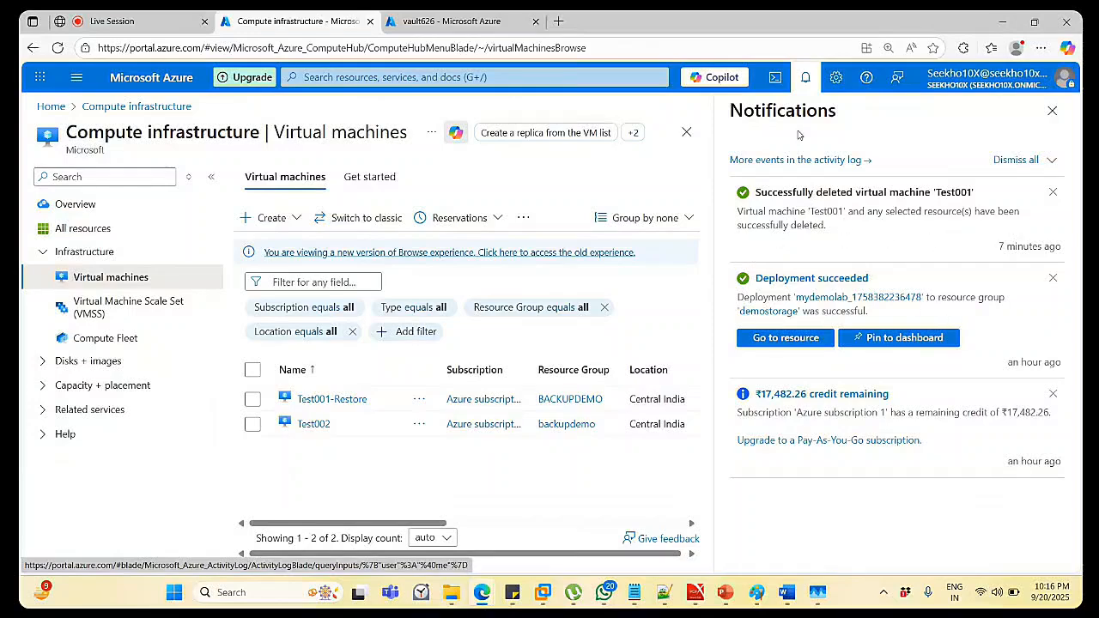
pyautogui.click(472, 21)
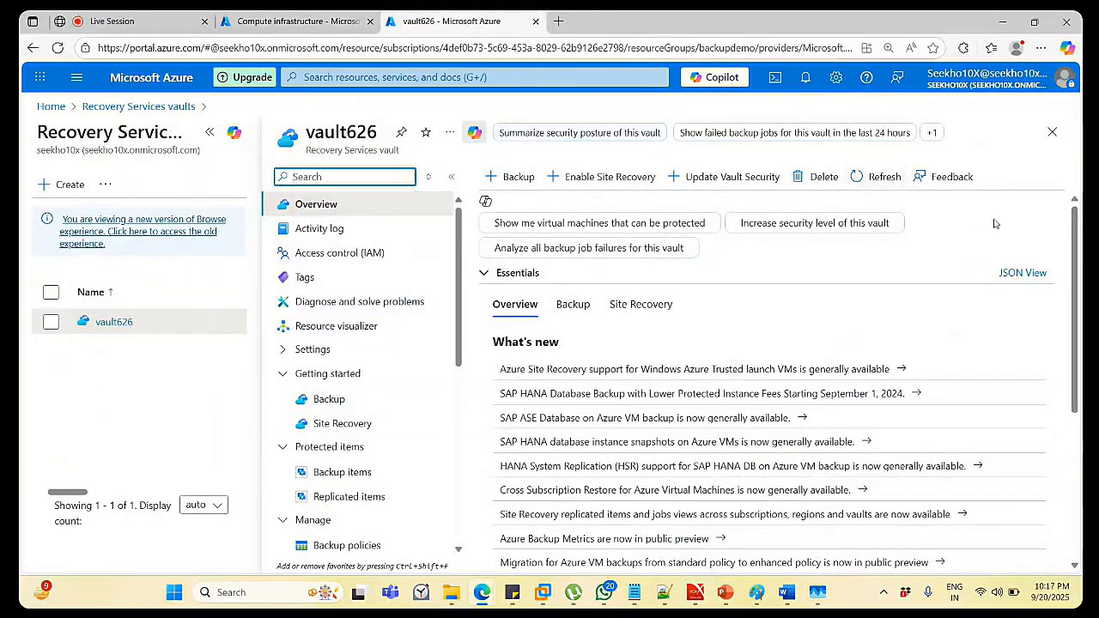
pyautogui.click(1051, 142)
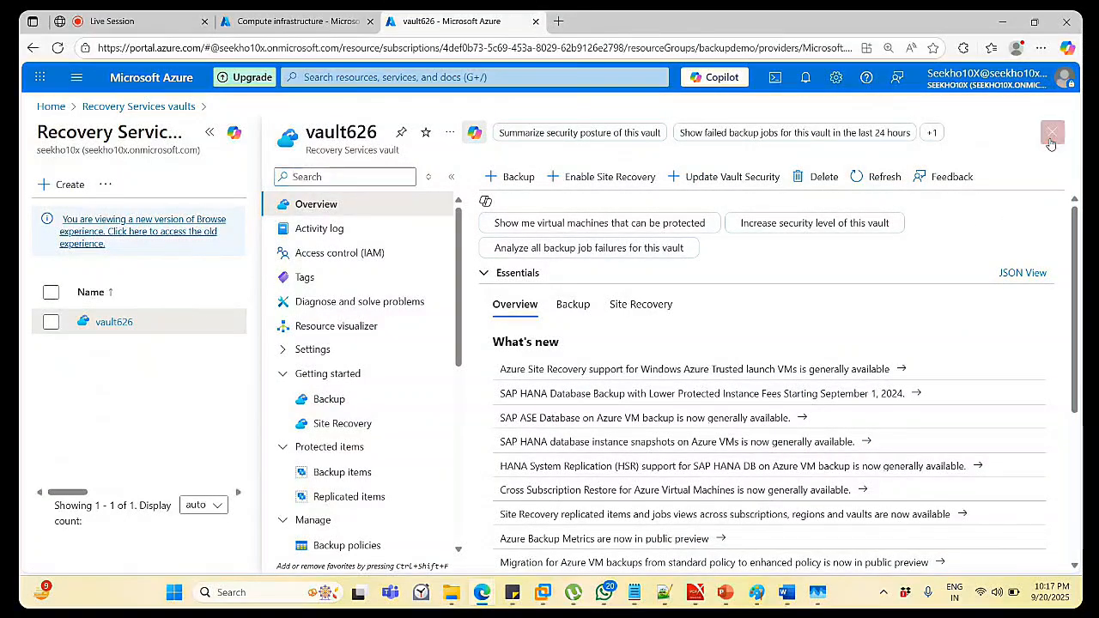
pyautogui.click(114, 323)
pyautogui.click(294, 21)
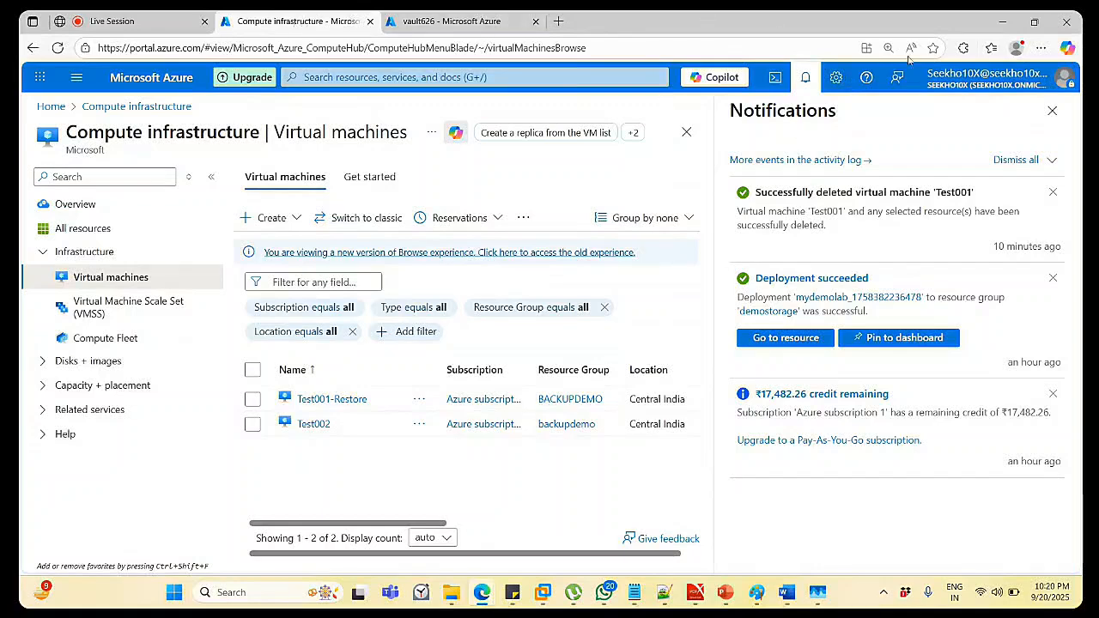
pyautogui.click(1052, 110)
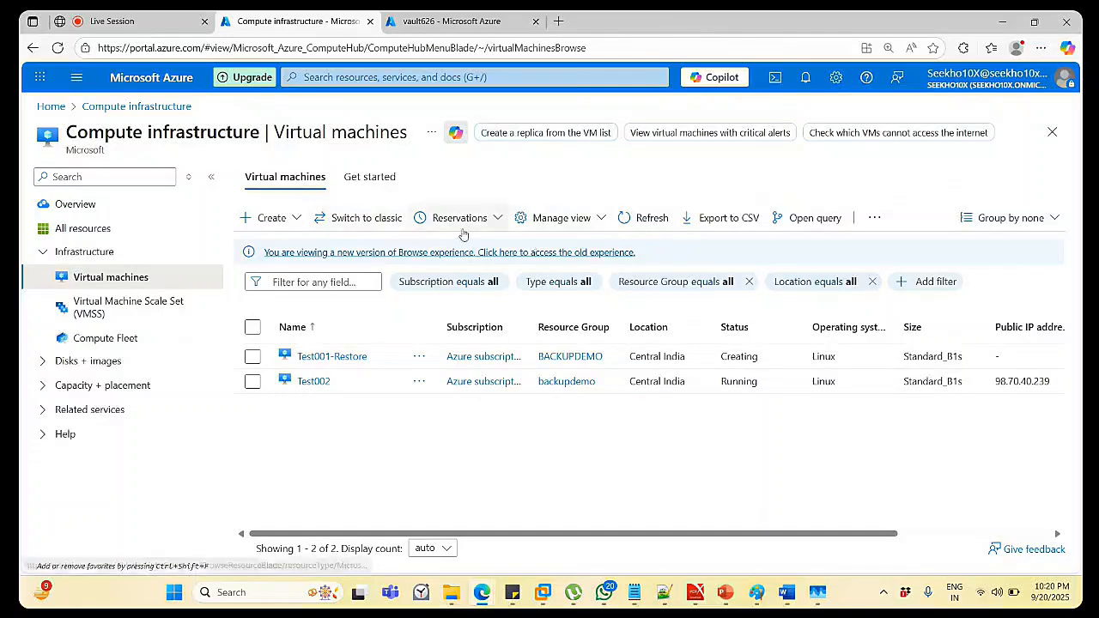
pyautogui.click(649, 218)
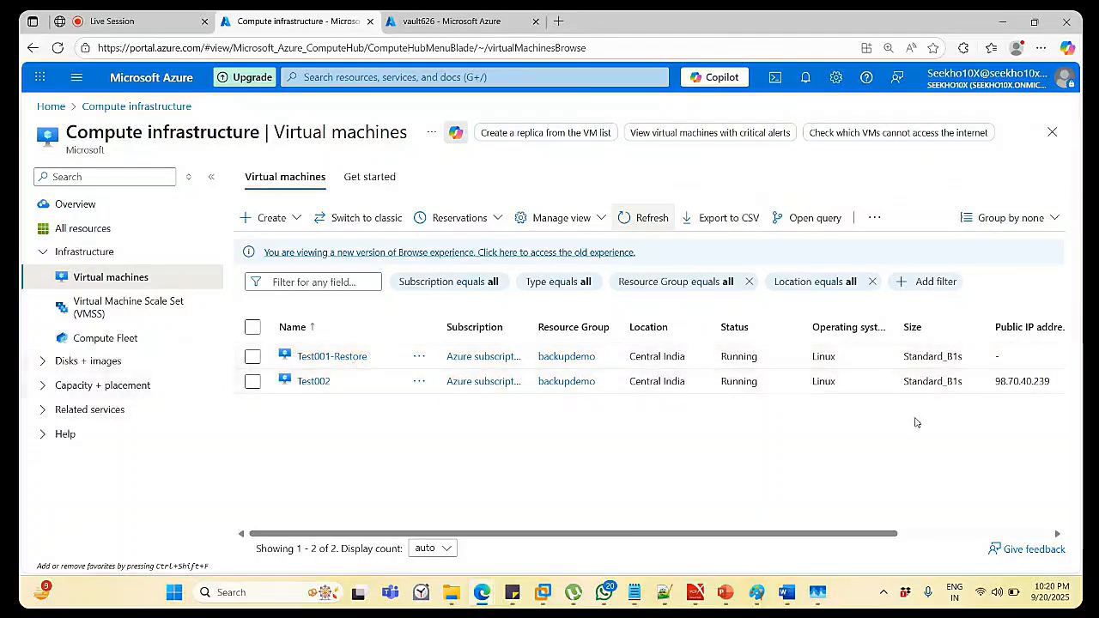
# Open the Test001-Restore virtual machine's overview page.
pyautogui.click(311, 356)
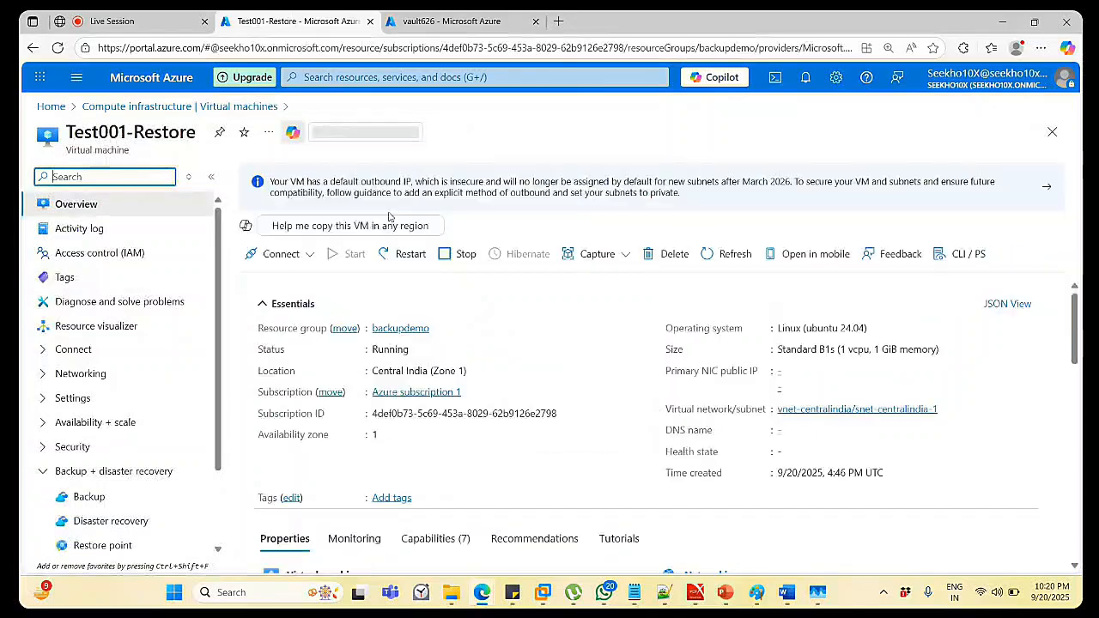
pyautogui.click(1052, 132)
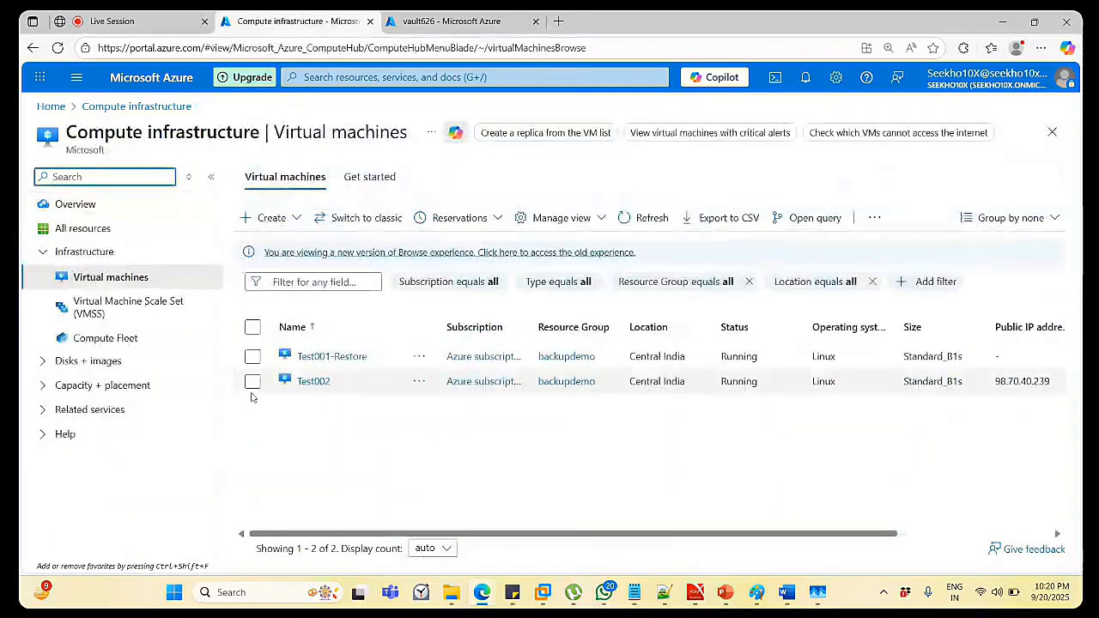
pyautogui.click(339, 361)
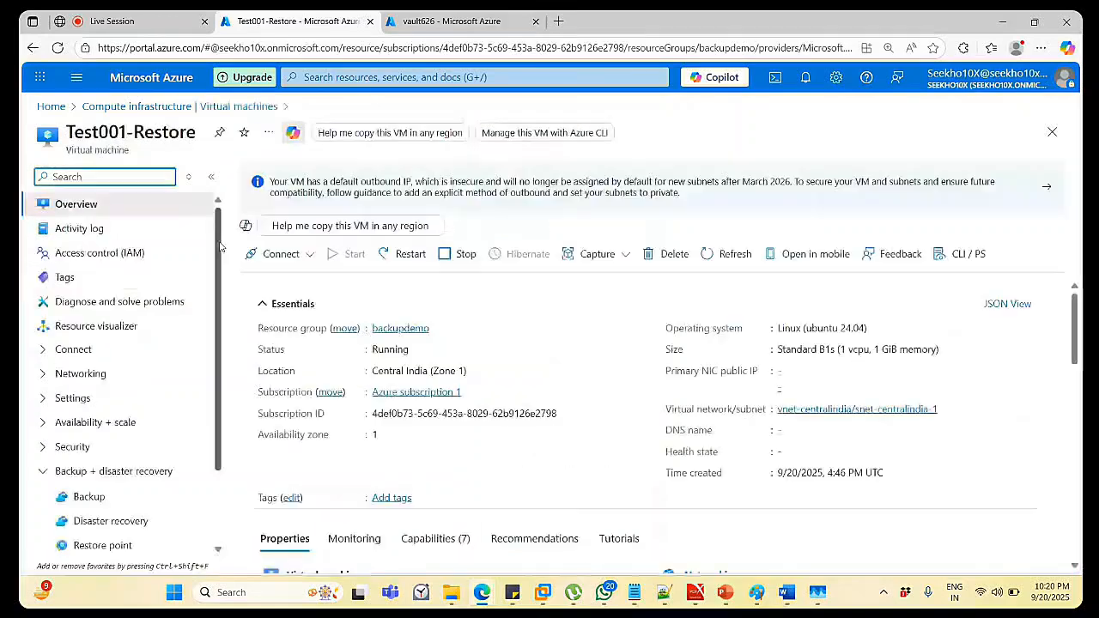
# Expand the Operations, Monitoring and Help groups in Test001-Restore's resource menu.
pyautogui.scroll(-3, 218, 384)
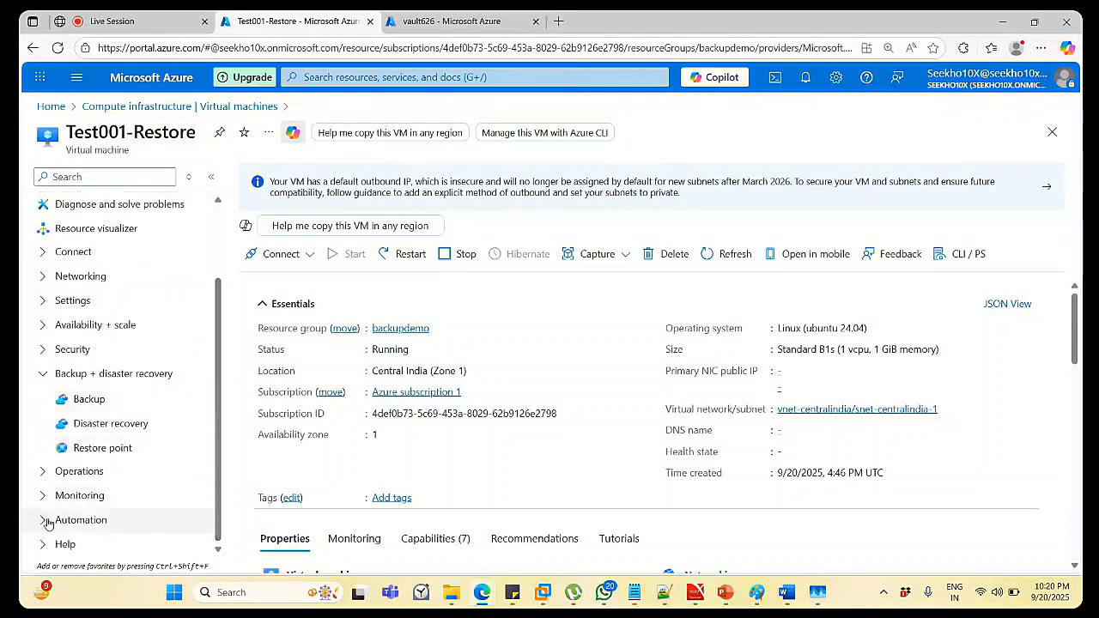
pyautogui.click(39, 470)
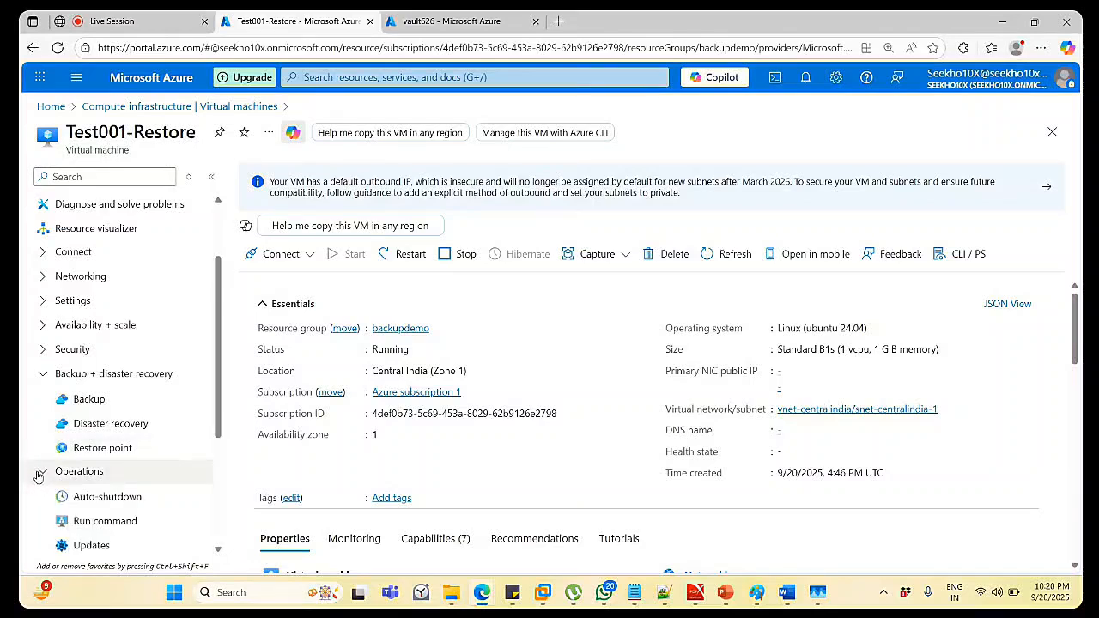
pyautogui.click(58, 375)
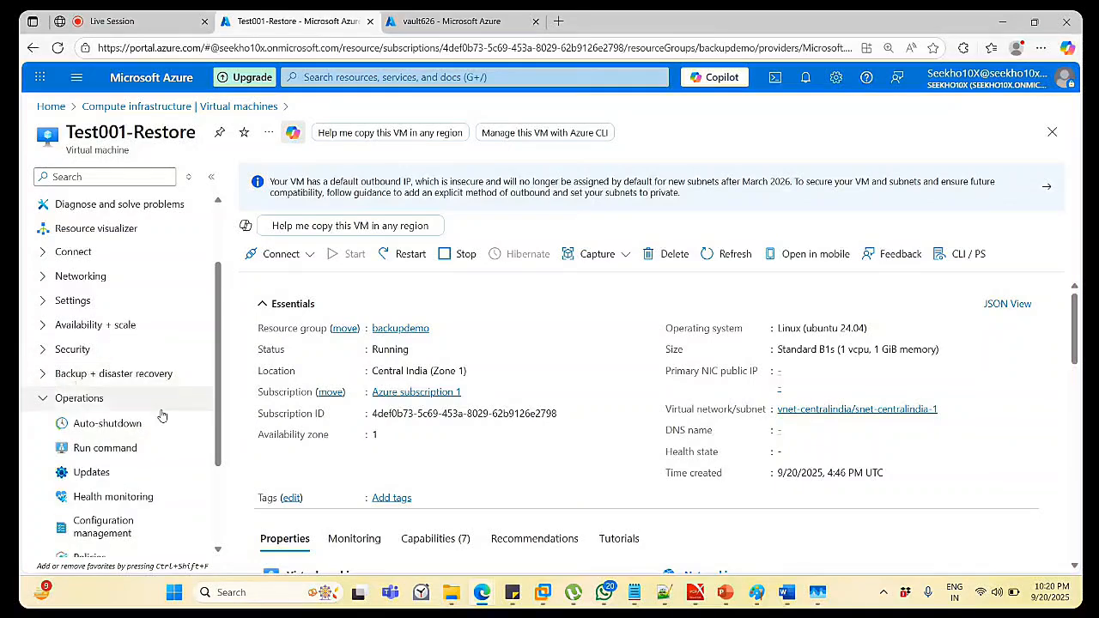
pyautogui.scroll(-3, 161, 416)
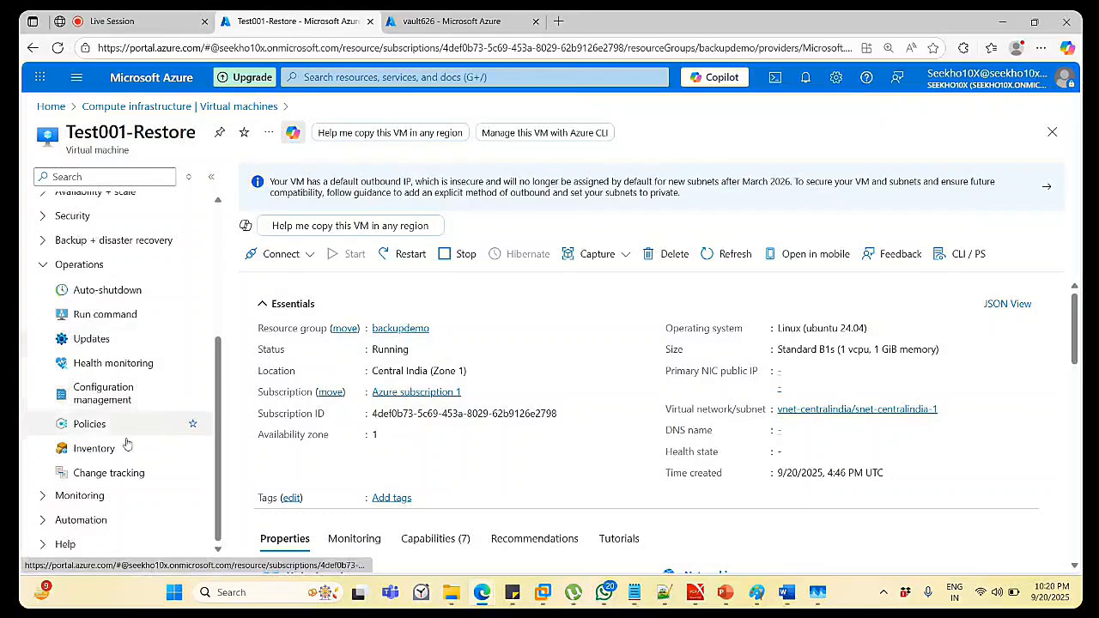
pyautogui.click(79, 495)
pyautogui.scroll(-2, 163, 468)
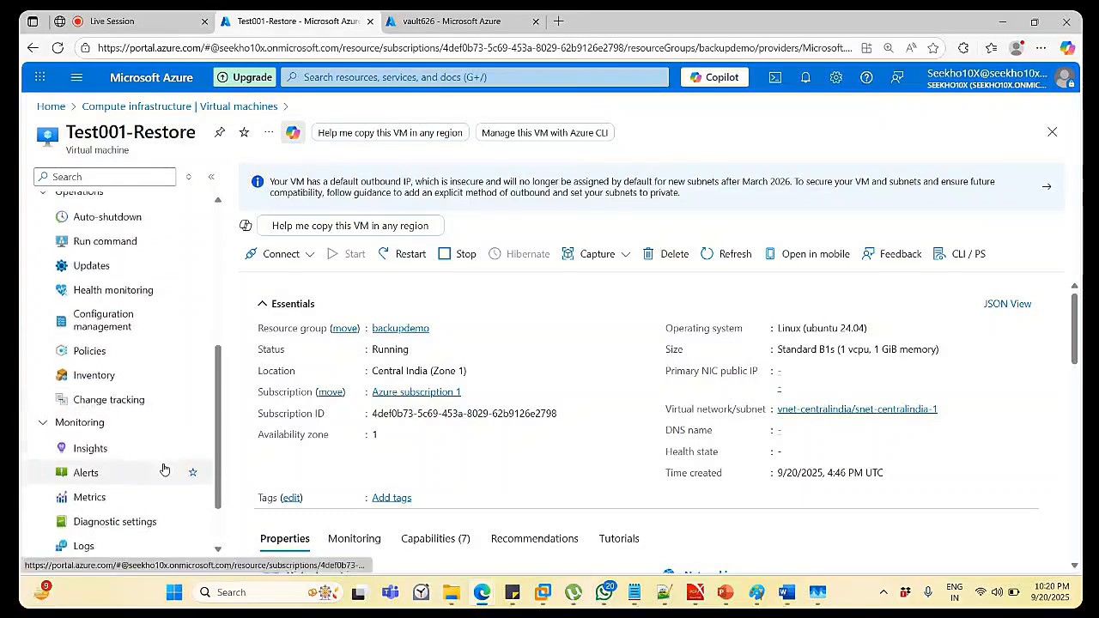
pyautogui.scroll(-1, 164, 469)
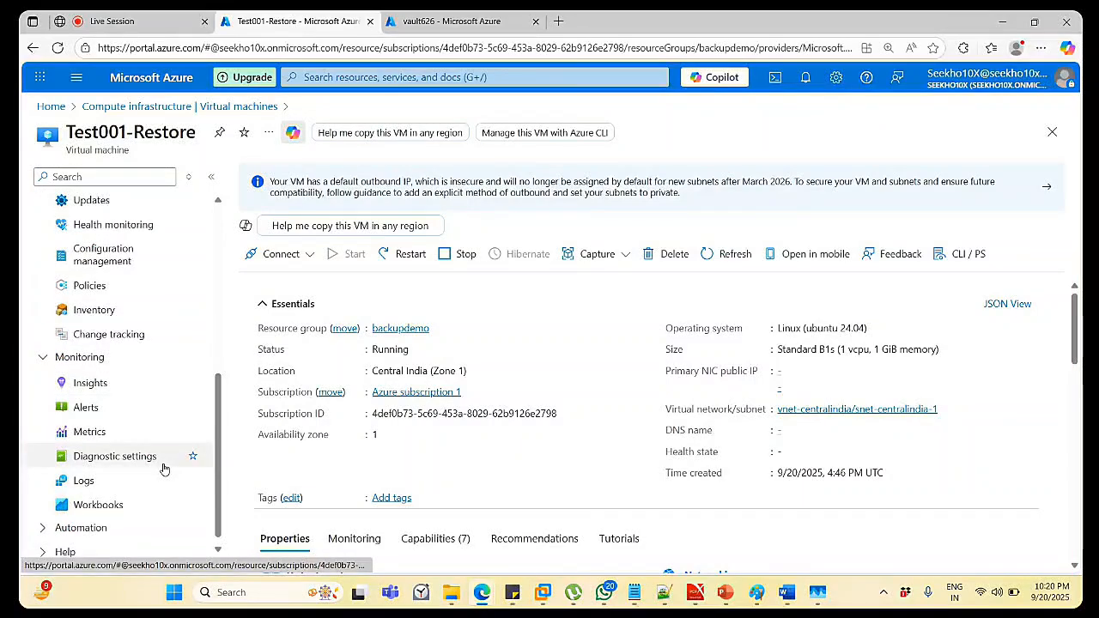
pyautogui.scroll(-1, 163, 468)
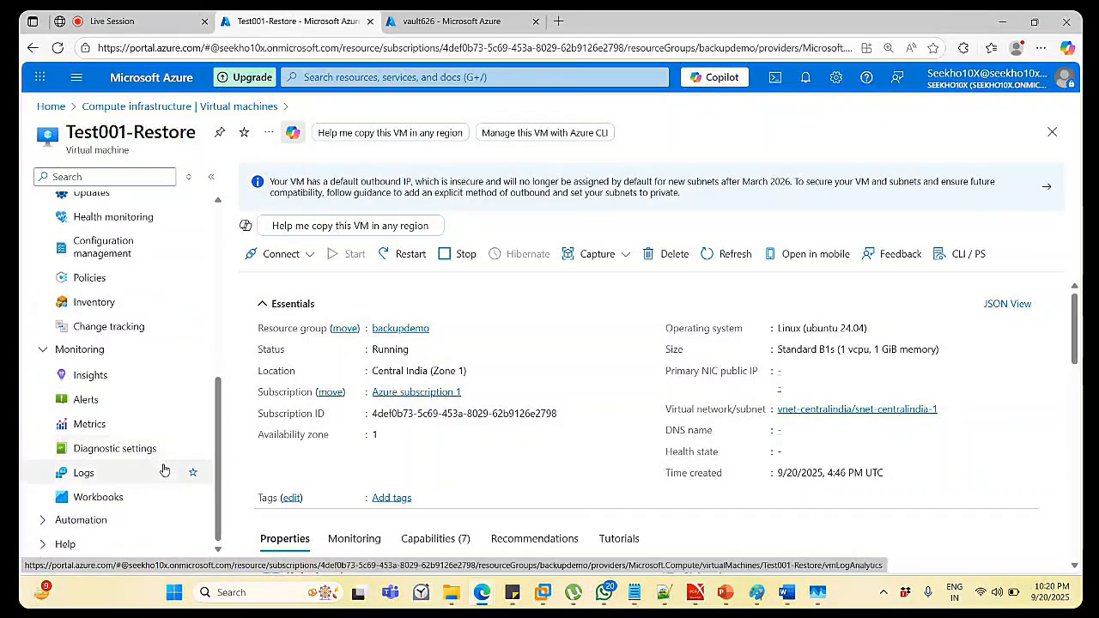
pyautogui.click(86, 543)
pyautogui.scroll(-2, 94, 528)
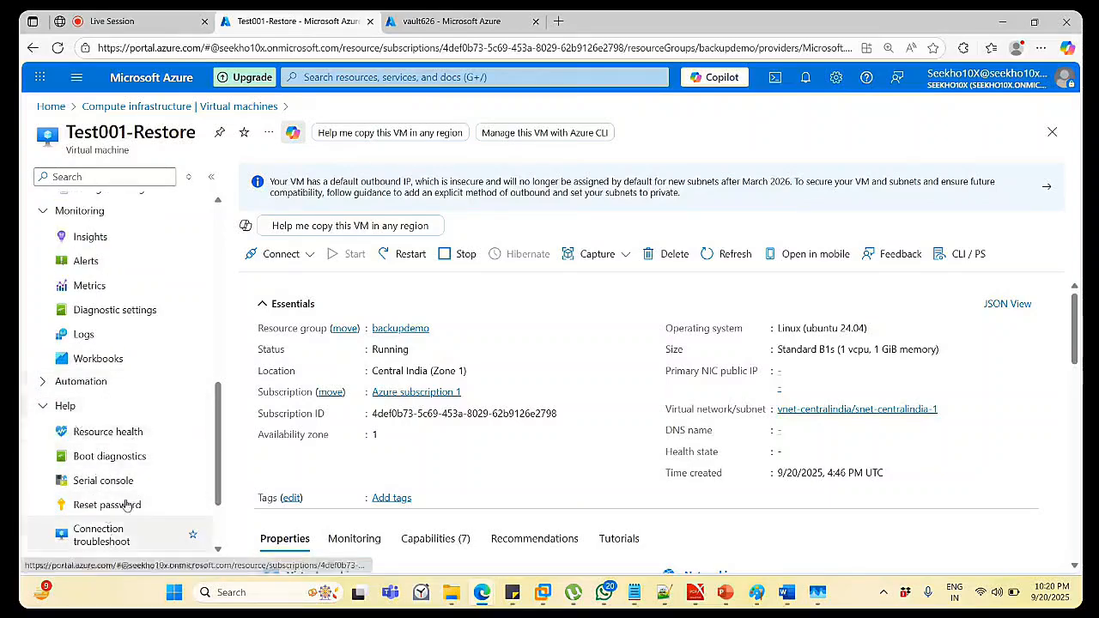
pyautogui.scroll(-1, 147, 436)
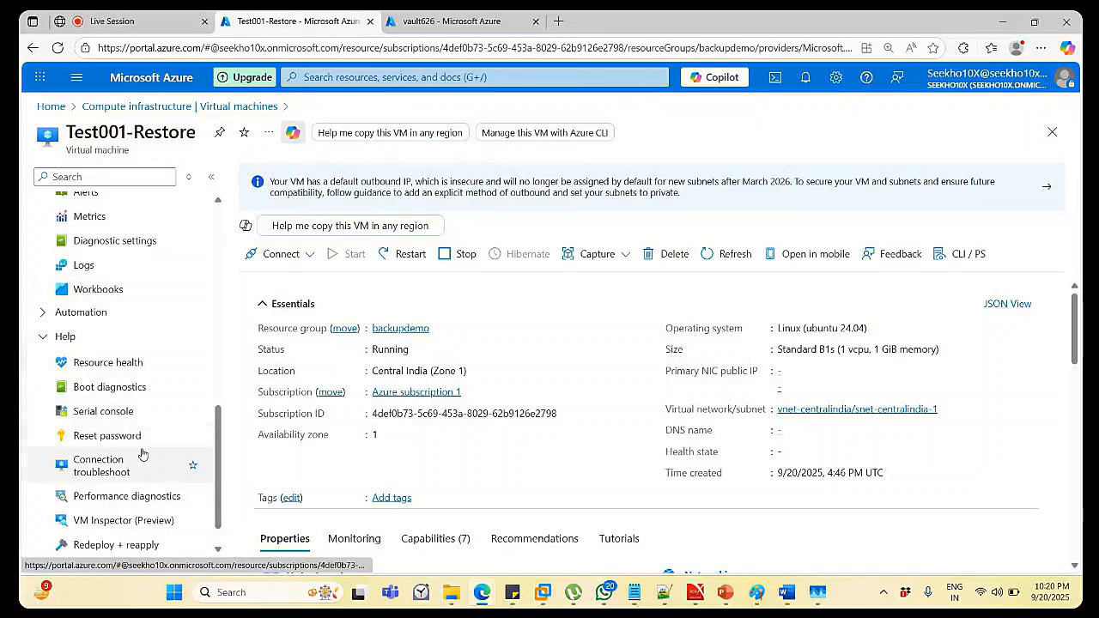
pyautogui.scroll(-1, 142, 454)
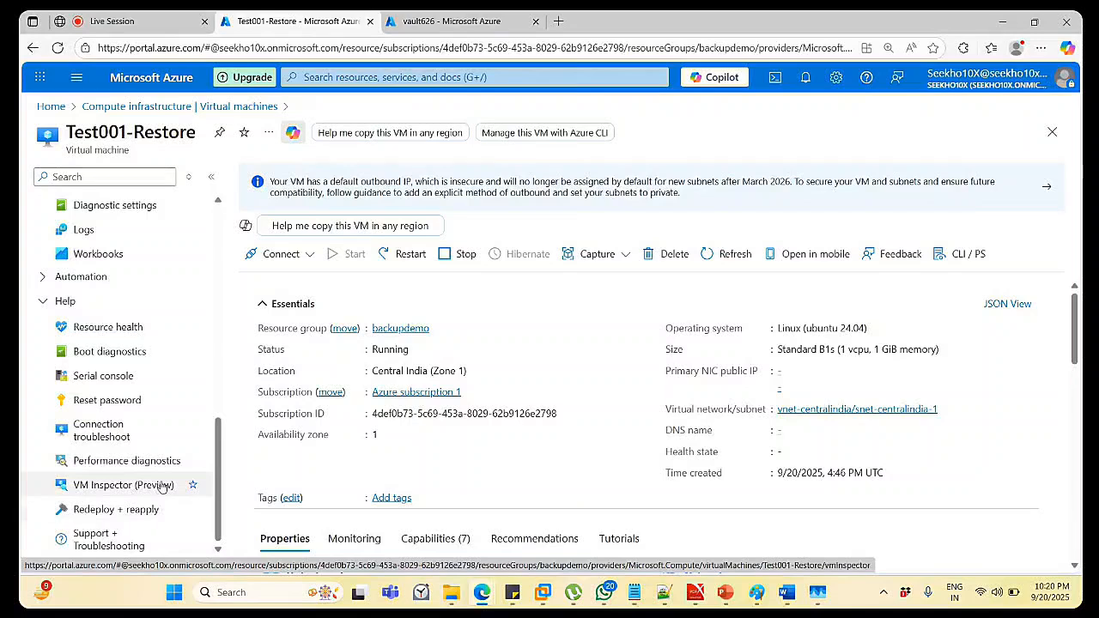
# View Test001-Restore's Boot diagnostics, Connection troubleshoot and VM Inspector, ending on Performance diagnostics.
pyautogui.click(127, 356)
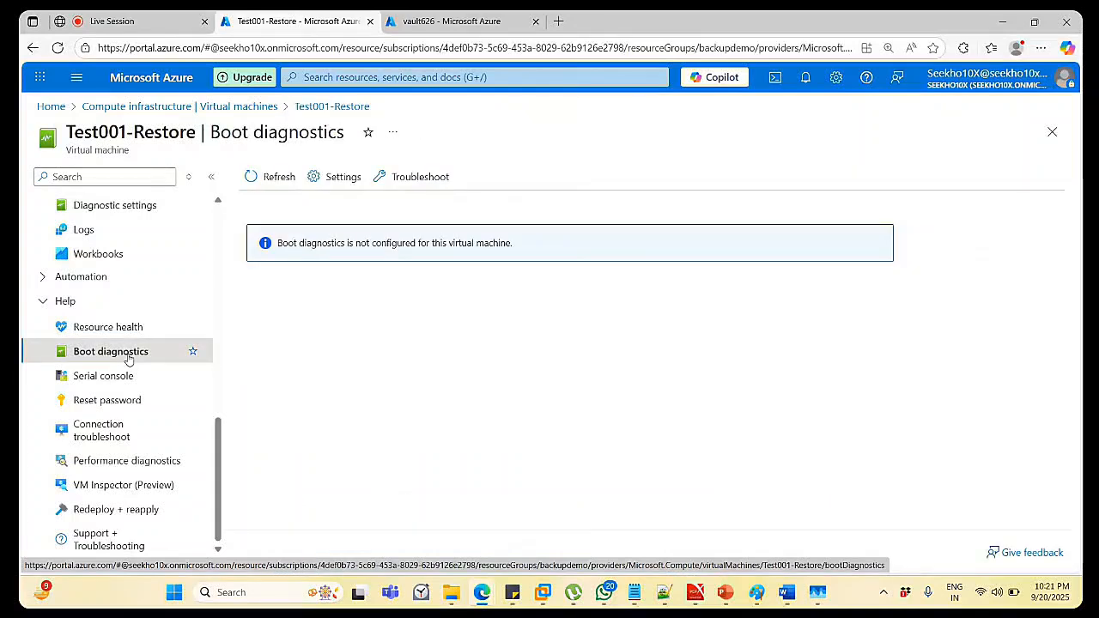
pyautogui.click(133, 436)
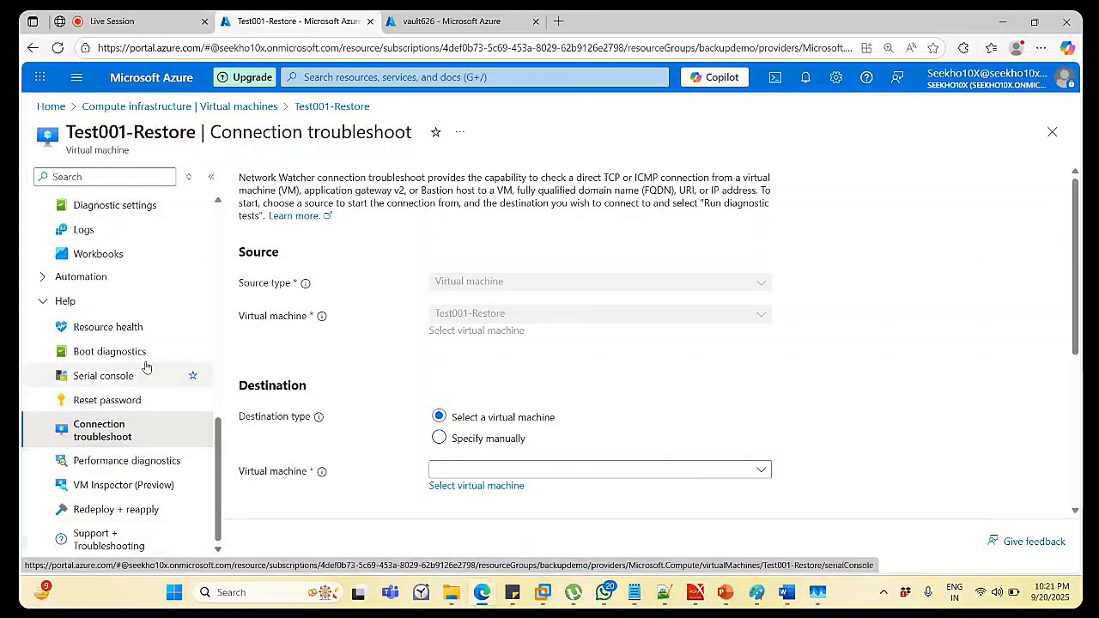
pyautogui.click(133, 486)
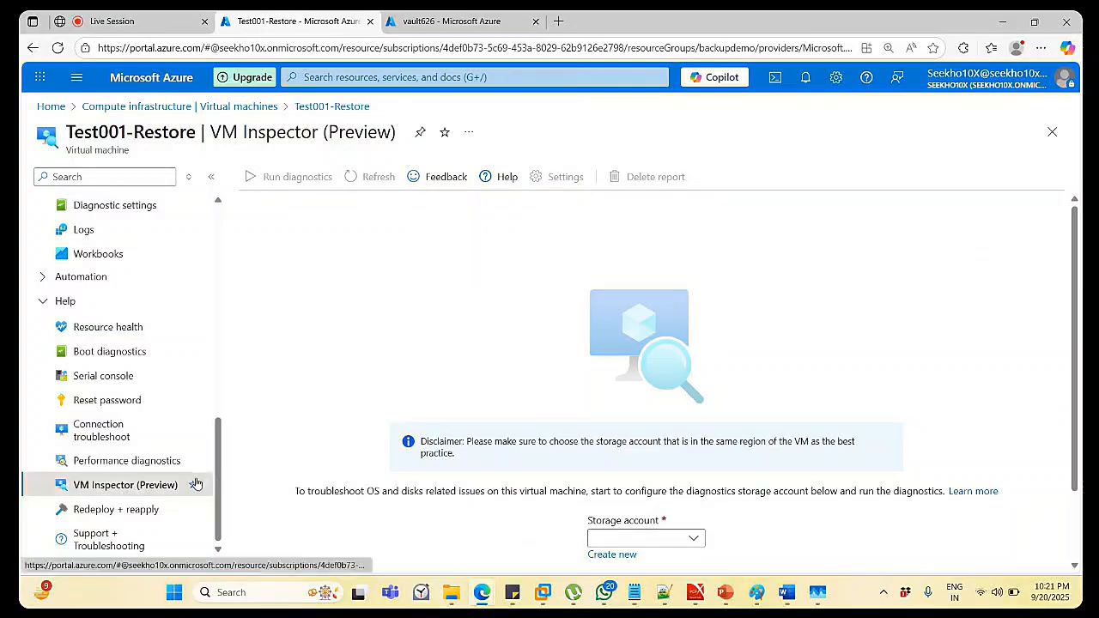
pyautogui.click(163, 462)
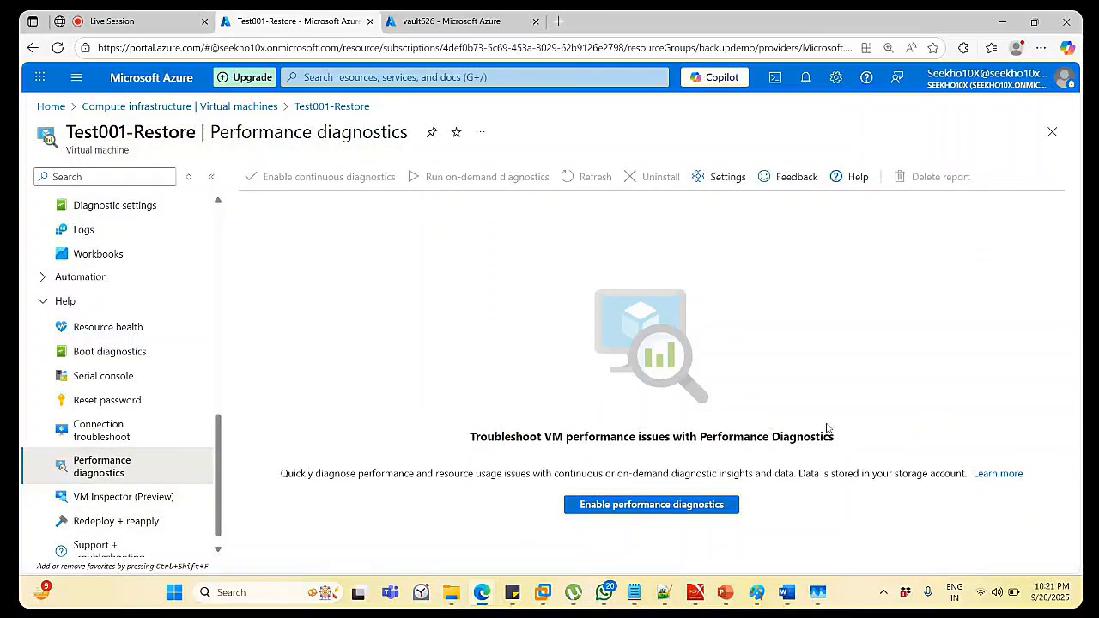
# Start enabling performance diagnostics for Test001-Restore and look through the setup blade.
pyautogui.click(609, 507)
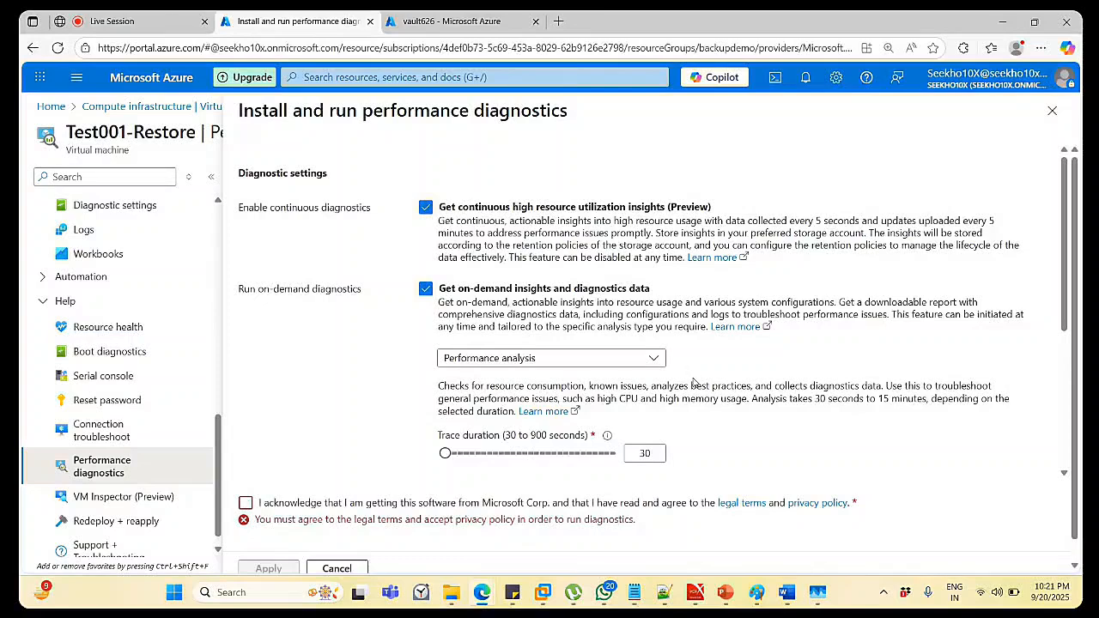
pyautogui.scroll(-3, 694, 382)
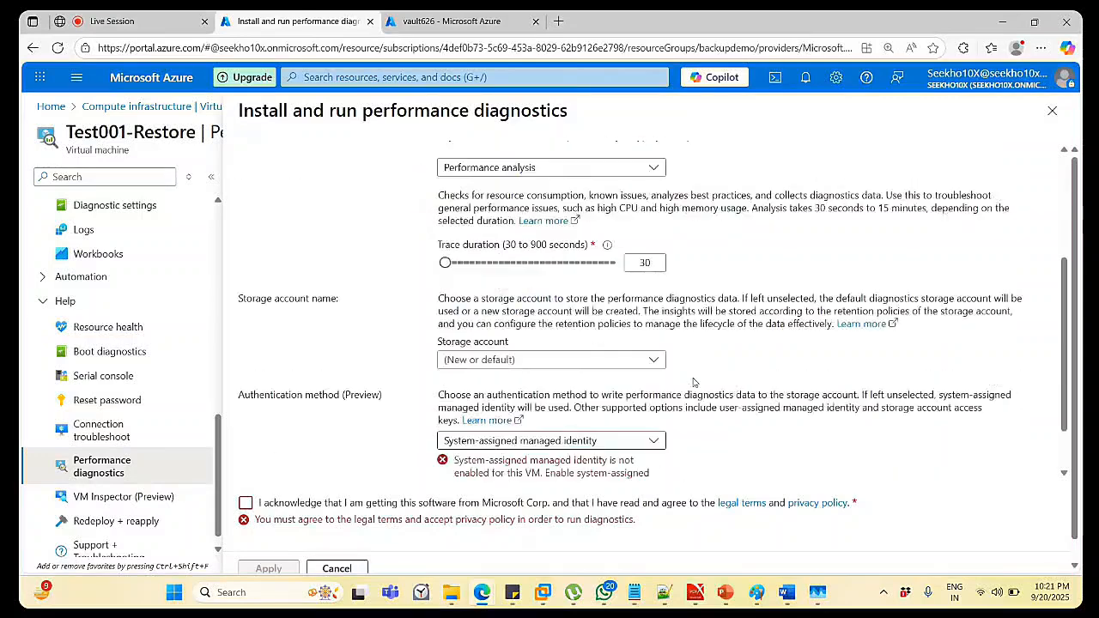
pyautogui.scroll(-1, 694, 382)
pyautogui.scroll(4, 694, 382)
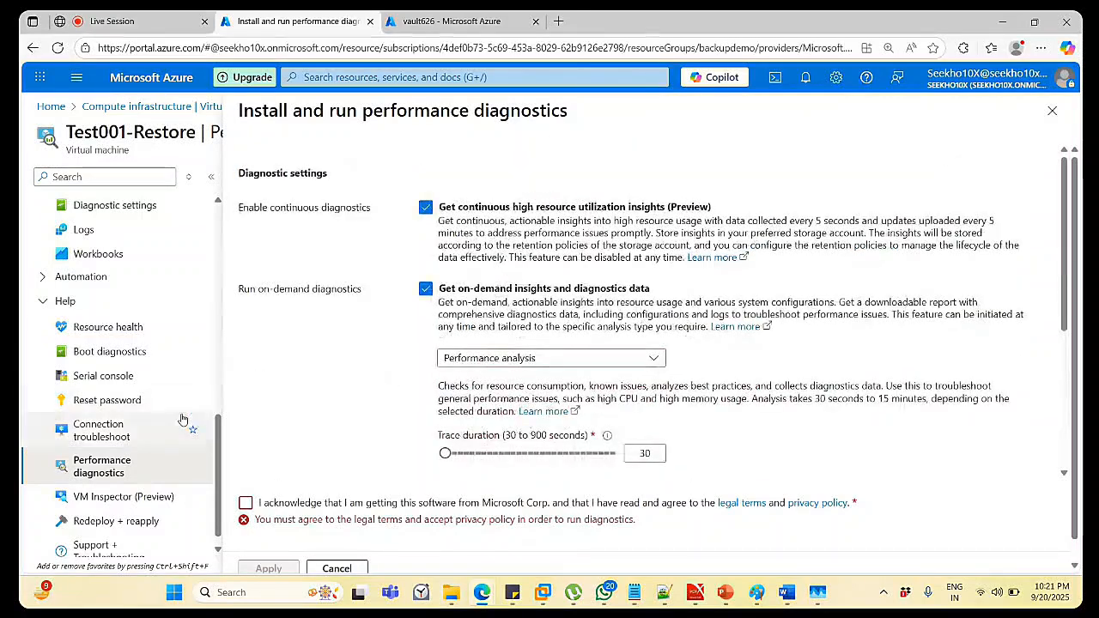
pyautogui.scroll(1, 130, 460)
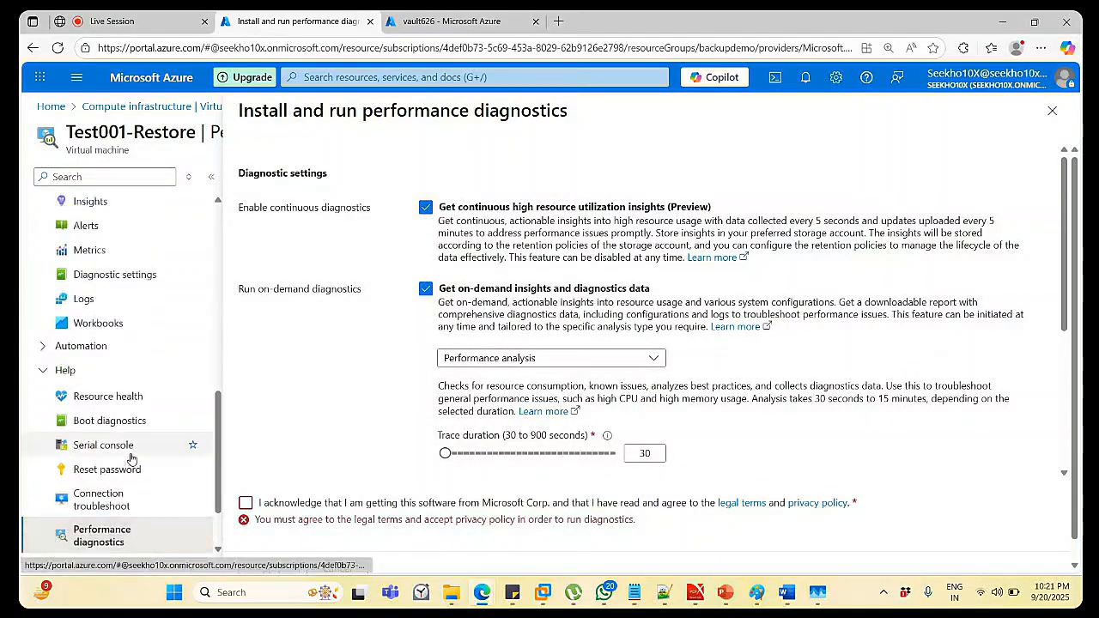
pyautogui.scroll(1, 131, 459)
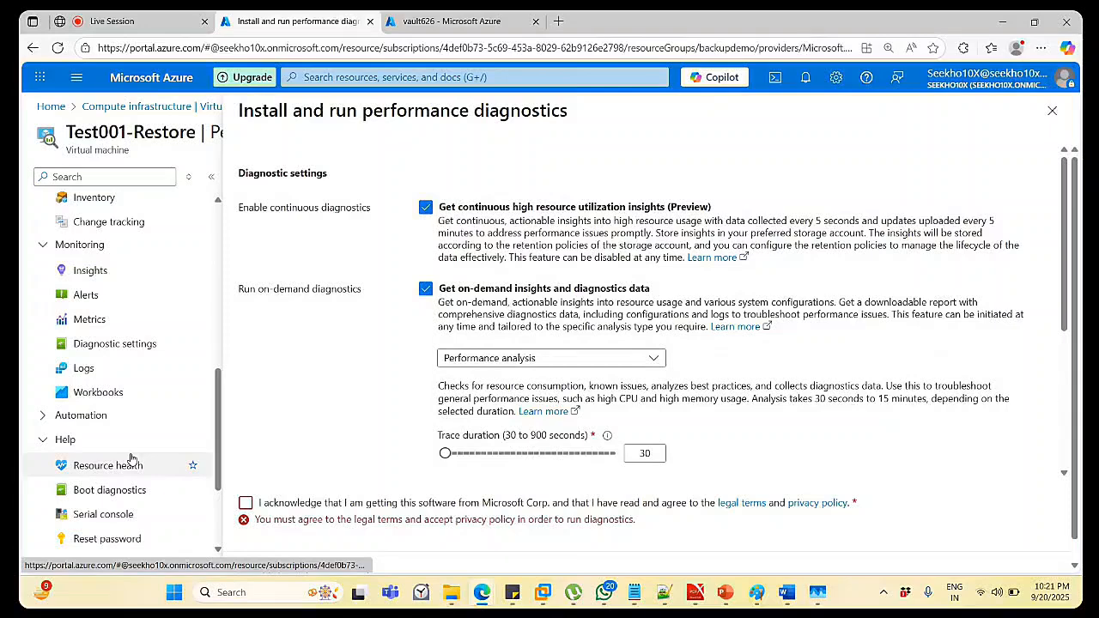
pyautogui.scroll(1, 131, 459)
pyautogui.scroll(2, 131, 459)
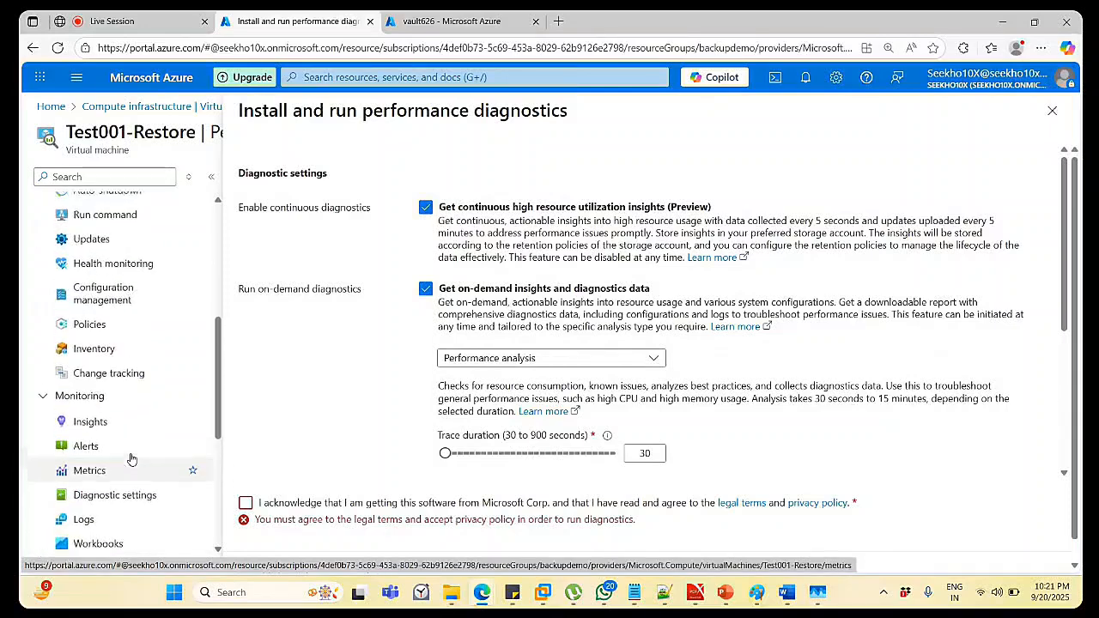
pyautogui.scroll(1, 131, 460)
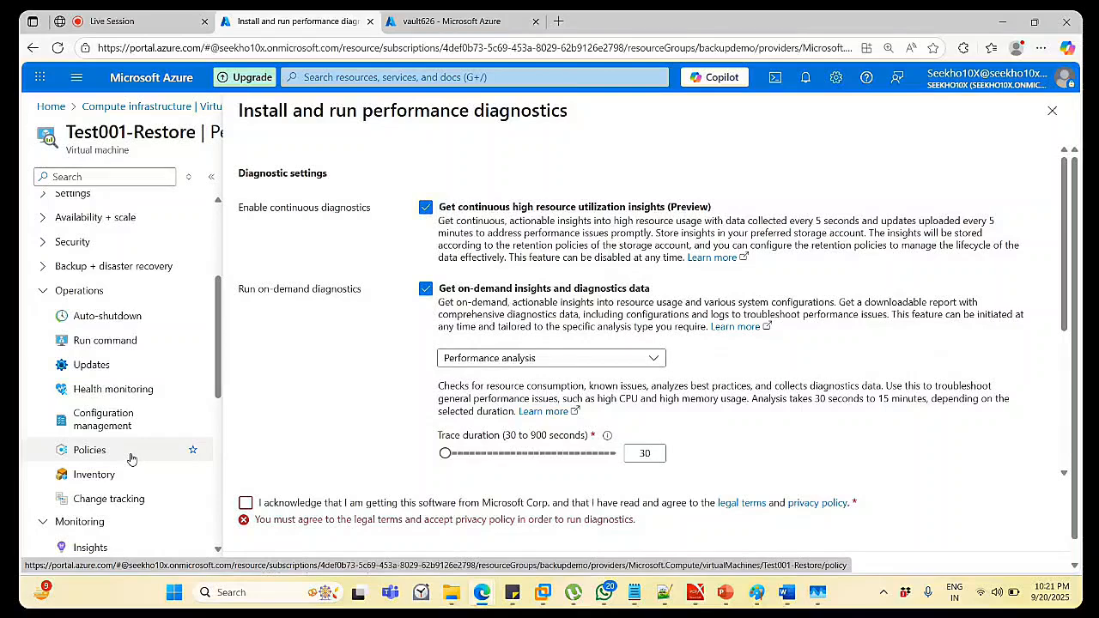
pyautogui.scroll(1, 130, 460)
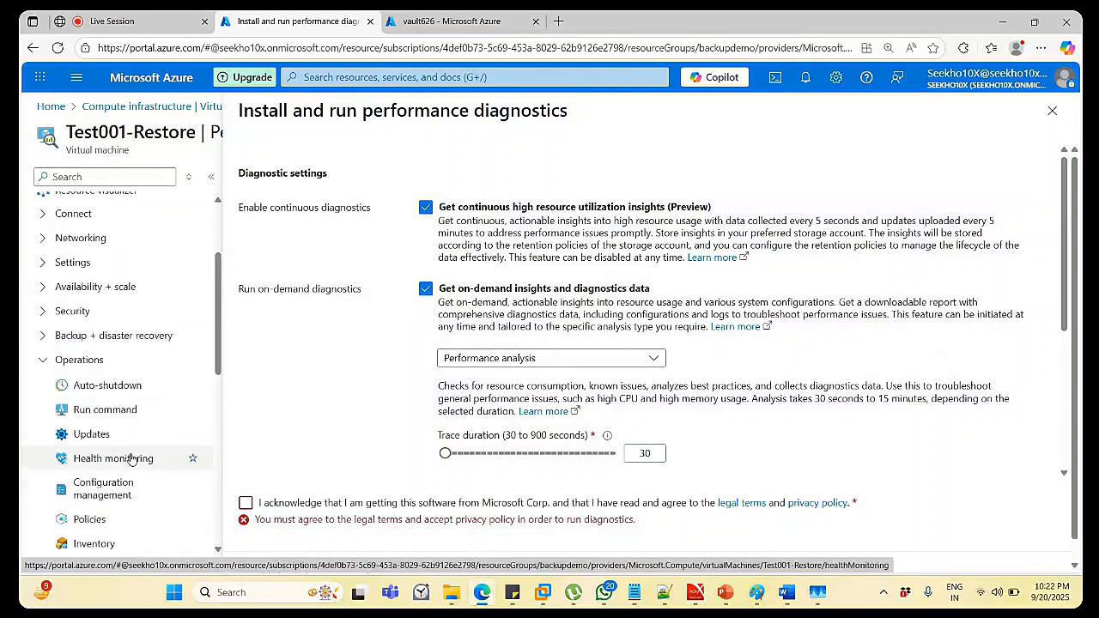
pyautogui.scroll(-1, 128, 469)
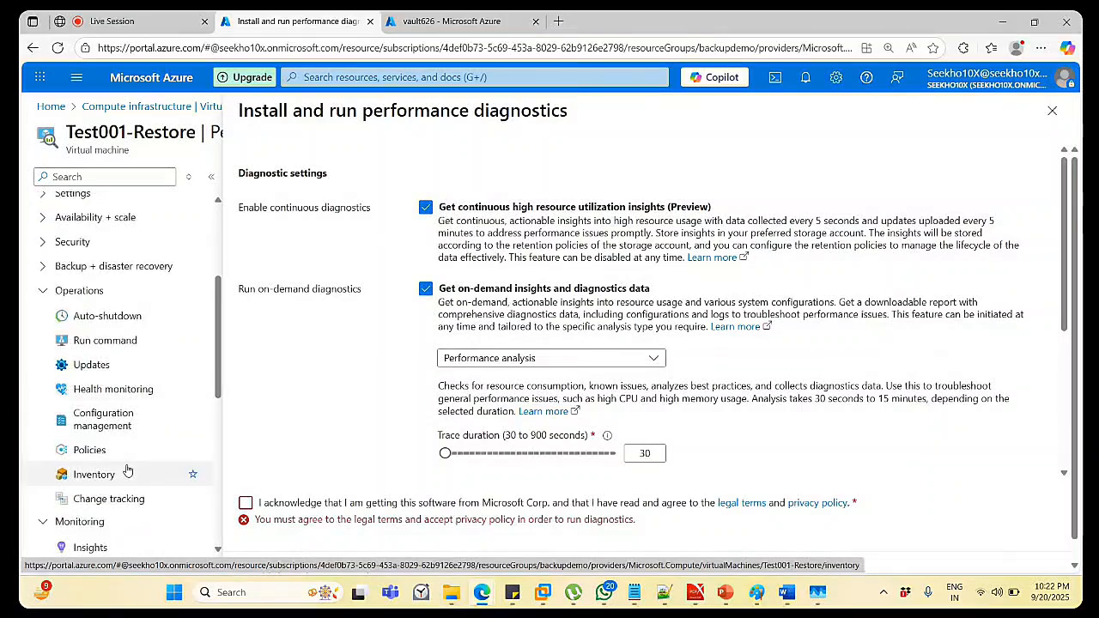
# Abandon the diagnostics setup via Health monitoring and return to the VM's Overview.
pyautogui.click(123, 389)
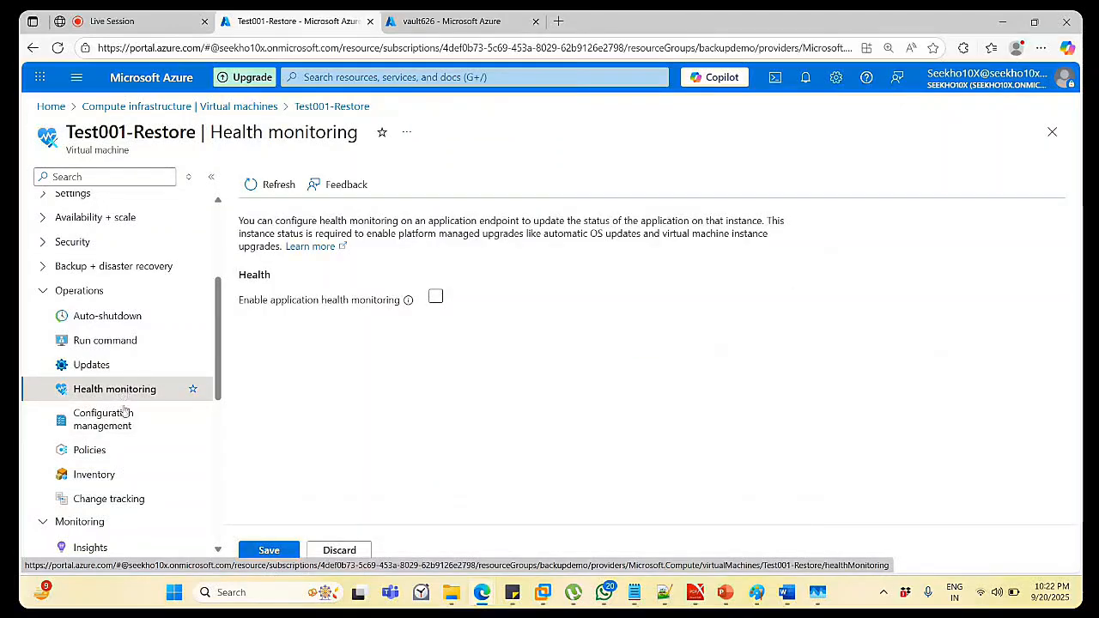
pyautogui.scroll(3, 117, 502)
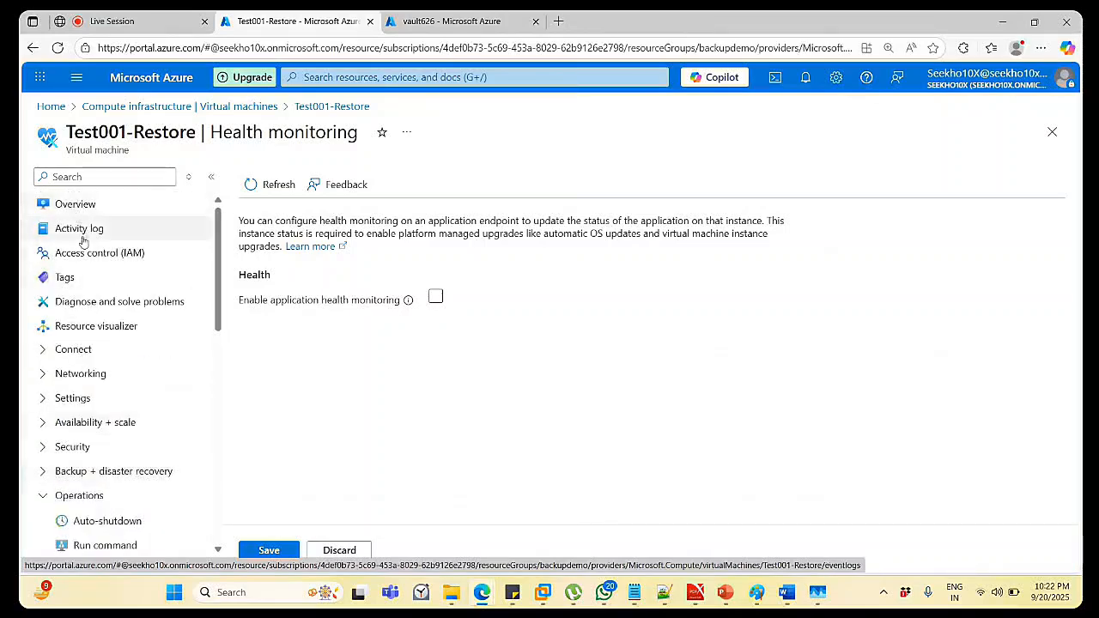
pyautogui.click(77, 206)
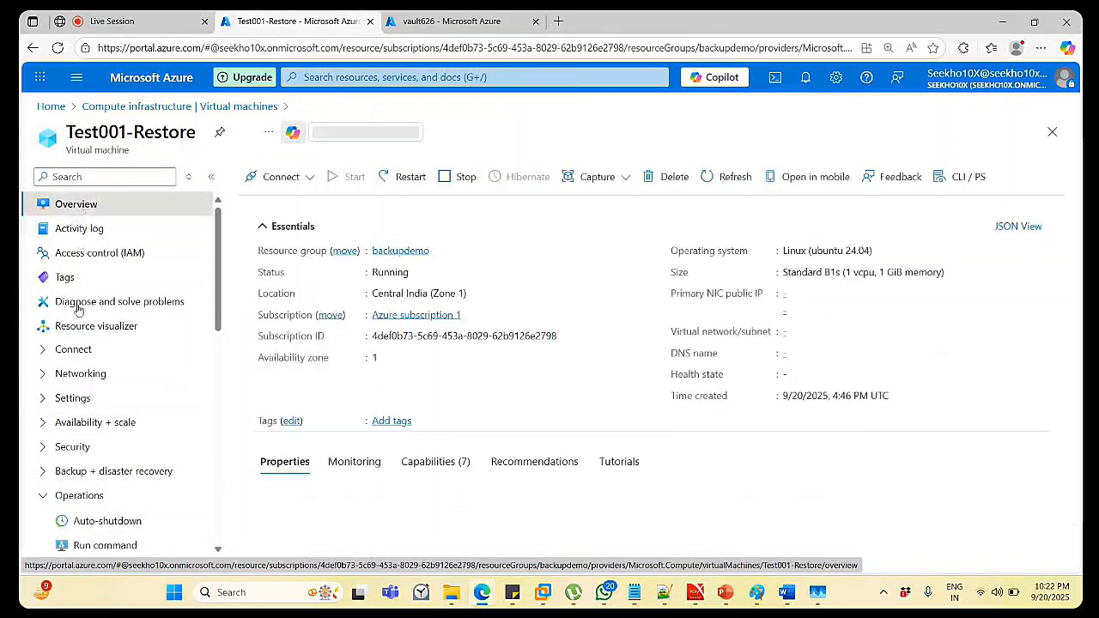
# Open Test001-Restore's Connect page and run Check access, which reports no network security group.
pyautogui.click(82, 352)
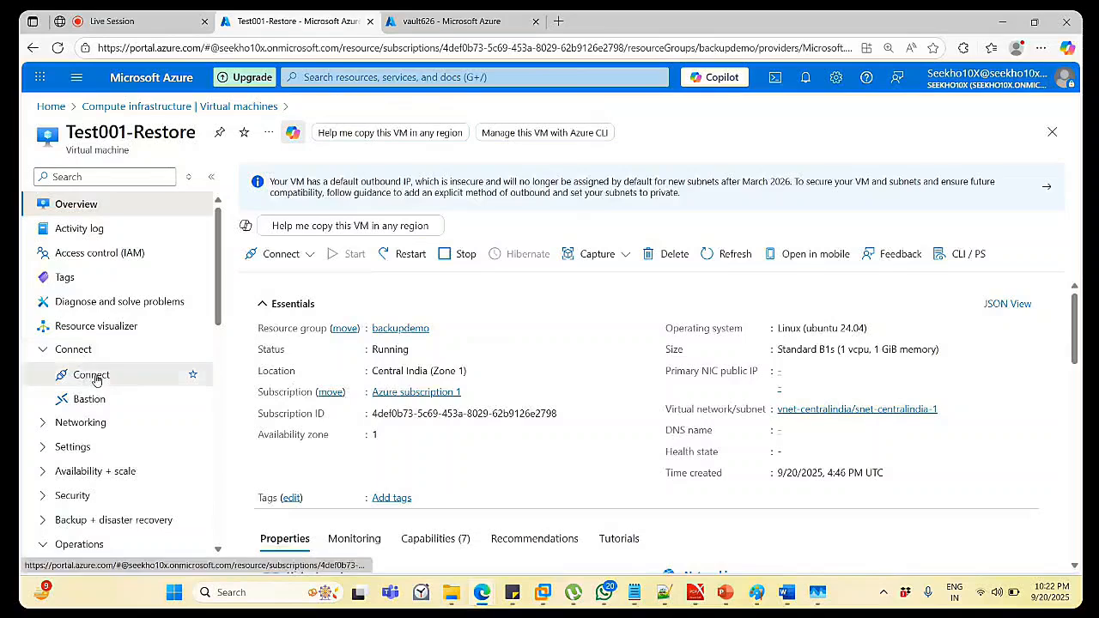
pyautogui.click(94, 378)
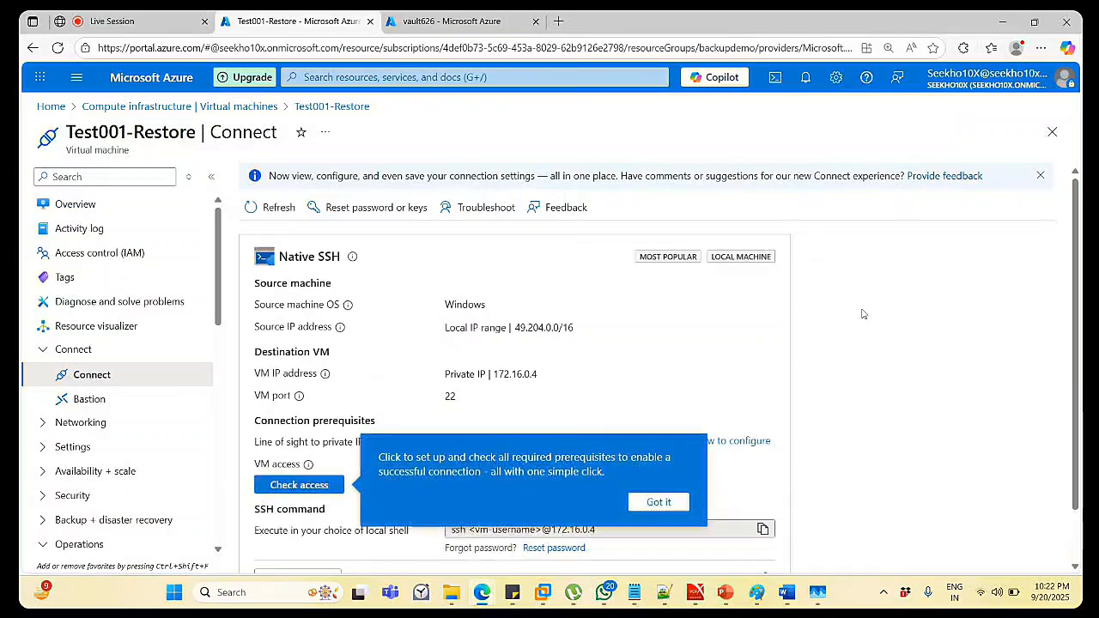
pyautogui.click(662, 505)
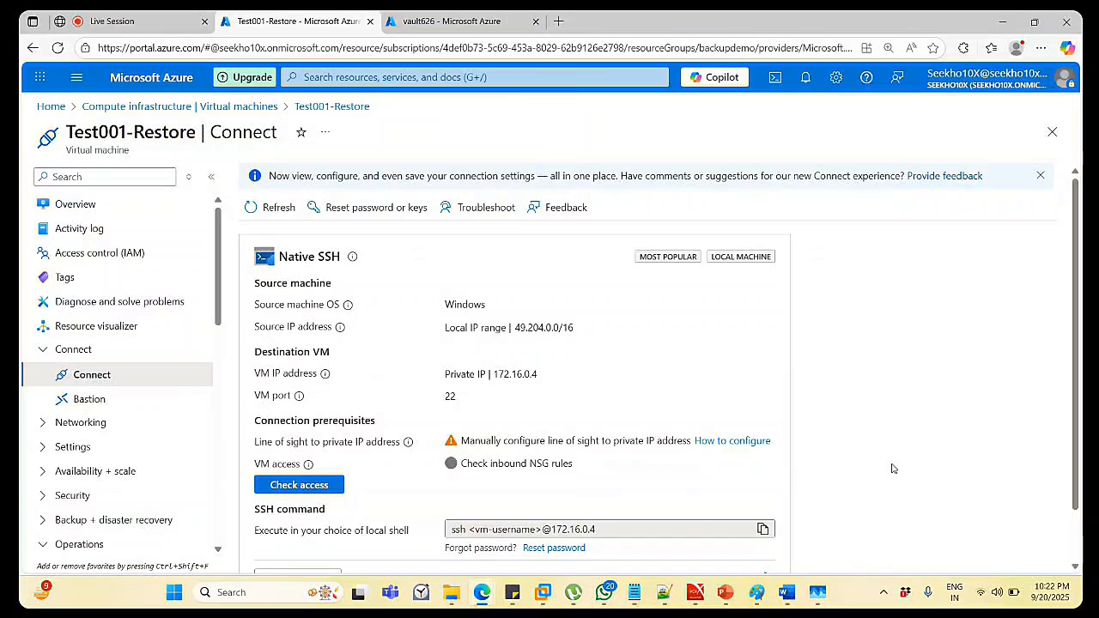
pyautogui.scroll(-1, 891, 468)
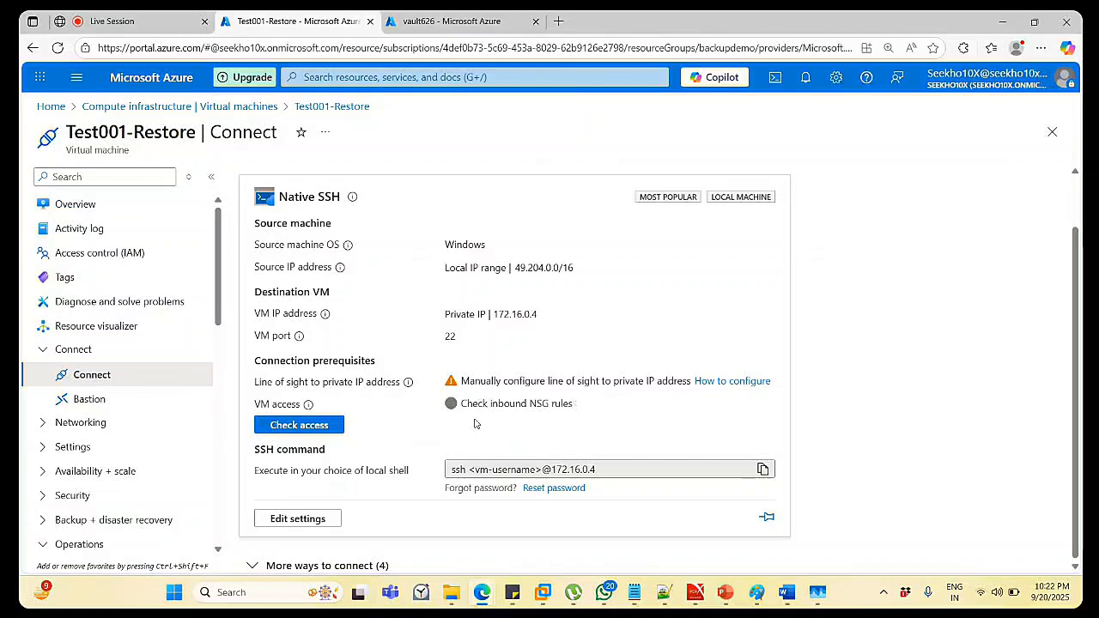
pyautogui.click(315, 424)
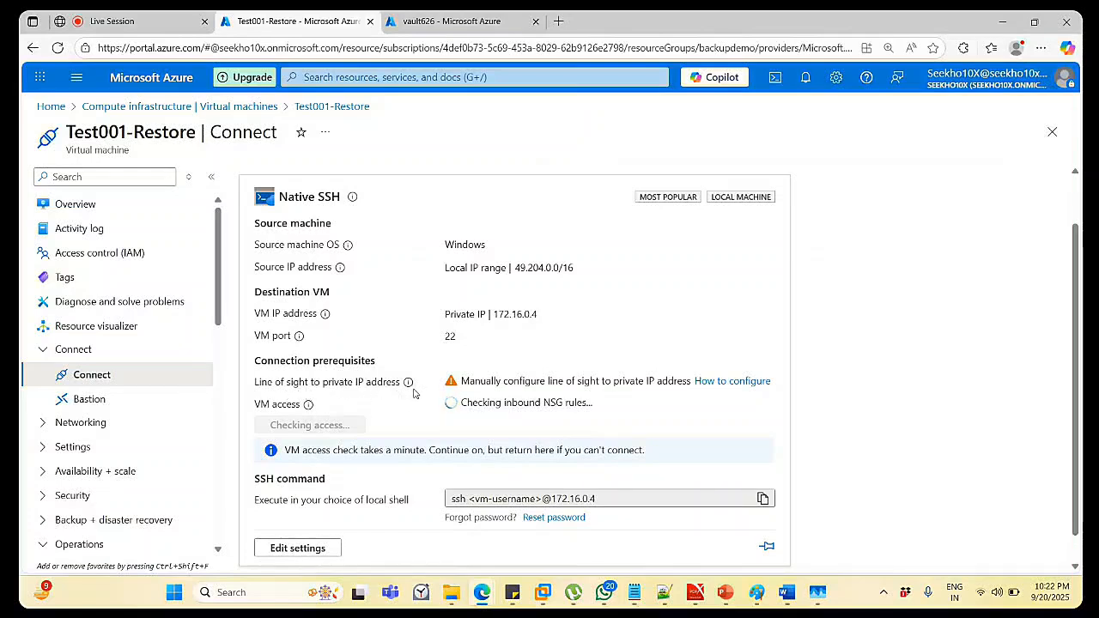
pyautogui.moveTo(410, 388)
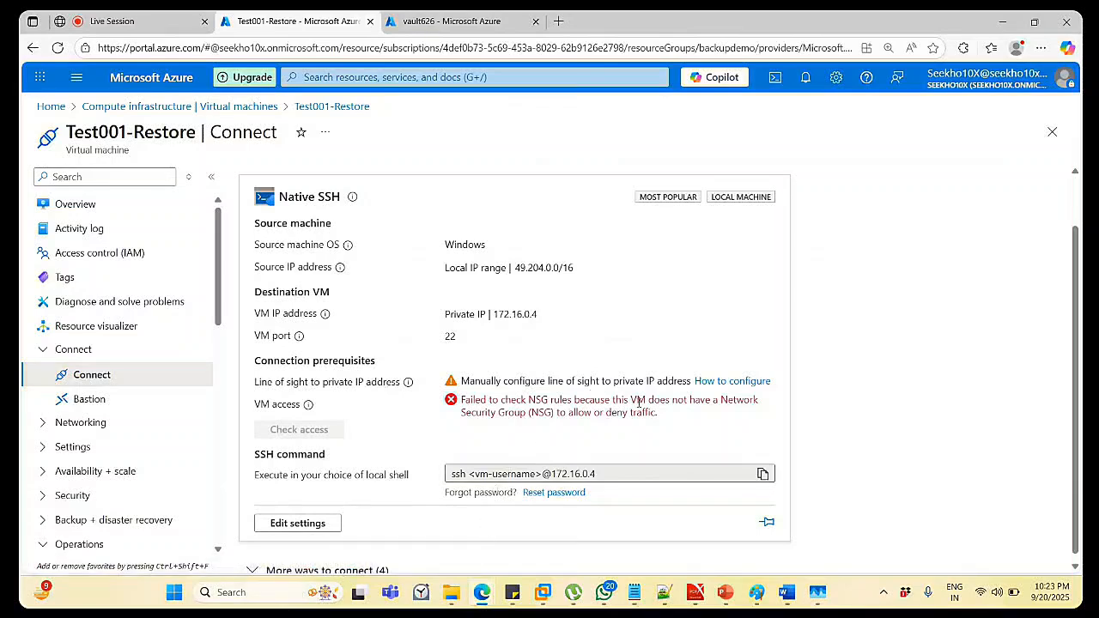
# Browse the VM's network settings, Network manager and Application security groups, then open its network interface.
pyautogui.click(116, 425)
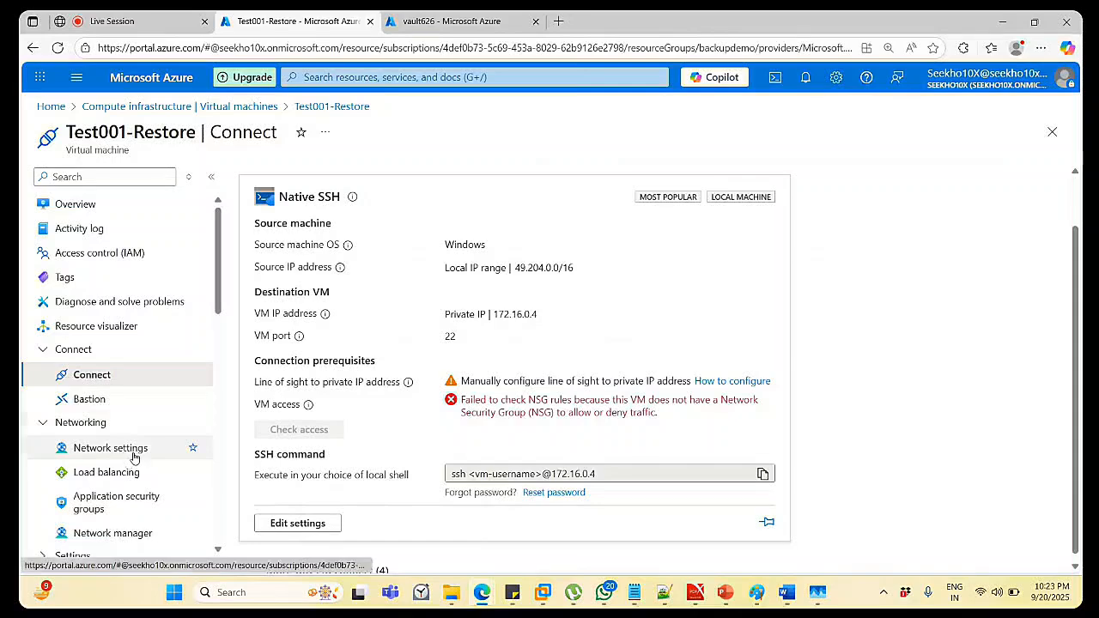
pyautogui.click(133, 456)
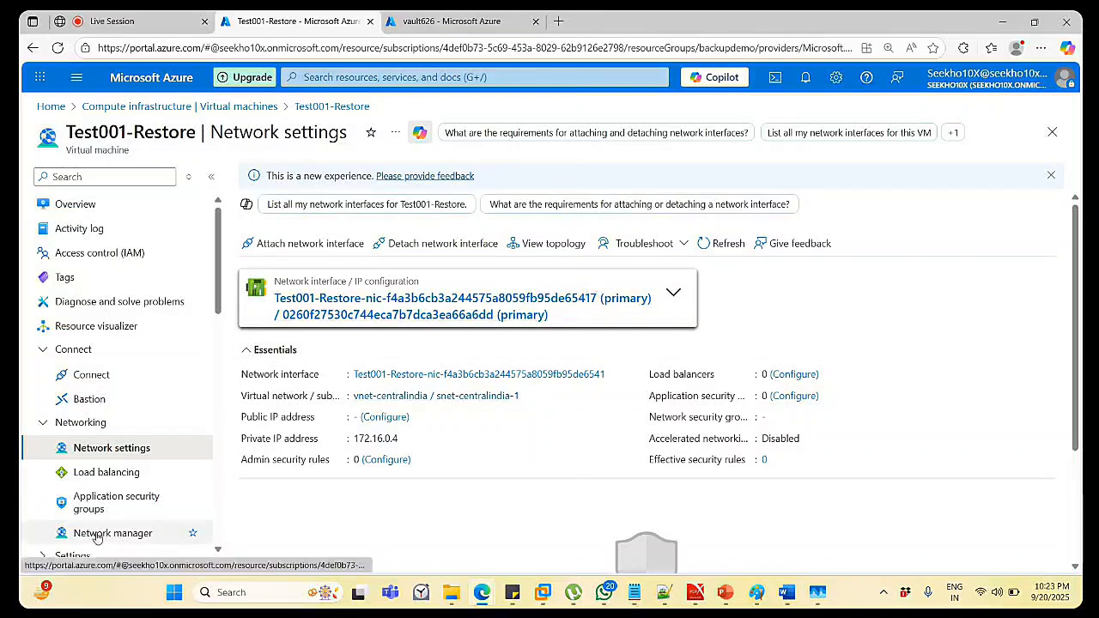
pyautogui.scroll(-1, 106, 507)
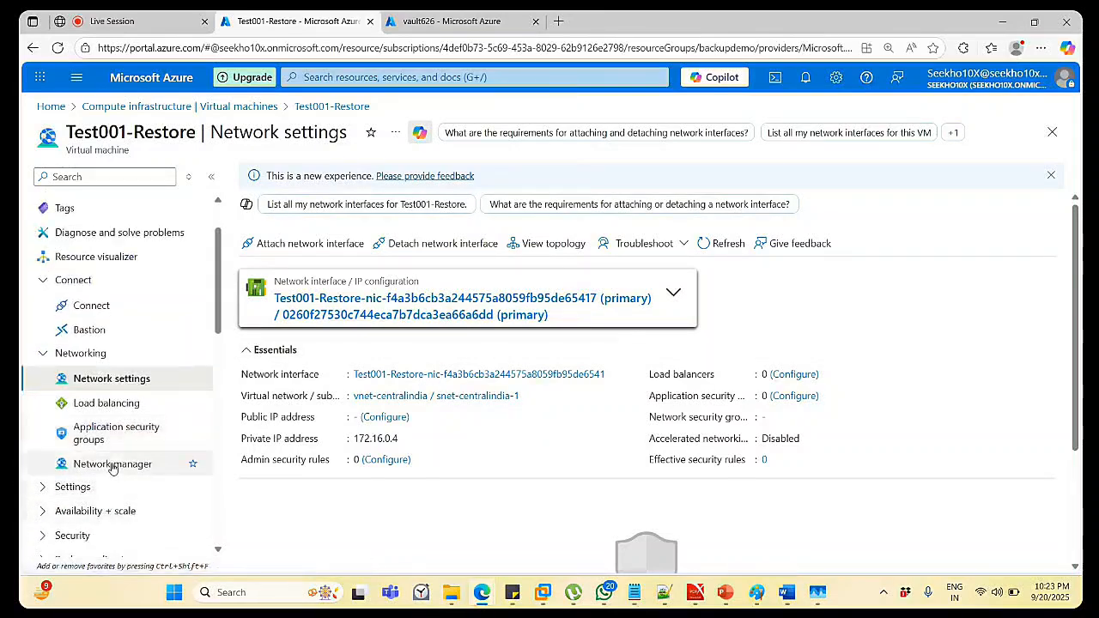
pyautogui.click(110, 464)
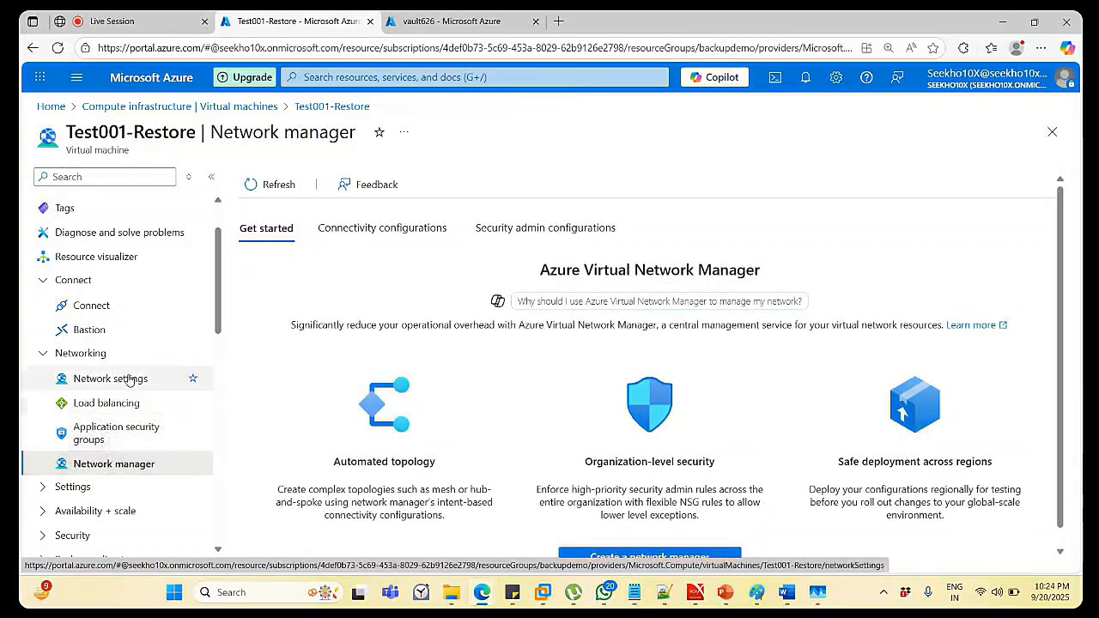
pyautogui.click(116, 438)
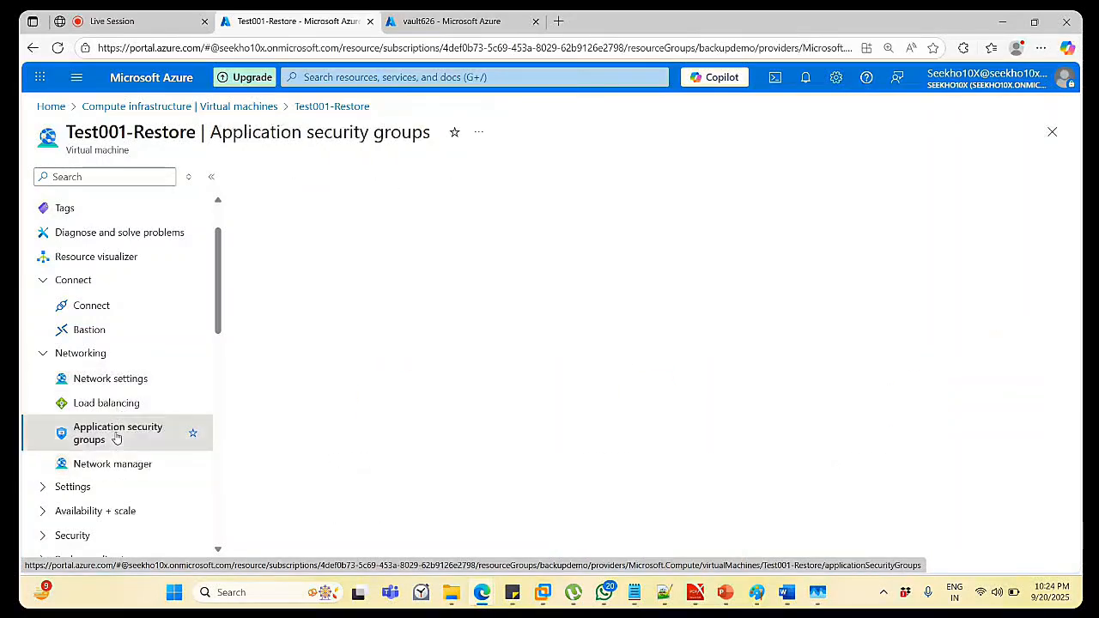
pyautogui.click(124, 390)
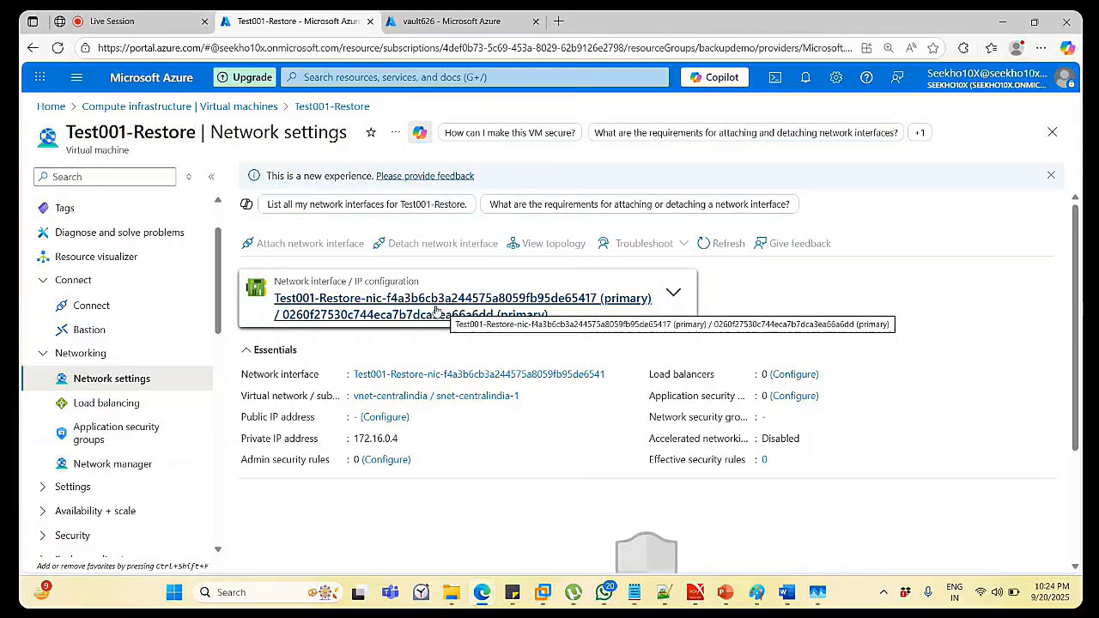
pyautogui.click(436, 311)
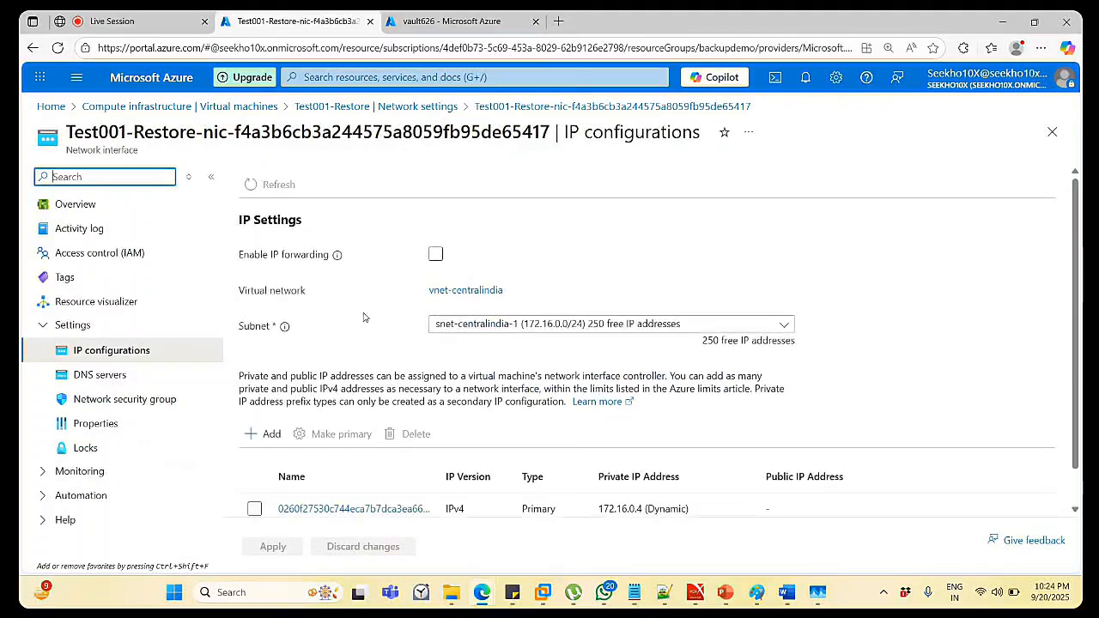
# Attach Test001-nsg as the network interface's security group and save.
pyautogui.click(99, 402)
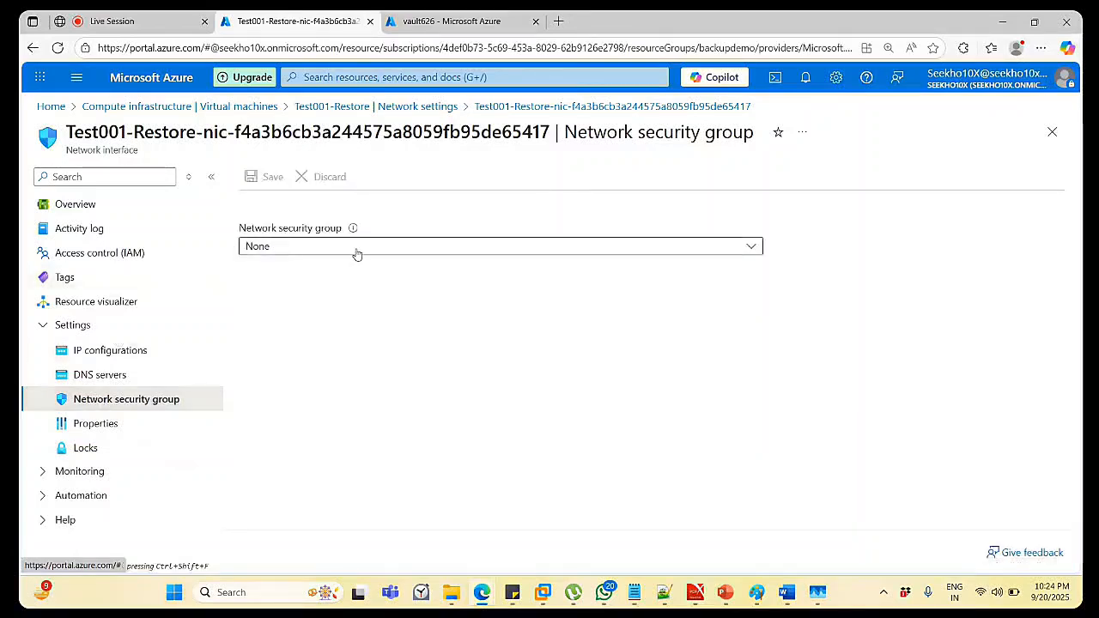
pyautogui.click(358, 254)
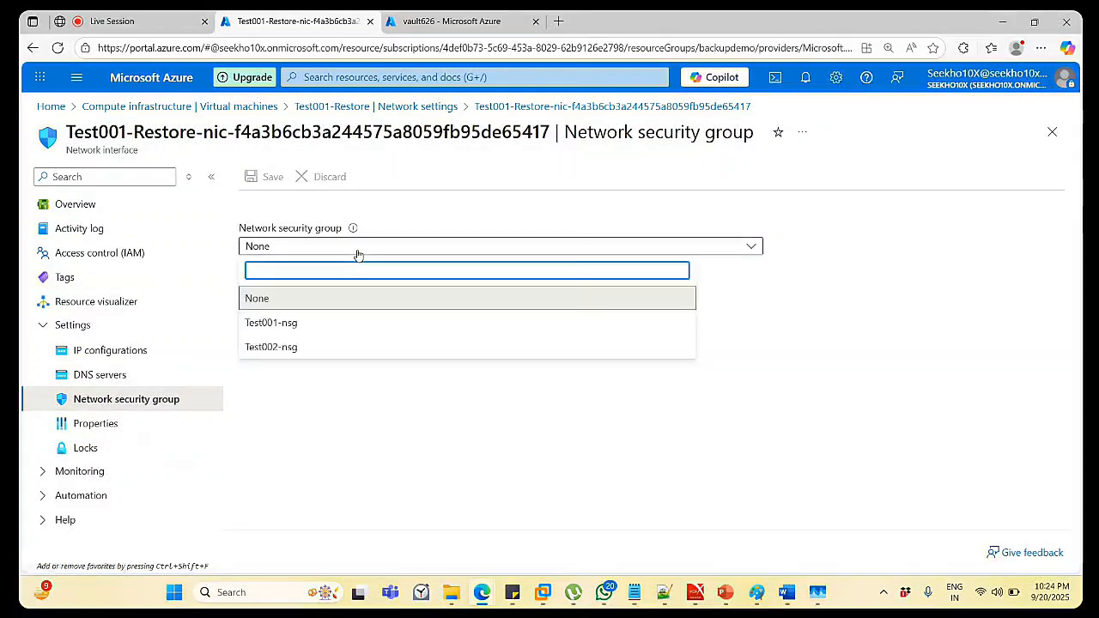
pyautogui.click(308, 325)
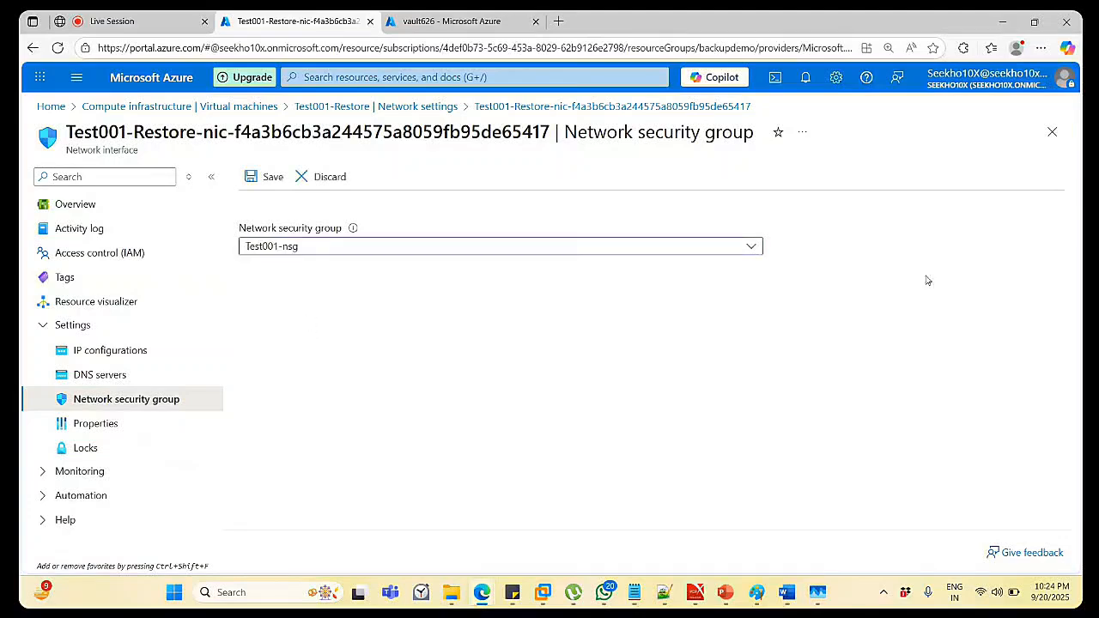
pyautogui.click(266, 177)
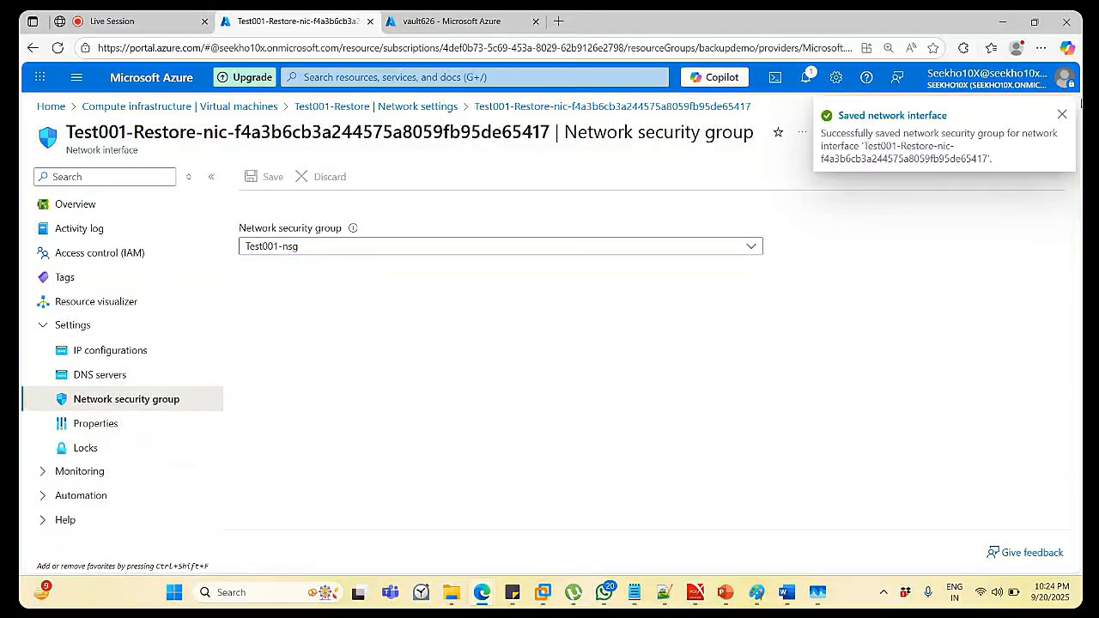
# Dismiss the save notice and recheck the Network security group setting shows Test001-nsg.
pyautogui.click(1062, 112)
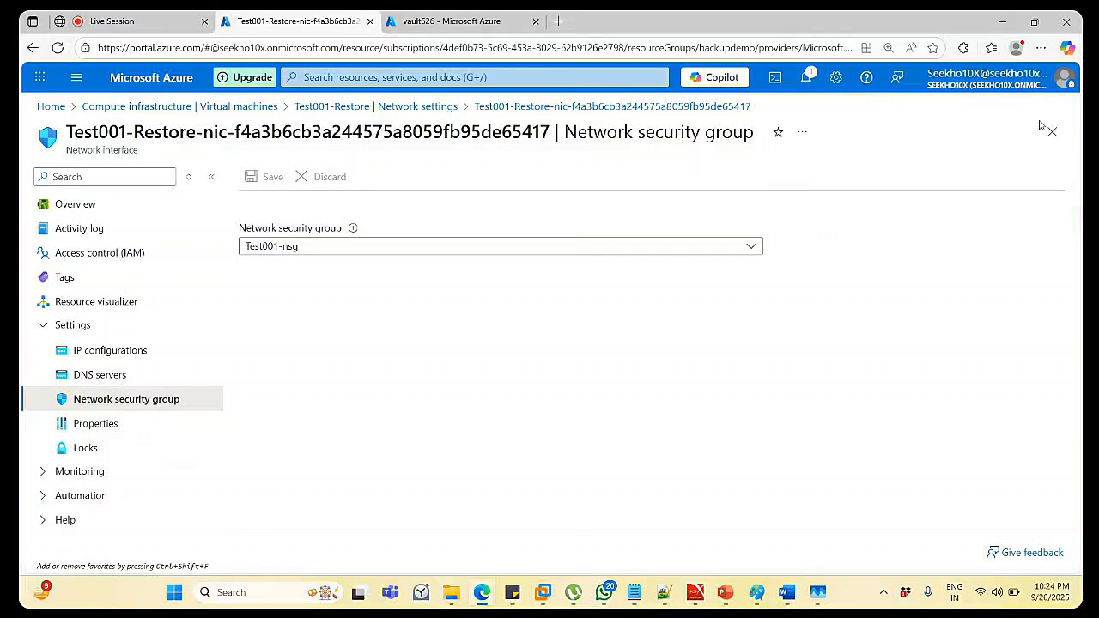
pyautogui.click(102, 384)
pyautogui.click(107, 399)
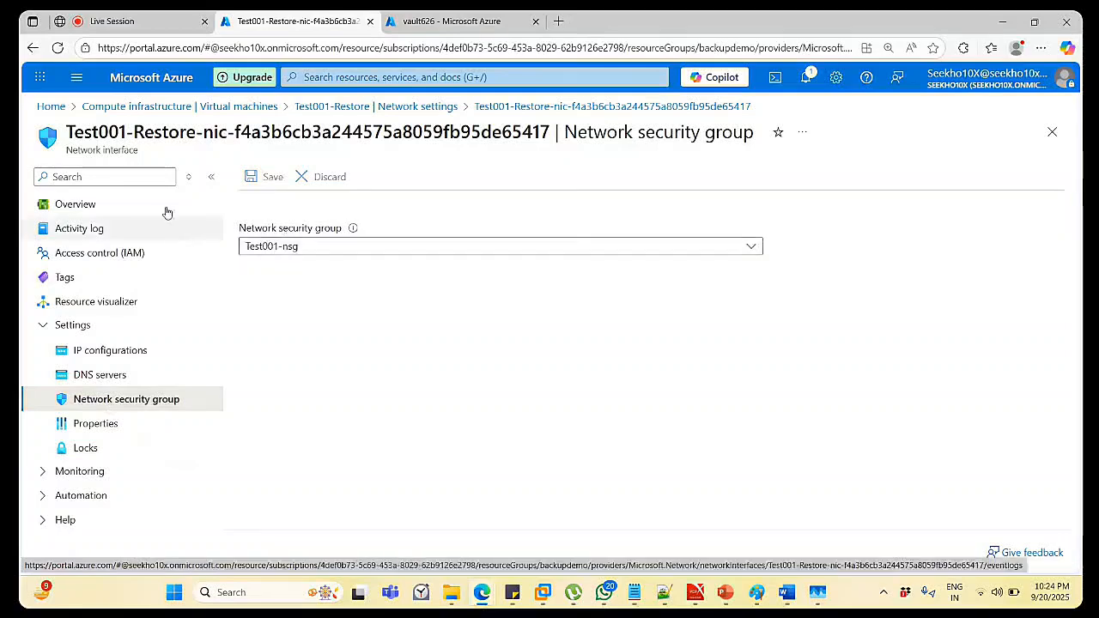
# Rerun Check access on Test001-Restore's Connect page, confirming port 22 is accessible for SSH to 172.16.0.4.
pyautogui.click(360, 107)
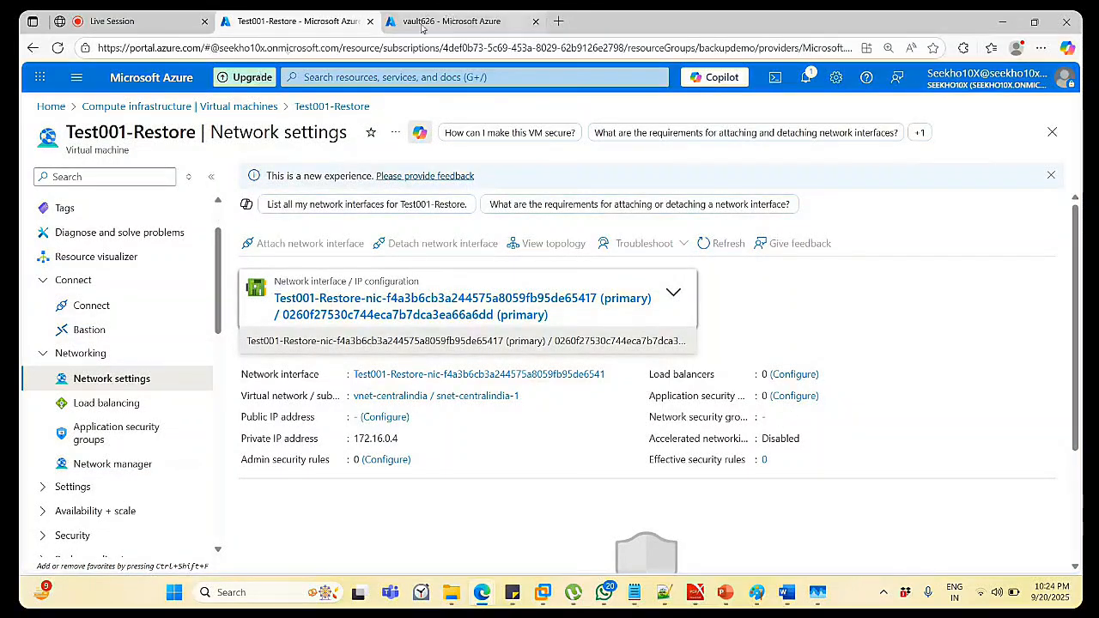
pyautogui.click(92, 314)
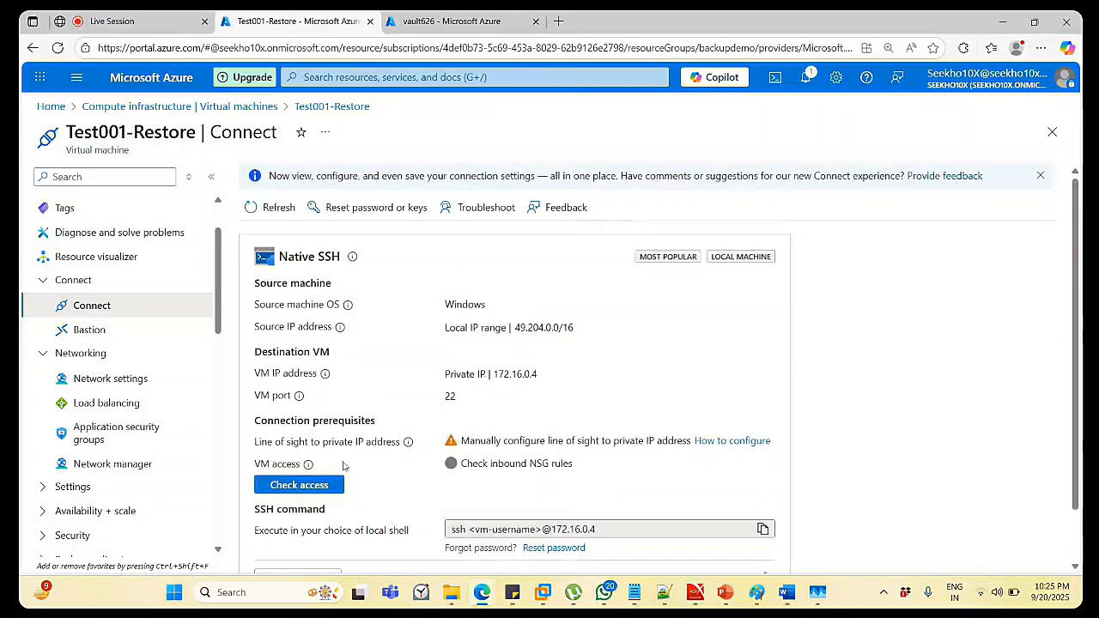
pyautogui.click(319, 486)
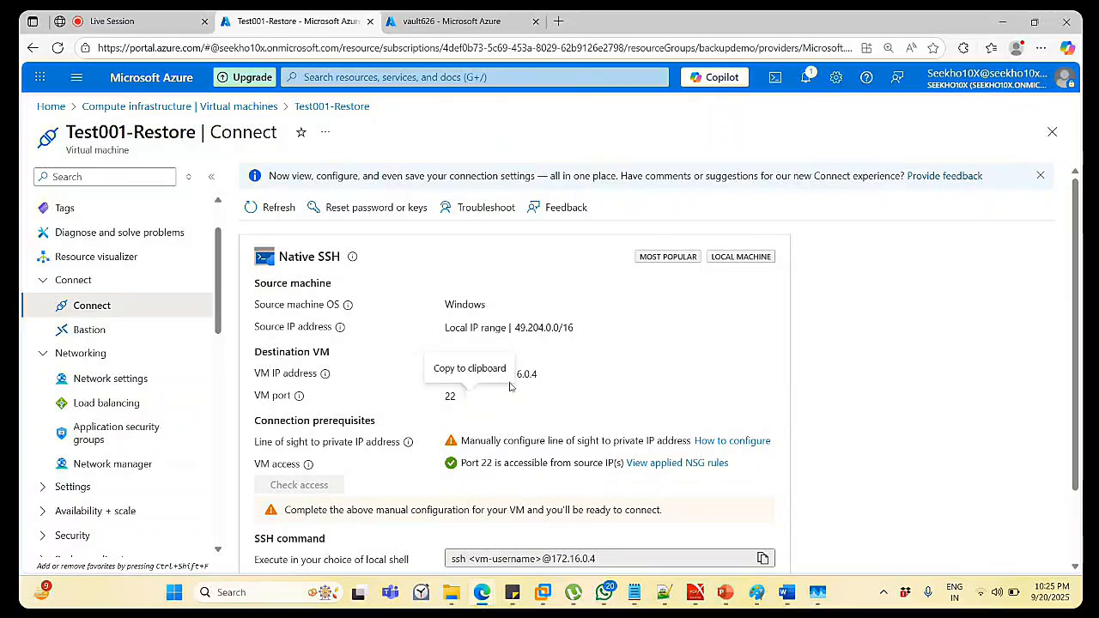
pyautogui.scroll(-1, 755, 426)
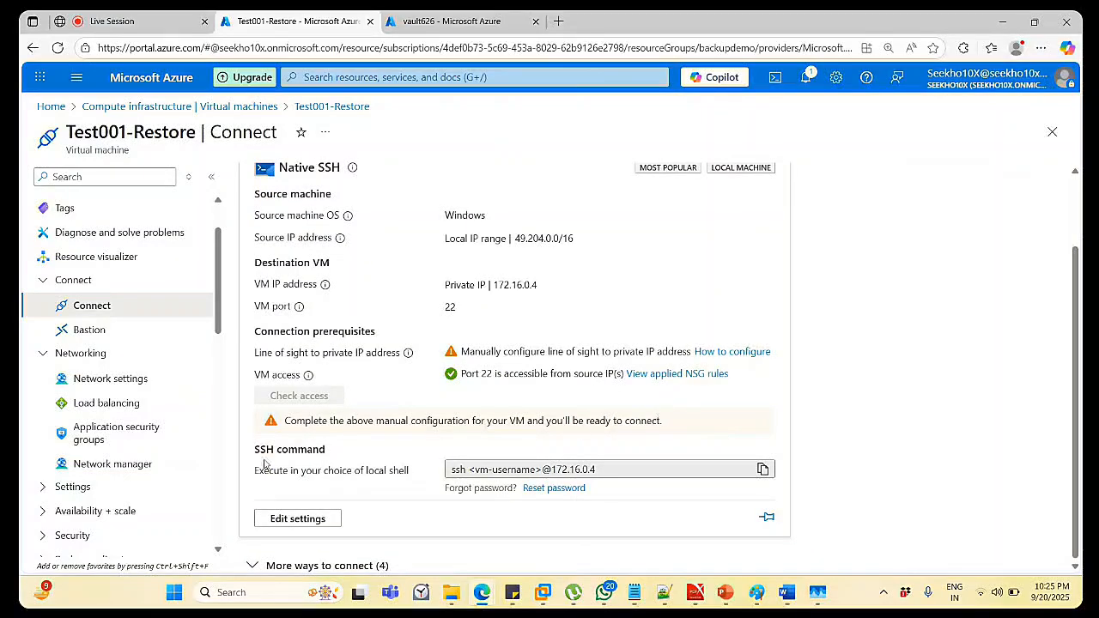
pyautogui.click(44, 281)
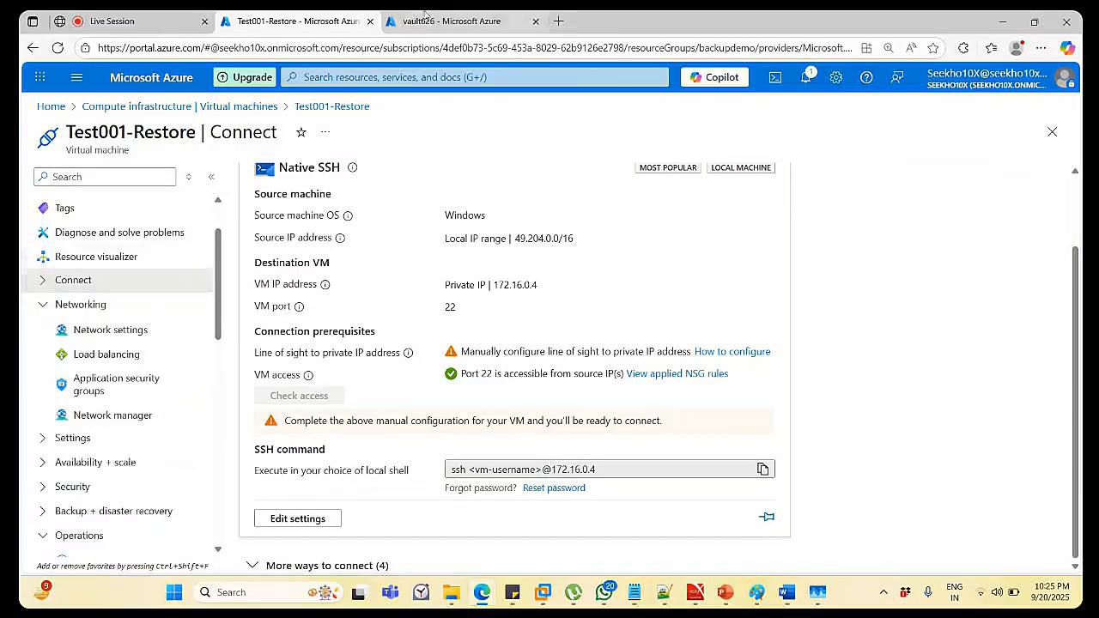
# Refresh the Recovery Services vaults list, point the other tab at Virtual machines, and open vault626.
pyautogui.click(425, 17)
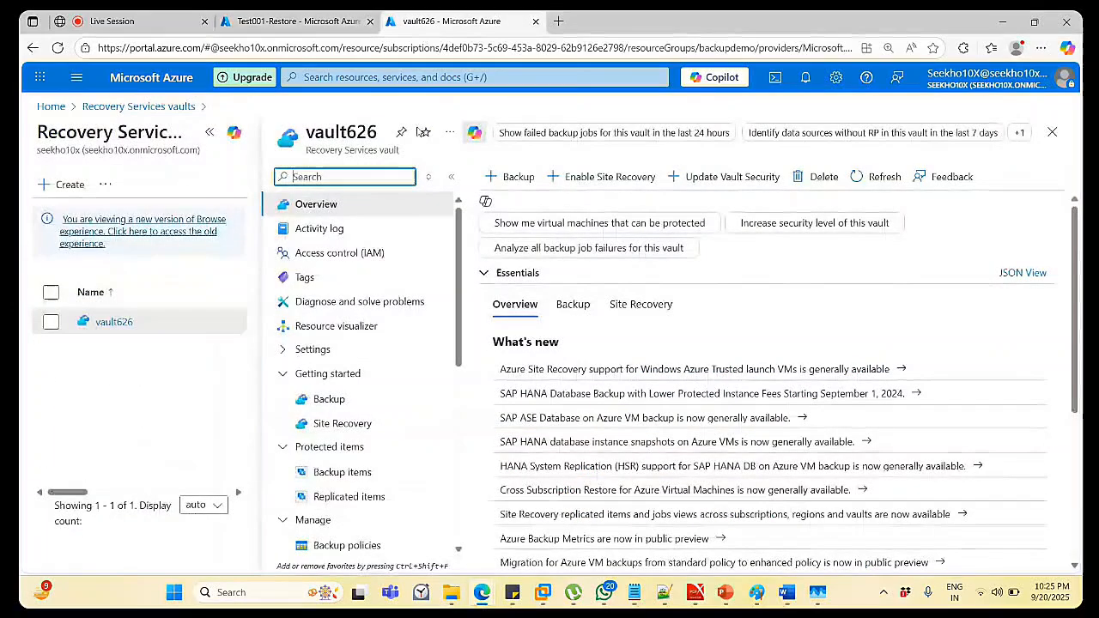
pyautogui.click(1052, 132)
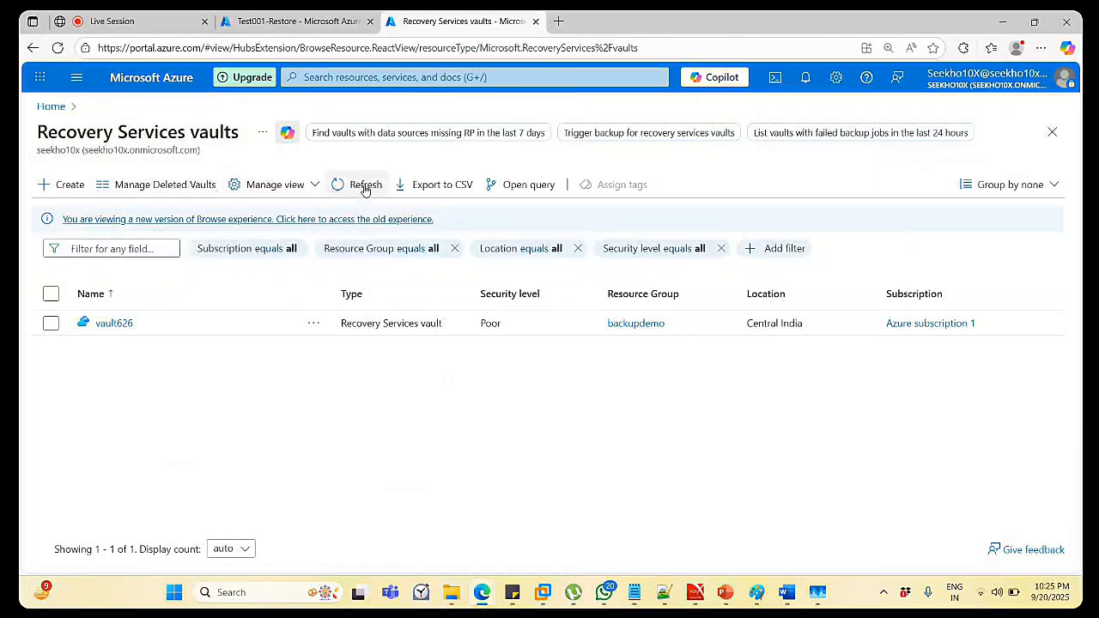
pyautogui.click(364, 188)
pyautogui.click(297, 21)
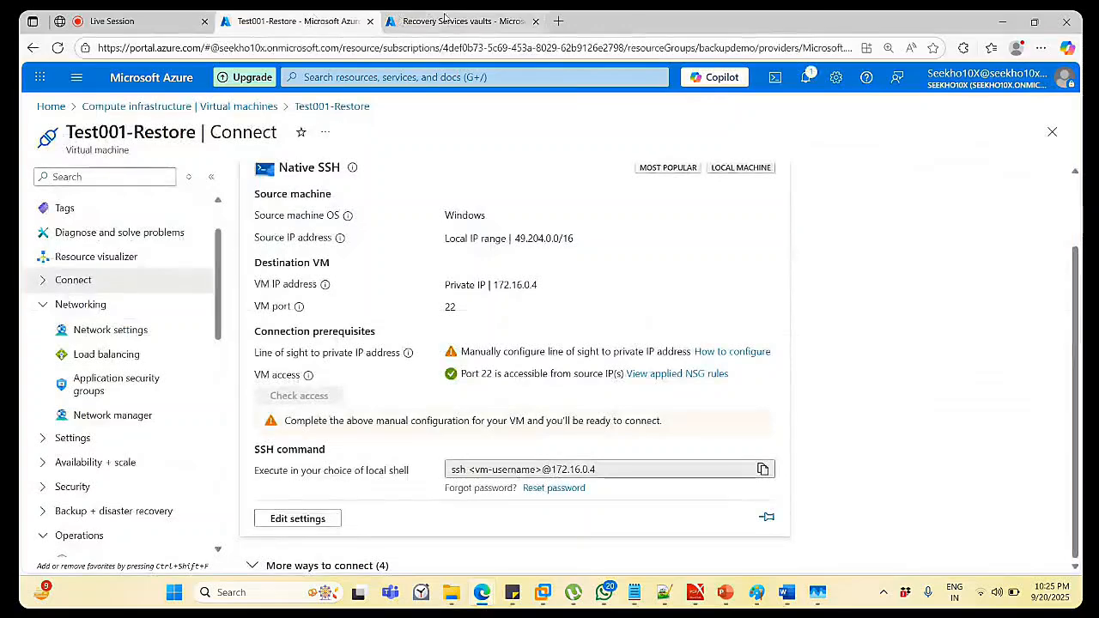
pyautogui.click(445, 19)
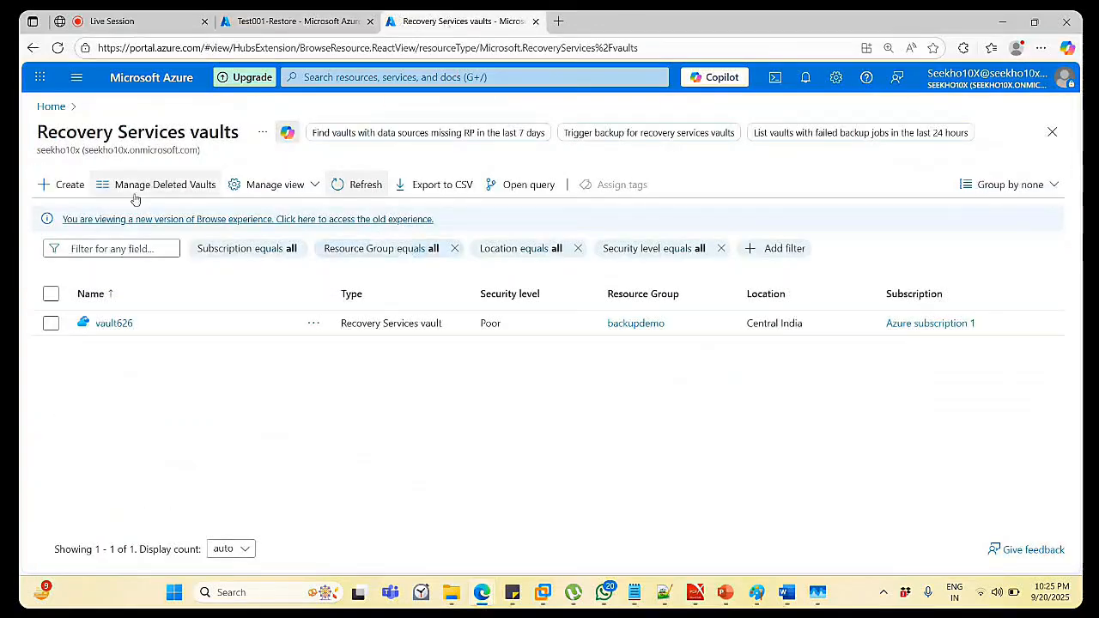
pyautogui.click(296, 21)
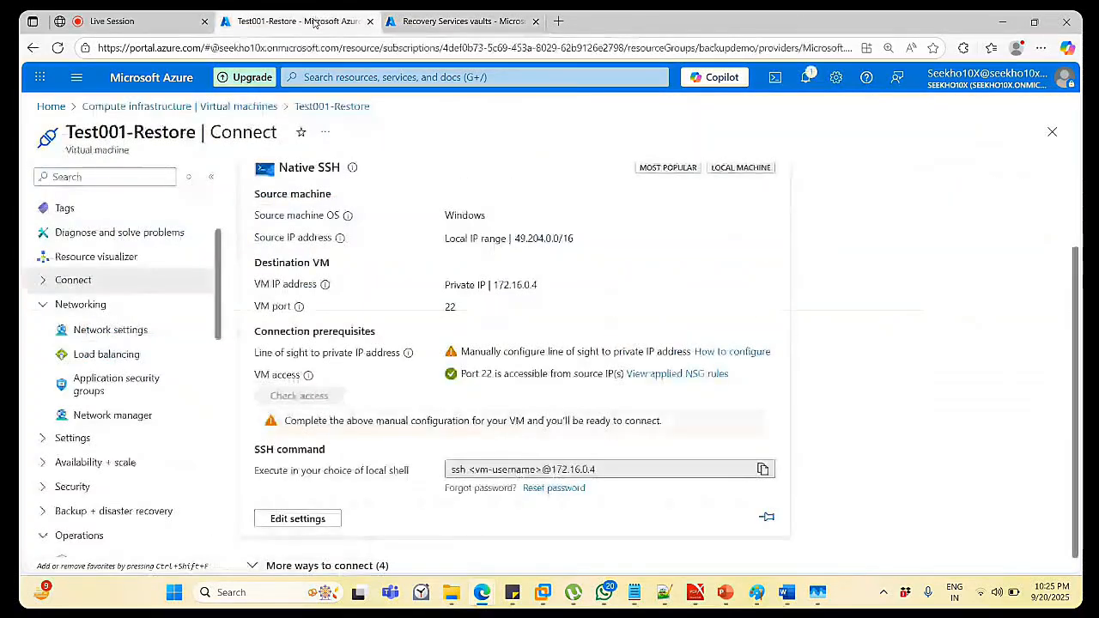
pyautogui.click(202, 106)
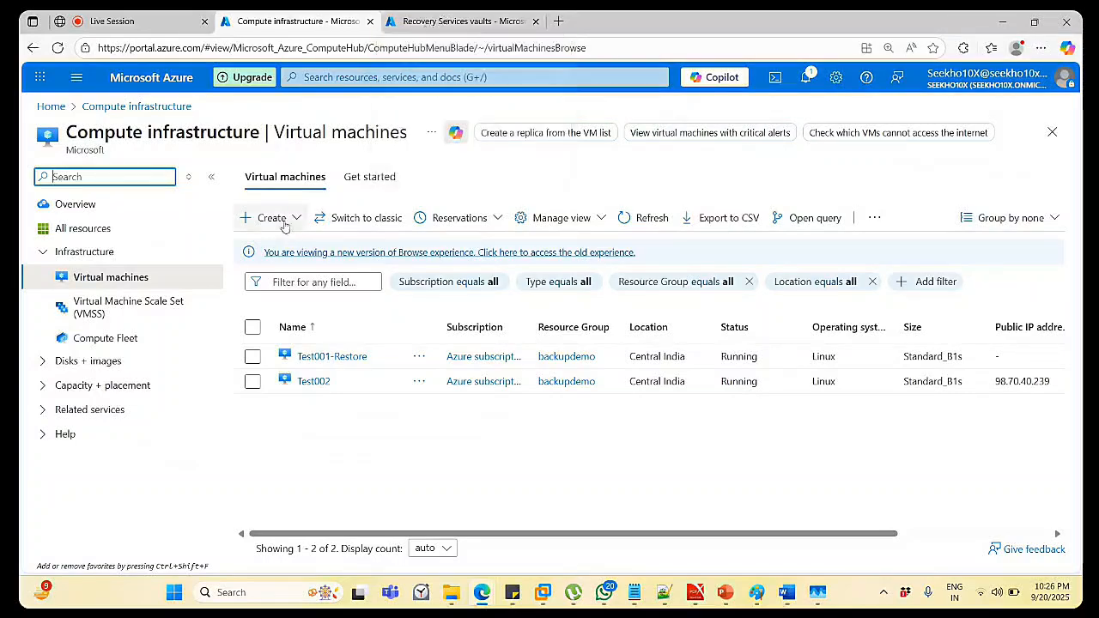
pyautogui.click(451, 19)
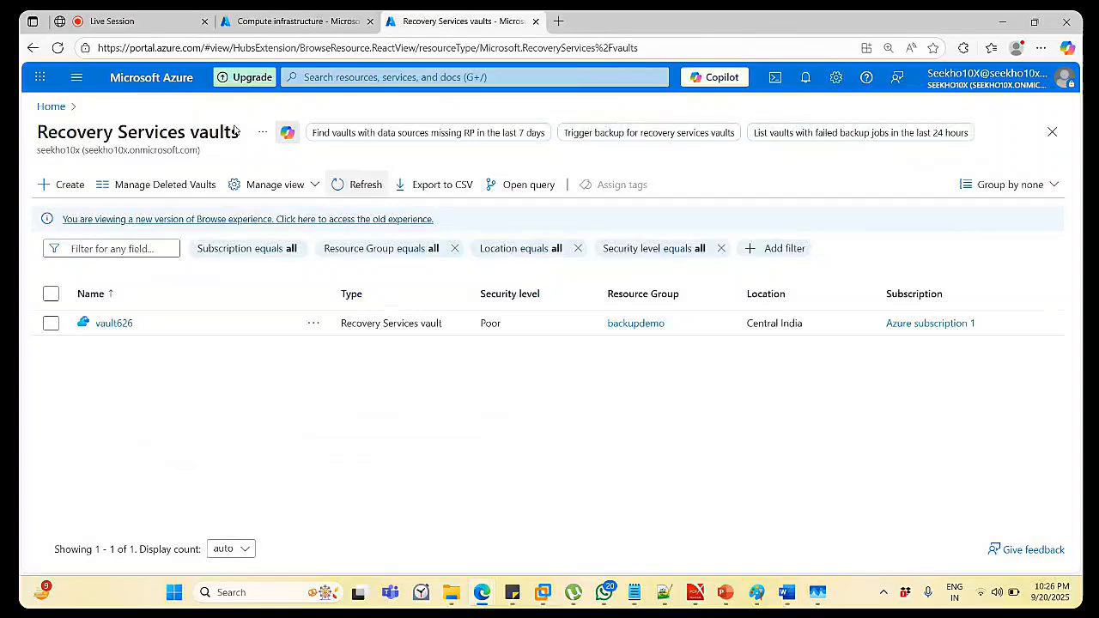
pyautogui.click(112, 324)
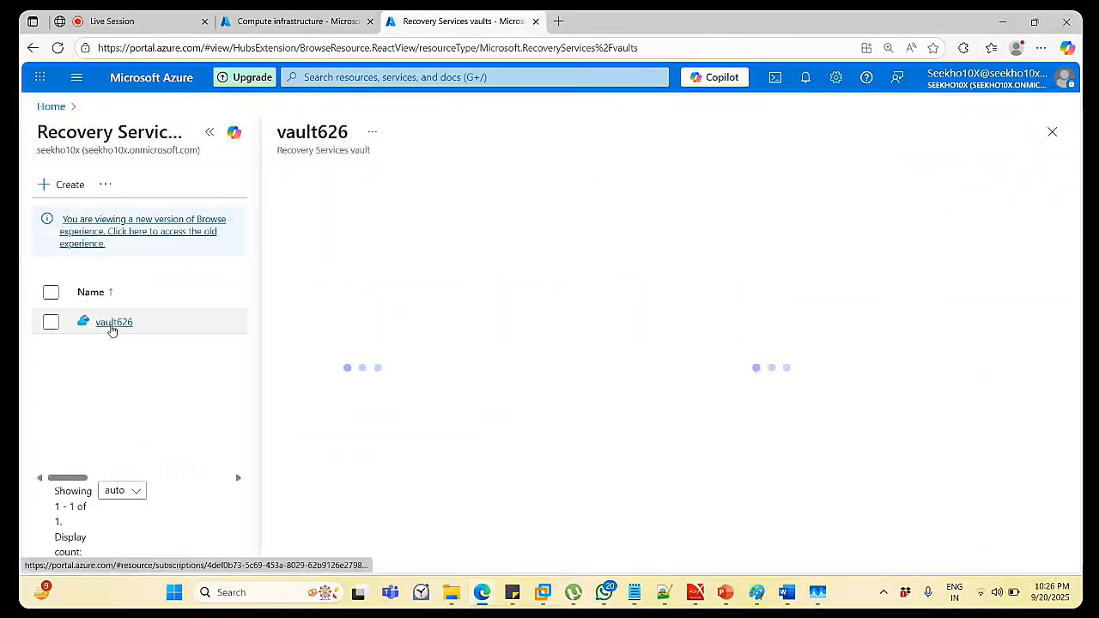
# Open the Test001 row's details under vault626's Azure Virtual Machine backup items.
pyautogui.scroll(-2, 388, 386)
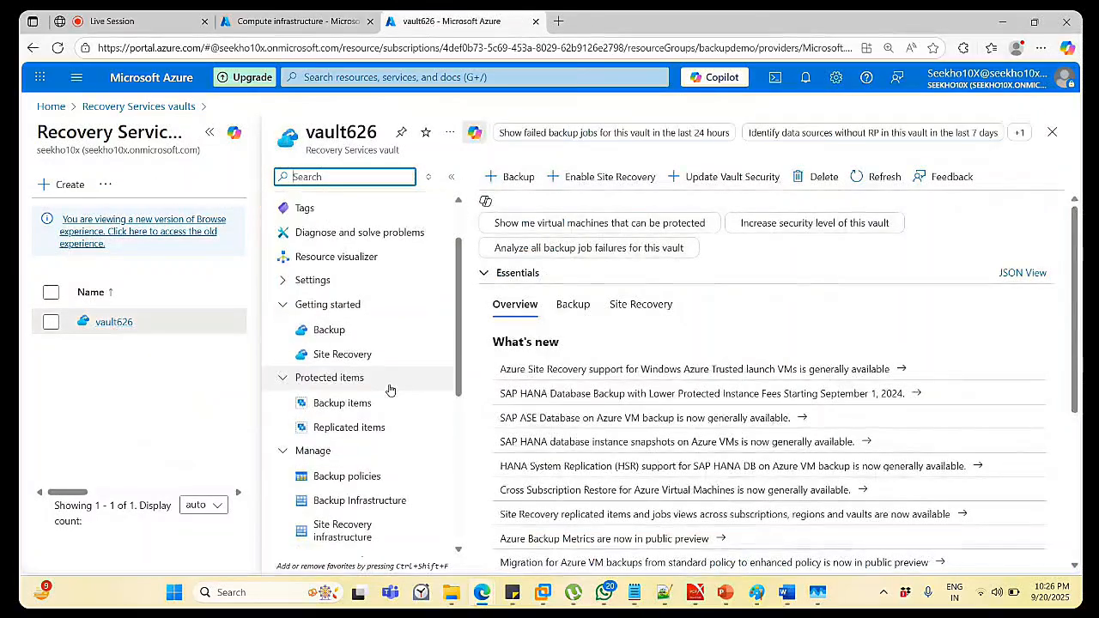
pyautogui.scroll(-3, 389, 394)
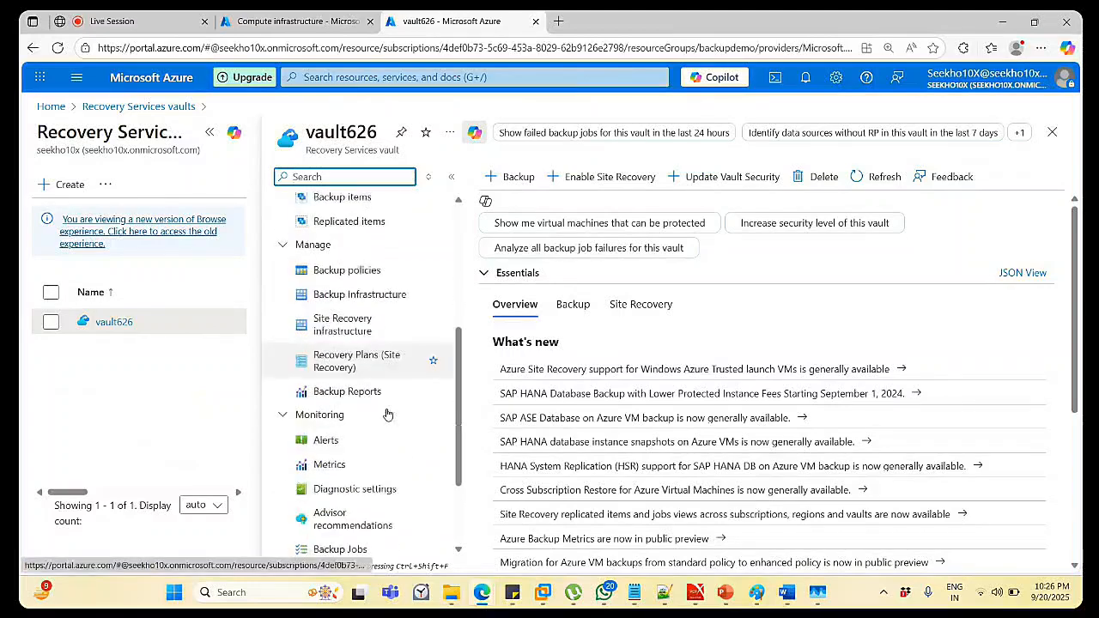
pyautogui.scroll(3, 378, 421)
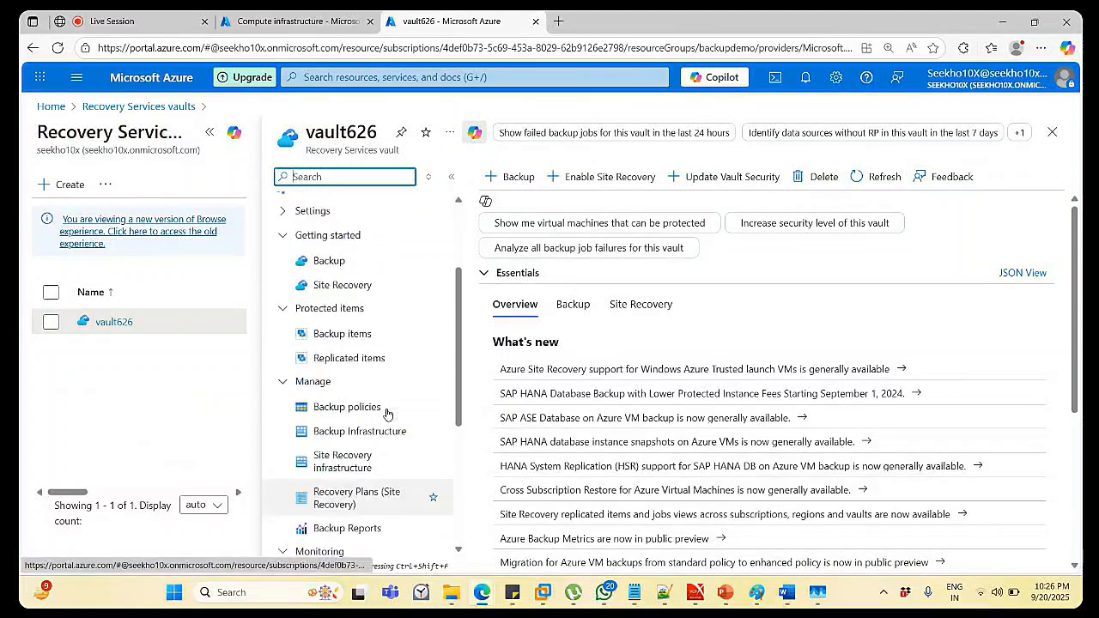
pyautogui.click(336, 341)
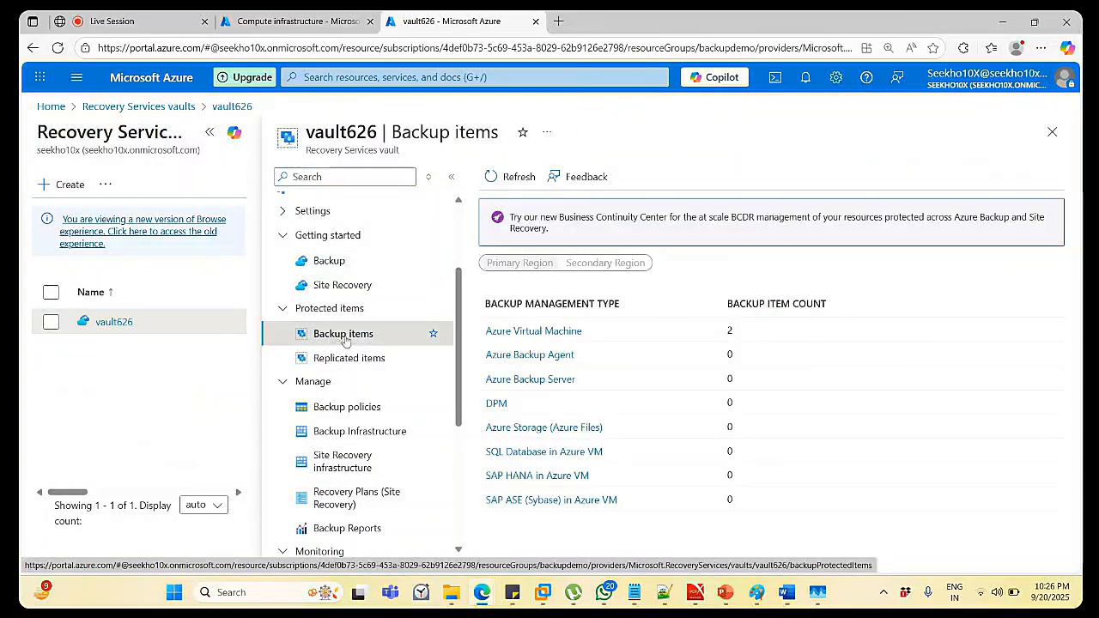
pyautogui.click(569, 332)
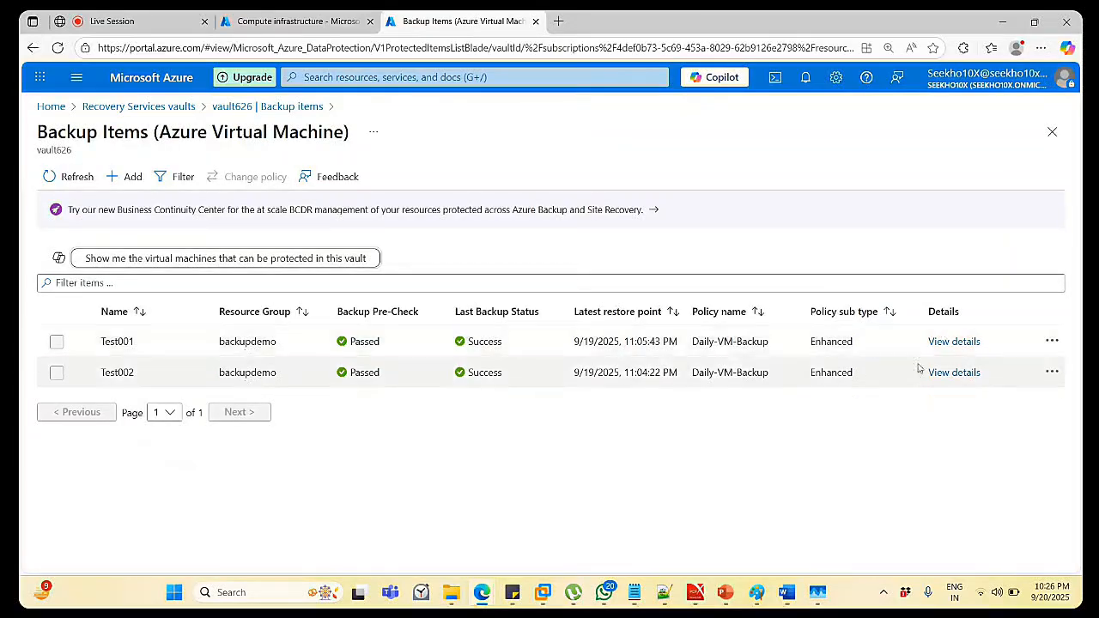
pyautogui.click(945, 341)
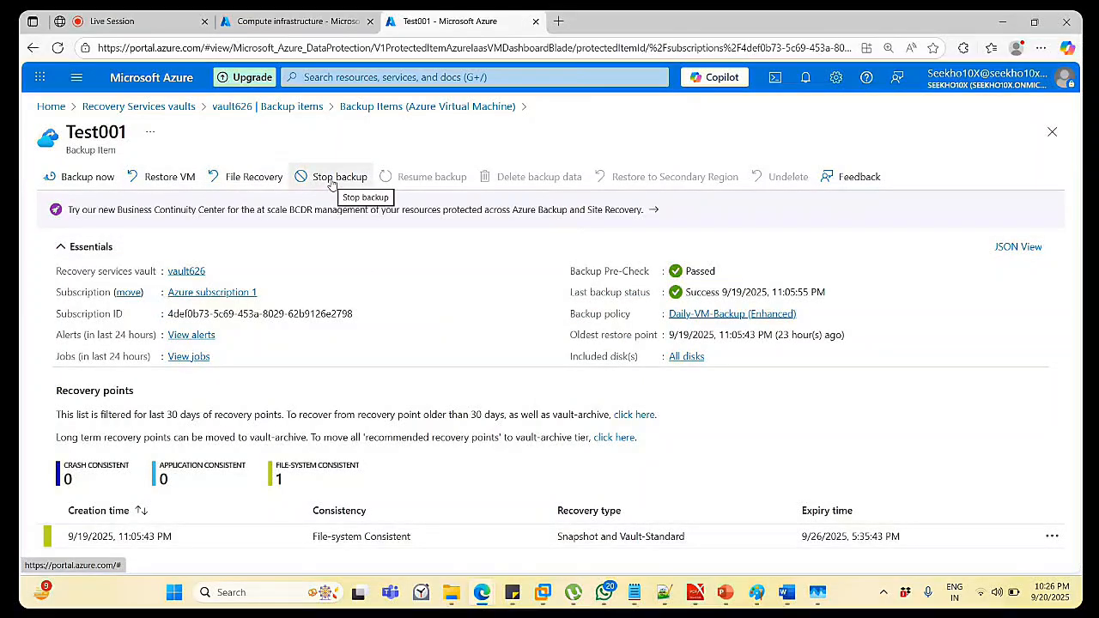
# Begin stopping Test001's backup with Delete backup data and paste Test001 as the confirmation name.
pyautogui.click(332, 184)
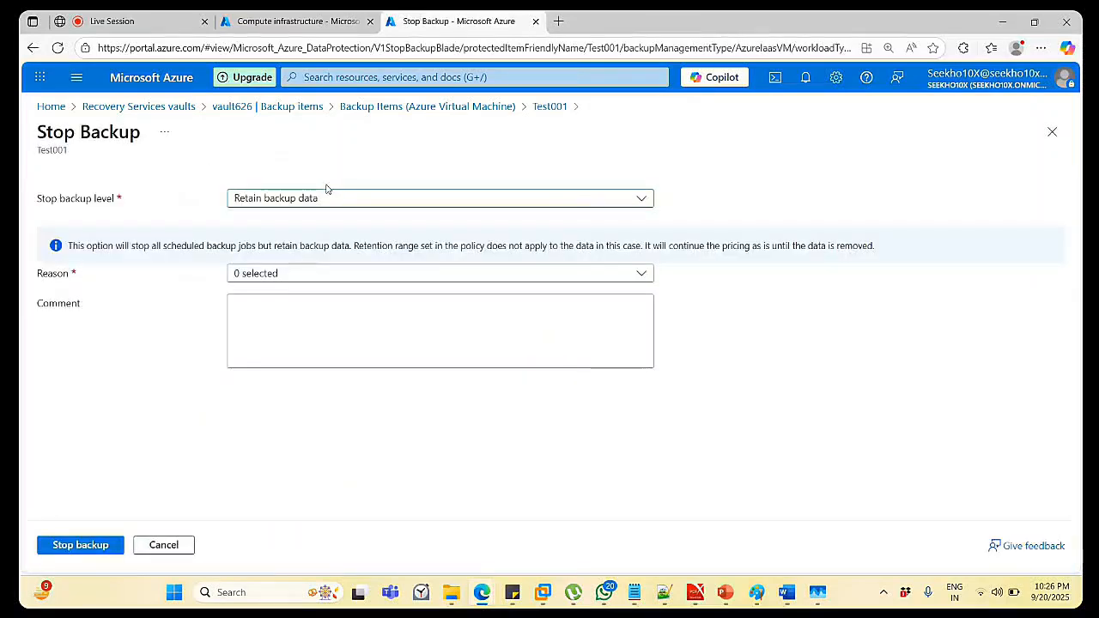
pyautogui.click(323, 199)
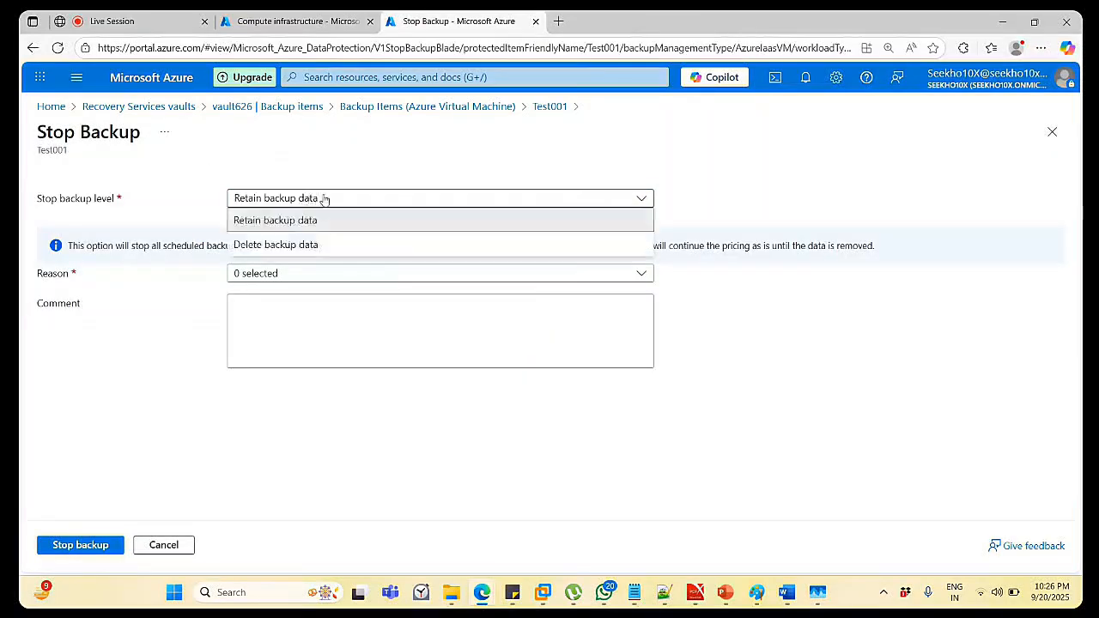
pyautogui.click(324, 198)
pyautogui.click(324, 198)
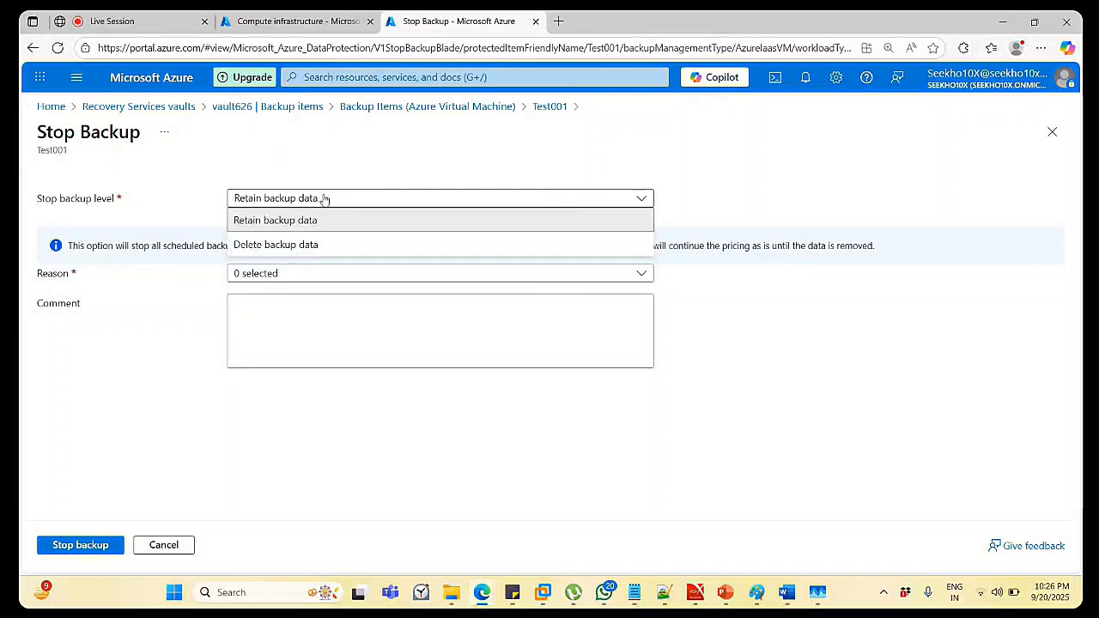
pyautogui.click(316, 247)
pyautogui.doubleClick(316, 248)
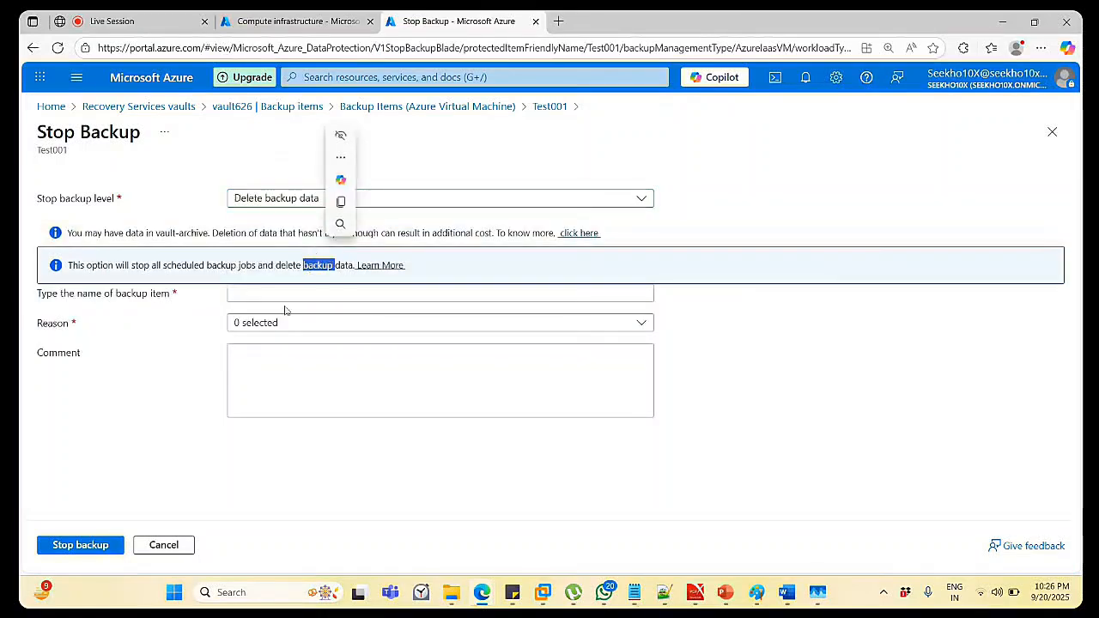
pyautogui.click(718, 222)
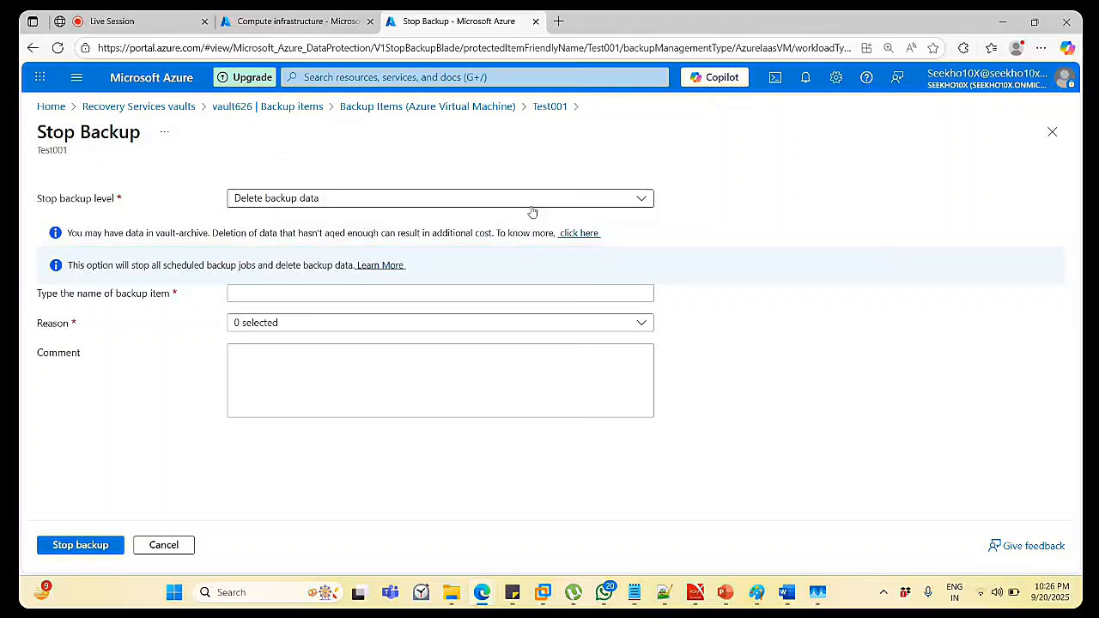
pyautogui.click(272, 289)
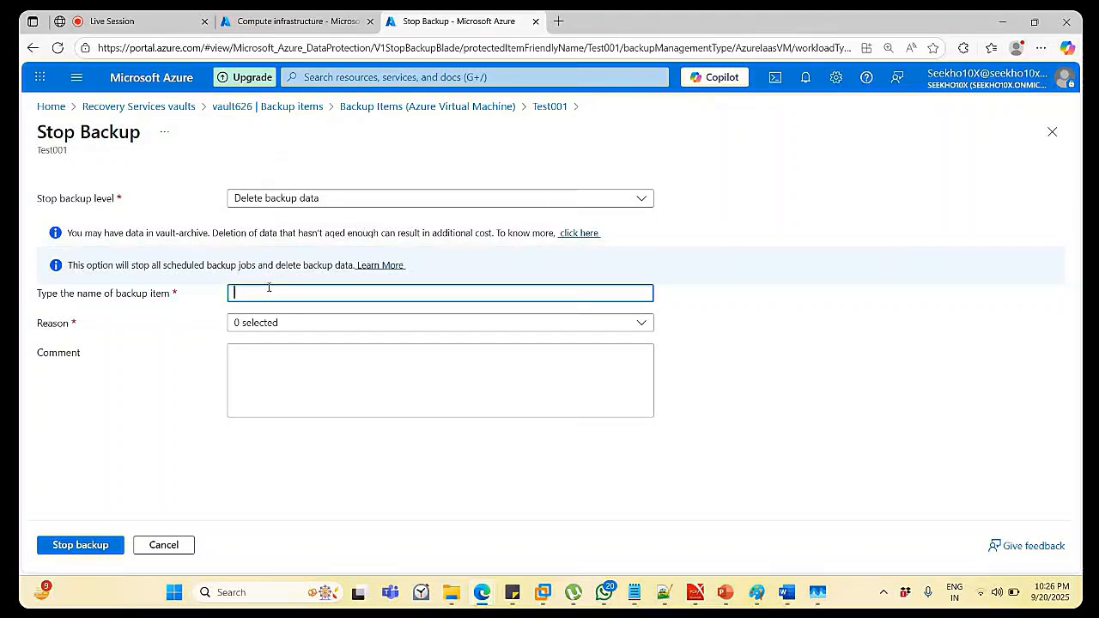
pyautogui.doubleClick(47, 151)
pyautogui.hotkey('ctrl', 'c')
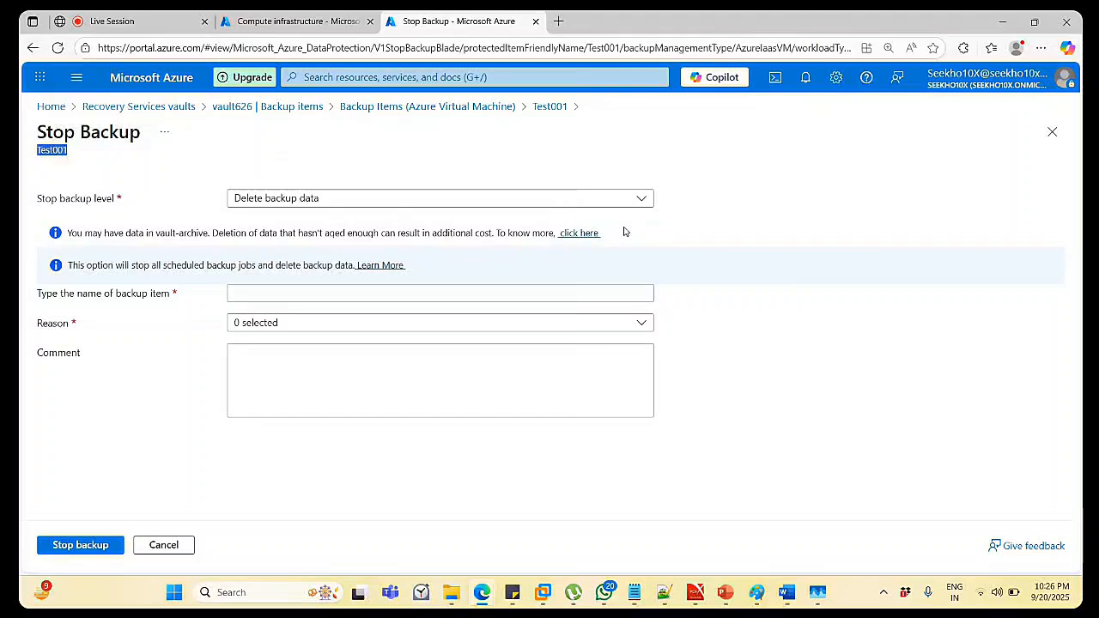
pyautogui.click(340, 295)
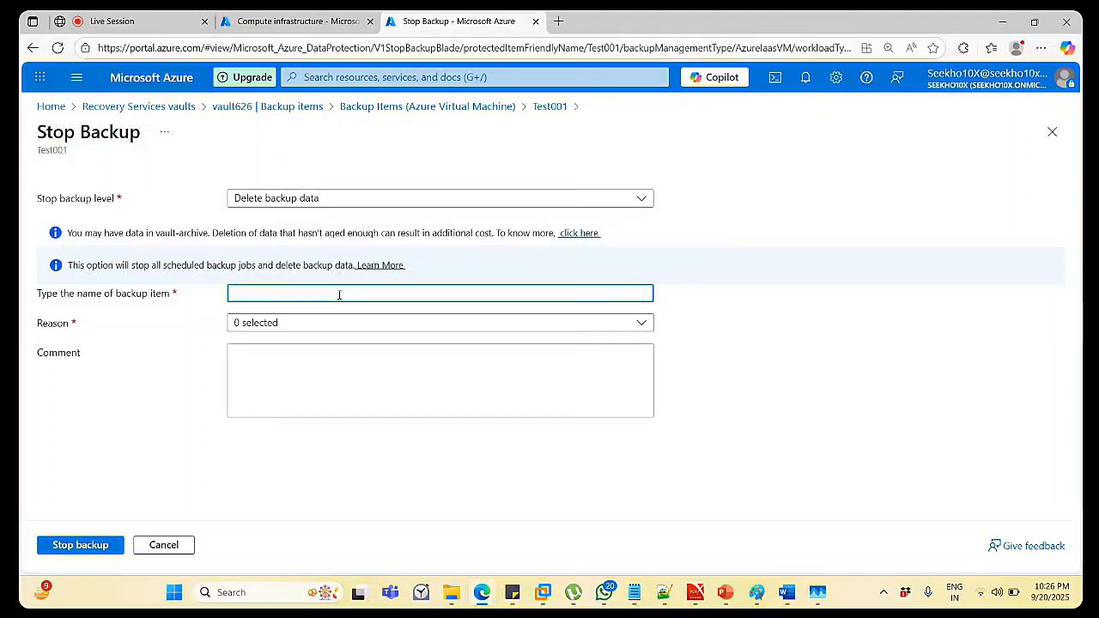
pyautogui.hotkey('ctrl', 'v')
# Select Others as the reason and submit Stop backup for Test001.
pyautogui.click(309, 324)
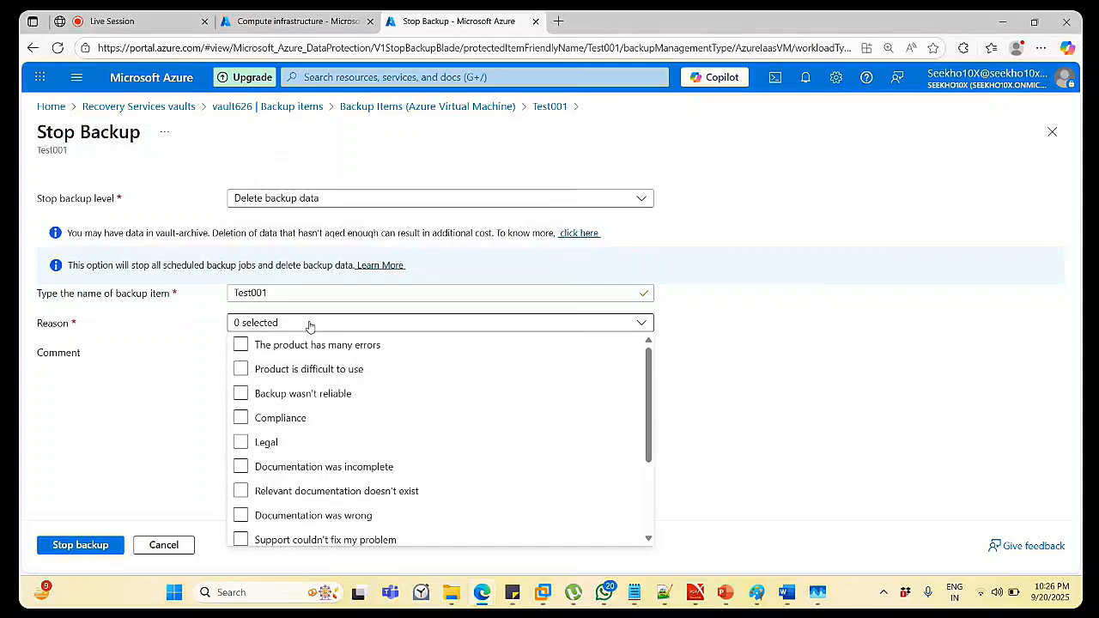
pyautogui.click(493, 375)
pyautogui.scroll(-1, 495, 380)
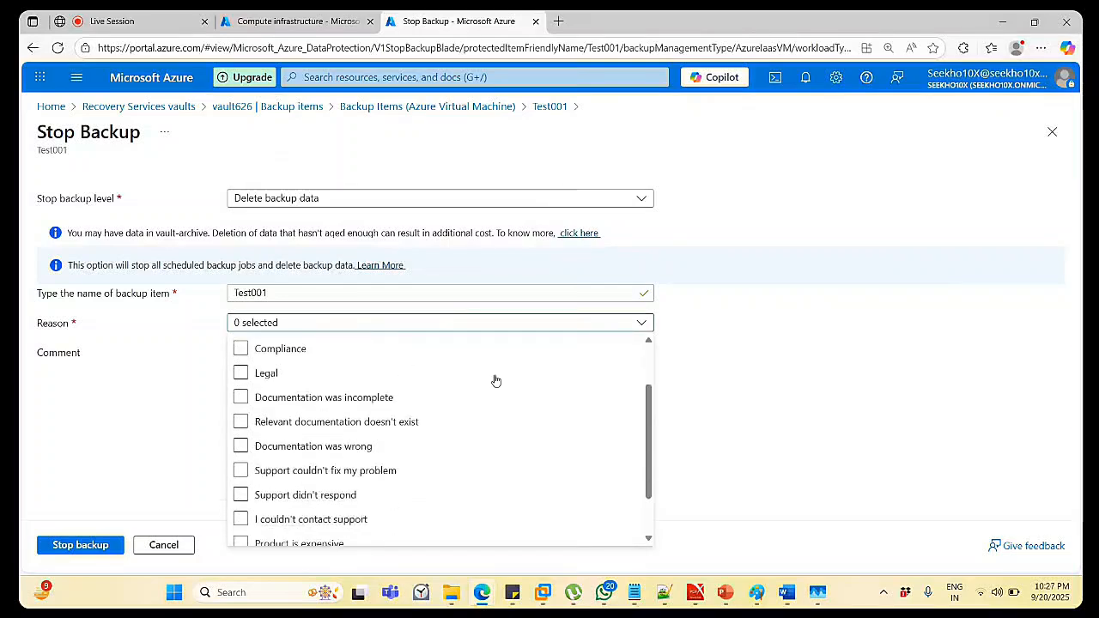
pyautogui.click(496, 380)
pyautogui.scroll(-1, 496, 381)
pyautogui.click(496, 381)
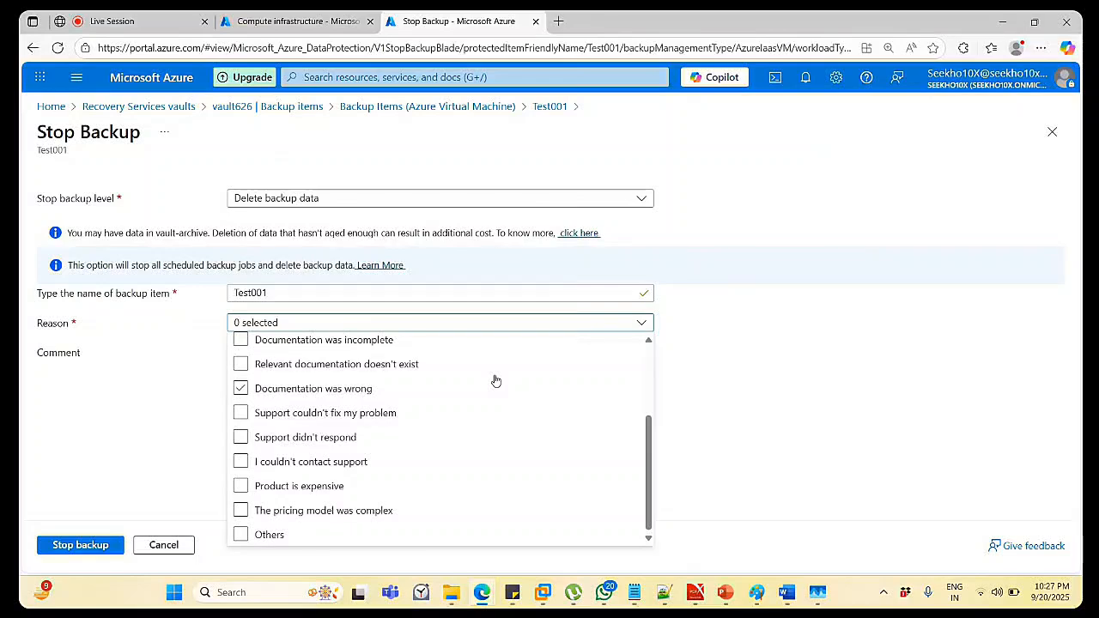
pyautogui.scroll(2, 496, 380)
pyautogui.click(495, 380)
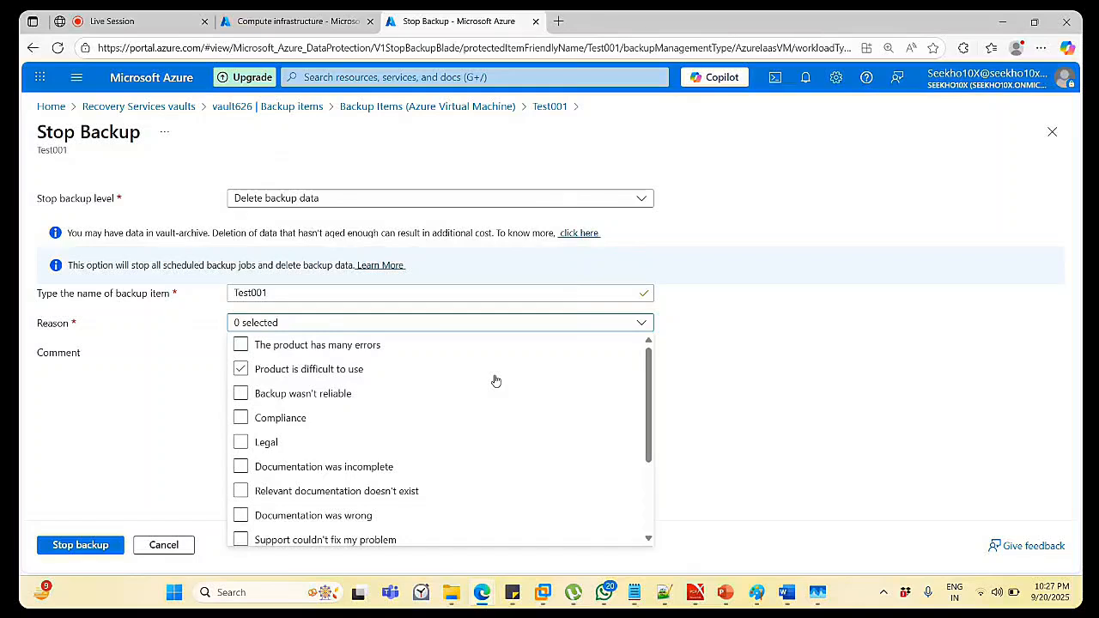
pyautogui.scroll(-1, 496, 381)
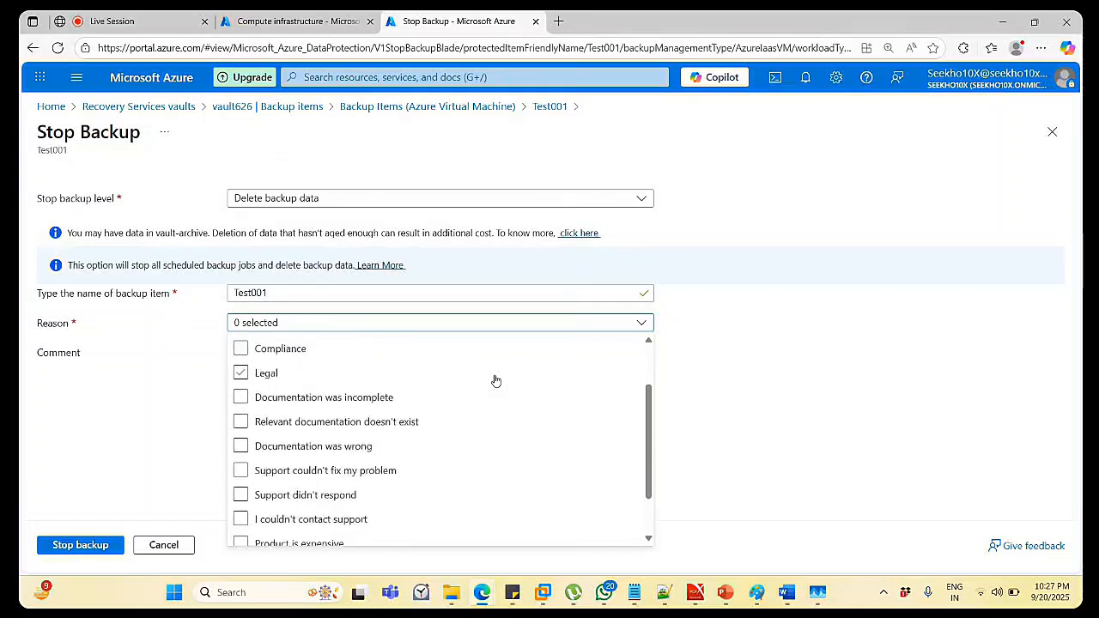
pyautogui.click(493, 395)
pyautogui.click(489, 443)
pyautogui.scroll(-1, 490, 444)
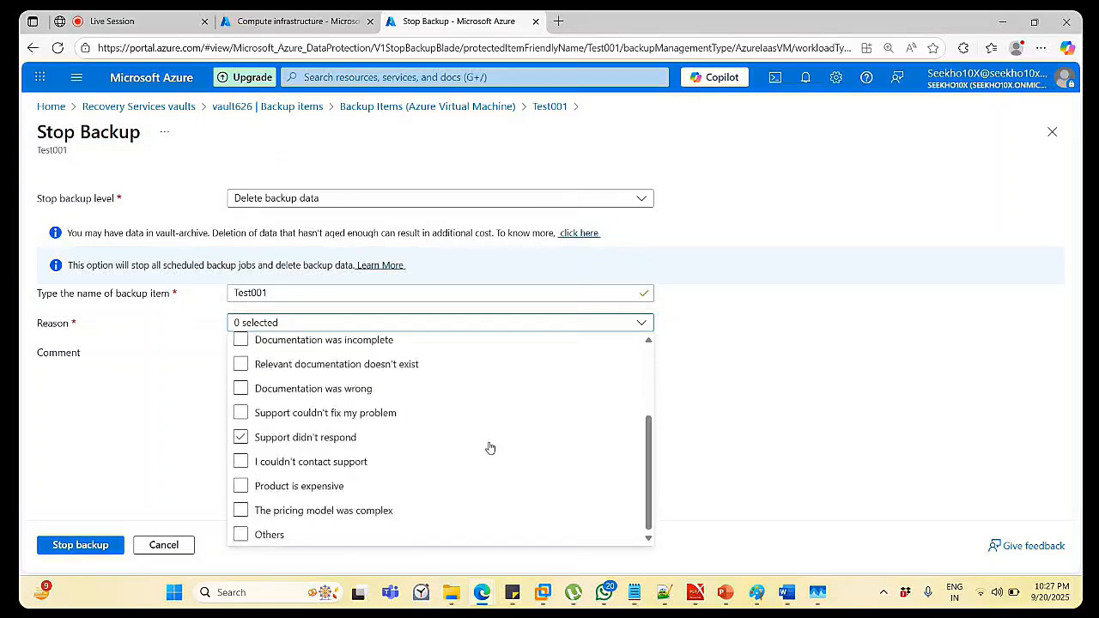
pyautogui.click(316, 511)
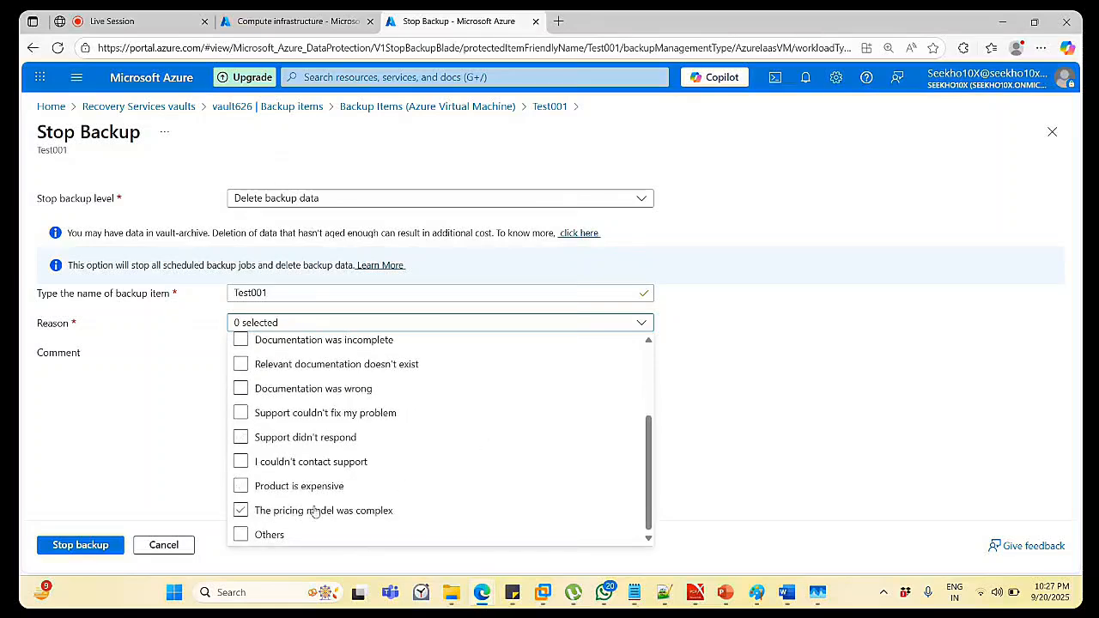
pyautogui.click(264, 533)
pyautogui.click(243, 546)
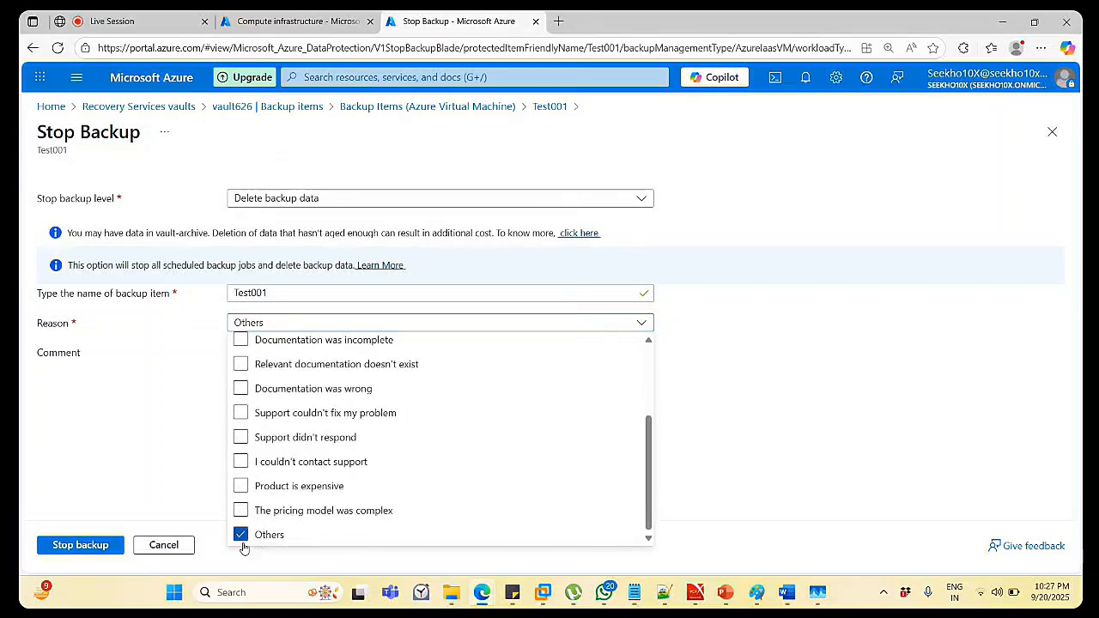
pyautogui.click(698, 495)
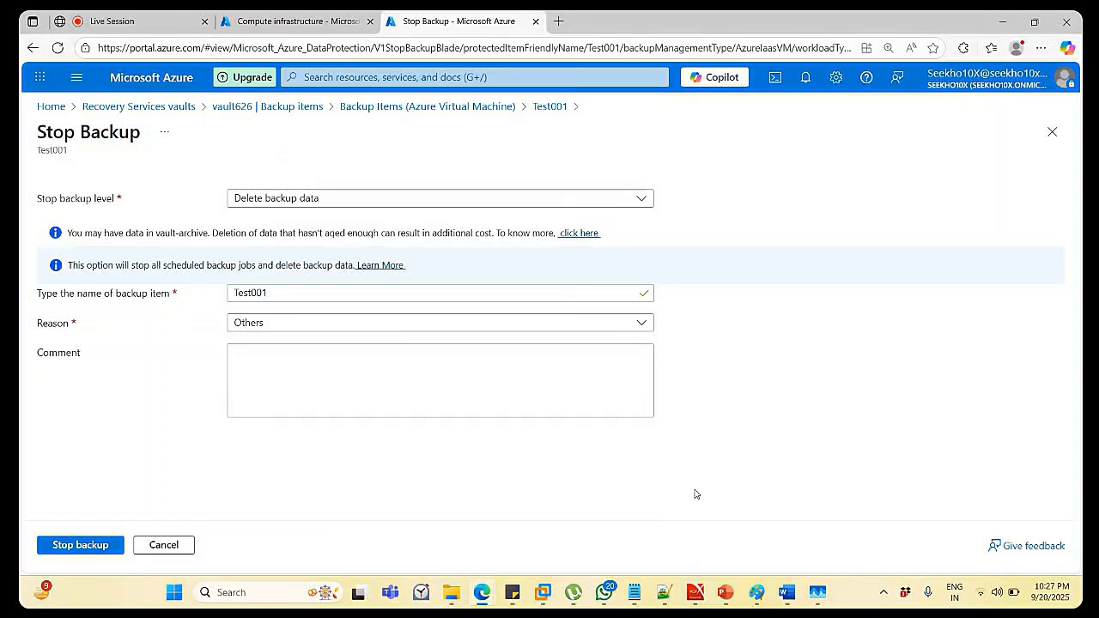
pyautogui.click(92, 546)
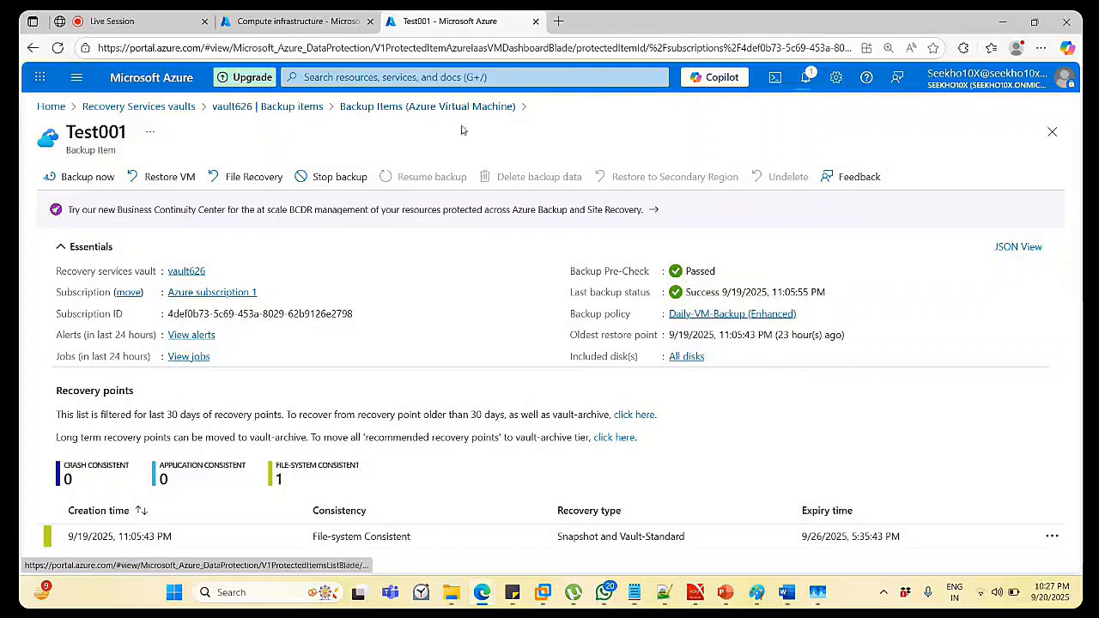
# Return to the Azure Virtual Machine backup items list and open Test002's details.
pyautogui.click(407, 108)
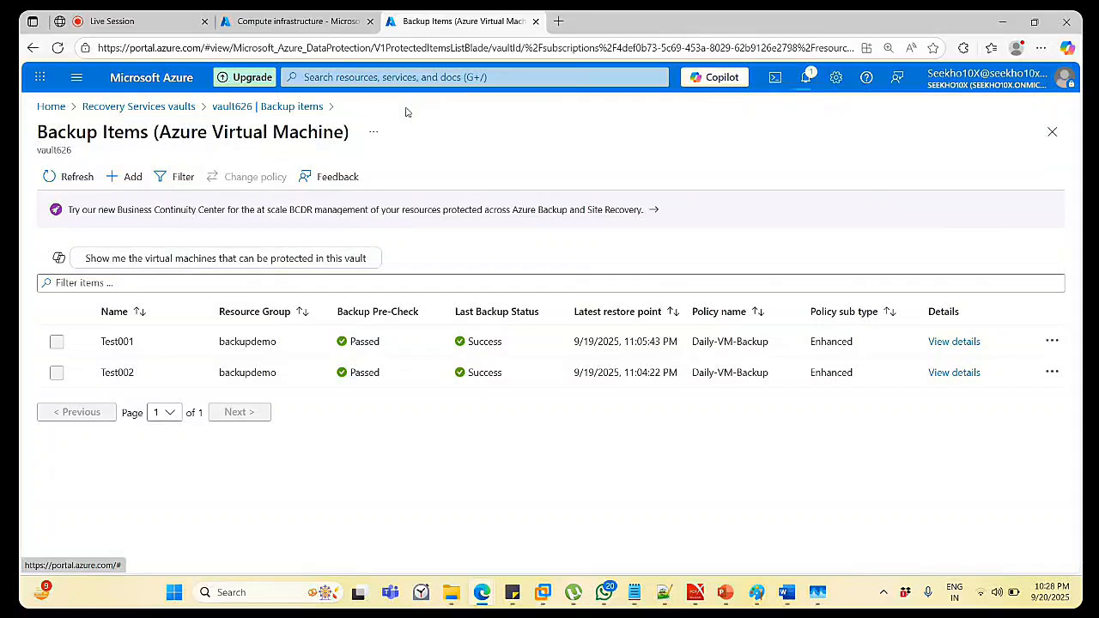
pyautogui.click(964, 374)
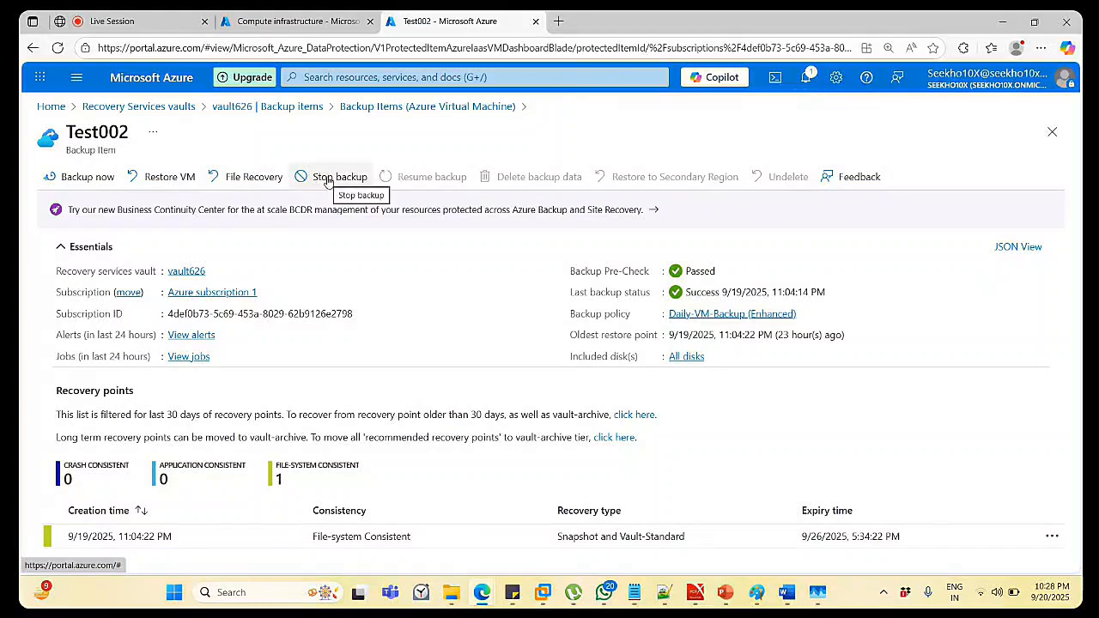
# Begin stopping Test002's backup with Delete backup data and paste Test002 as the confirmation name.
pyautogui.click(327, 181)
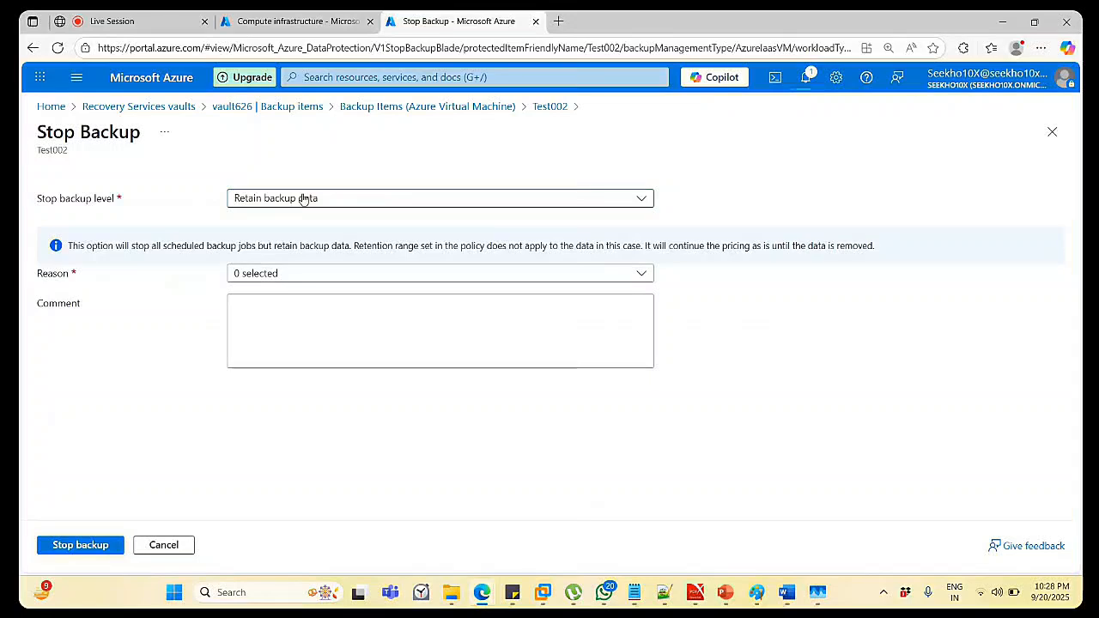
pyautogui.click(302, 197)
pyautogui.click(299, 245)
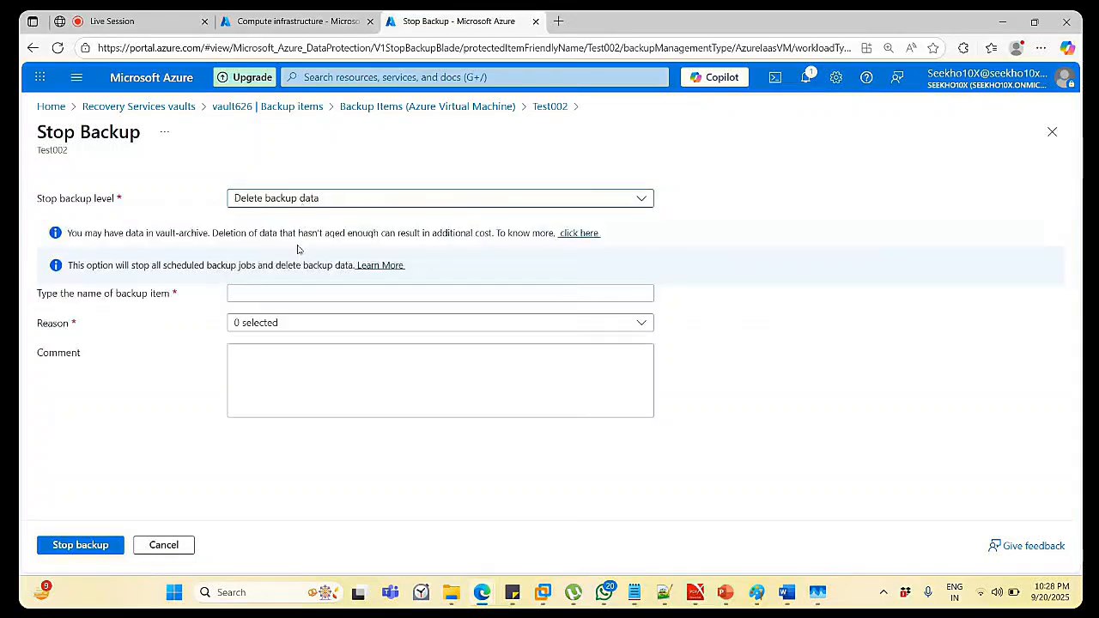
pyautogui.click(270, 293)
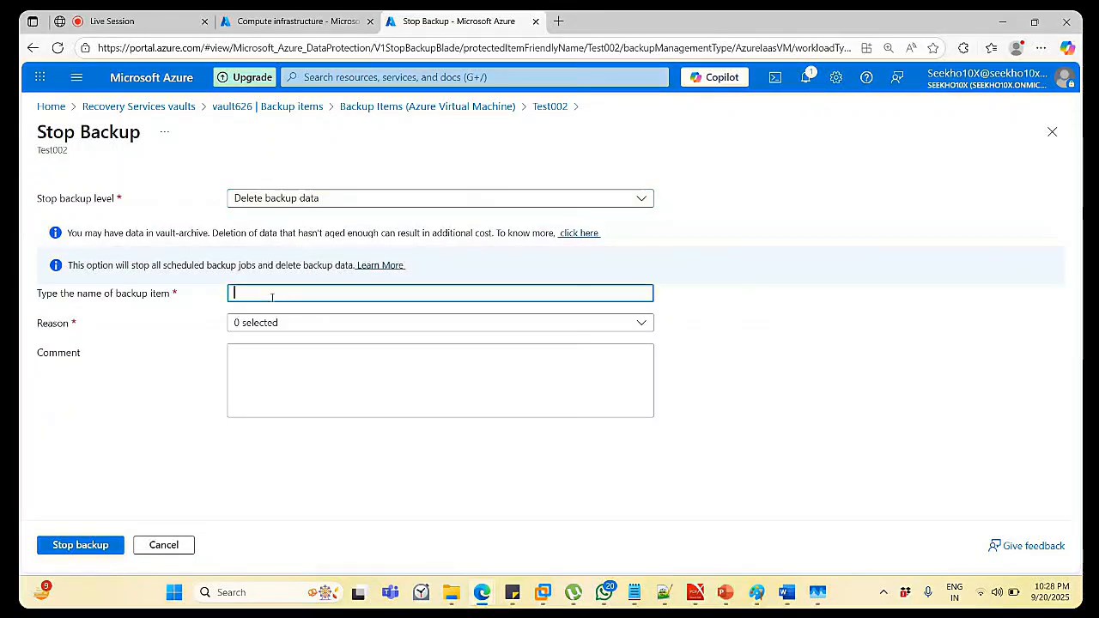
pyautogui.doubleClick(52, 150)
pyautogui.hotkey('ctrl', 'c')
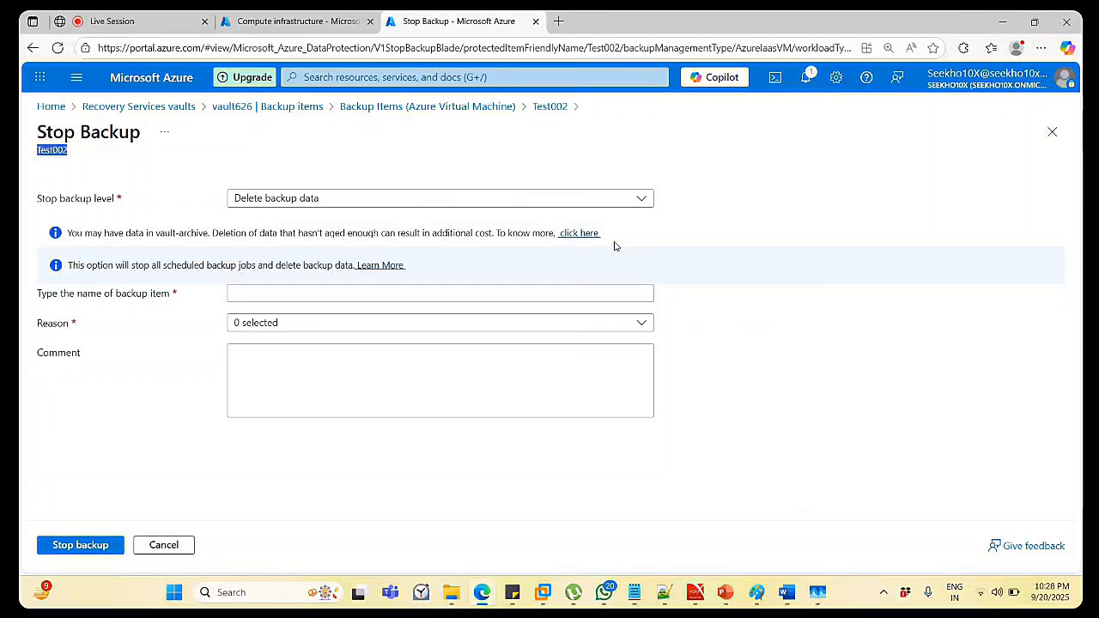
pyautogui.click(256, 295)
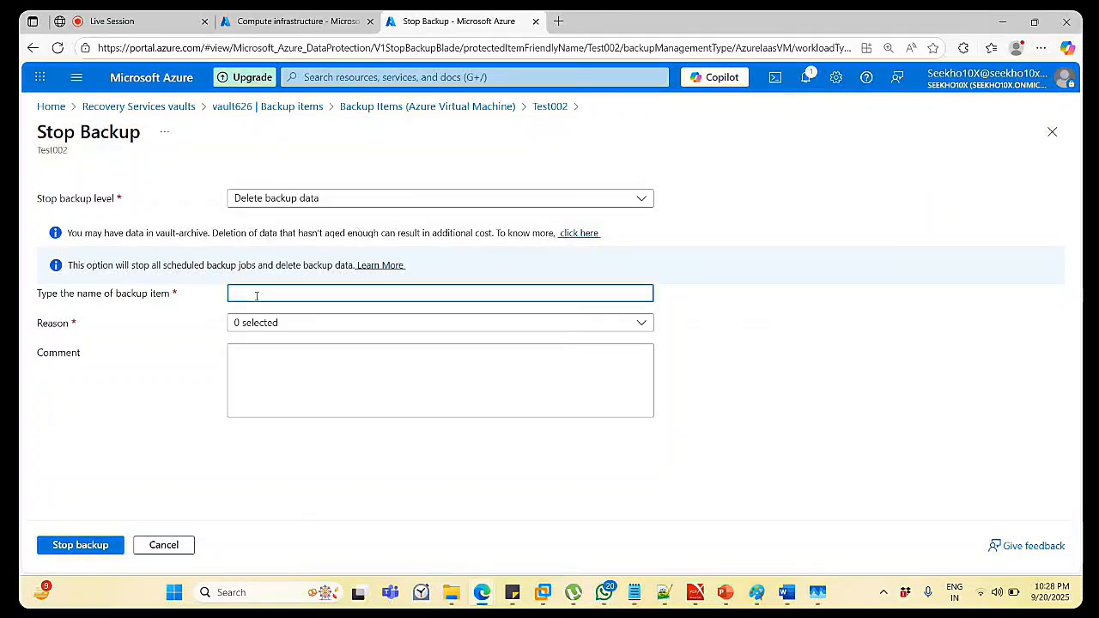
pyautogui.hotkey('ctrl', 'v')
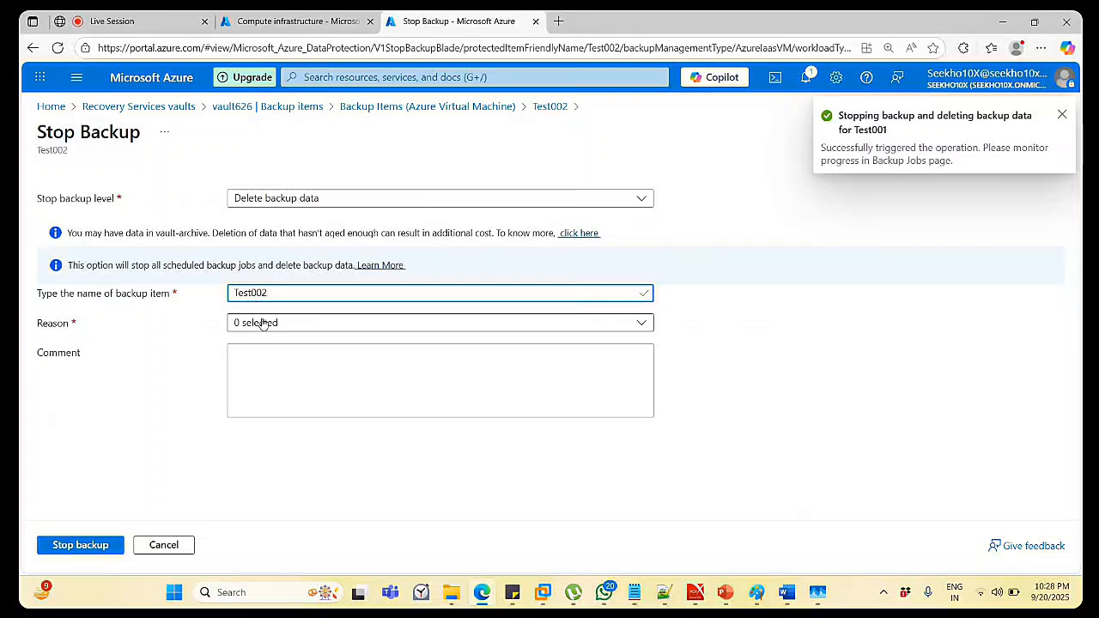
# Select Others as the reason and submit Stop backup for Test002.
pyautogui.click(262, 323)
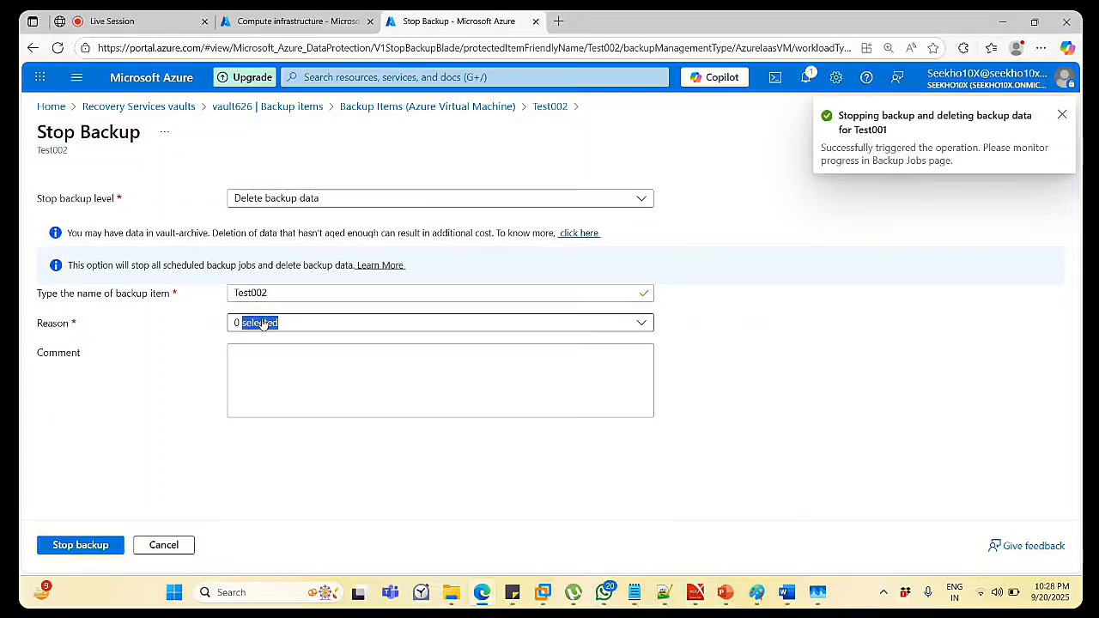
pyautogui.click(329, 445)
pyautogui.scroll(-3, 329, 446)
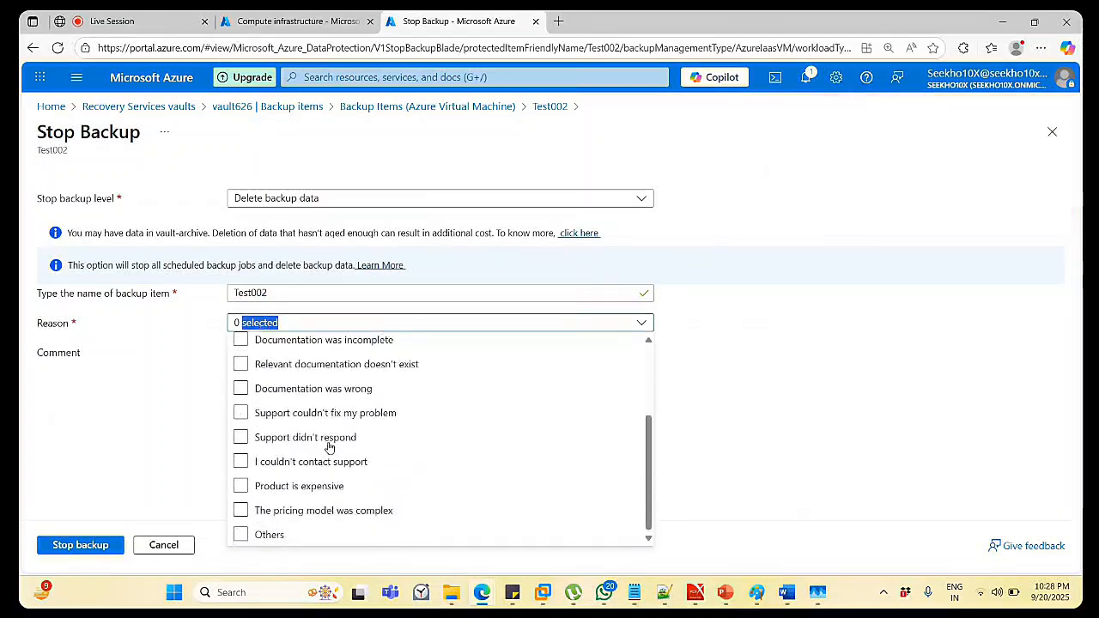
pyautogui.click(241, 534)
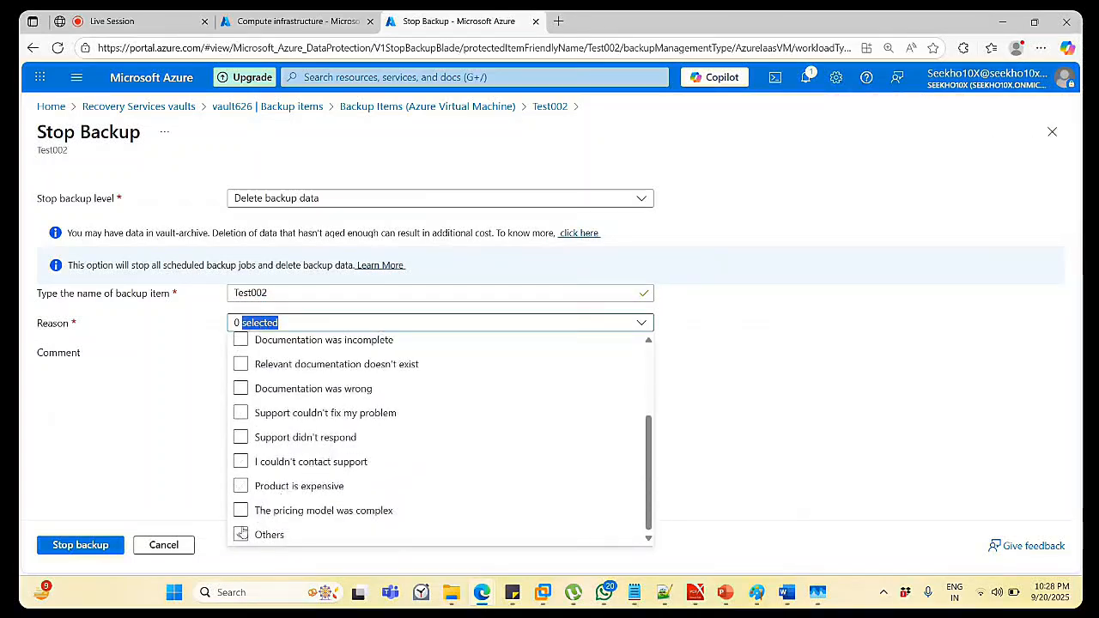
pyautogui.click(781, 432)
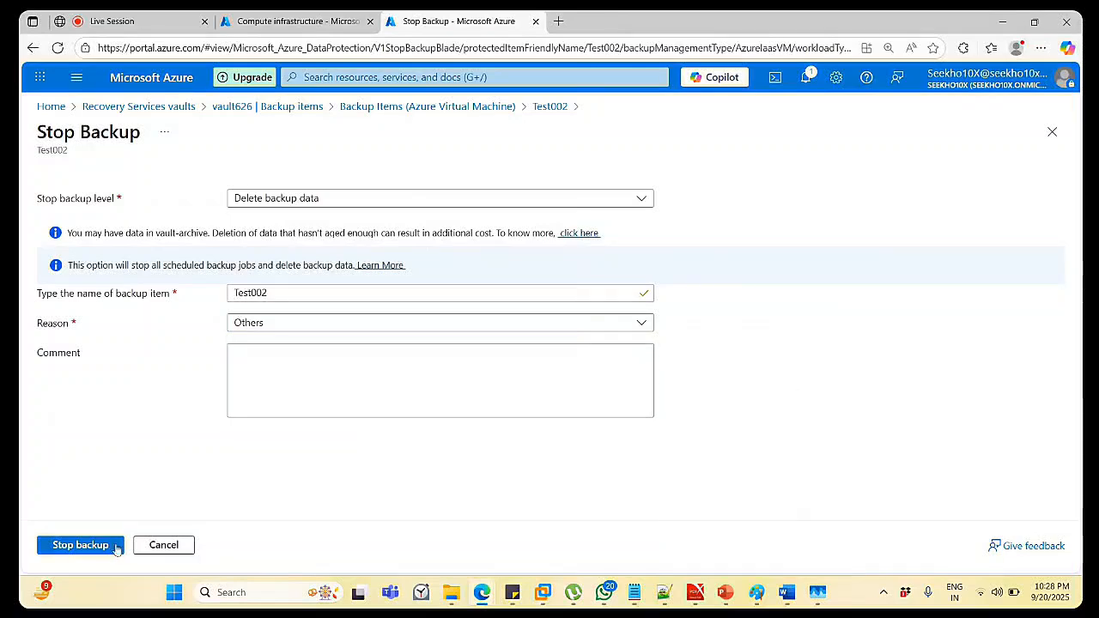
pyautogui.click(60, 547)
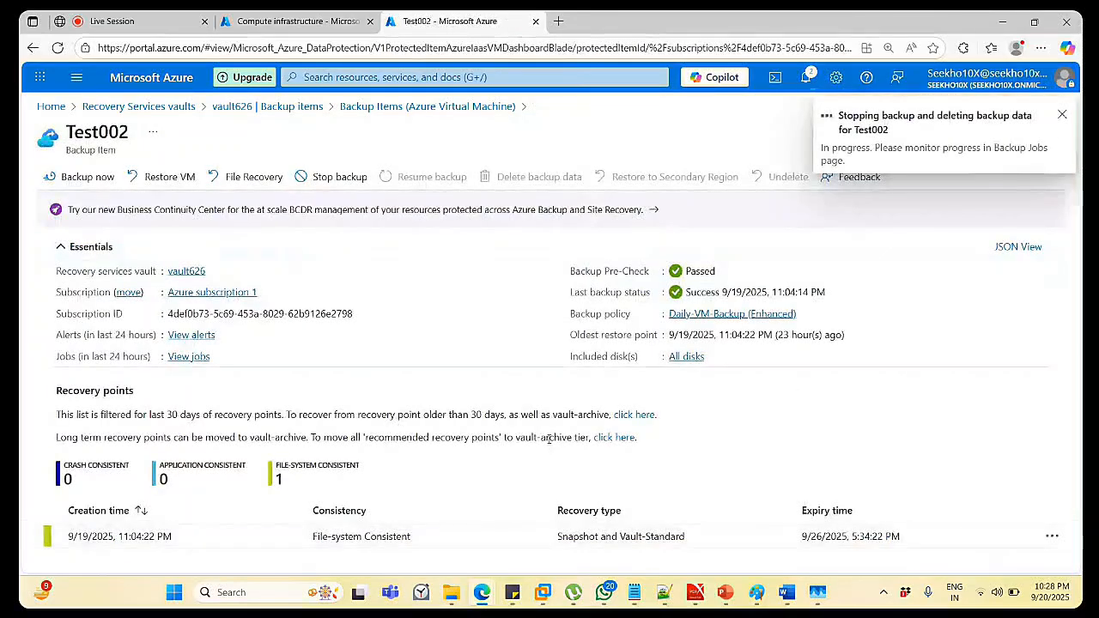
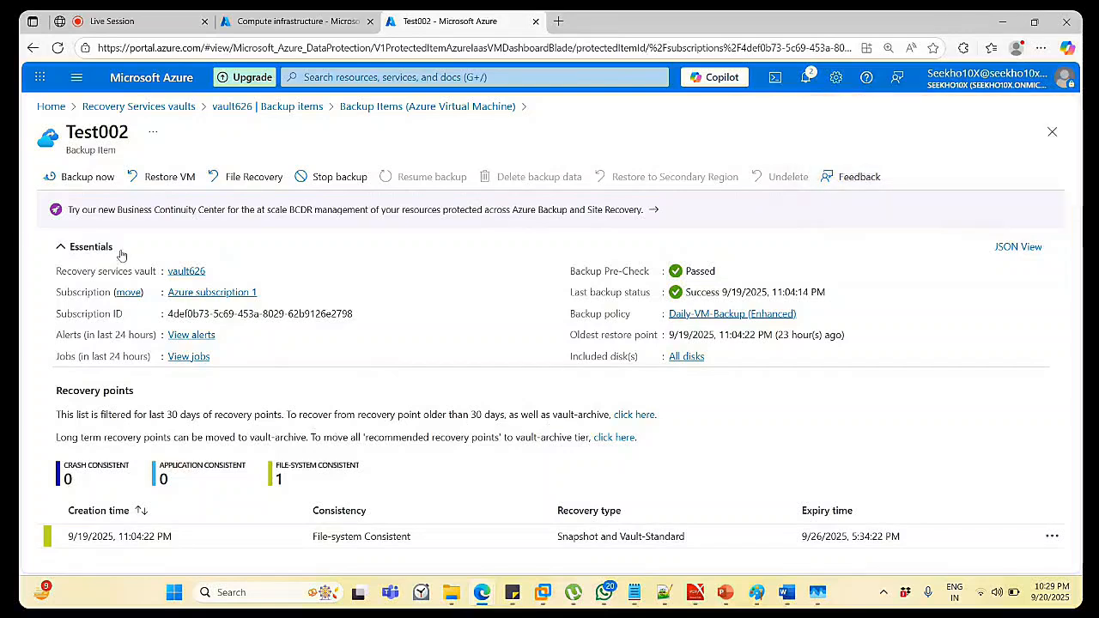
# Refresh the VM backup items list to confirm backups are disabled, then open Test001's details.
pyautogui.click(401, 109)
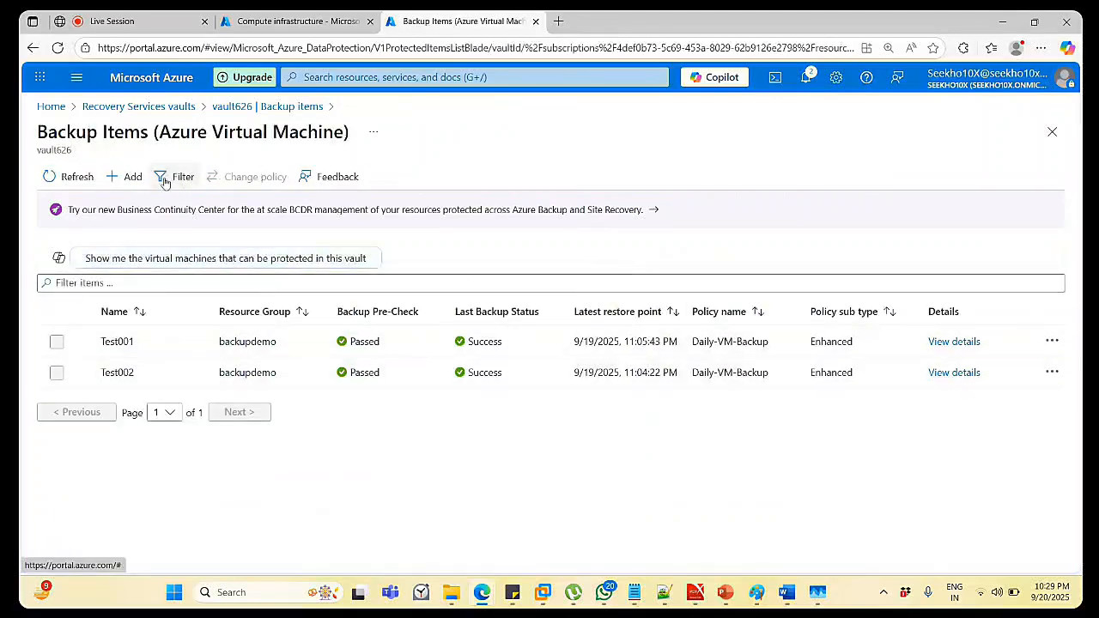
pyautogui.click(77, 179)
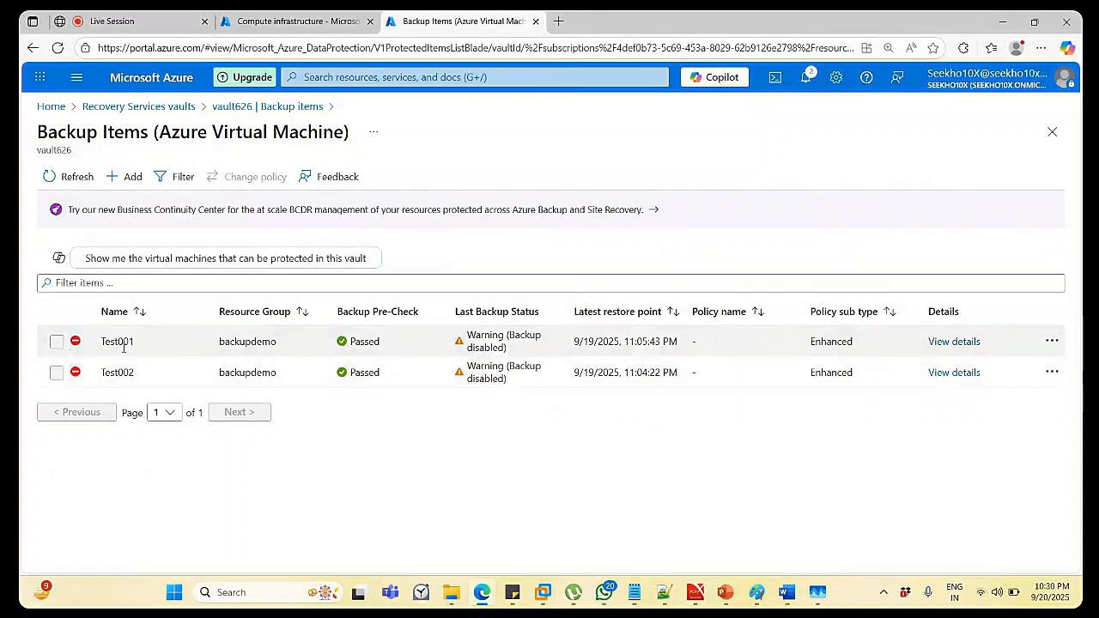
pyautogui.click(974, 343)
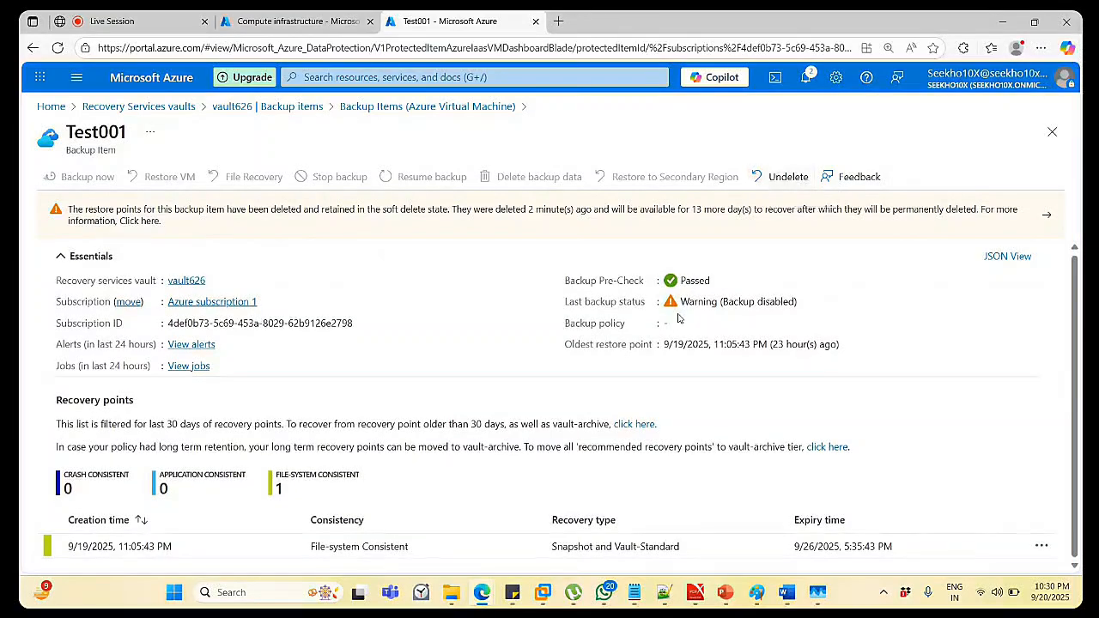
pyautogui.click(1044, 546)
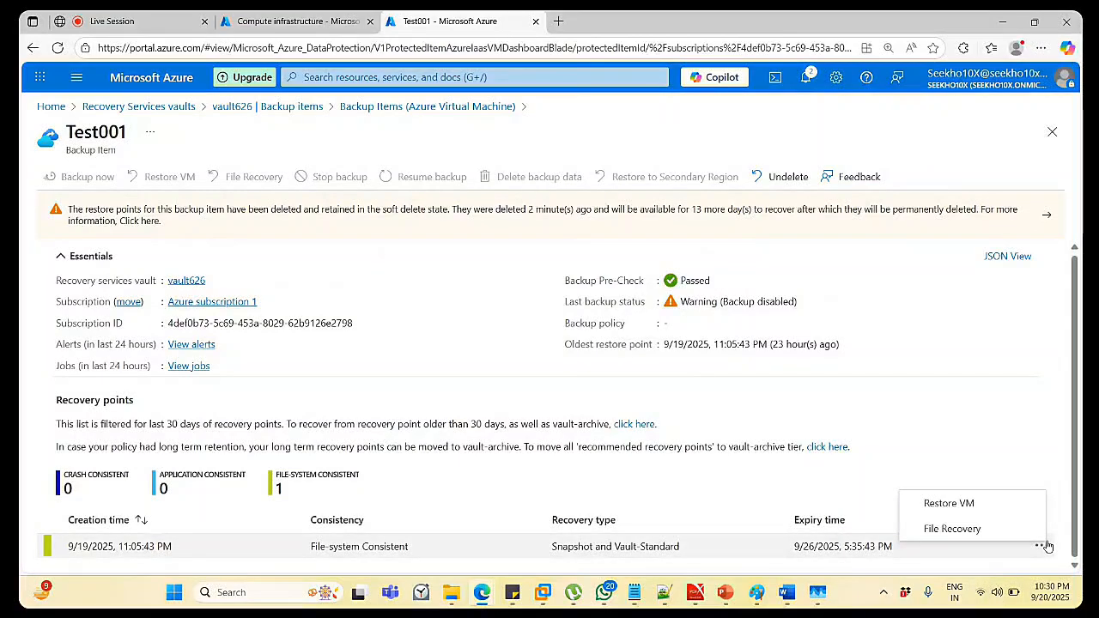
pyautogui.click(968, 463)
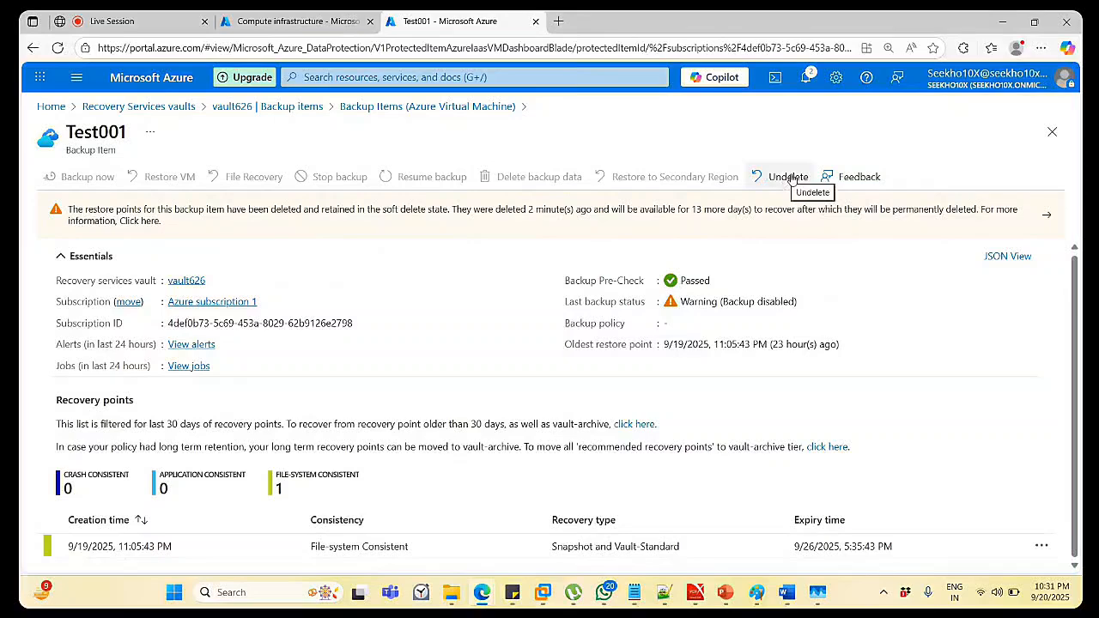
# Review the action menus for Test001 and Test002 in the Azure Virtual Machine items list.
pyautogui.click(316, 109)
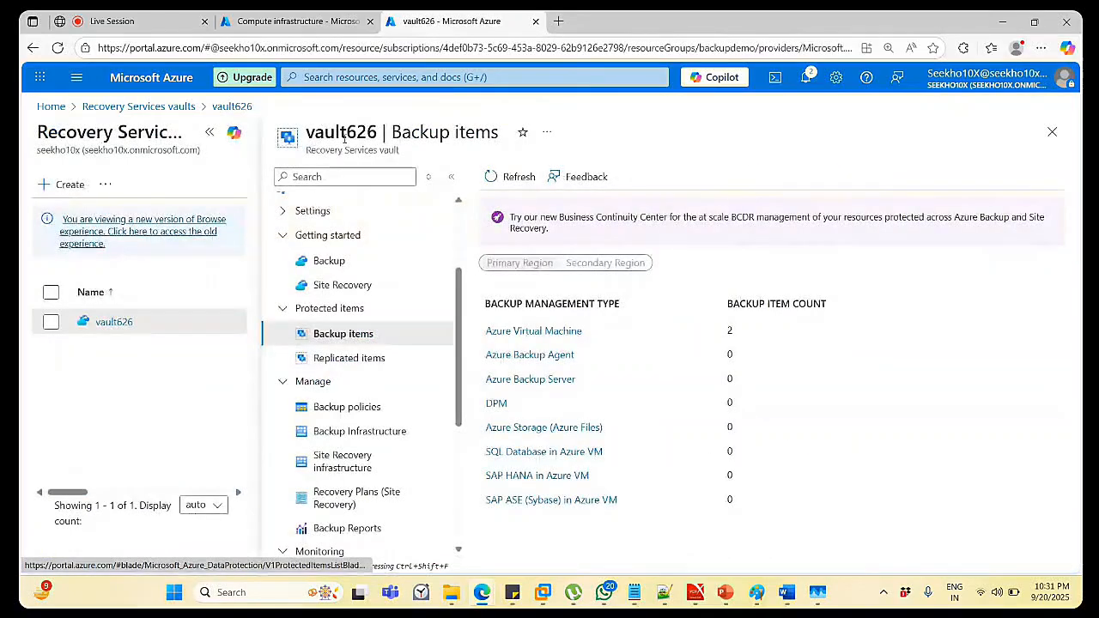
pyautogui.click(556, 331)
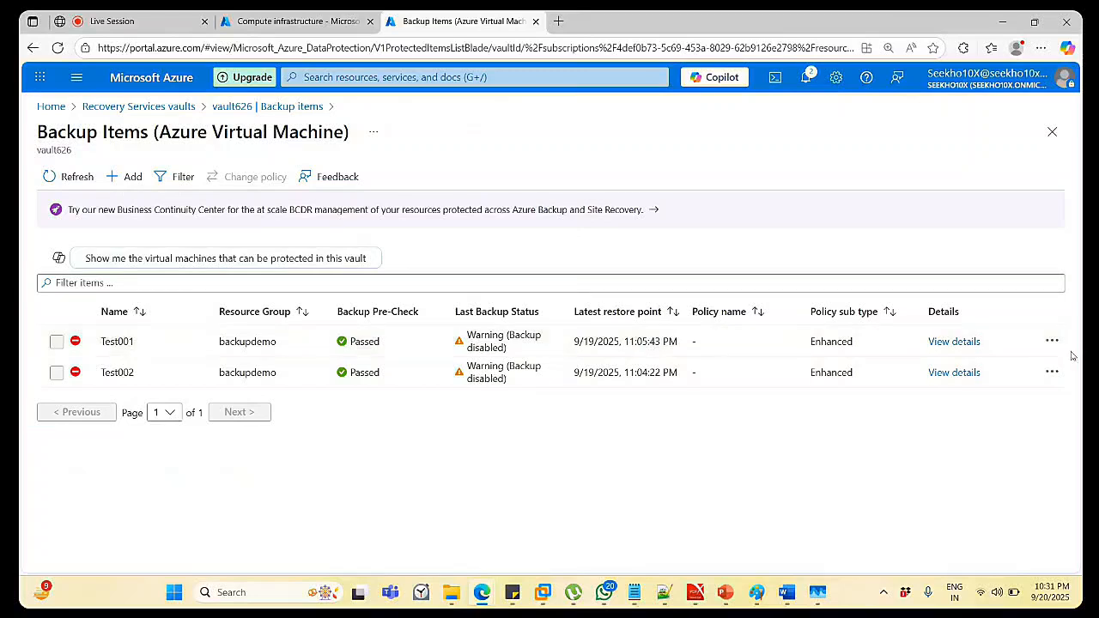
pyautogui.click(1055, 342)
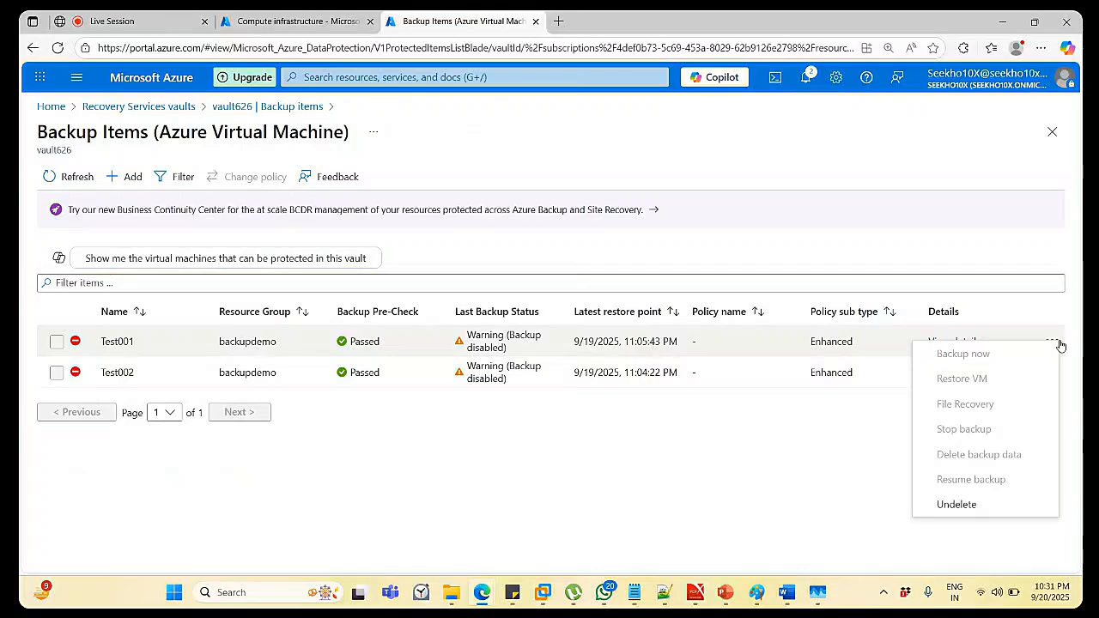
pyautogui.click(777, 443)
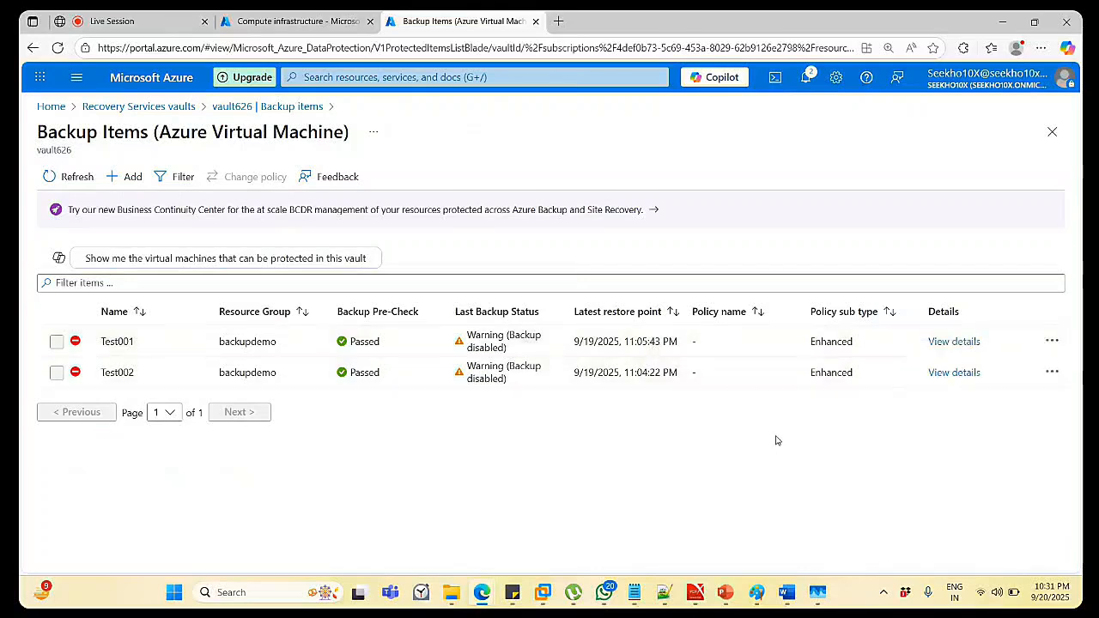
pyautogui.click(1053, 374)
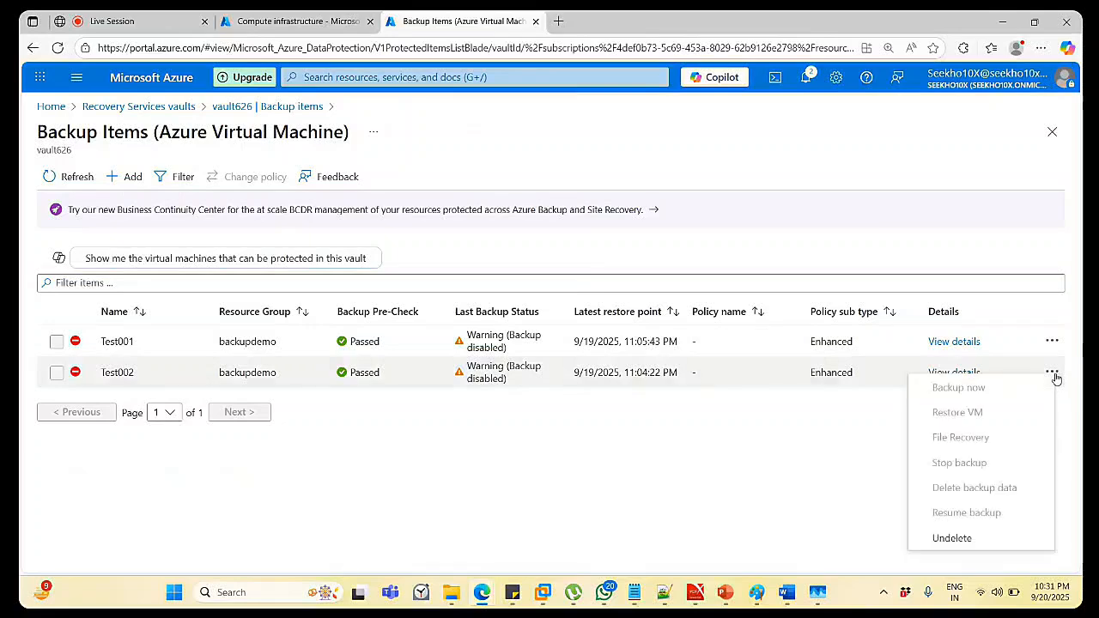
pyautogui.click(600, 509)
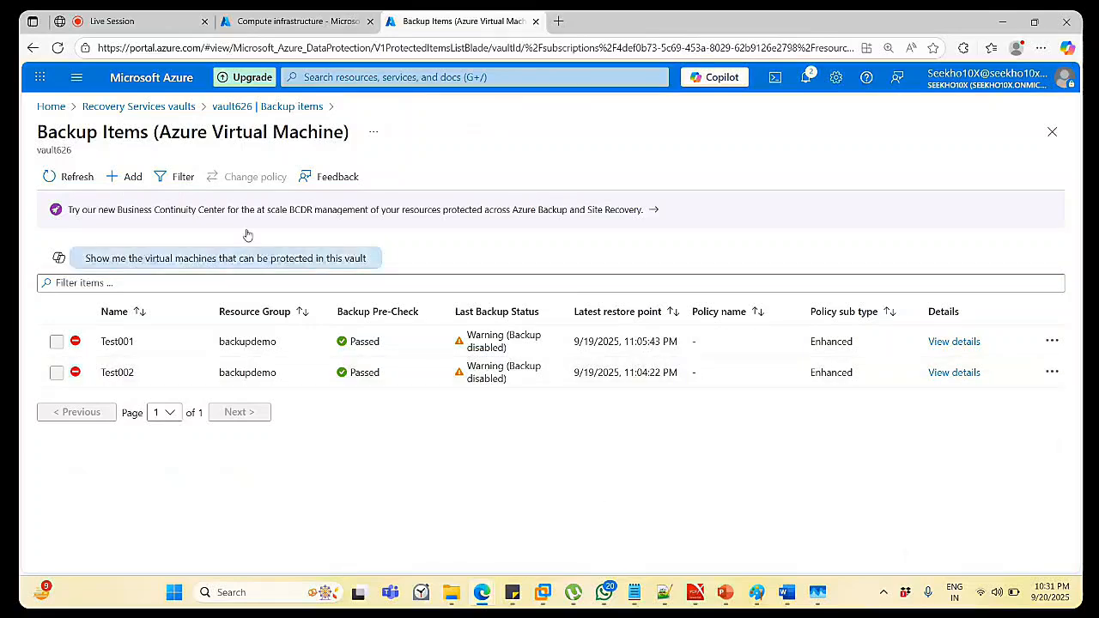
pyautogui.click(223, 107)
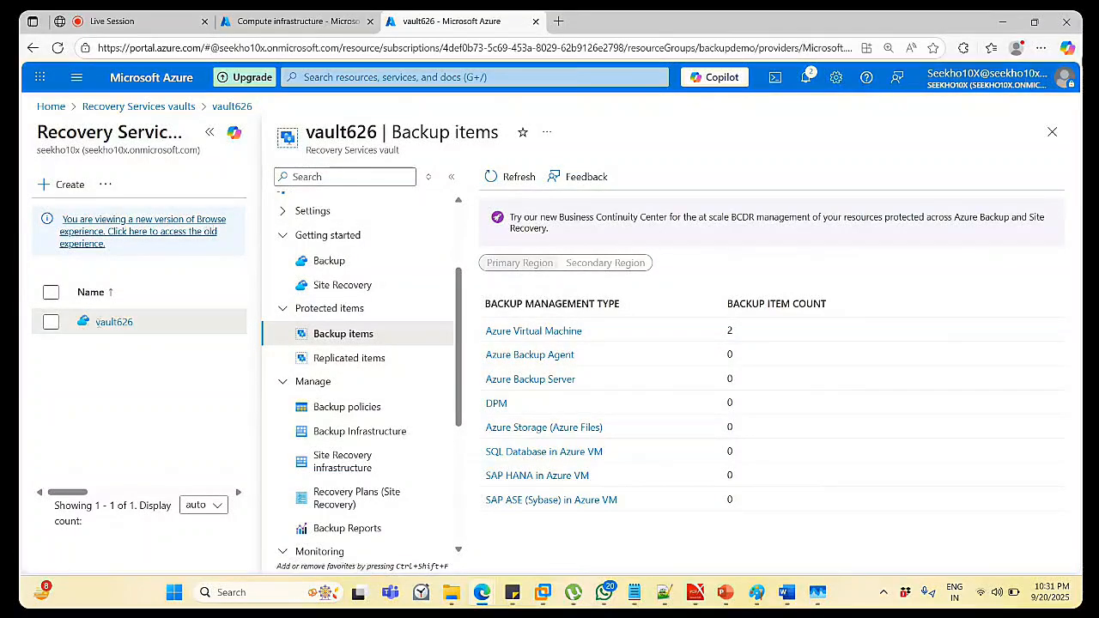
# Select and open vault626 from the Recovery Services vaults list, then start deleting it.
pyautogui.click(1052, 132)
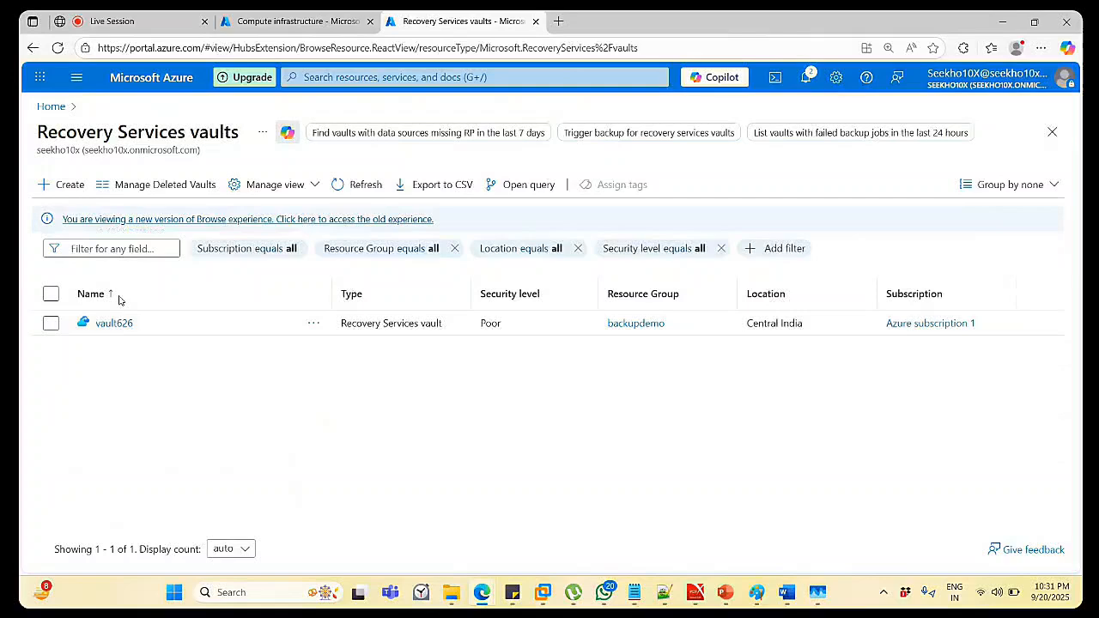
pyautogui.click(51, 326)
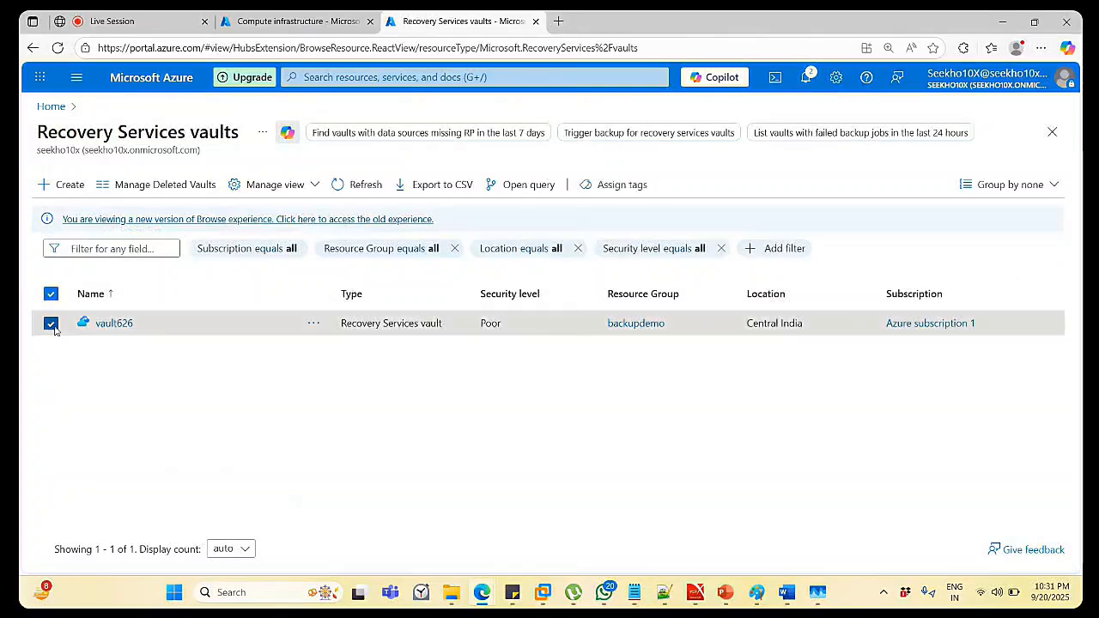
pyautogui.click(112, 325)
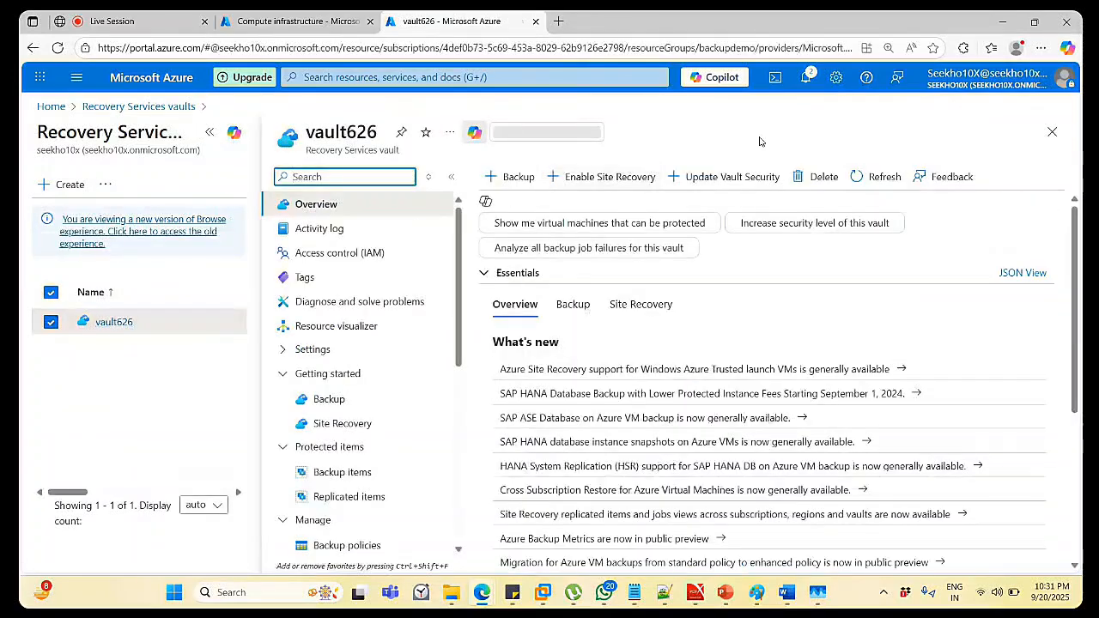
pyautogui.click(825, 176)
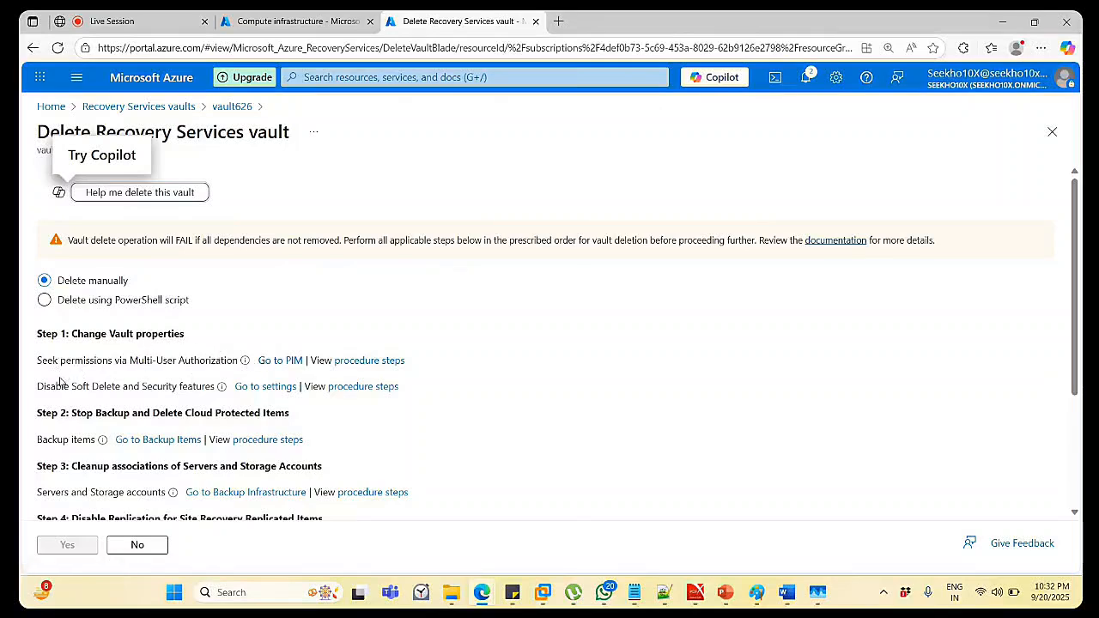
pyautogui.moveTo(218, 390)
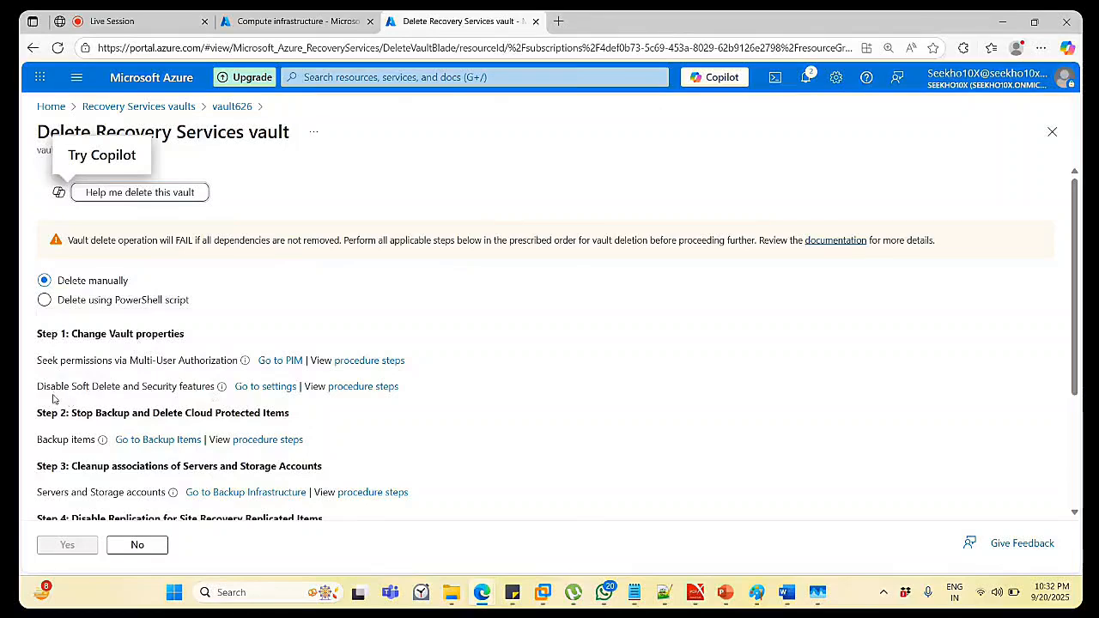
# Set vault626's Soft Delete and Security Features to Disable and save the settings.
pyautogui.click(273, 388)
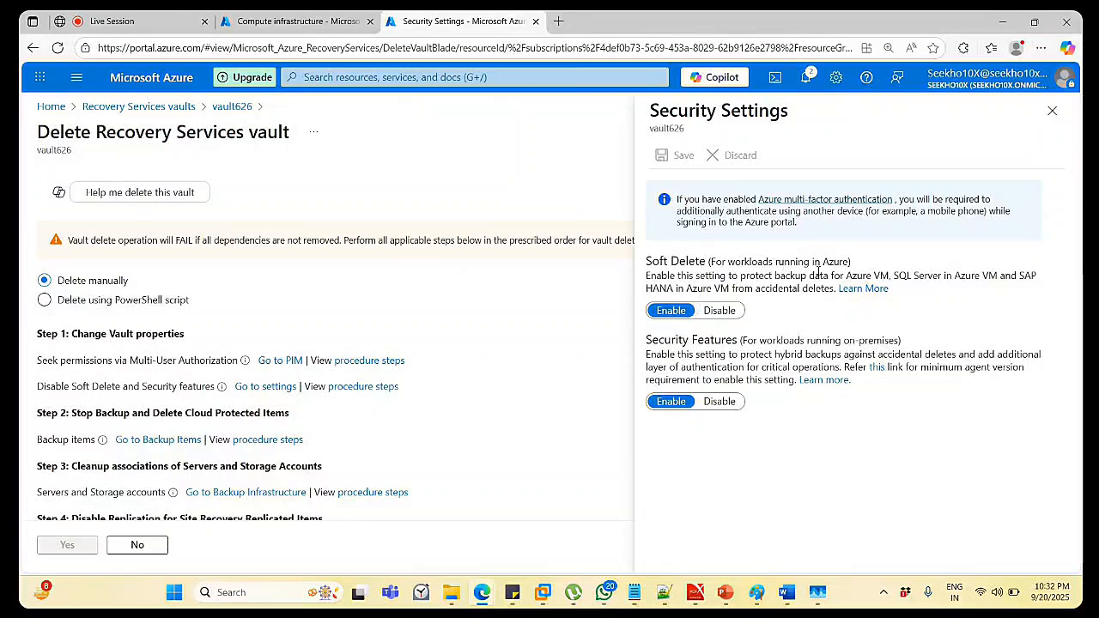
pyautogui.click(720, 311)
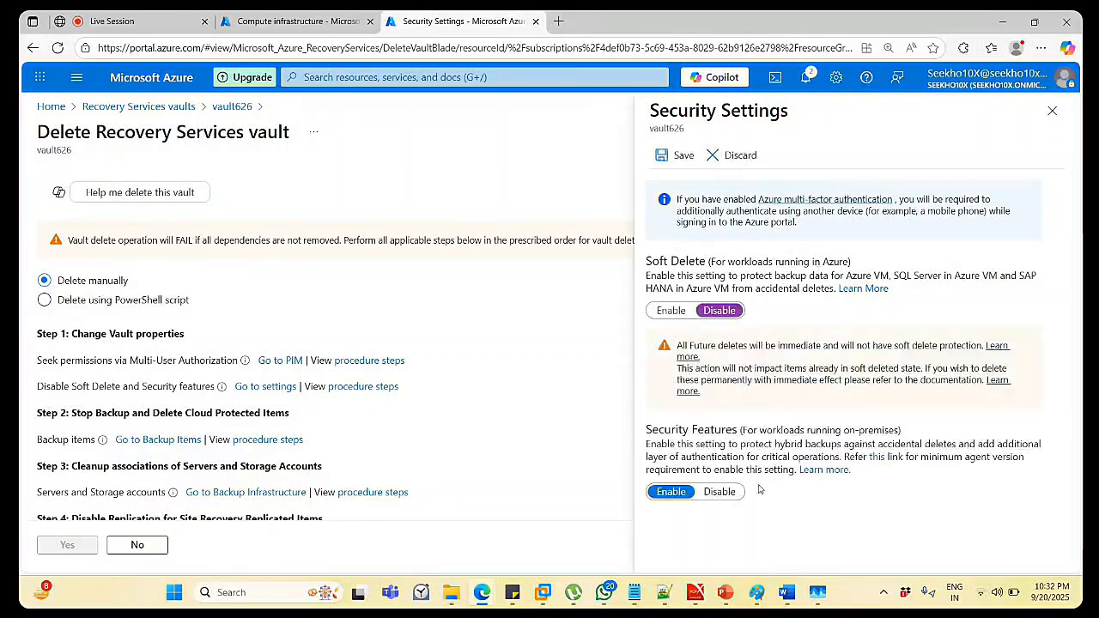
pyautogui.click(727, 492)
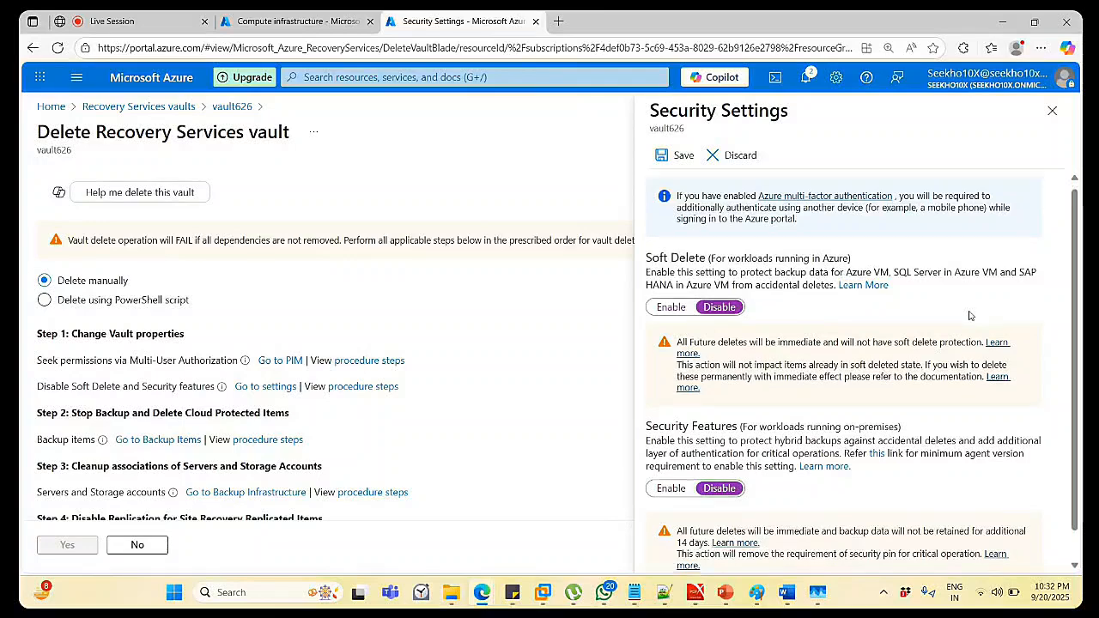
pyautogui.scroll(-1, 970, 317)
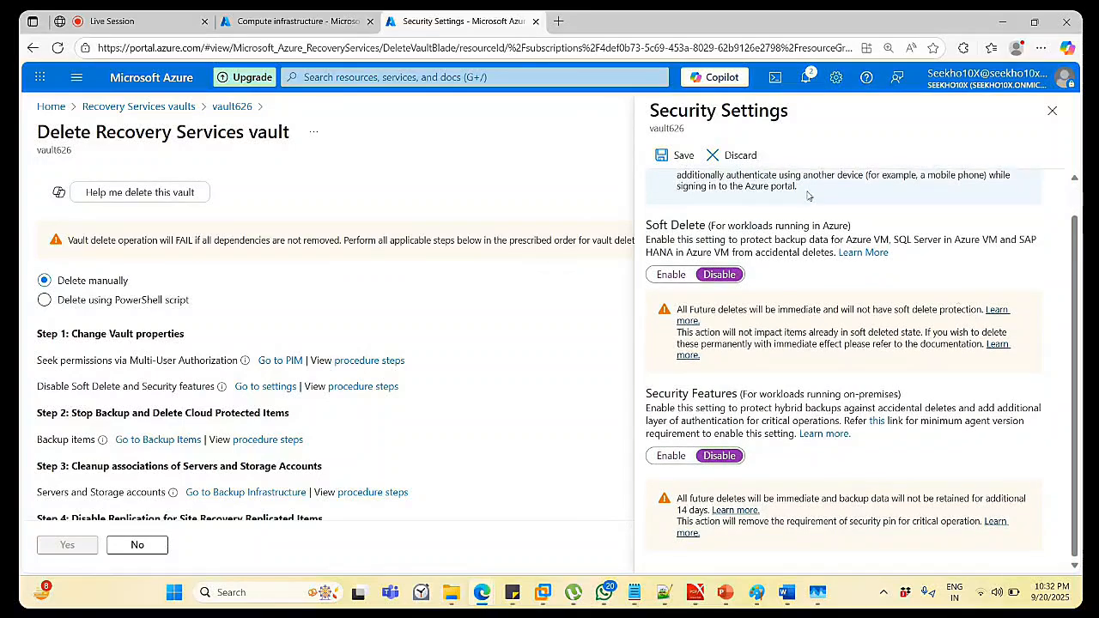
pyautogui.click(693, 155)
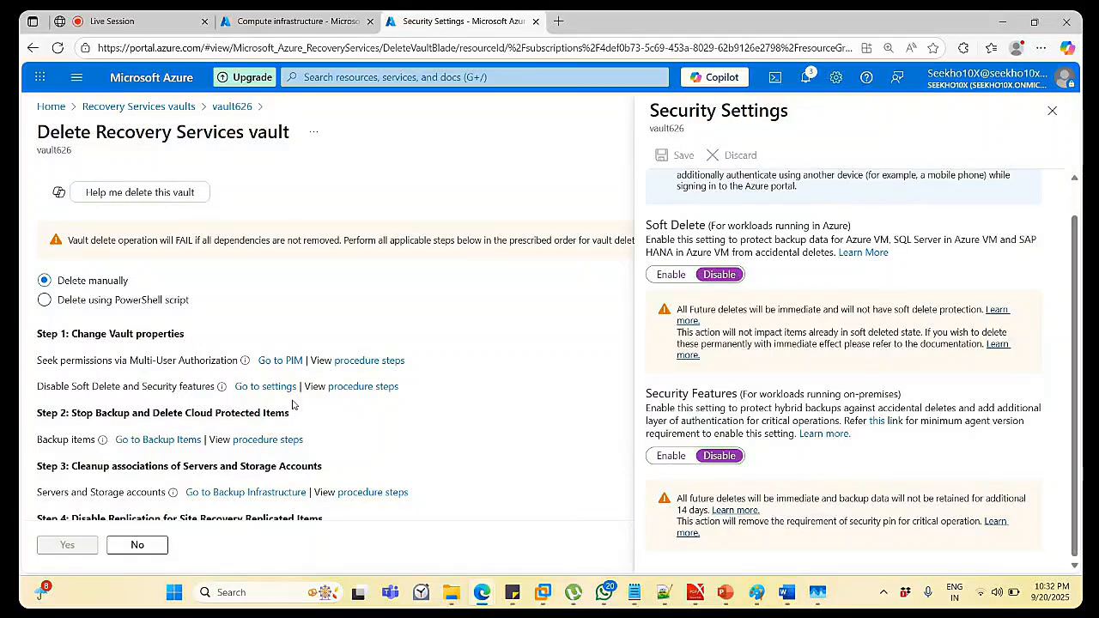
# Undelete Test001's soft-deleted restore points from the Azure Virtual Machine backup items list.
pyautogui.click(191, 441)
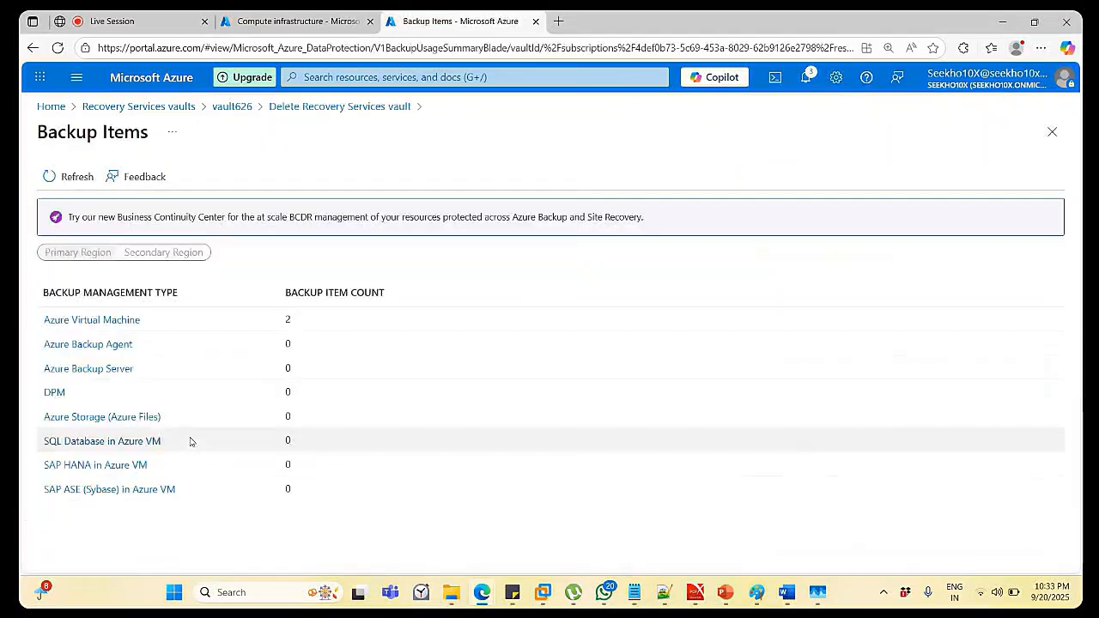
pyautogui.click(98, 323)
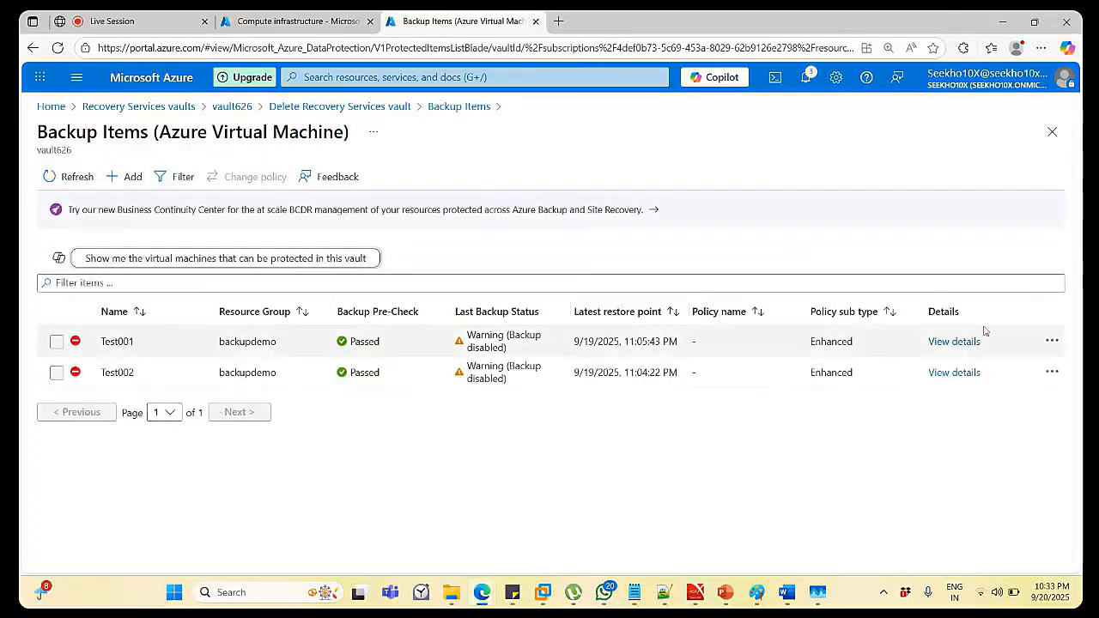
pyautogui.click(1050, 341)
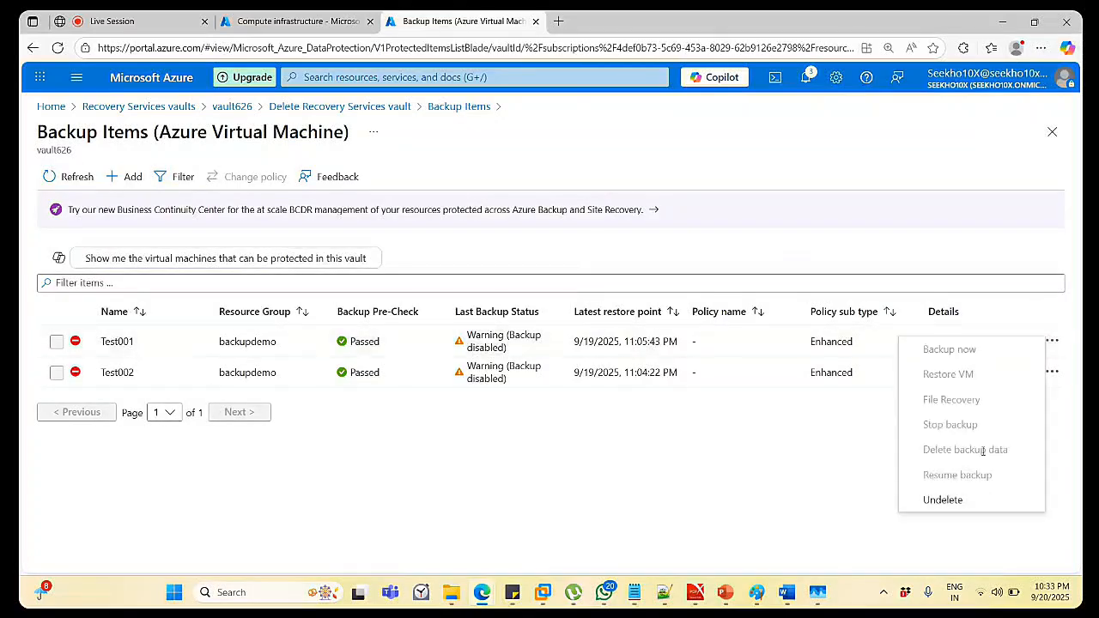
pyautogui.click(943, 499)
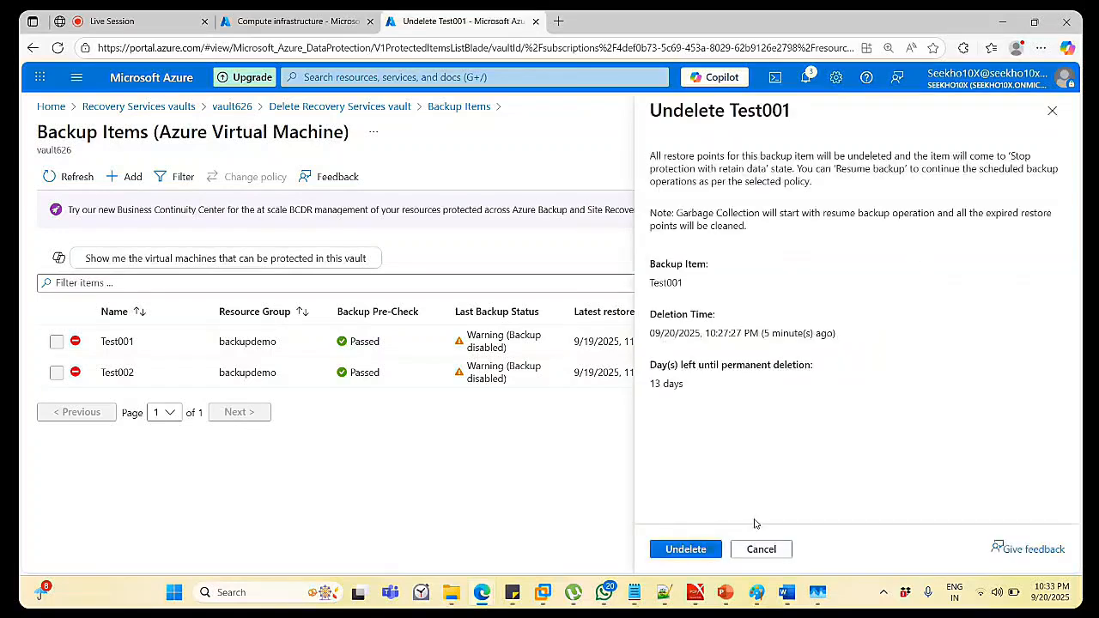
pyautogui.click(761, 548)
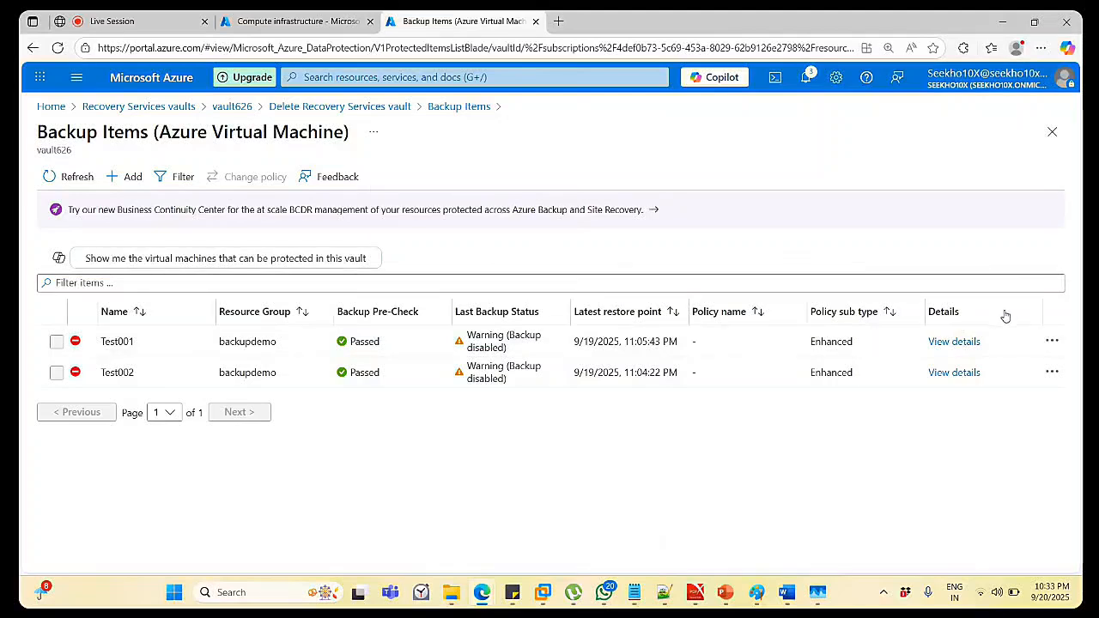
pyautogui.click(1053, 343)
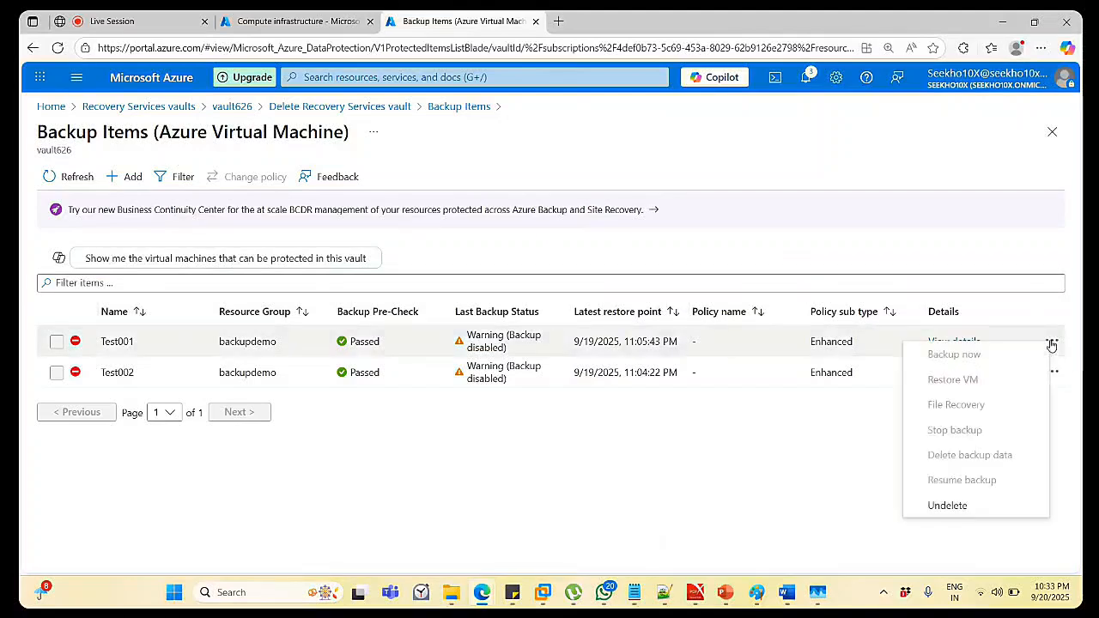
pyautogui.click(986, 505)
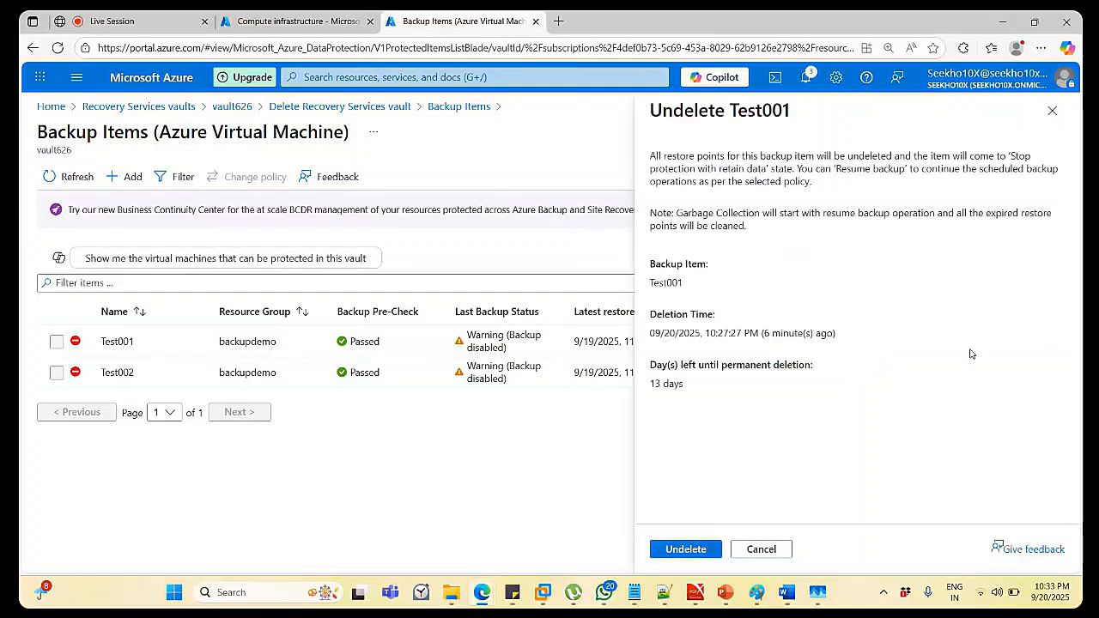
pyautogui.click(664, 548)
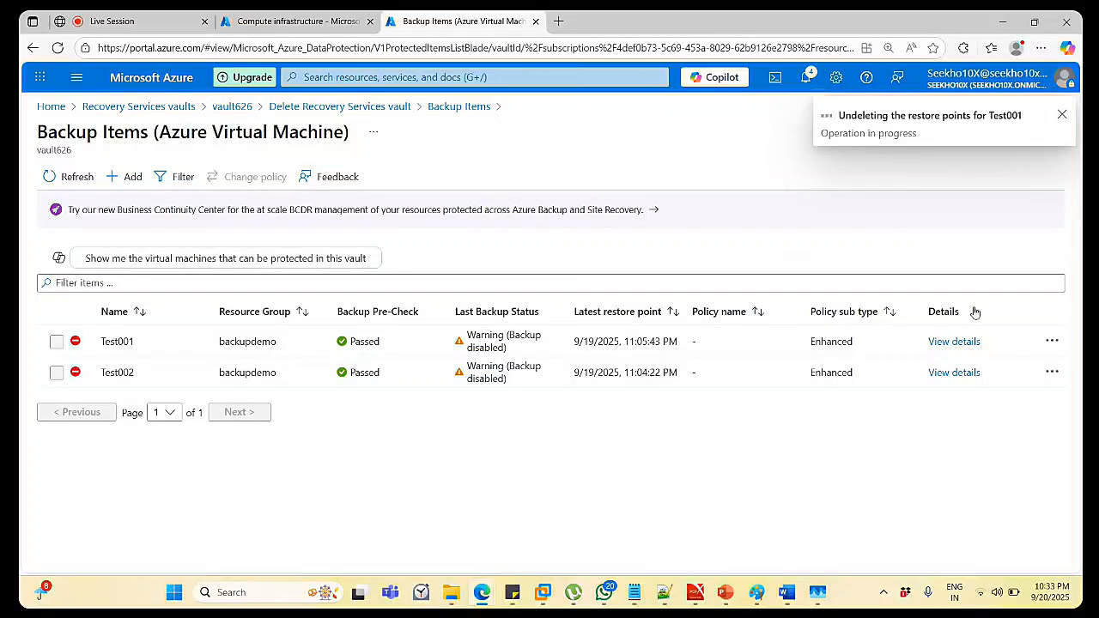
# Undelete Test002's soft-deleted restore points.
pyautogui.click(1052, 372)
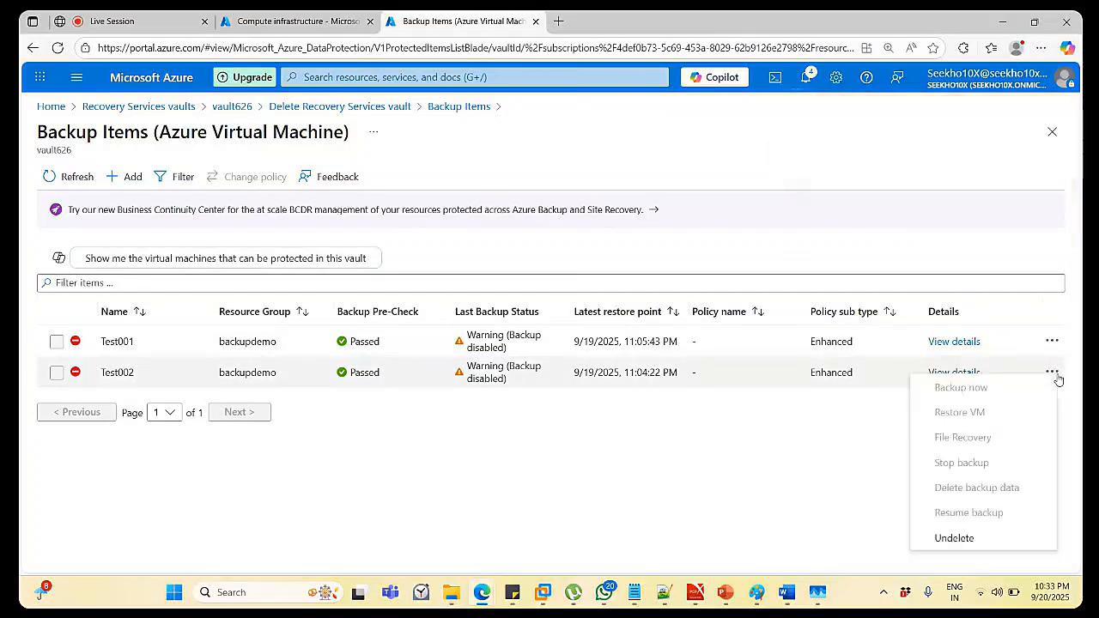
pyautogui.click(956, 537)
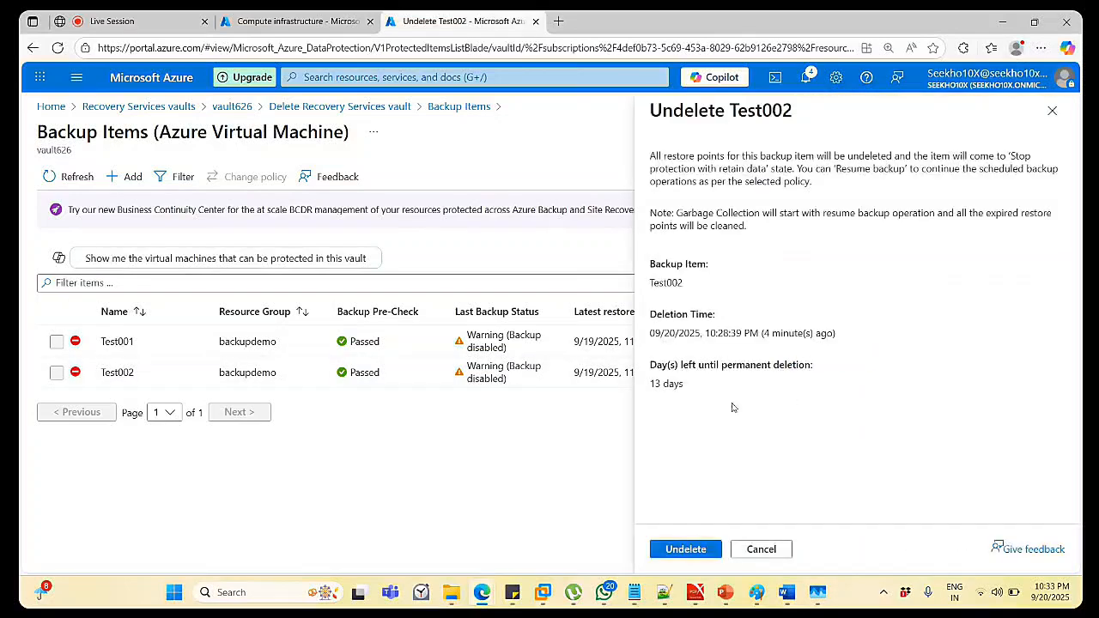
pyautogui.click(693, 549)
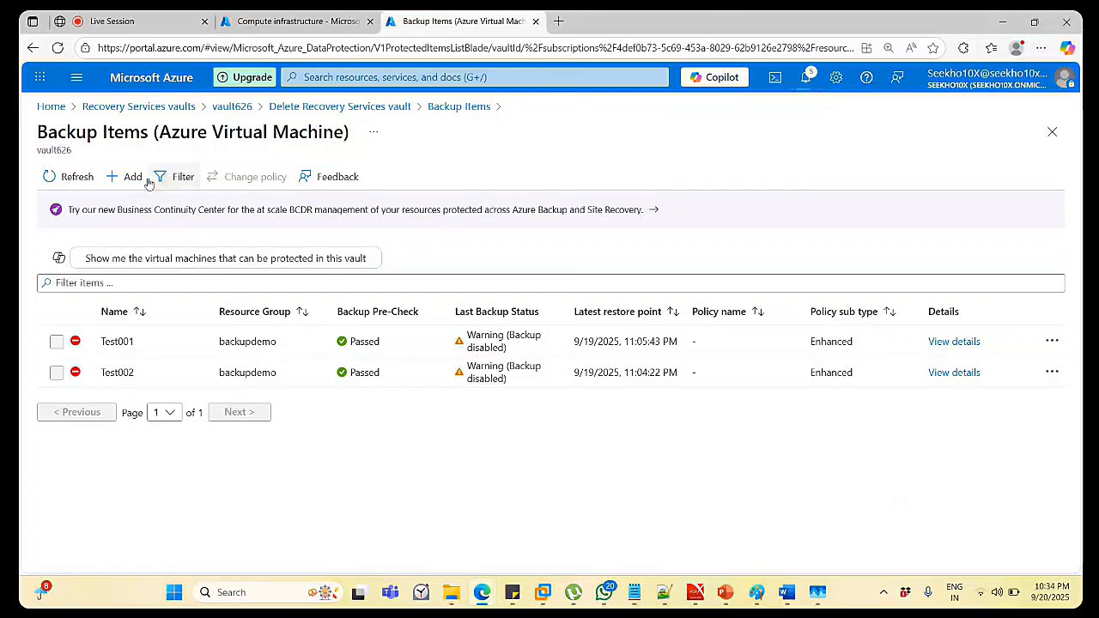
# Check undelete progress in Notifications and refresh the backup items list until it updates.
pyautogui.click(74, 177)
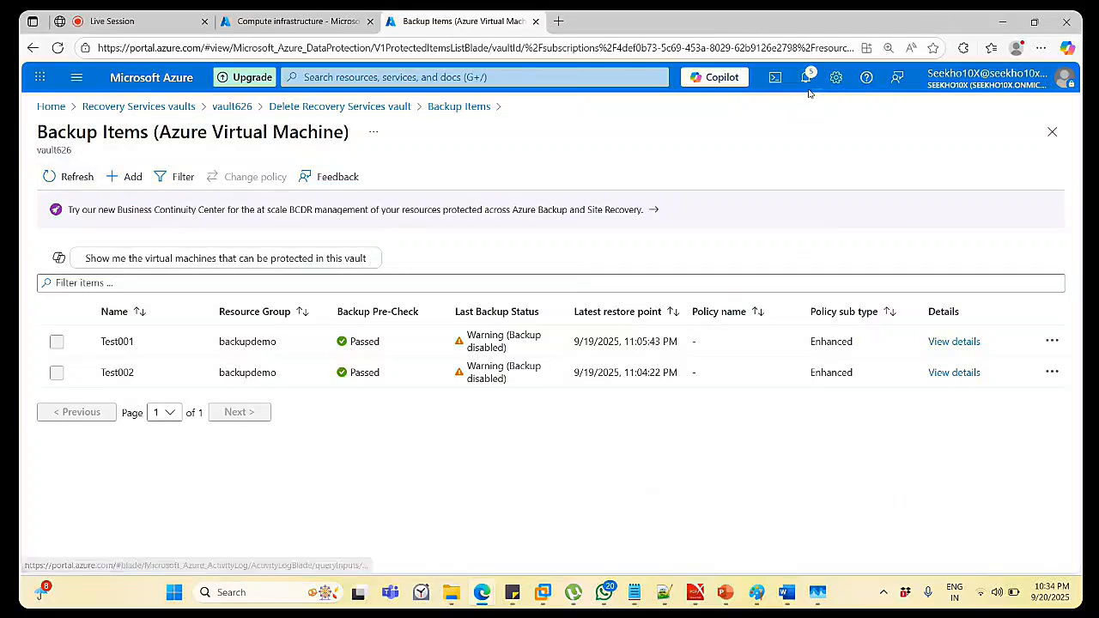
pyautogui.click(806, 79)
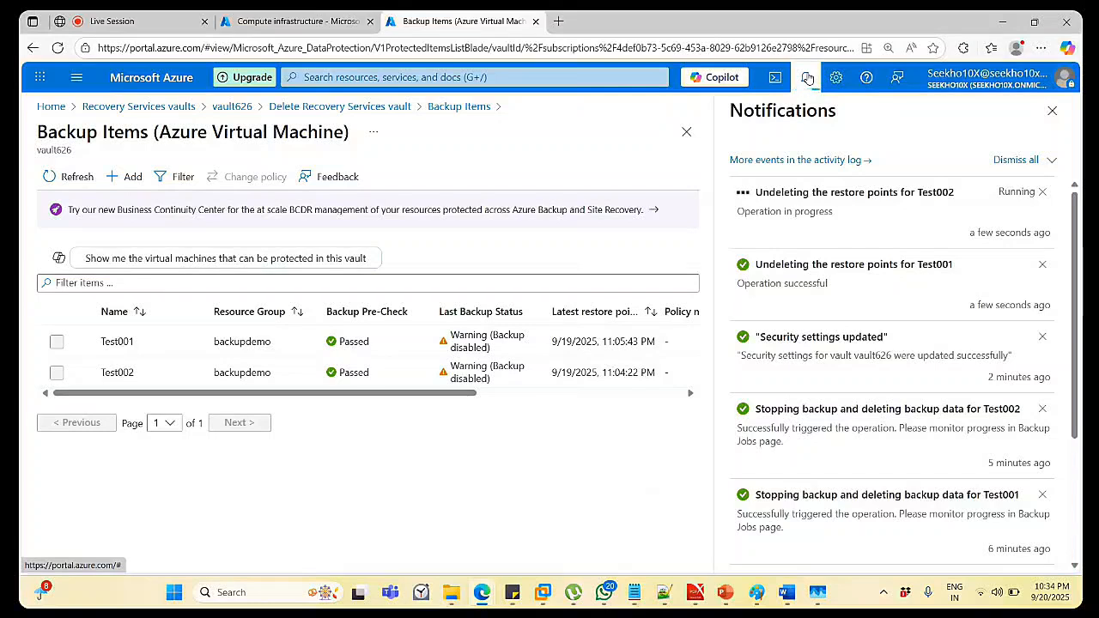
pyautogui.click(90, 175)
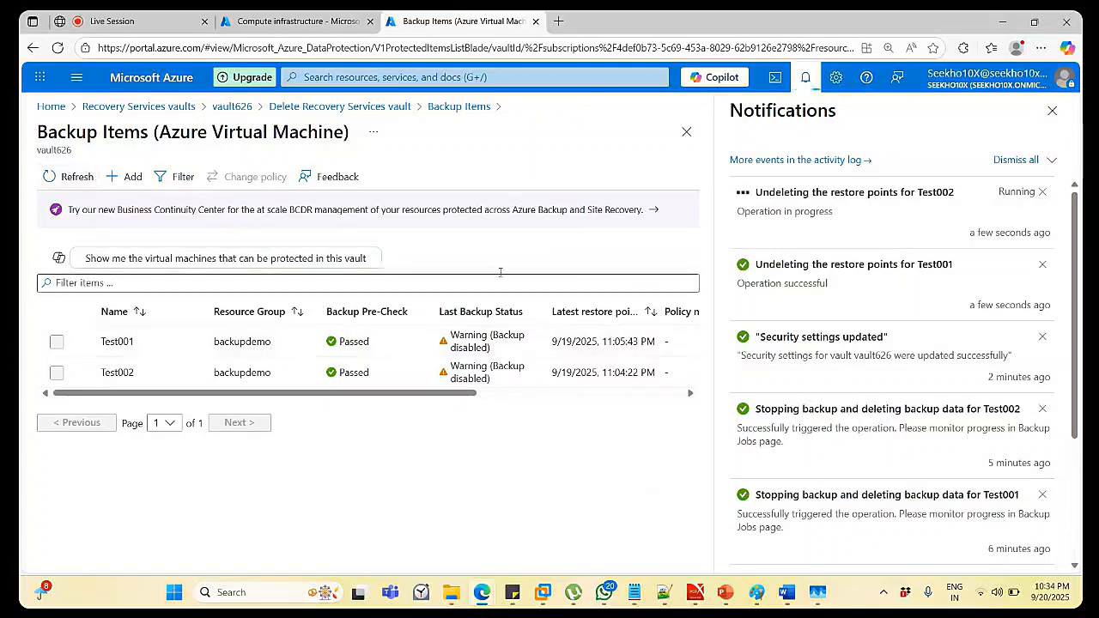
pyautogui.click(1052, 109)
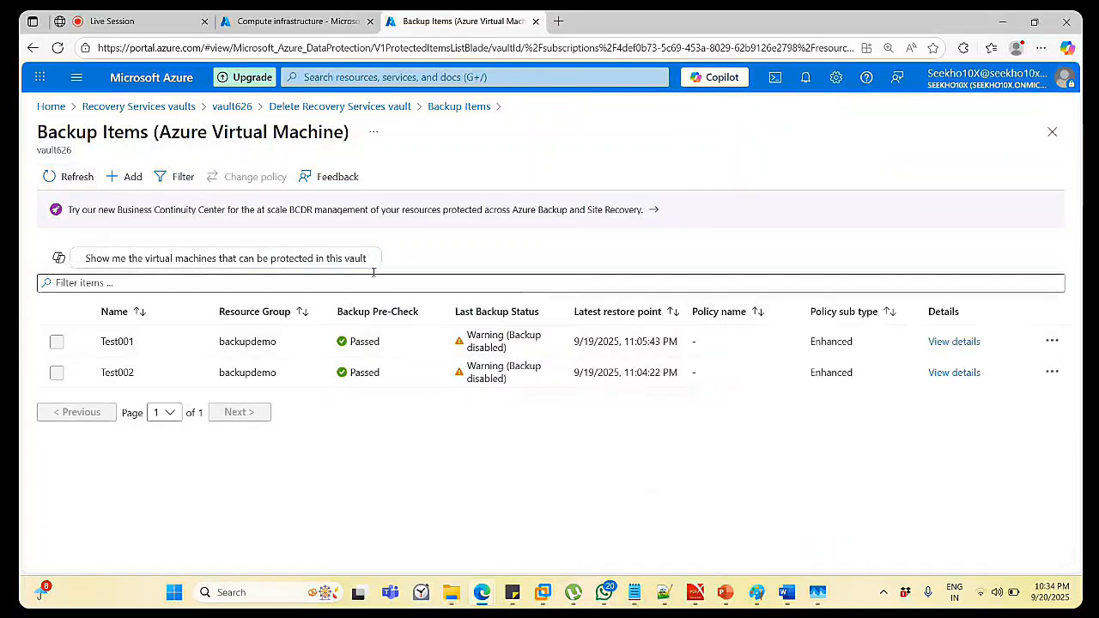
pyautogui.click(79, 177)
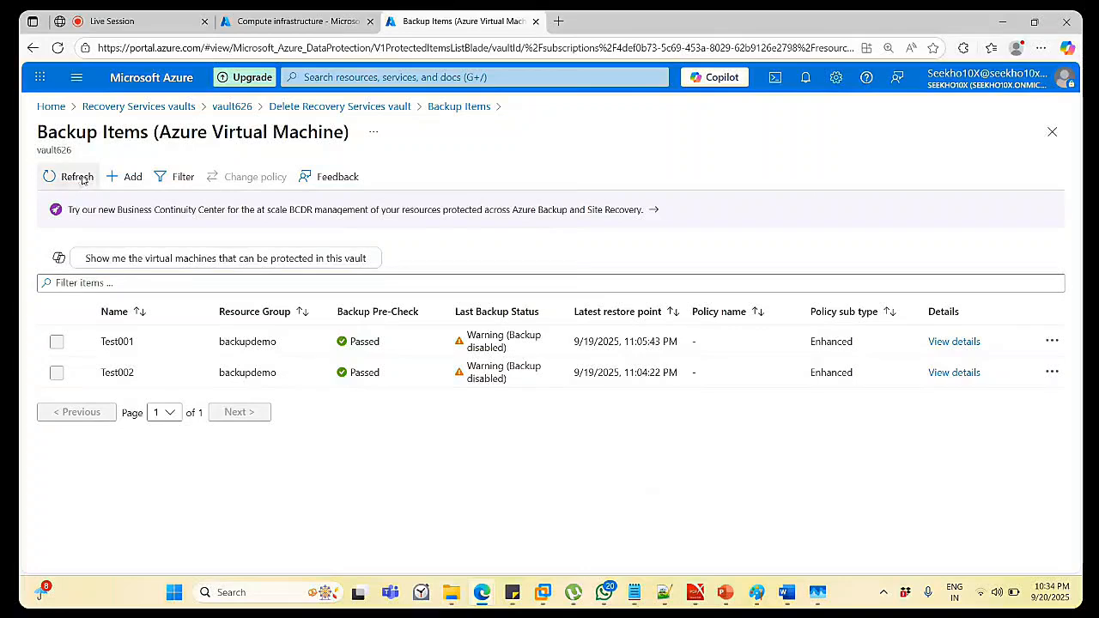
pyautogui.click(79, 177)
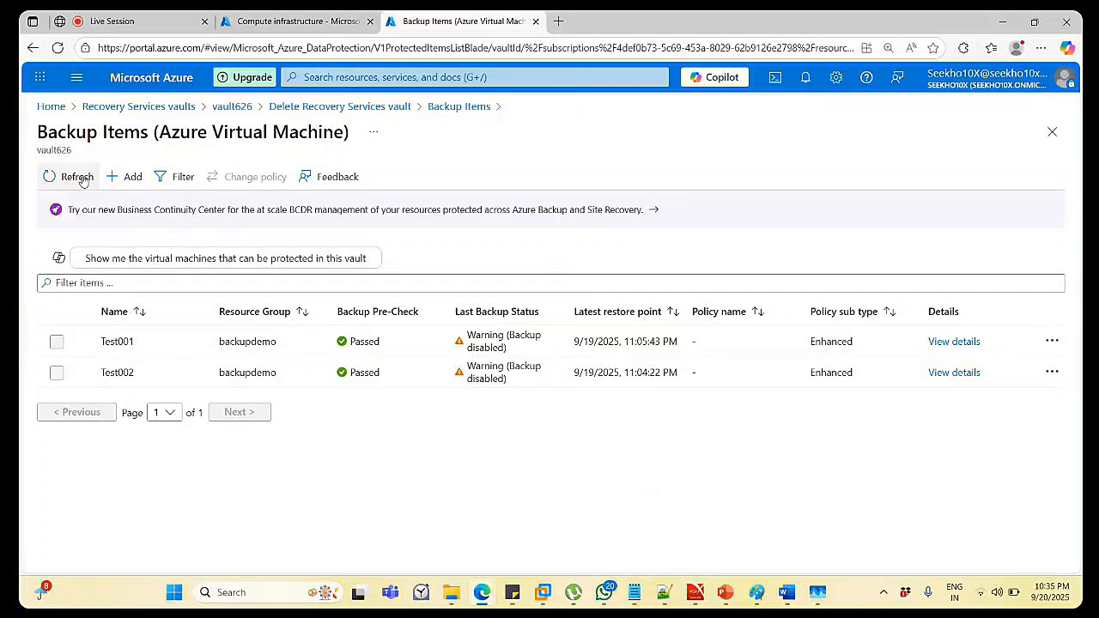
# Open Test001's backup item details and inspect its recovery point's action menu.
pyautogui.click(79, 178)
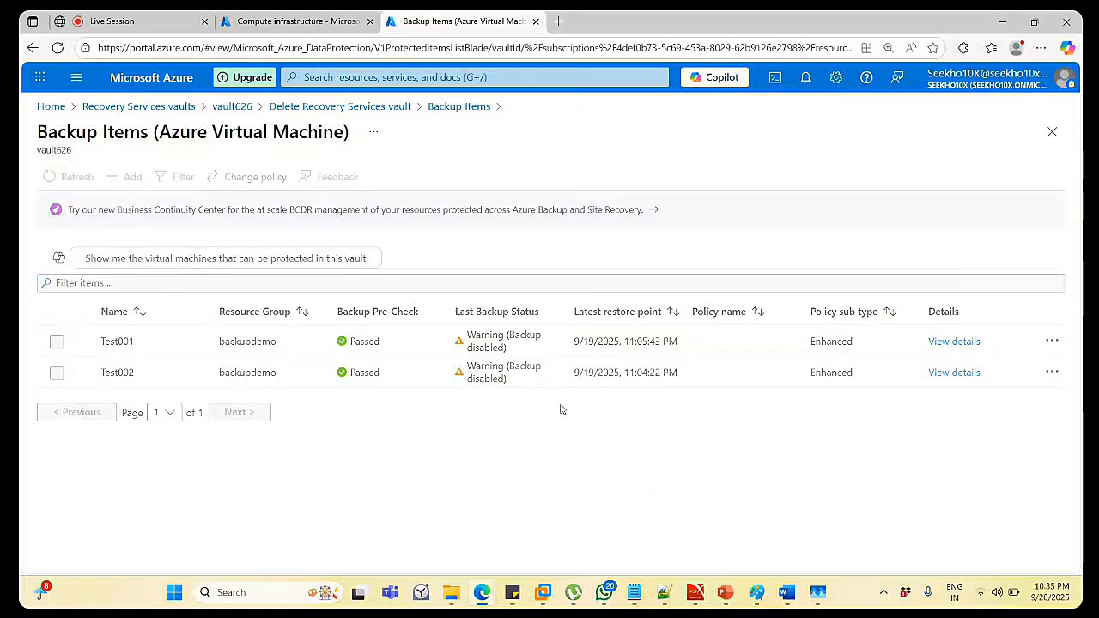
pyautogui.click(1053, 342)
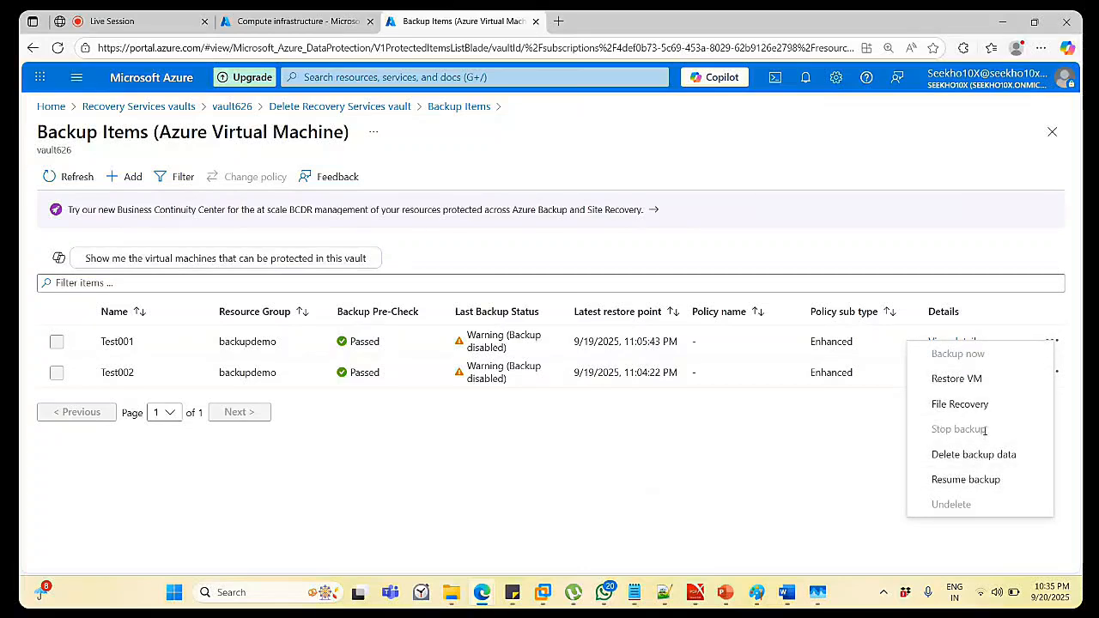
pyautogui.click(844, 471)
pyautogui.click(976, 342)
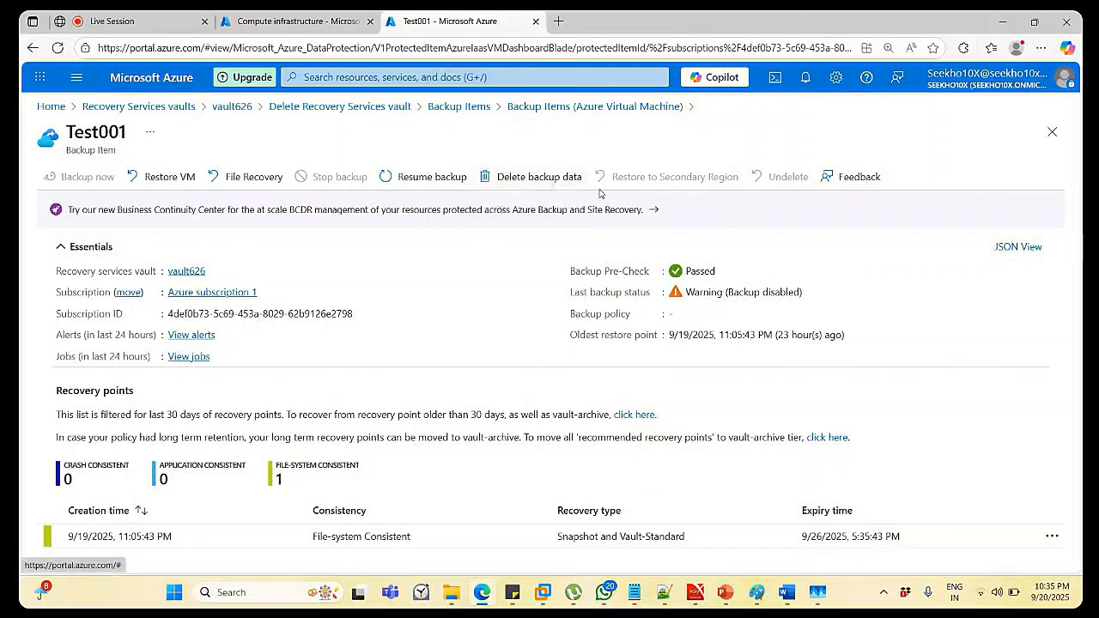
pyautogui.click(474, 106)
pyautogui.click(132, 325)
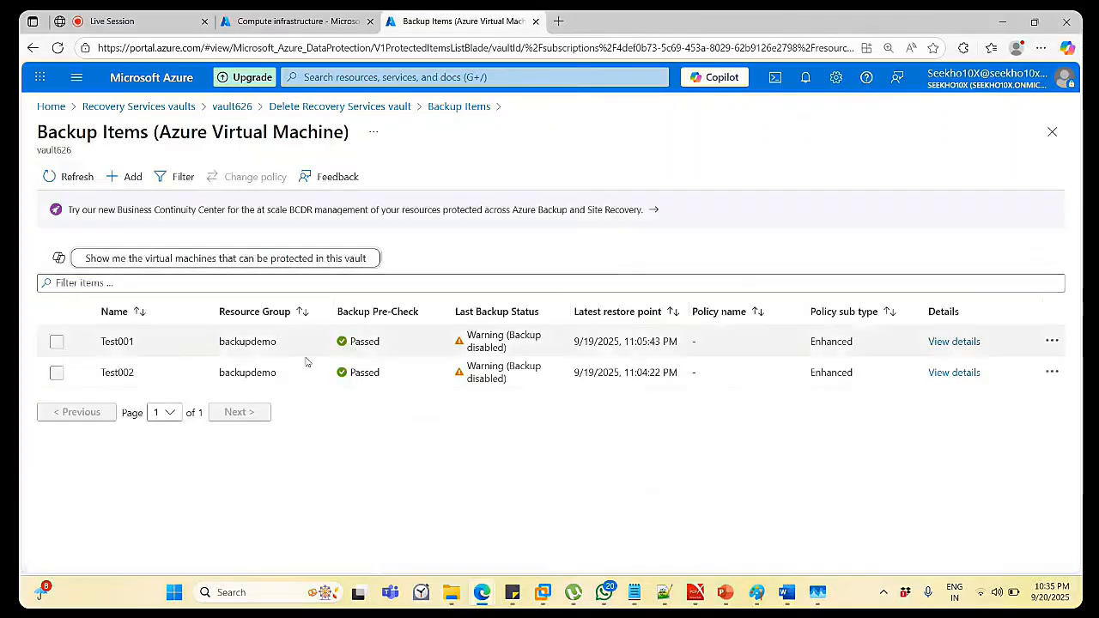
pyautogui.click(954, 342)
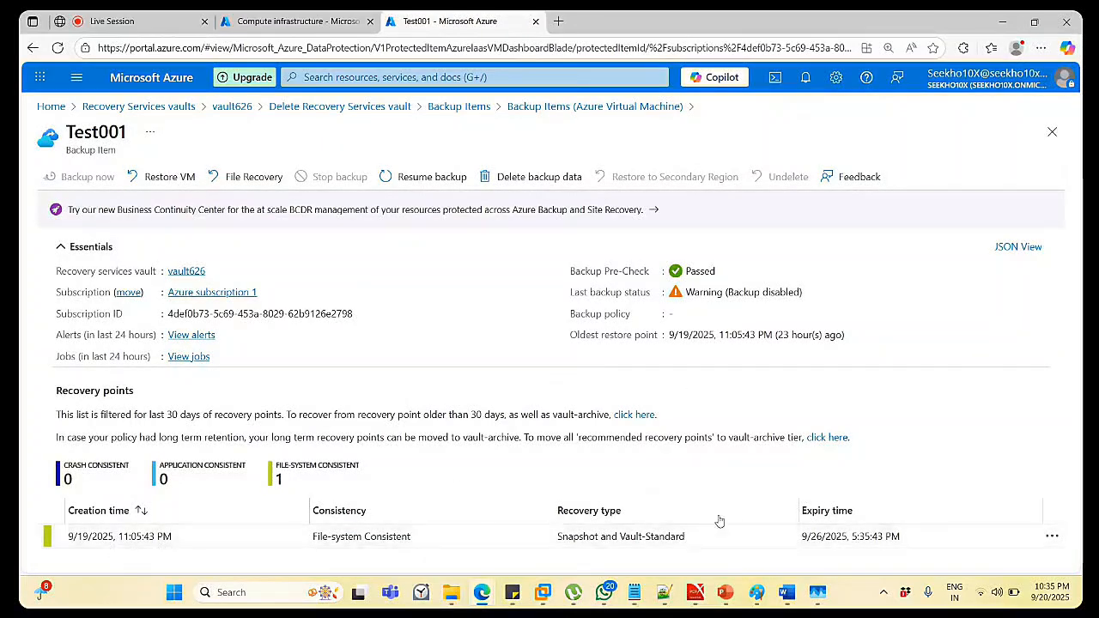
pyautogui.click(1053, 538)
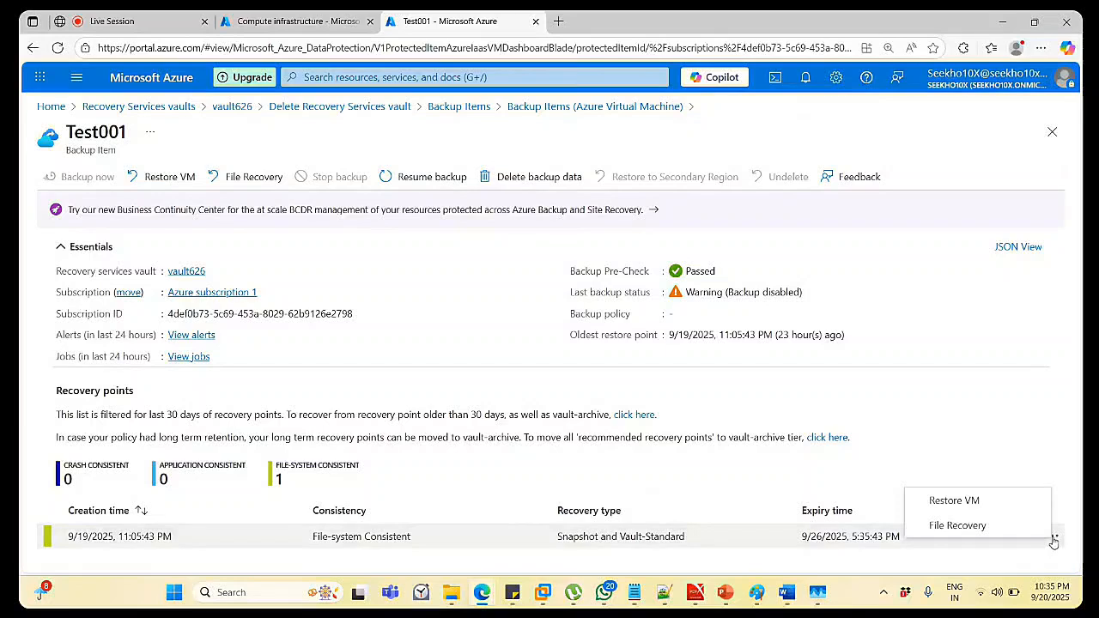
pyautogui.click(998, 426)
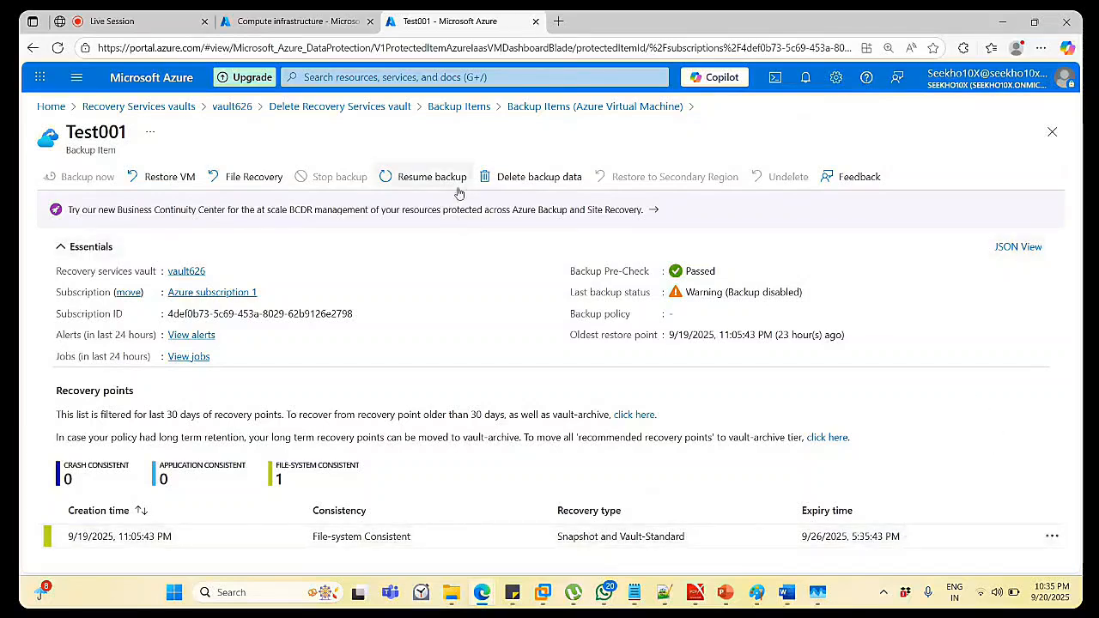
# Submit Delete backup data for Test001, pasting Test001 as confirmation and selecting Others as reason.
pyautogui.click(536, 180)
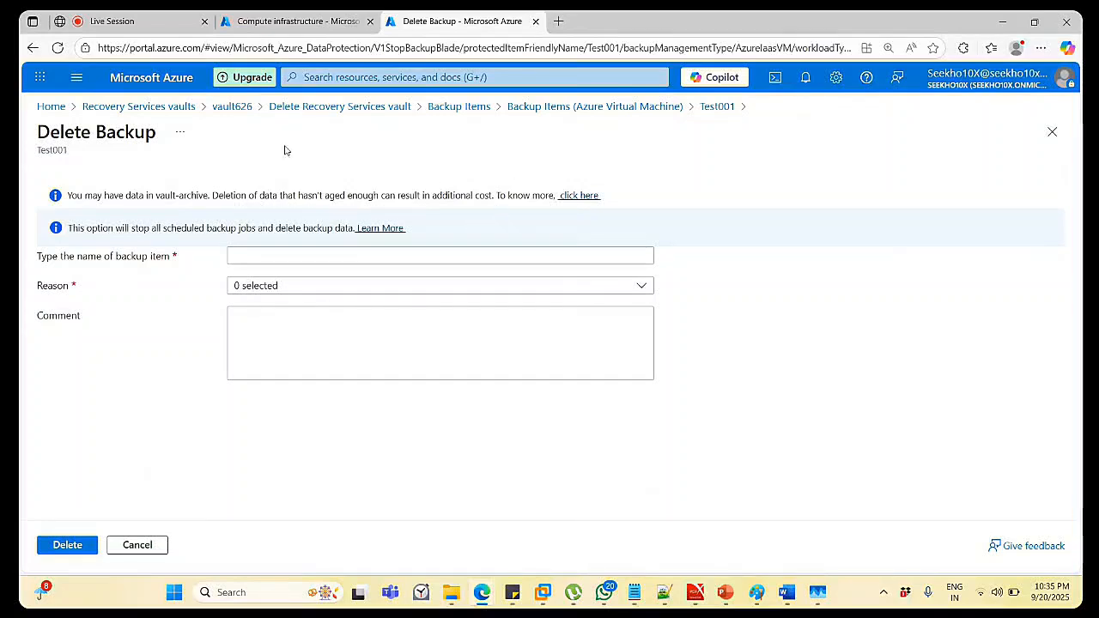
pyautogui.doubleClick(61, 150)
pyautogui.hotkey('ctrl', 'c')
pyautogui.click(257, 253)
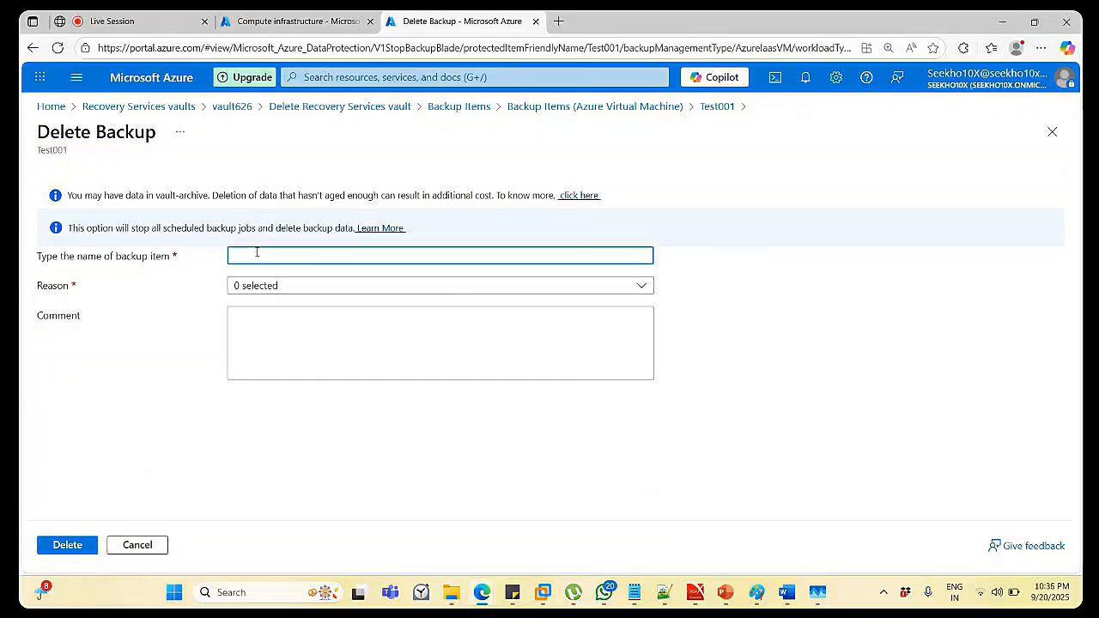
pyautogui.hotkey('ctrl', 'v')
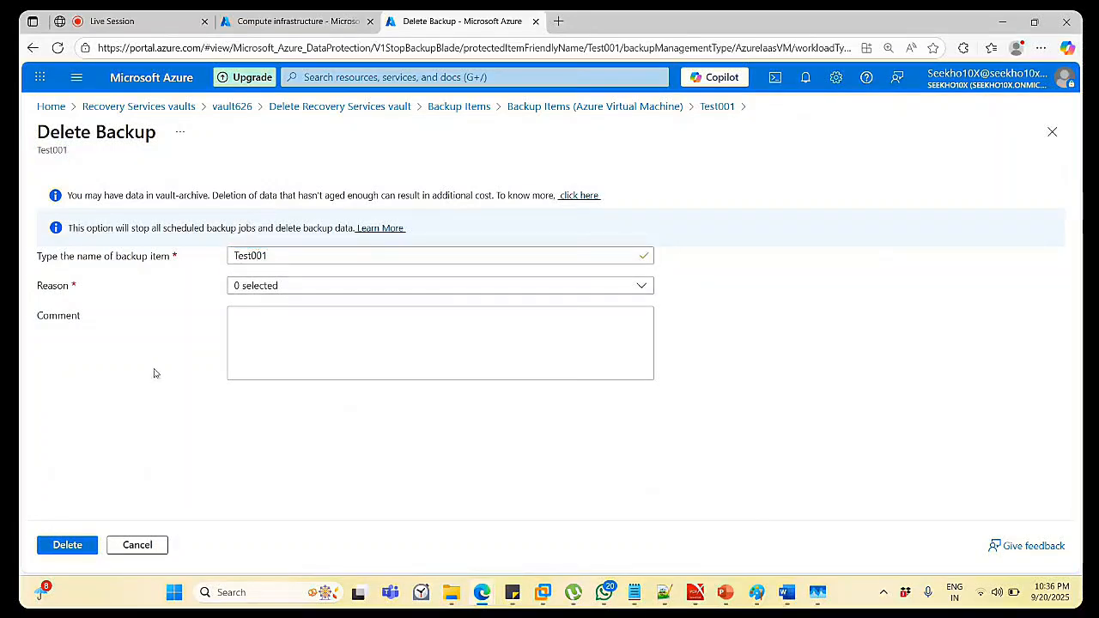
pyautogui.click(255, 286)
pyautogui.scroll(-3, 260, 481)
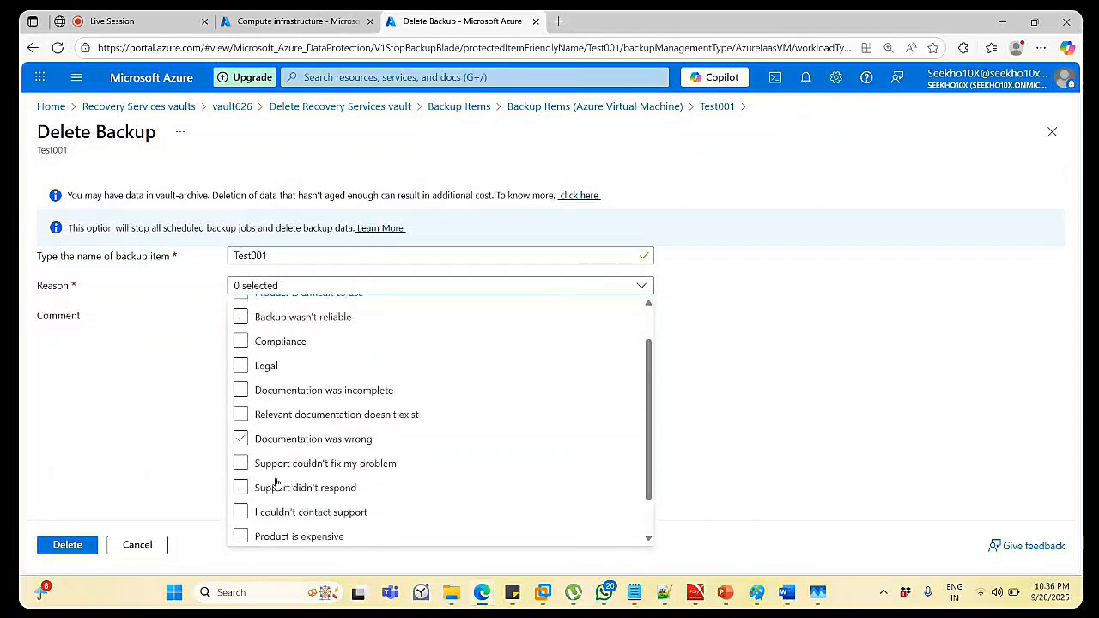
pyautogui.click(242, 535)
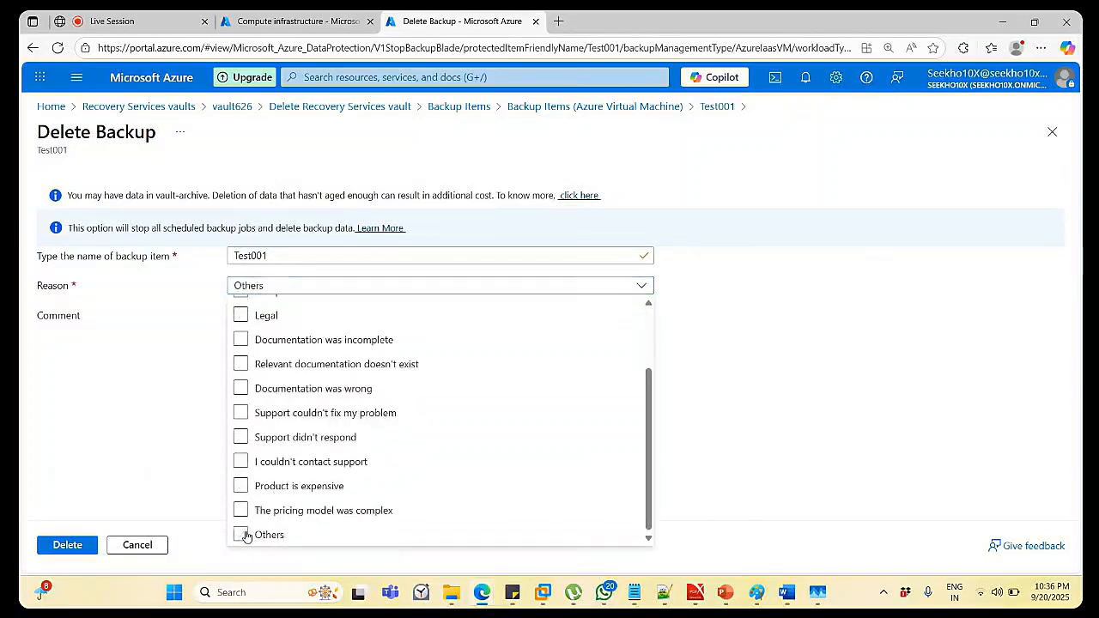
pyautogui.click(767, 346)
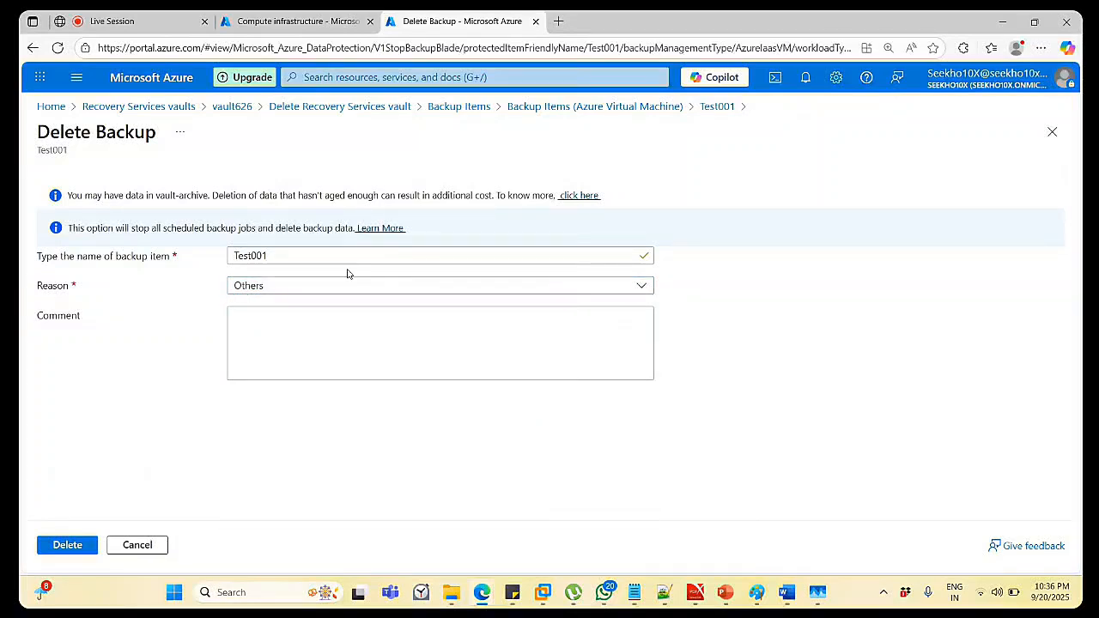
pyautogui.click(56, 546)
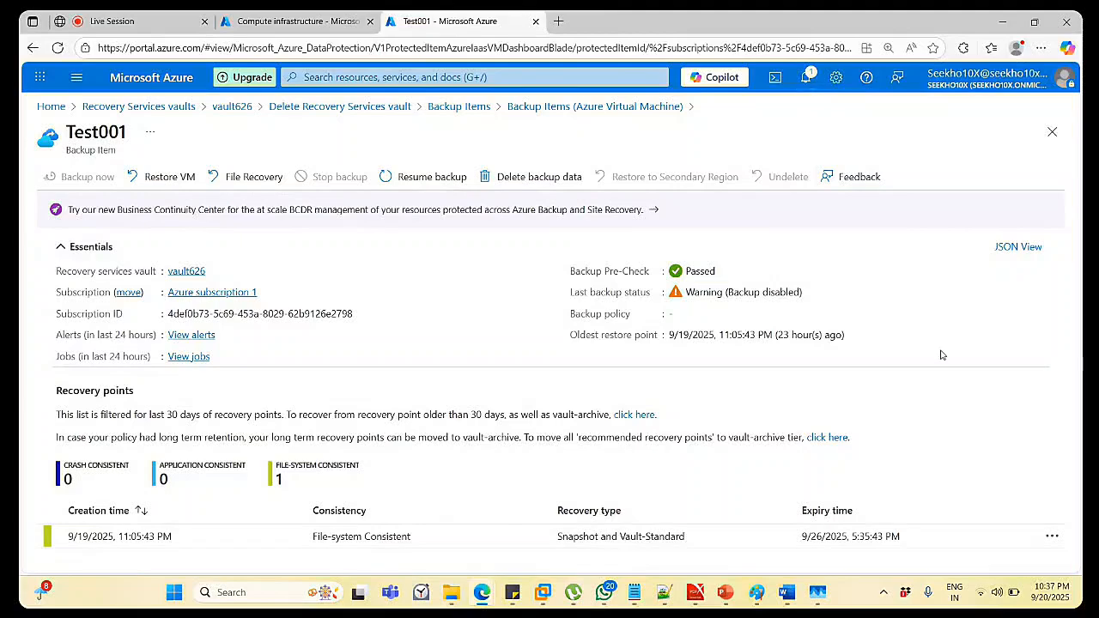
# Check the Test001 deletion result in Notifications, then close the panel.
pyautogui.click(803, 79)
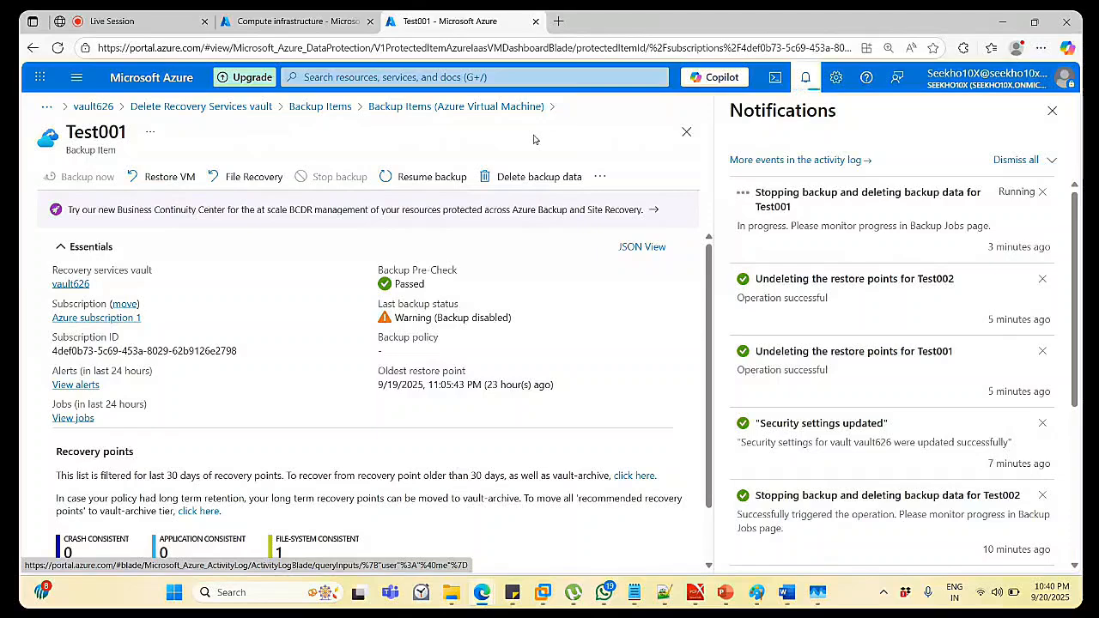
pyautogui.click(1052, 110)
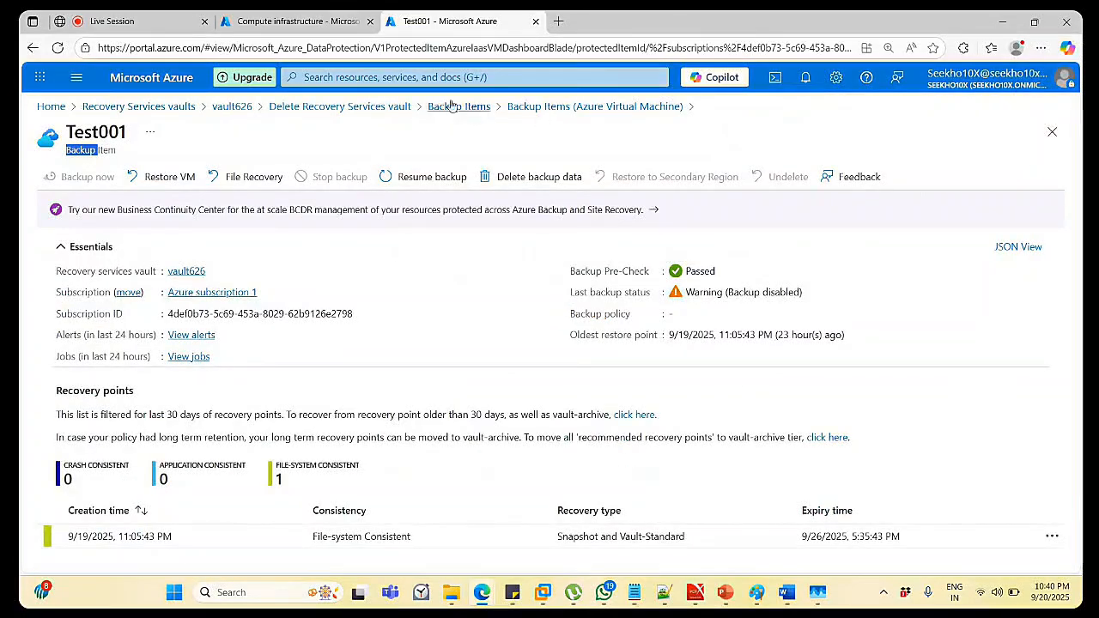
# Open Test002's backup item and delete its backup data, confirming Test002 with reason Others.
pyautogui.click(521, 106)
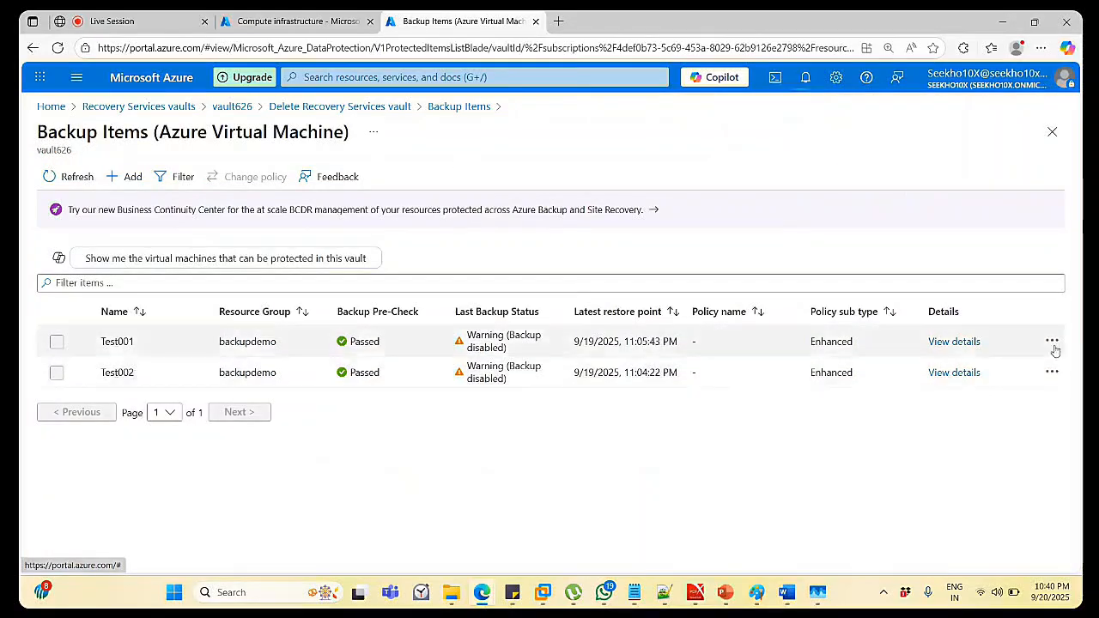
pyautogui.click(956, 376)
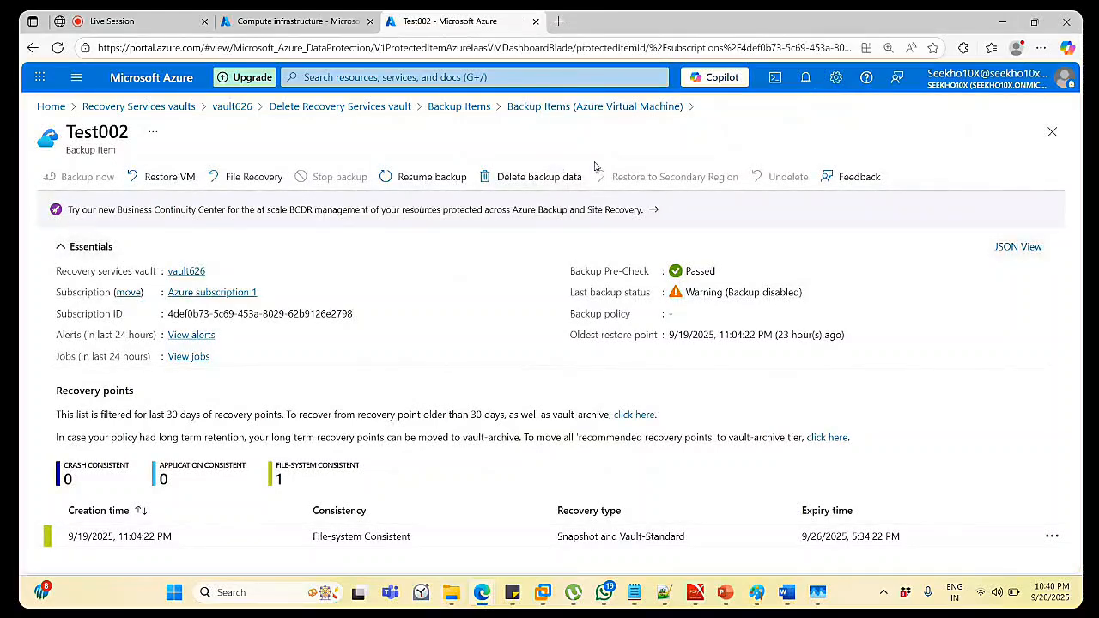
pyautogui.click(565, 178)
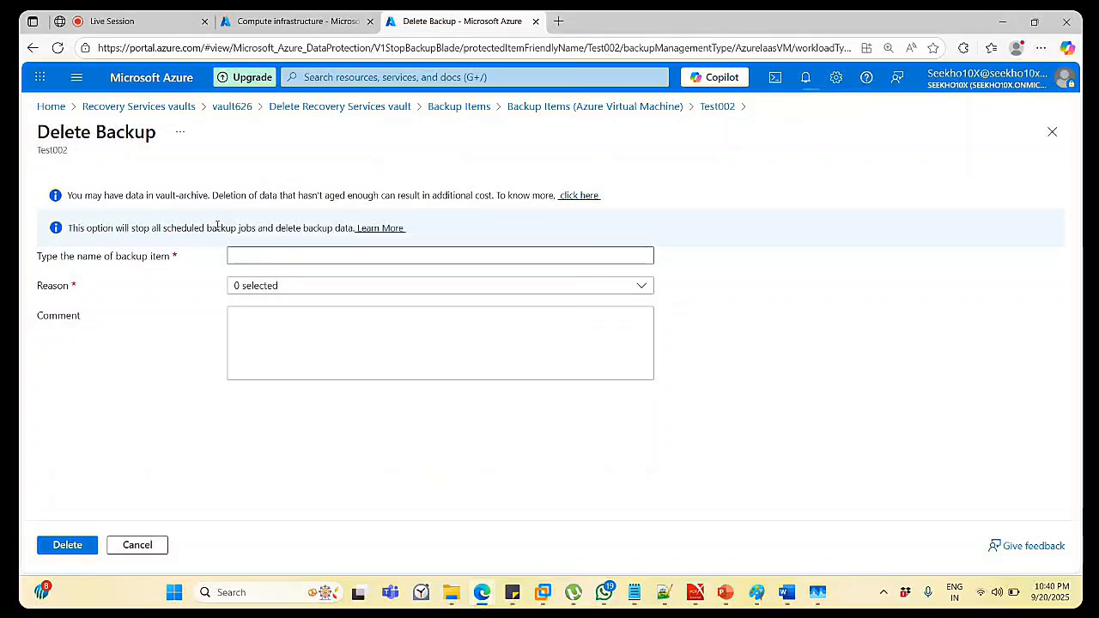
pyautogui.doubleClick(47, 152)
pyautogui.hotkey('ctrl', 'c')
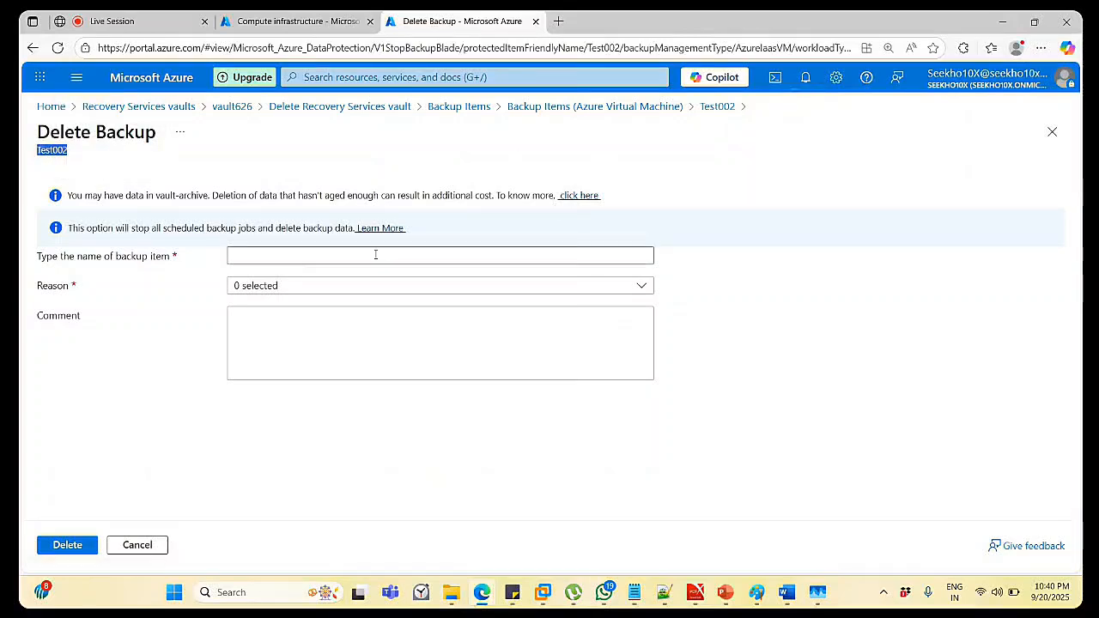
pyautogui.click(243, 250)
pyautogui.hotkey('ctrl', 'v')
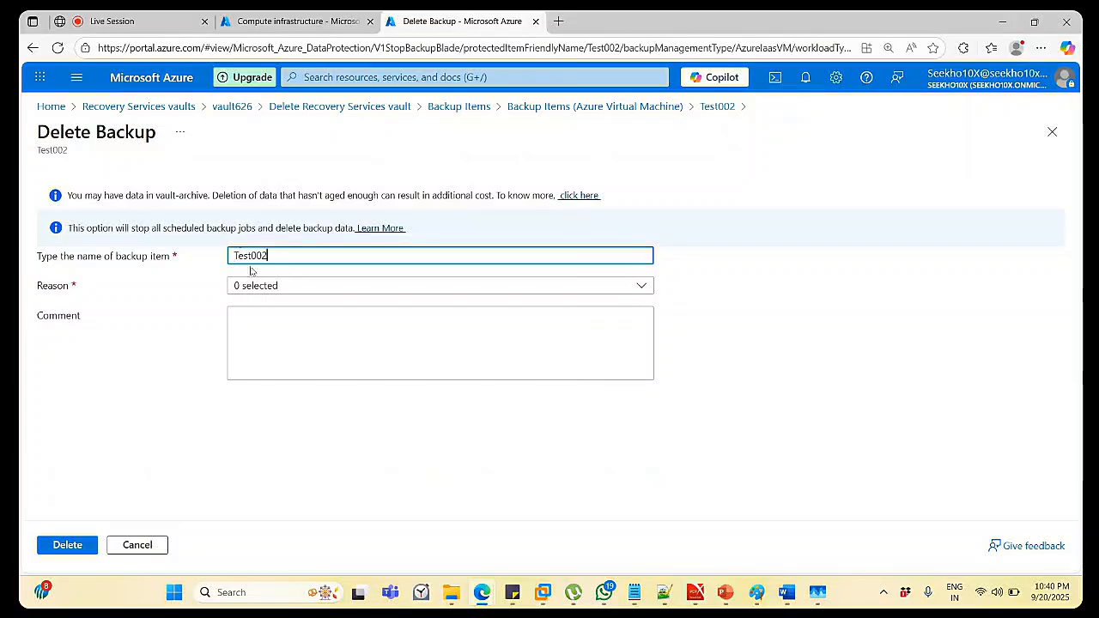
pyautogui.click(277, 287)
pyautogui.scroll(-2, 240, 430)
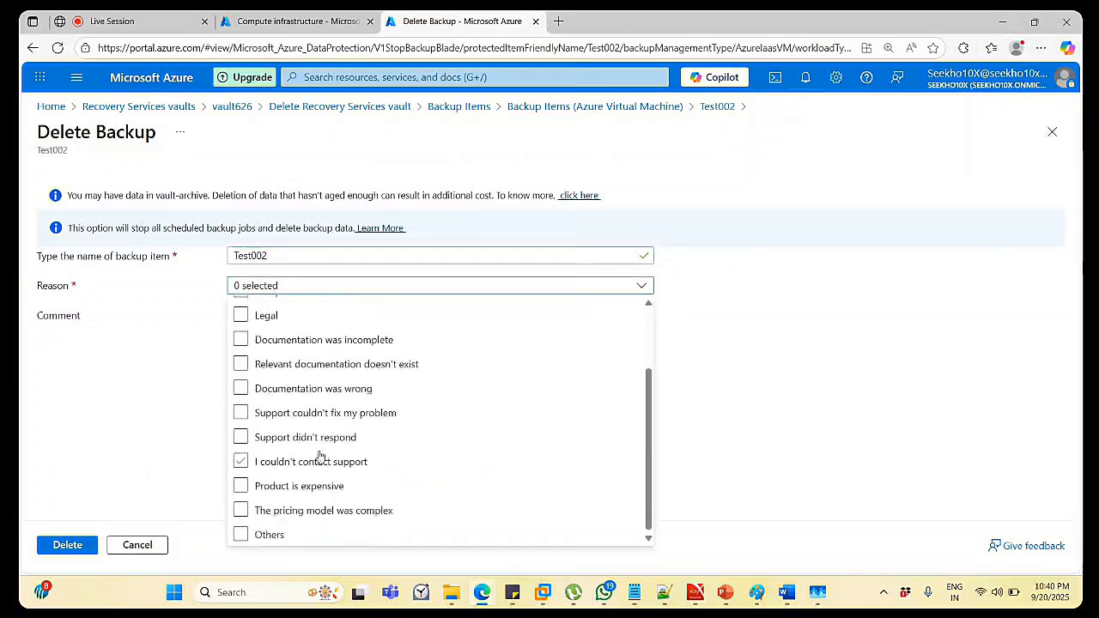
pyautogui.click(241, 535)
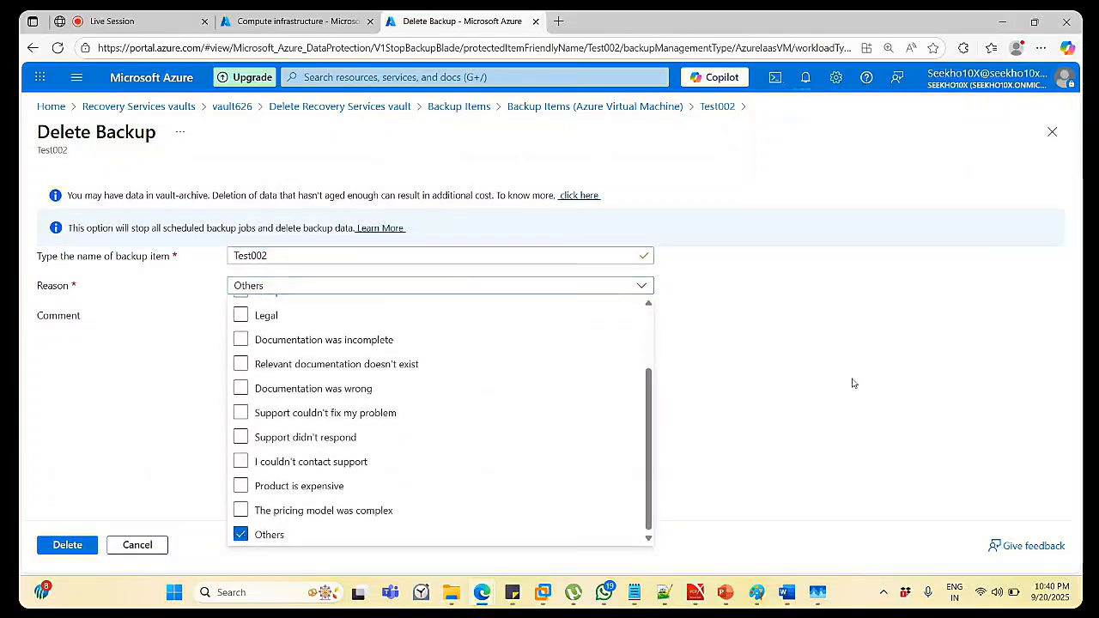
pyautogui.click(885, 355)
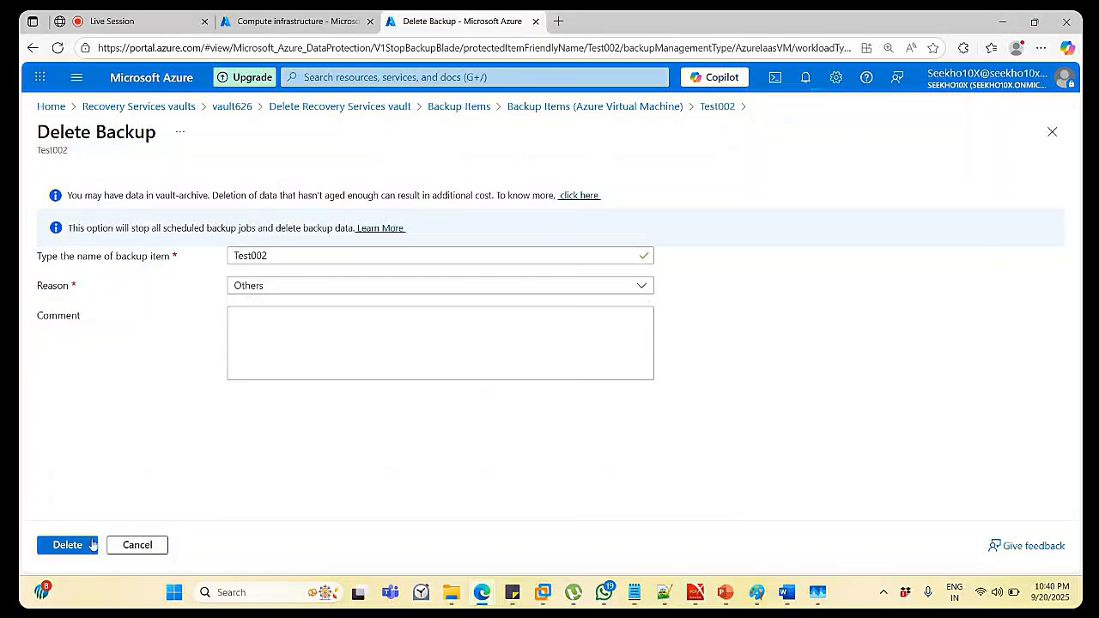
pyautogui.click(86, 548)
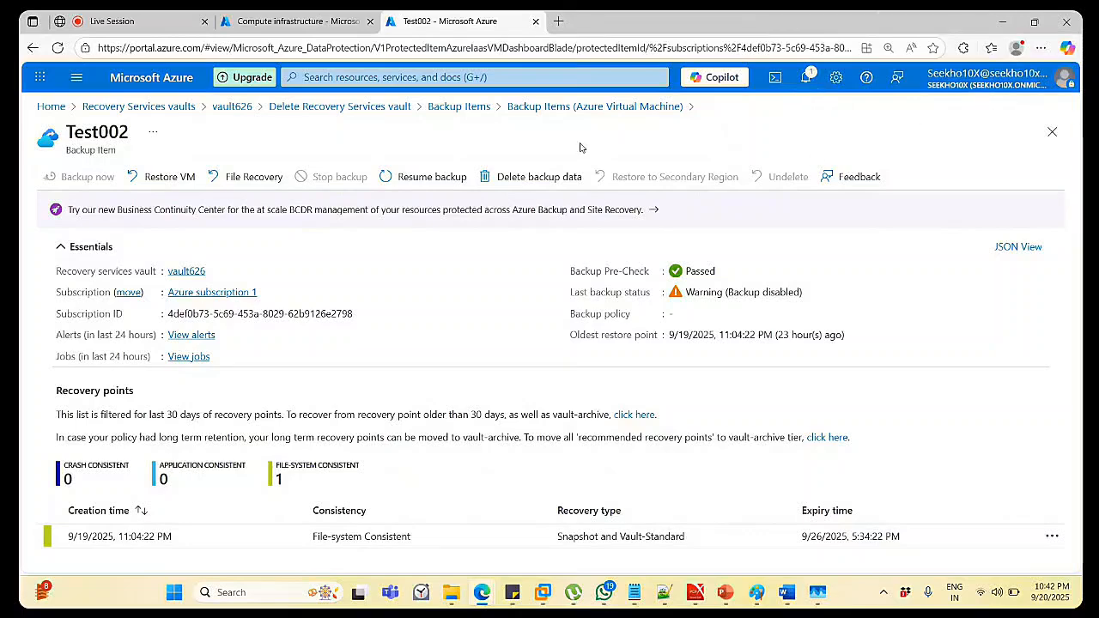
# Return to vault626's VM backup items and refresh so only Test002 remains.
pyautogui.click(556, 110)
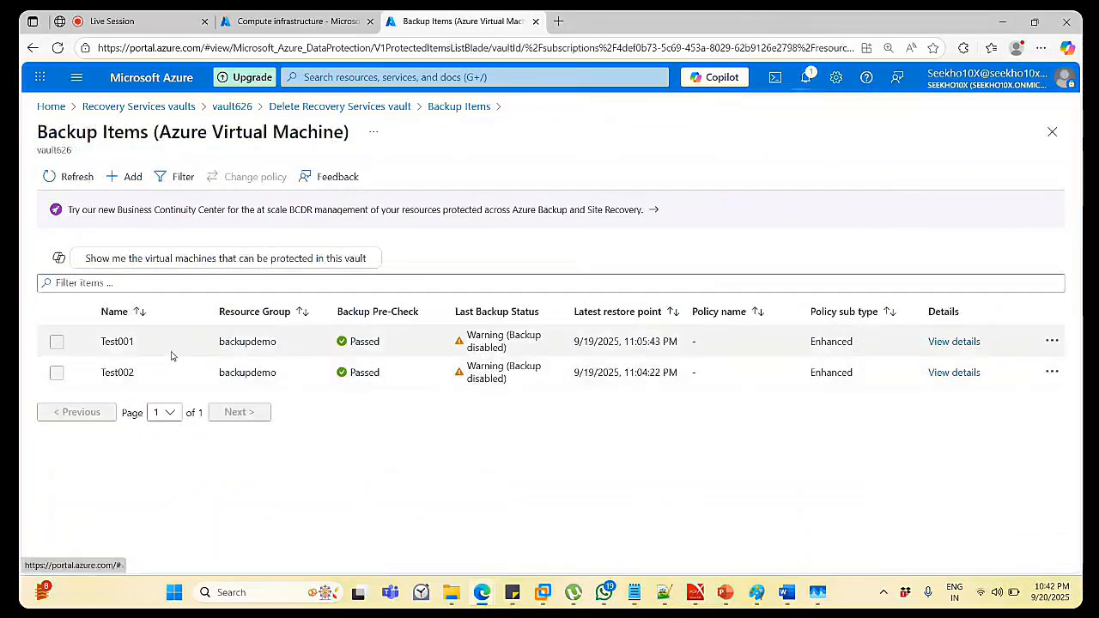
pyautogui.click(74, 177)
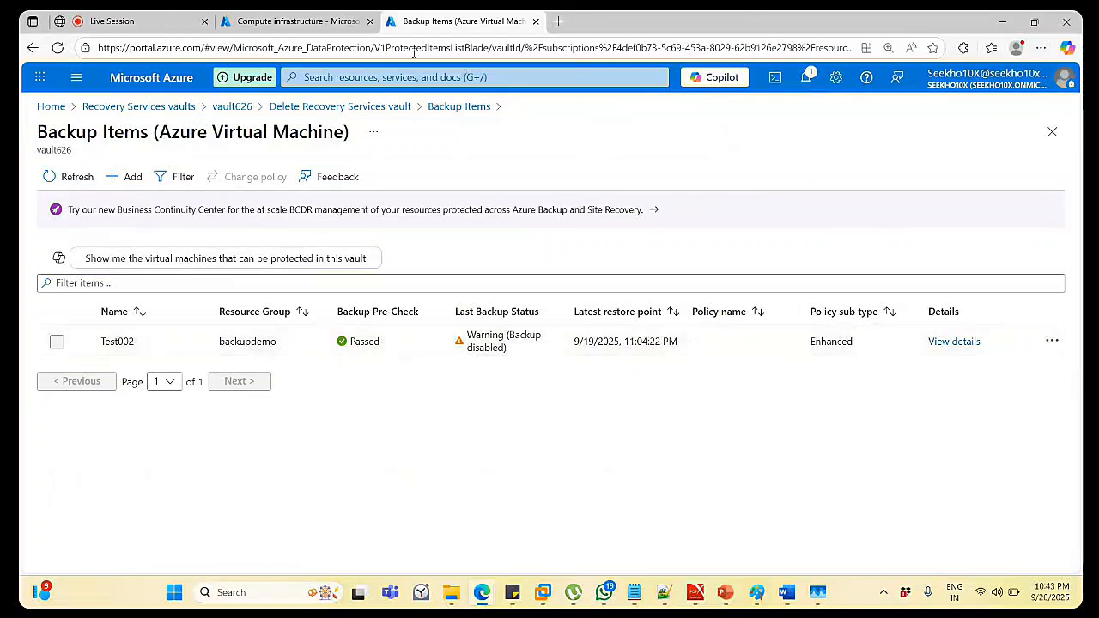
# In a duplicate tab, go from Home to Recovery Services vaults and open vault626.
pyautogui.rightClick(462, 15)
pyautogui.press('Escape')
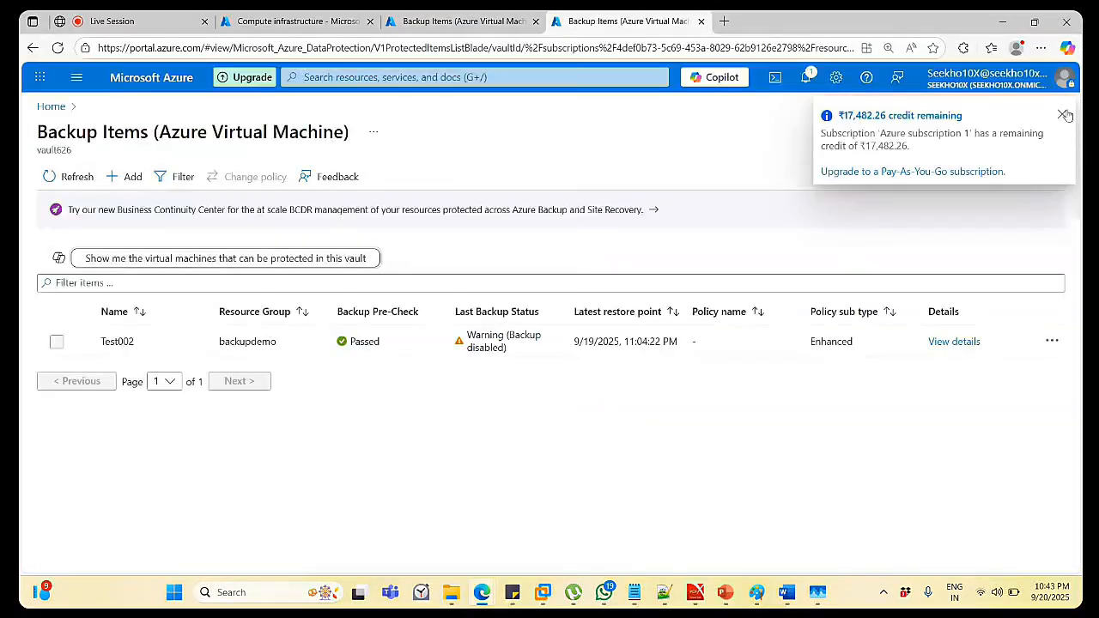
pyautogui.click(1064, 115)
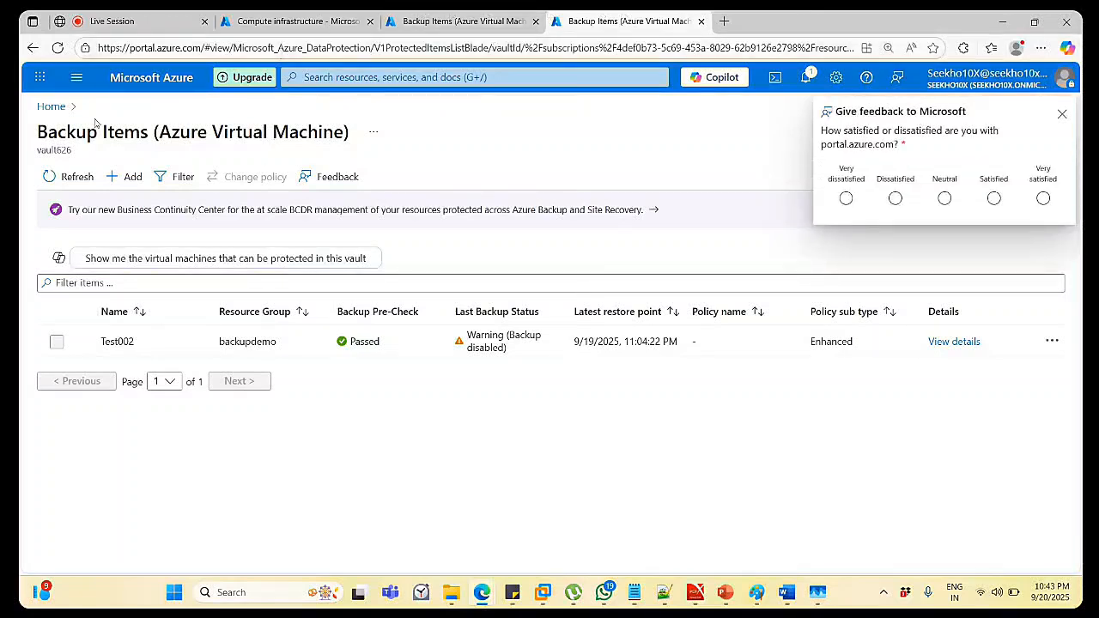
pyautogui.click(52, 107)
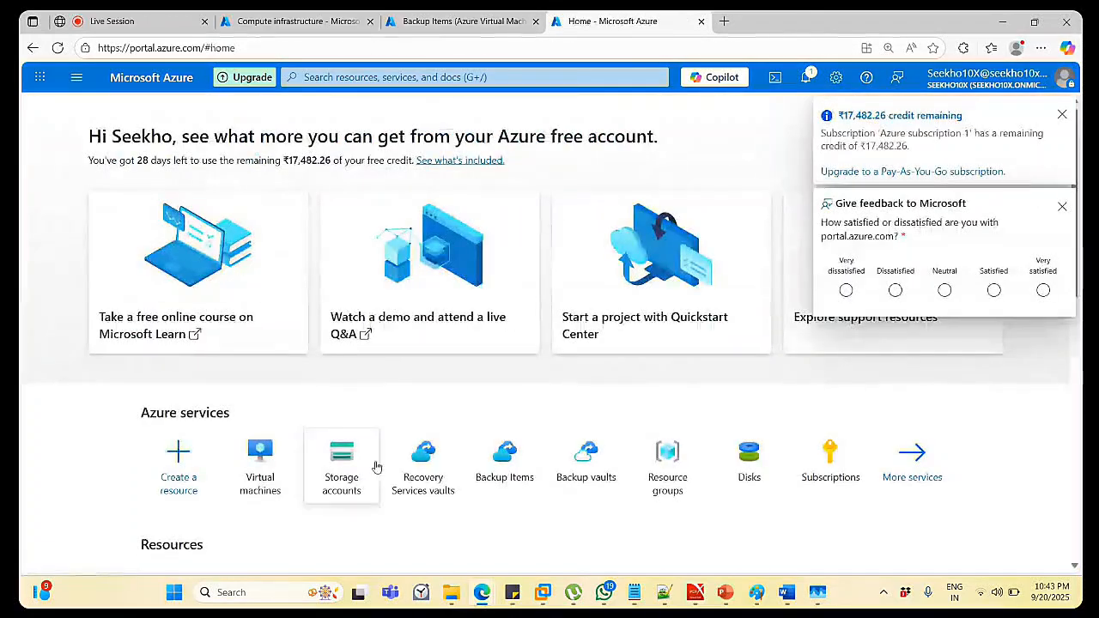
pyautogui.click(425, 486)
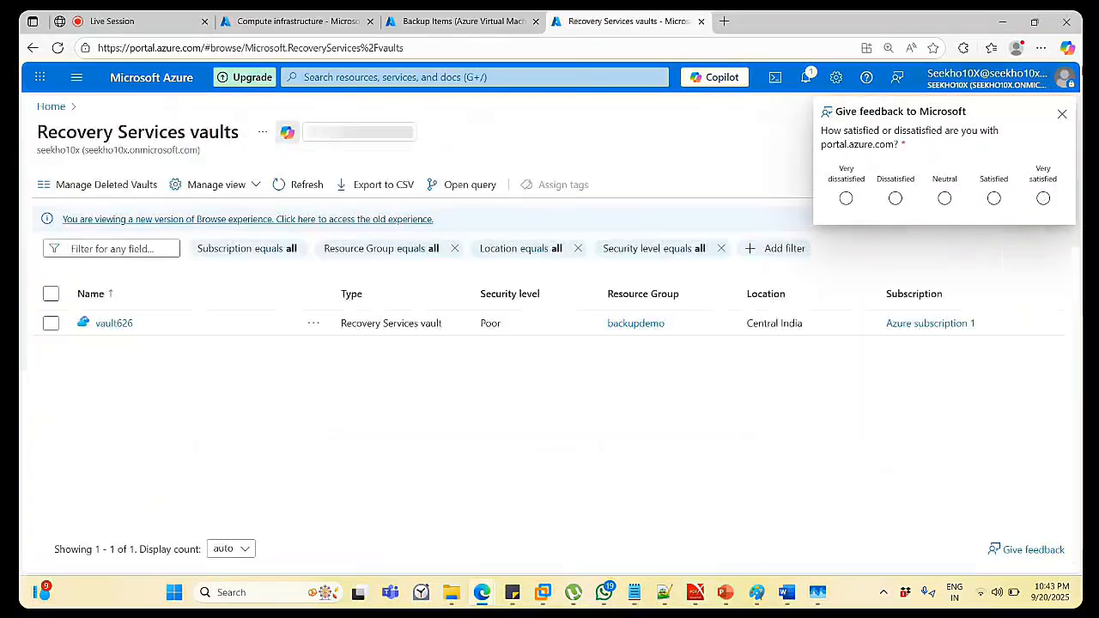
pyautogui.click(1061, 117)
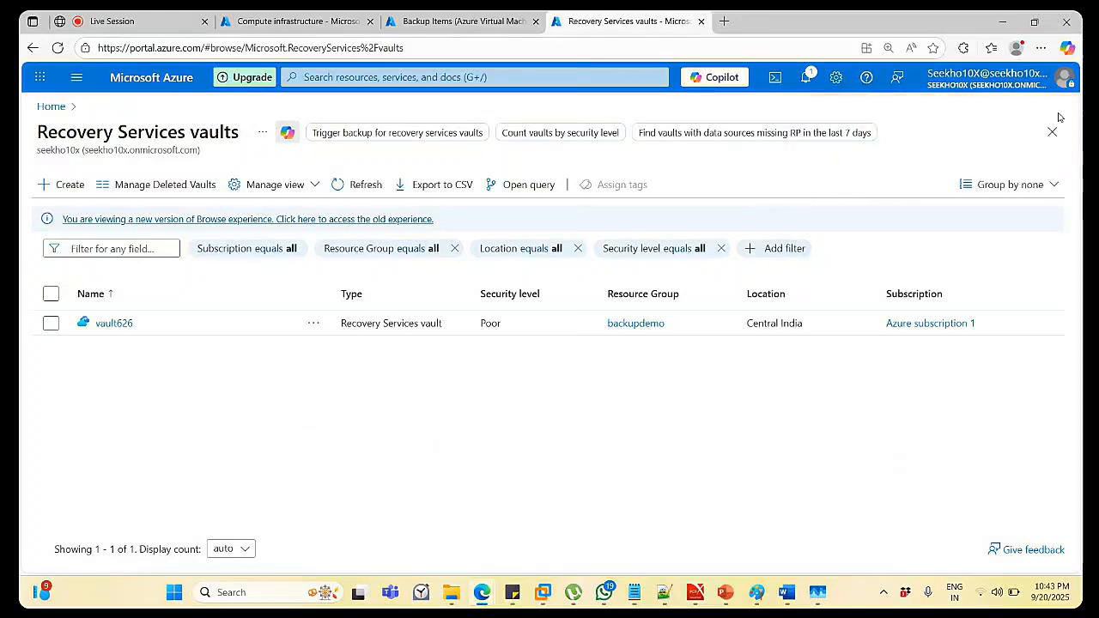
pyautogui.click(118, 324)
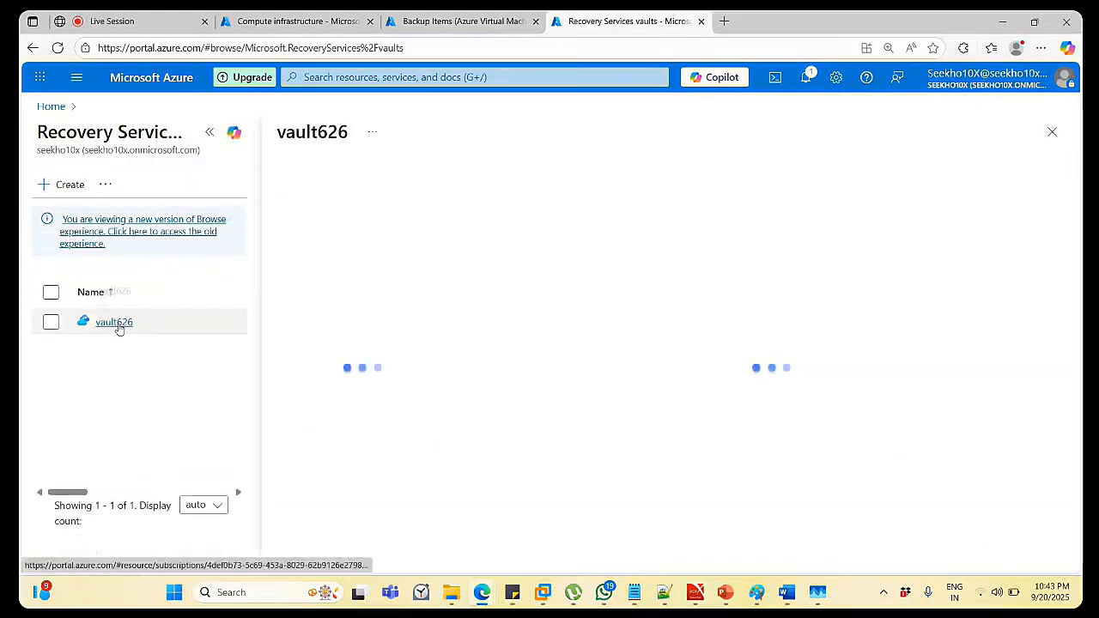
# Start deleting vault626 and tick 'I wish to permanently delete the vault.'.
pyautogui.click(819, 180)
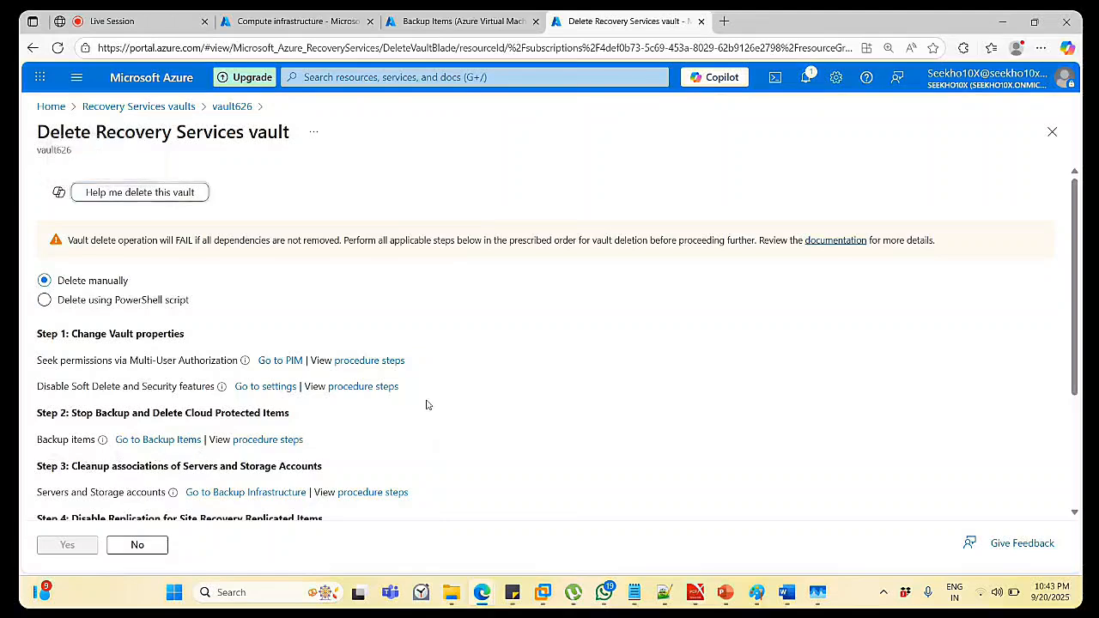
pyautogui.scroll(-2, 412, 408)
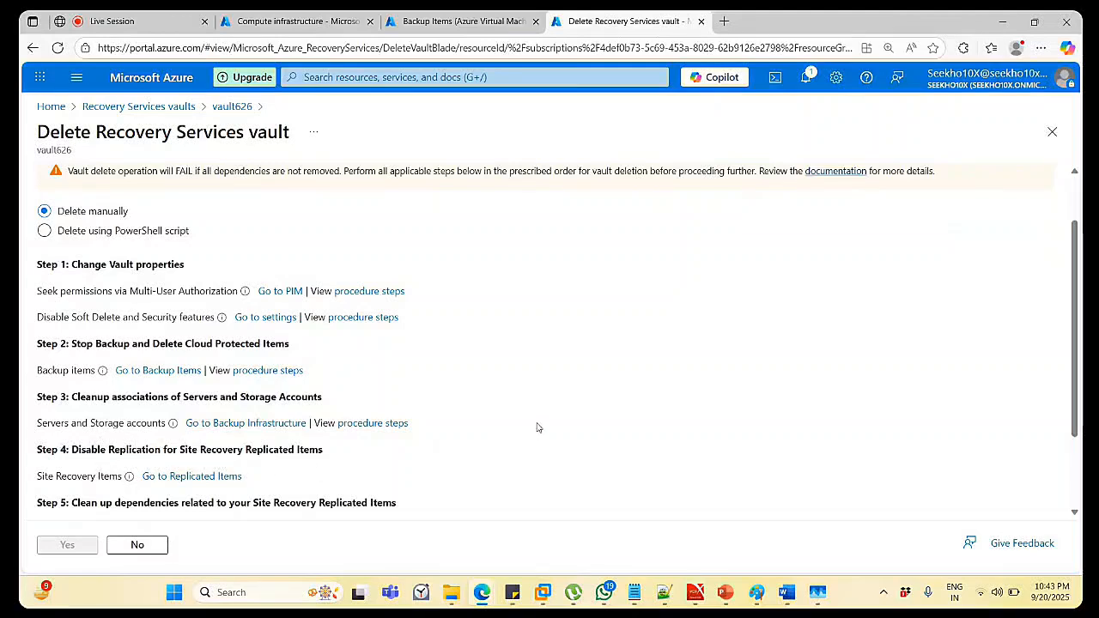
pyautogui.scroll(-2, 538, 427)
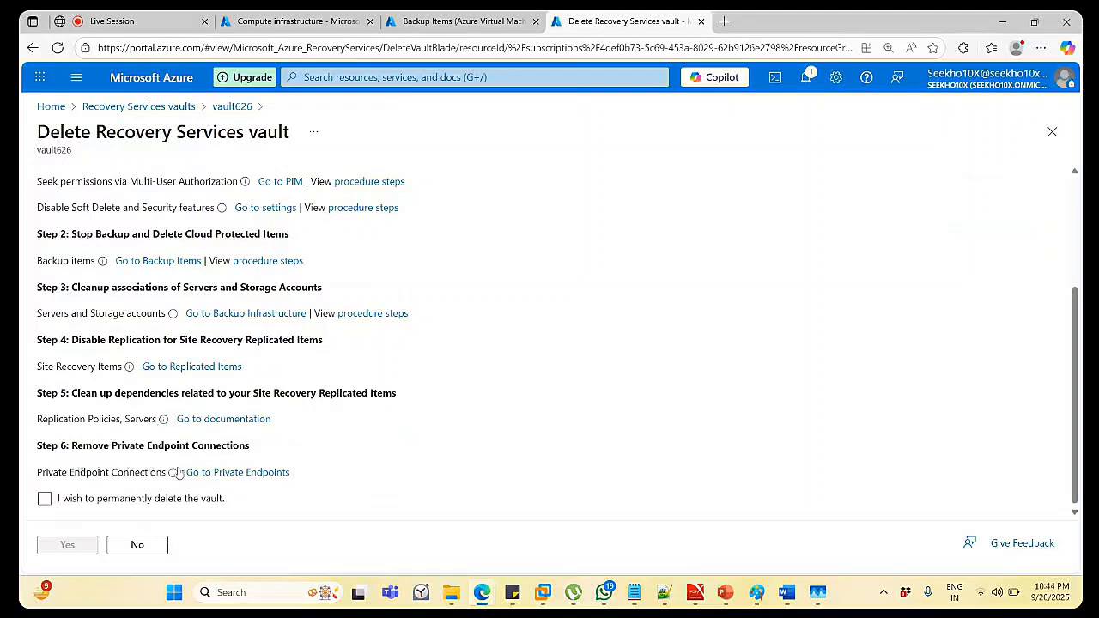
pyautogui.click(184, 499)
pyautogui.click(184, 499)
pyautogui.click(44, 500)
pyautogui.click(44, 504)
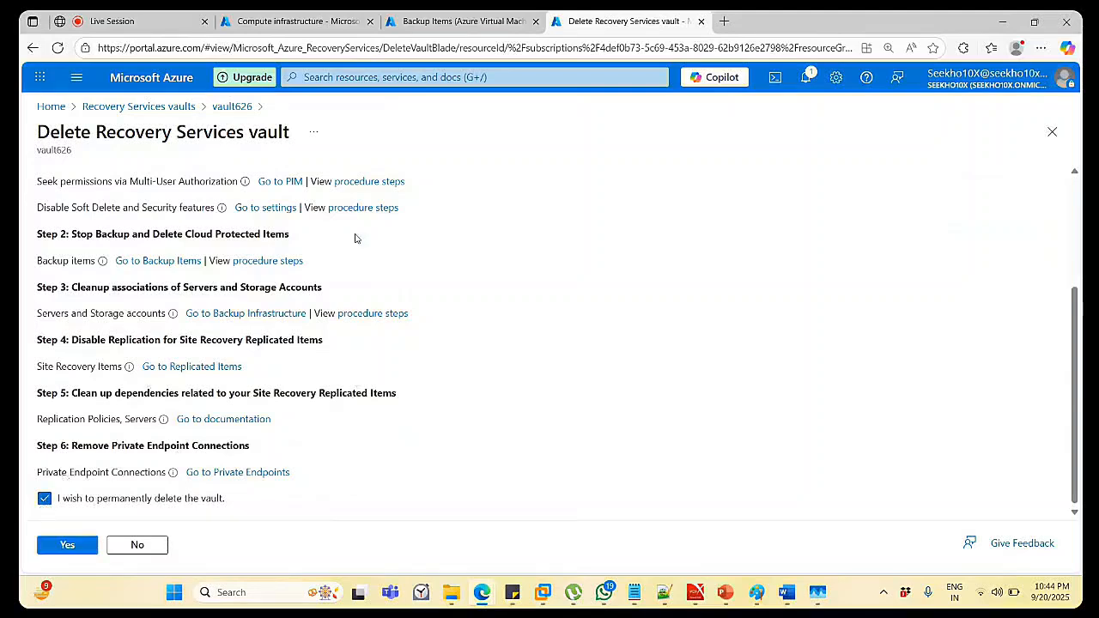
pyautogui.click(494, 22)
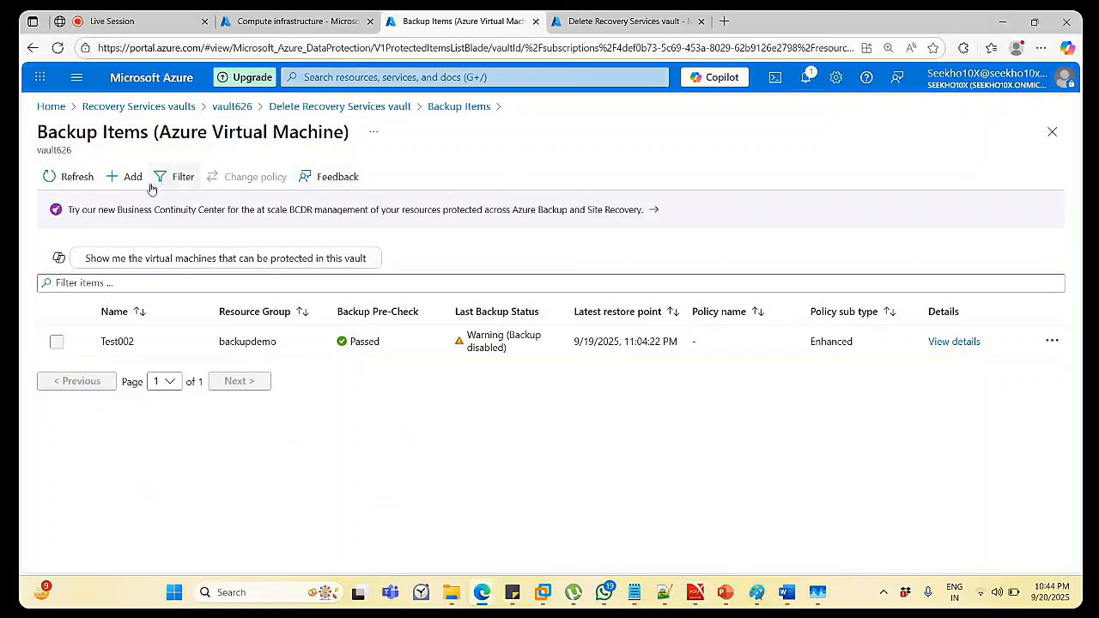
# Refresh the VM backup items list and check the deletion-progress notifications.
pyautogui.click(70, 189)
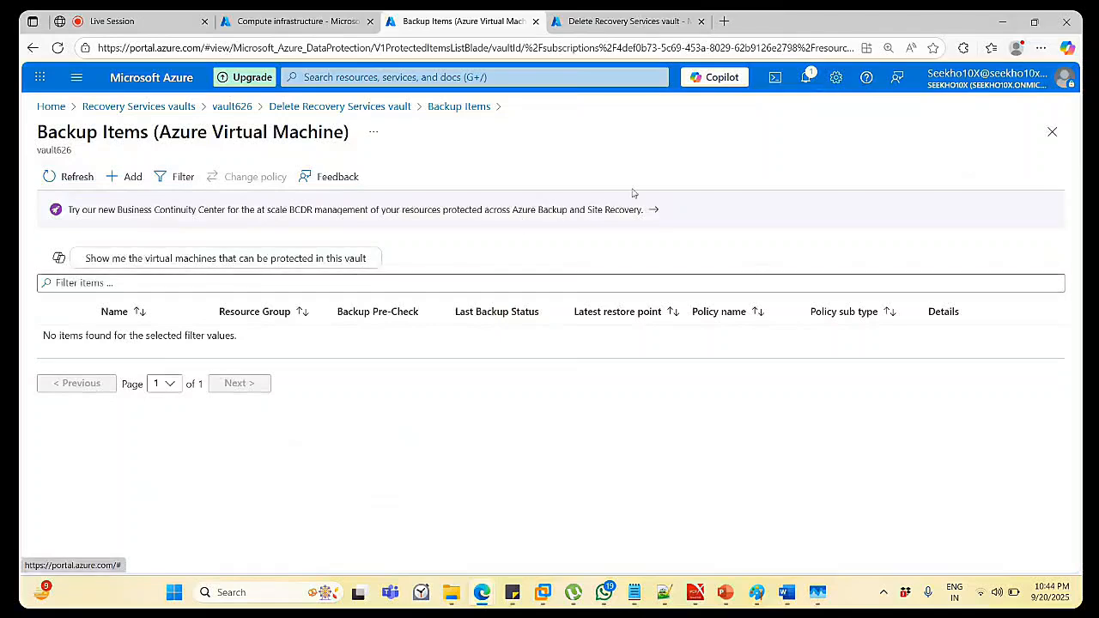
pyautogui.click(804, 78)
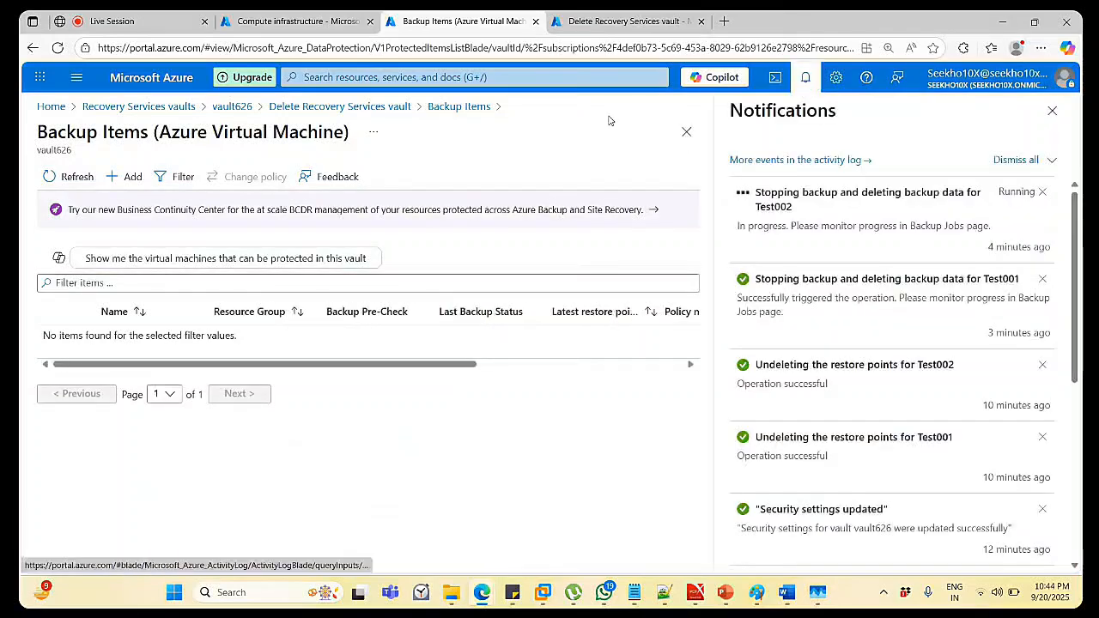
pyautogui.click(1052, 110)
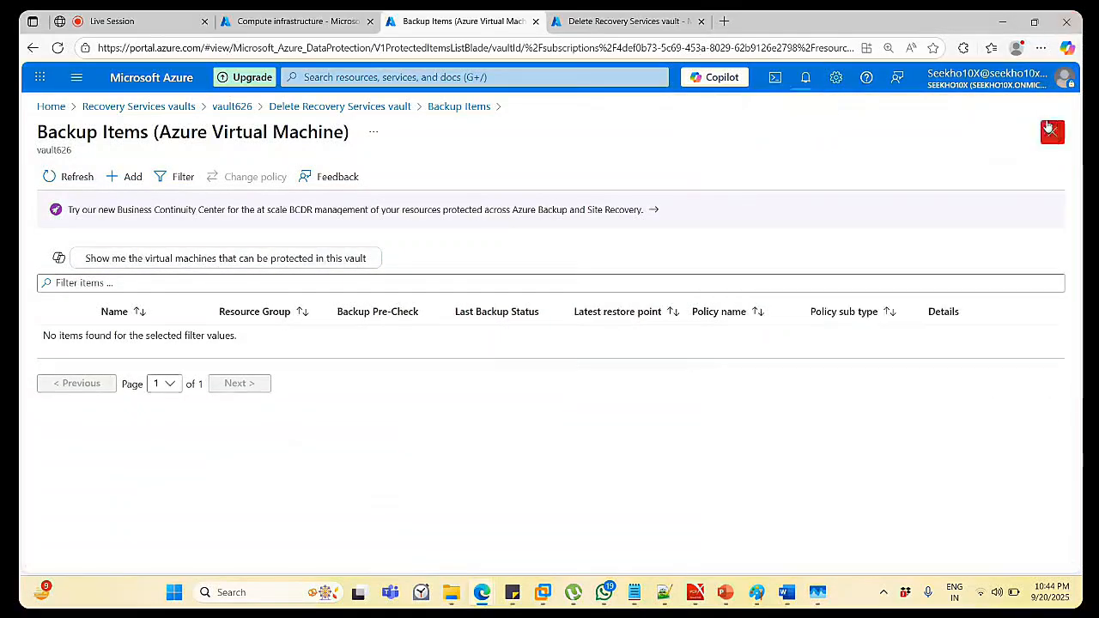
pyautogui.click(51, 181)
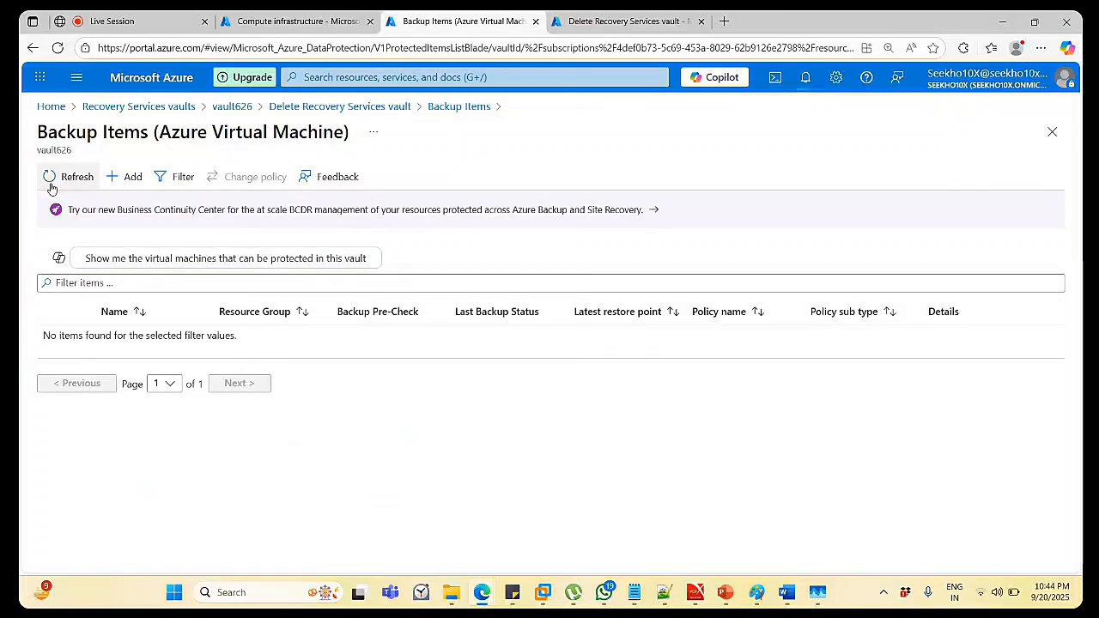
# Refresh vault626's Backup Items summary to show 0 Azure Virtual Machine items.
pyautogui.click(437, 108)
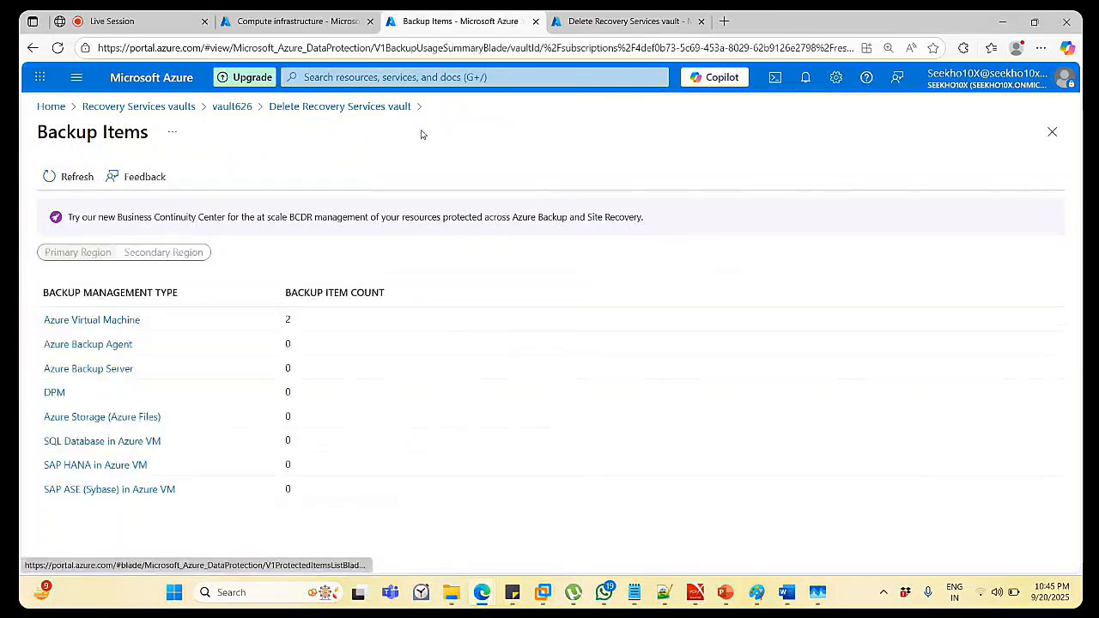
pyautogui.click(73, 176)
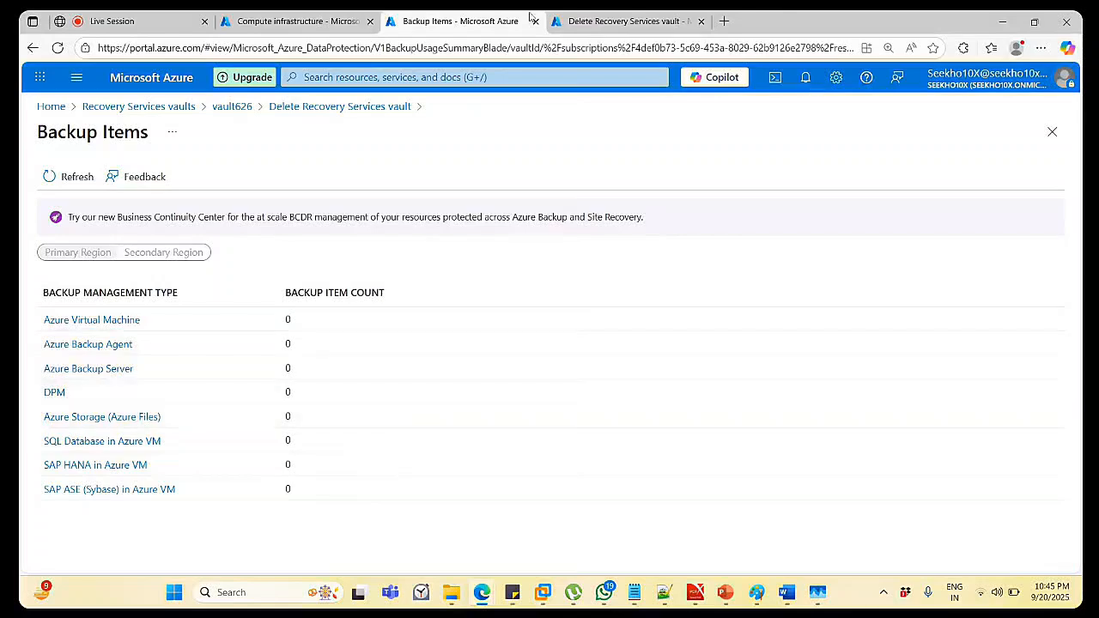
pyautogui.click(606, 18)
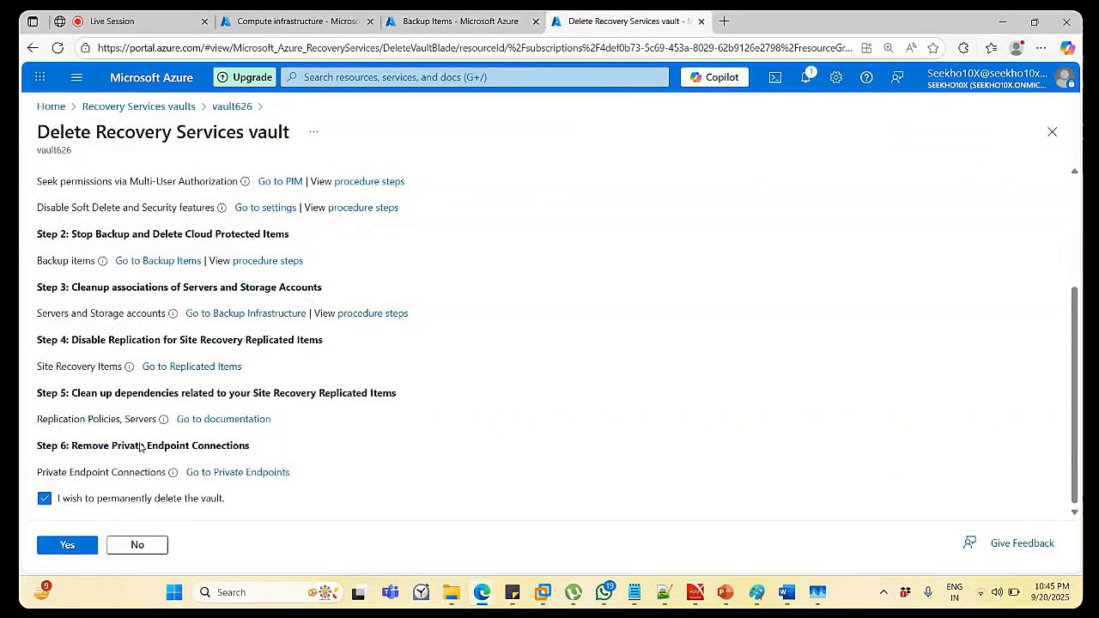
# Confirm with Yes to permanently delete vault626.
pyautogui.click(54, 550)
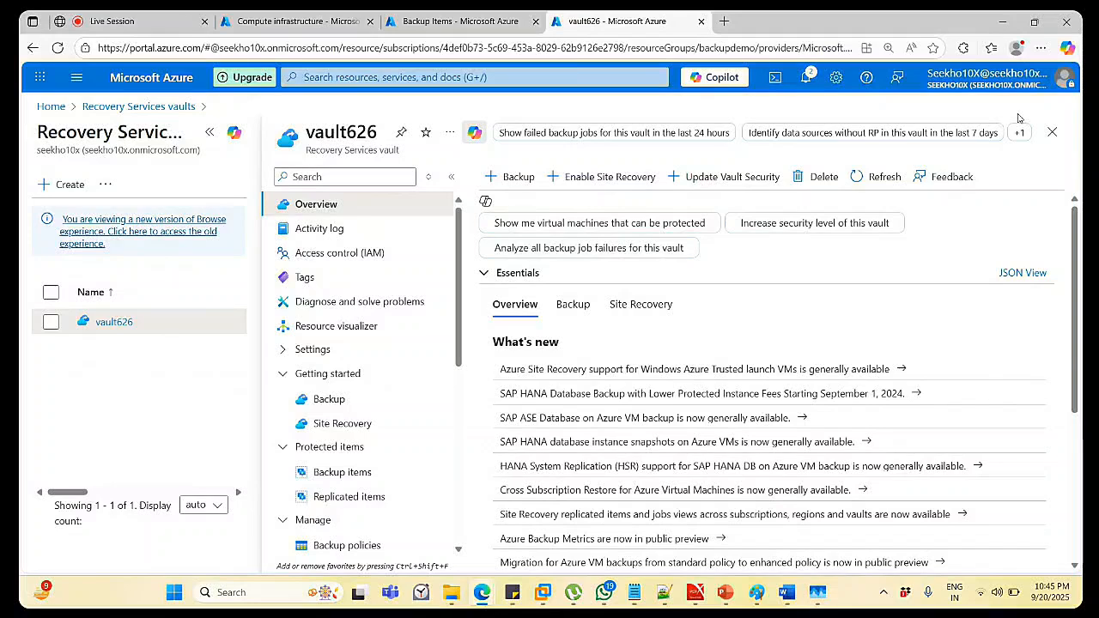
# Check notifications for vault626's successful deletion and close the vault blade.
pyautogui.click(806, 78)
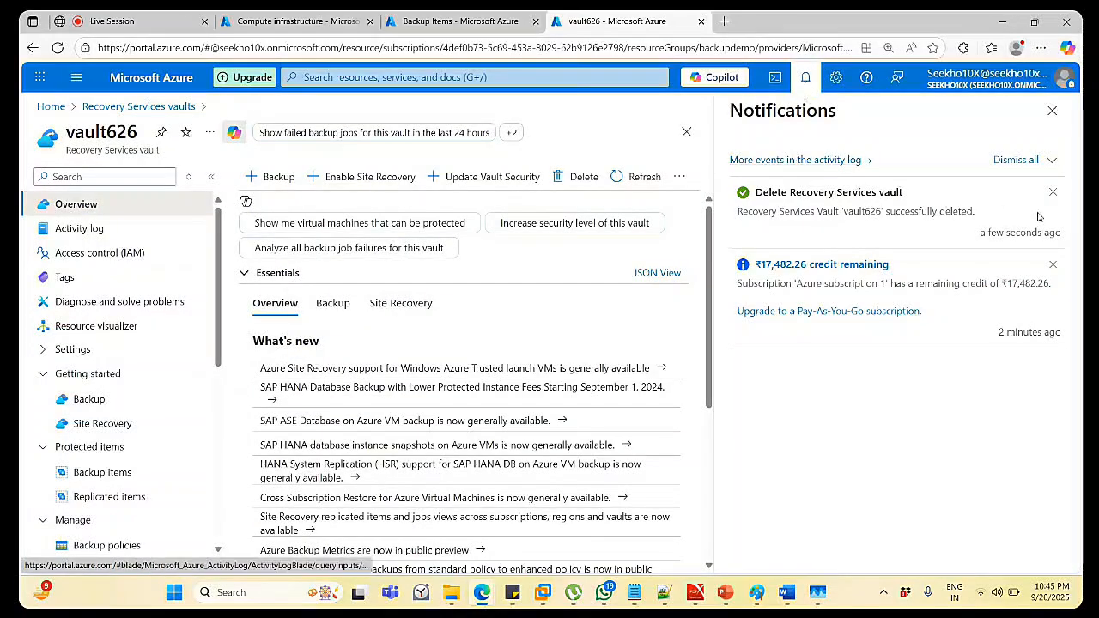
pyautogui.click(1053, 113)
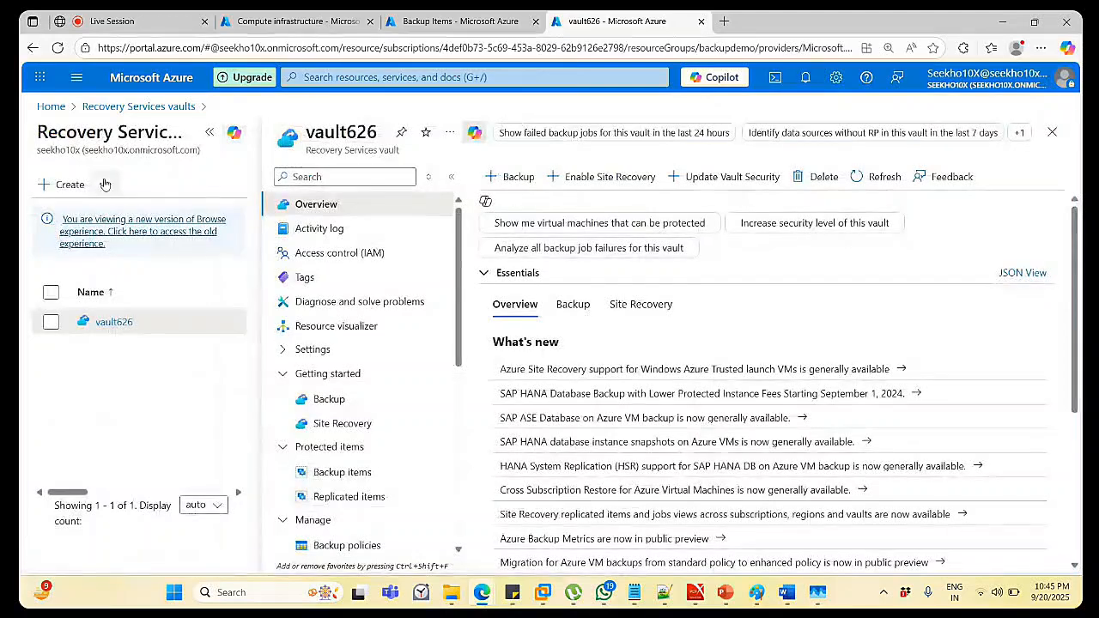
pyautogui.click(1053, 131)
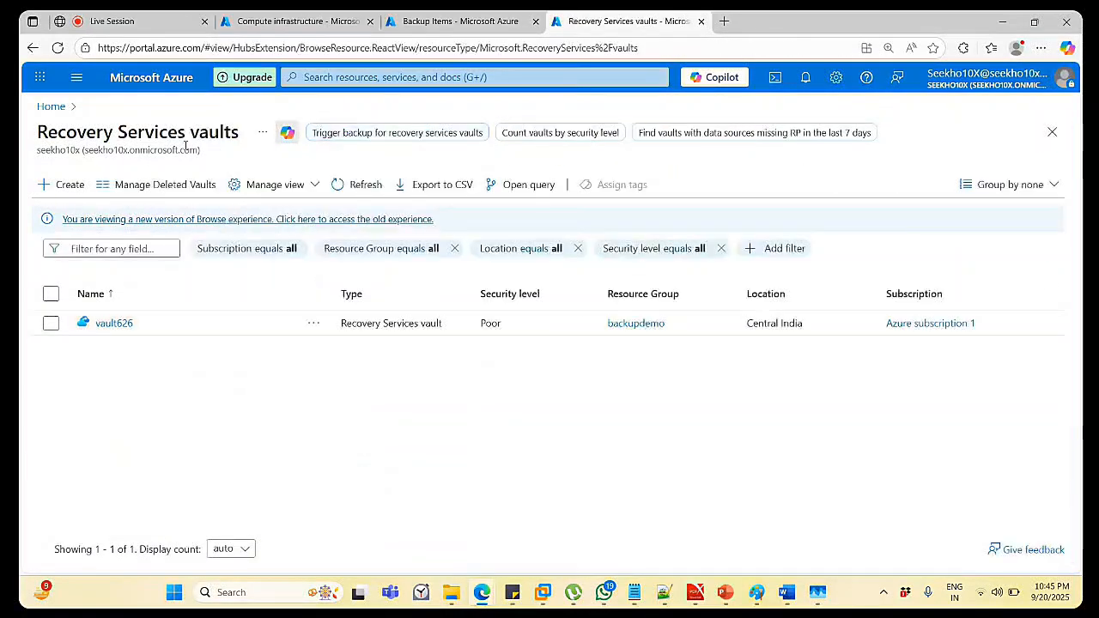
# Refresh the vaults list, then refresh the Backup Items summary so every count is 0.
pyautogui.click(361, 189)
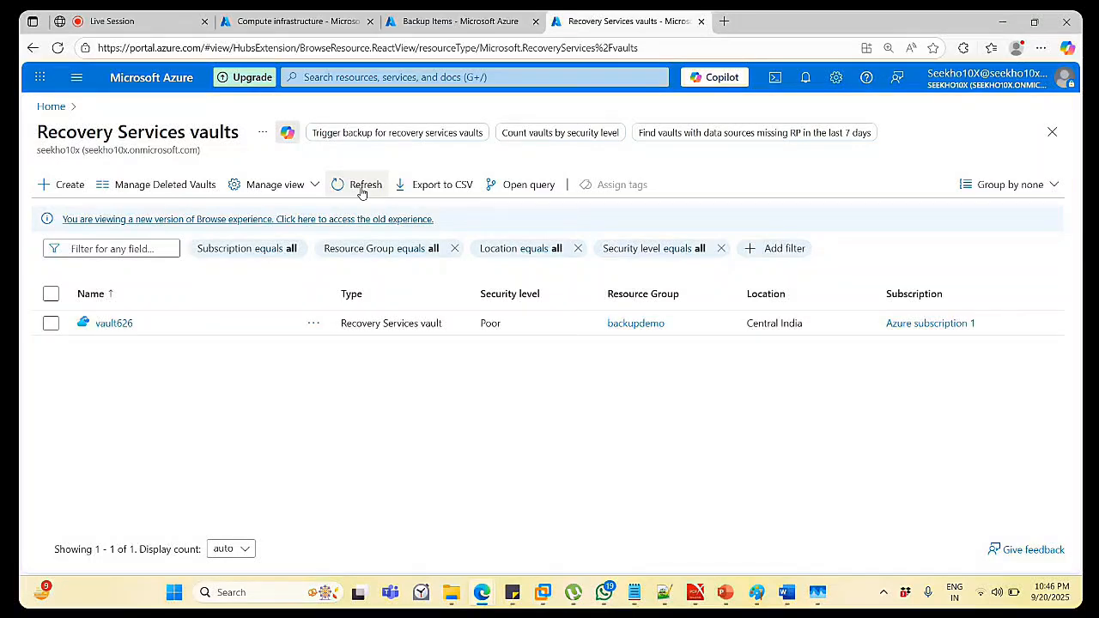
pyautogui.click(361, 189)
pyautogui.click(353, 191)
pyautogui.click(505, 23)
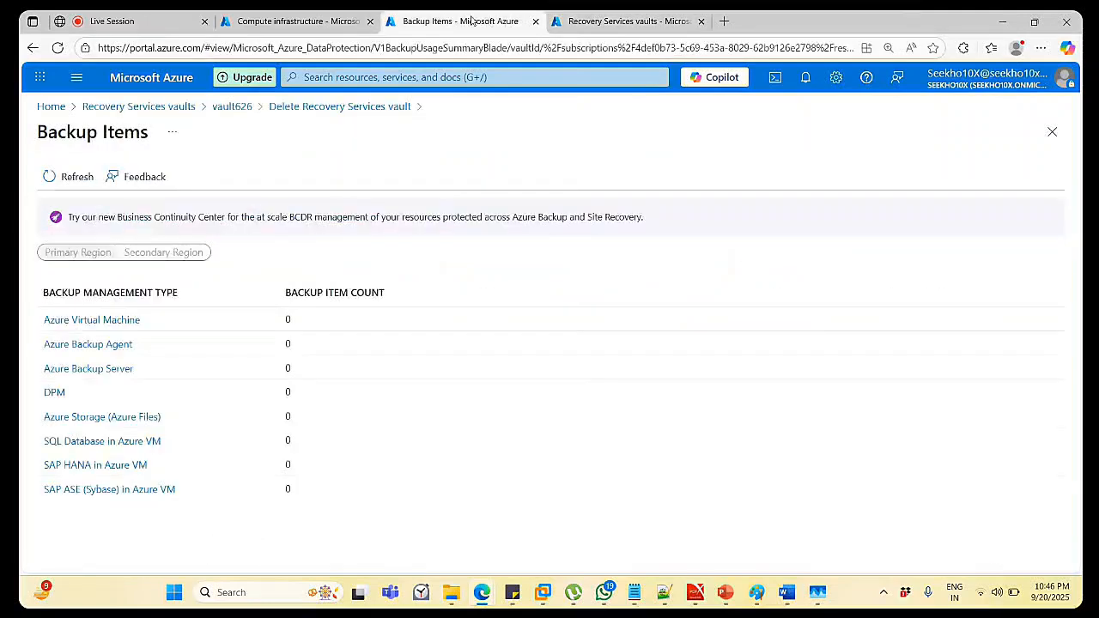
pyautogui.click(81, 177)
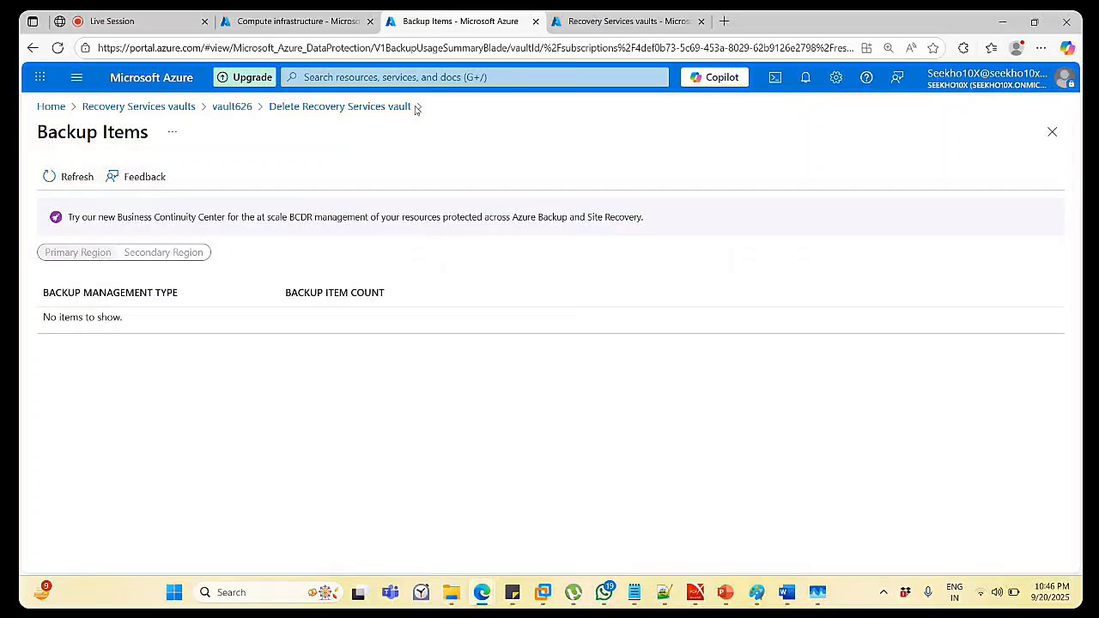
# Step back through vault626's deletion, overview and Backup pages, then close the vault blade.
pyautogui.click(288, 106)
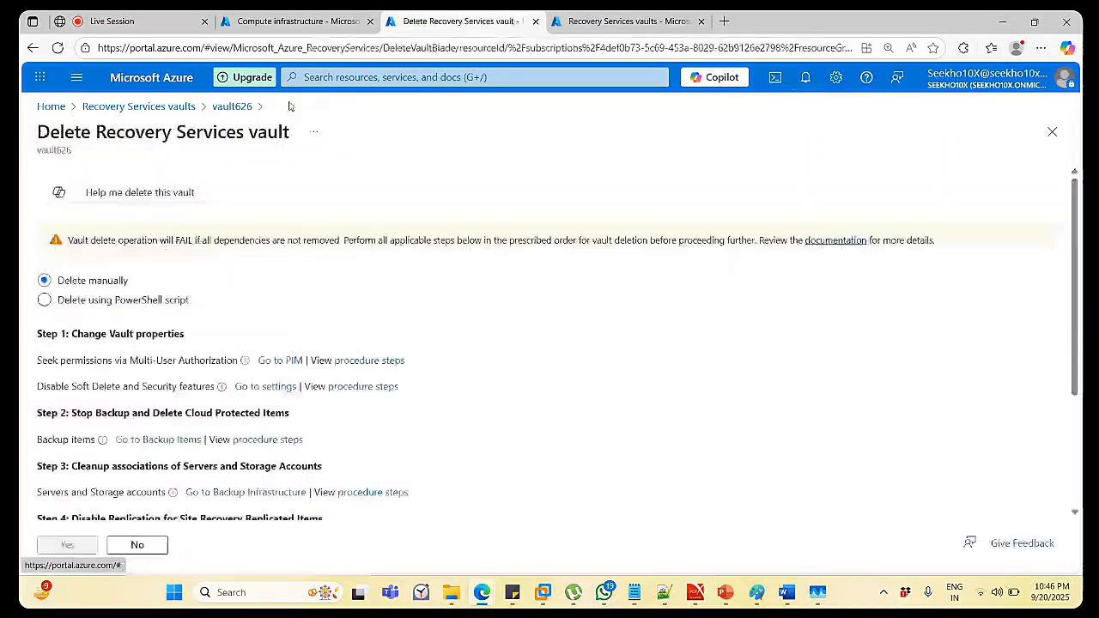
pyautogui.click(233, 106)
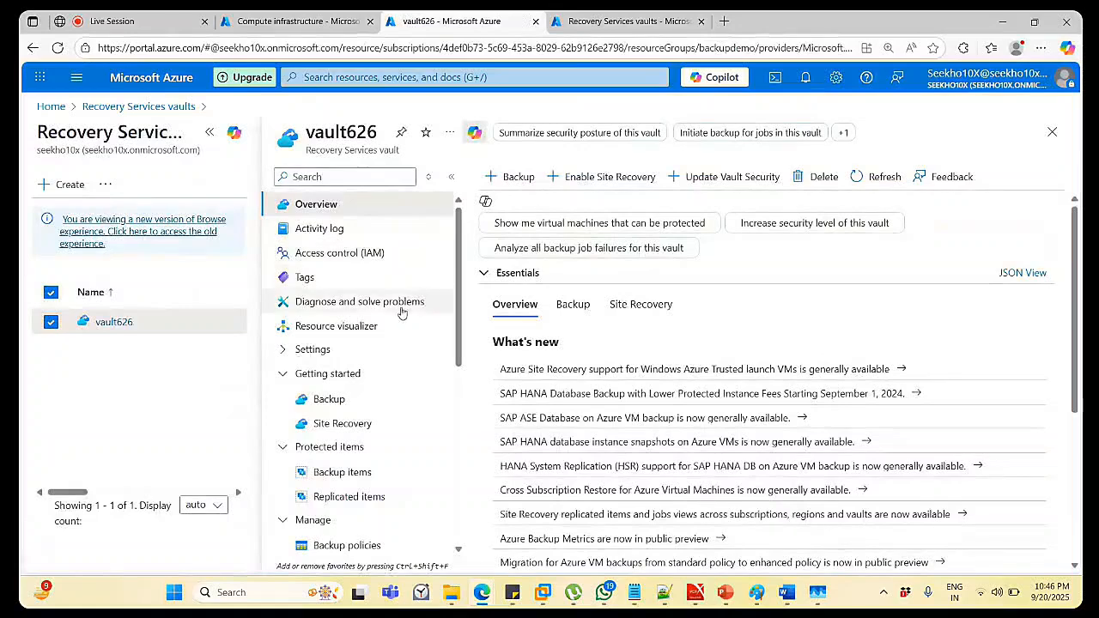
pyautogui.click(358, 407)
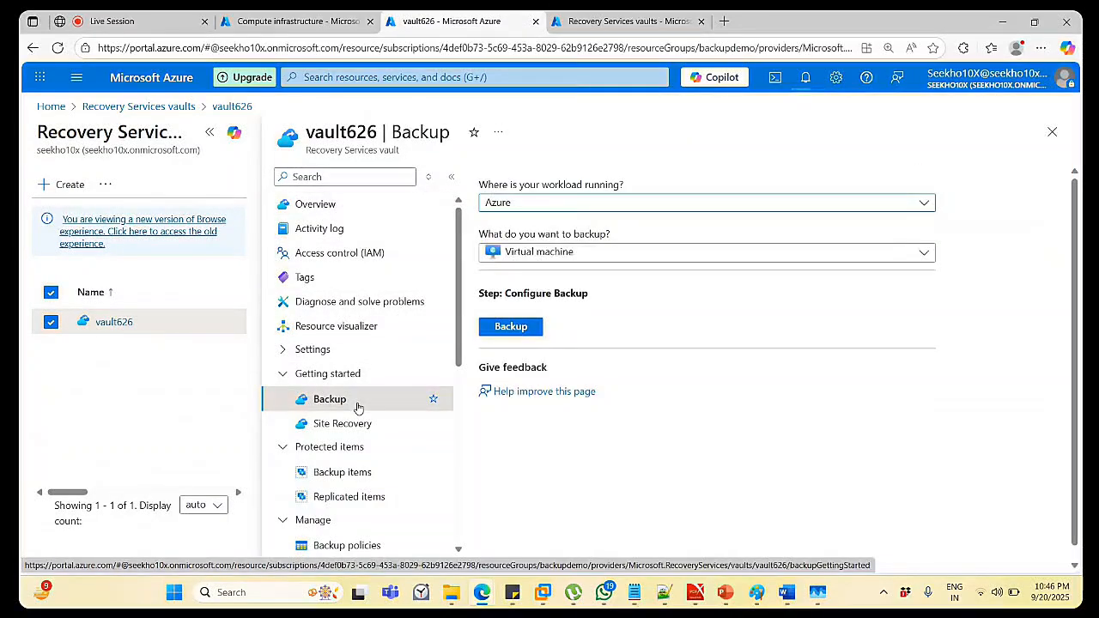
pyautogui.scroll(-5, 358, 407)
pyautogui.scroll(-4, 358, 407)
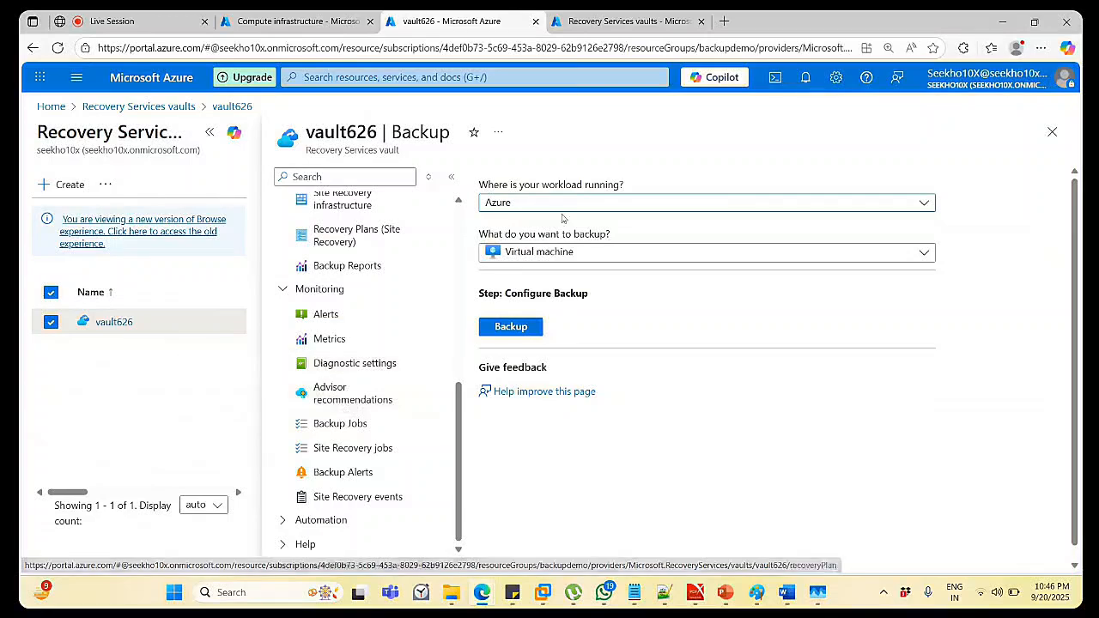
pyautogui.click(1053, 131)
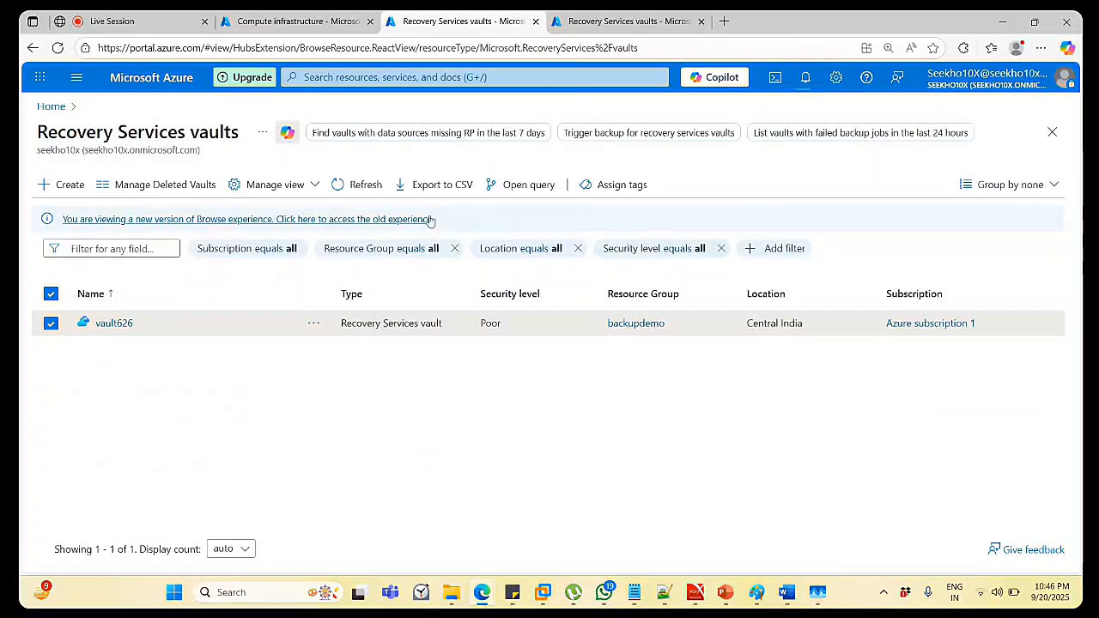
# Refresh the vaults list to confirm it is empty, and view the live session's attendees.
pyautogui.click(364, 184)
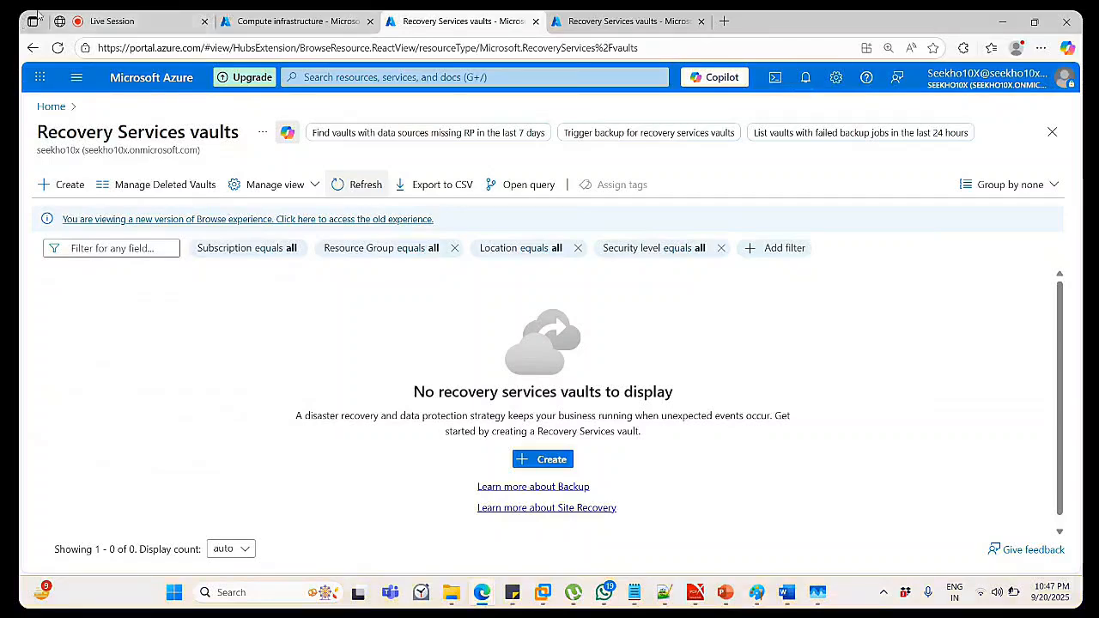
pyautogui.click(92, 17)
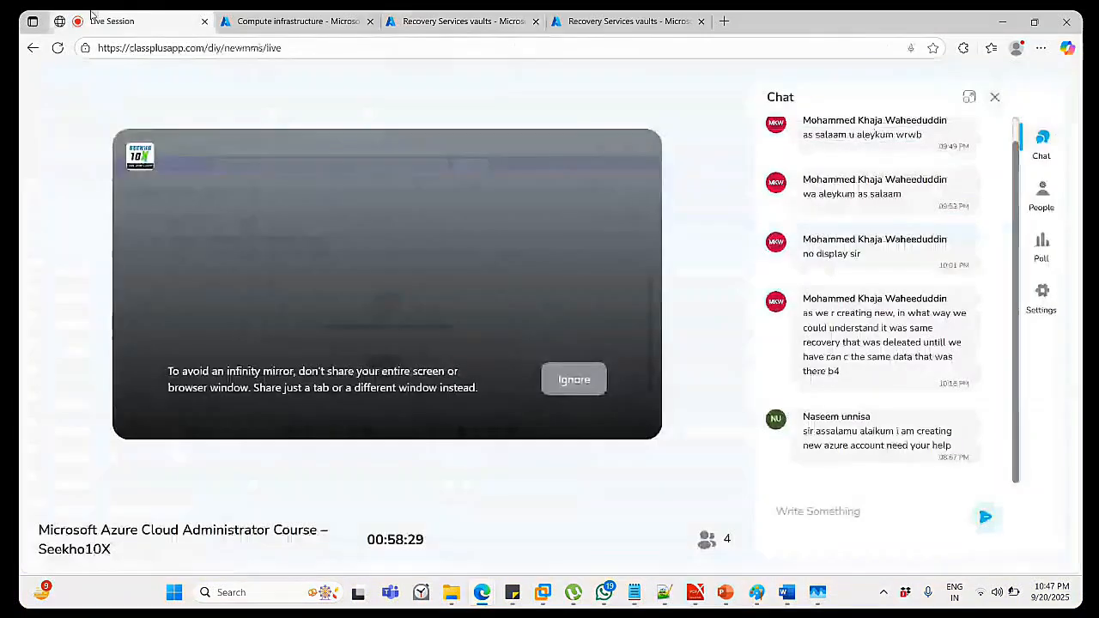
pyautogui.click(1055, 199)
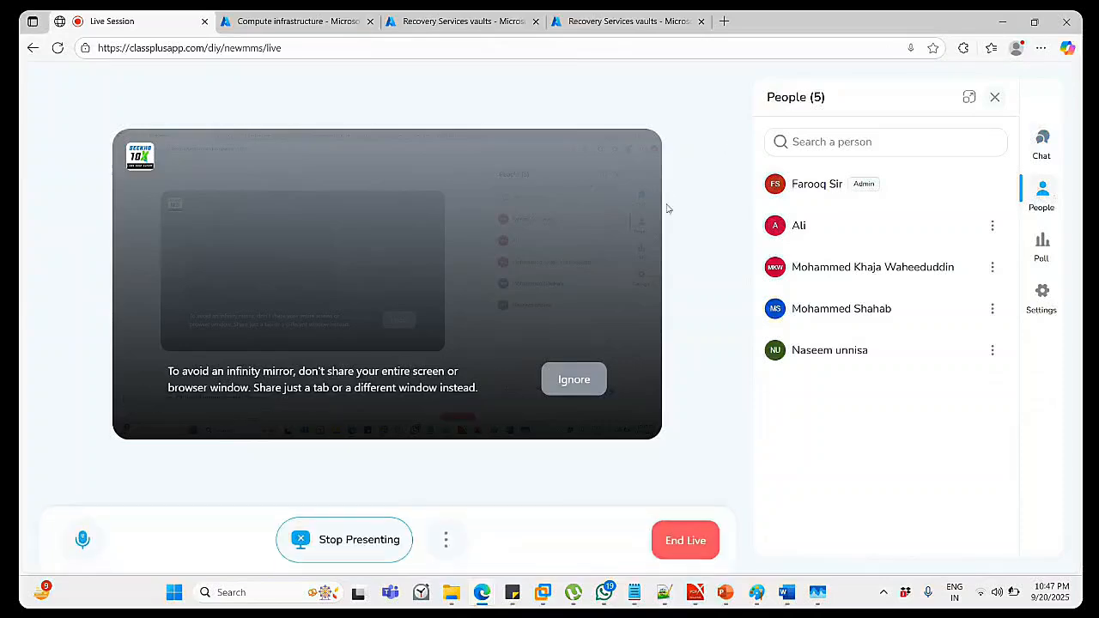
# Switch back through the Azure tabs to the empty Recovery Services vaults list.
pyautogui.click(300, 15)
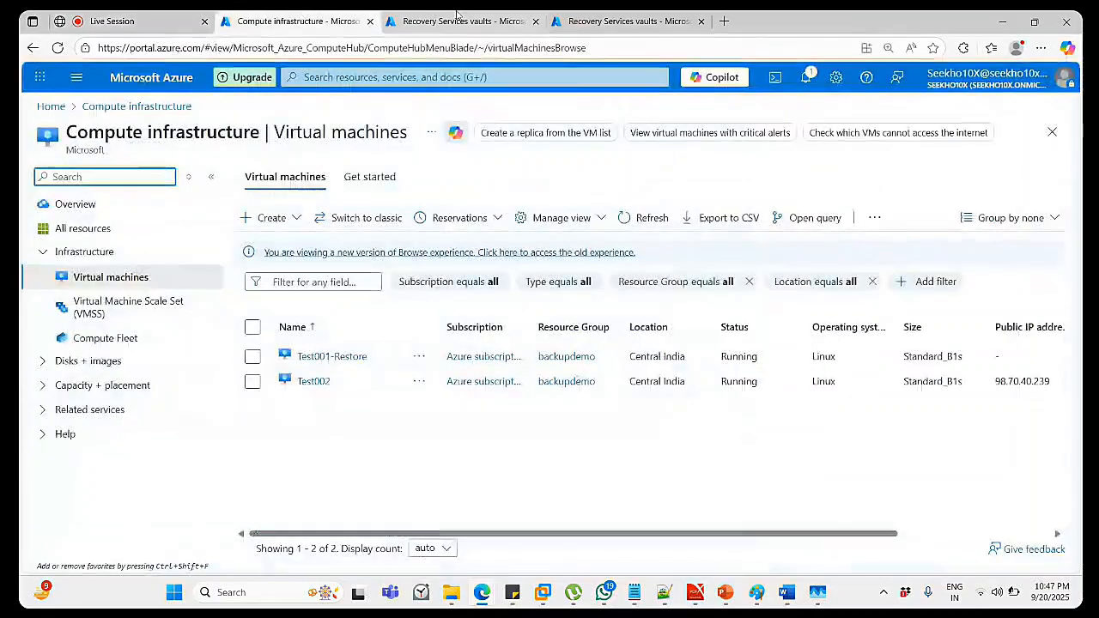
pyautogui.click(463, 17)
pyautogui.click(584, 15)
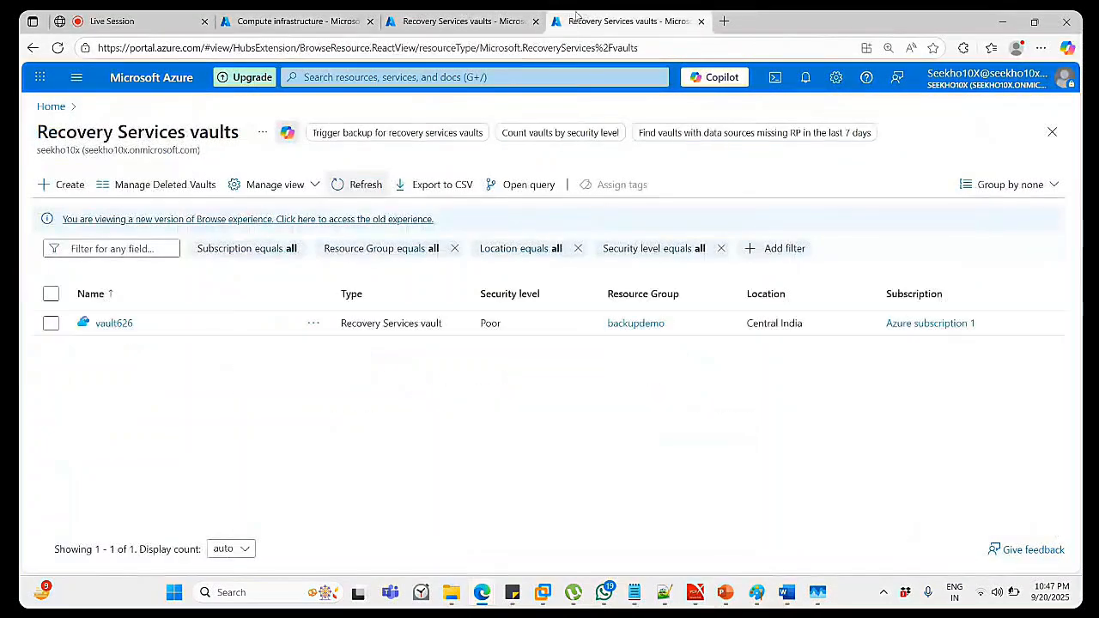
pyautogui.click(447, 19)
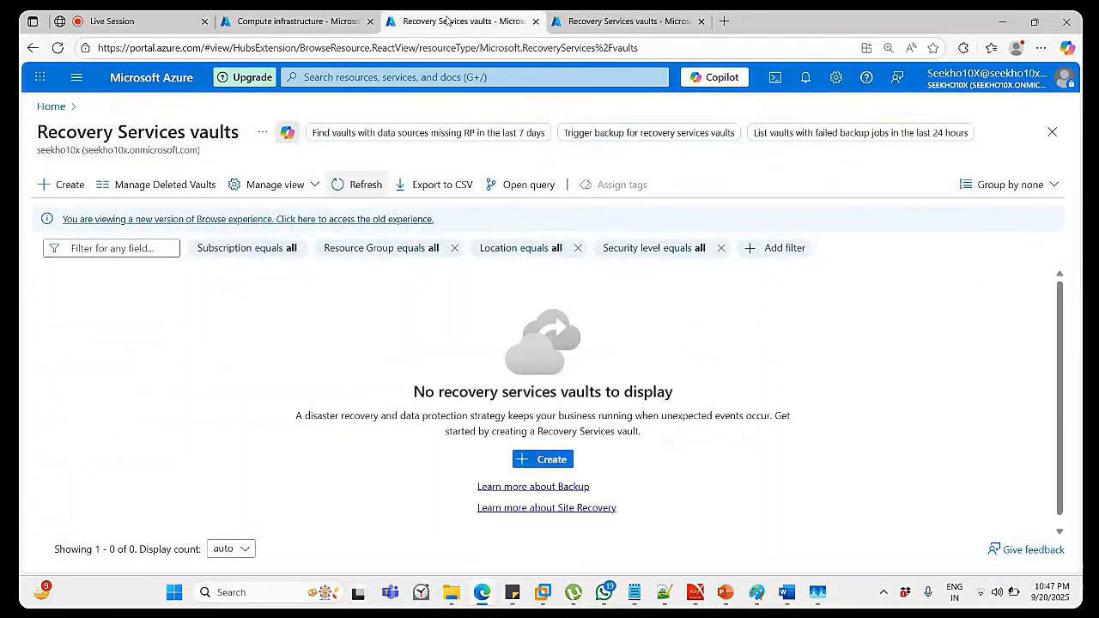
# Refresh the duplicate vaults tab until it is empty too, then close it.
pyautogui.click(667, 21)
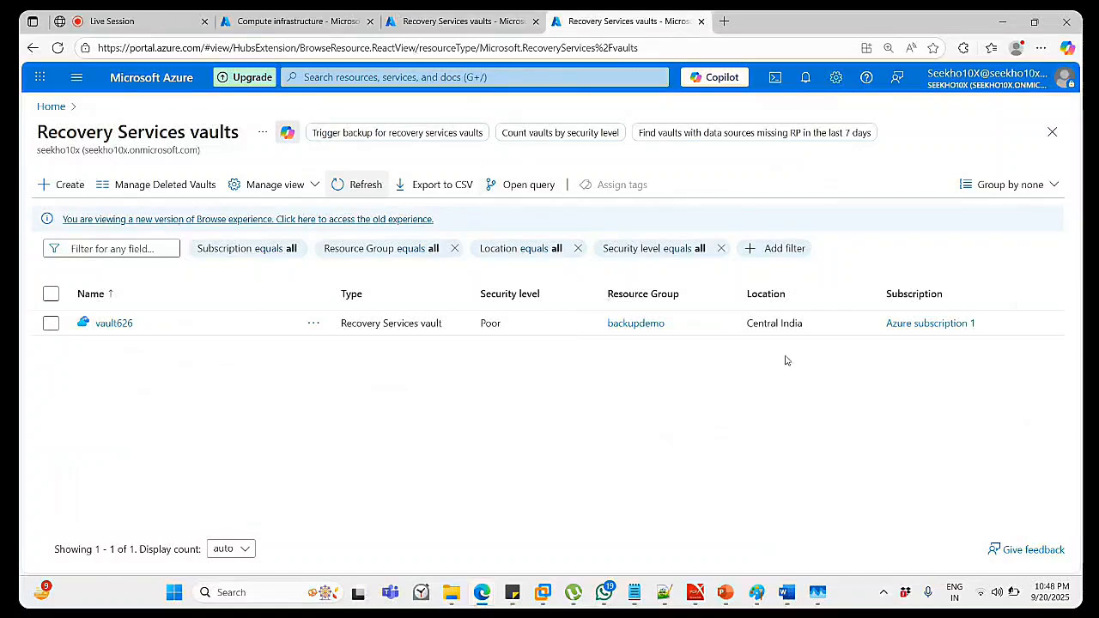
pyautogui.click(337, 185)
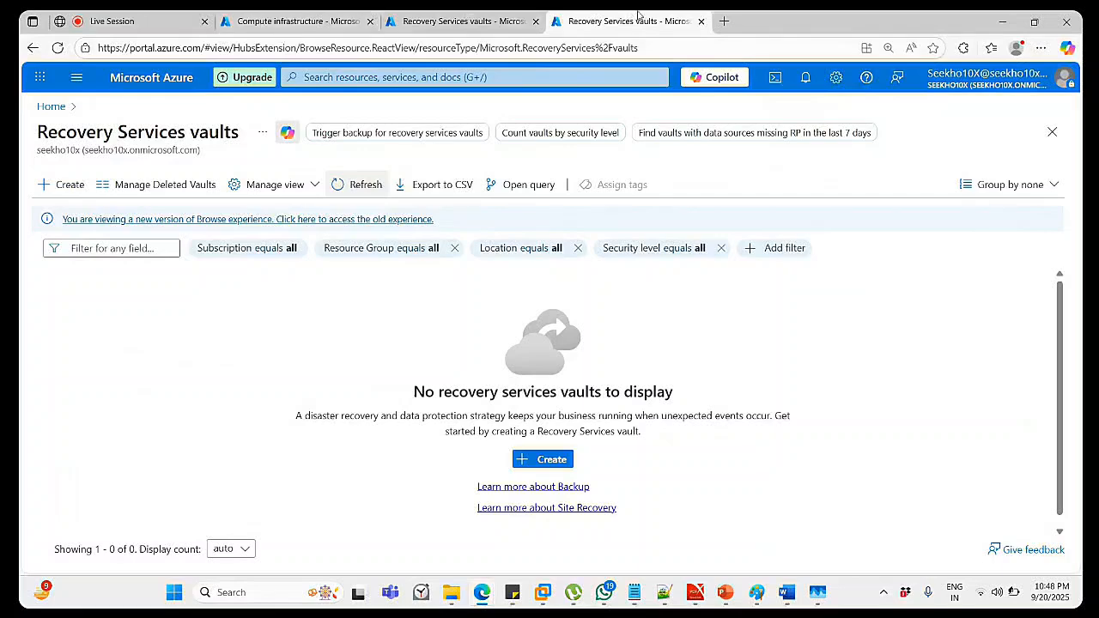
pyautogui.click(499, 24)
pyautogui.click(535, 21)
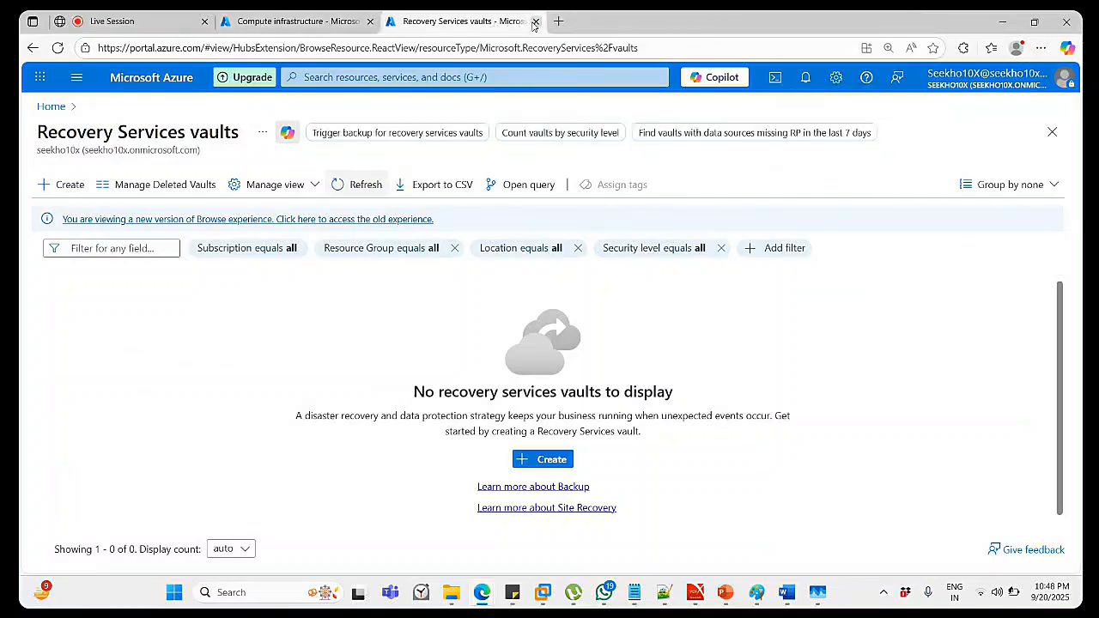
# Close the leftover vaults tab and stop the Test001-Restore virtual machine.
pyautogui.click(534, 22)
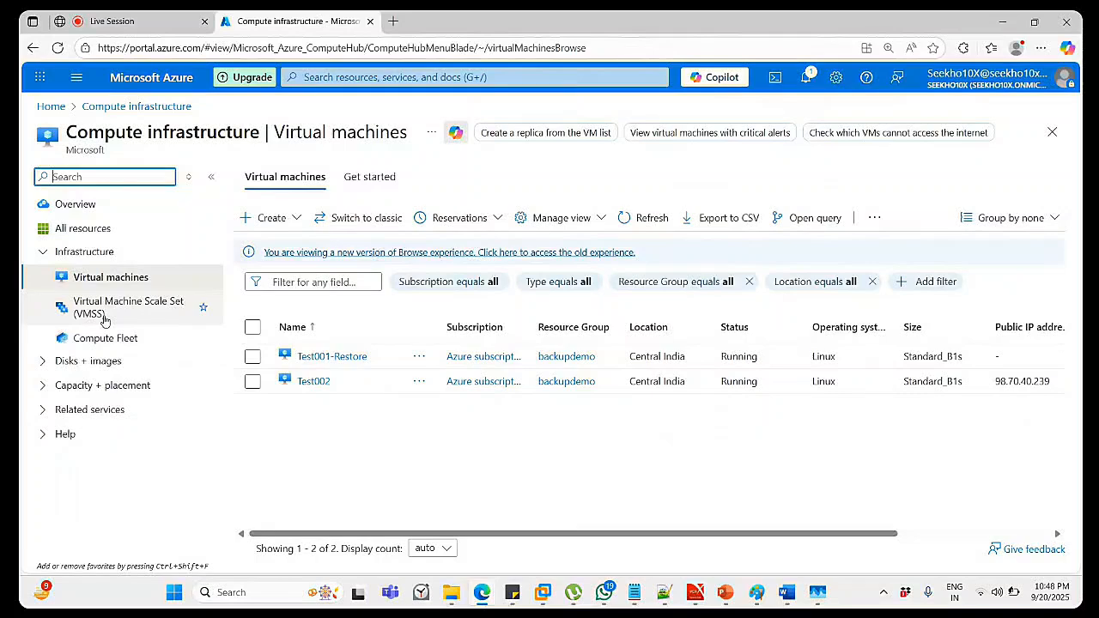
pyautogui.click(323, 359)
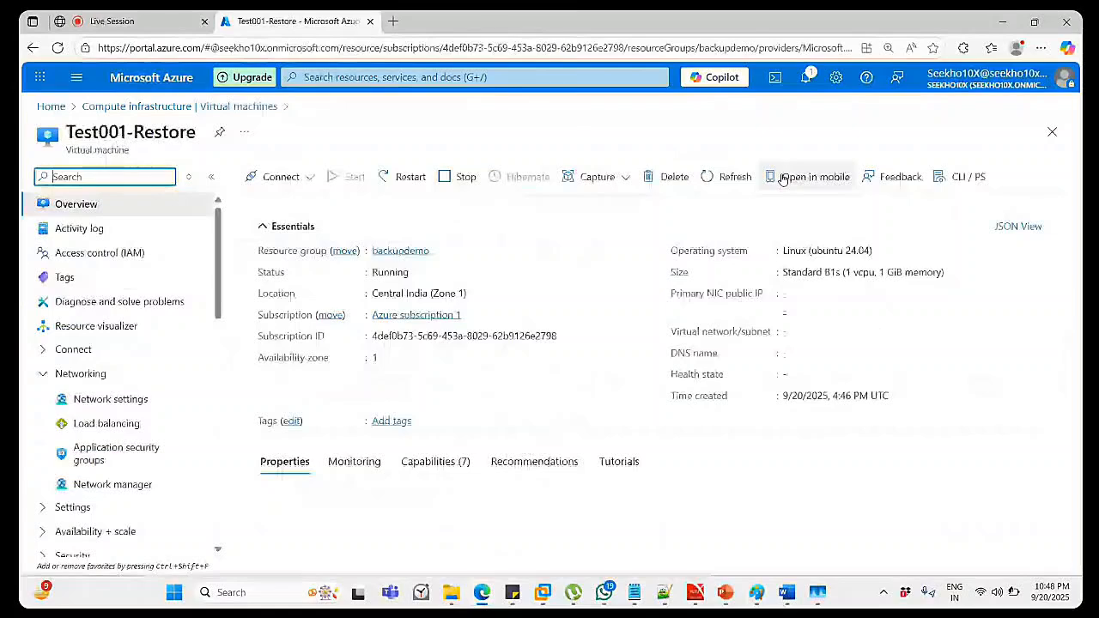
pyautogui.click(466, 256)
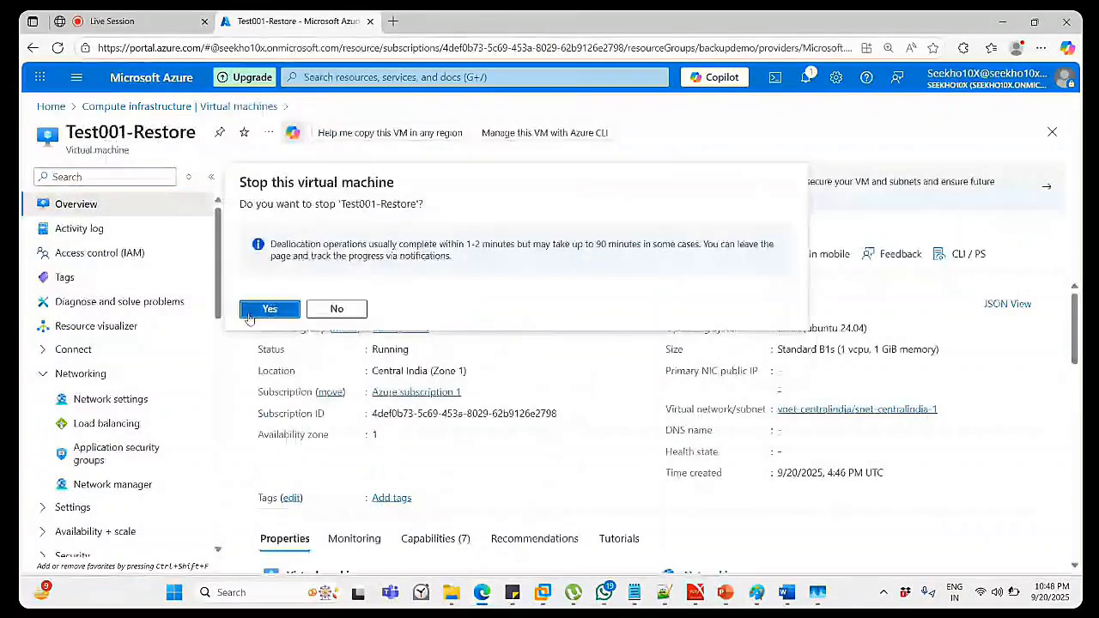
pyautogui.click(250, 315)
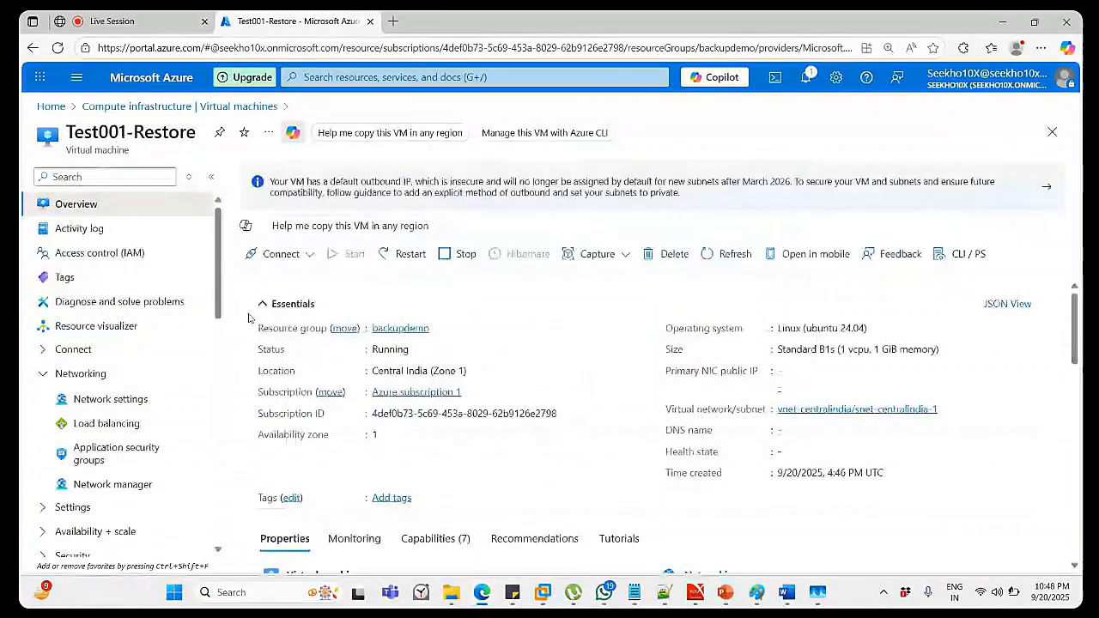
pyautogui.click(191, 107)
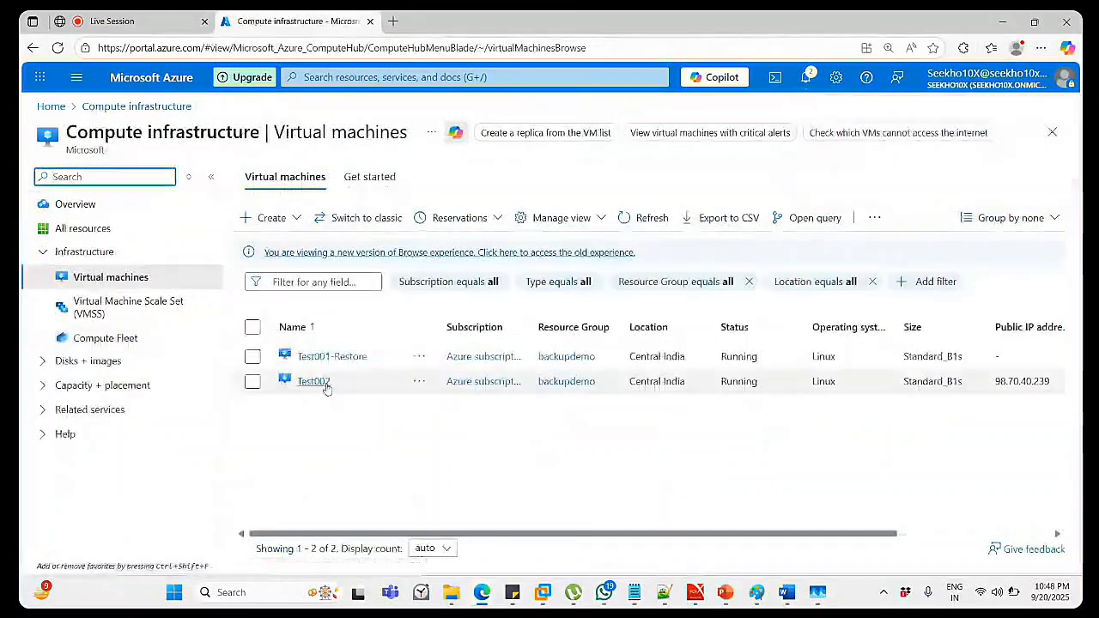
# Stop the Test002 virtual machine and refresh the VM list to check statuses.
pyautogui.click(327, 384)
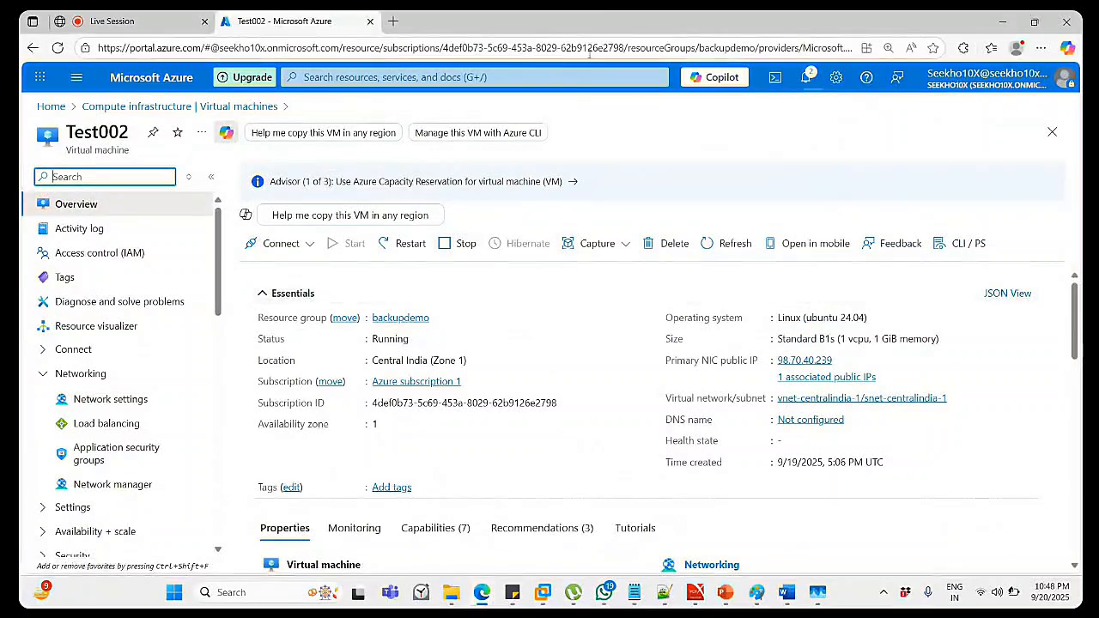
pyautogui.click(475, 245)
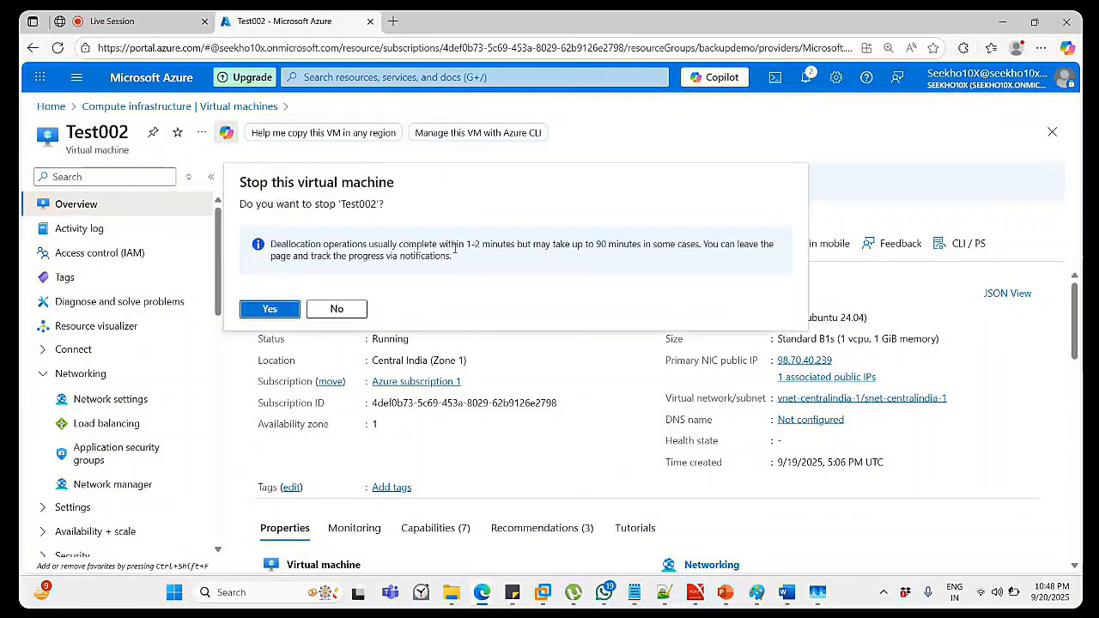
pyautogui.click(269, 309)
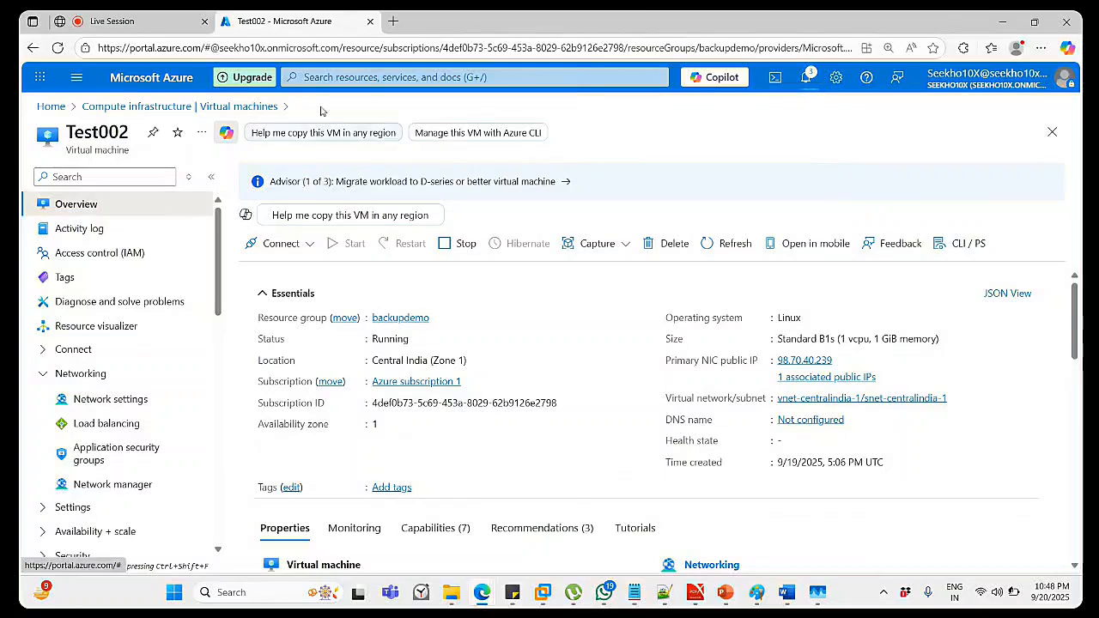
pyautogui.click(212, 105)
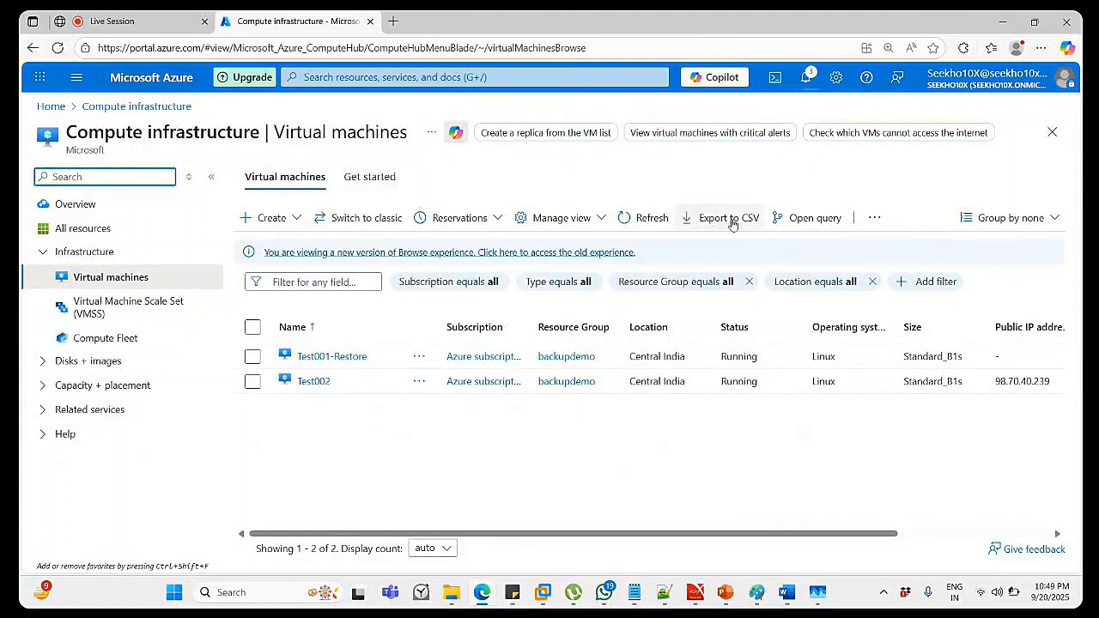
pyautogui.click(625, 218)
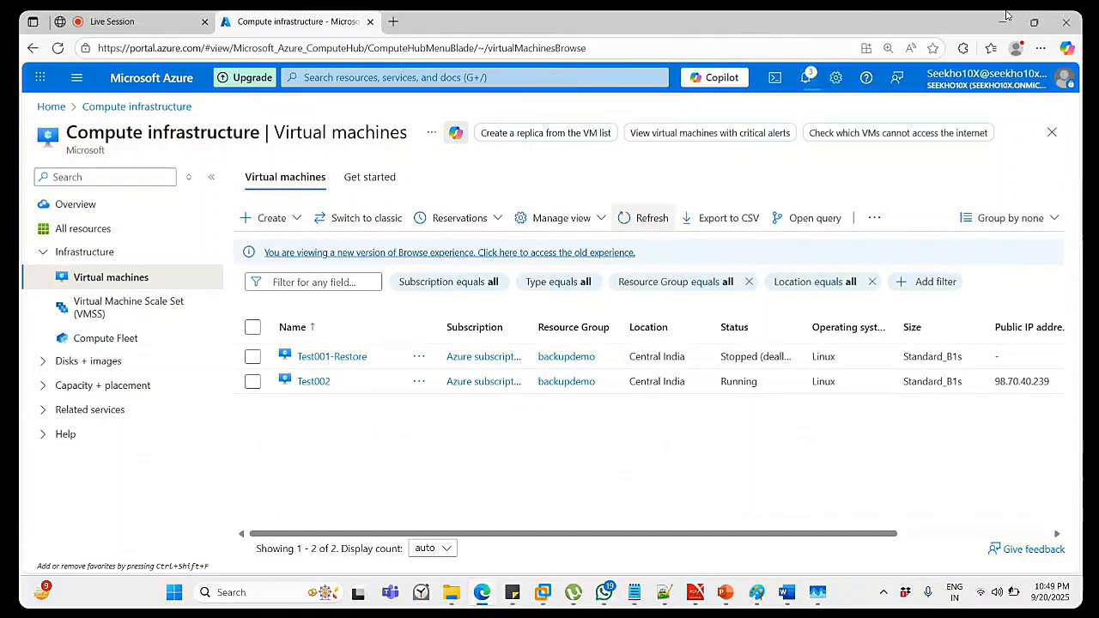
pyautogui.click(1006, 14)
# Start the Storage deck slide show from slide 1, Azure Storage Accounts.
pyautogui.click(799, 515)
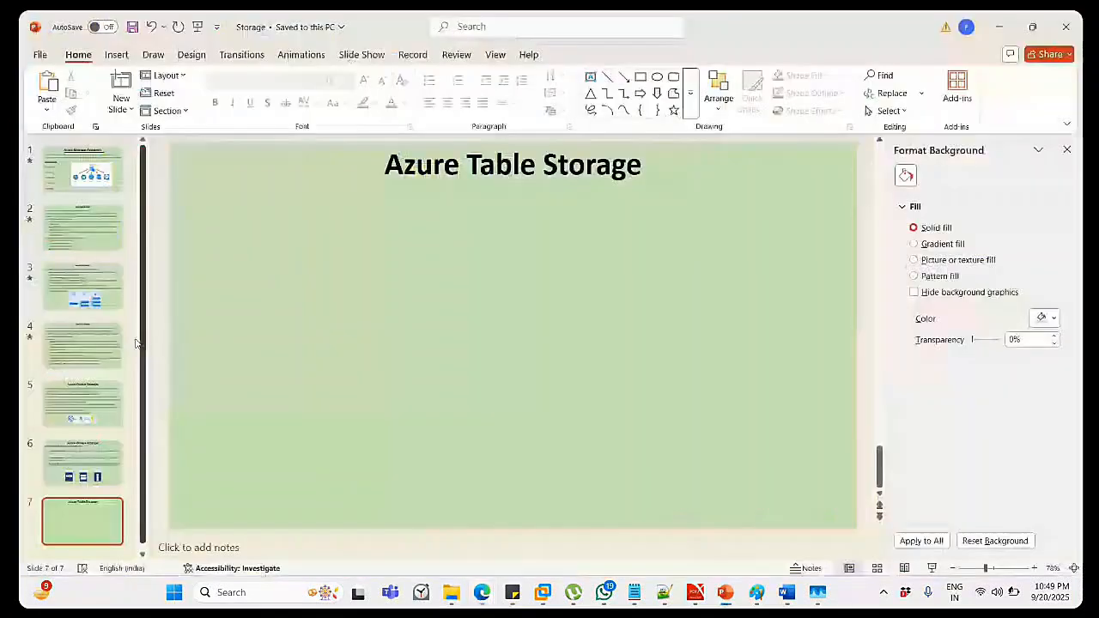
pyautogui.click(88, 175)
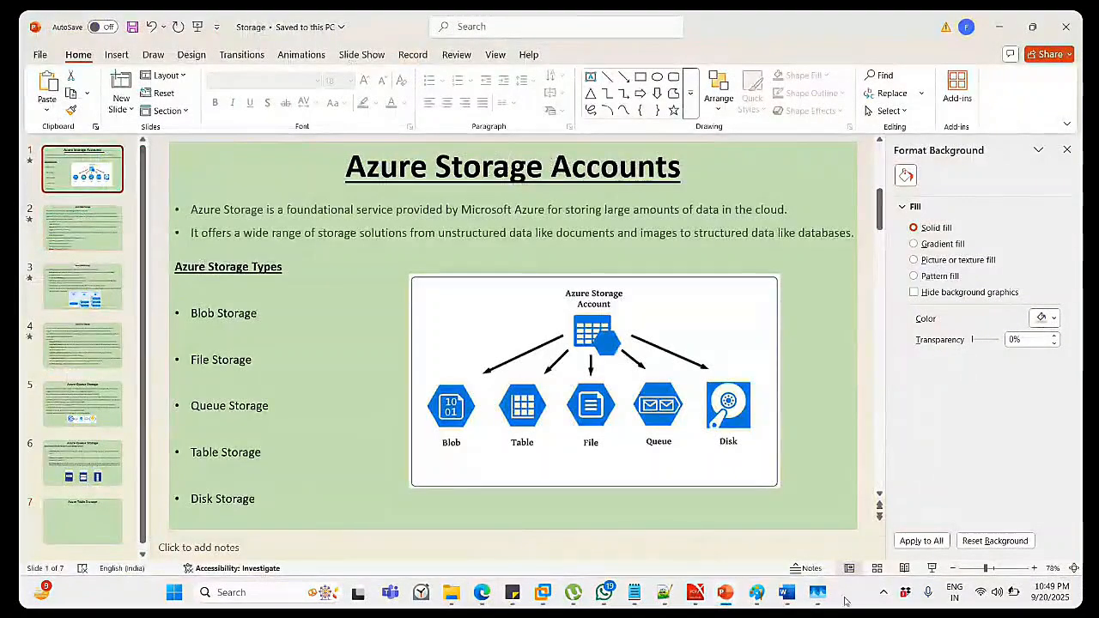
pyautogui.click(932, 568)
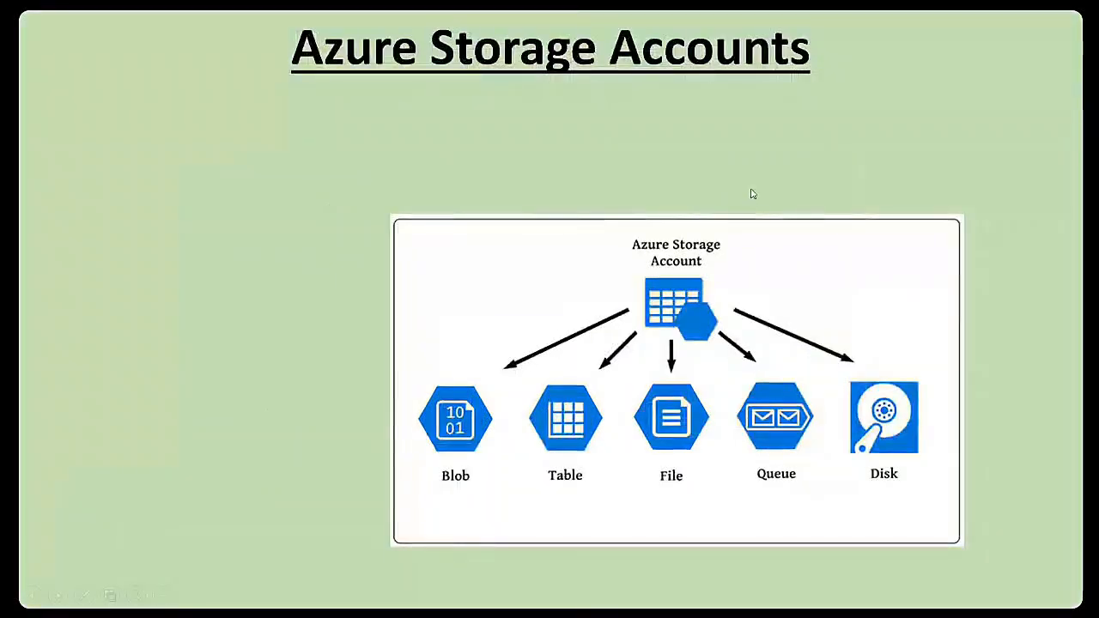
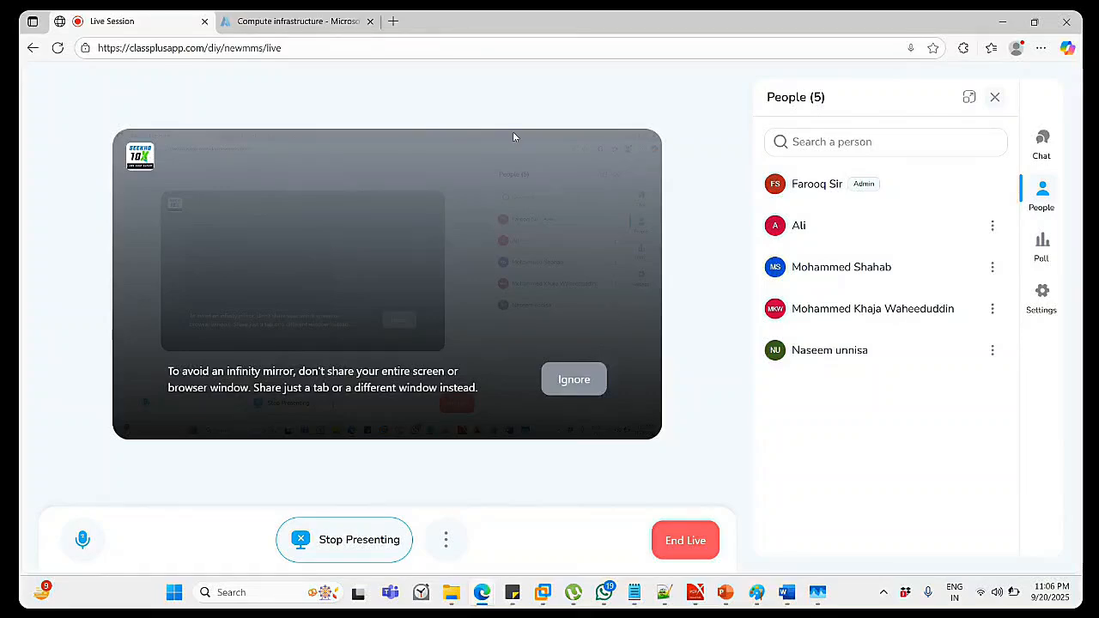
# Refresh the virtual machines list to confirm Test002 is now stopped (deallocated).
pyautogui.click(292, 20)
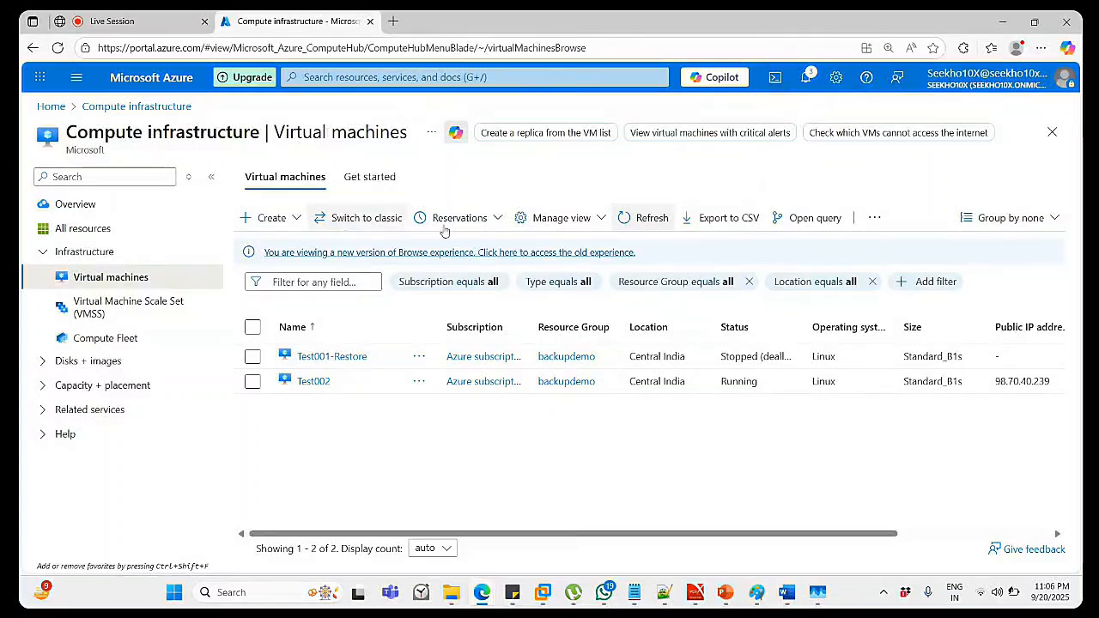
pyautogui.click(651, 219)
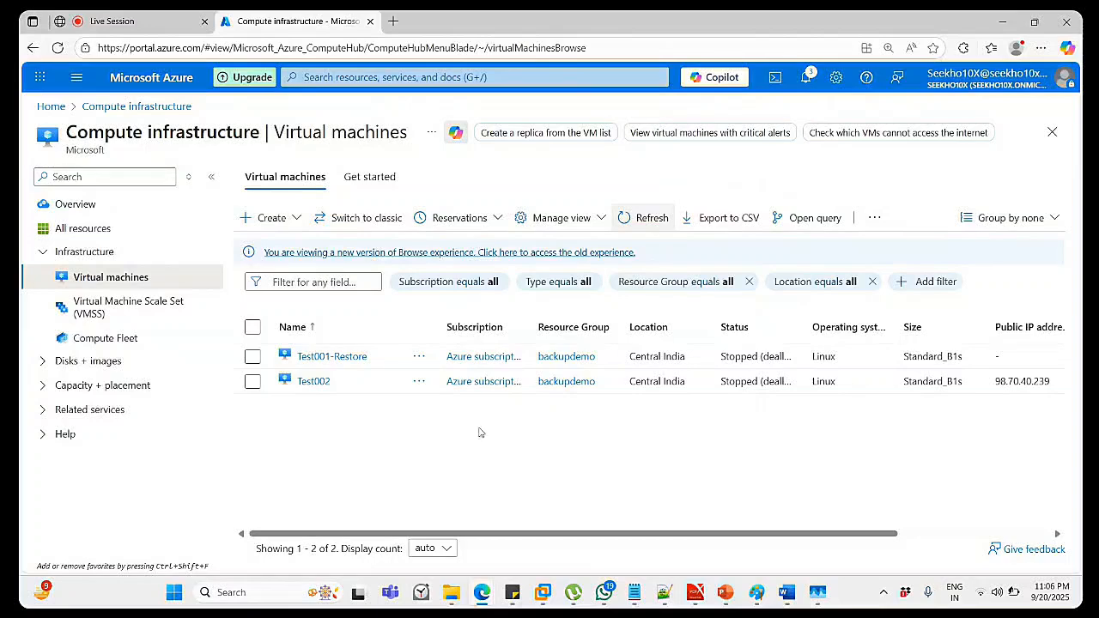
# Search the portal for 'storage' and open the Storage accounts service.
pyautogui.click(337, 79)
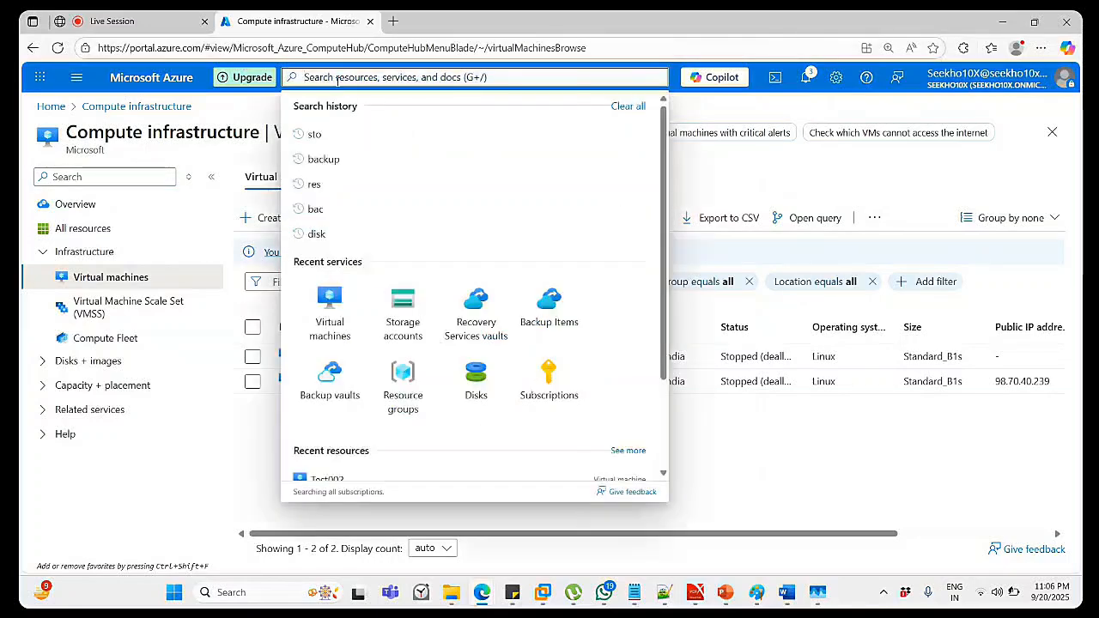
pyautogui.write('storage')
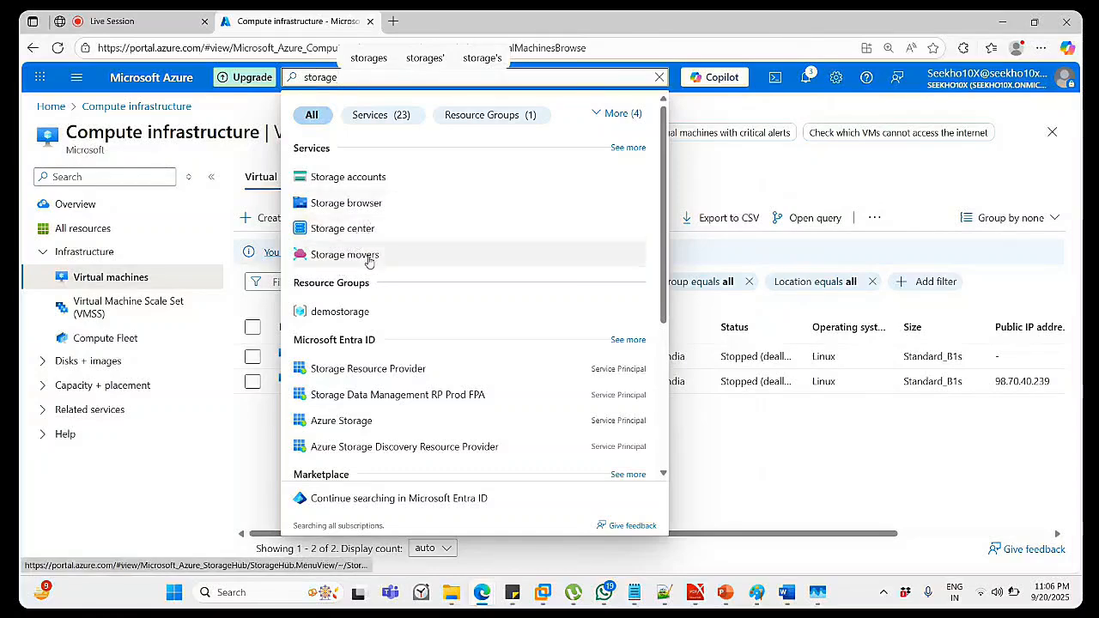
pyautogui.click(363, 183)
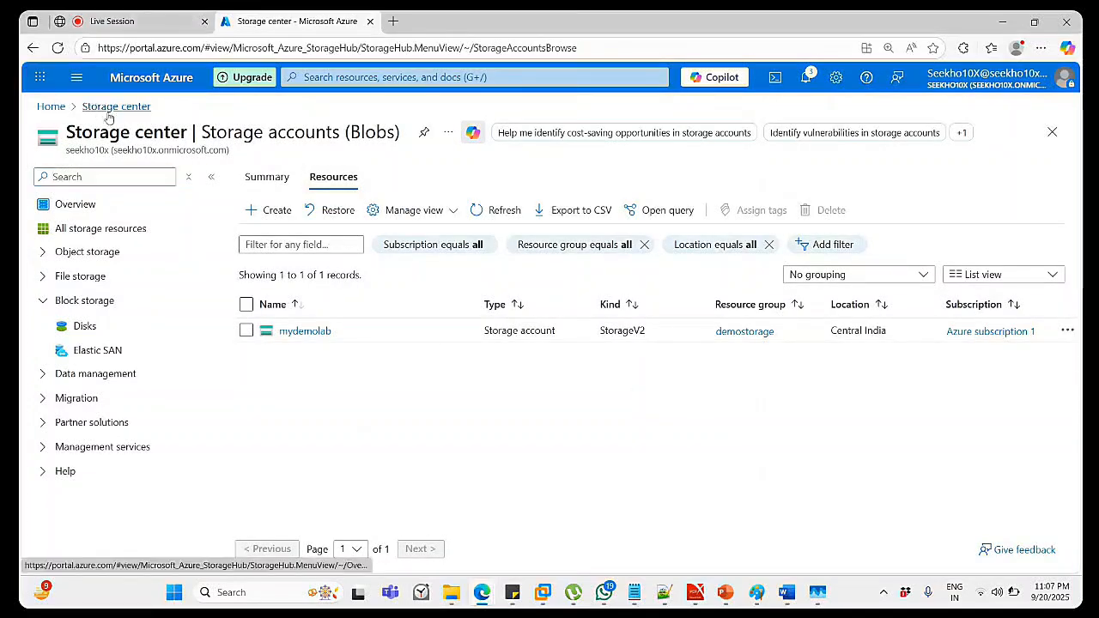
# Search again with 'st' and open Storage center, showing 1 storage account and 3 disks.
pyautogui.click(417, 77)
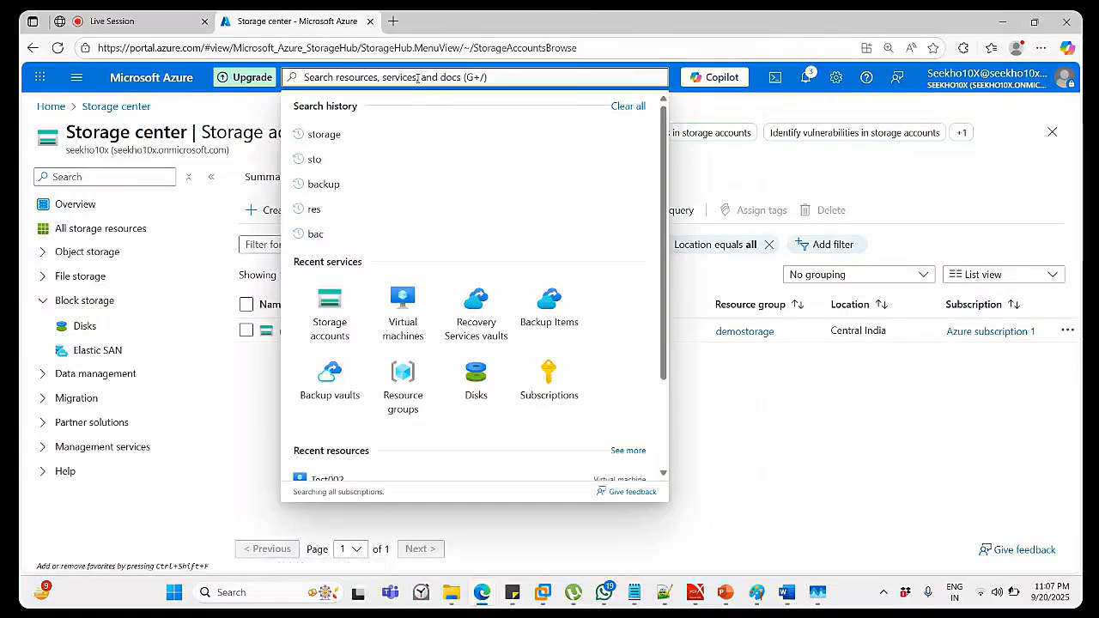
pyautogui.click(344, 134)
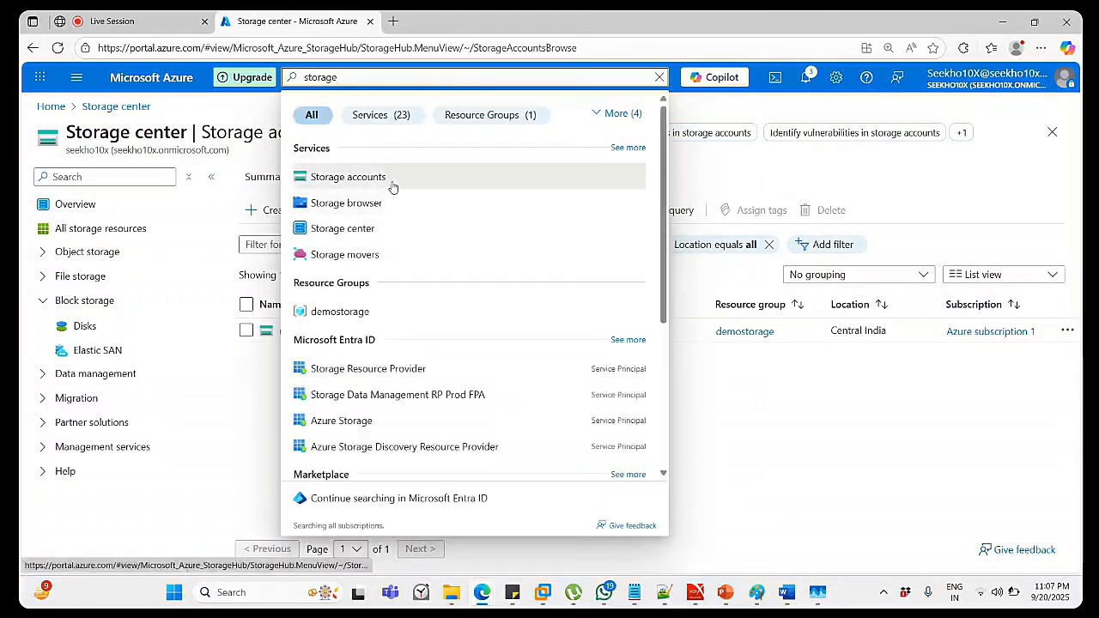
pyautogui.click(392, 178)
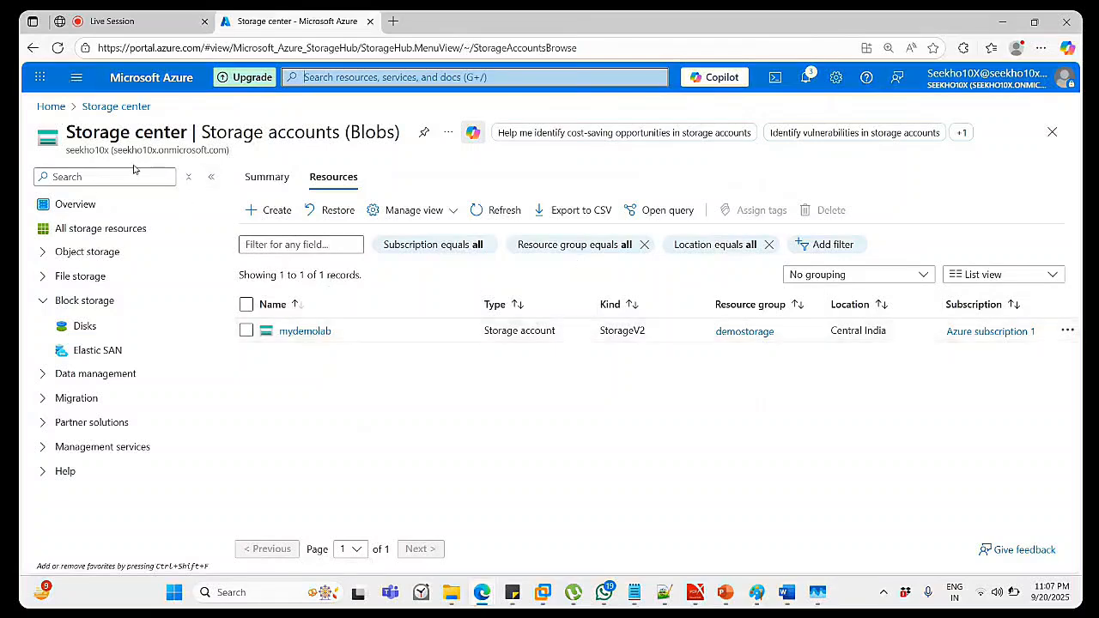
pyautogui.click(325, 78)
pyautogui.write('s')
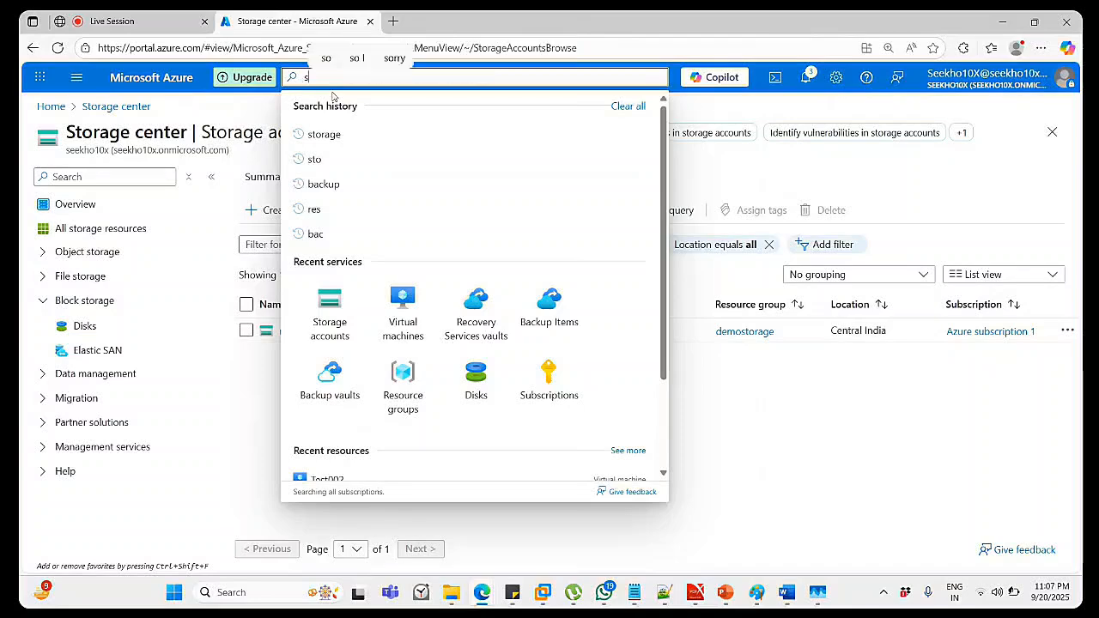
pyautogui.write('t')
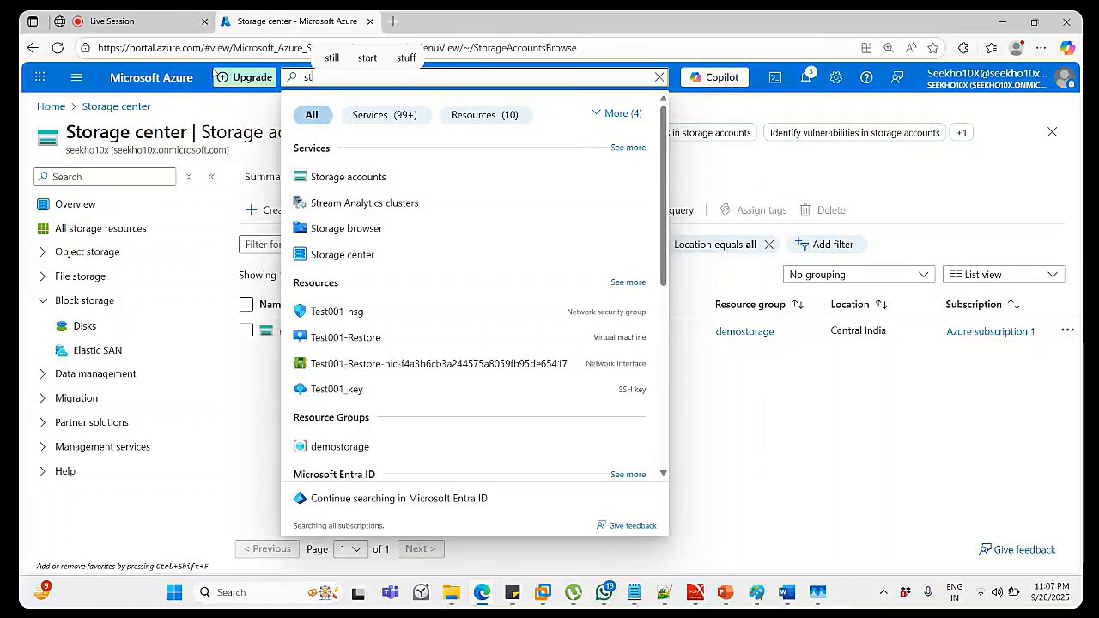
pyautogui.click(361, 257)
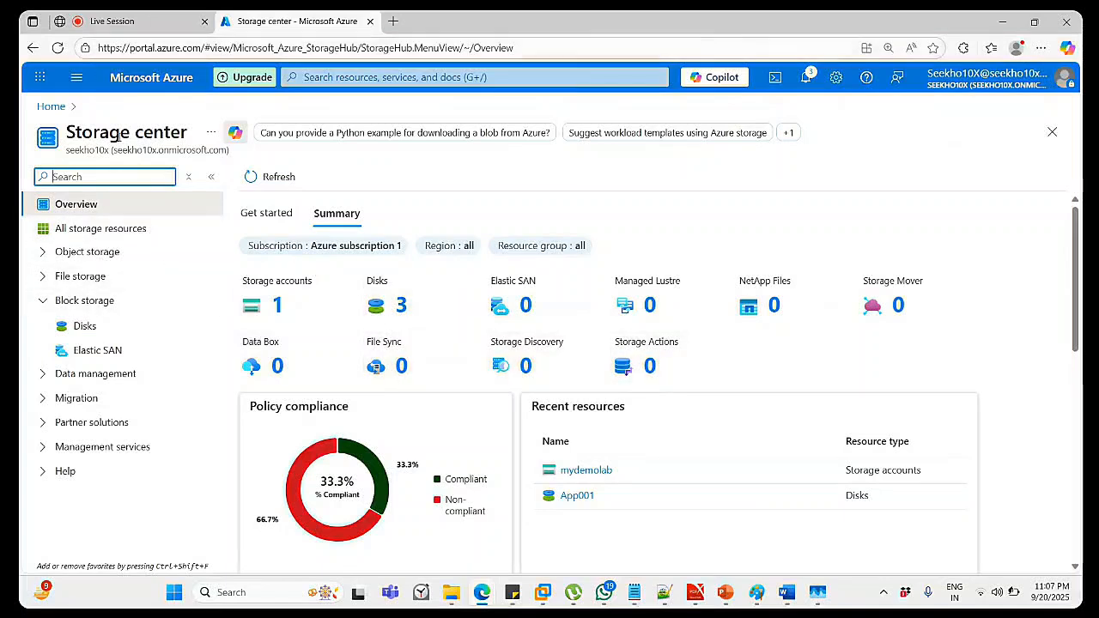
# Expand the Object storage group in the Storage center menu.
pyautogui.click(342, 79)
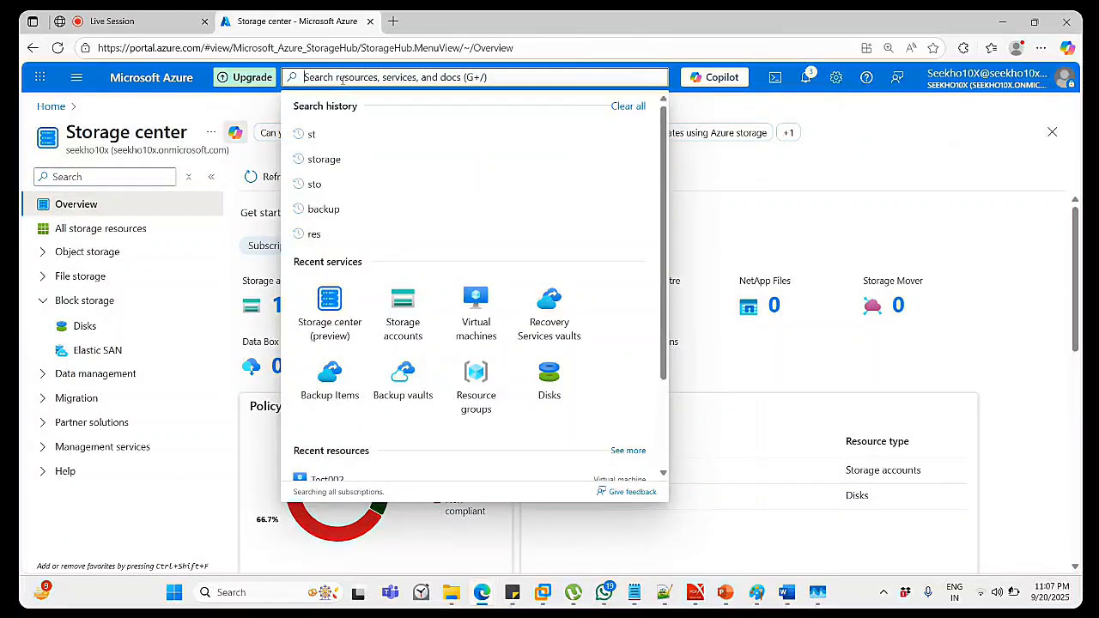
pyautogui.click(904, 172)
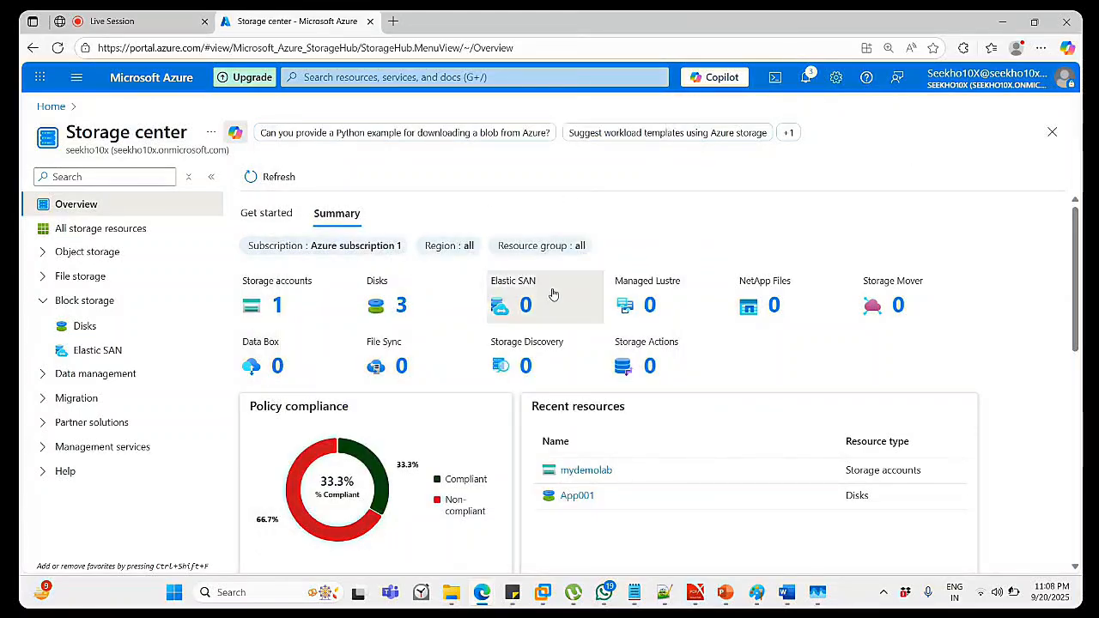
pyautogui.scroll(-3, 554, 292)
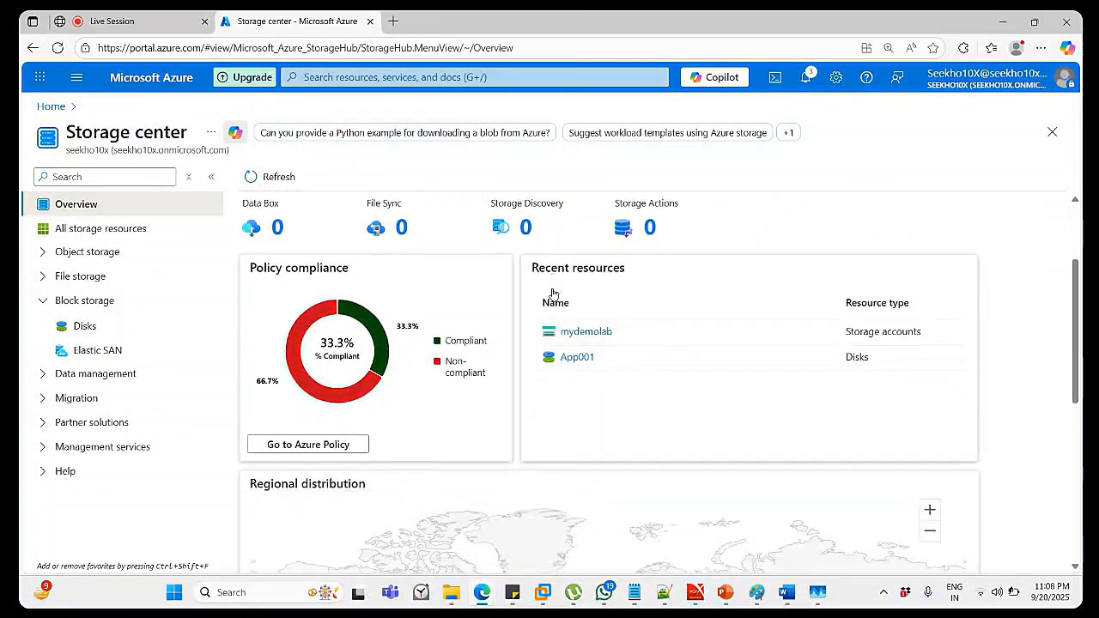
pyautogui.scroll(3, 553, 294)
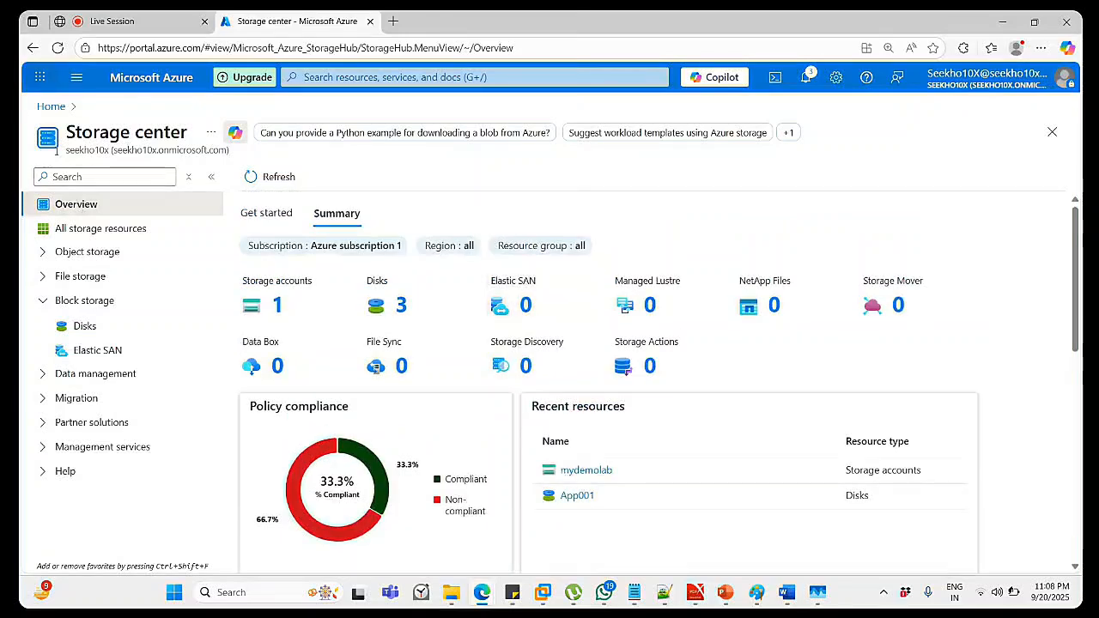
pyautogui.click(44, 302)
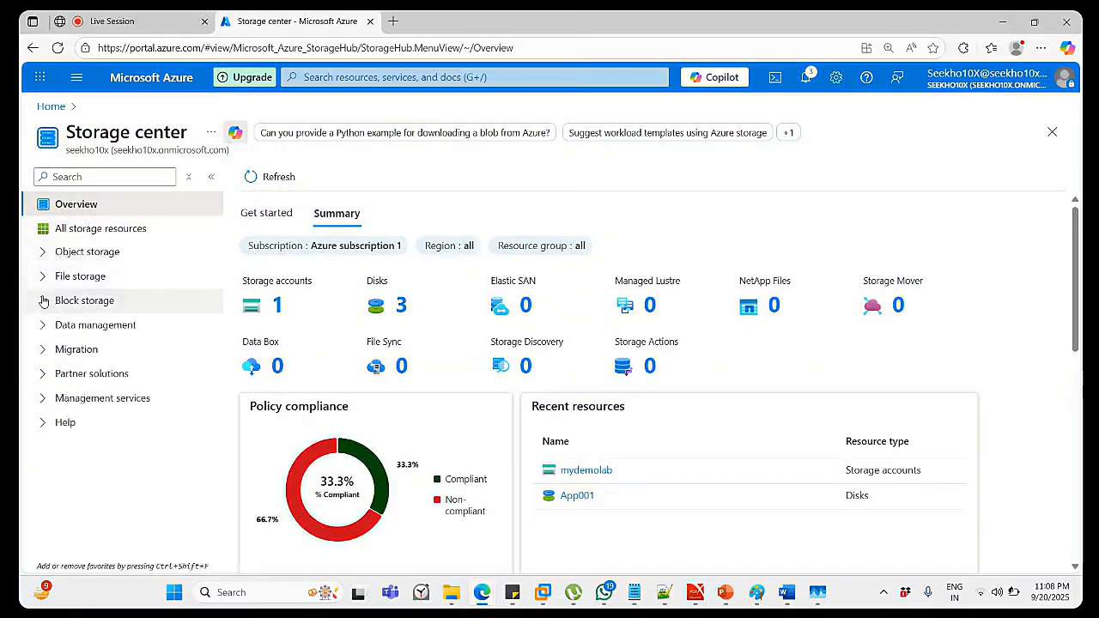
pyautogui.click(45, 253)
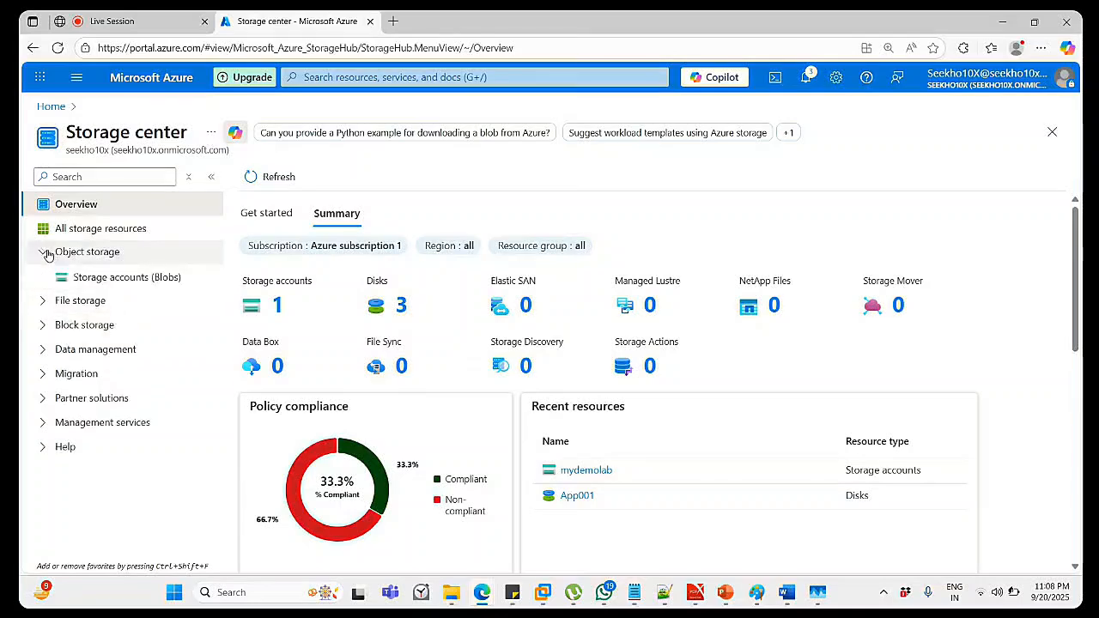
pyautogui.click(42, 301)
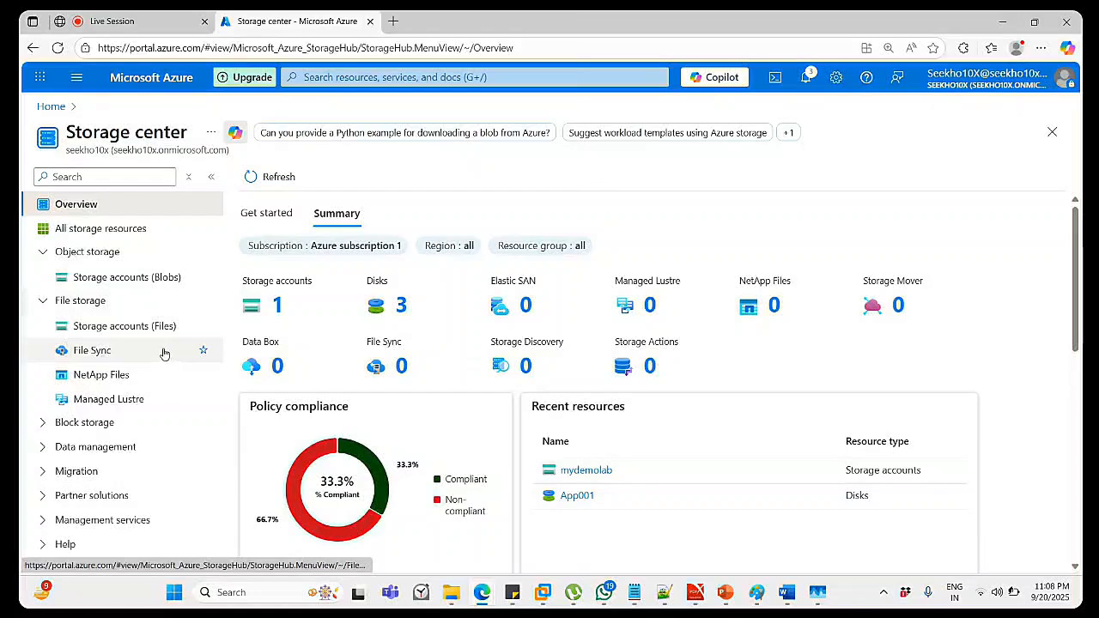
pyautogui.click(43, 300)
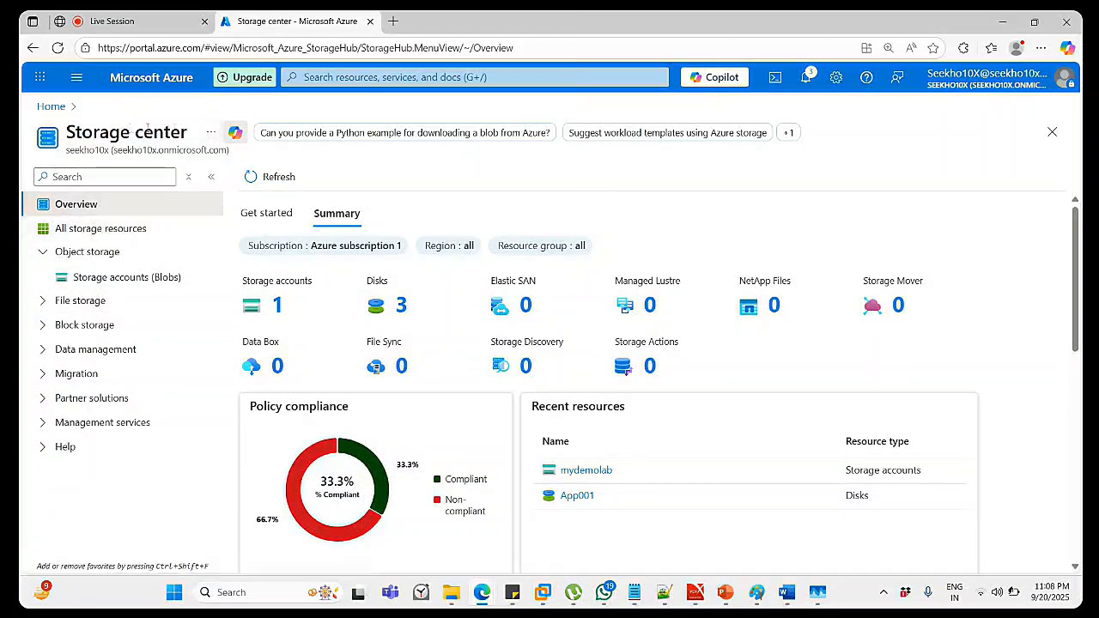
# Open Storage accounts (Blobs), refresh the summary, and list resources showing mydemolab.
pyautogui.click(120, 285)
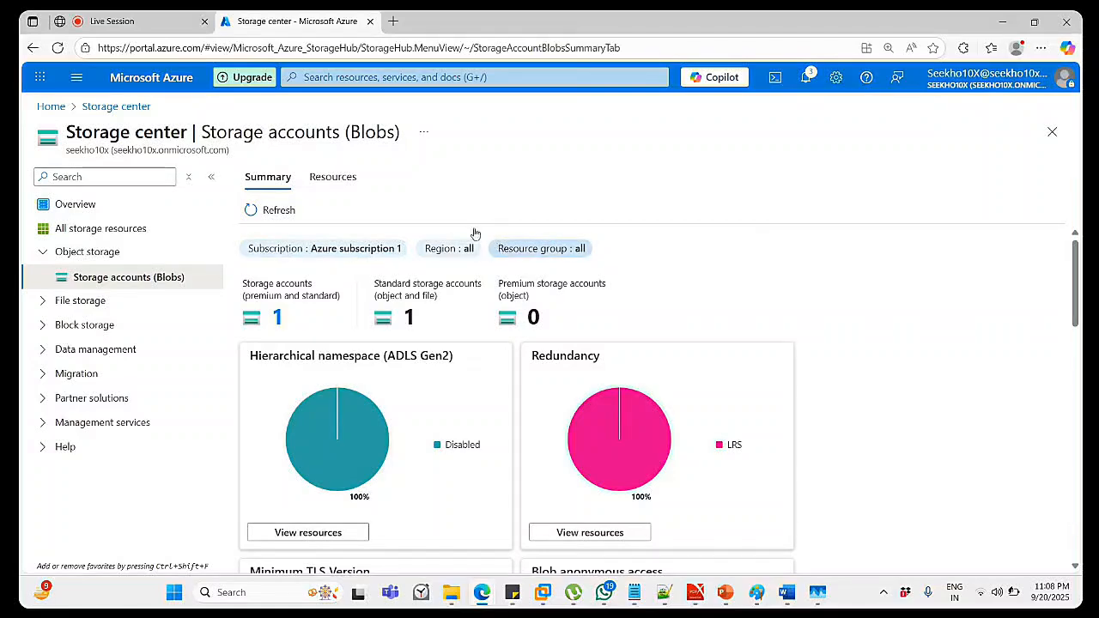
pyautogui.click(279, 212)
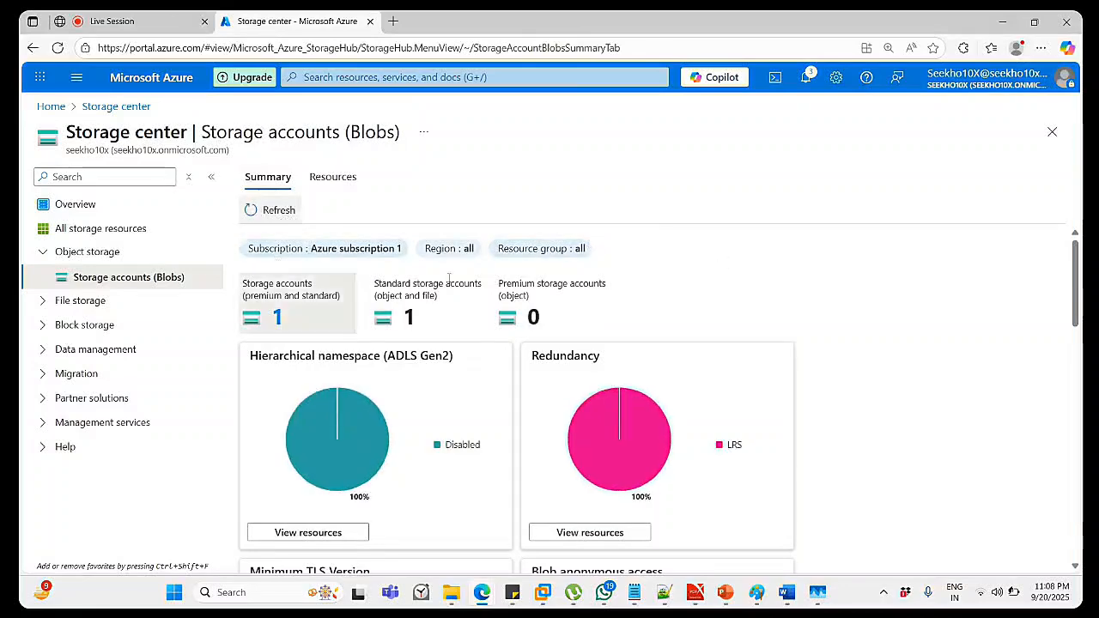
pyautogui.scroll(-3, 916, 302)
pyautogui.scroll(-1, 917, 304)
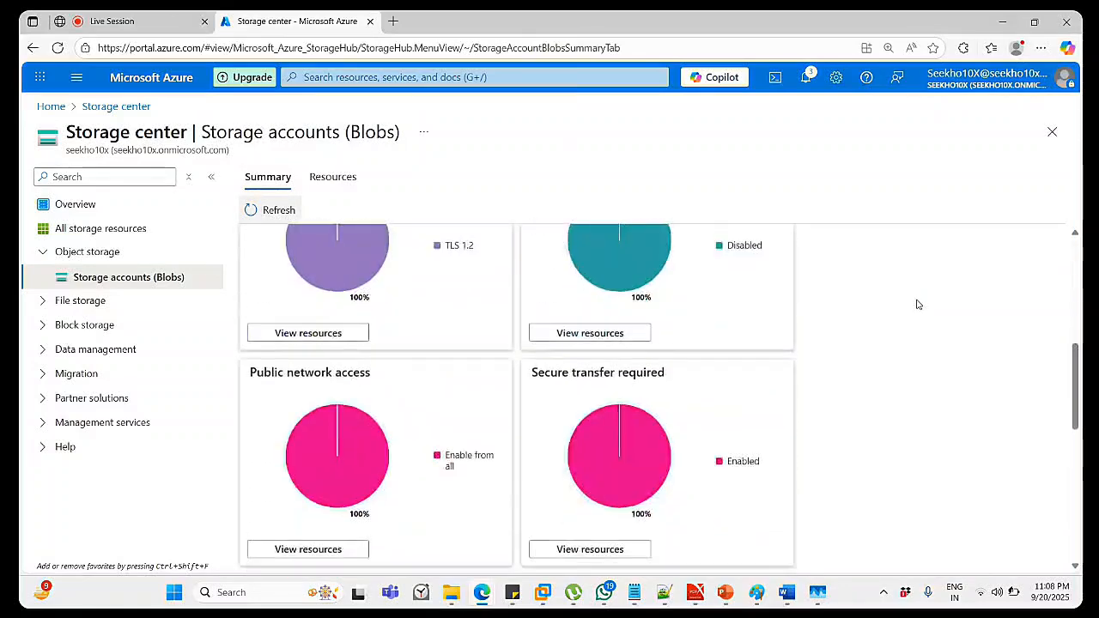
pyautogui.scroll(5, 588, 221)
pyautogui.click(333, 176)
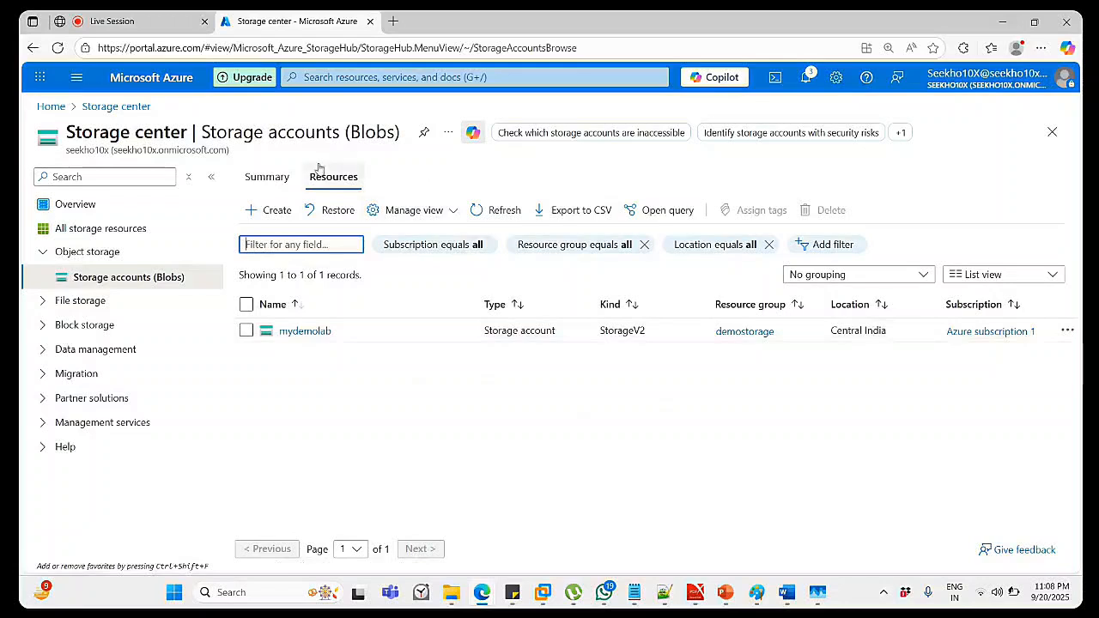
# Start a new storage account in the demostorage resource group.
pyautogui.click(270, 216)
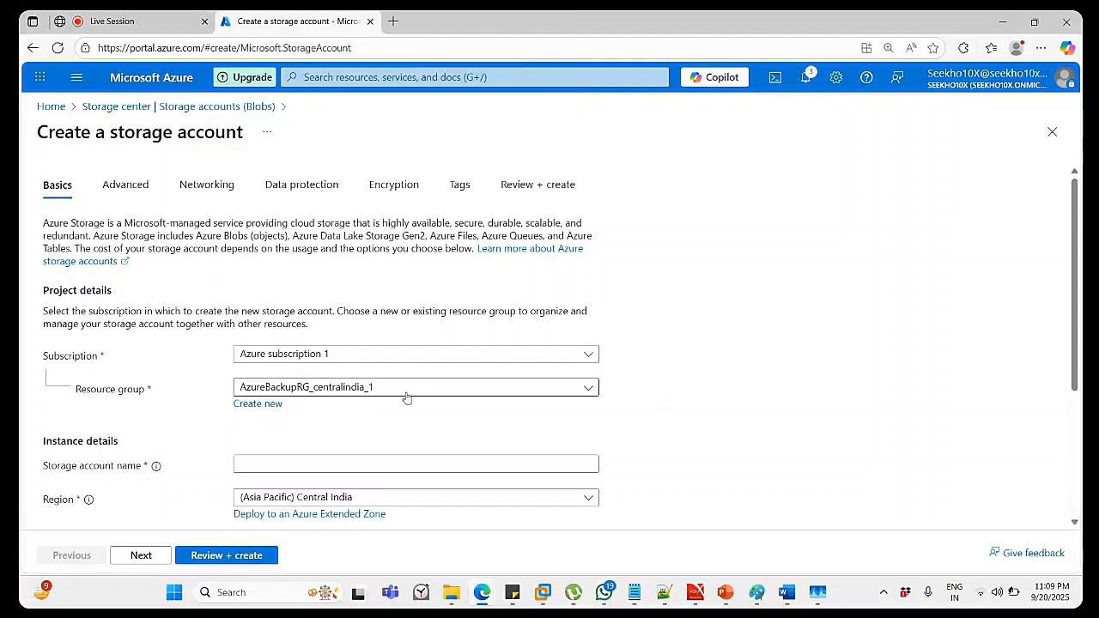
pyautogui.click(449, 392)
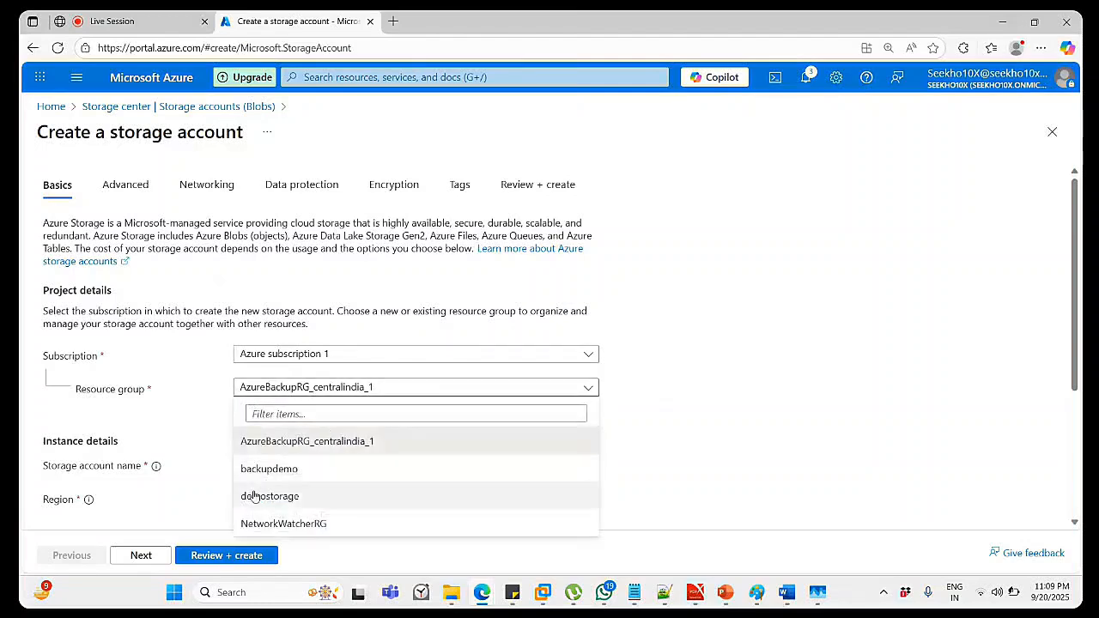
pyautogui.click(283, 499)
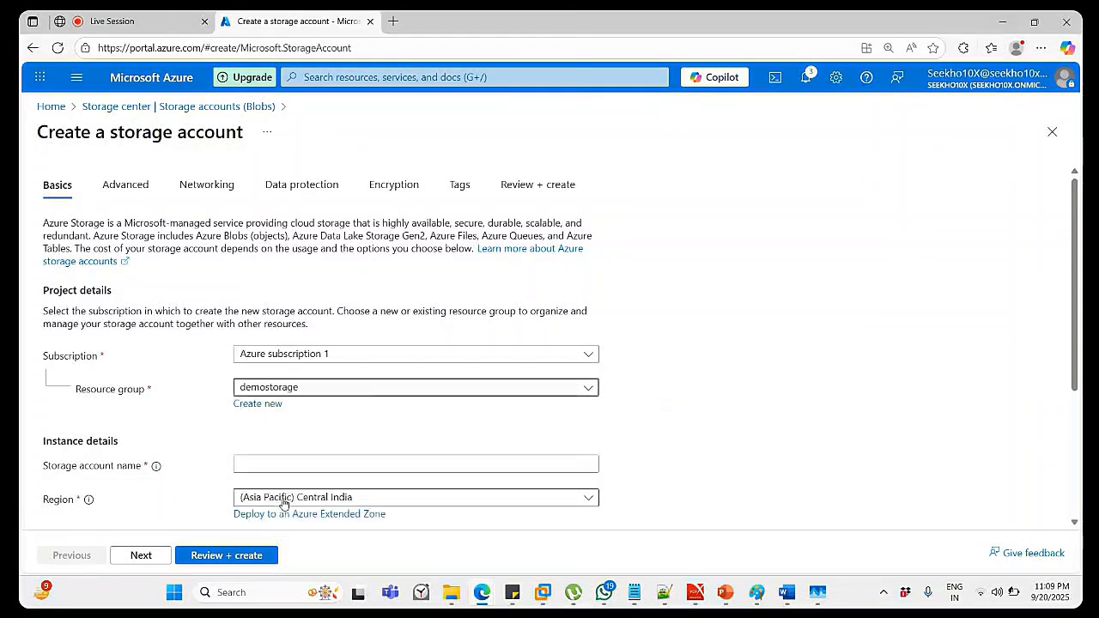
# Enter a valid storage account name, seekho10xdemo, in Central India.
pyautogui.click(261, 467)
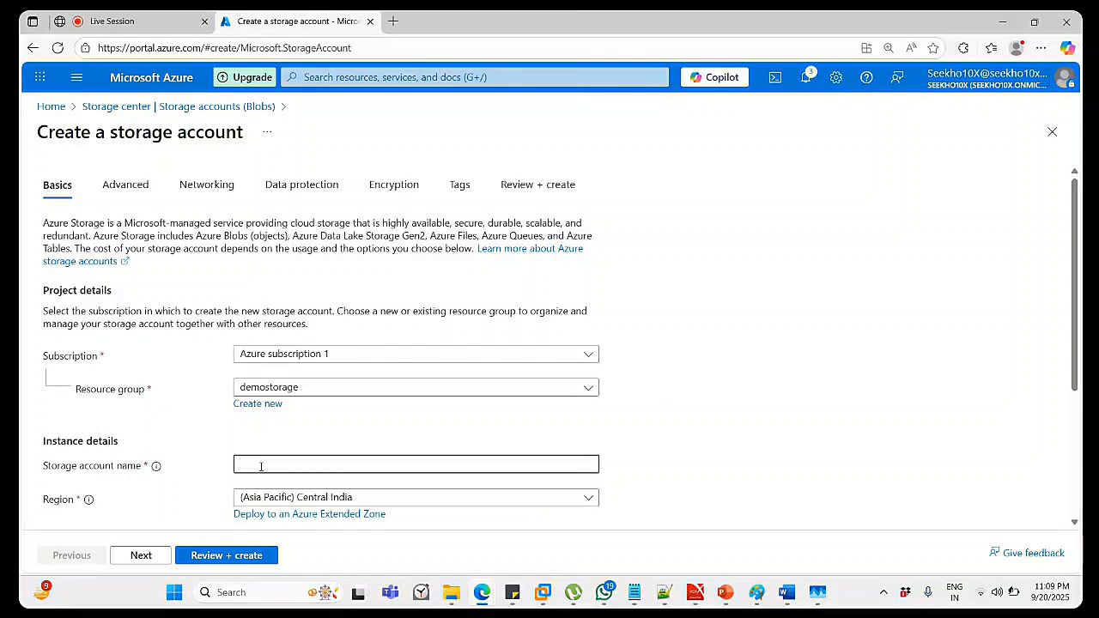
pyautogui.write('e')
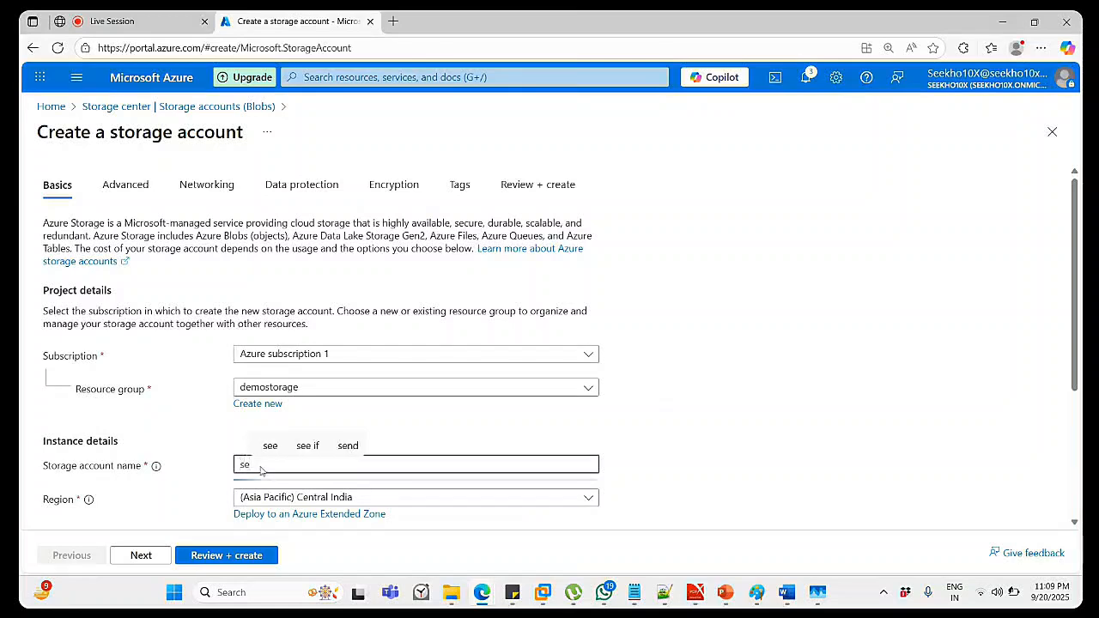
pyautogui.write('ekh')
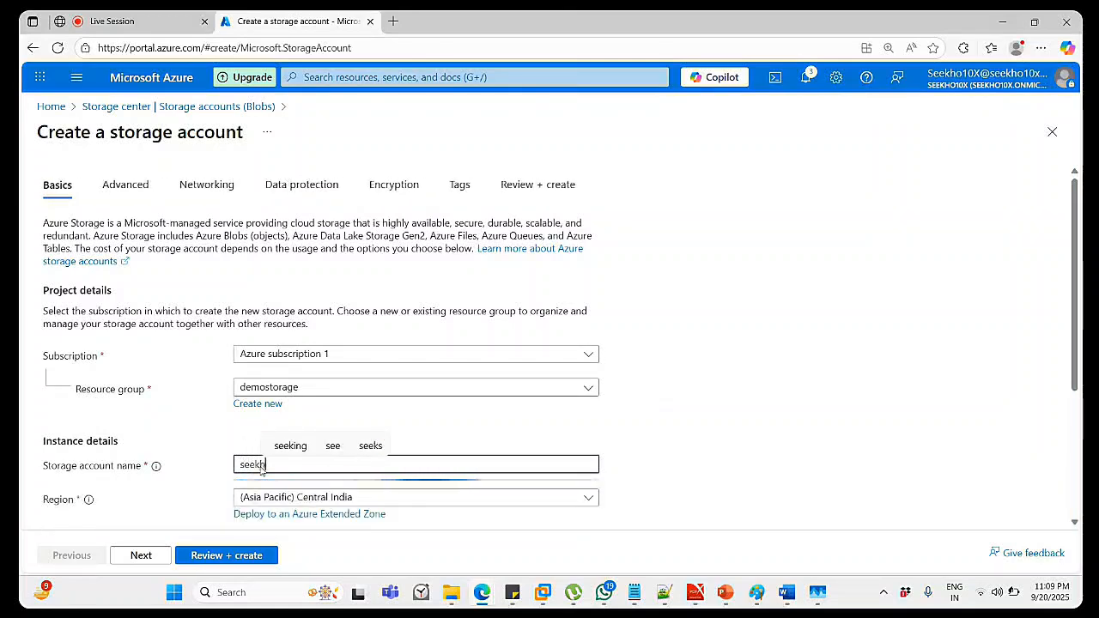
pyautogui.write('o10X')
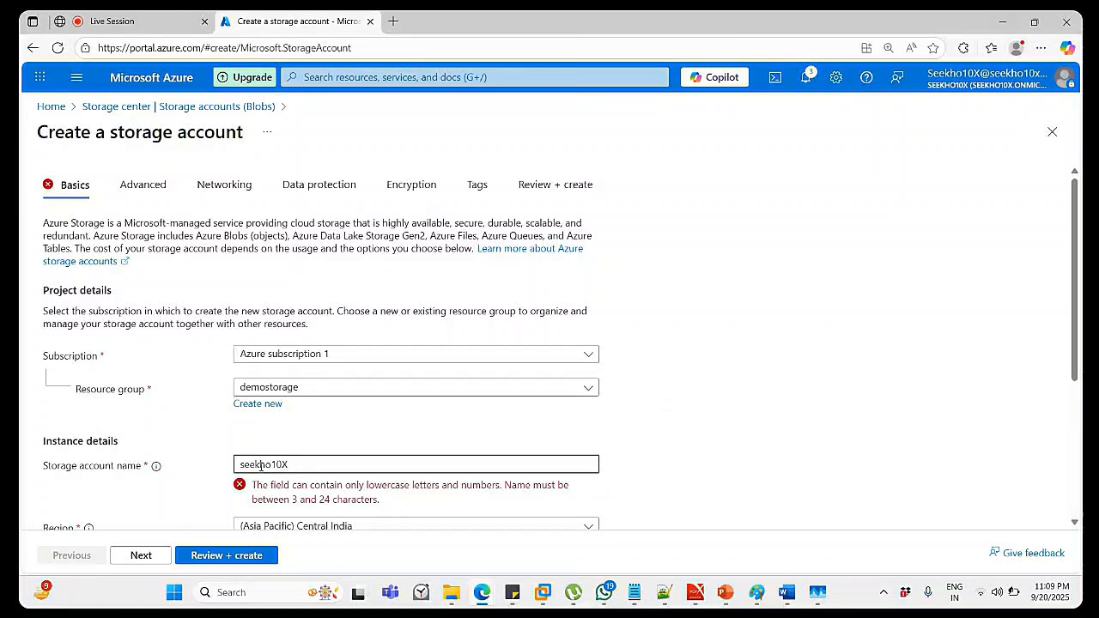
pyautogui.write('dem')
pyautogui.write('o')
pyautogui.write('1')
pyautogui.write('23456789')
pyautogui.write('85')
pyautogui.press('BackSpace')
pyautogui.write('x')
pyautogui.press('BackSpace')
pyautogui.press('BackSpace')
pyautogui.press('BackSpace')
pyautogui.press('BackSpace')
pyautogui.press('BackSpace')
pyautogui.press('BackSpace')
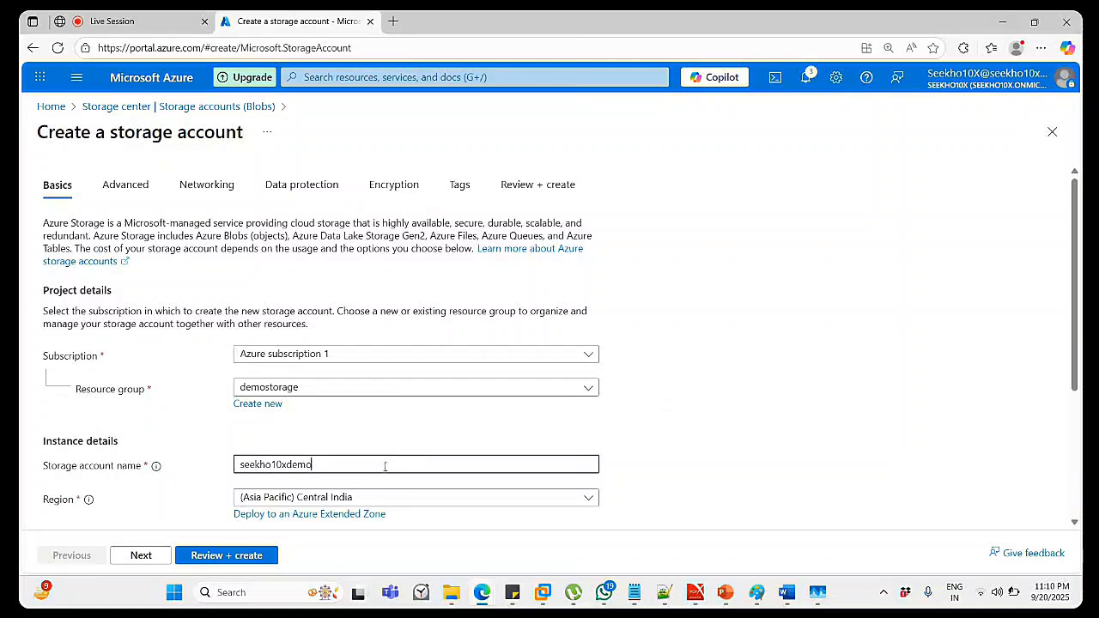
# Set the preferred storage type to Azure Blob Storage or Azure Data Lake Storage Gen 2.
pyautogui.scroll(-2, 510, 461)
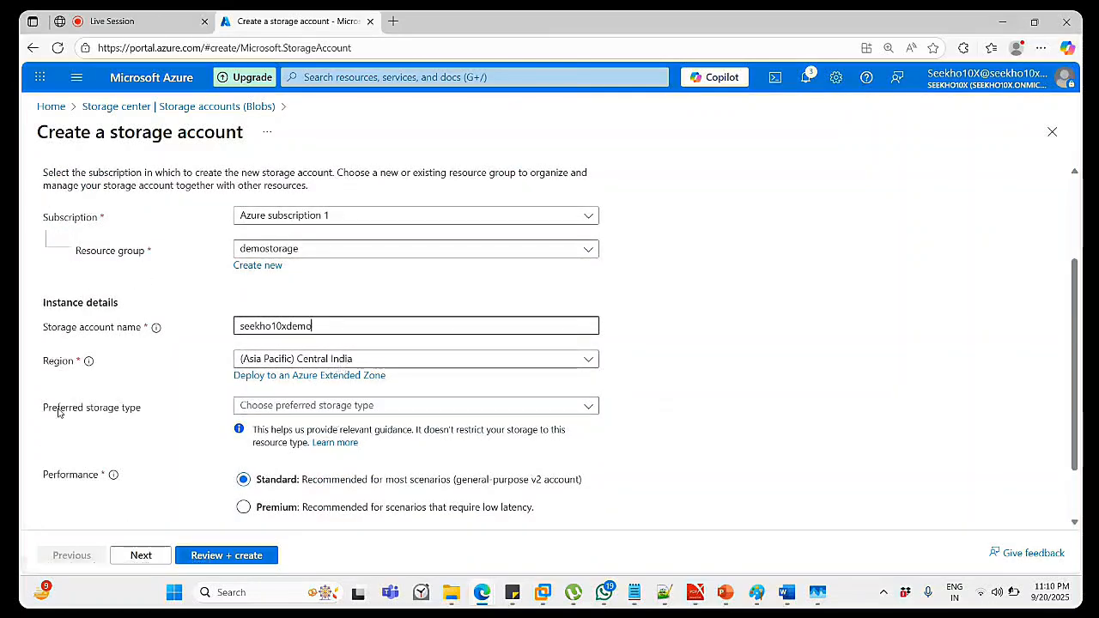
pyautogui.click(367, 406)
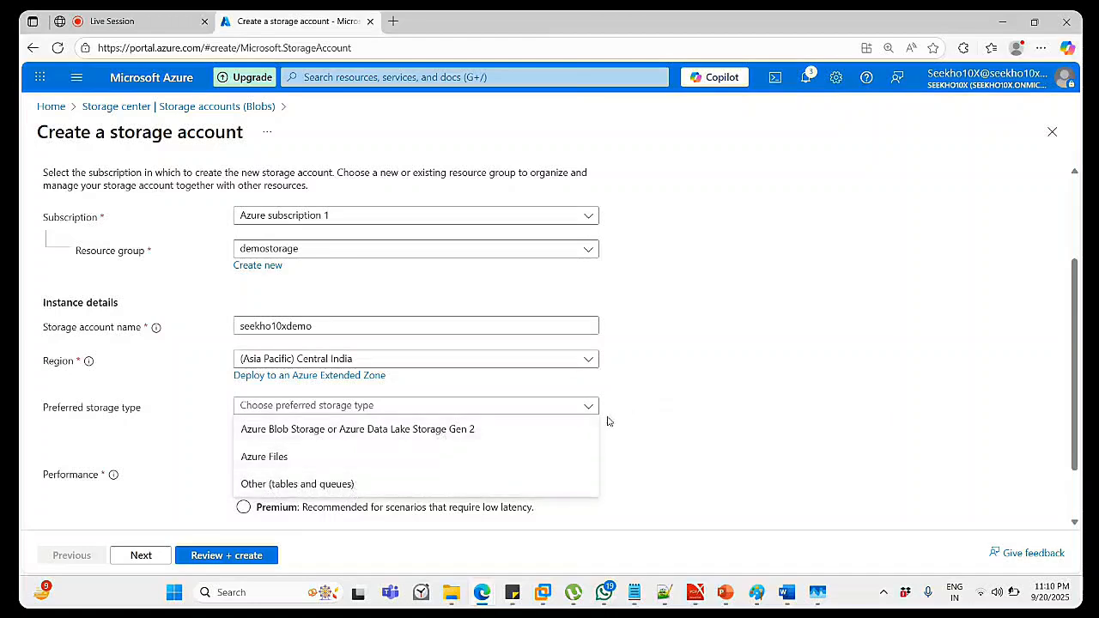
pyautogui.click(303, 429)
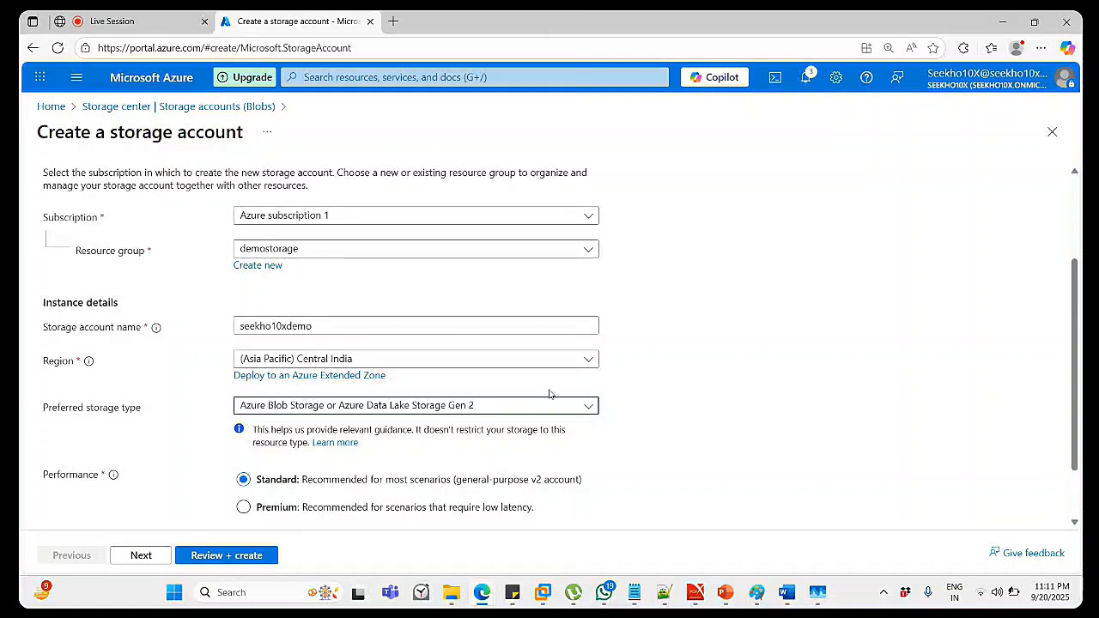
# Set the account's redundancy to Locally-redundant storage (LRS).
pyautogui.scroll(-2, 552, 394)
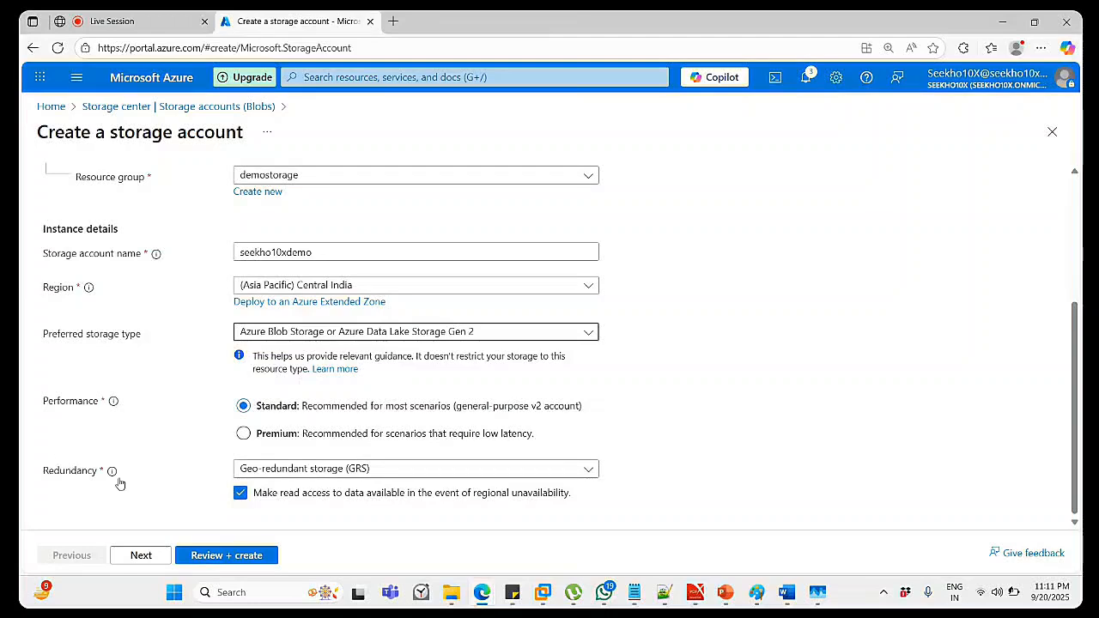
pyautogui.click(393, 478)
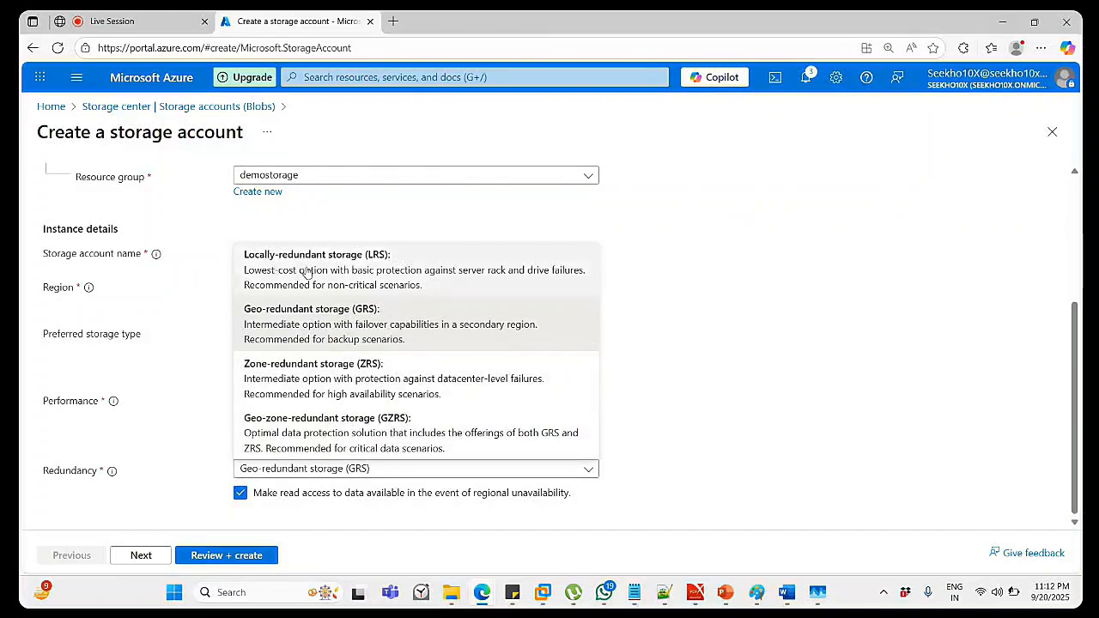
pyautogui.click(343, 255)
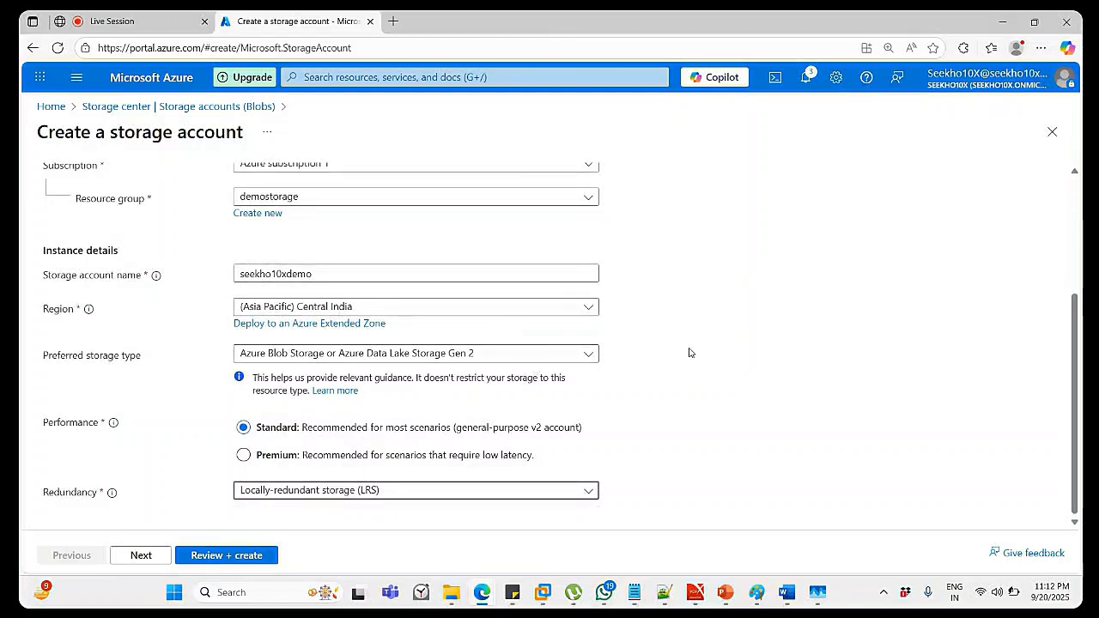
pyautogui.scroll(3, 689, 352)
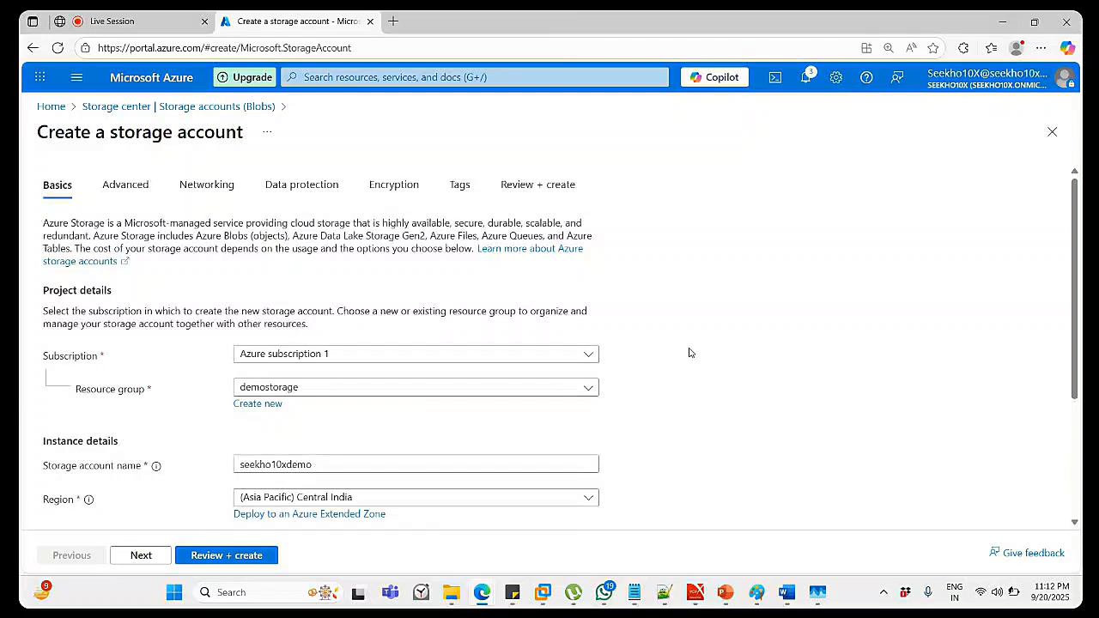
pyautogui.scroll(-3, 688, 352)
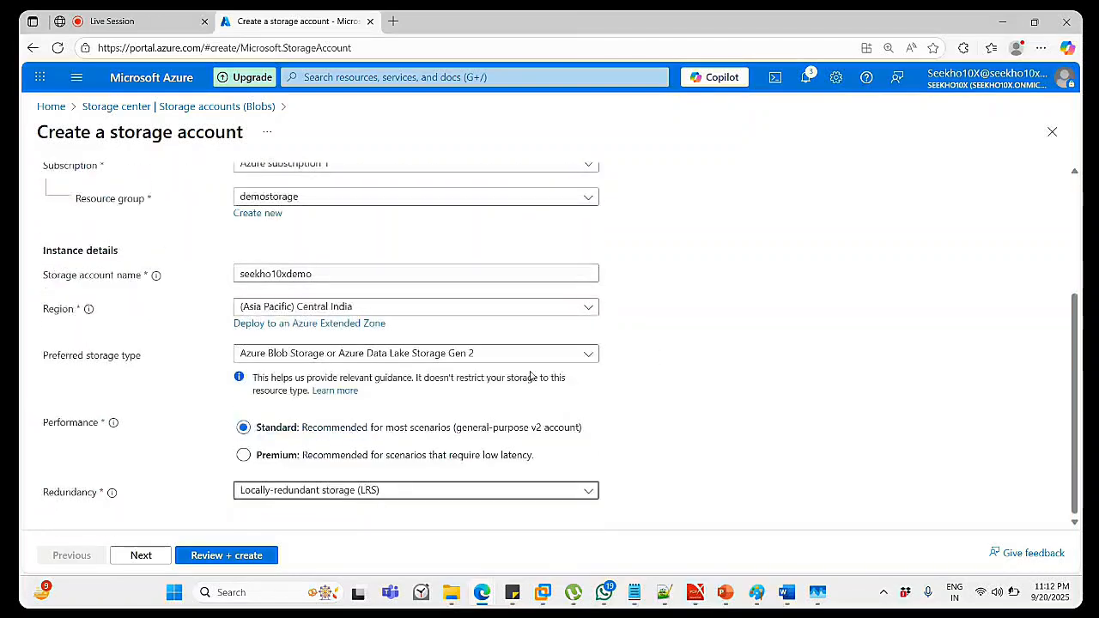
# Pass Review + create validation and create the seekho10xdemo storage account.
pyautogui.click(246, 555)
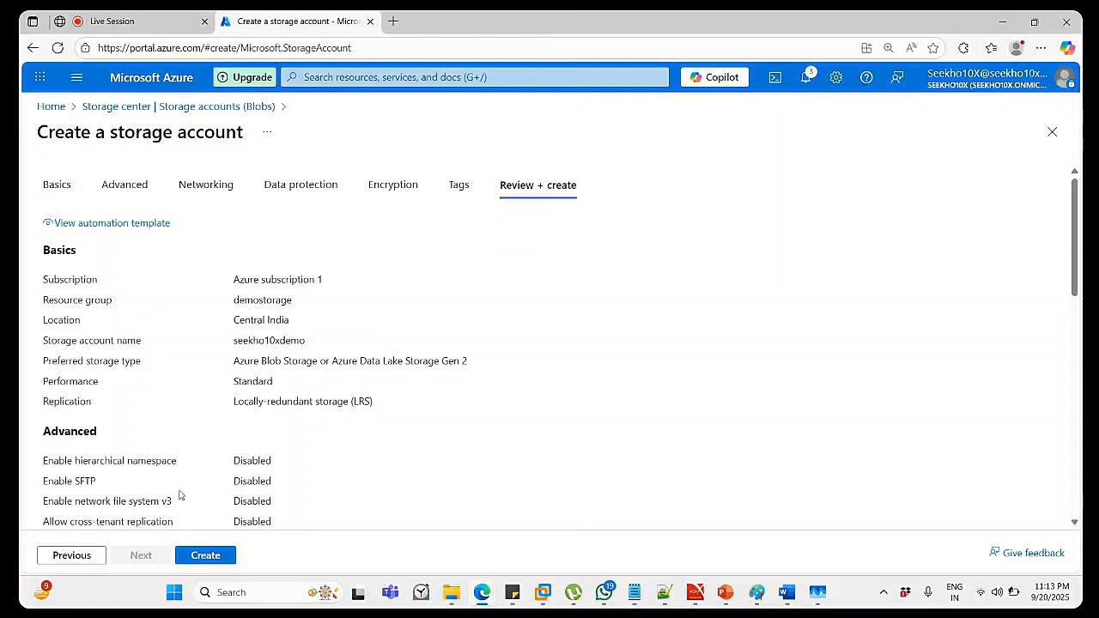
pyautogui.click(205, 556)
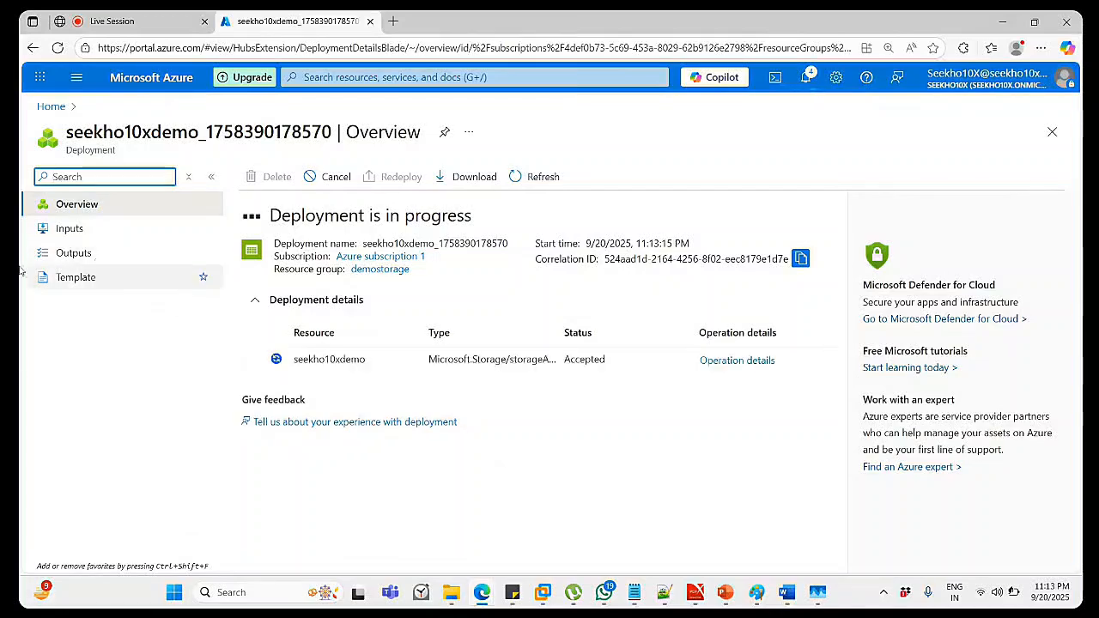
# Refresh the deployment overview until seekho10xdemo reports 'Your deployment is complete'.
pyautogui.click(517, 178)
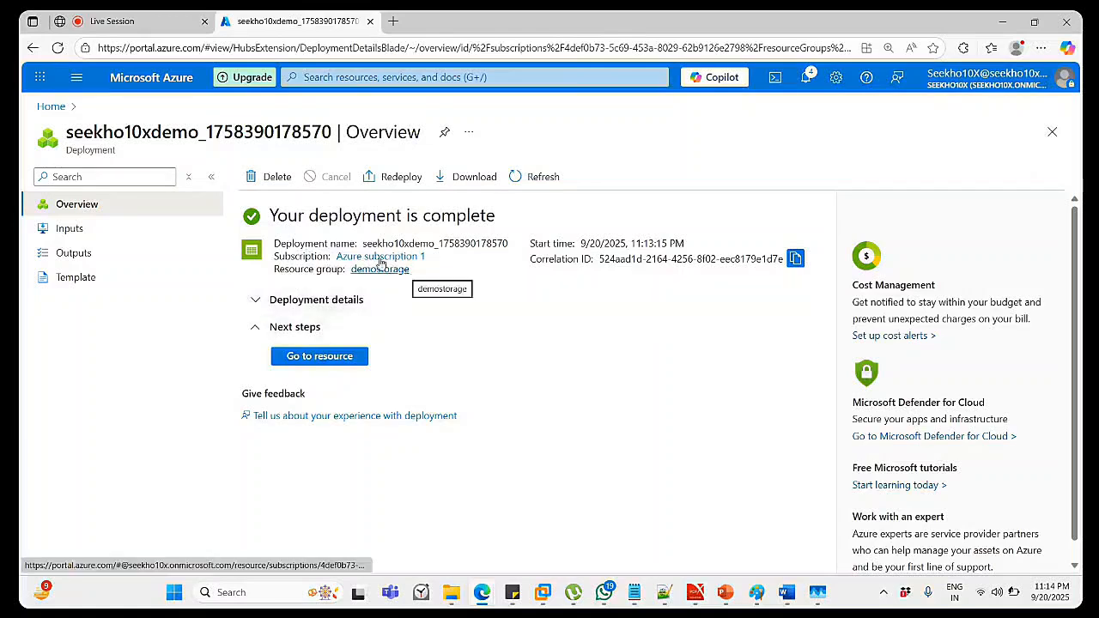
pyautogui.click(390, 77)
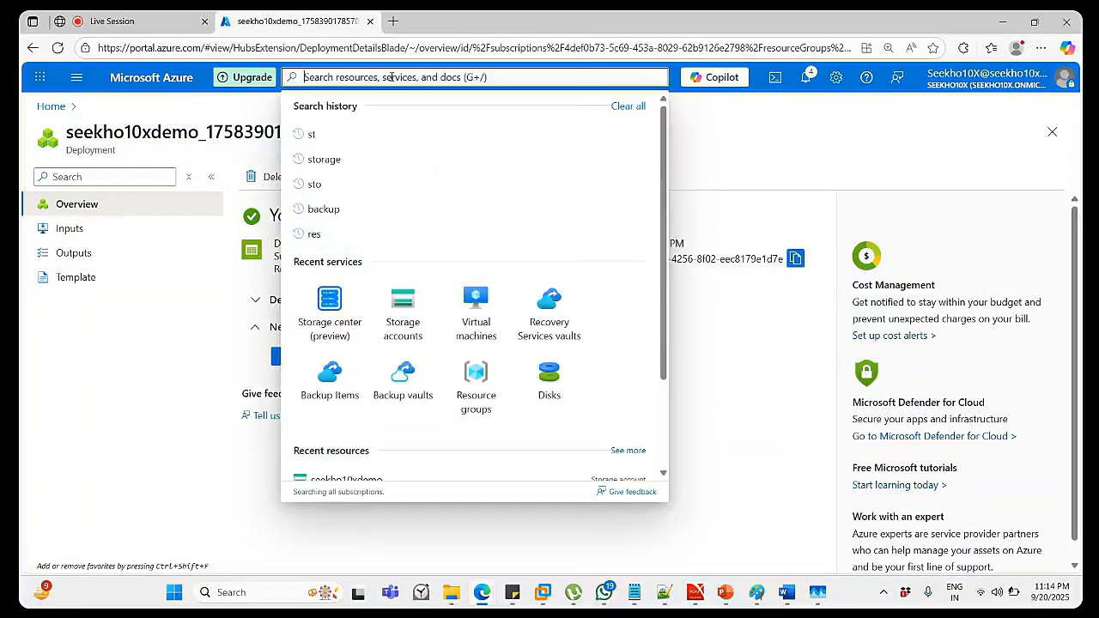
# Go to Storage accounts, refresh the list, and open mydemolab's overview.
pyautogui.click(344, 163)
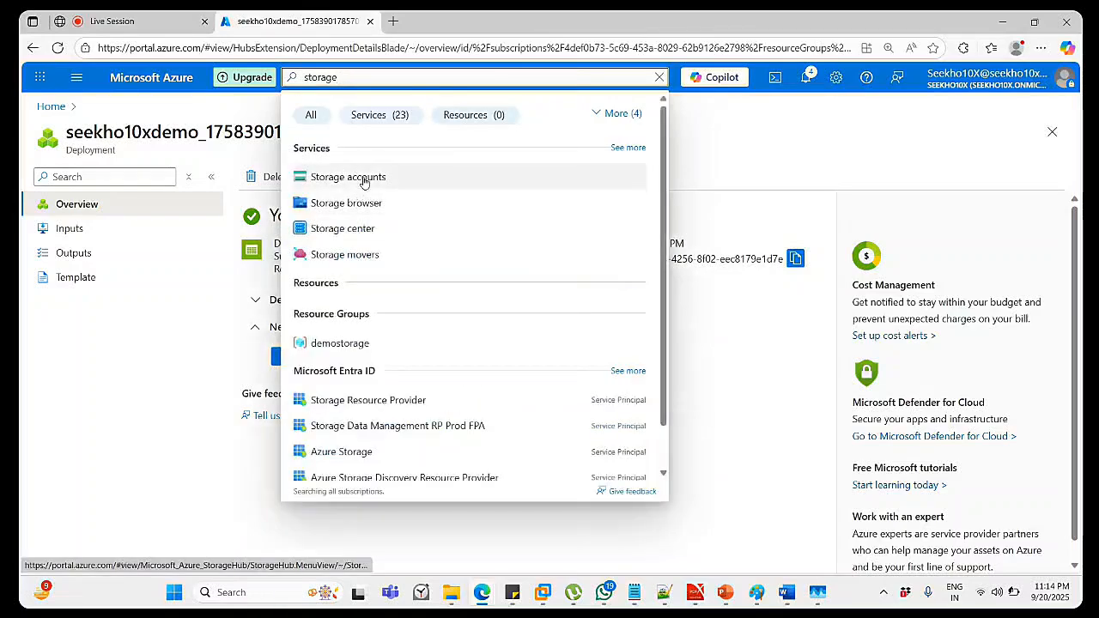
pyautogui.click(365, 178)
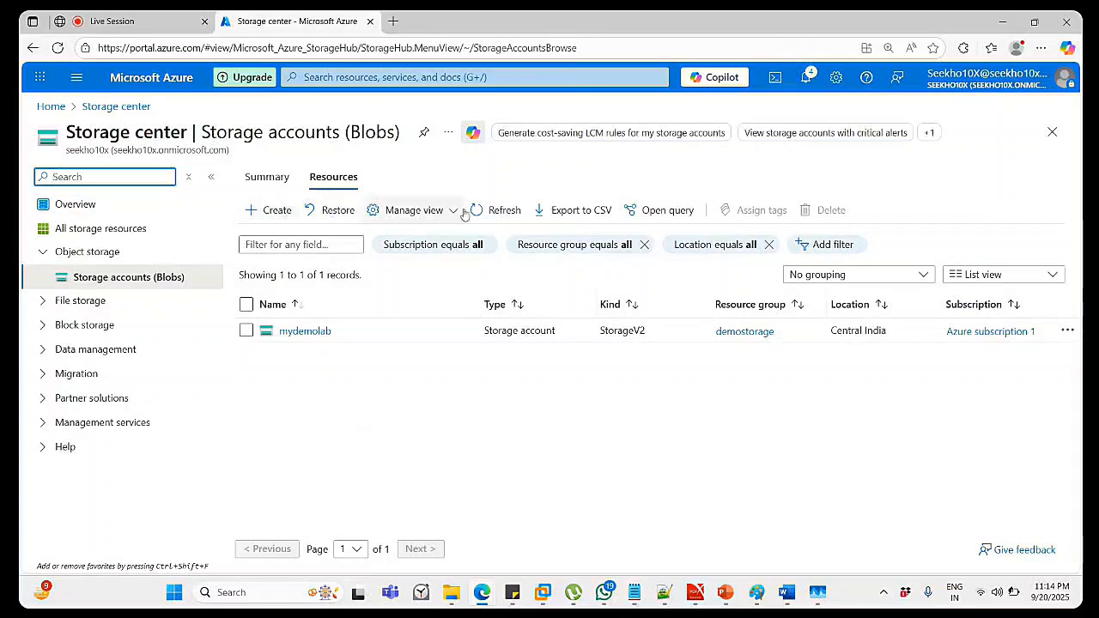
pyautogui.click(504, 210)
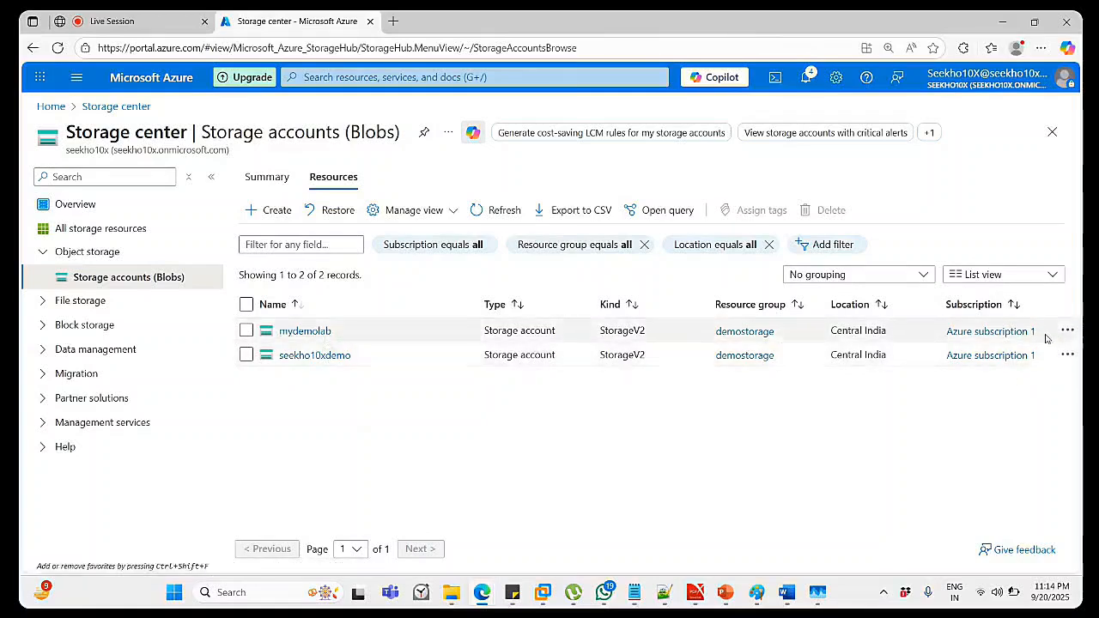
pyautogui.click(300, 331)
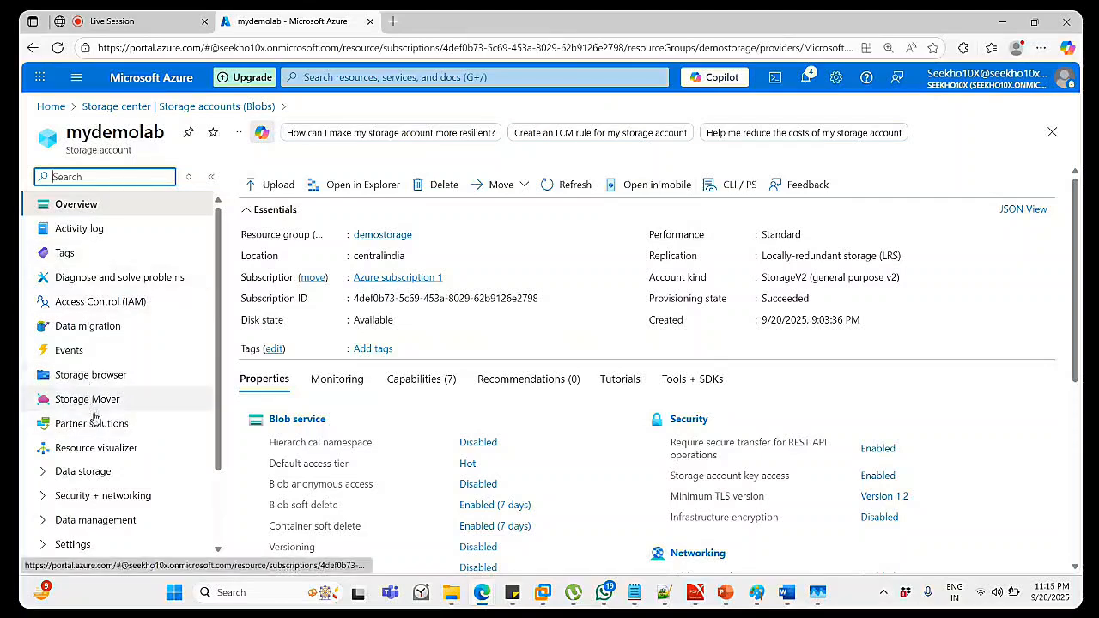
# Expand Data storage in mydemolab's menu and open Containers, showing the $logs container.
pyautogui.scroll(-1, 120, 450)
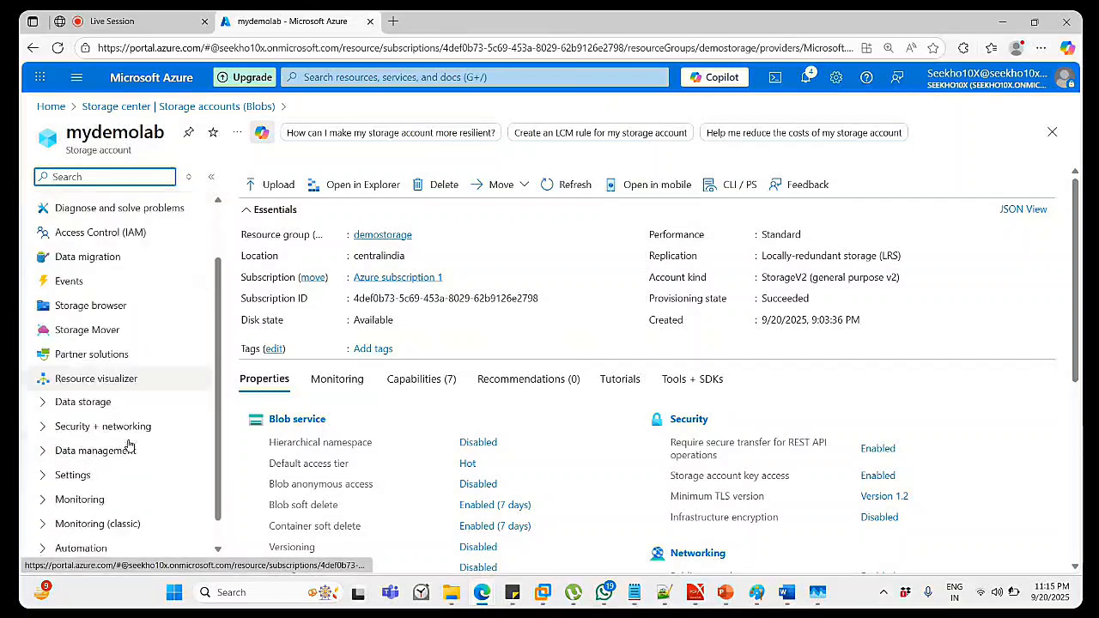
pyautogui.click(43, 403)
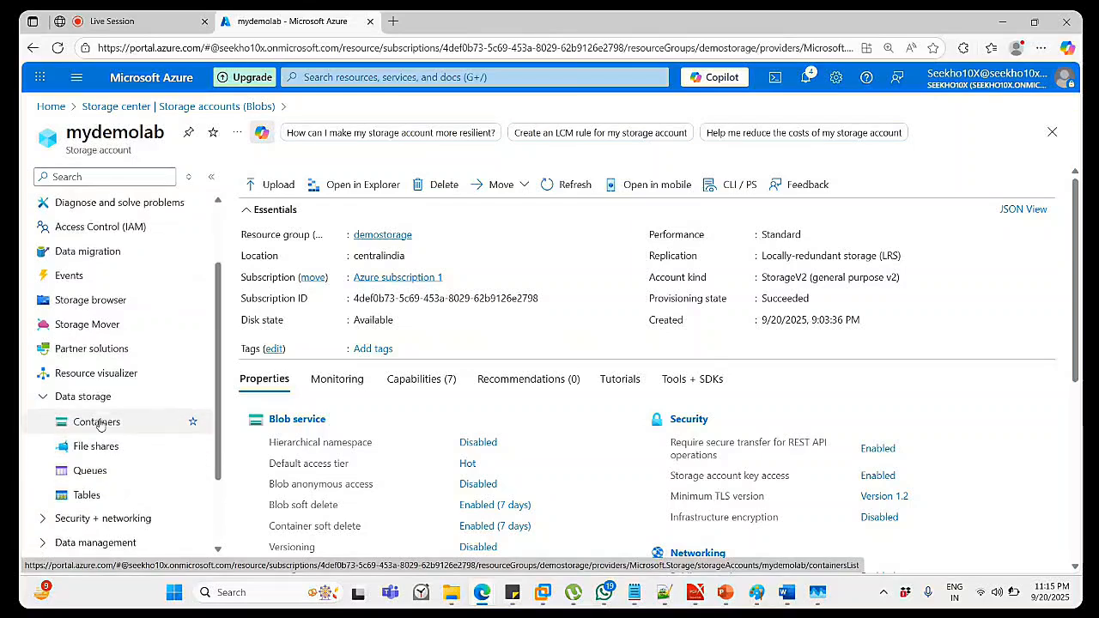
pyautogui.scroll(-3, 96, 404)
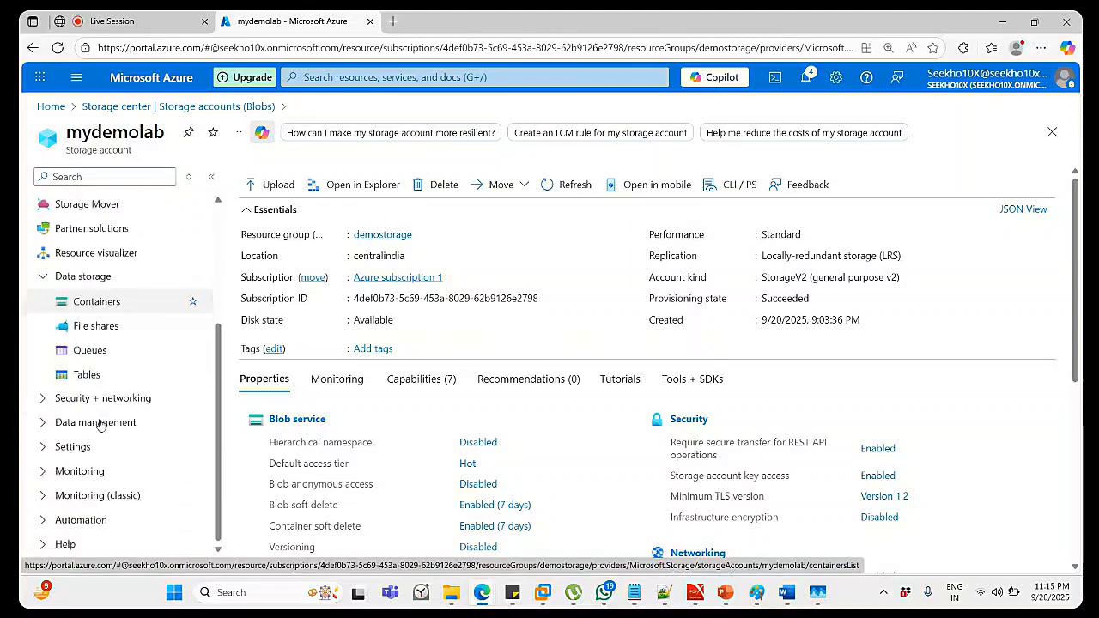
pyautogui.click(92, 306)
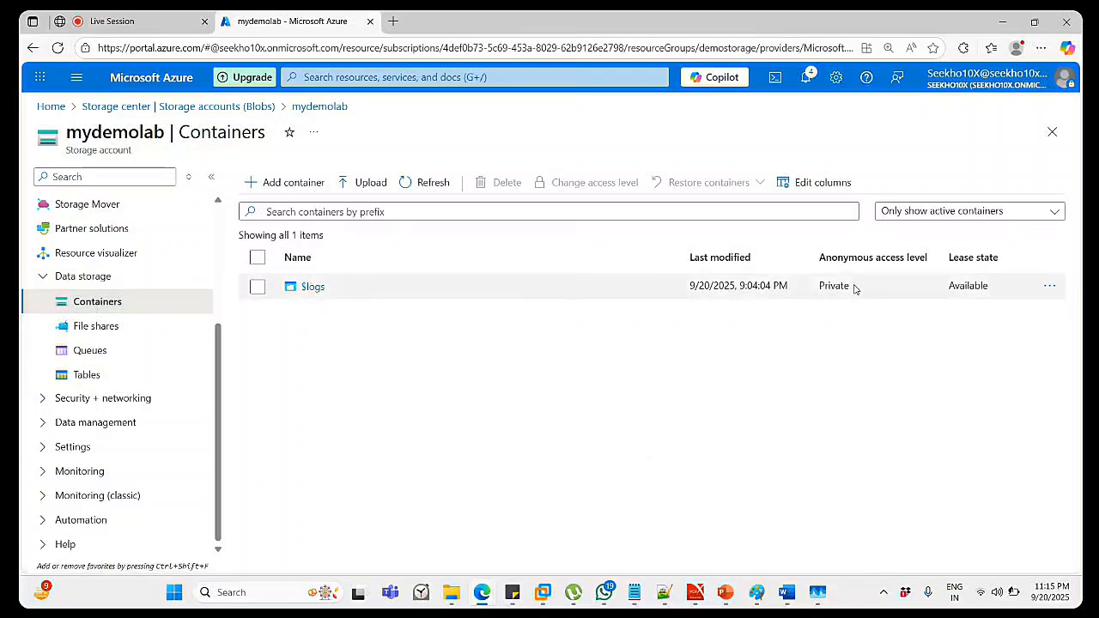
# Add a private container named storagedemo, then refresh the list and open it.
pyautogui.click(296, 183)
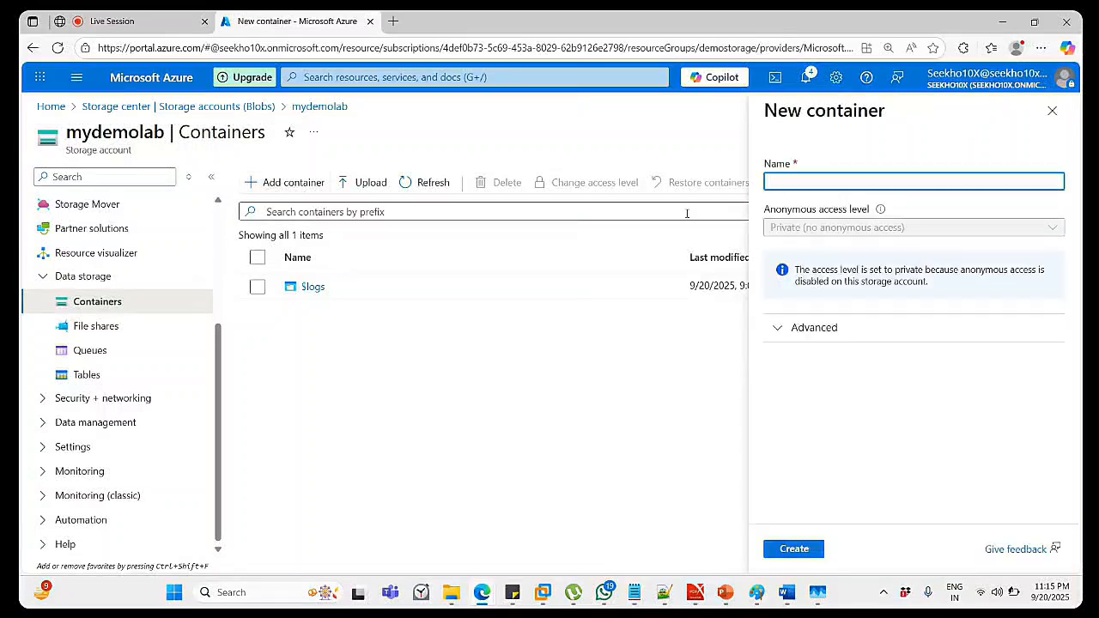
pyautogui.write('storagedemo')
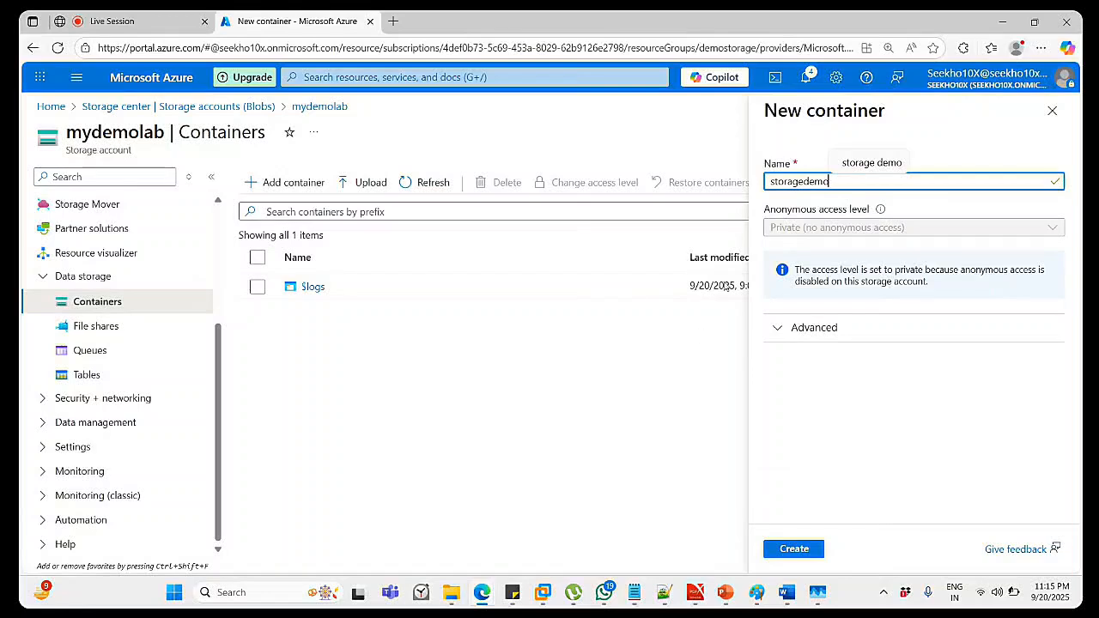
pyautogui.click(968, 144)
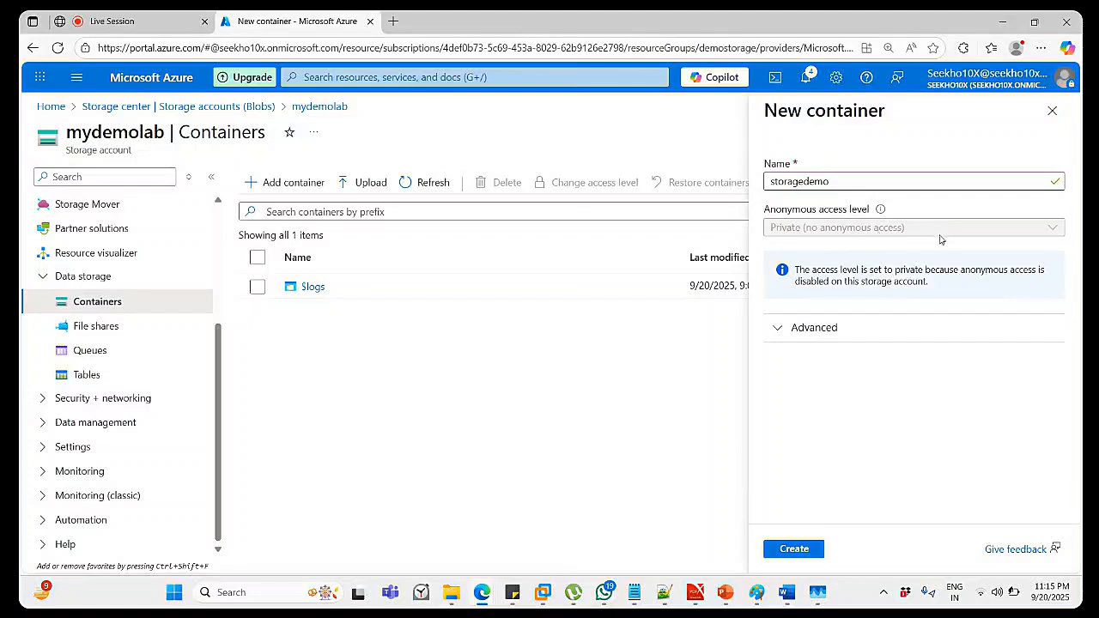
pyautogui.click(777, 329)
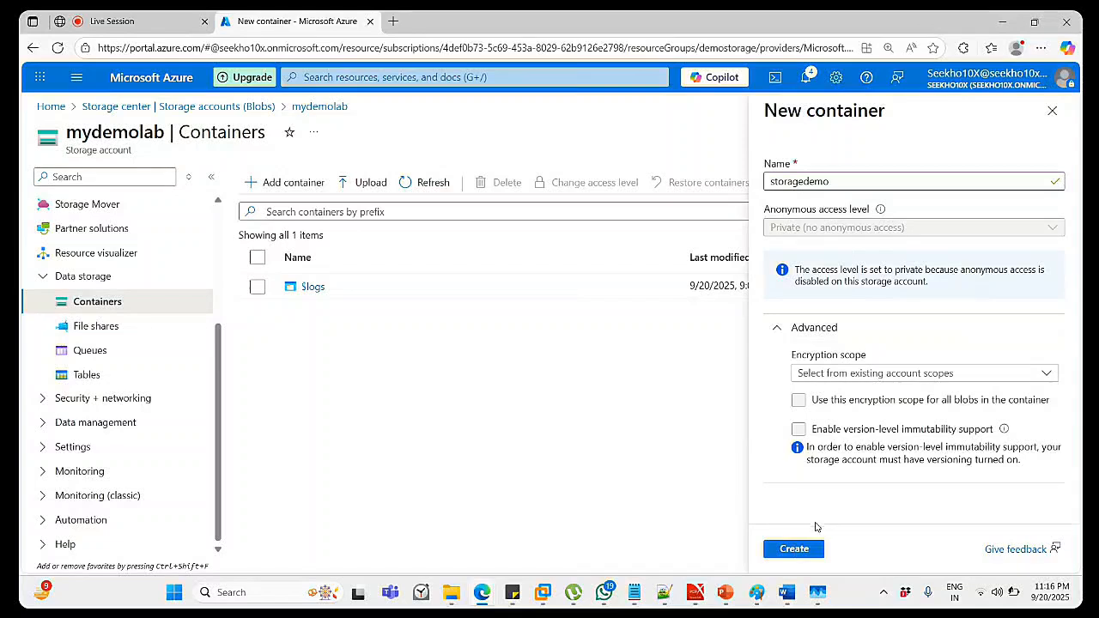
pyautogui.click(814, 551)
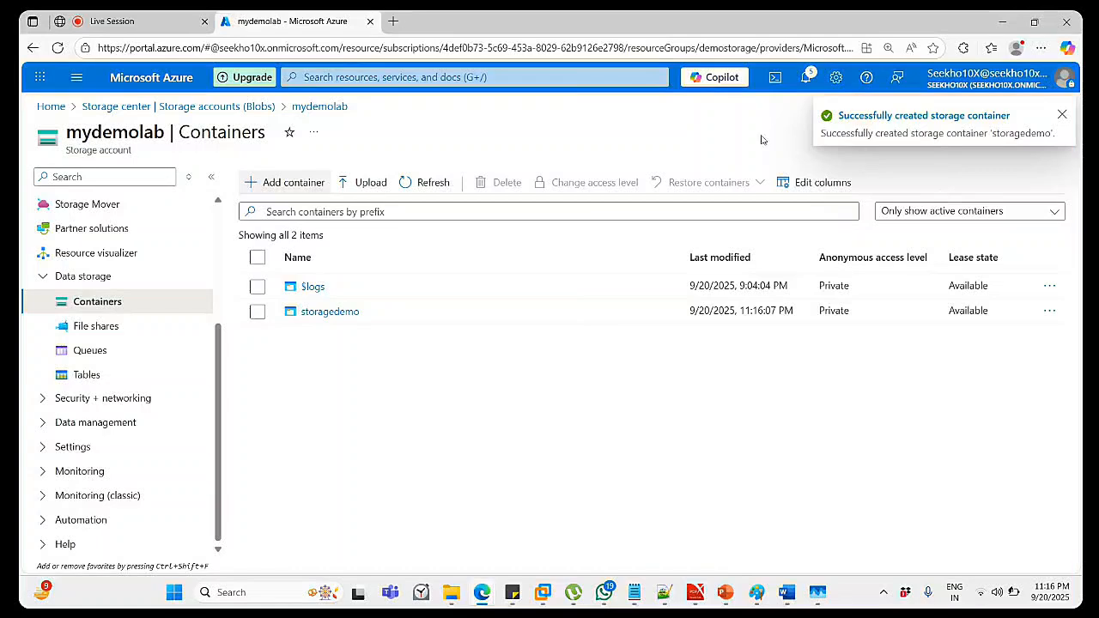
pyautogui.click(439, 182)
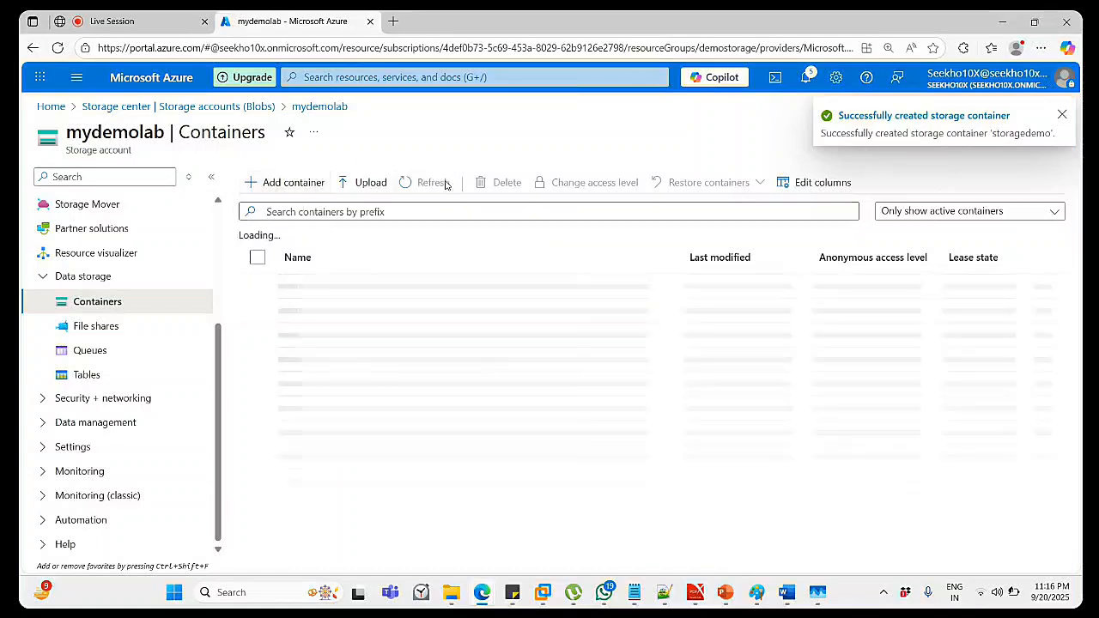
pyautogui.click(344, 314)
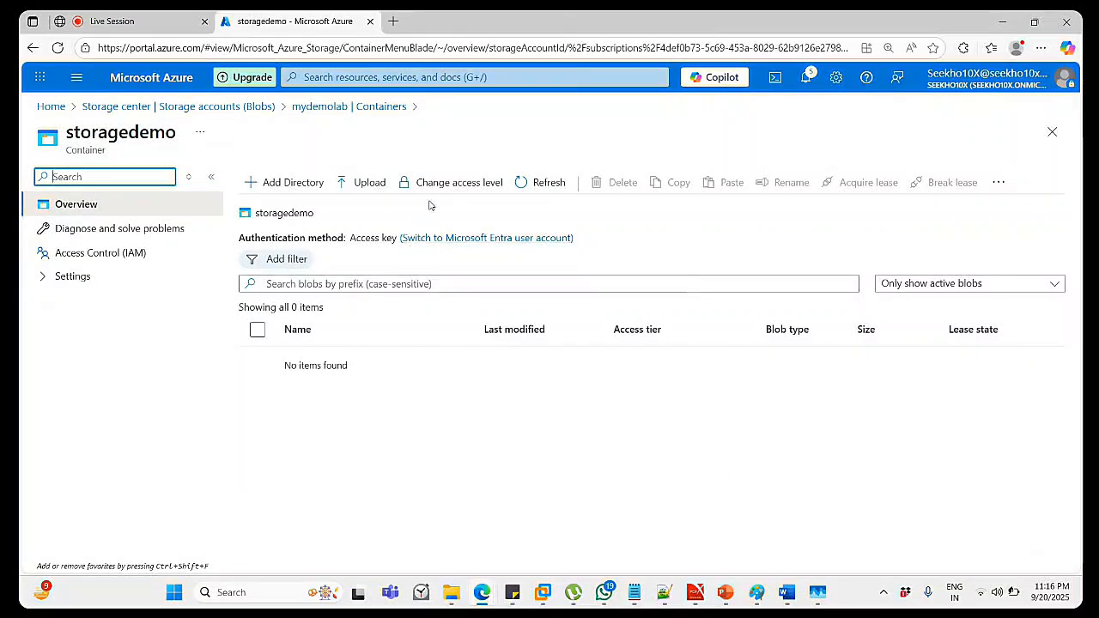
# Start a blob upload into storagedemo and browse to the Desktop folder.
pyautogui.click(370, 184)
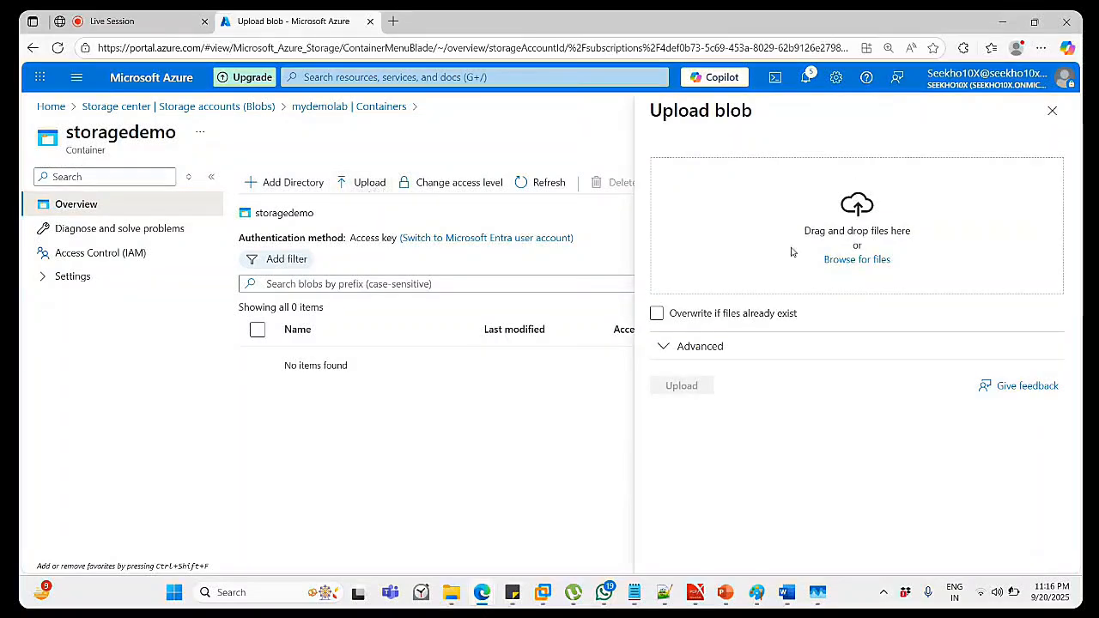
pyautogui.click(842, 260)
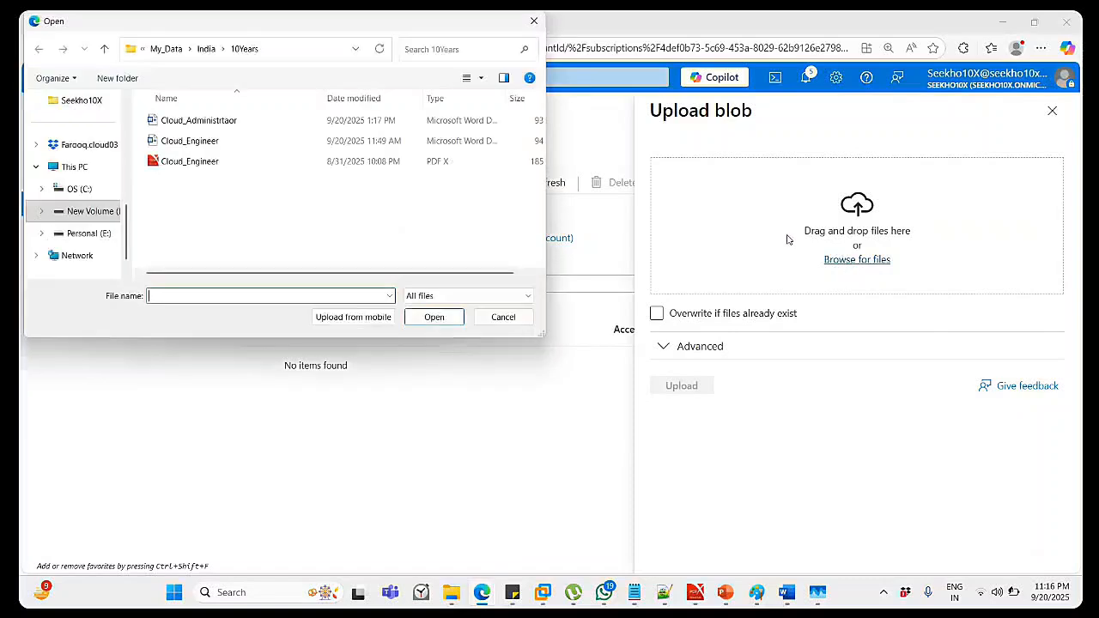
pyautogui.scroll(1, 68, 189)
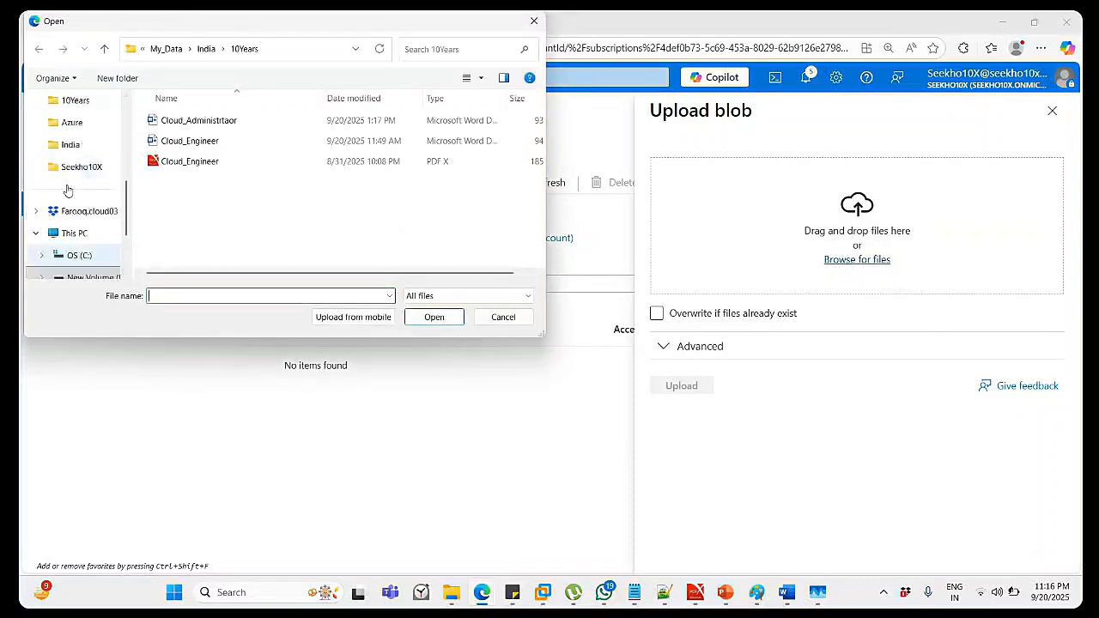
pyautogui.scroll(4, 69, 185)
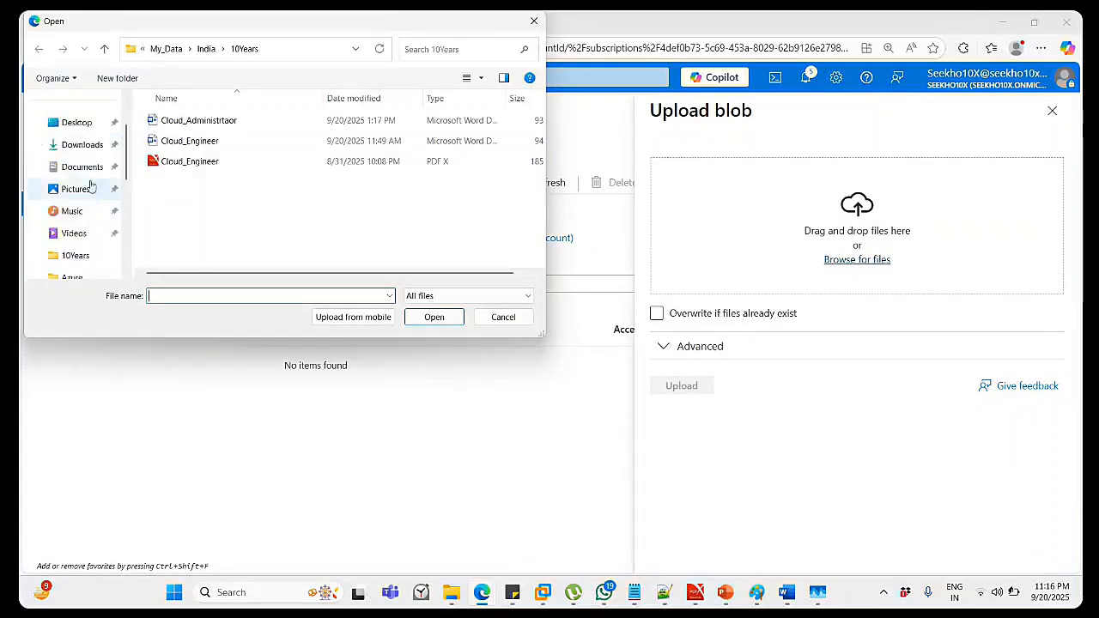
pyautogui.click(80, 129)
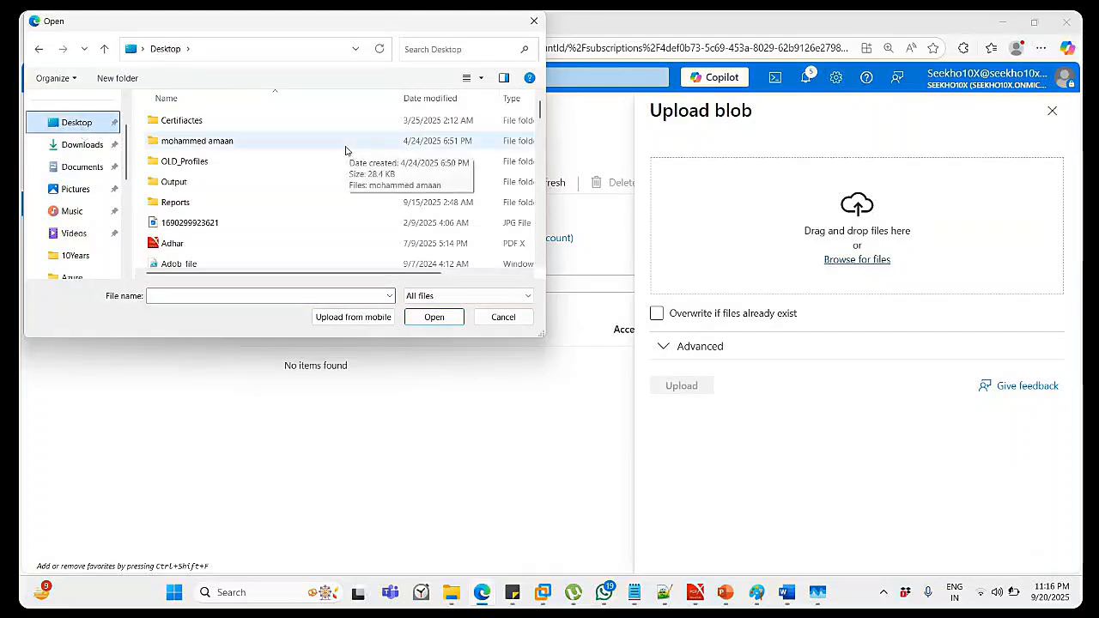
# Select Web_Code.pdf from the Desktop and upload it to the storagedemo container.
pyautogui.scroll(-1, 344, 148)
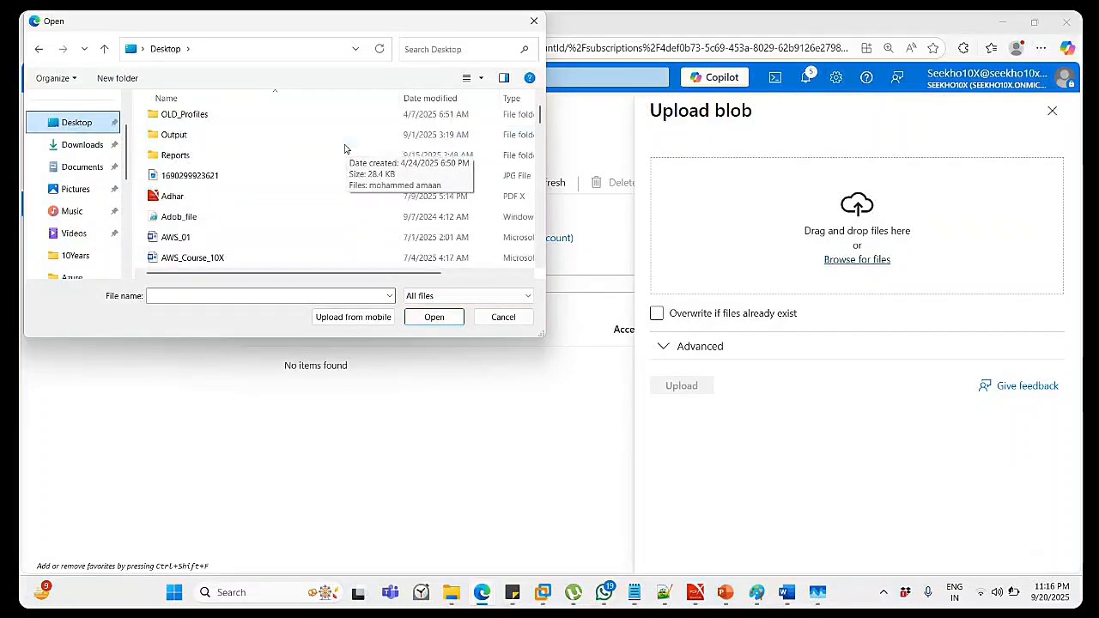
pyautogui.scroll(-3, 343, 146)
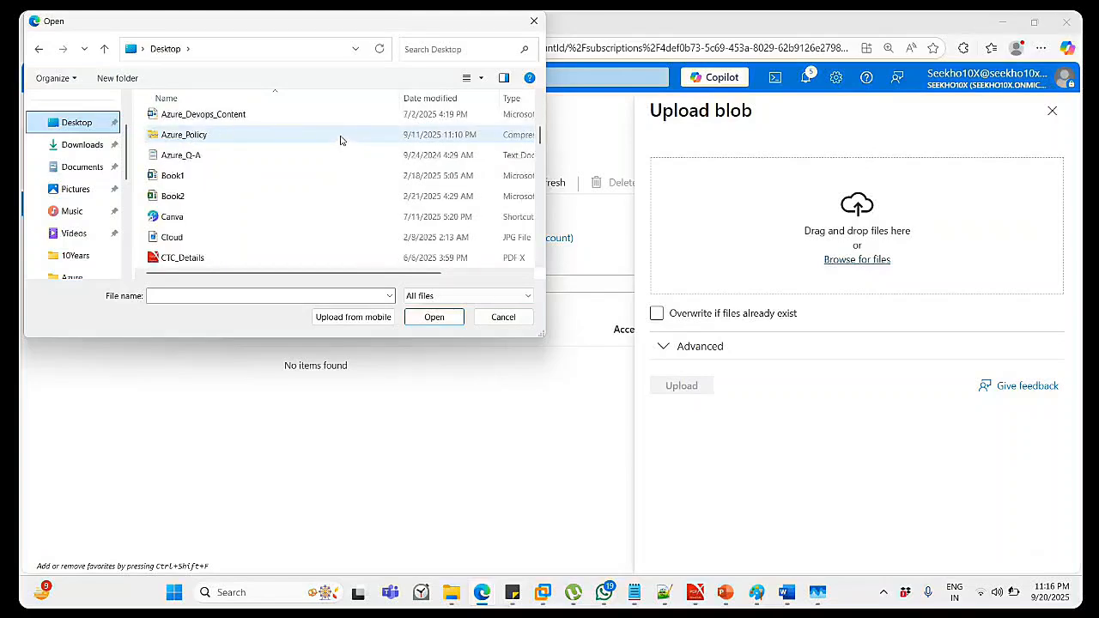
pyautogui.scroll(-2, 338, 138)
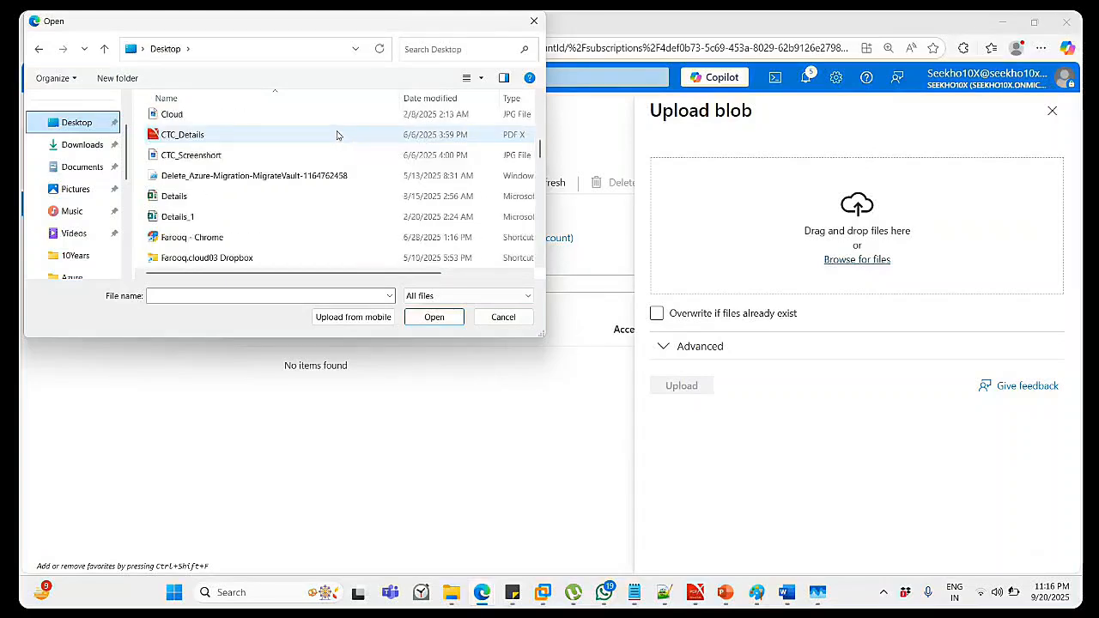
pyautogui.scroll(-2, 338, 135)
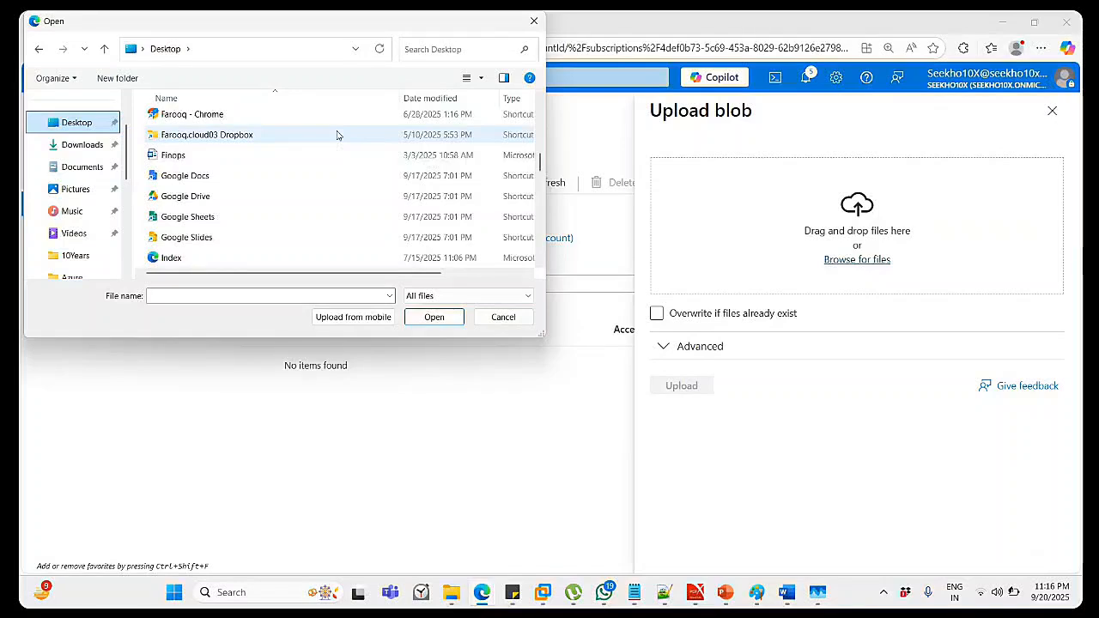
pyautogui.scroll(-1, 337, 135)
pyautogui.scroll(-2, 338, 135)
pyautogui.scroll(-2, 338, 135)
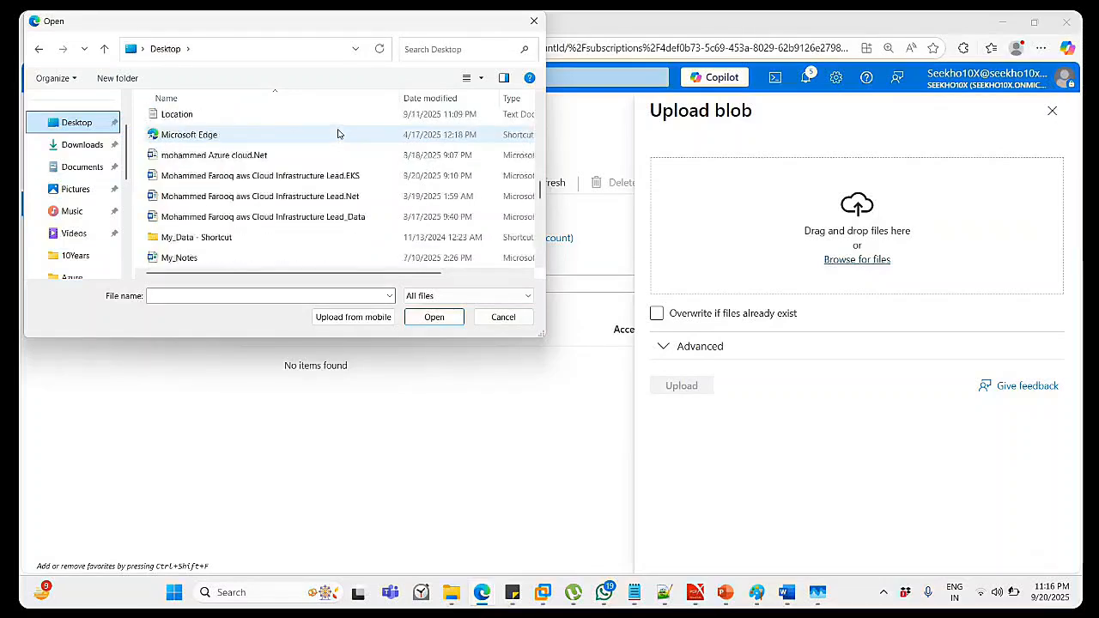
pyautogui.scroll(-2, 338, 135)
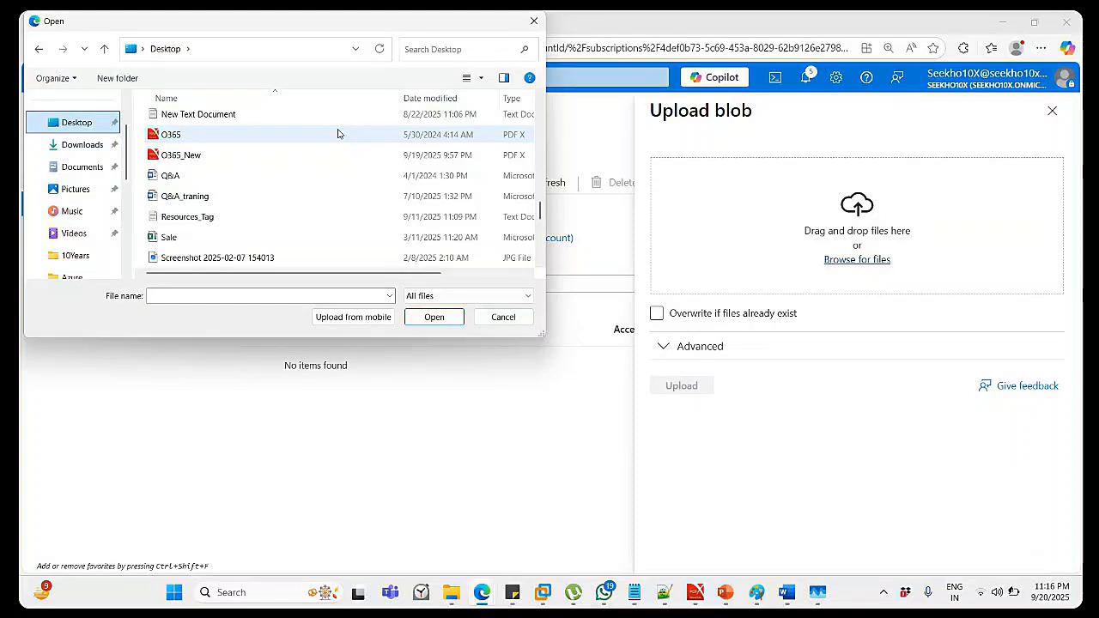
pyautogui.scroll(-2, 338, 134)
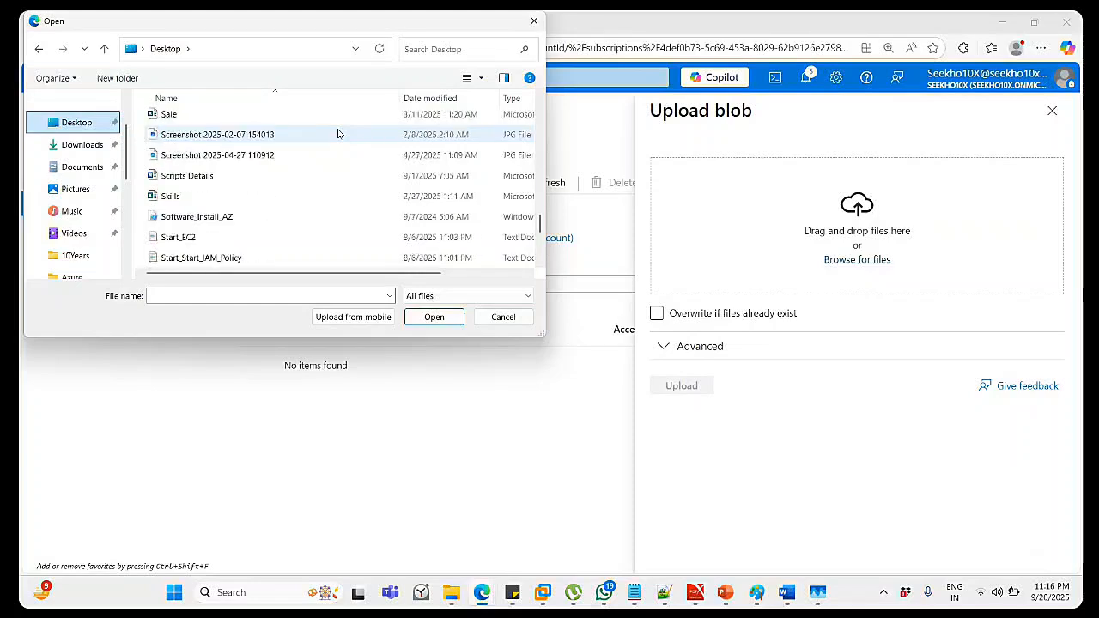
pyautogui.scroll(-1, 337, 135)
pyautogui.scroll(-1, 338, 134)
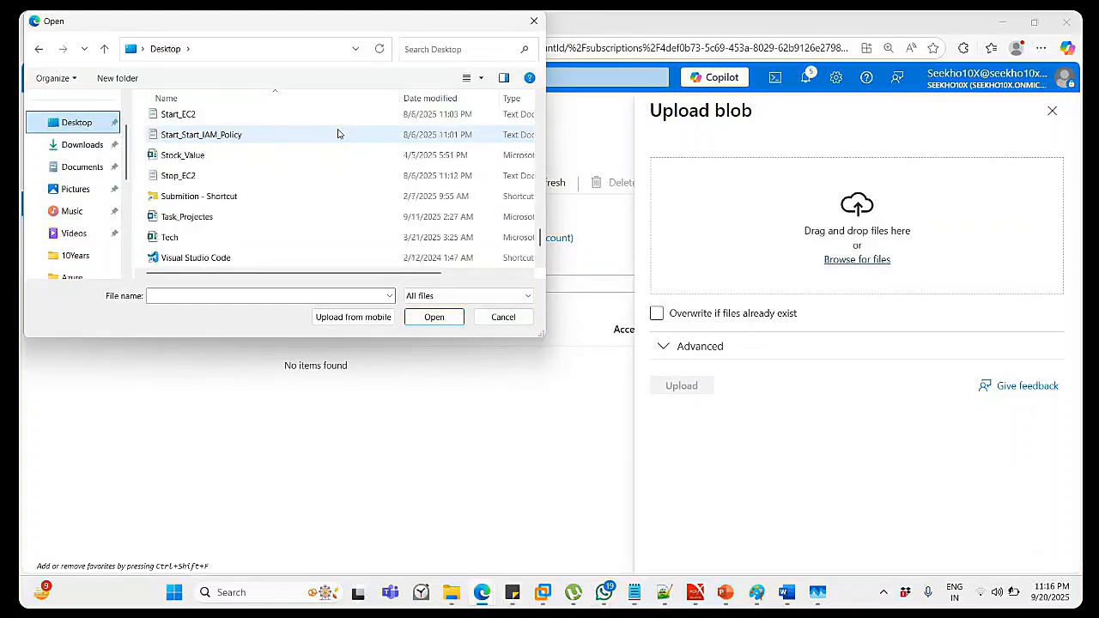
pyautogui.scroll(-1, 338, 135)
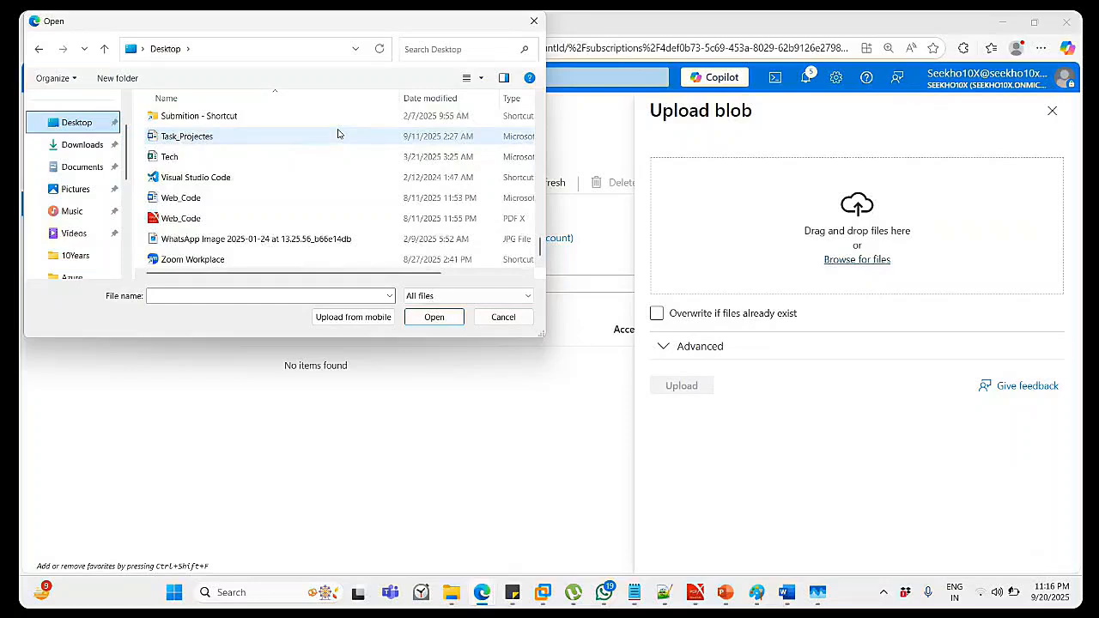
pyautogui.click(182, 220)
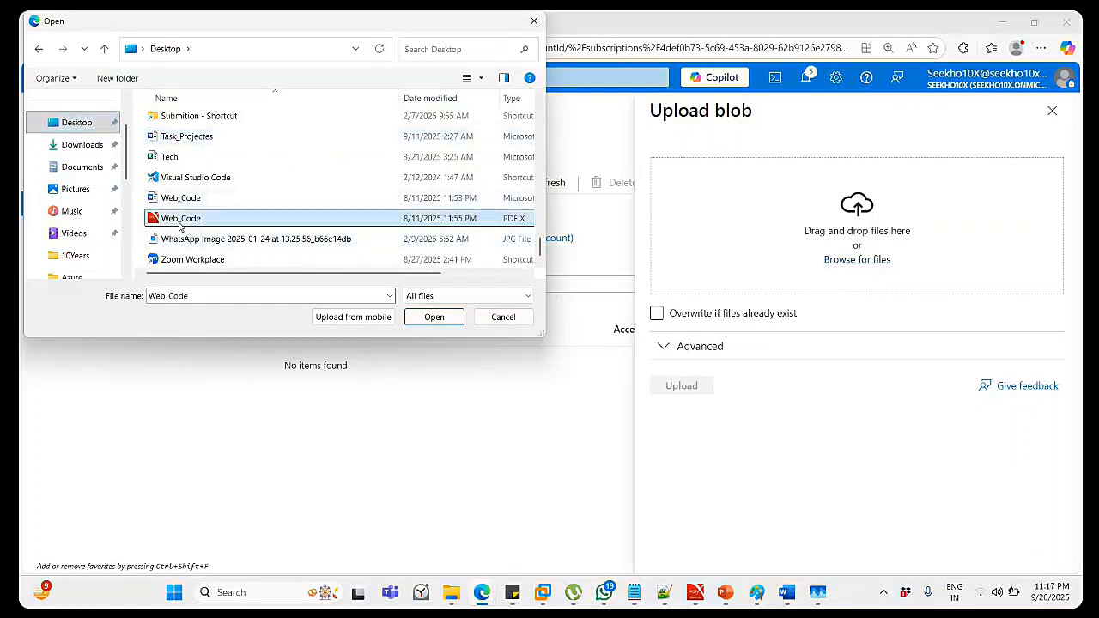
pyautogui.click(444, 318)
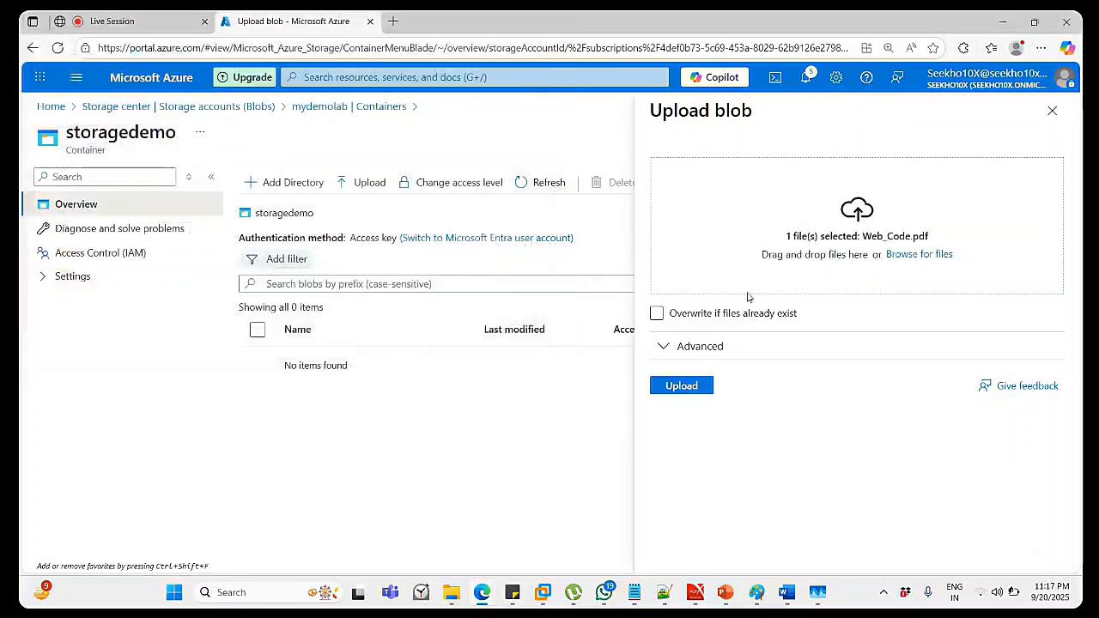
pyautogui.click(666, 386)
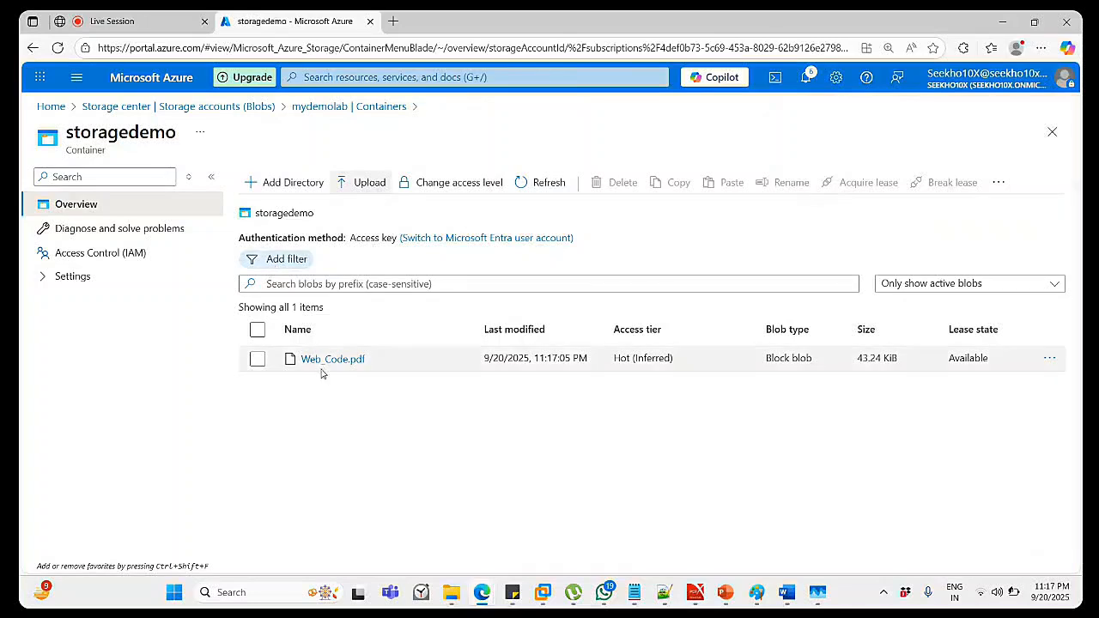
pyautogui.click(259, 360)
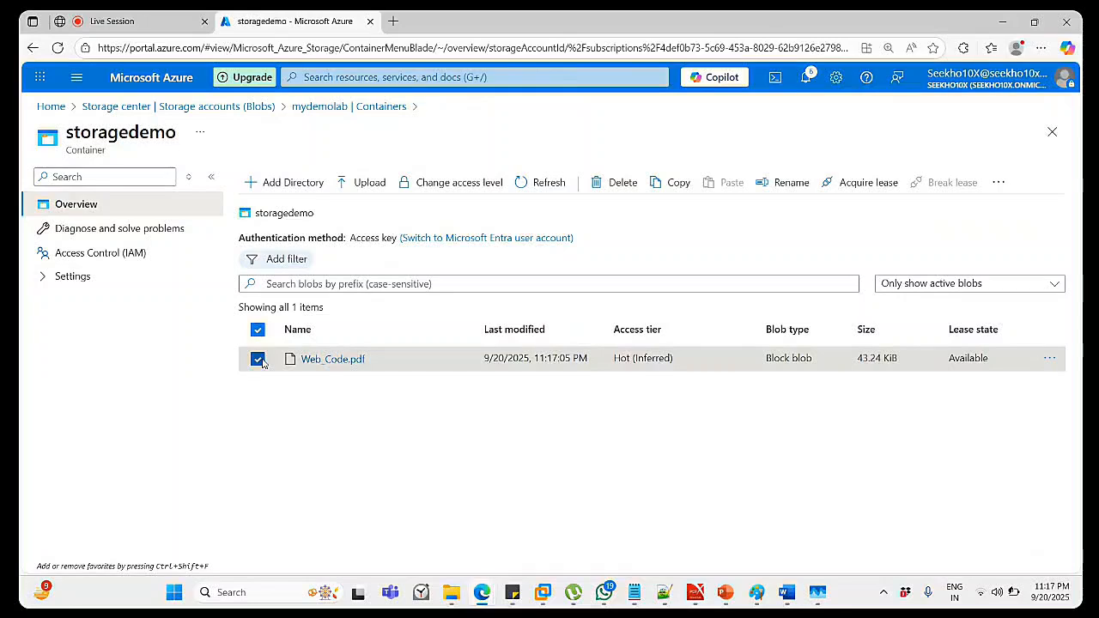
pyautogui.click(346, 362)
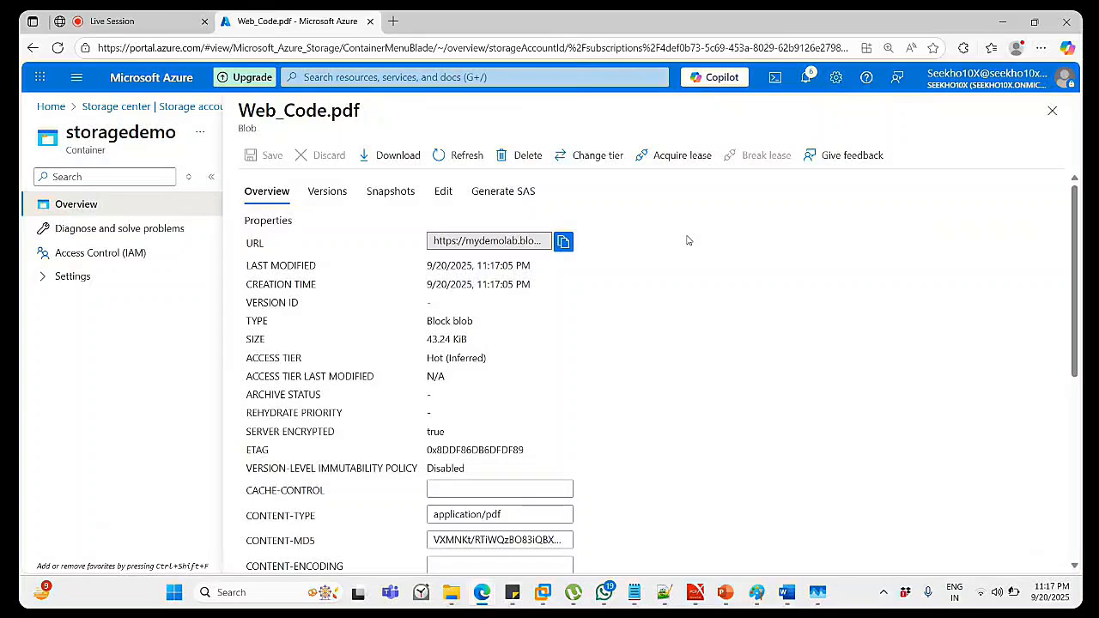
pyautogui.click(595, 157)
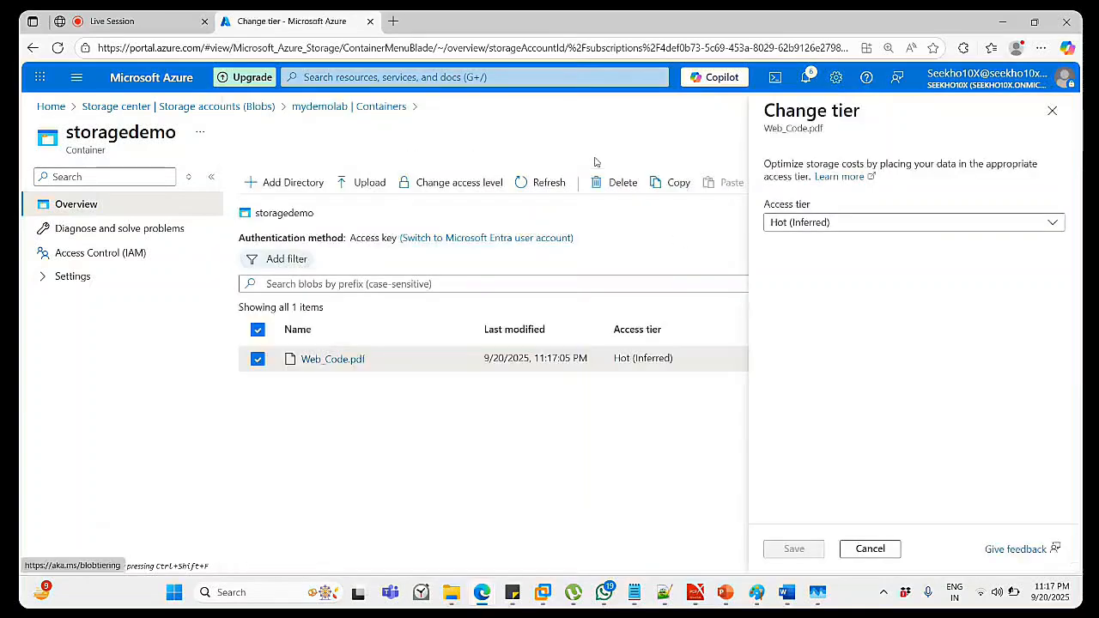
pyautogui.click(1052, 111)
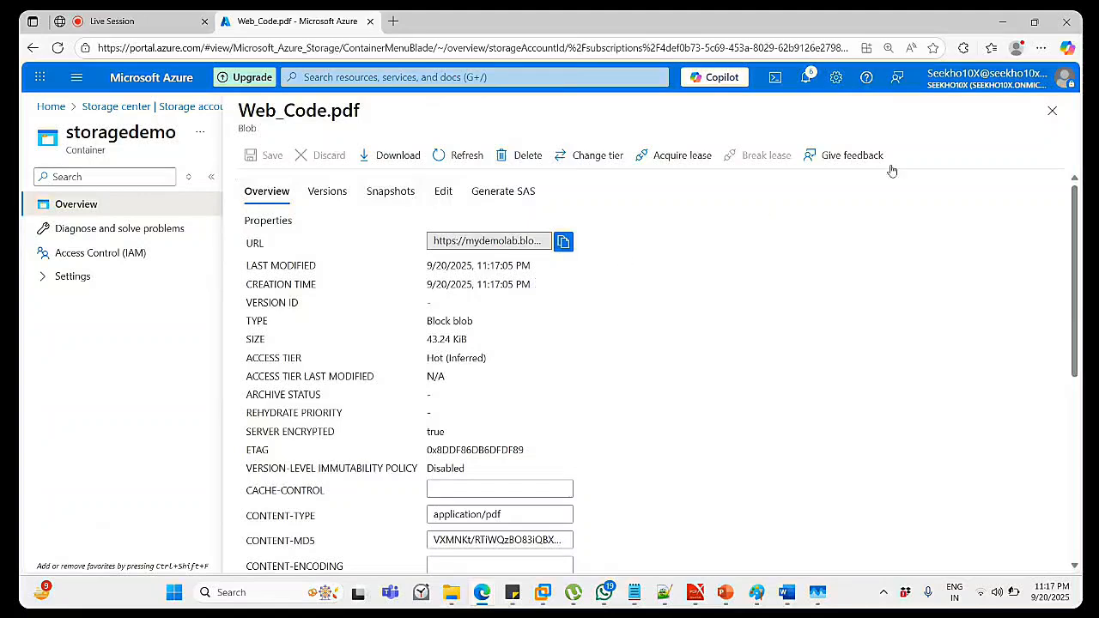
pyautogui.click(1052, 111)
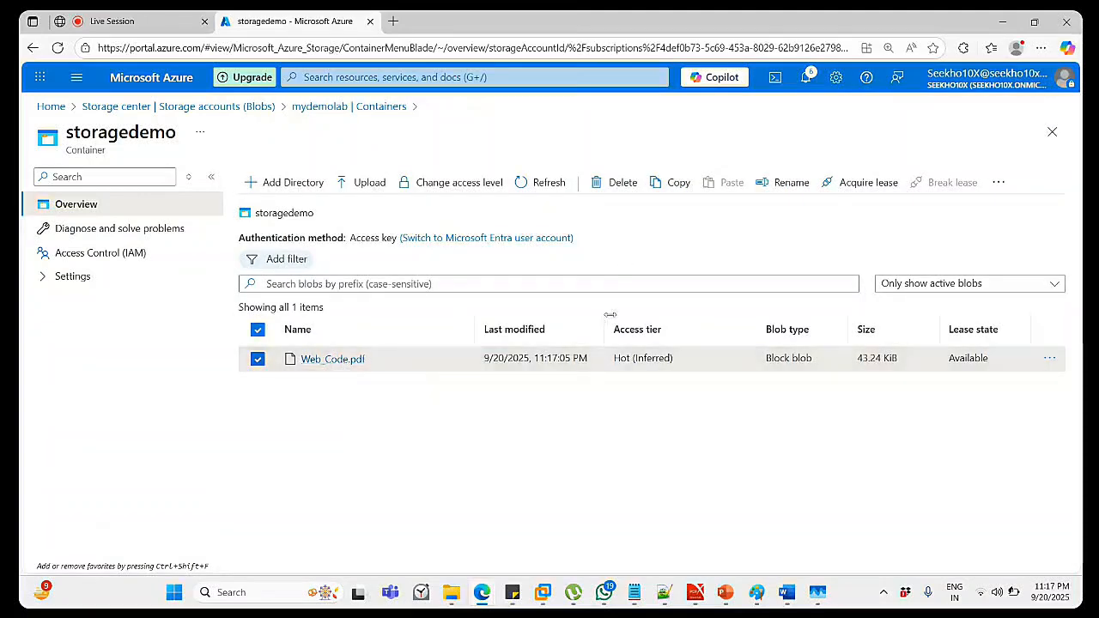
pyautogui.click(461, 182)
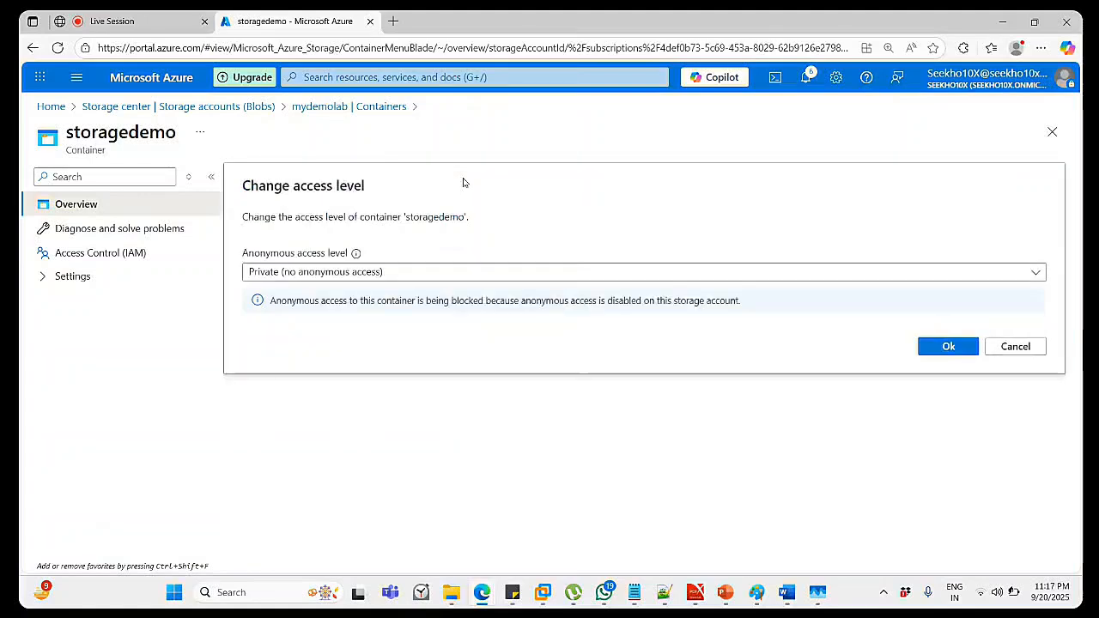
pyautogui.click(400, 272)
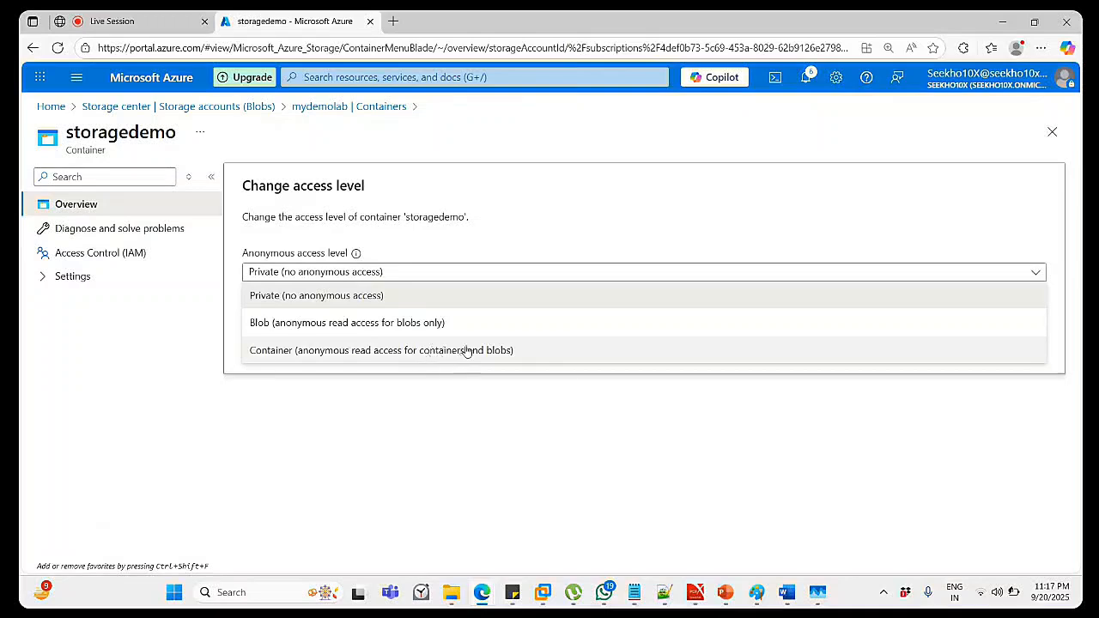
pyautogui.click(525, 351)
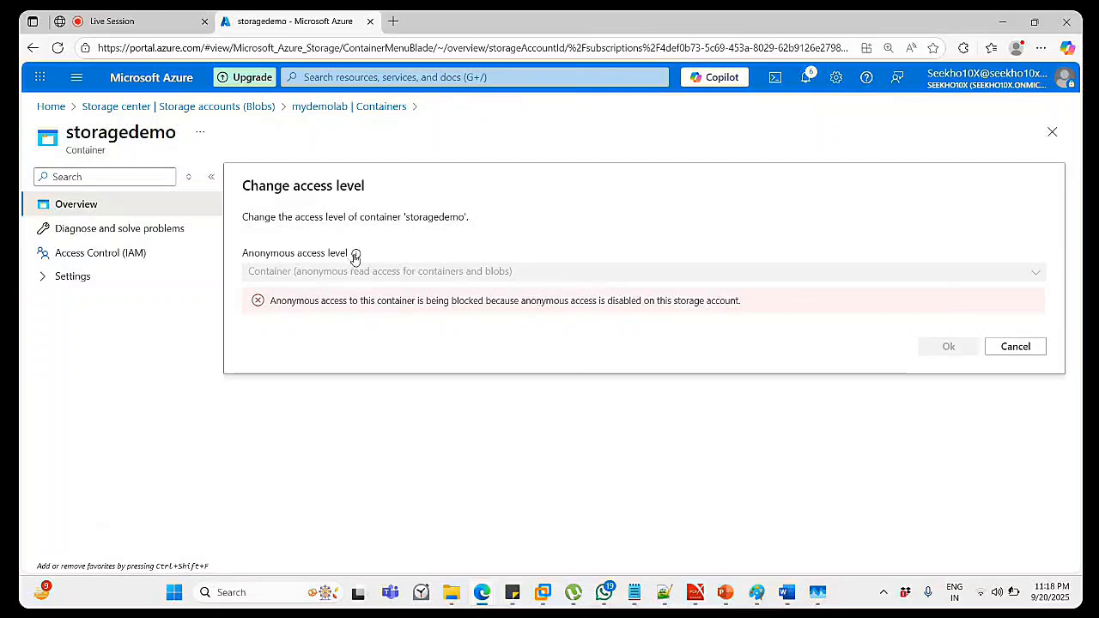
pyautogui.moveTo(356, 257)
pyautogui.click(1042, 347)
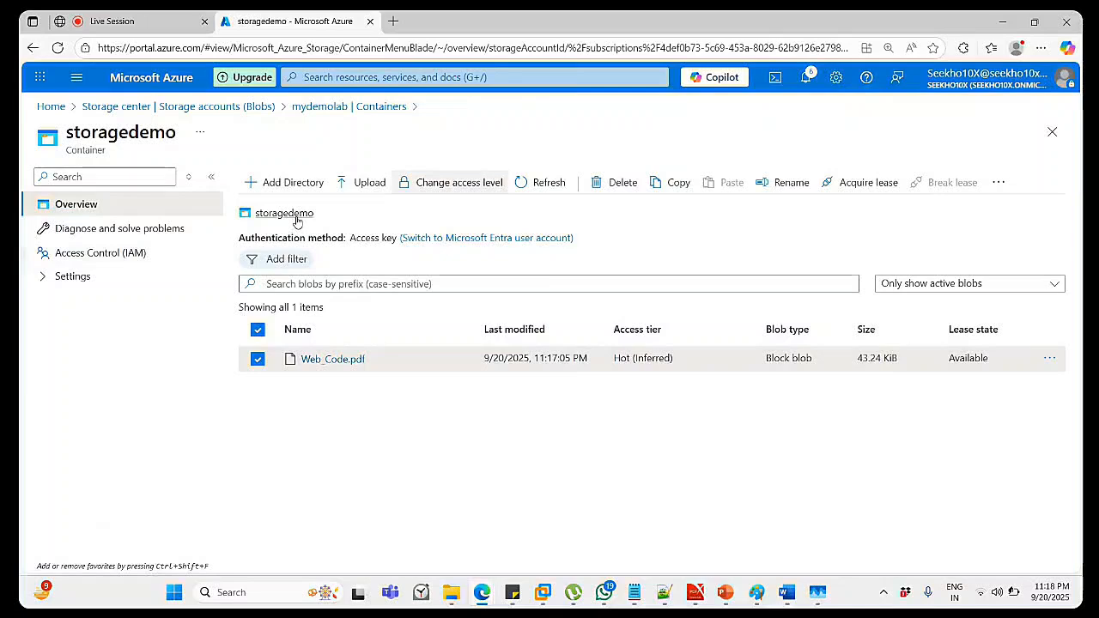
# Go back through mydemolab containers to storagedemo and open Web_Code.pdf's actions menu.
pyautogui.click(333, 110)
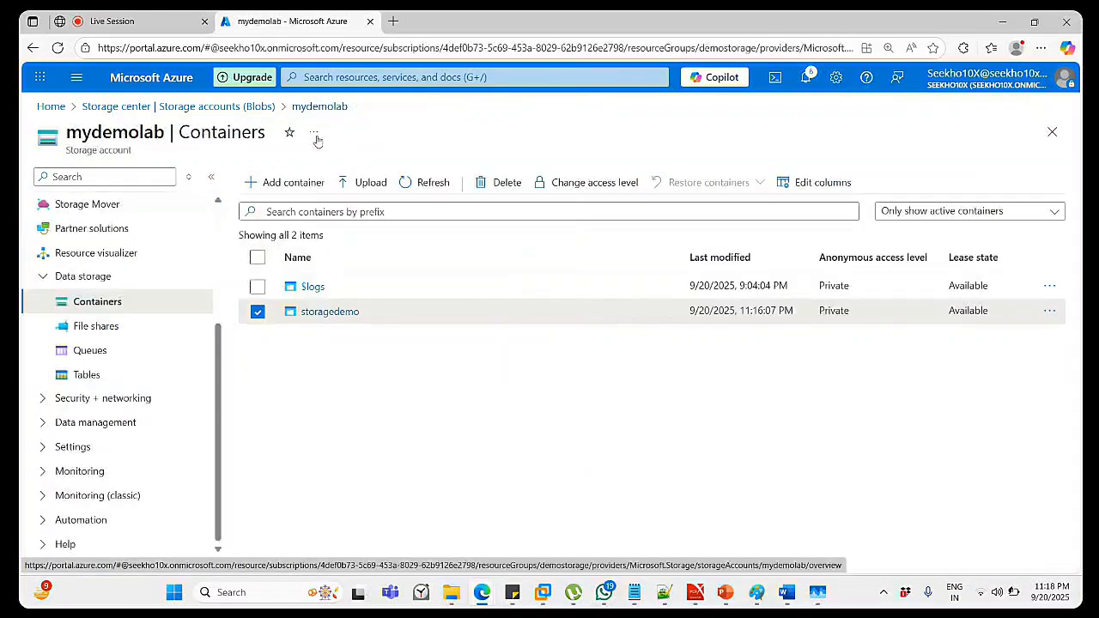
pyautogui.click(344, 316)
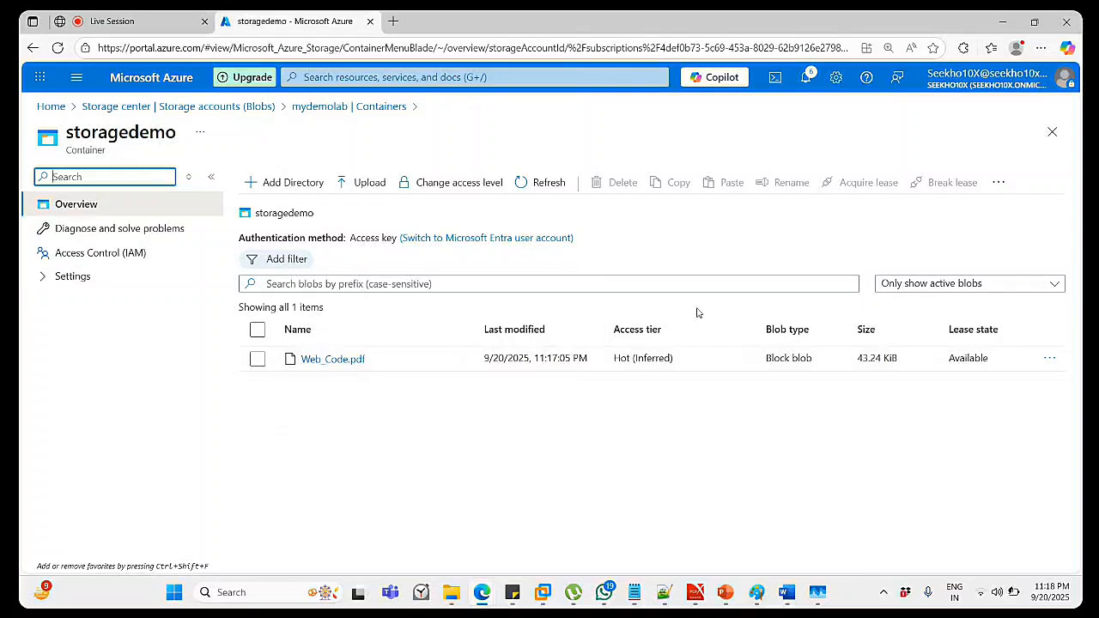
pyautogui.click(1049, 361)
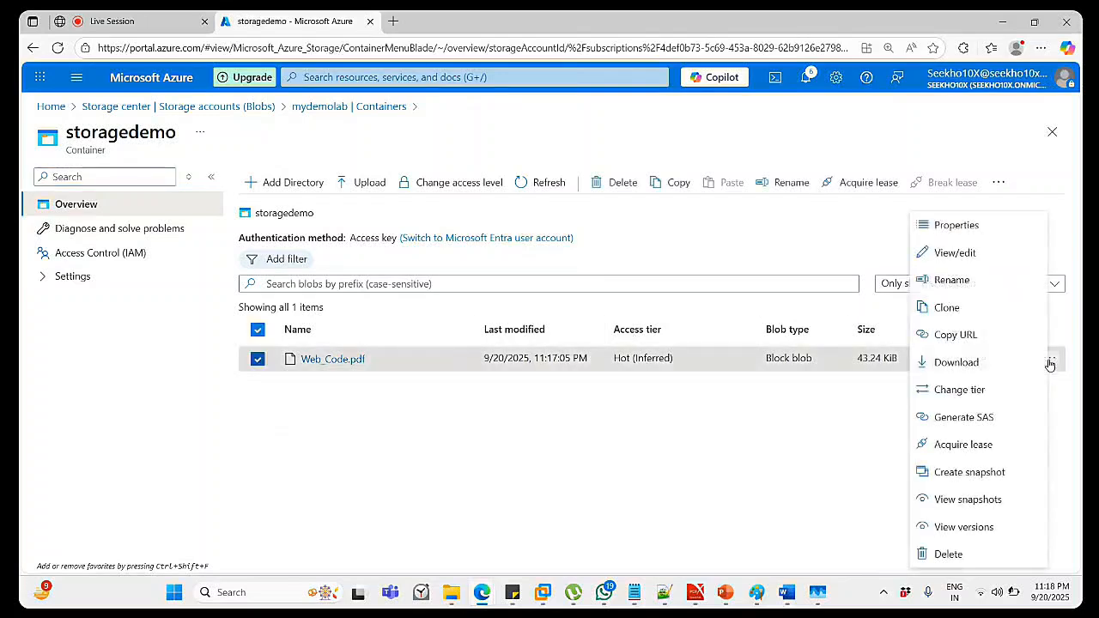
pyautogui.click(759, 465)
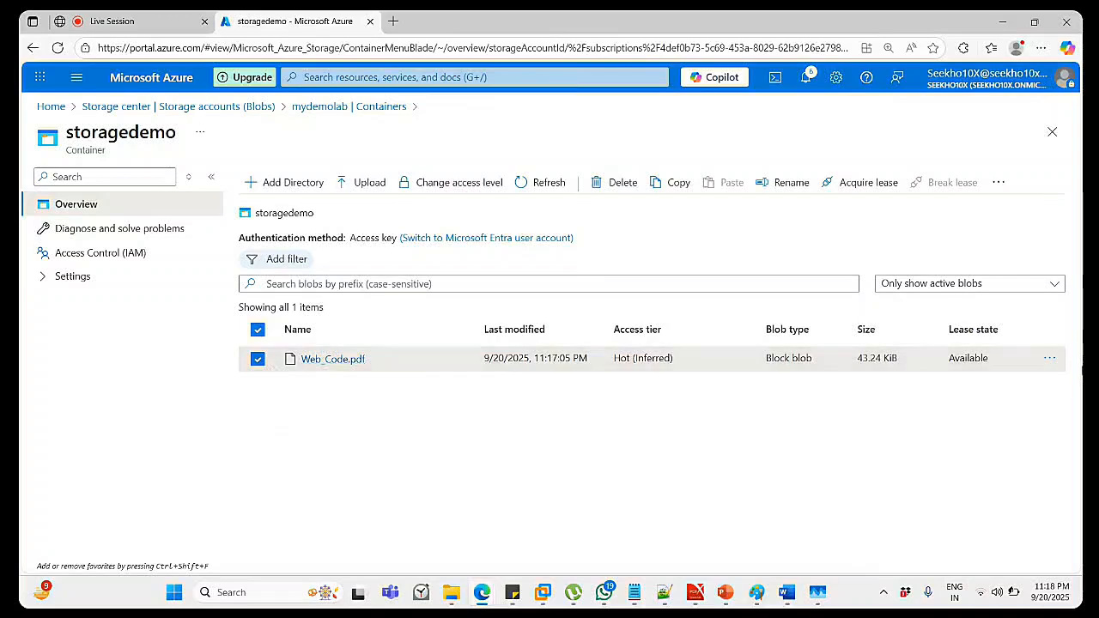
pyautogui.click(1049, 361)
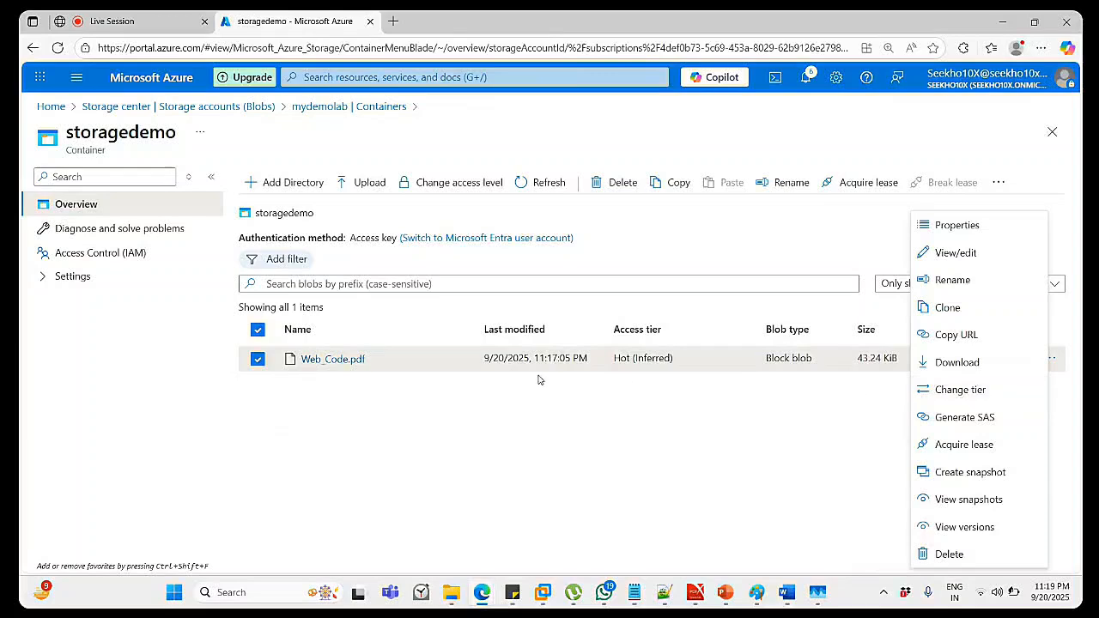
pyautogui.click(861, 417)
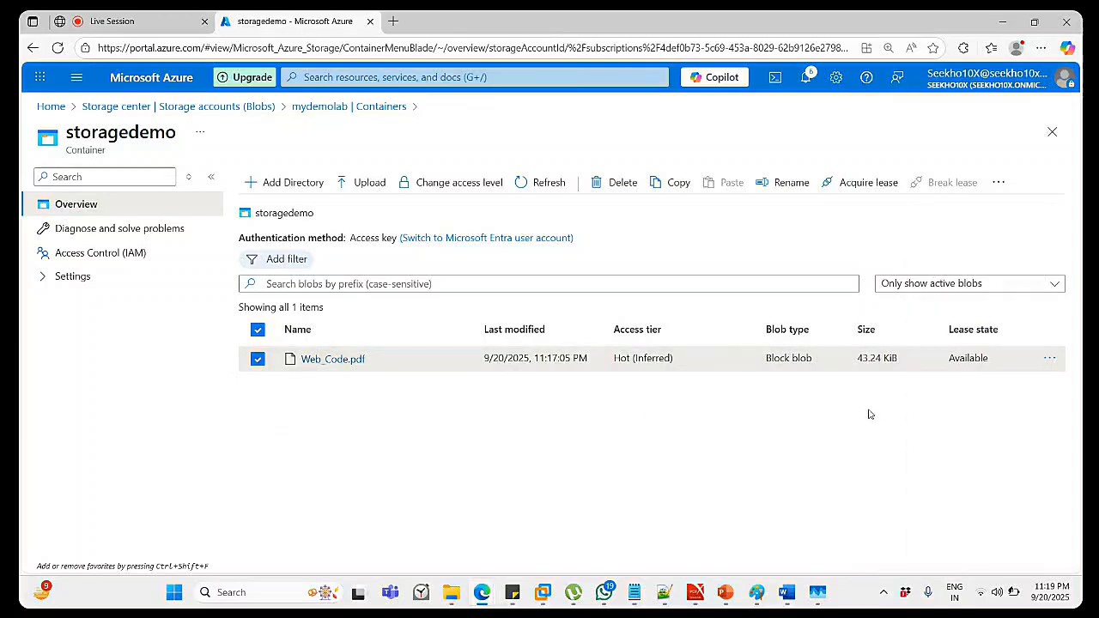
pyautogui.click(1048, 358)
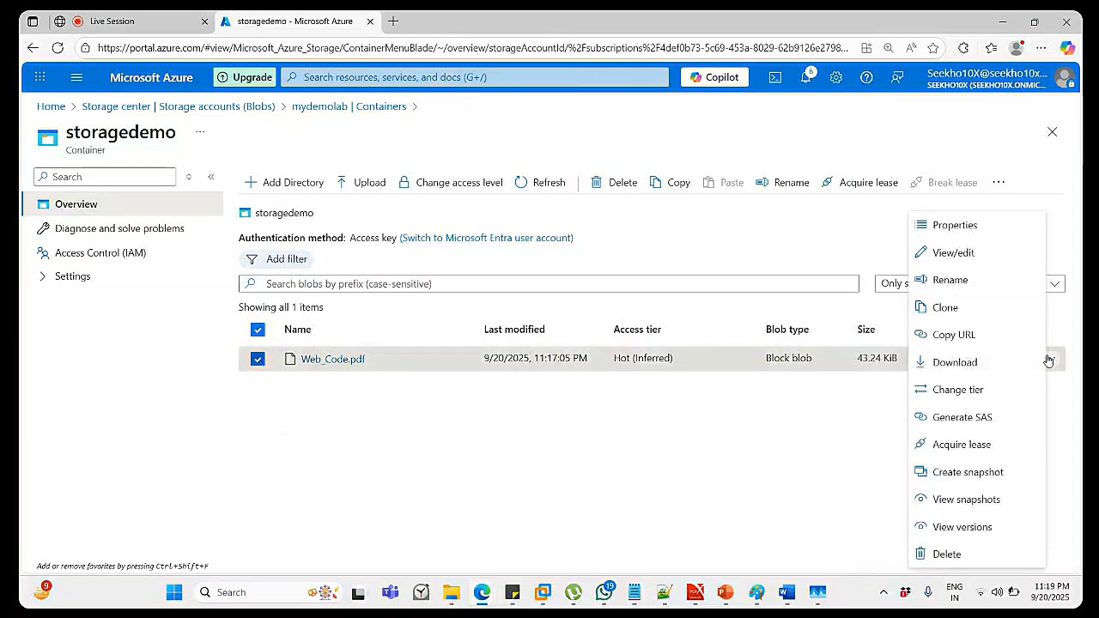
# Review Web_Code.pdf's access tiers, cancel Change tier unchanged, and reopen its actions menu.
pyautogui.click(965, 397)
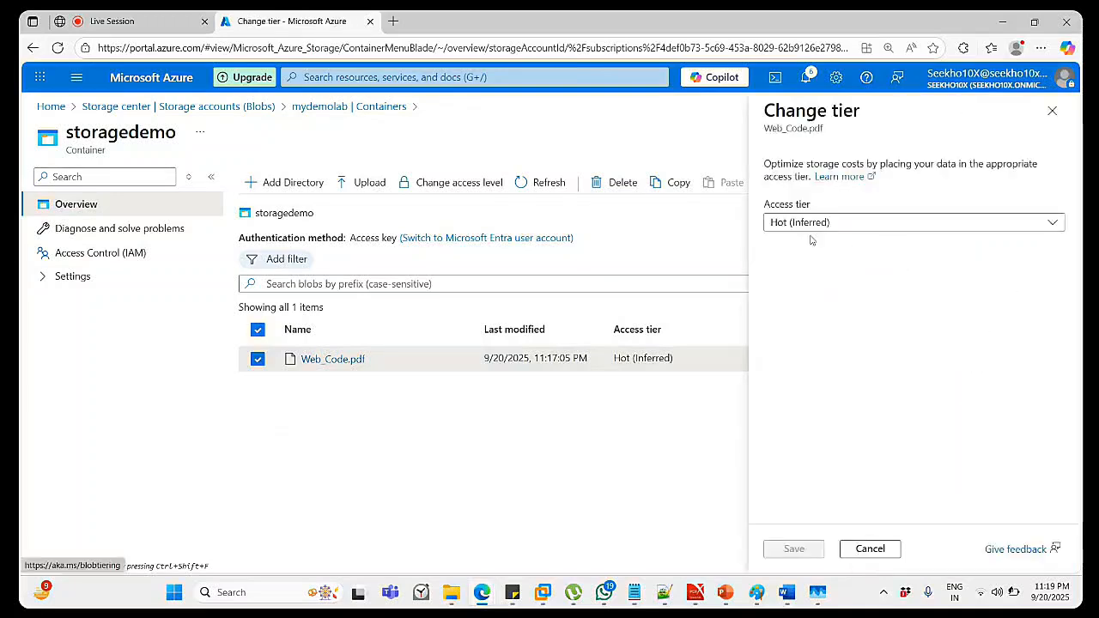
pyautogui.click(1038, 227)
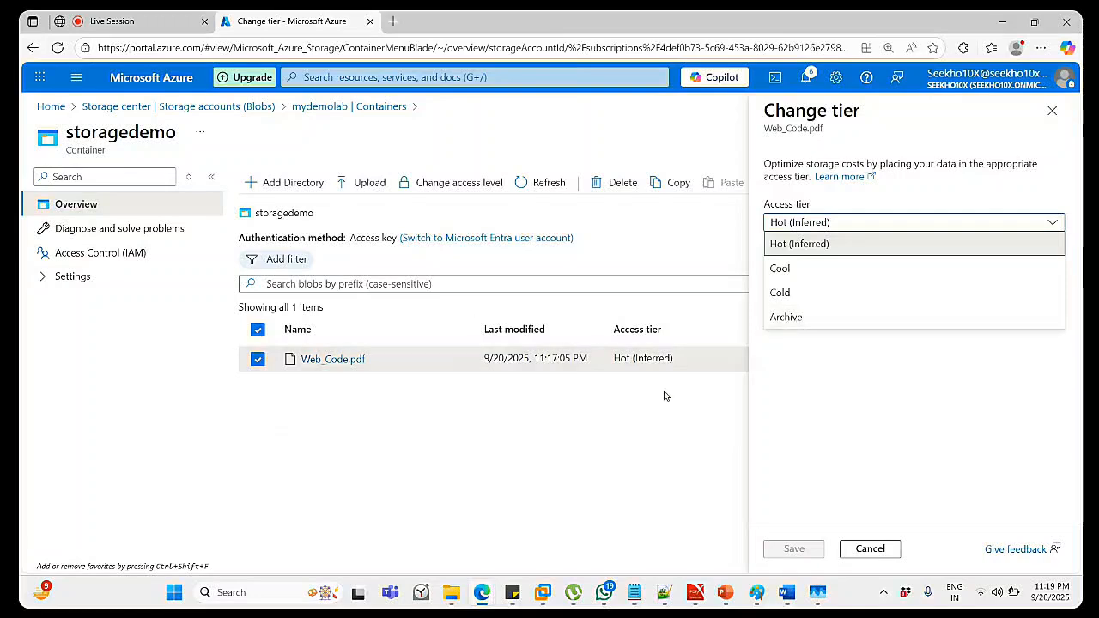
pyautogui.click(867, 548)
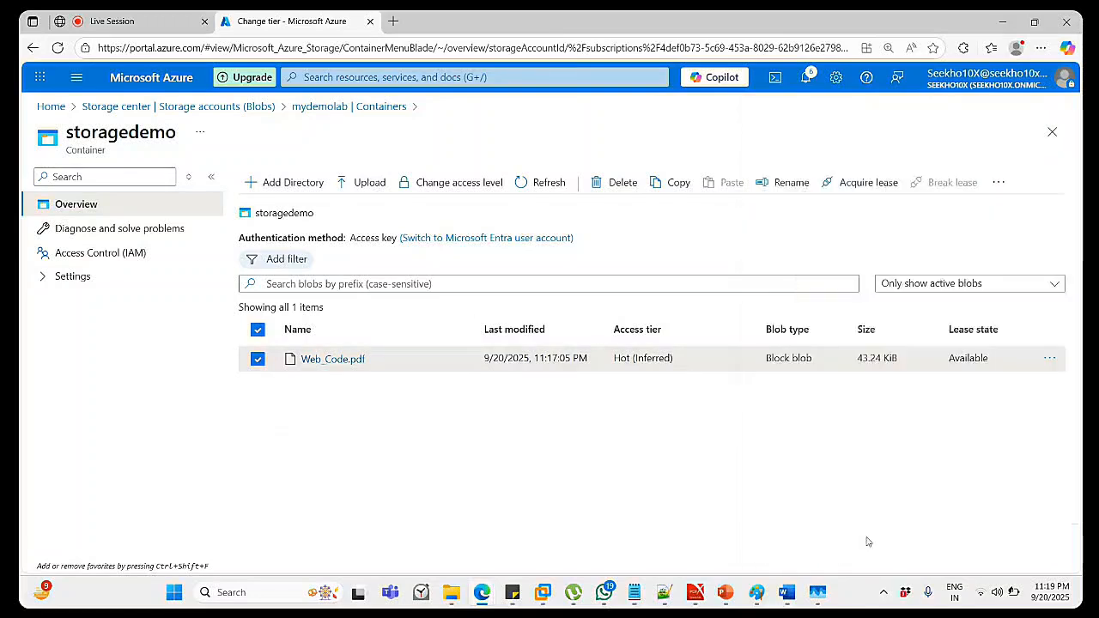
pyautogui.click(1049, 360)
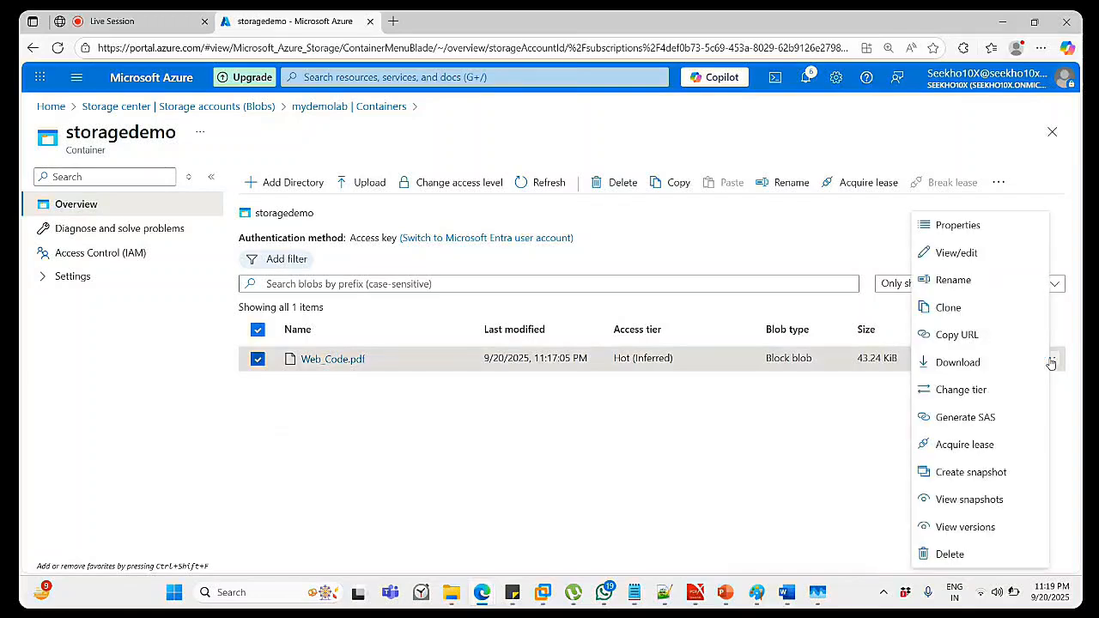
# Copy Web_Code.pdf's URL and load it in a new Edge tab.
pyautogui.click(963, 336)
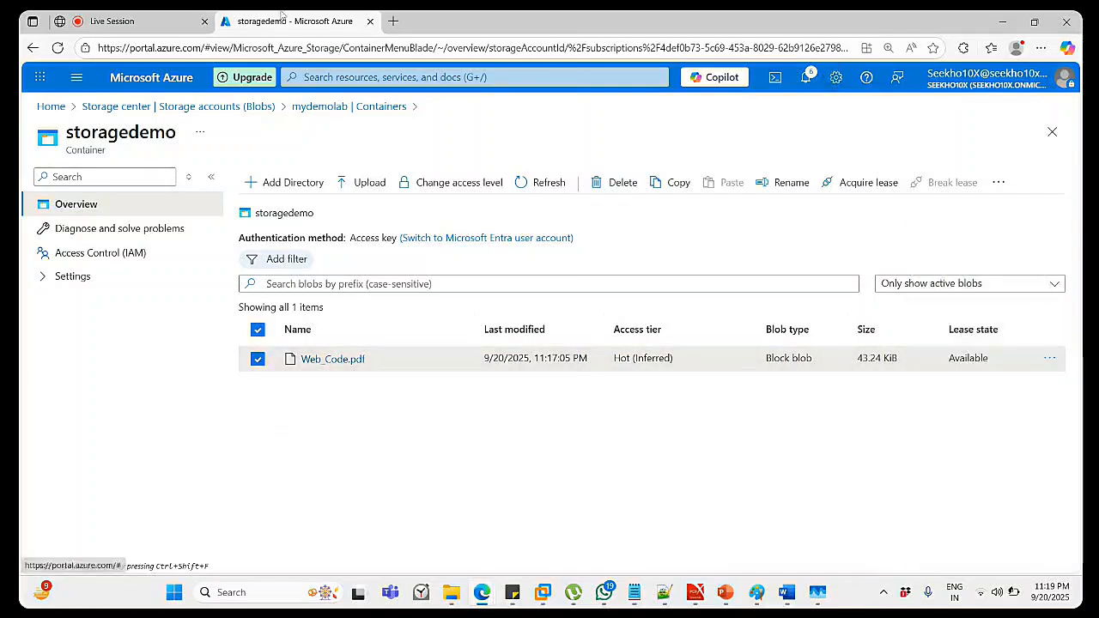
pyautogui.click(394, 21)
pyautogui.click(364, 49)
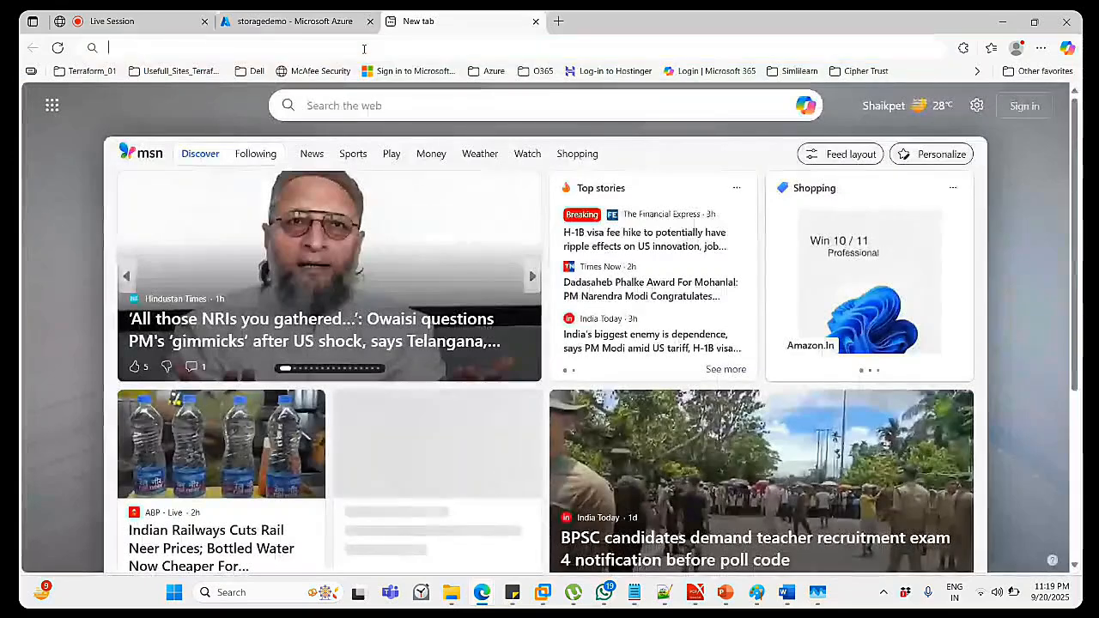
pyautogui.hotkey('ctrl', 'v')
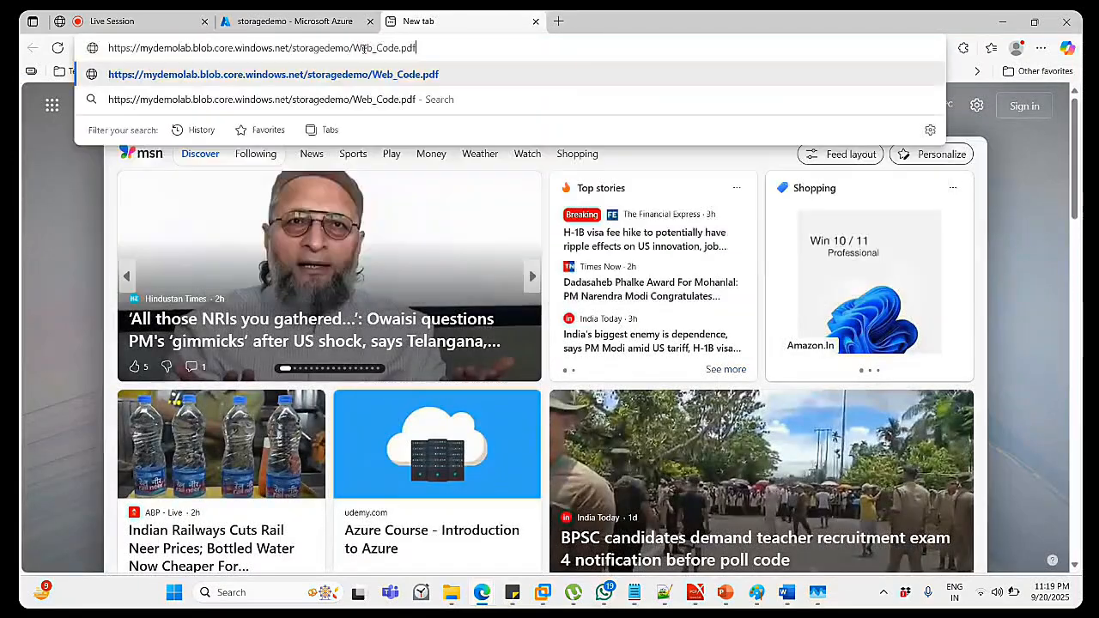
pyautogui.press('Return')
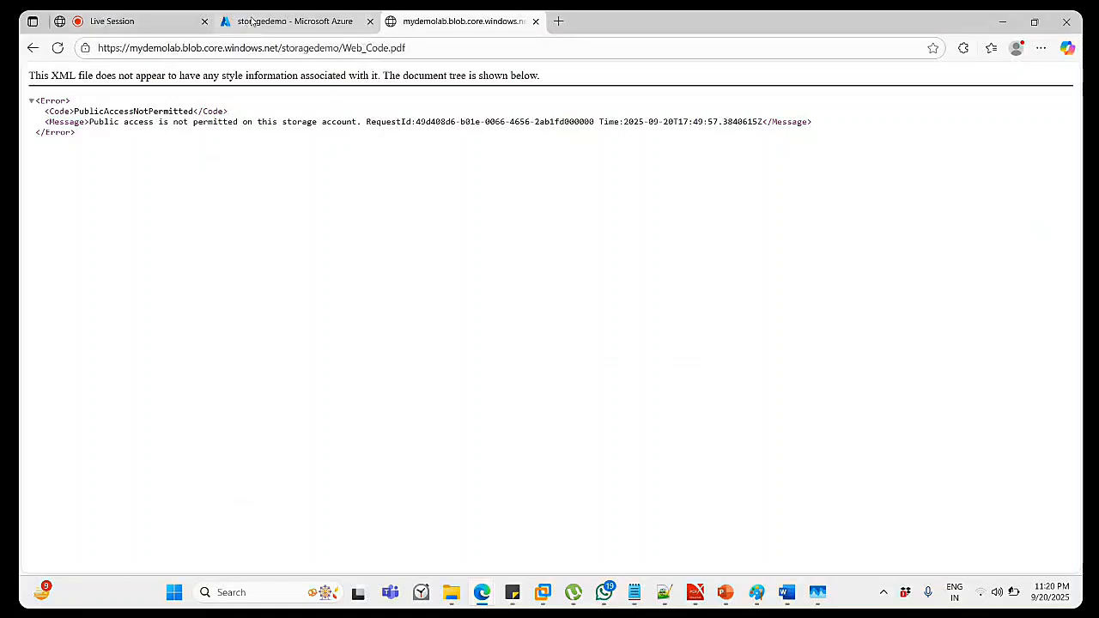
# Return to the portal, then close the tab showing the PublicAccessNotPermitted error.
pyautogui.click(251, 21)
pyautogui.click(1050, 362)
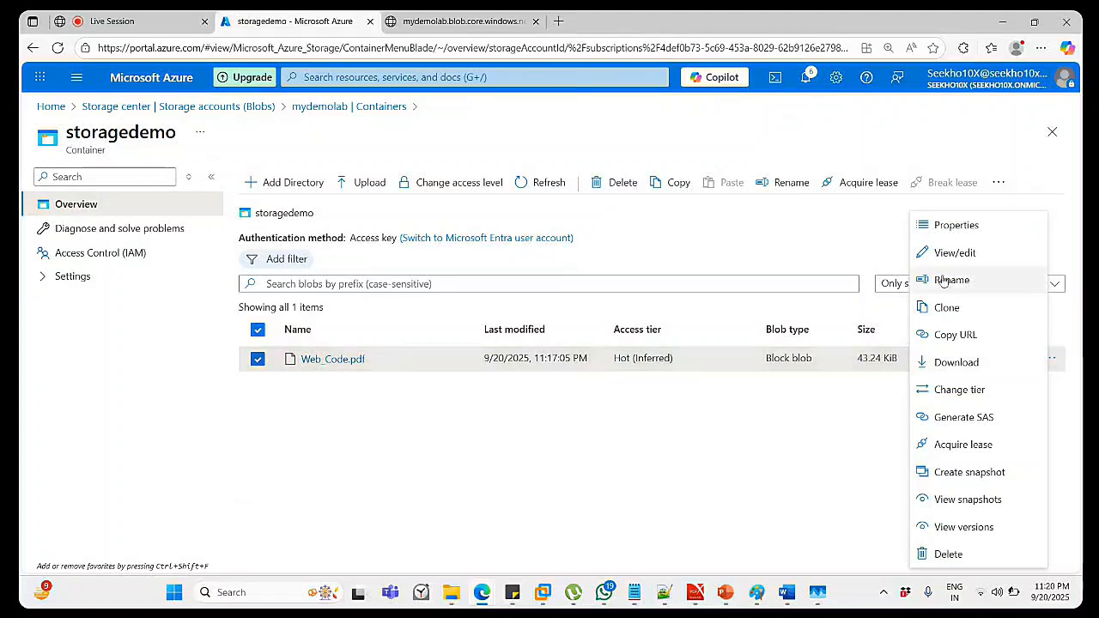
pyautogui.click(729, 427)
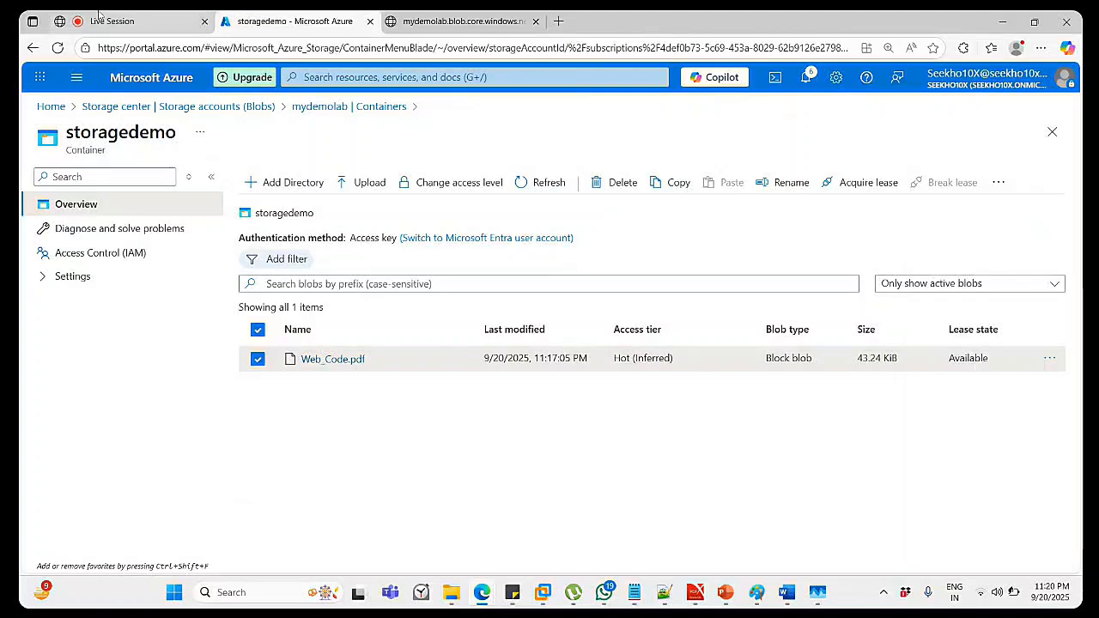
pyautogui.click(453, 22)
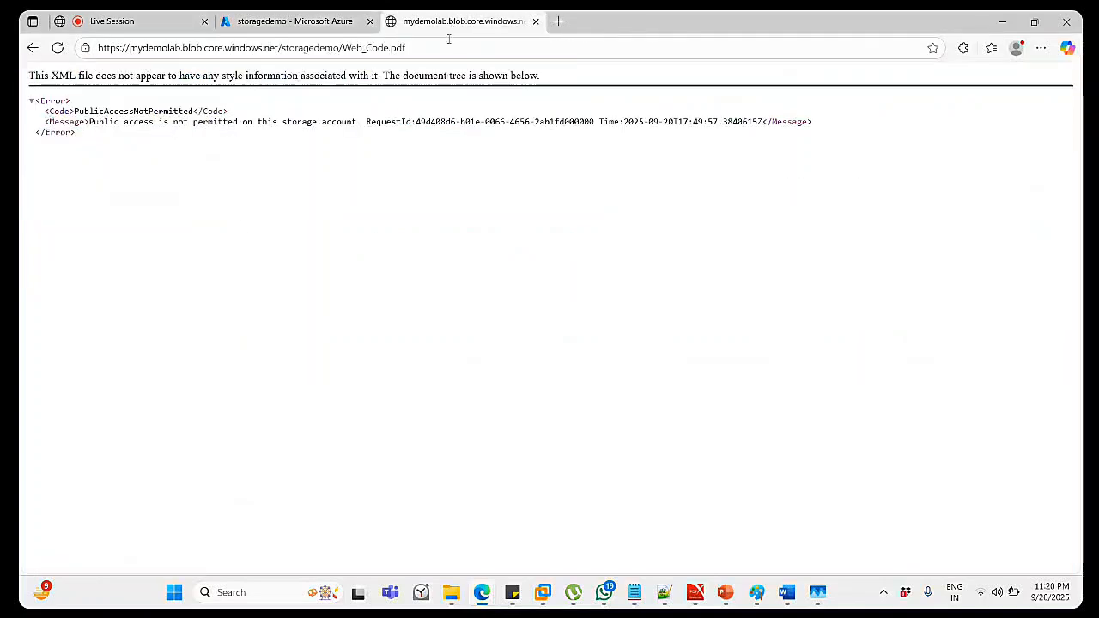
pyautogui.click(536, 21)
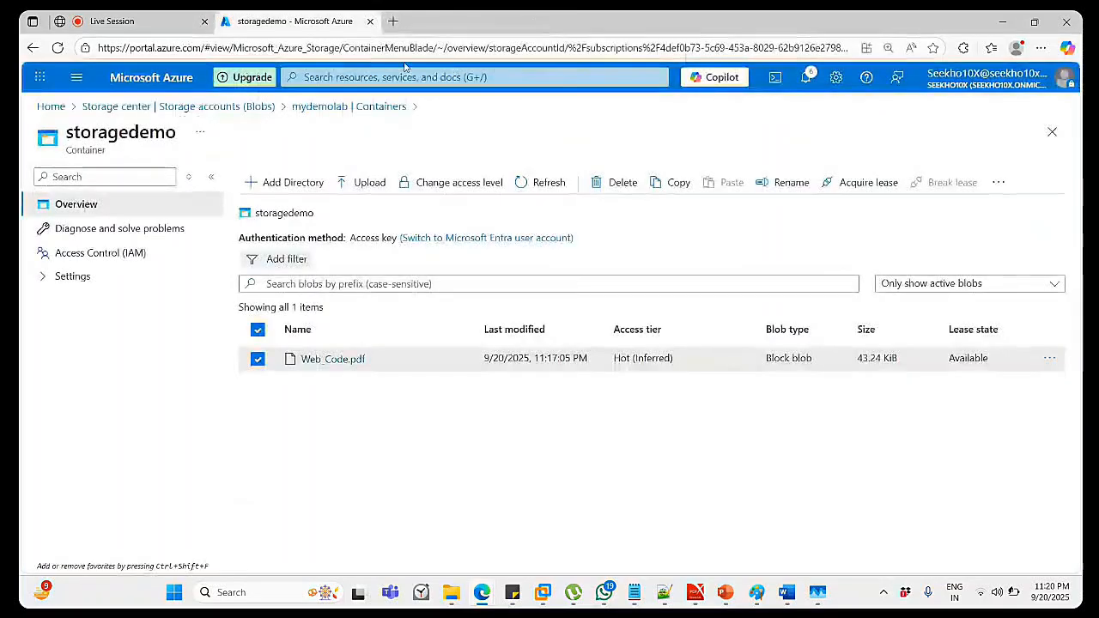
# Expand the container's Settings group and view its Access policy page.
pyautogui.click(42, 286)
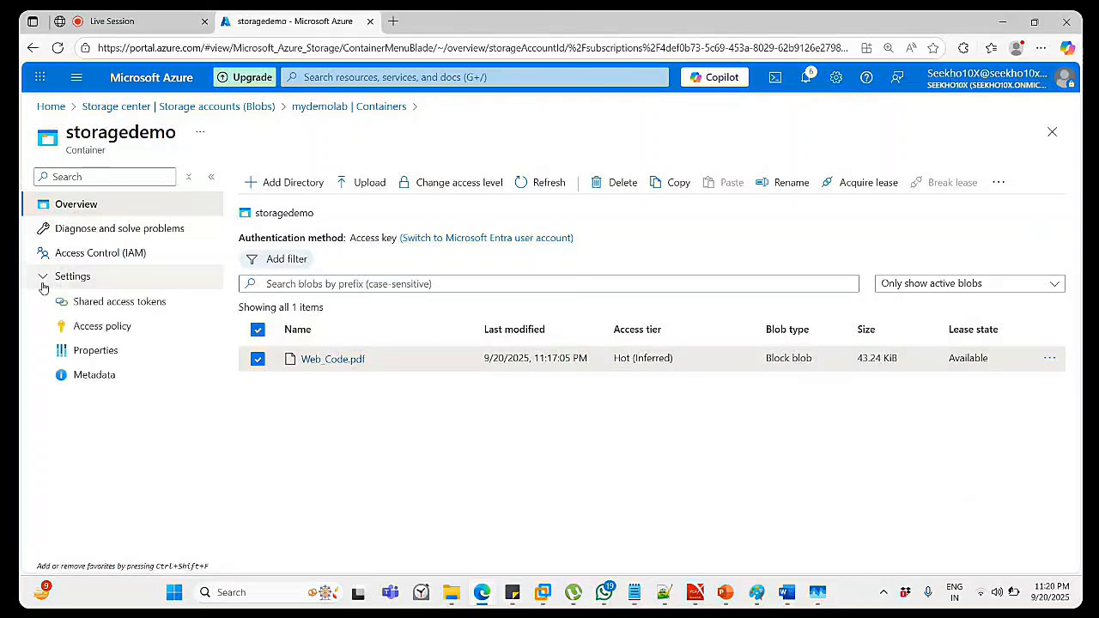
pyautogui.click(129, 331)
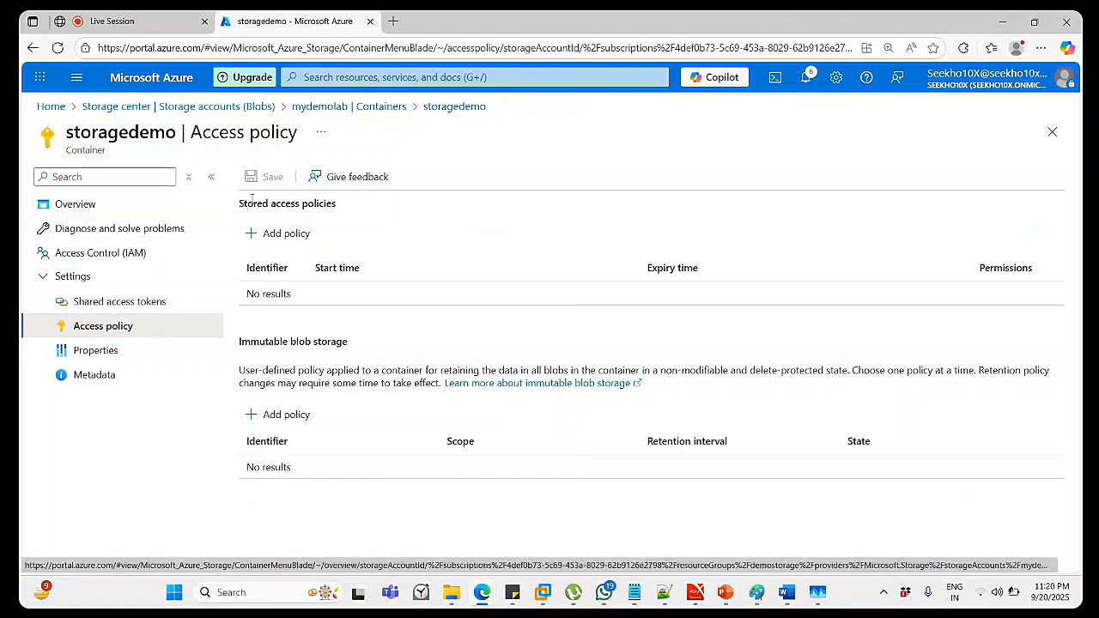
pyautogui.click(50, 286)
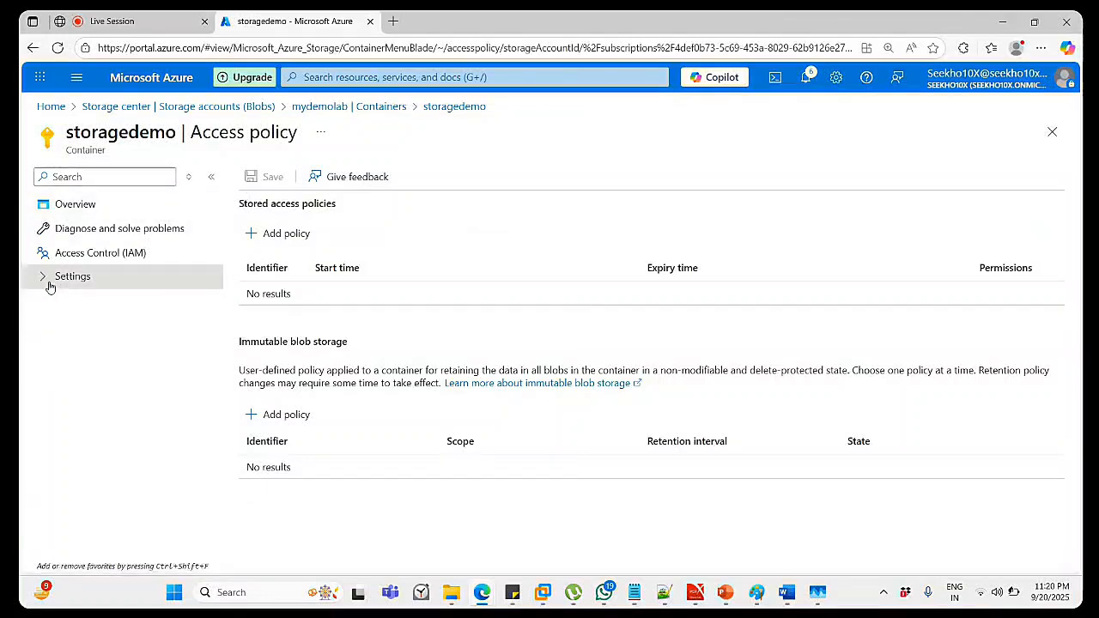
pyautogui.click(357, 107)
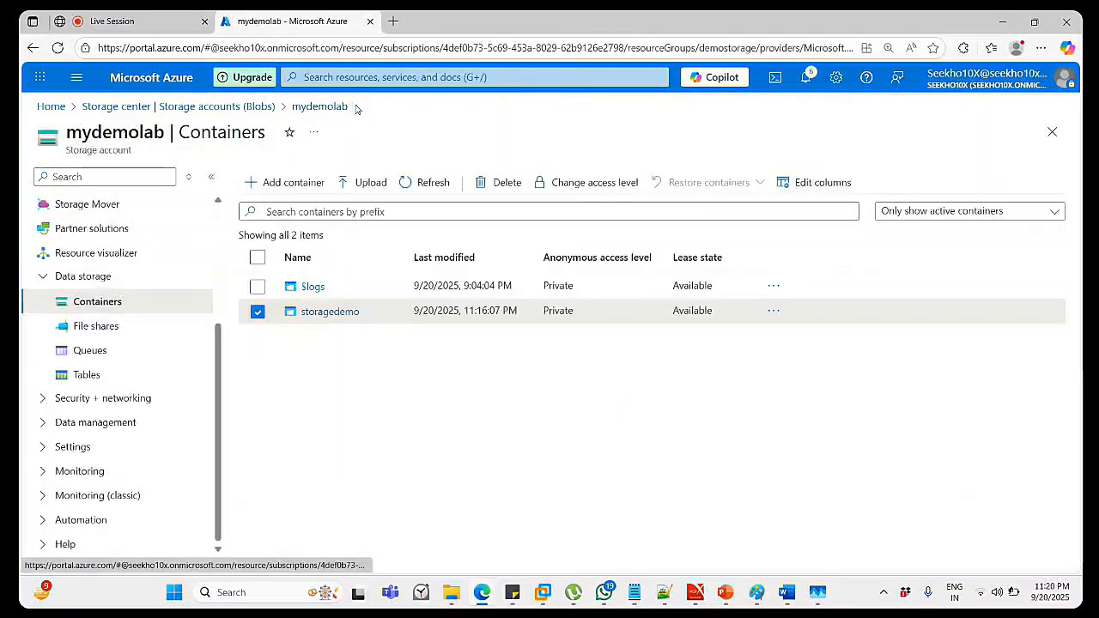
pyautogui.click(343, 315)
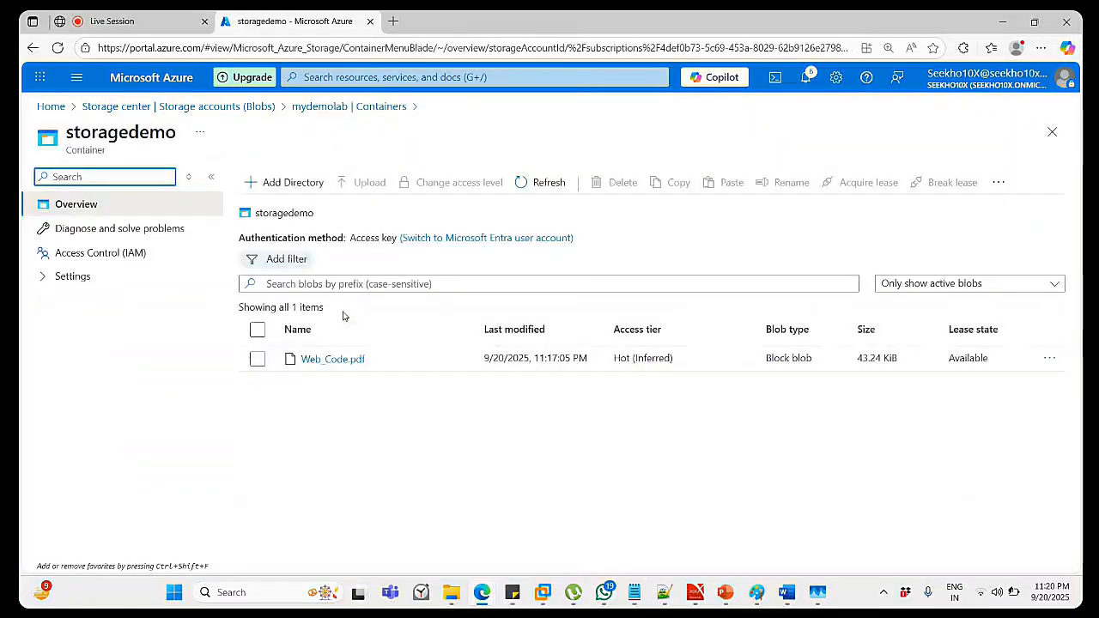
pyautogui.click(44, 281)
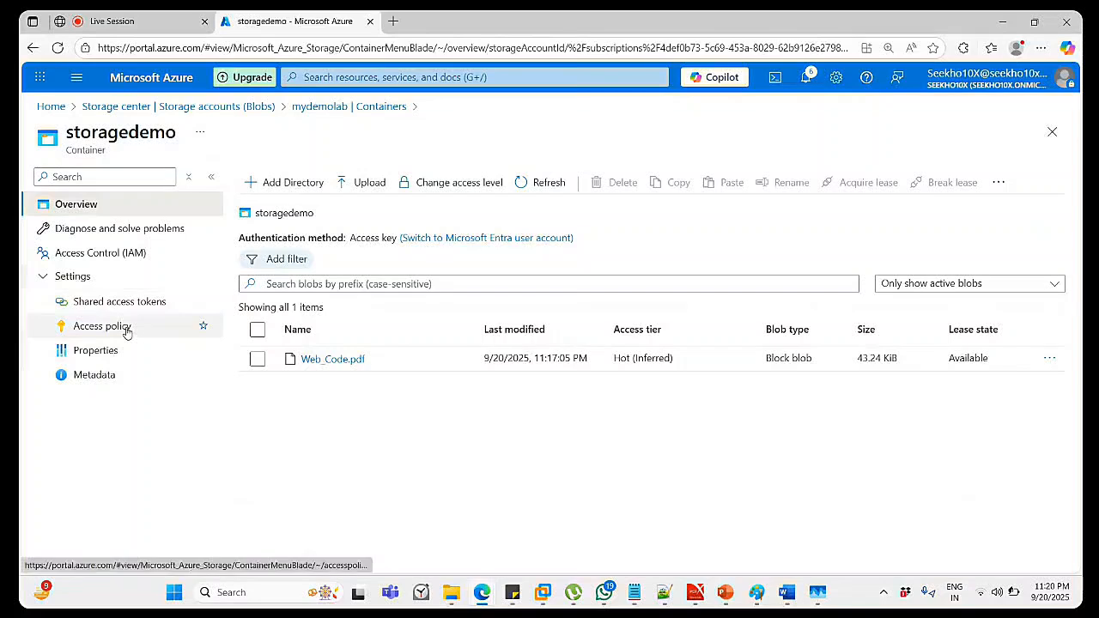
pyautogui.click(116, 359)
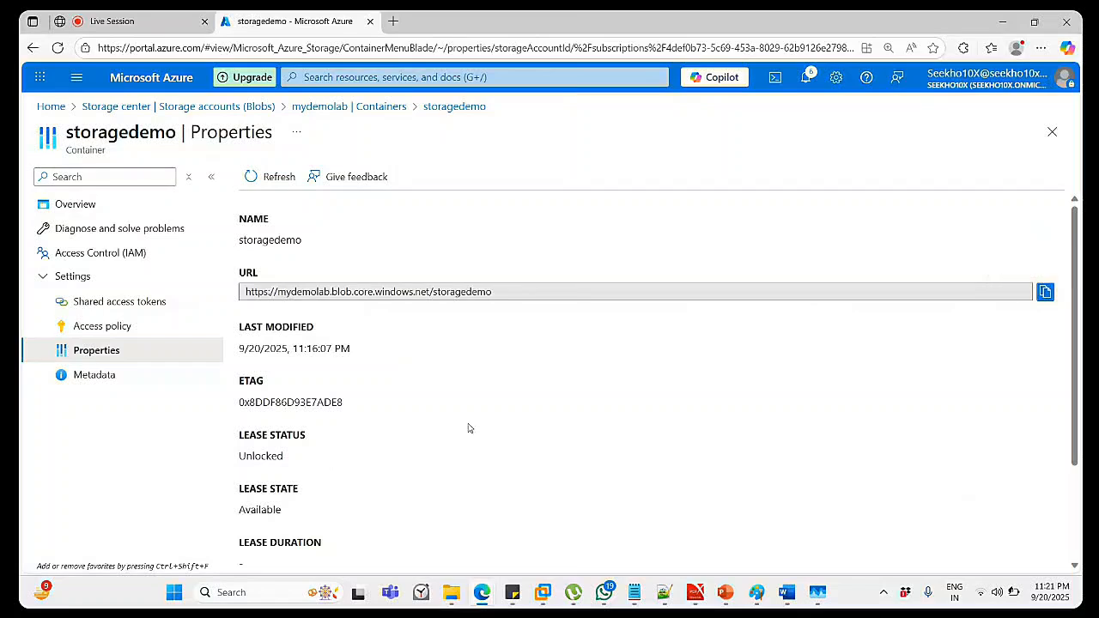
pyautogui.scroll(-3, 469, 426)
pyautogui.scroll(3, 469, 426)
pyautogui.click(1045, 292)
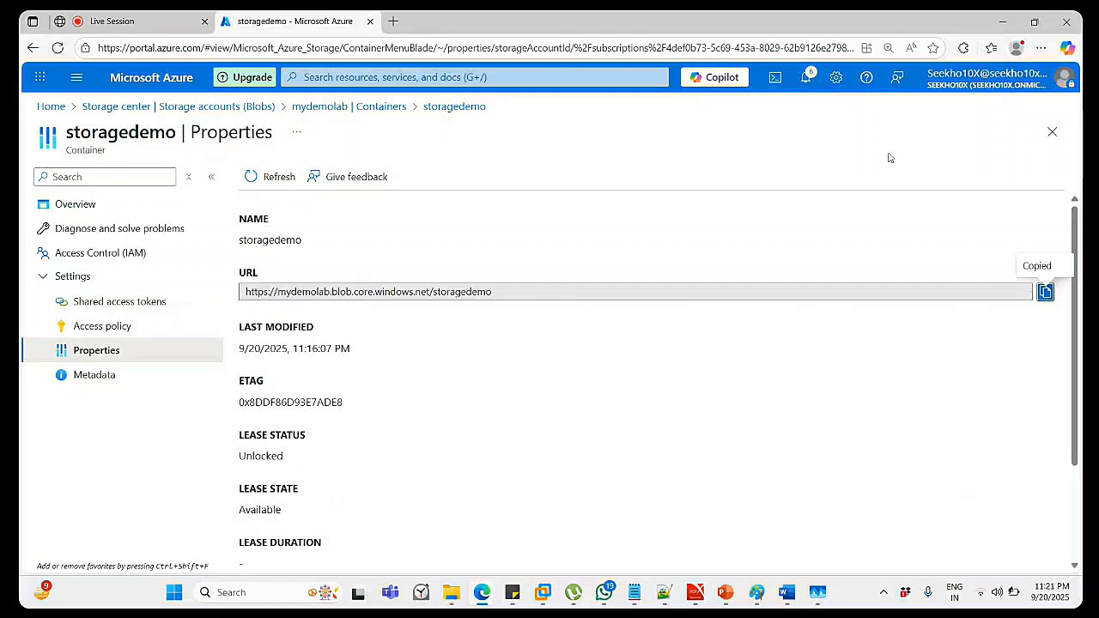
# Load the copied storagedemo container URL in a new Edge tab, getting PublicAccessNotPermitted.
pyautogui.click(393, 21)
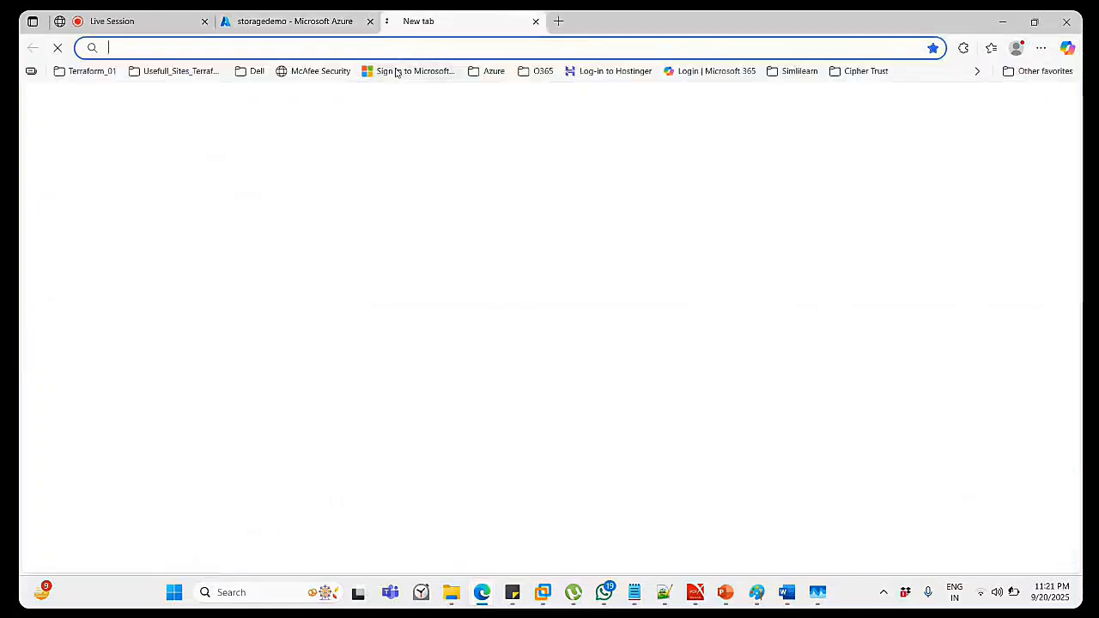
pyautogui.click(392, 50)
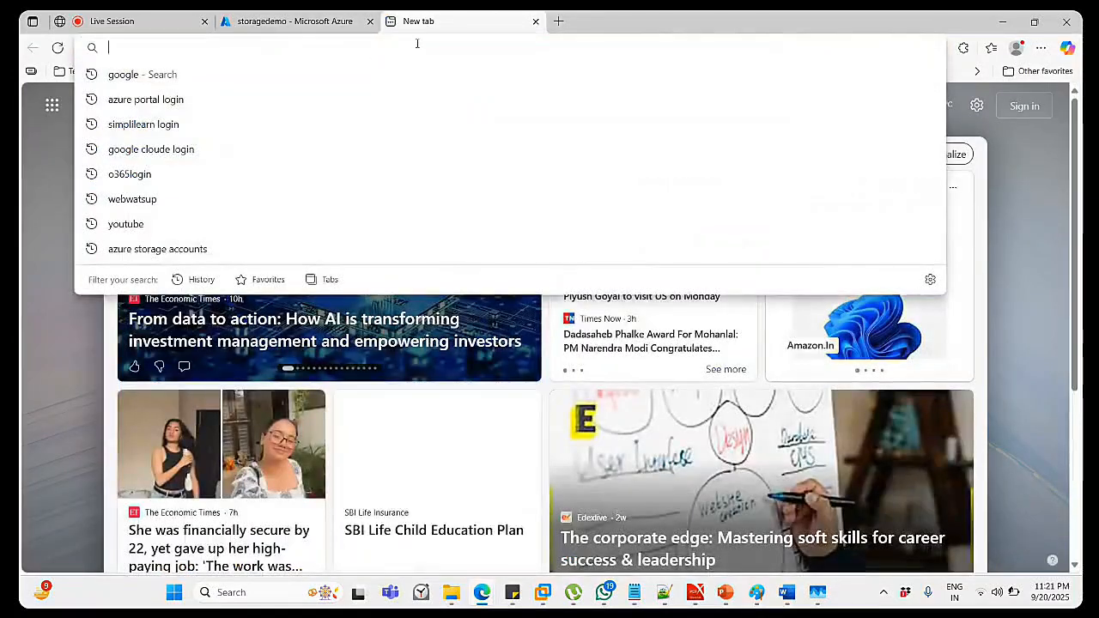
pyautogui.hotkey('ctrl', 'v')
pyautogui.press('Return')
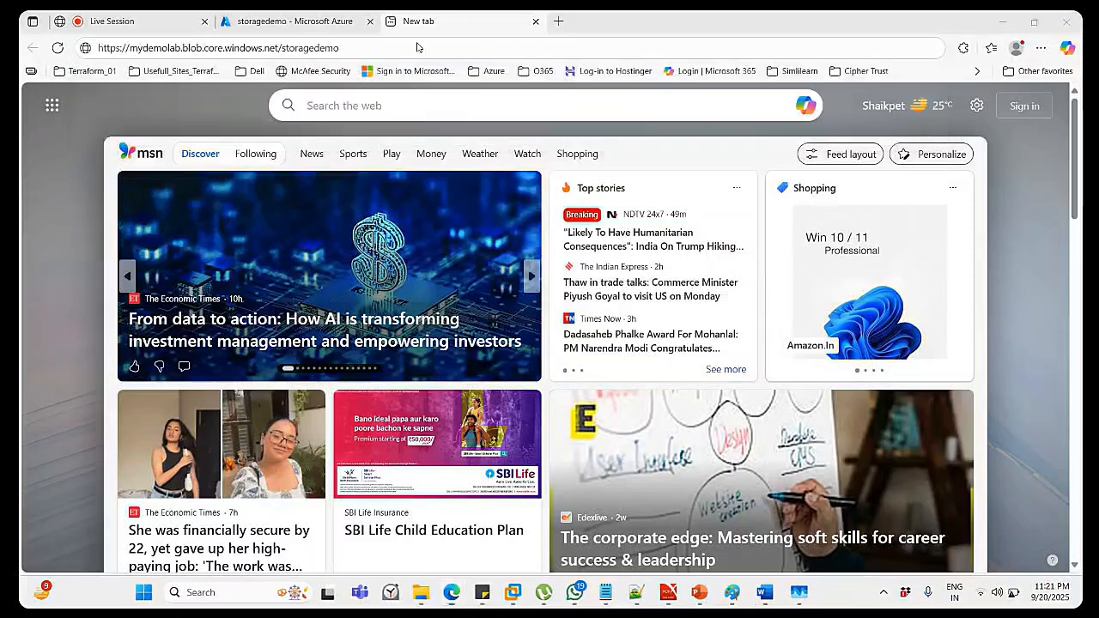
pyautogui.press('Return')
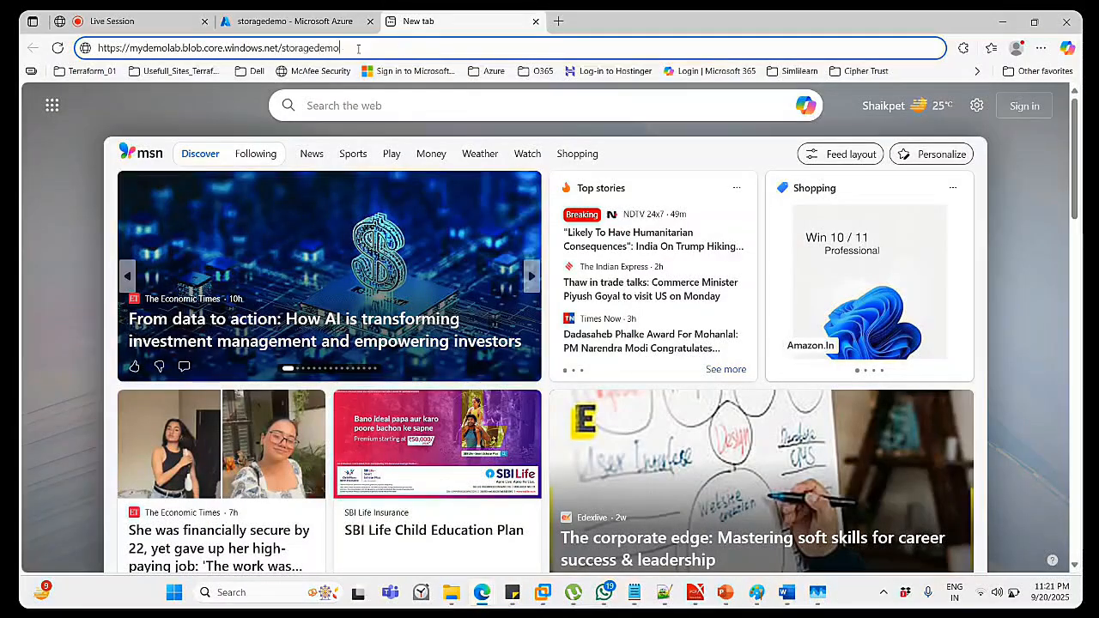
pyautogui.press('Return')
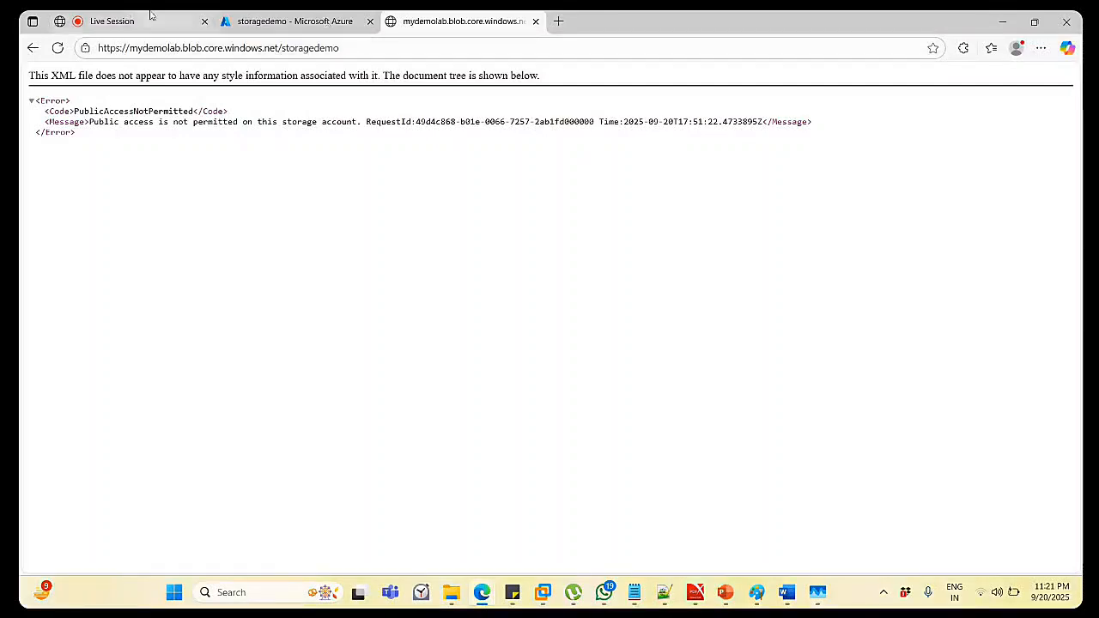
# Close the error tab and open storagedemo's Shared access tokens, then its Access policy page.
pyautogui.click(536, 21)
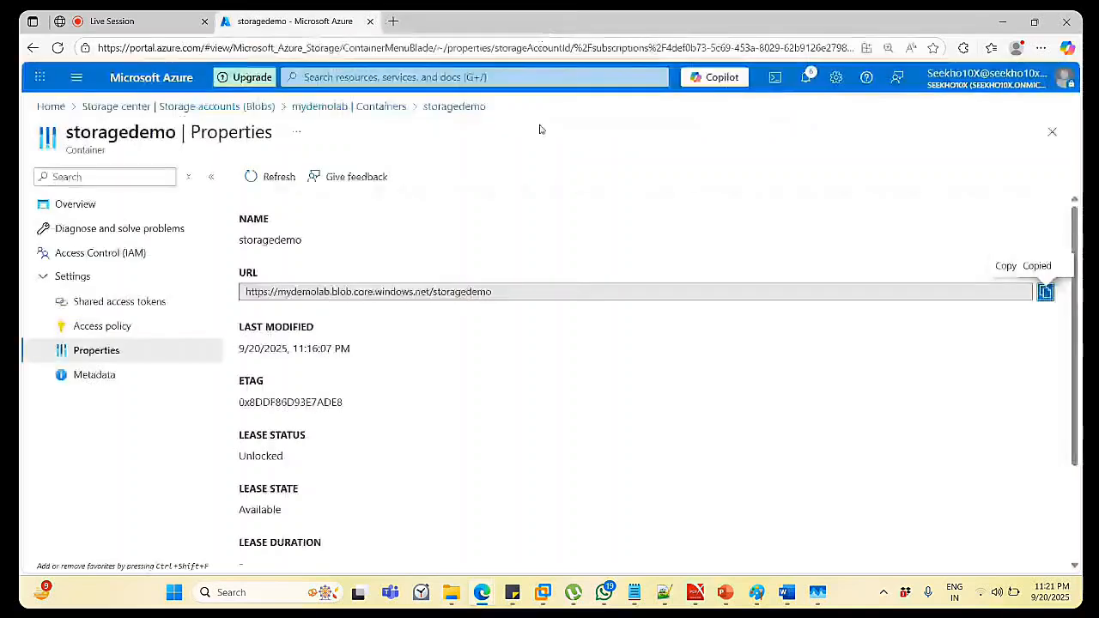
pyautogui.scroll(-3, 466, 274)
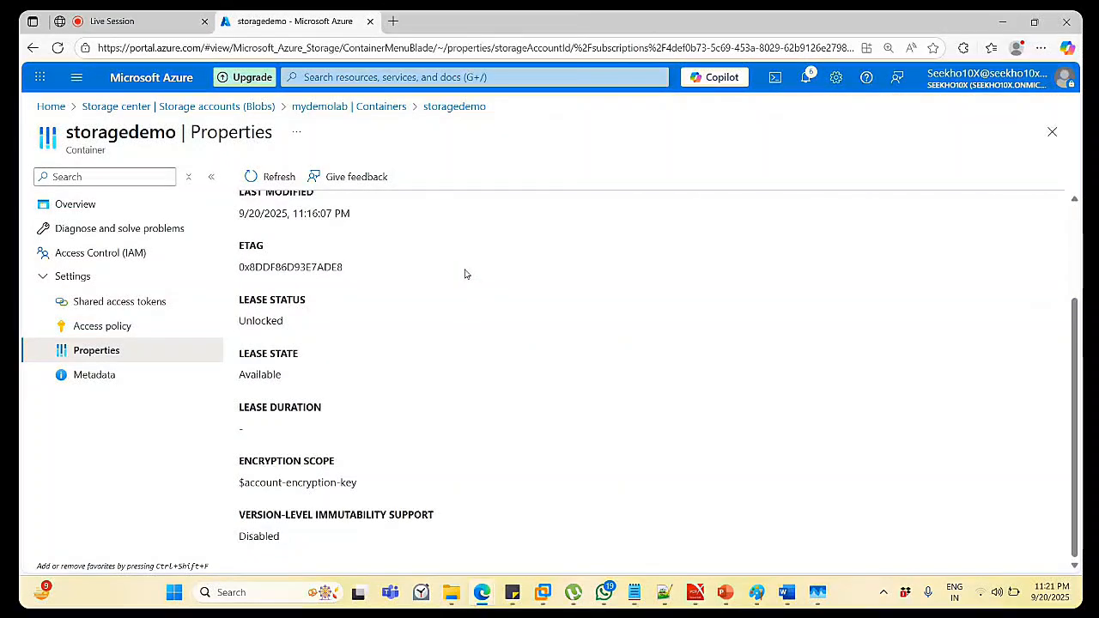
pyautogui.scroll(3, 465, 274)
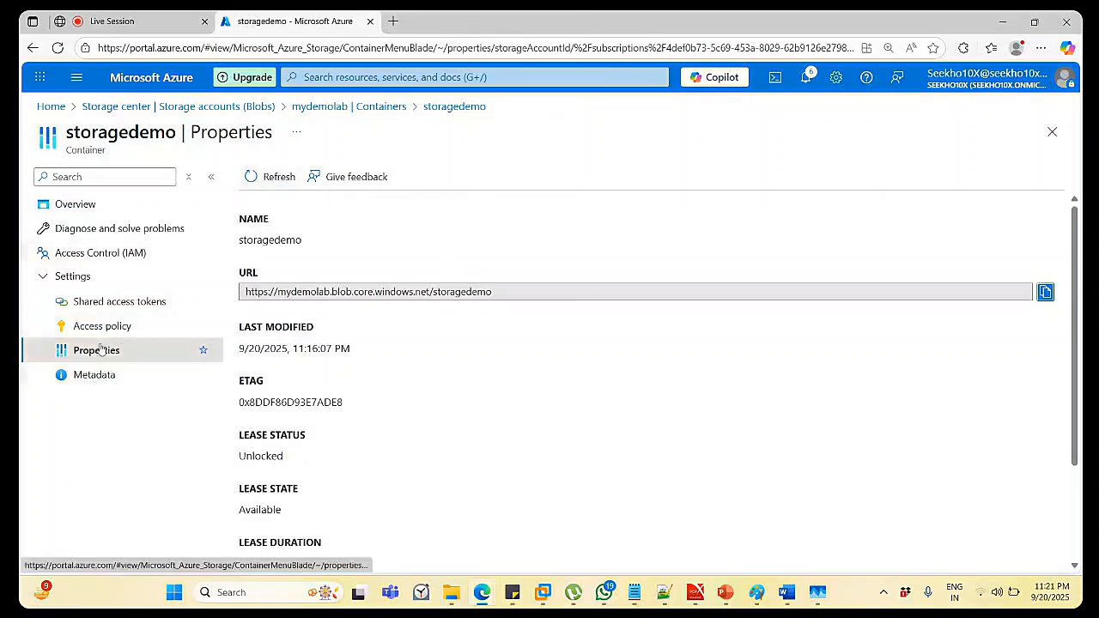
pyautogui.click(107, 300)
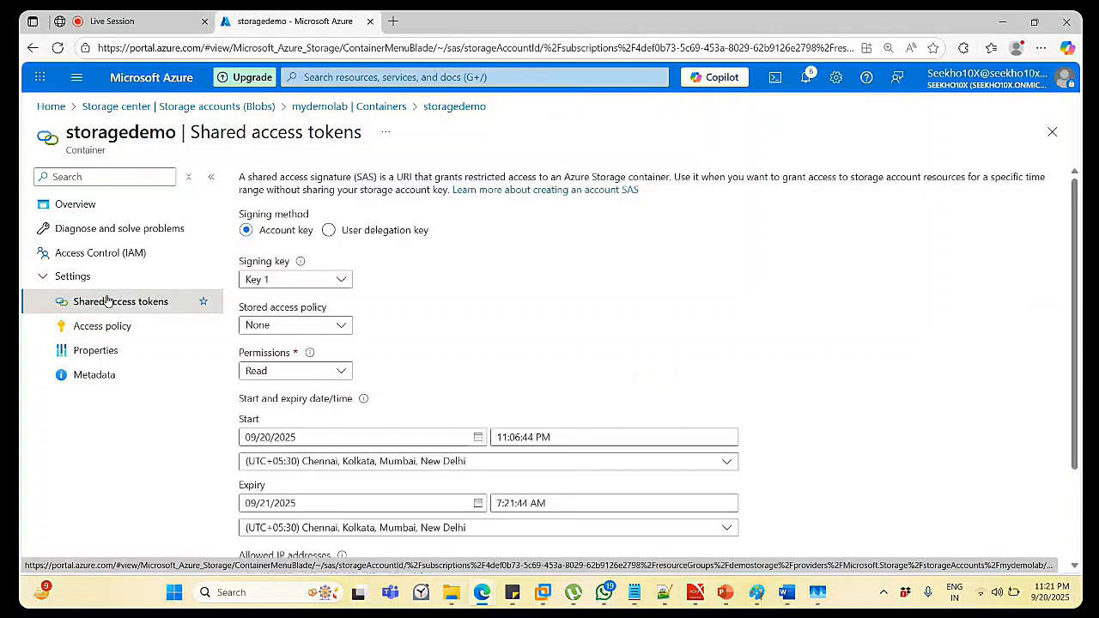
pyautogui.click(101, 324)
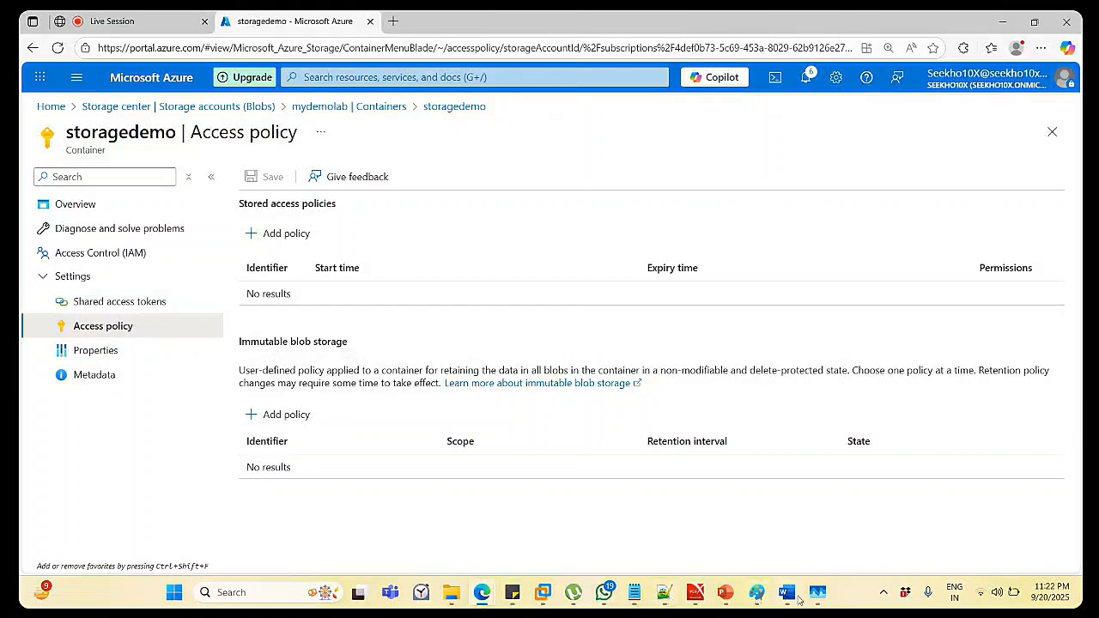
pyautogui.moveTo(726, 601)
# View the Azure Blob Storage slide in the Storage deck, then minimize PowerPoint.
pyautogui.click(776, 538)
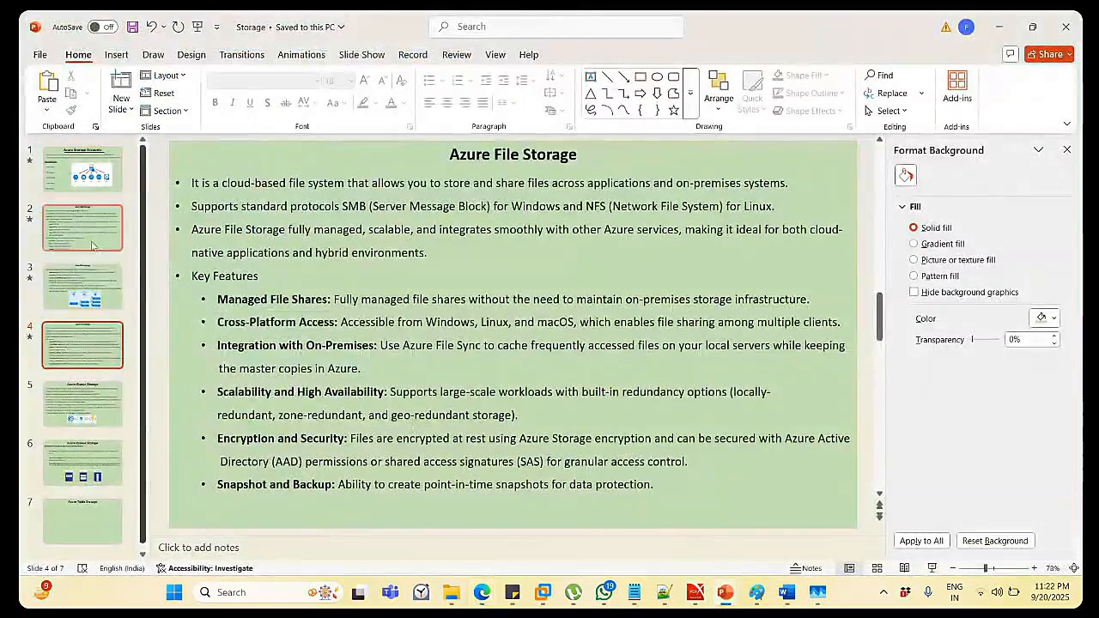
pyautogui.click(85, 288)
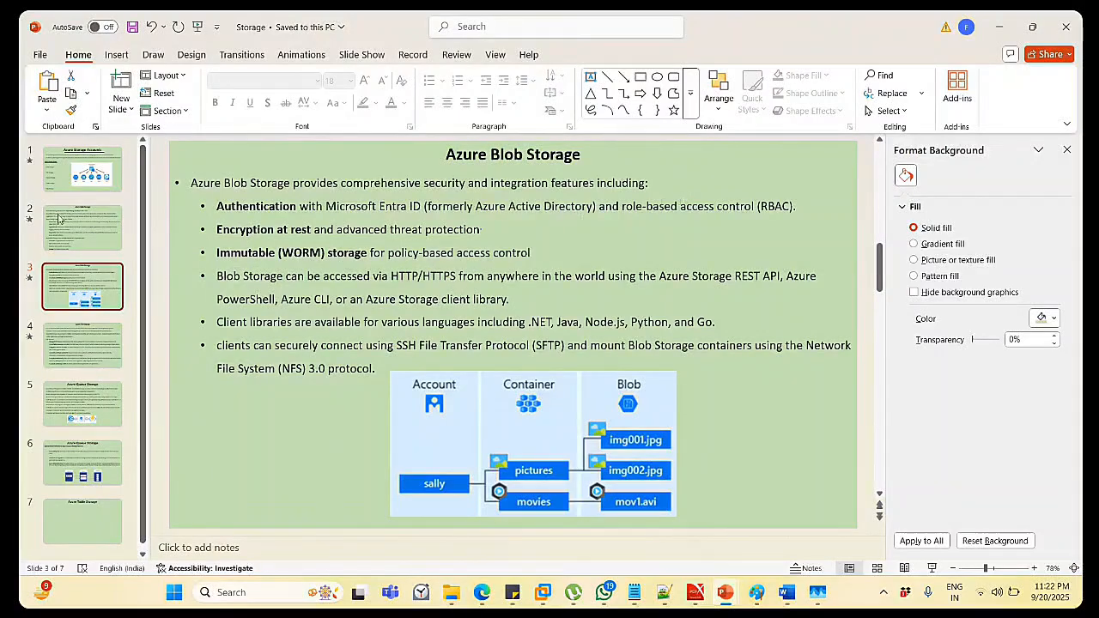
pyautogui.click(1007, 33)
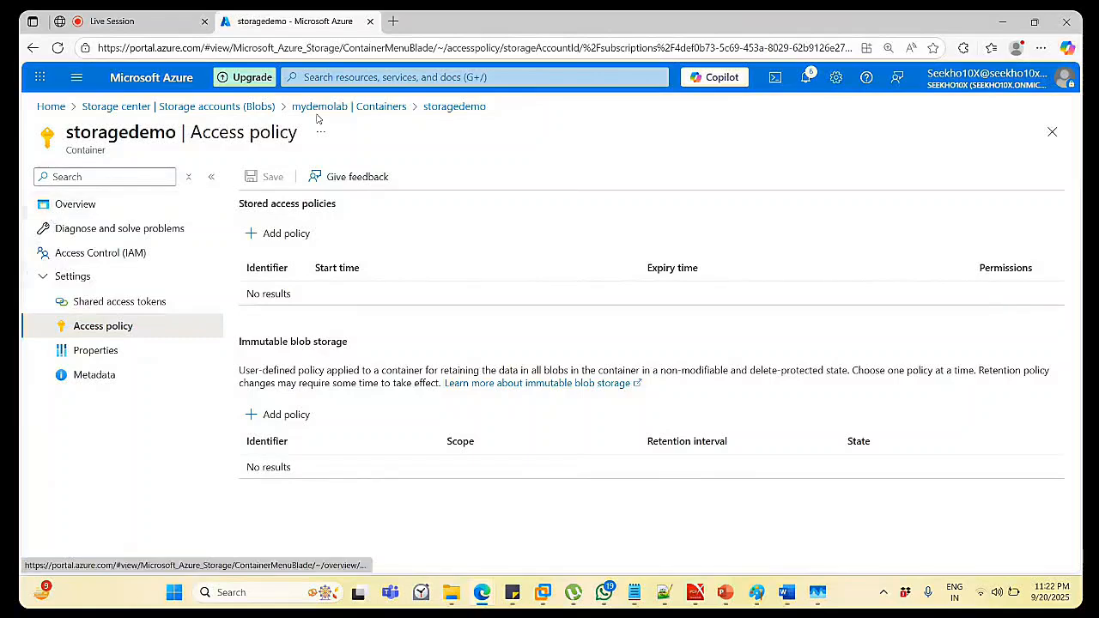
# Try setting storagedemo's anonymous access level to Container, then return to the Storage accounts list.
pyautogui.click(386, 107)
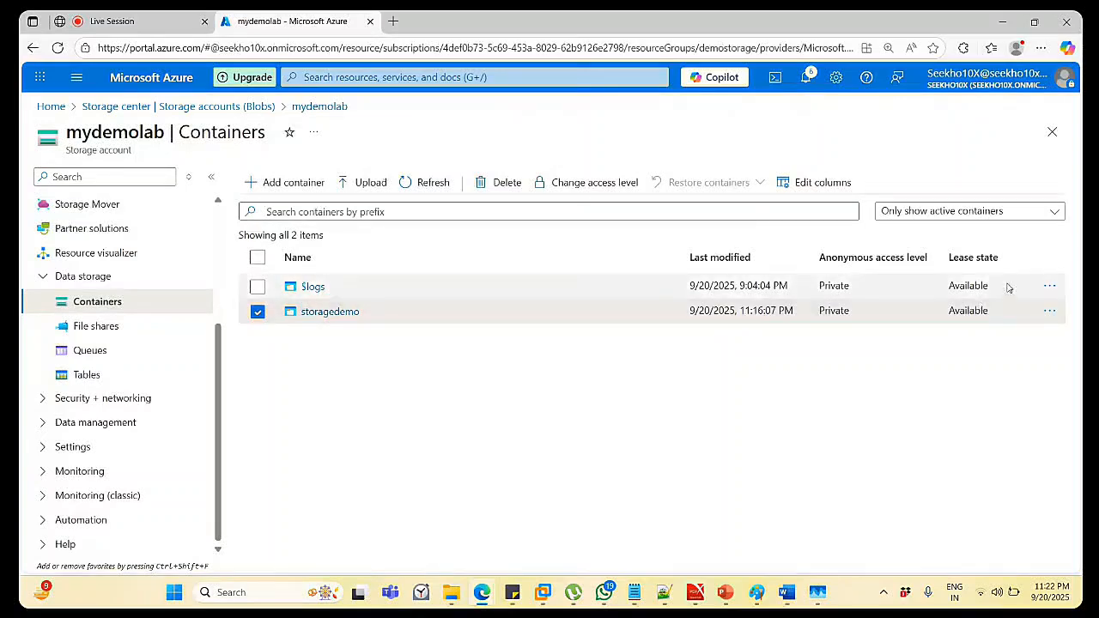
pyautogui.click(1050, 313)
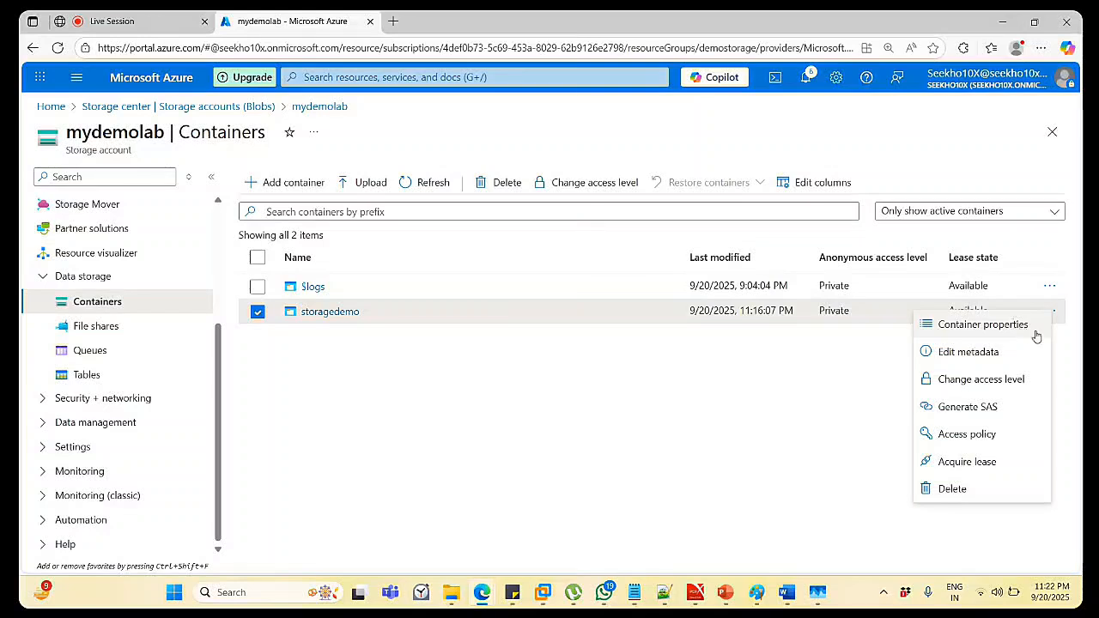
pyautogui.click(1002, 381)
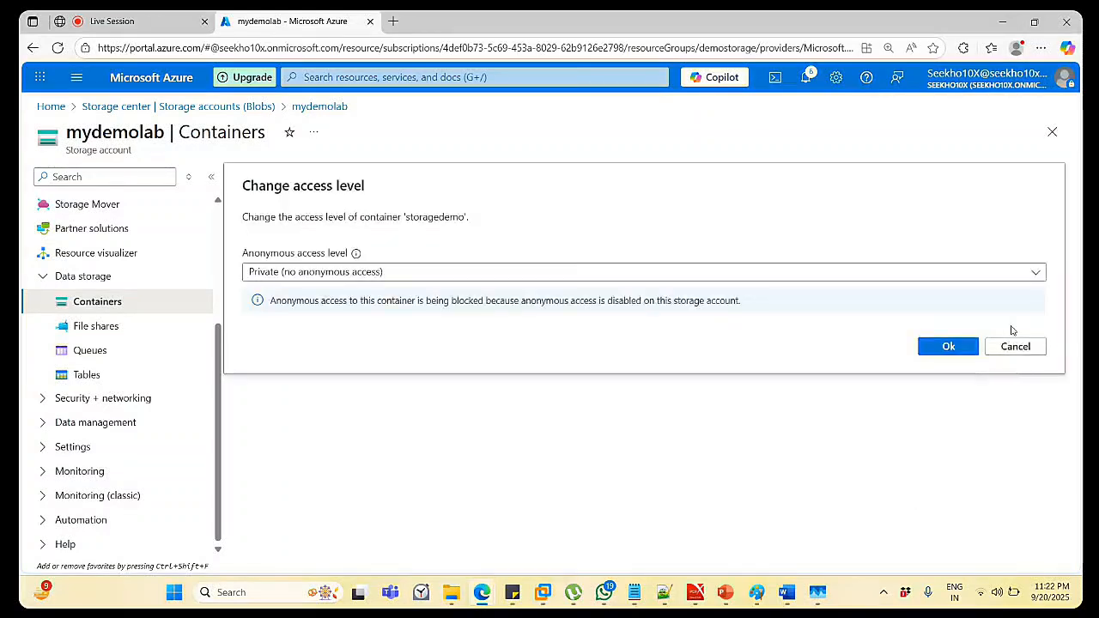
pyautogui.click(1009, 272)
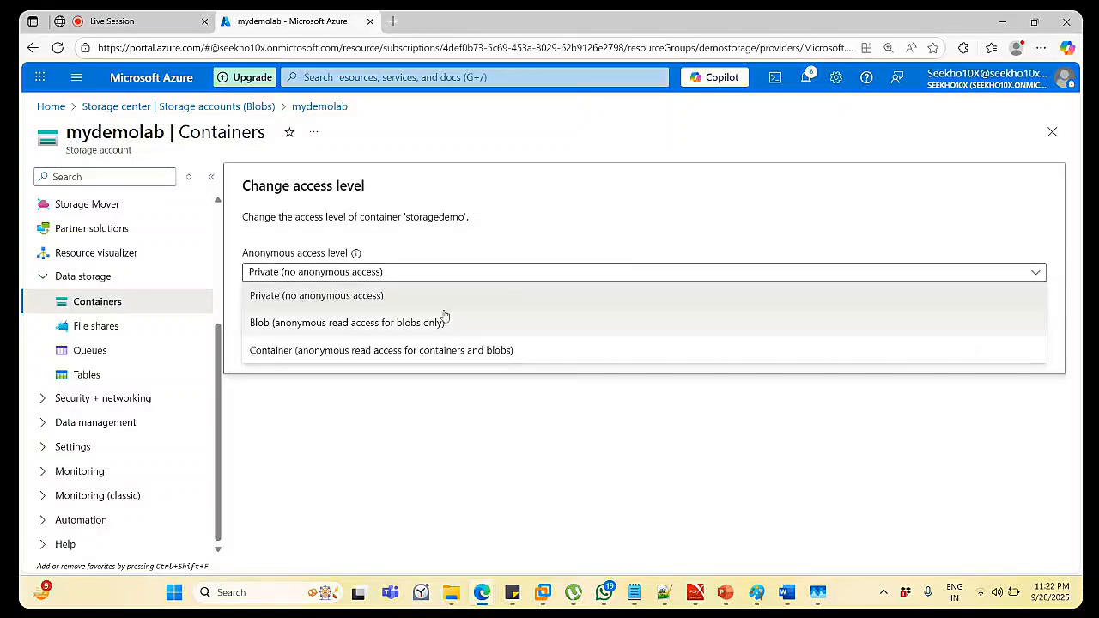
pyautogui.click(412, 351)
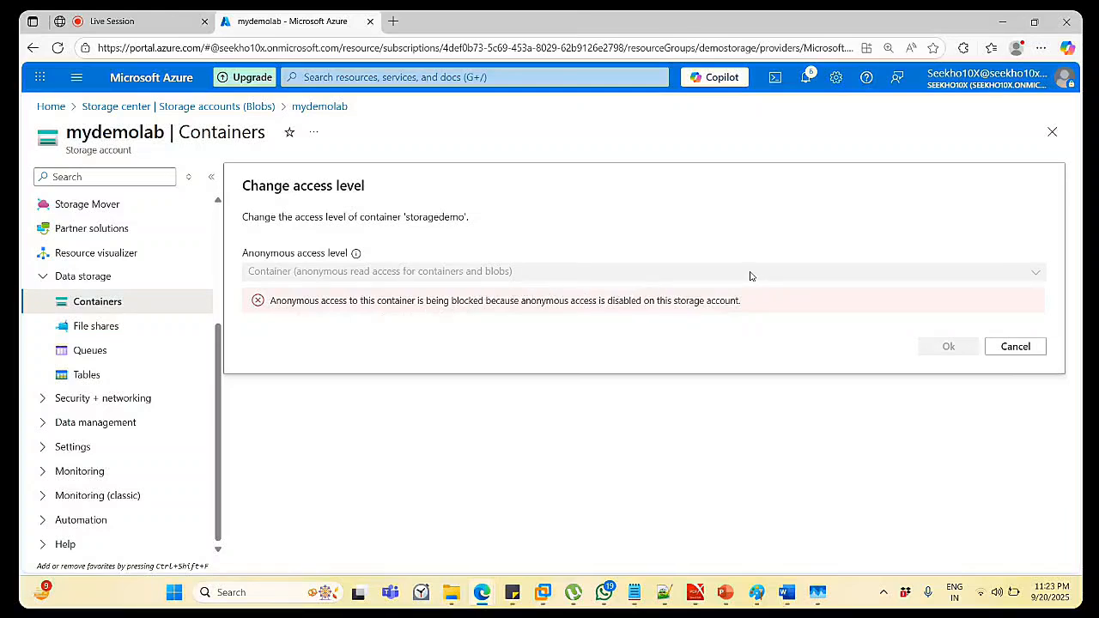
pyautogui.click(261, 107)
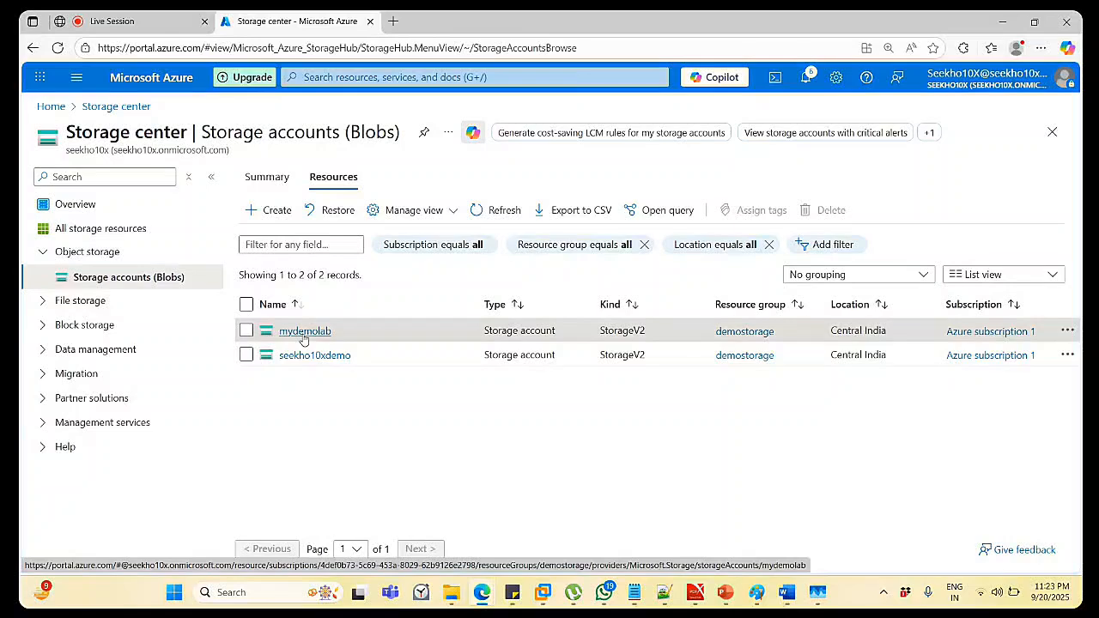
# Open the seekho10xdemo storage account's overview.
pyautogui.click(1068, 331)
pyautogui.click(603, 470)
pyautogui.click(309, 357)
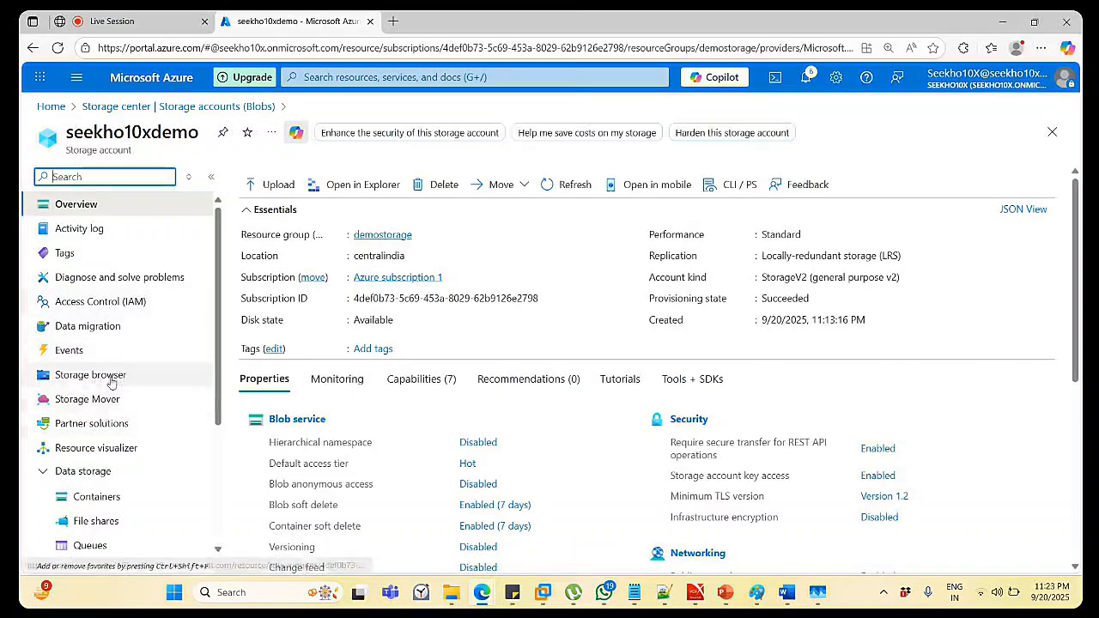
# Expand the account sidebar's Settings and Monitoring groups.
pyautogui.scroll(-5, 154, 382)
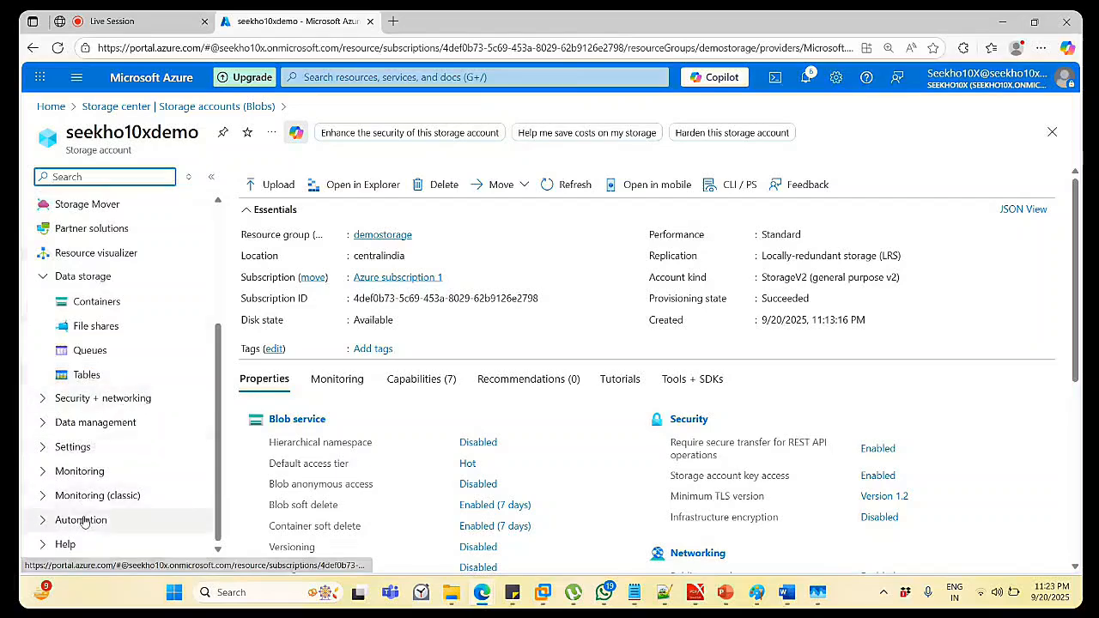
pyautogui.click(57, 444)
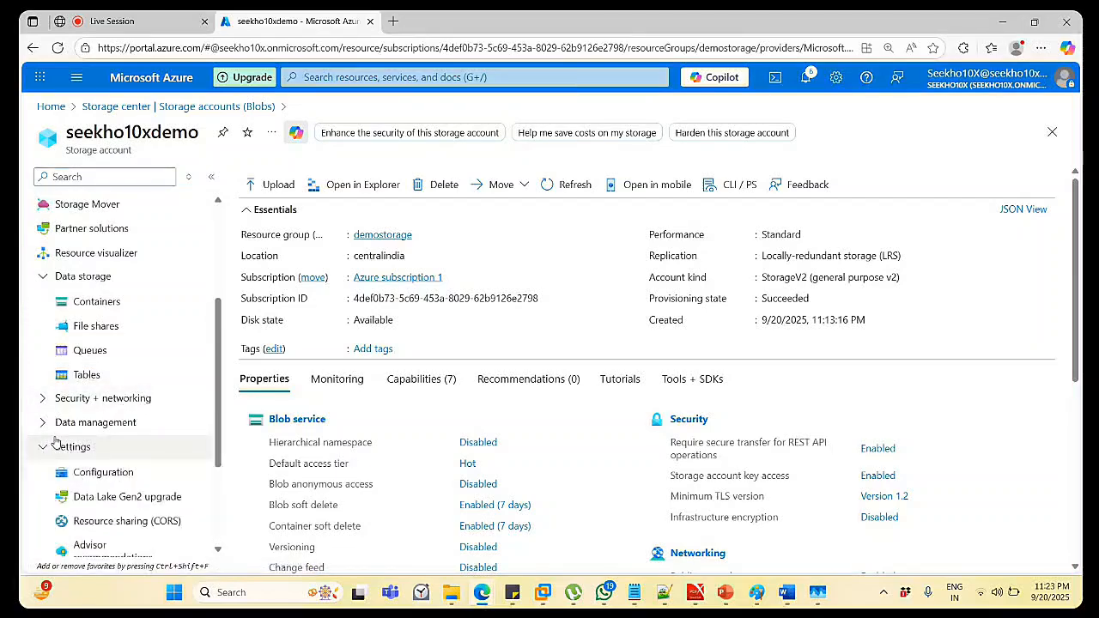
pyautogui.scroll(-2, 58, 445)
pyautogui.scroll(-1, 56, 443)
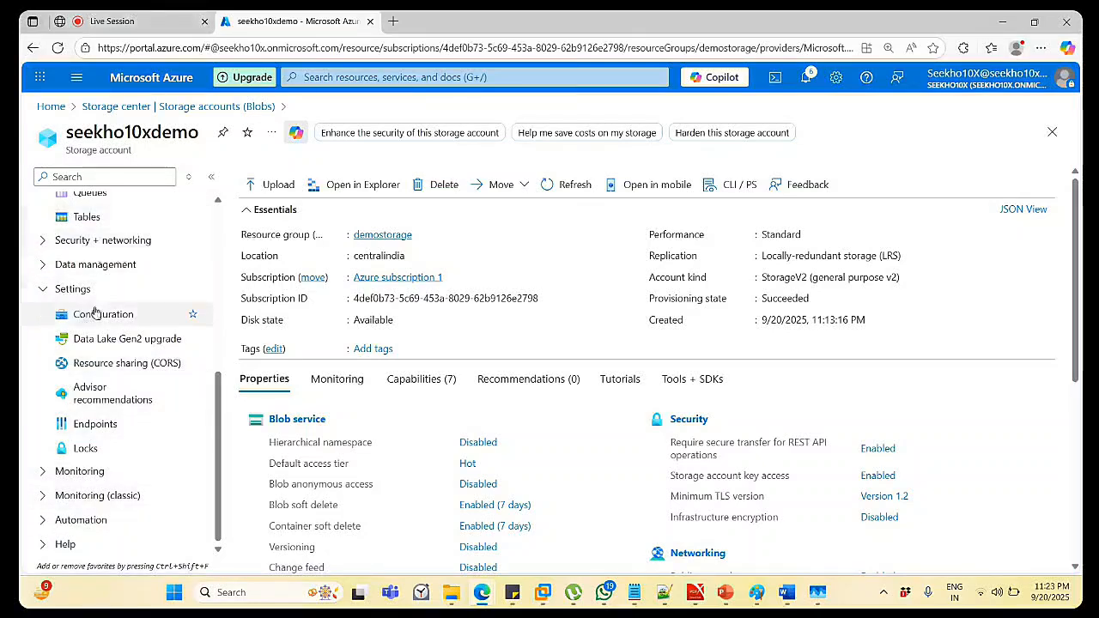
pyautogui.click(46, 495)
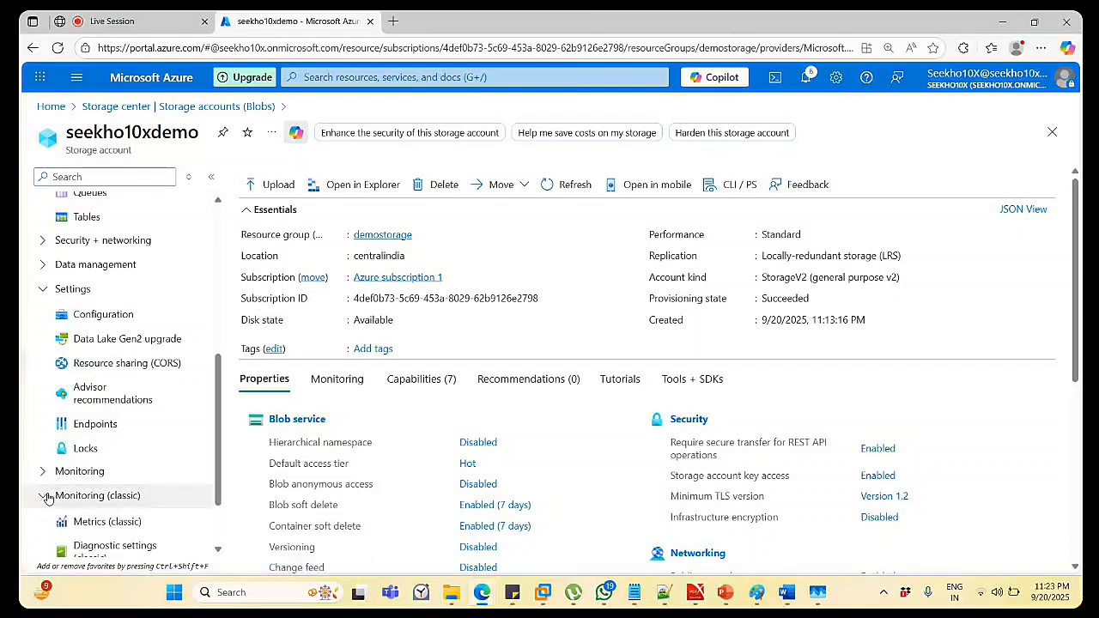
pyautogui.click(47, 496)
pyautogui.click(47, 479)
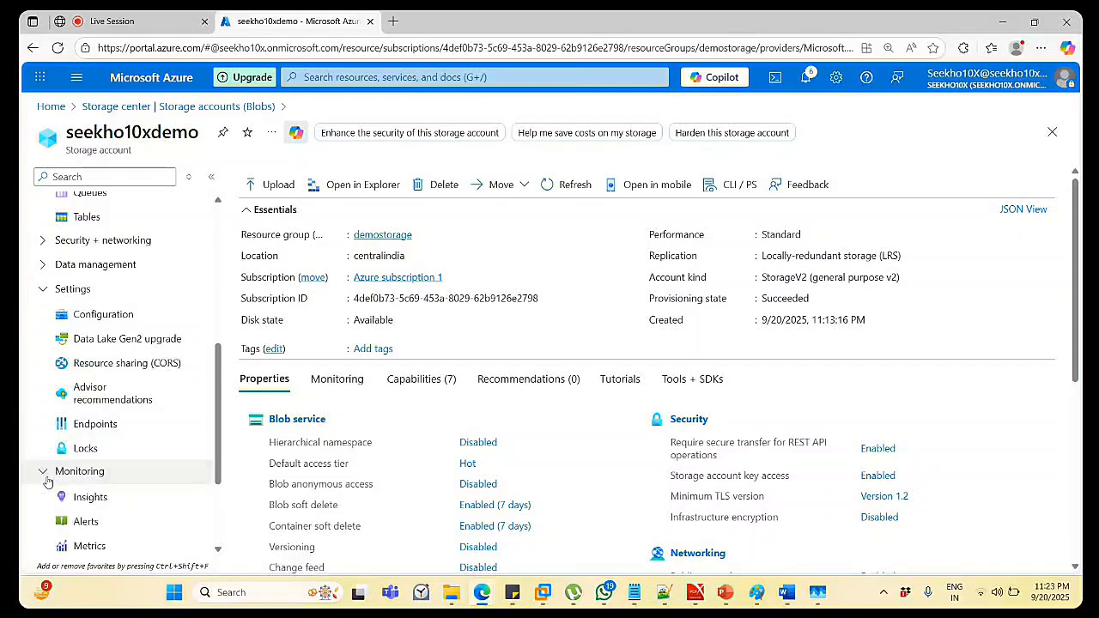
# Expand the Automation, classic monitoring and Security + networking groups in the sidebar.
pyautogui.scroll(-3, 48, 481)
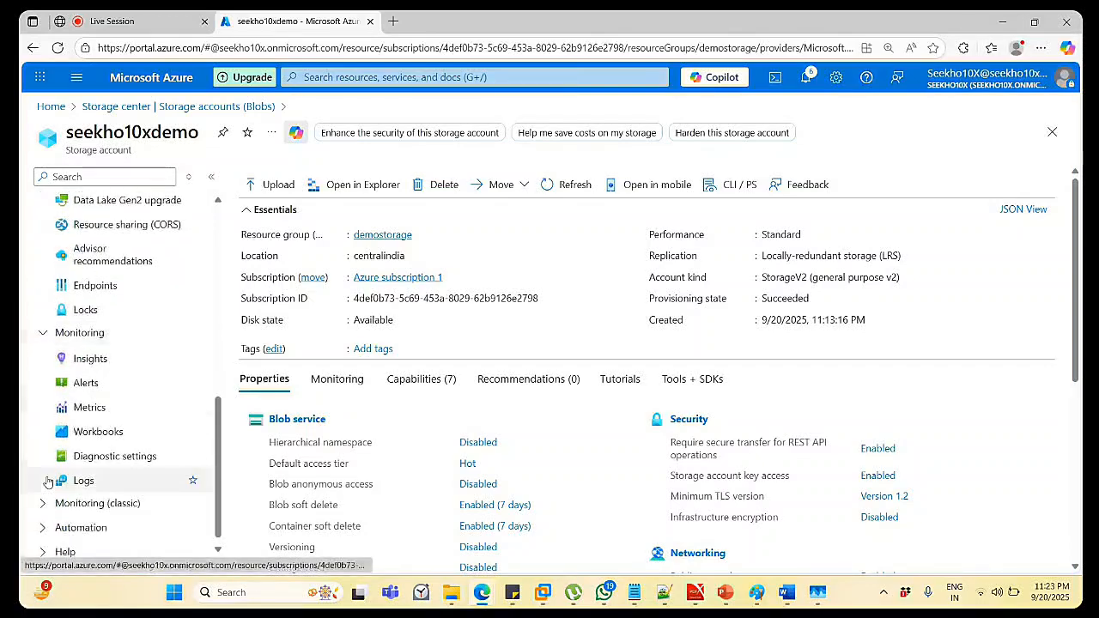
pyautogui.scroll(-1, 47, 481)
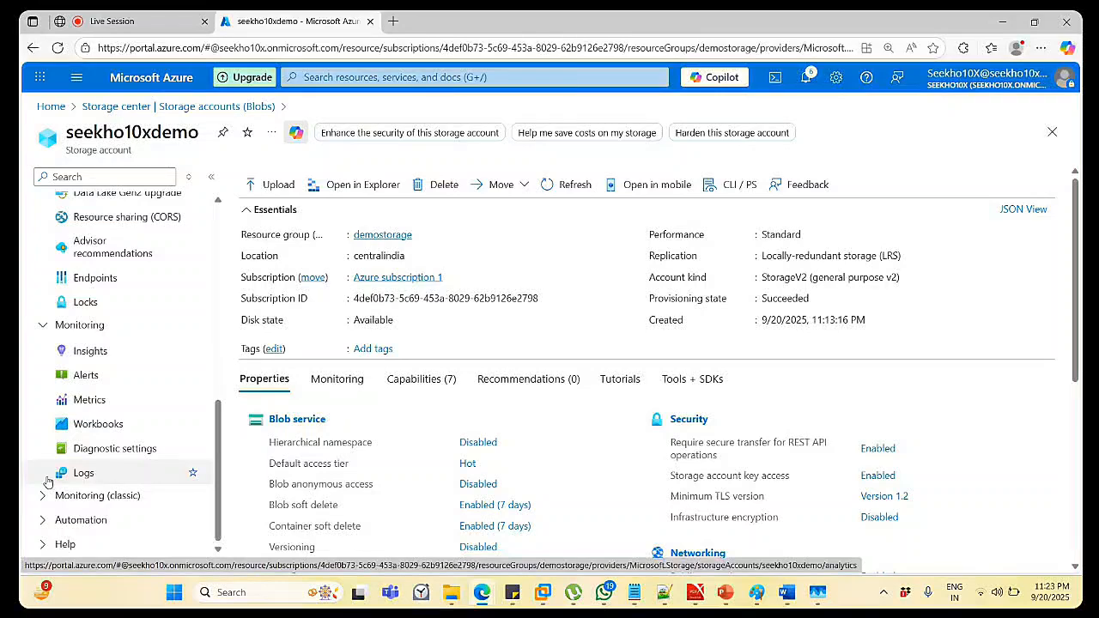
pyautogui.click(38, 520)
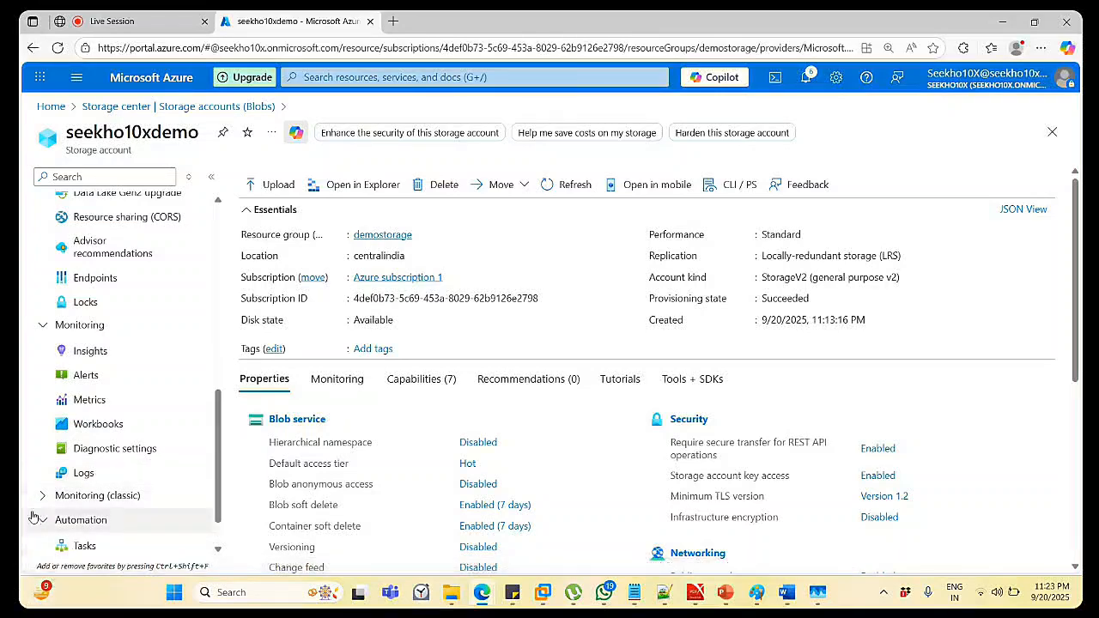
pyautogui.scroll(-1, 119, 517)
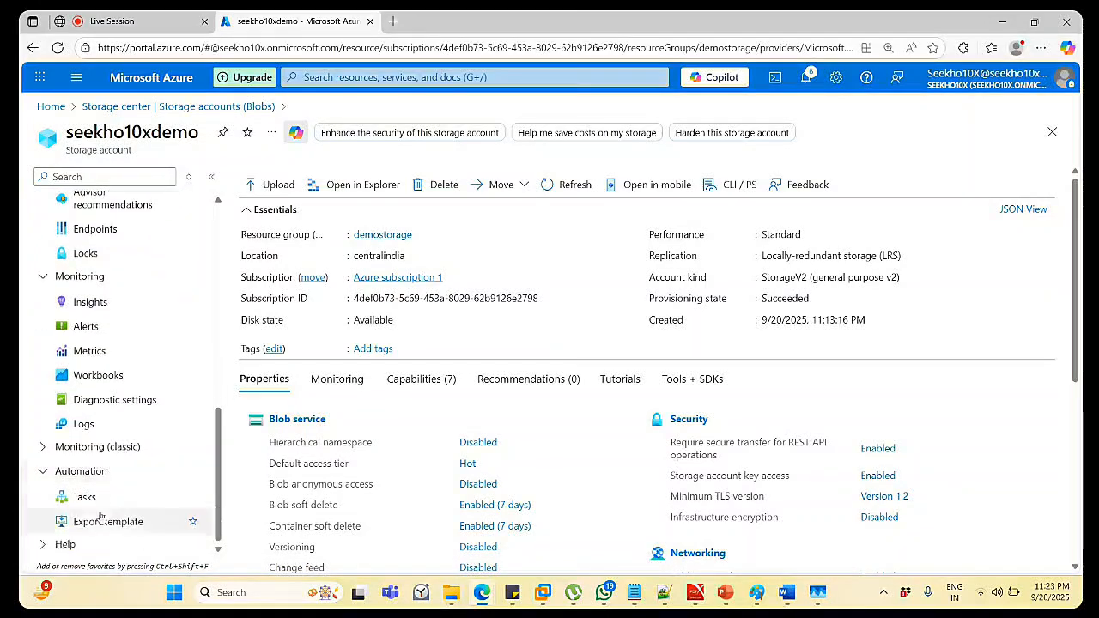
pyautogui.click(45, 447)
pyautogui.scroll(-2, 166, 444)
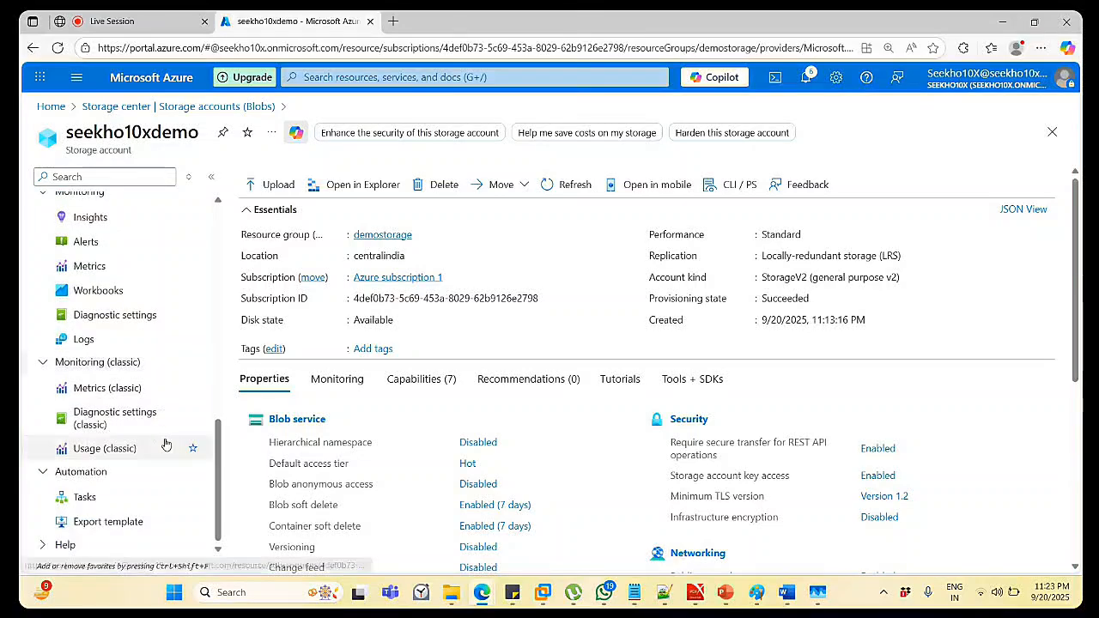
pyautogui.scroll(8, 172, 443)
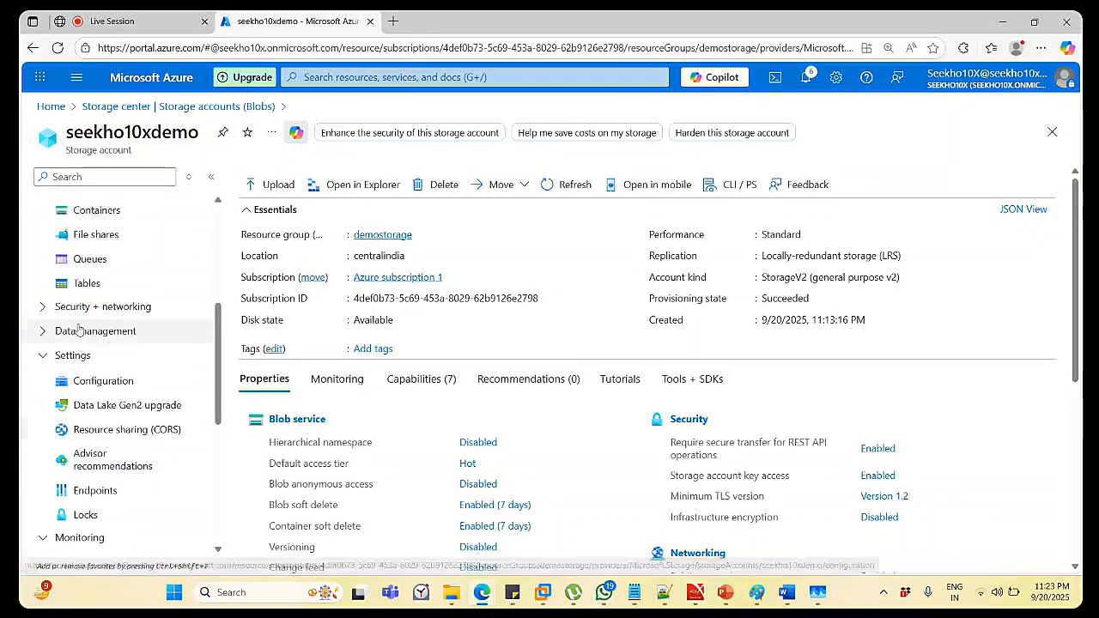
pyautogui.click(42, 309)
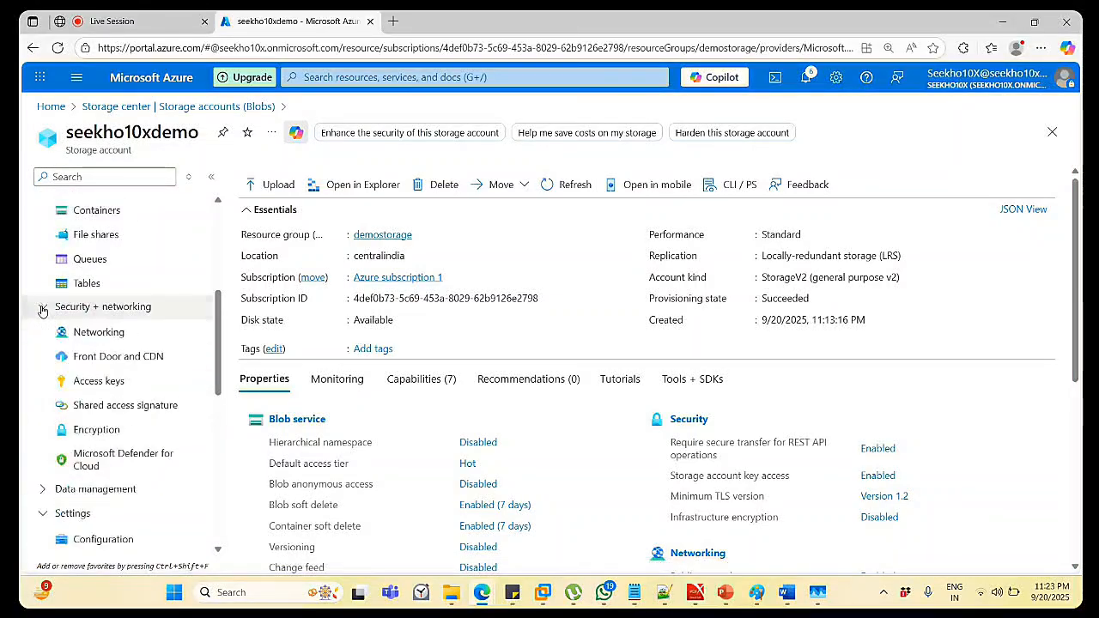
# Review seekho10xdemo's Access keys, Shared access signature and Encryption pages.
pyautogui.click(119, 383)
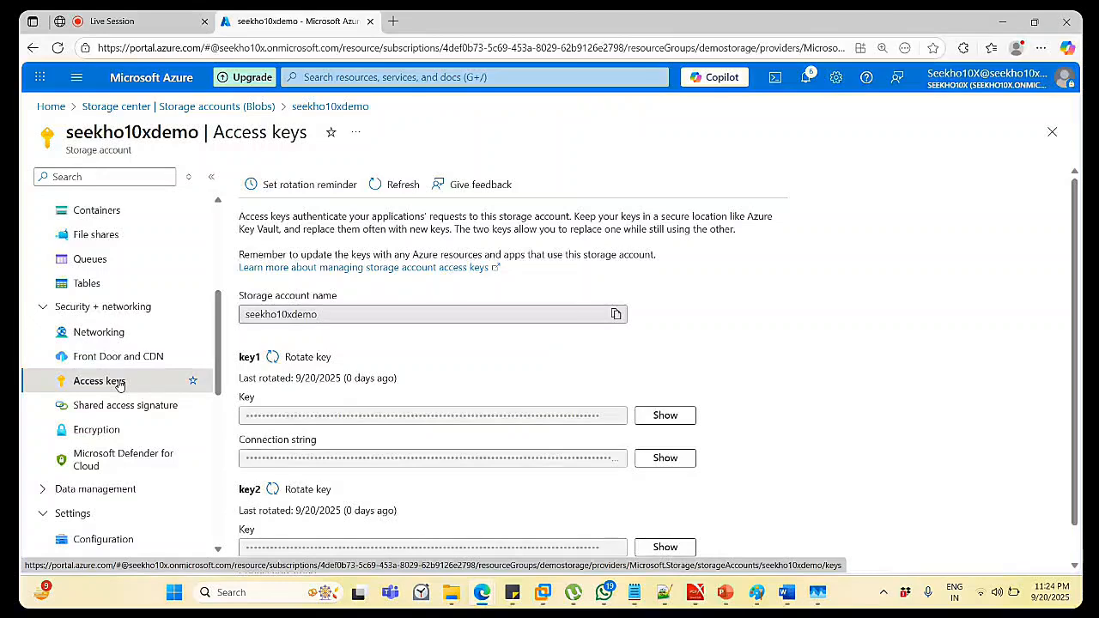
pyautogui.click(123, 414)
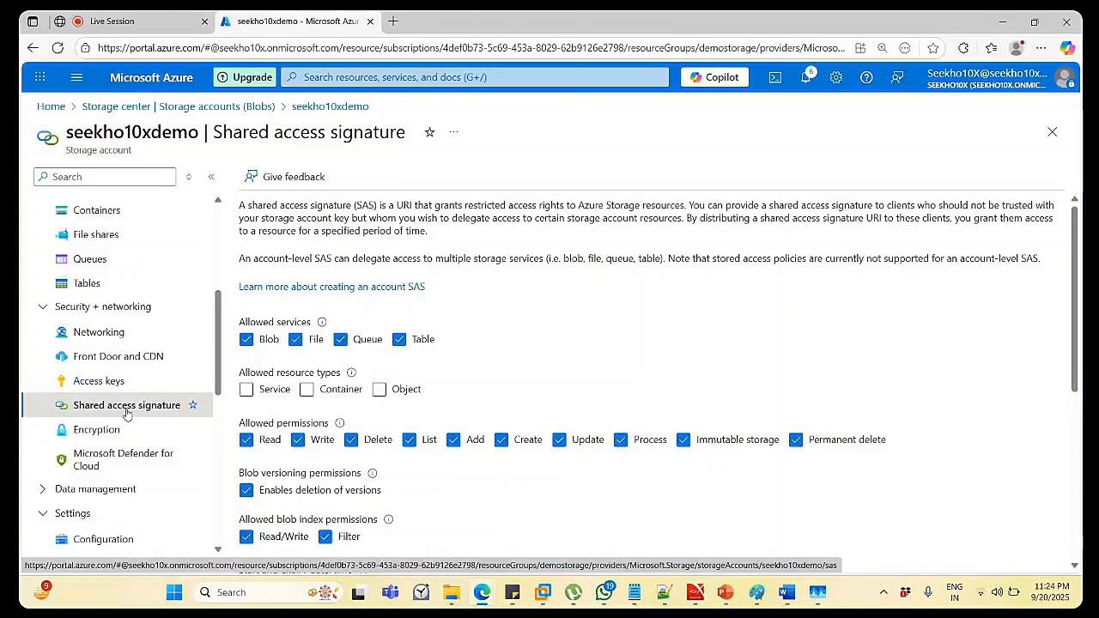
pyautogui.click(124, 432)
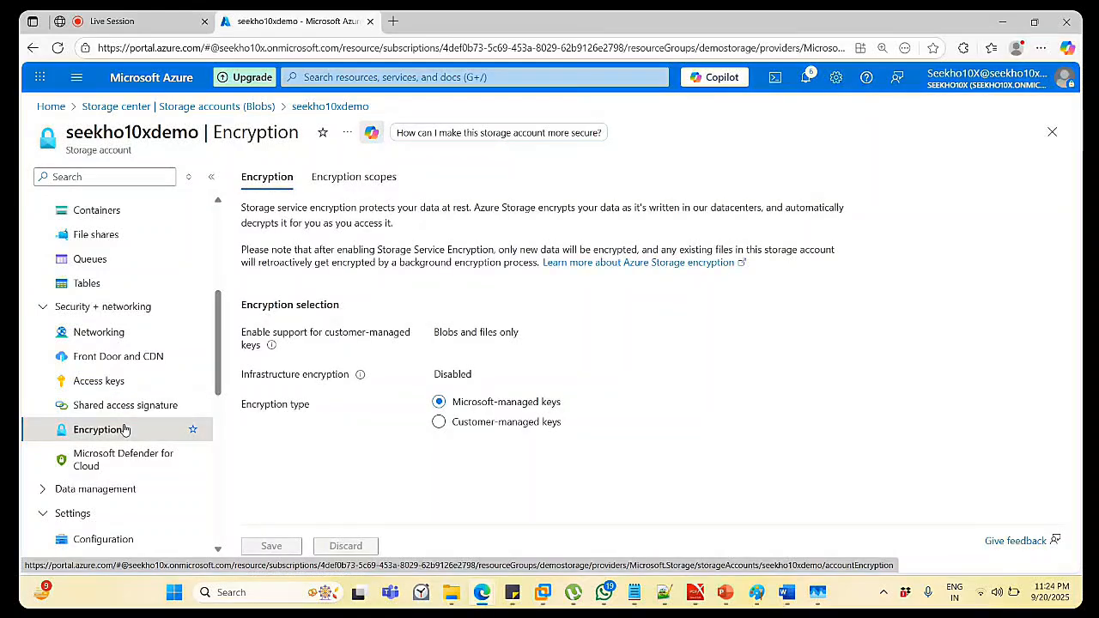
# Open seekho10xdemo's Containers list and refresh it, showing only $logs.
pyautogui.click(113, 488)
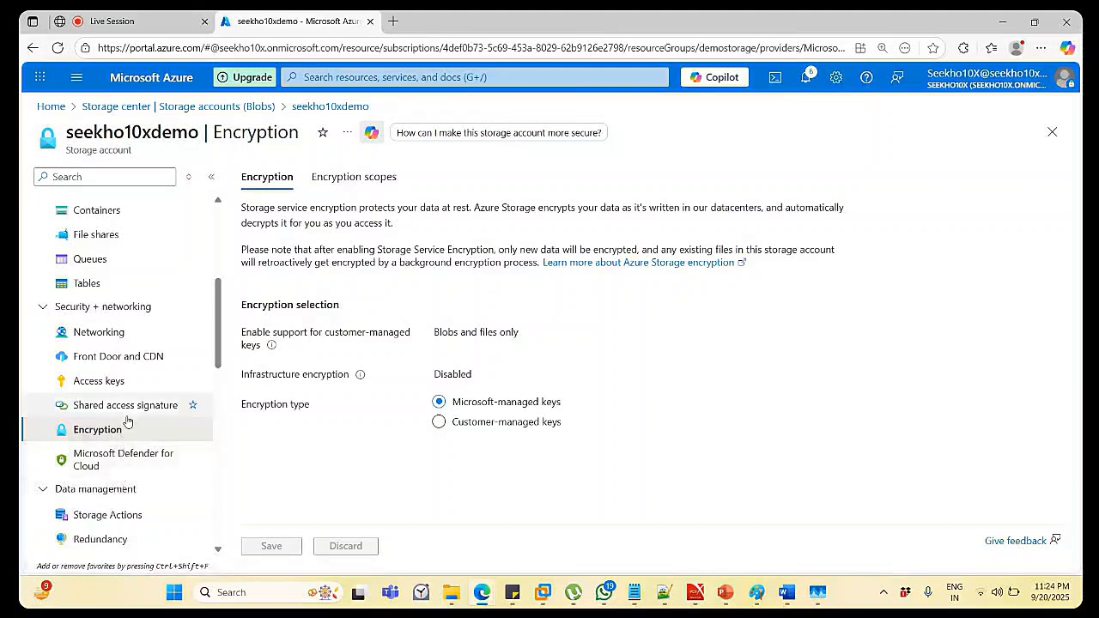
pyautogui.scroll(-5, 127, 421)
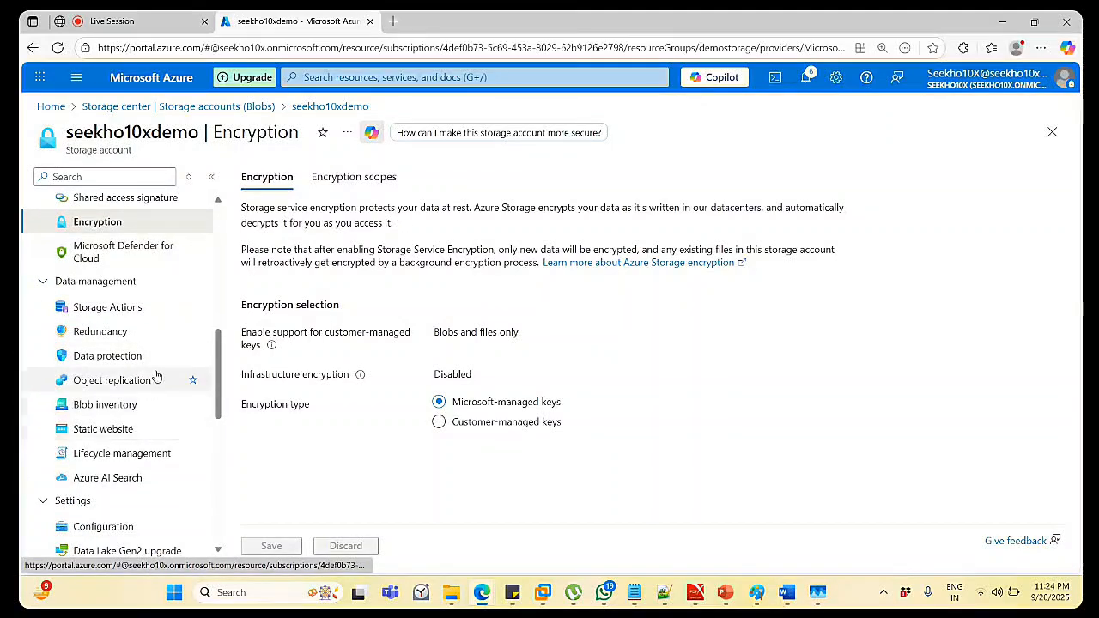
pyautogui.scroll(3, 156, 375)
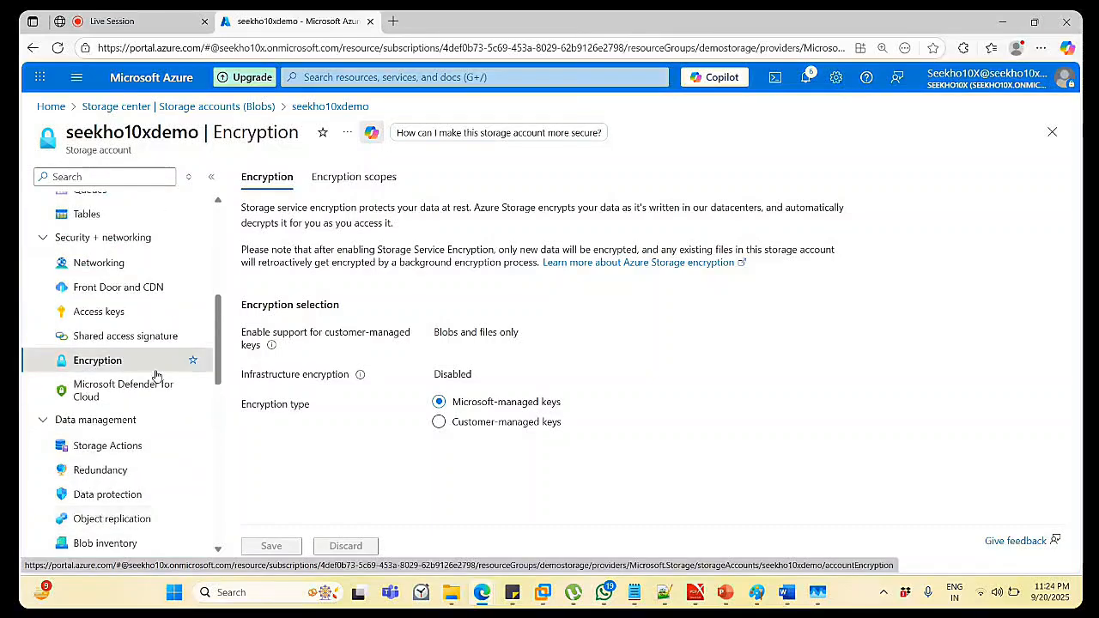
pyautogui.scroll(4, 156, 376)
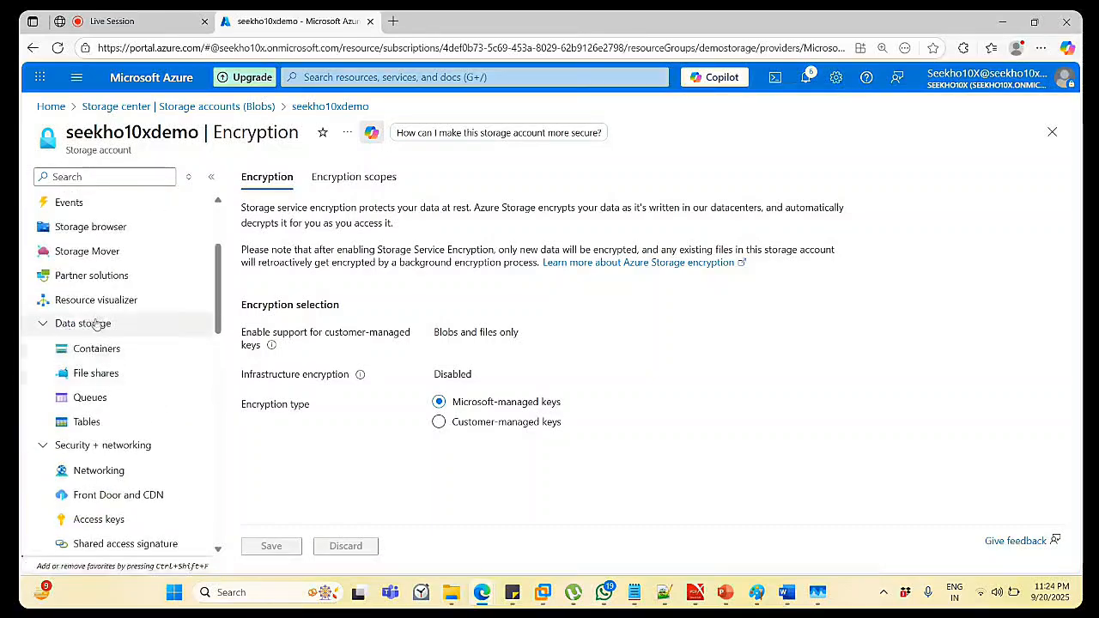
pyautogui.click(104, 353)
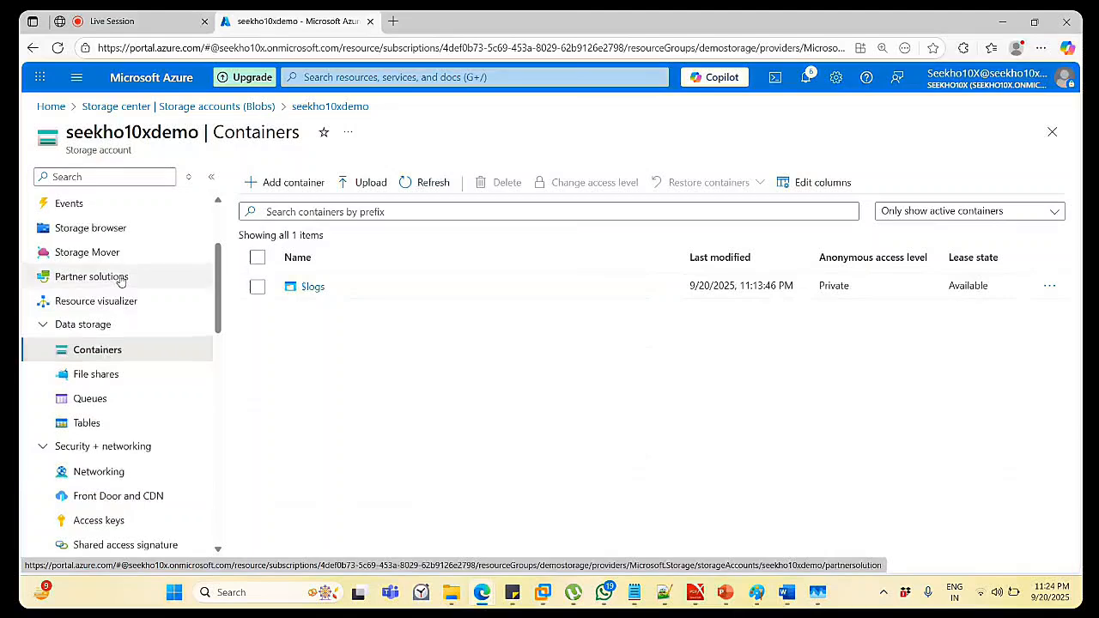
pyautogui.scroll(1, 121, 282)
pyautogui.scroll(2, 125, 284)
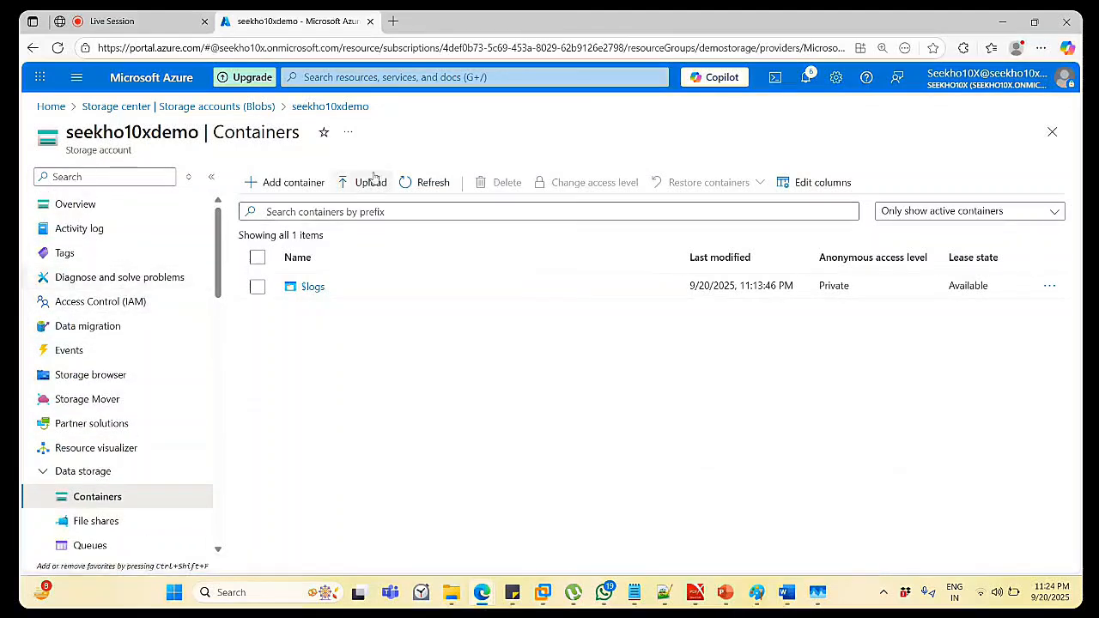
pyautogui.click(418, 187)
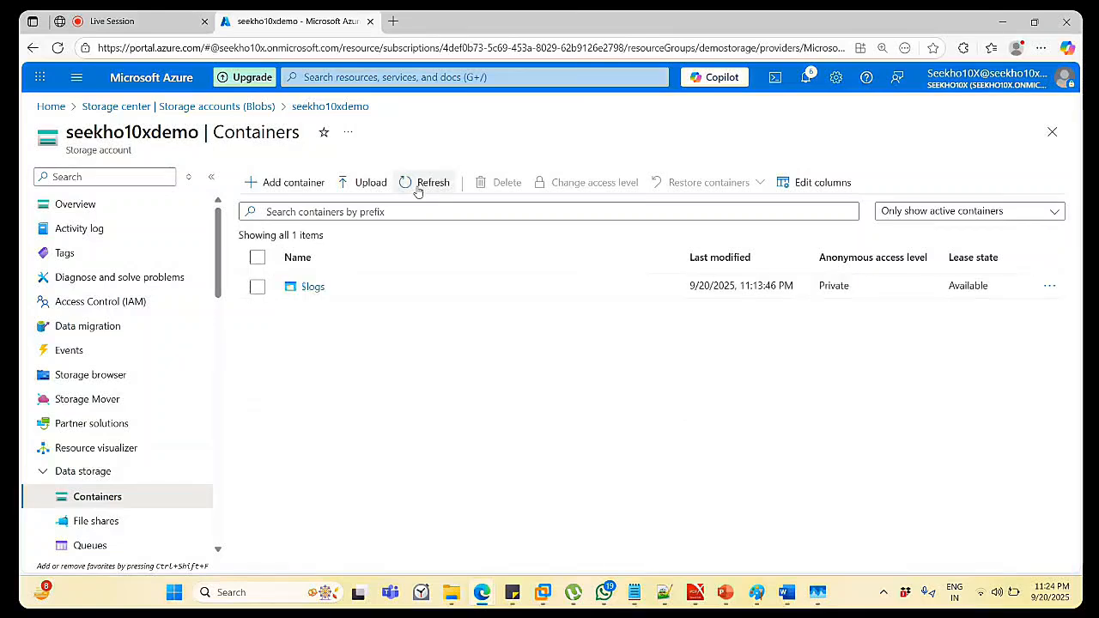
# Open the mydemolab storage account from the accounts list and scroll through its overview properties.
pyautogui.click(266, 107)
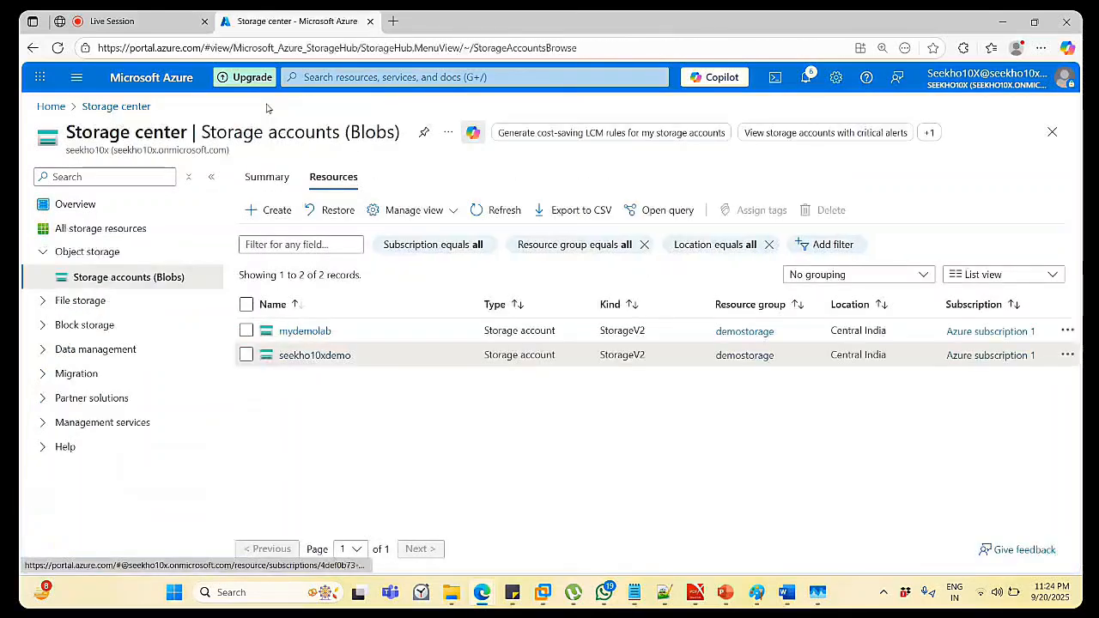
pyautogui.click(314, 332)
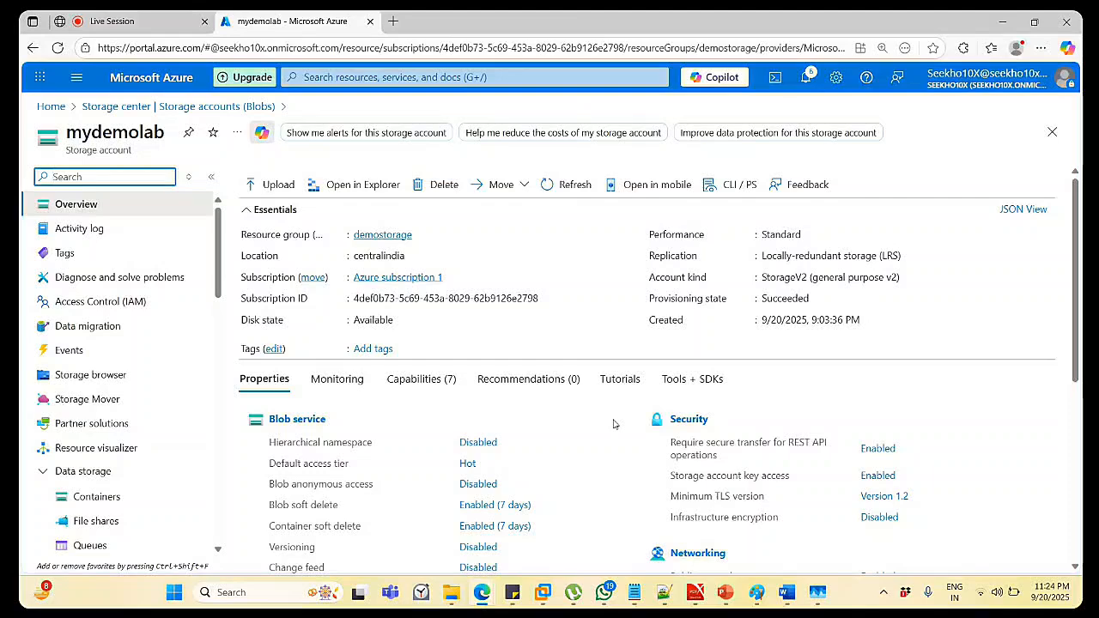
pyautogui.scroll(-1, 614, 423)
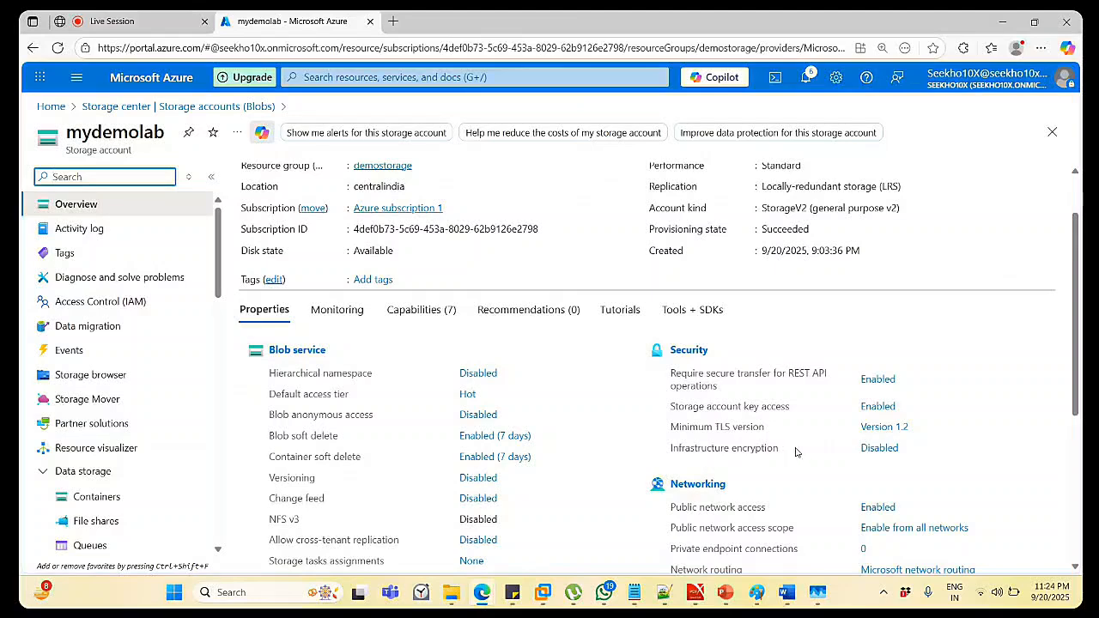
pyautogui.scroll(-3, 796, 452)
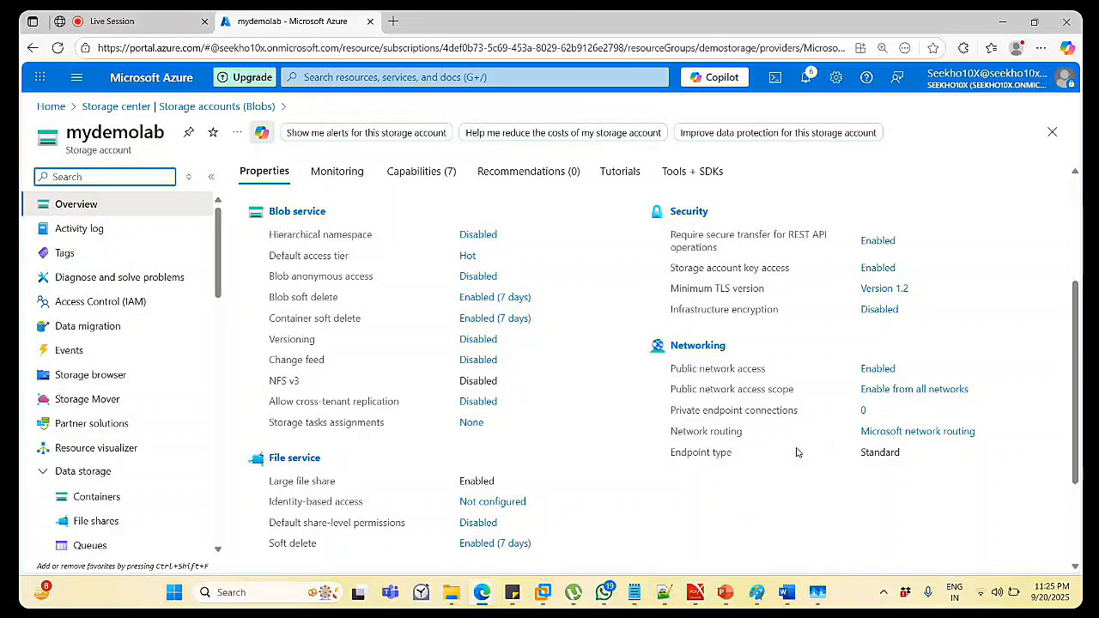
pyautogui.scroll(1, 797, 453)
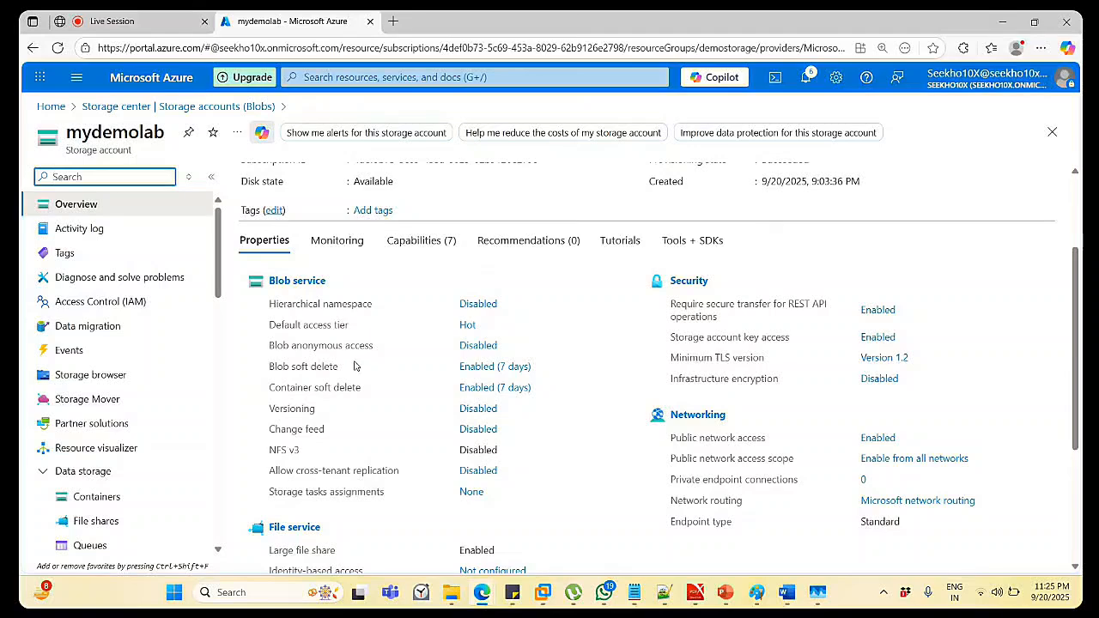
pyautogui.scroll(-3, 362, 356)
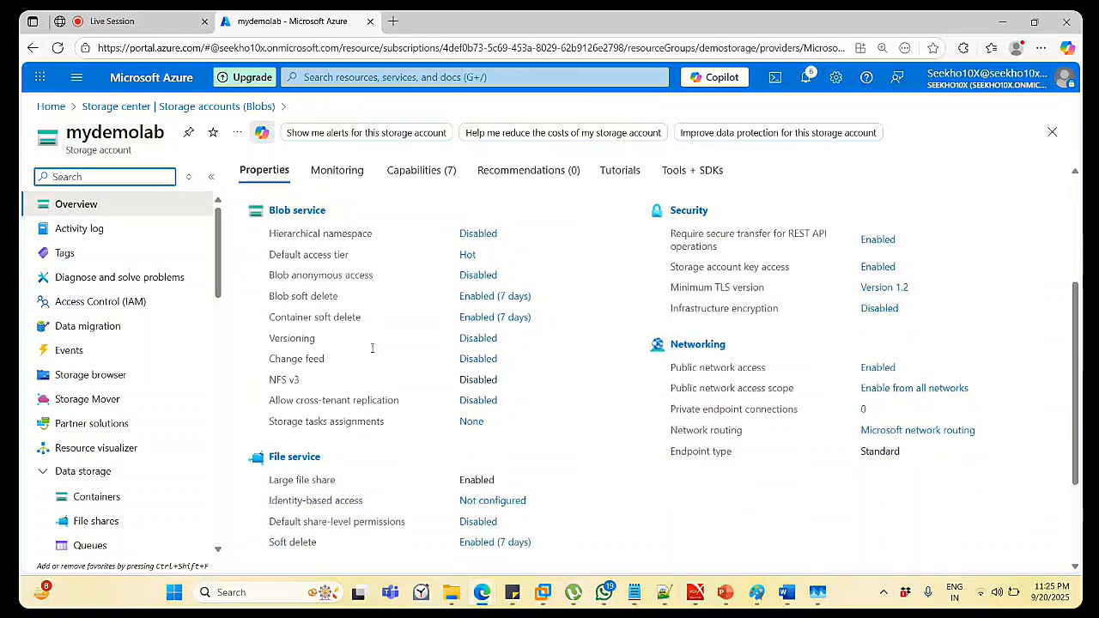
pyautogui.scroll(-2, 373, 349)
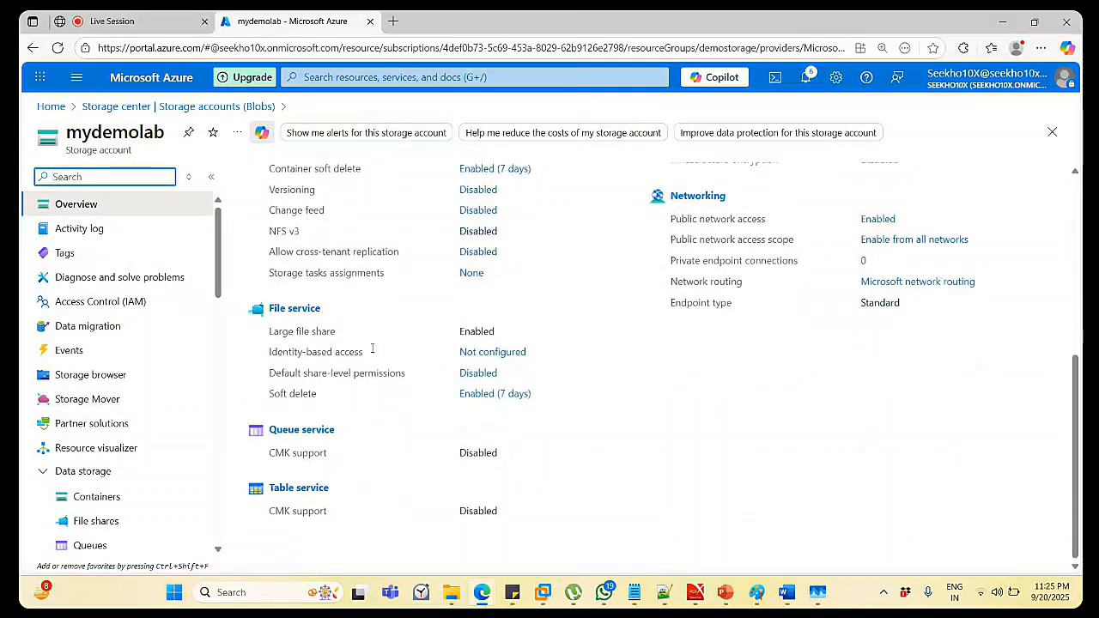
pyautogui.scroll(2, 373, 349)
pyautogui.scroll(6, 373, 349)
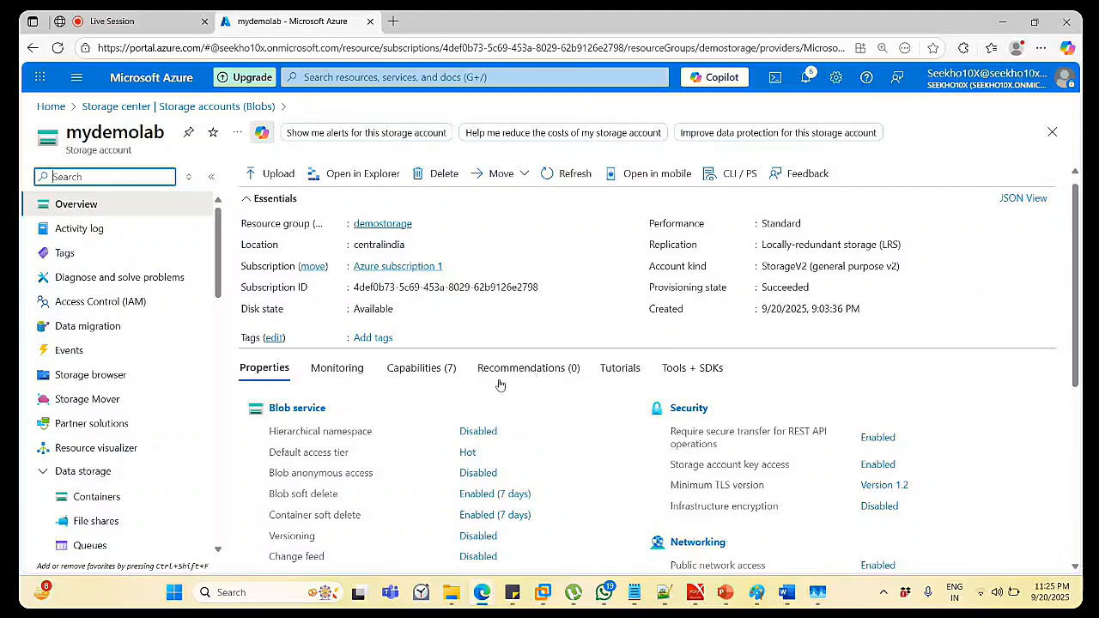
# Browse mydemolab's Tools + SDKs, Tutorials, Recommendations and Capabilities tabs.
pyautogui.click(718, 371)
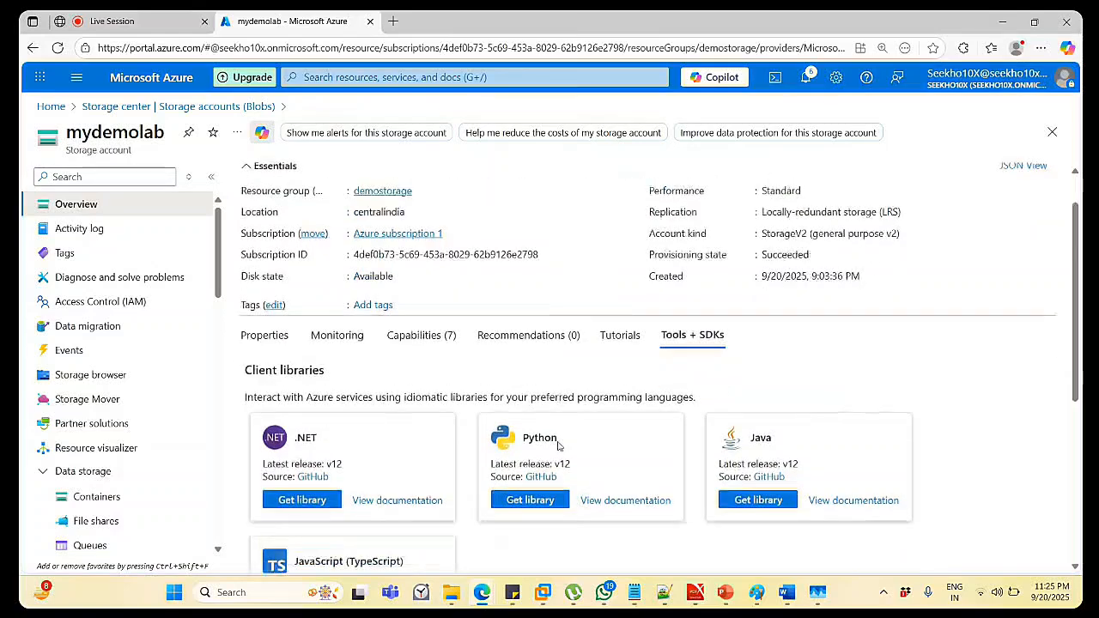
pyautogui.scroll(-3, 558, 446)
pyautogui.scroll(-2, 558, 447)
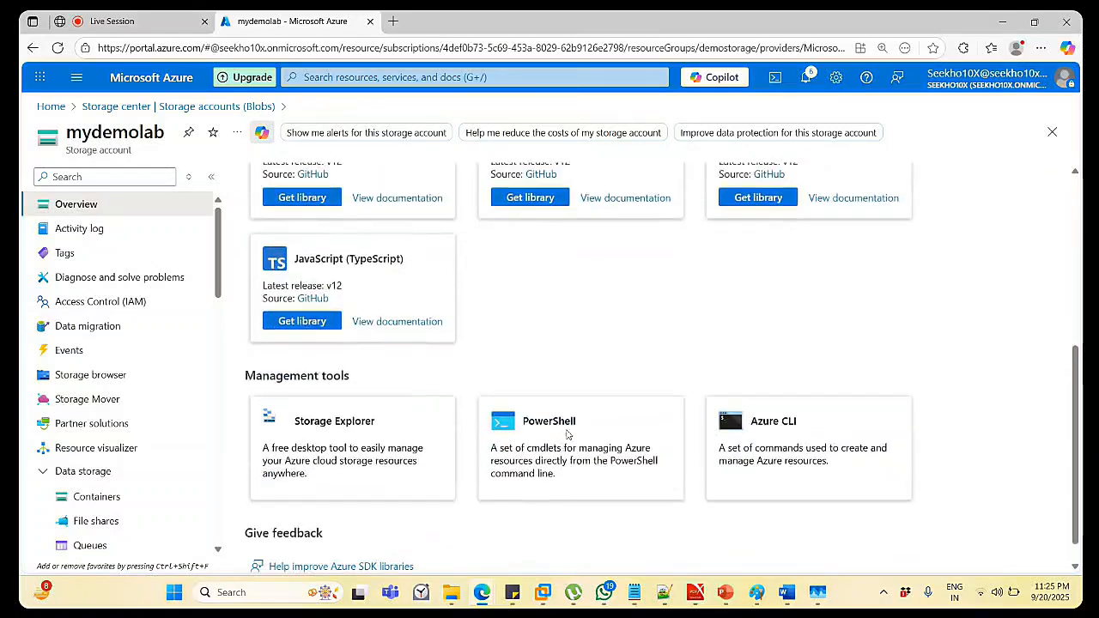
pyautogui.scroll(5, 752, 360)
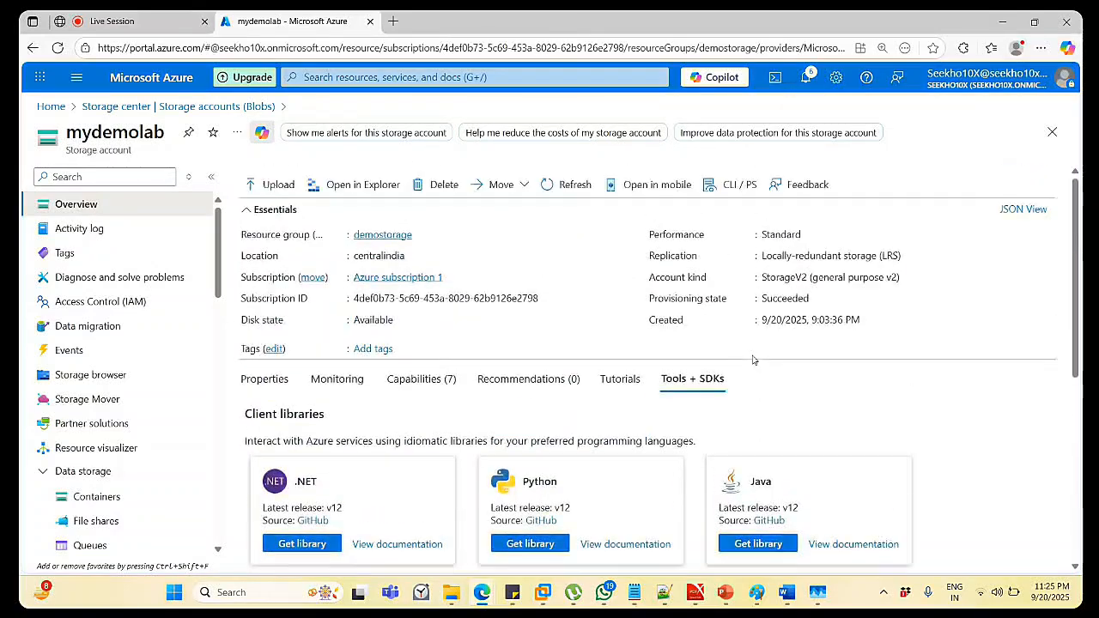
pyautogui.click(620, 380)
pyautogui.click(558, 383)
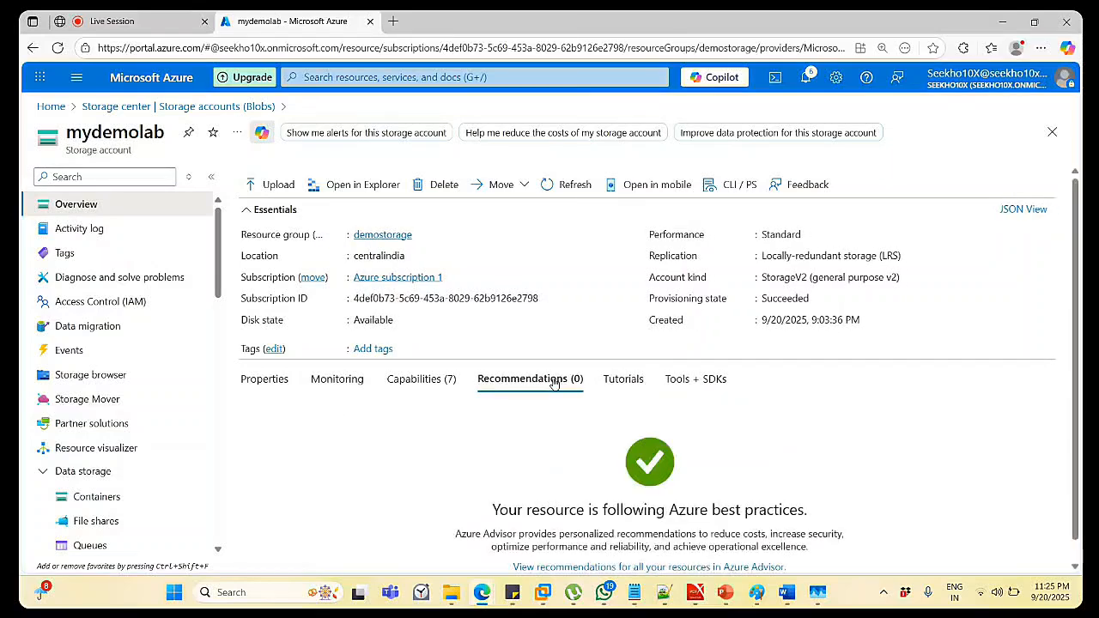
pyautogui.click(417, 388)
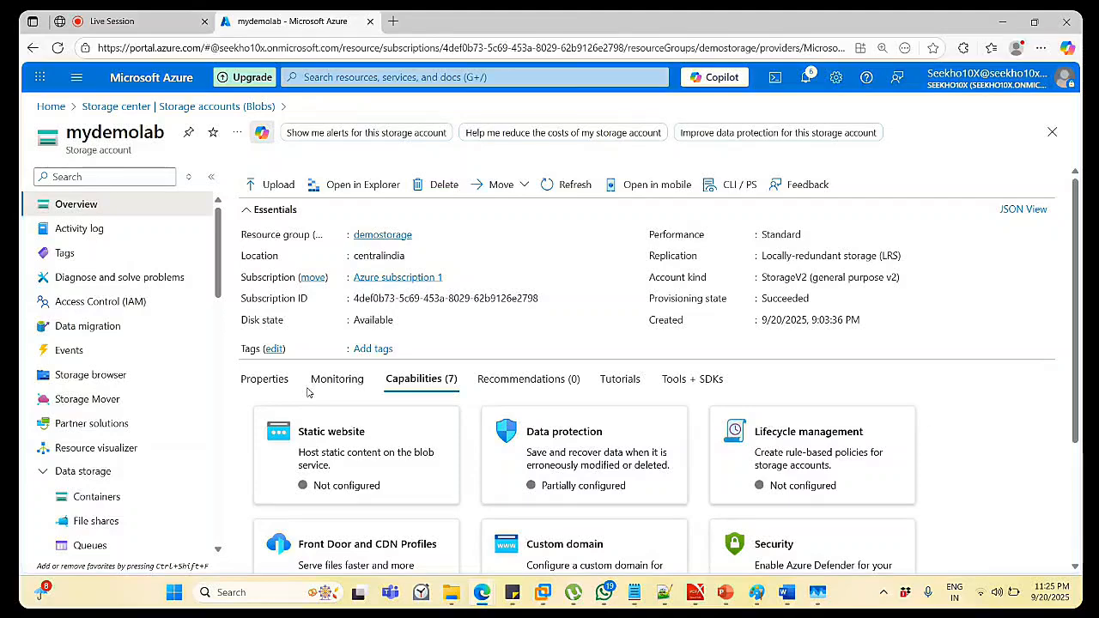
pyautogui.scroll(-2, 886, 432)
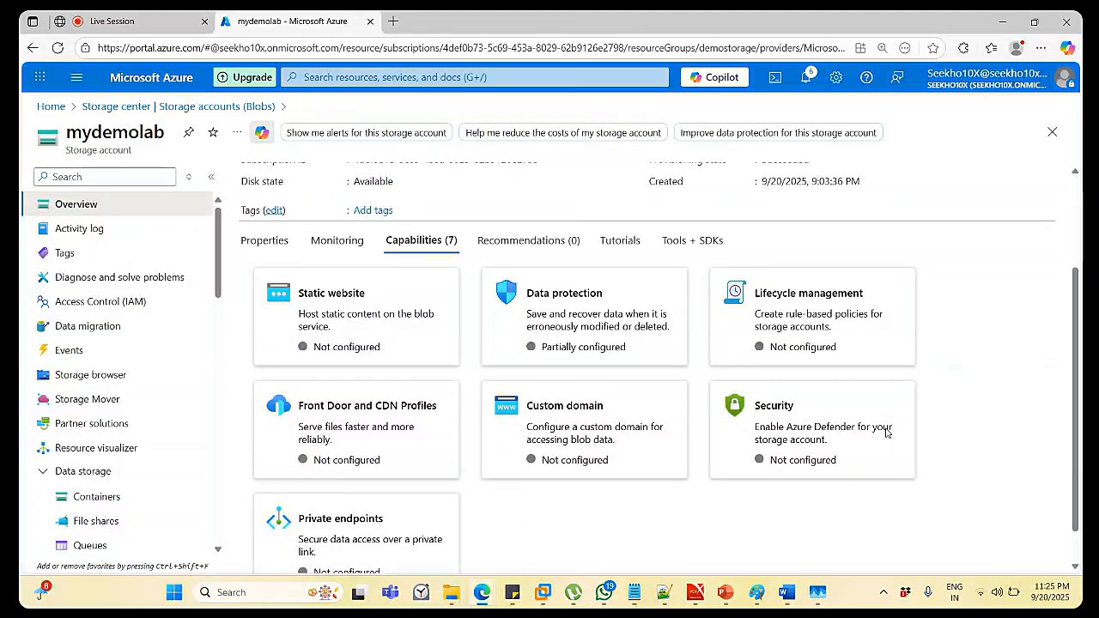
pyautogui.scroll(-1, 886, 432)
pyautogui.scroll(3, 886, 432)
pyautogui.scroll(-1, 886, 432)
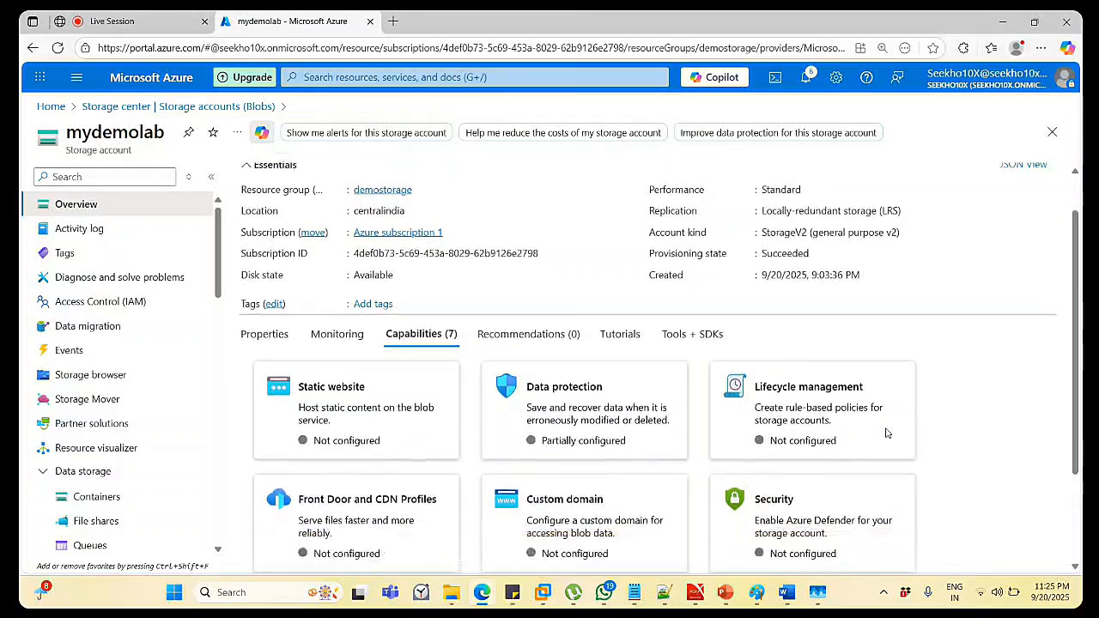
pyautogui.scroll(1, 887, 432)
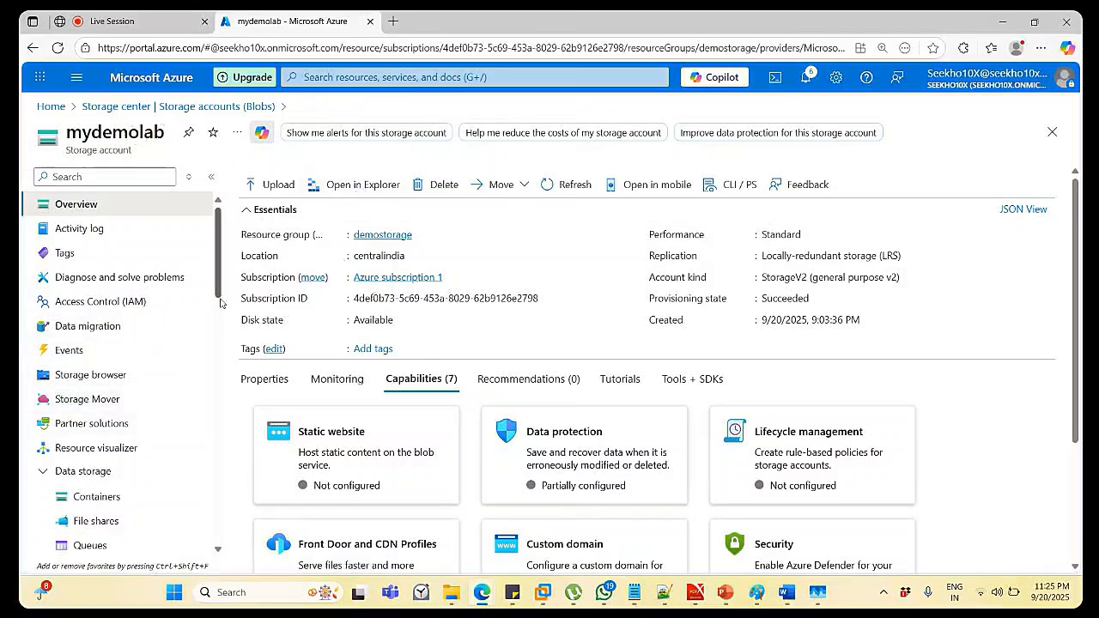
# Open mydemolab's storagedemo container, select Web_Code.pdf and bring up its '...' actions menu.
pyautogui.click(102, 497)
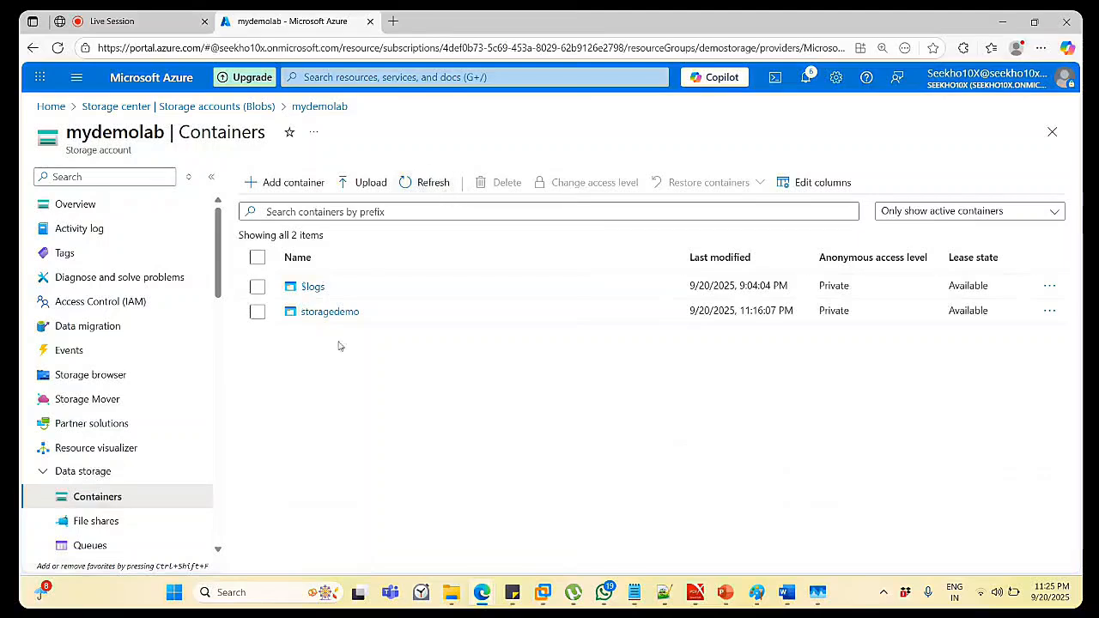
pyautogui.click(329, 313)
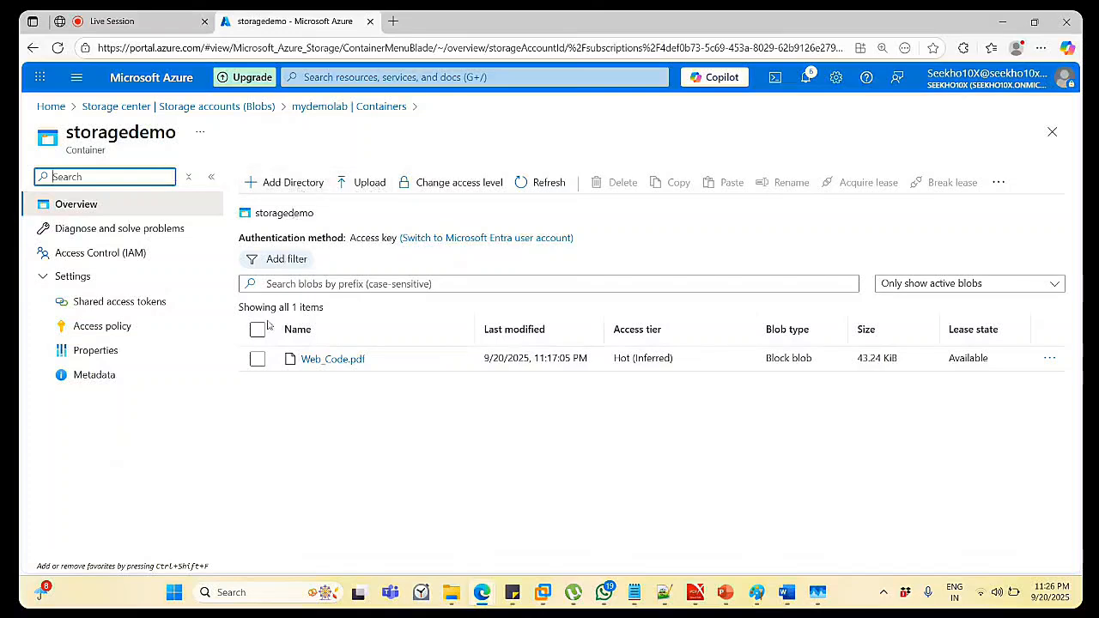
pyautogui.click(258, 360)
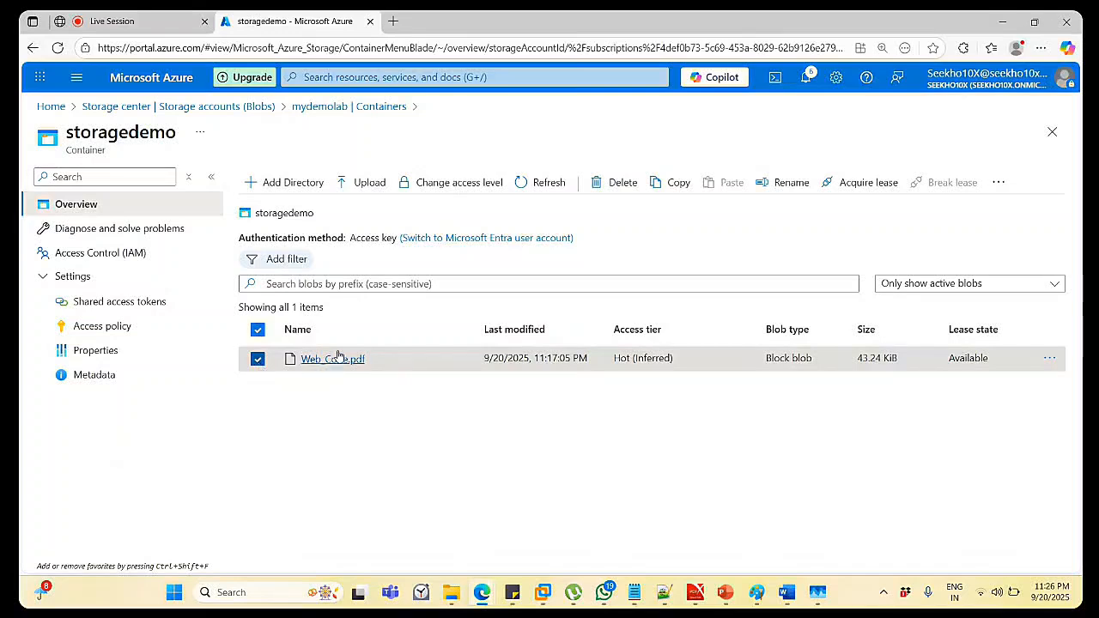
pyautogui.click(1049, 360)
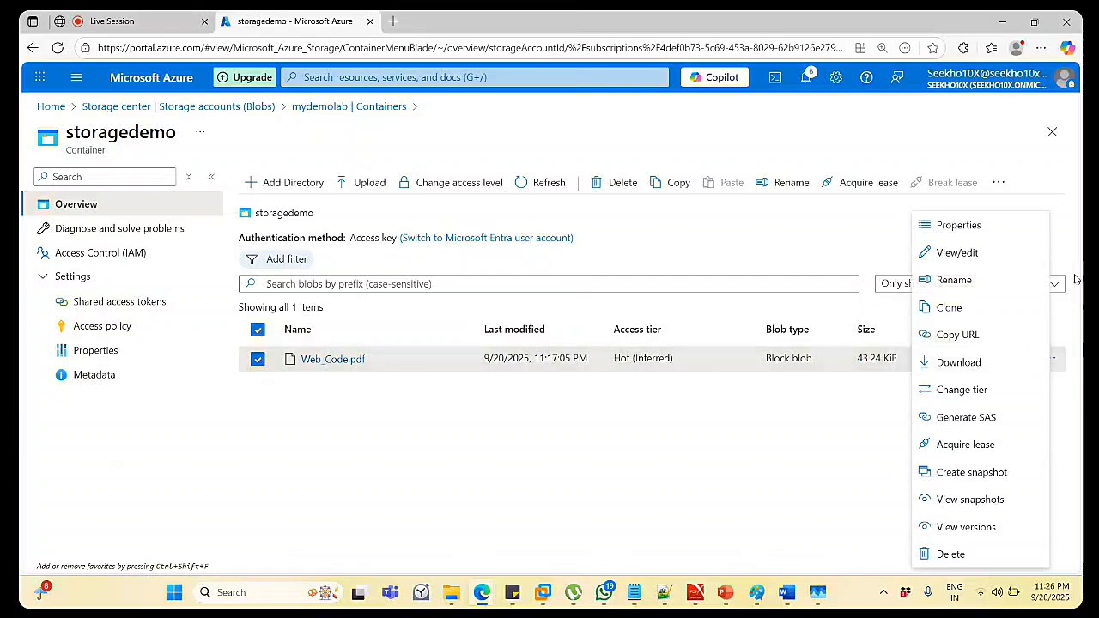
# Clone Web_Code.pdf under the new name clone-Web_Code.pdf.
pyautogui.click(956, 309)
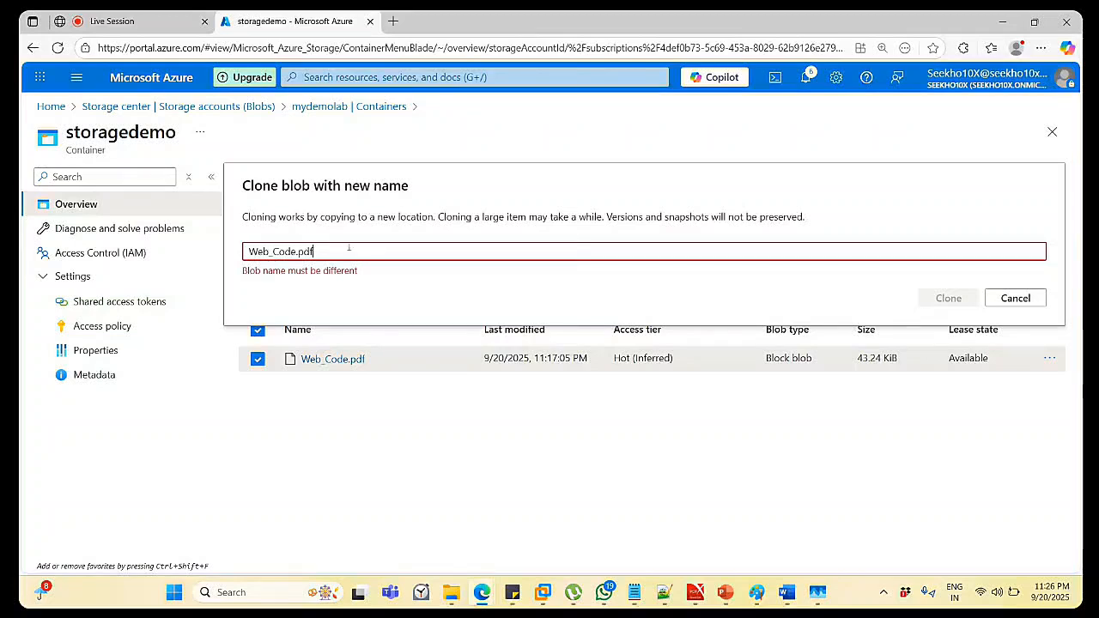
pyautogui.click(249, 249)
pyautogui.write('c')
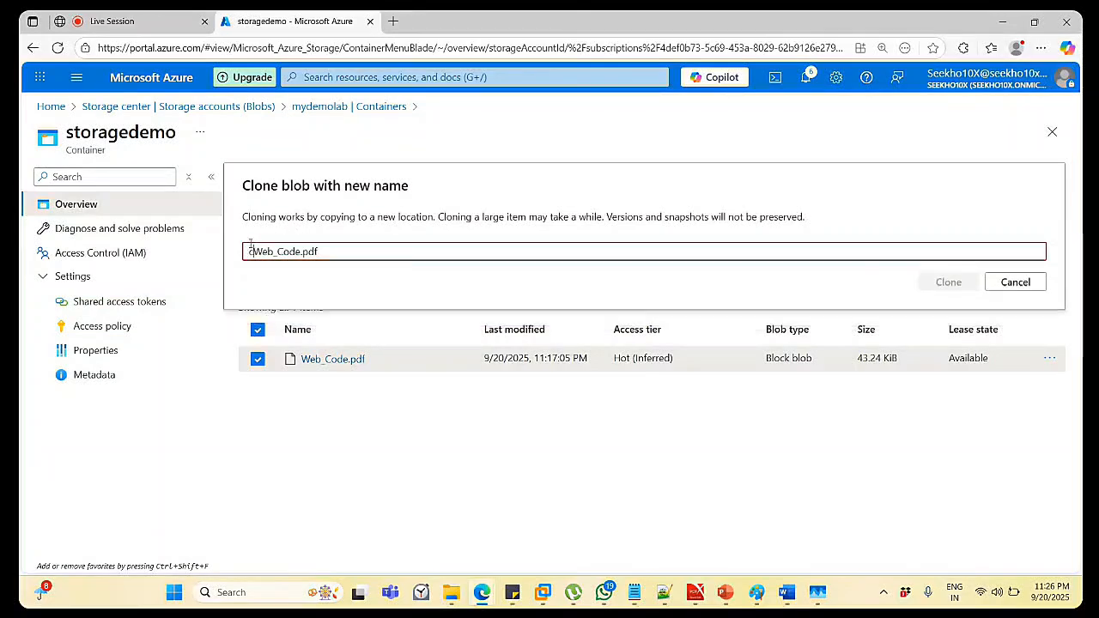
pyautogui.write('lone')
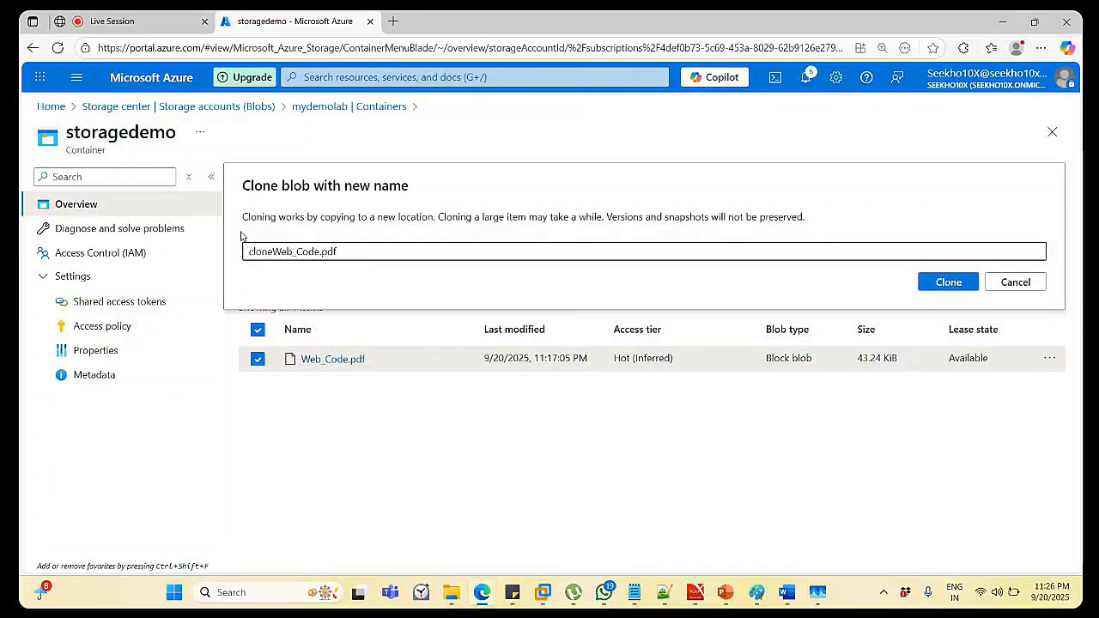
pyautogui.write('-')
pyautogui.click(945, 281)
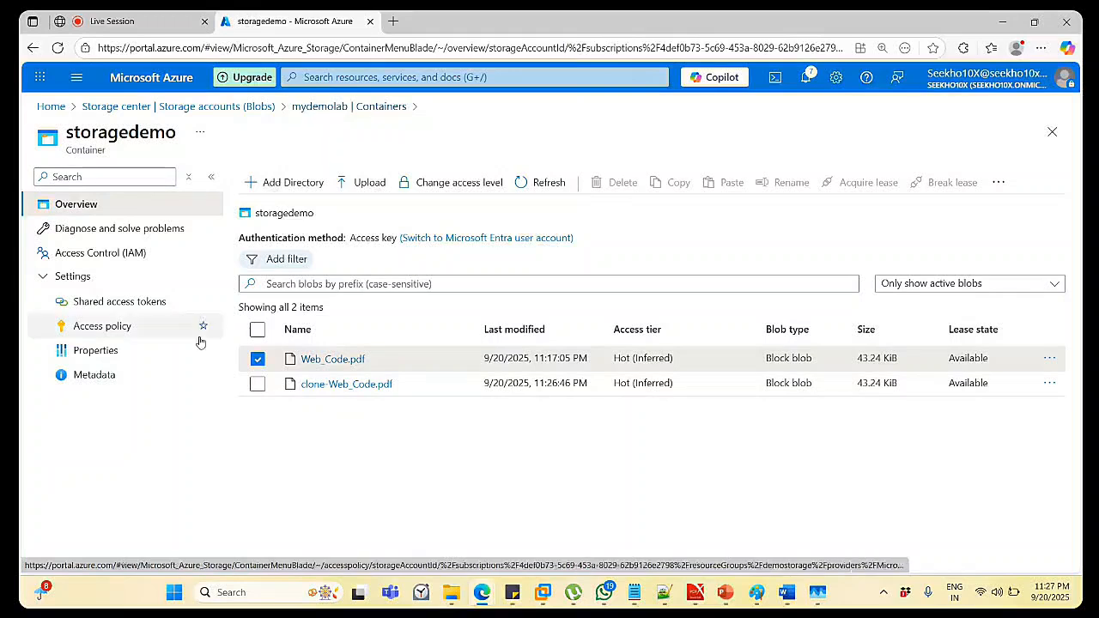
# Refresh the blob list and take a snapshot of clone-Web_Code.pdf, then dismiss the notification.
pyautogui.click(560, 186)
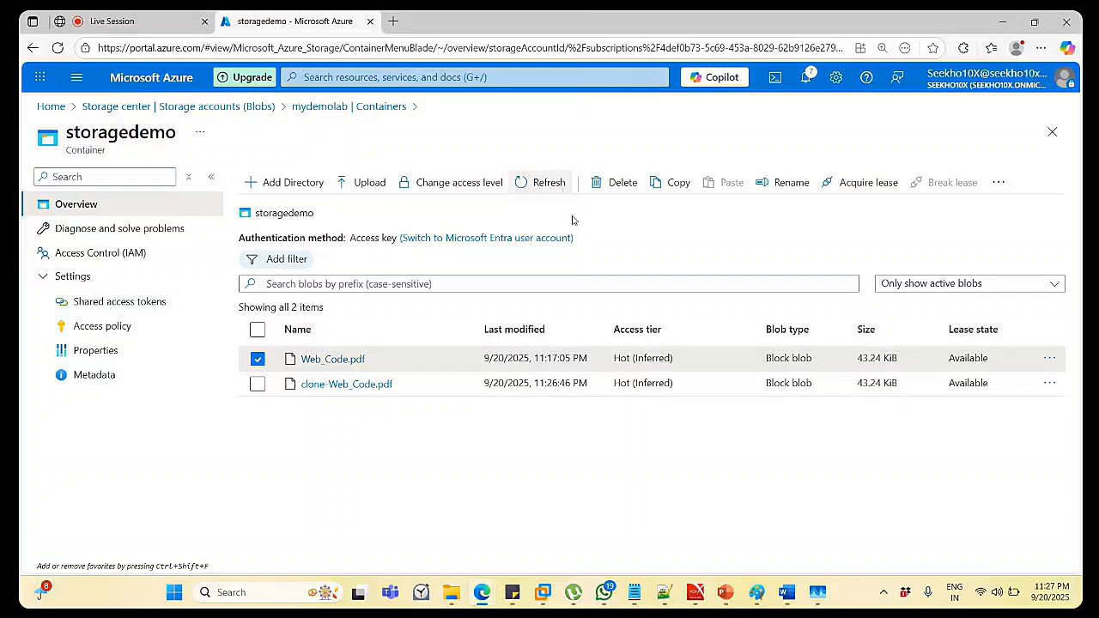
pyautogui.click(263, 354)
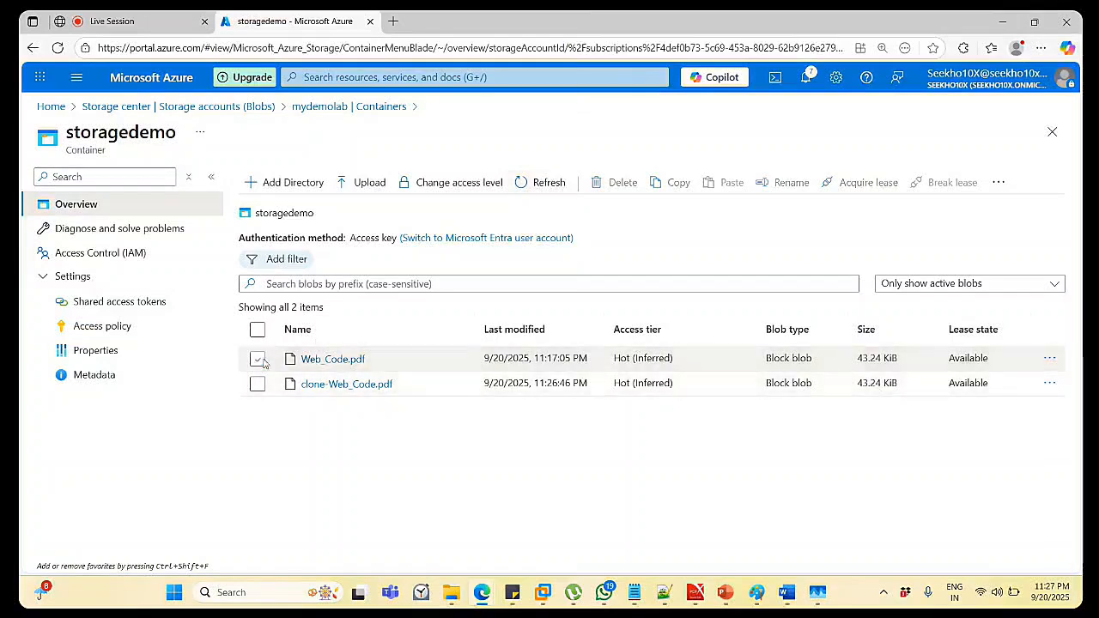
pyautogui.click(1050, 383)
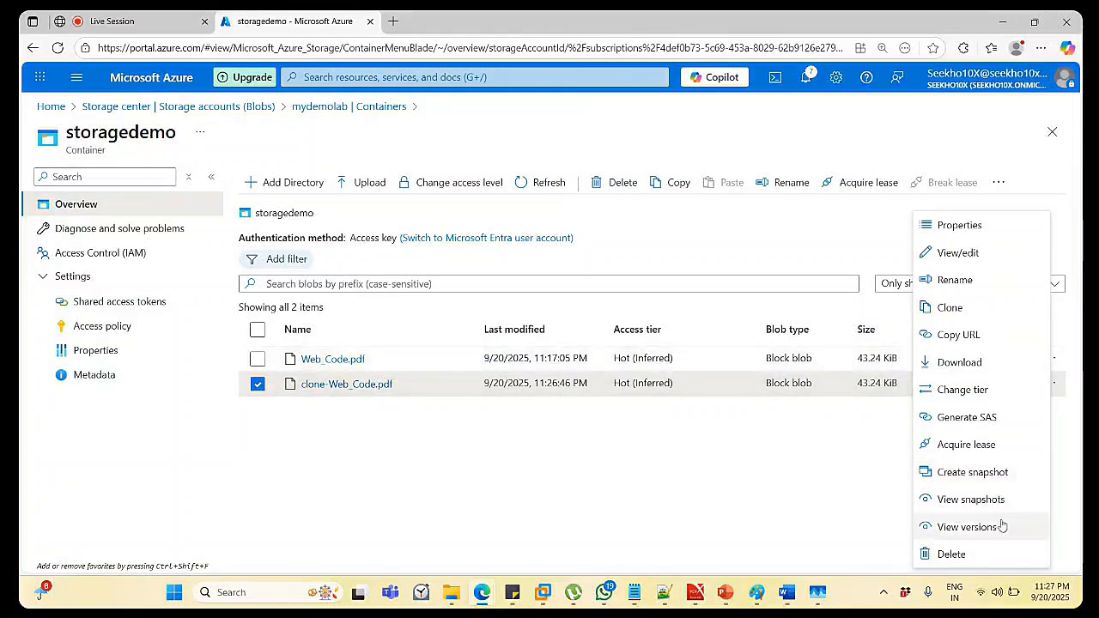
pyautogui.click(988, 472)
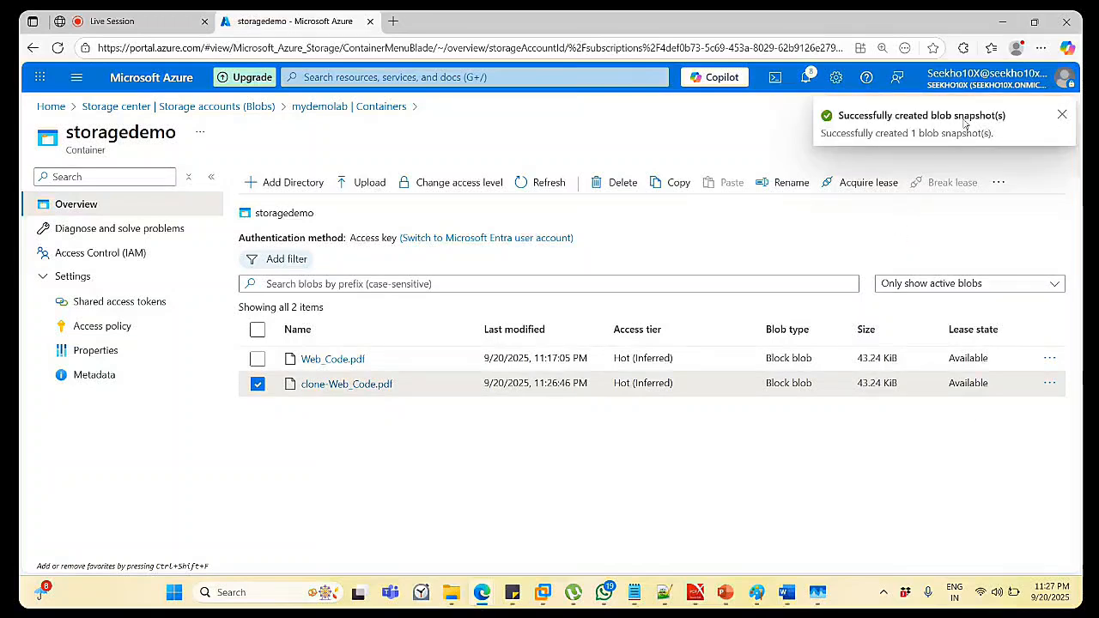
pyautogui.click(1063, 115)
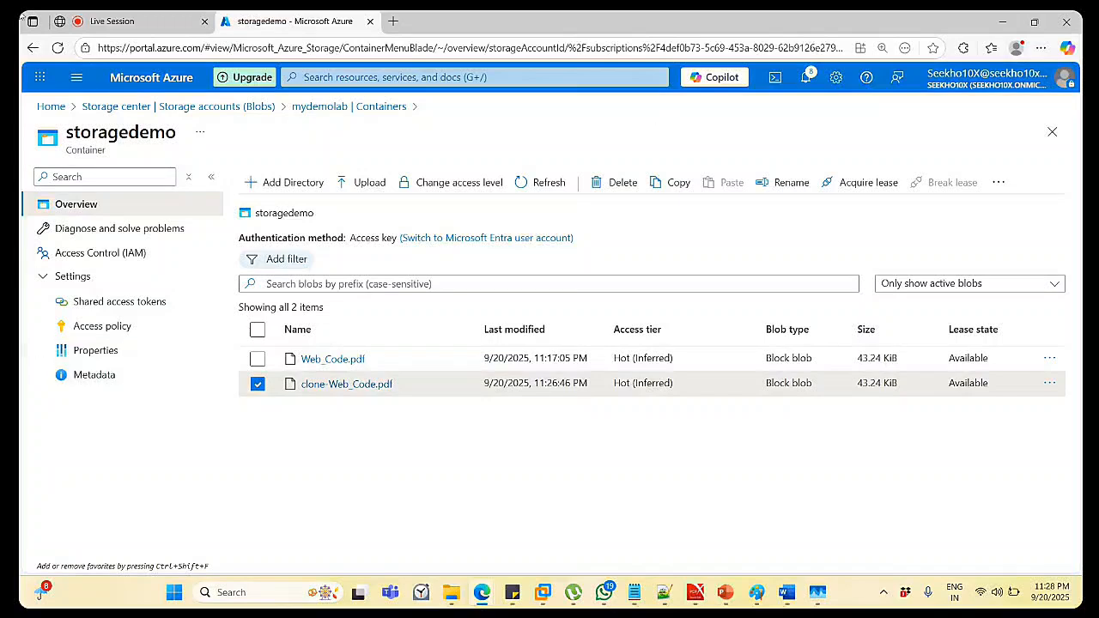
# Switch to the Classplus live session tab and show the class chat.
pyautogui.click(159, 13)
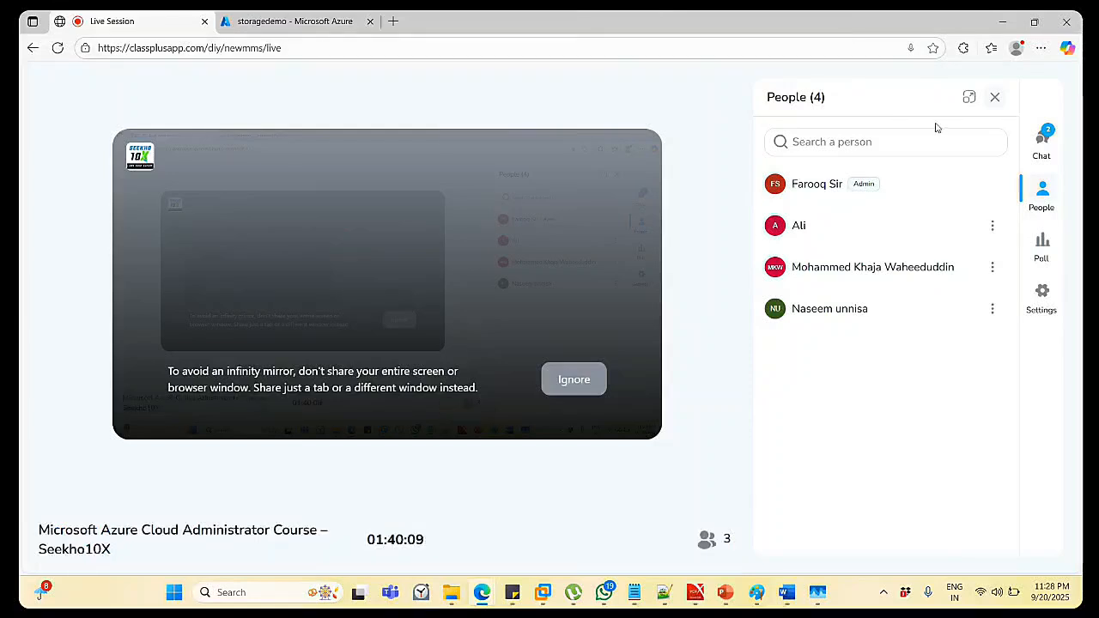
pyautogui.click(1042, 145)
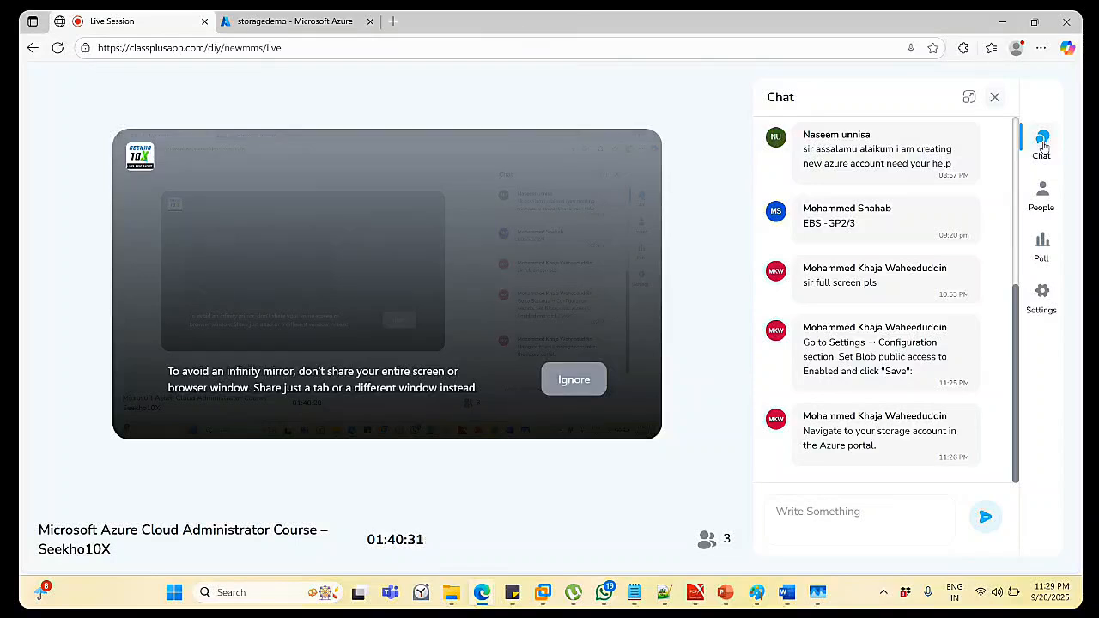
# Return to the Azure portal, open mydemolab and go to Settings > Configuration.
pyautogui.click(243, 17)
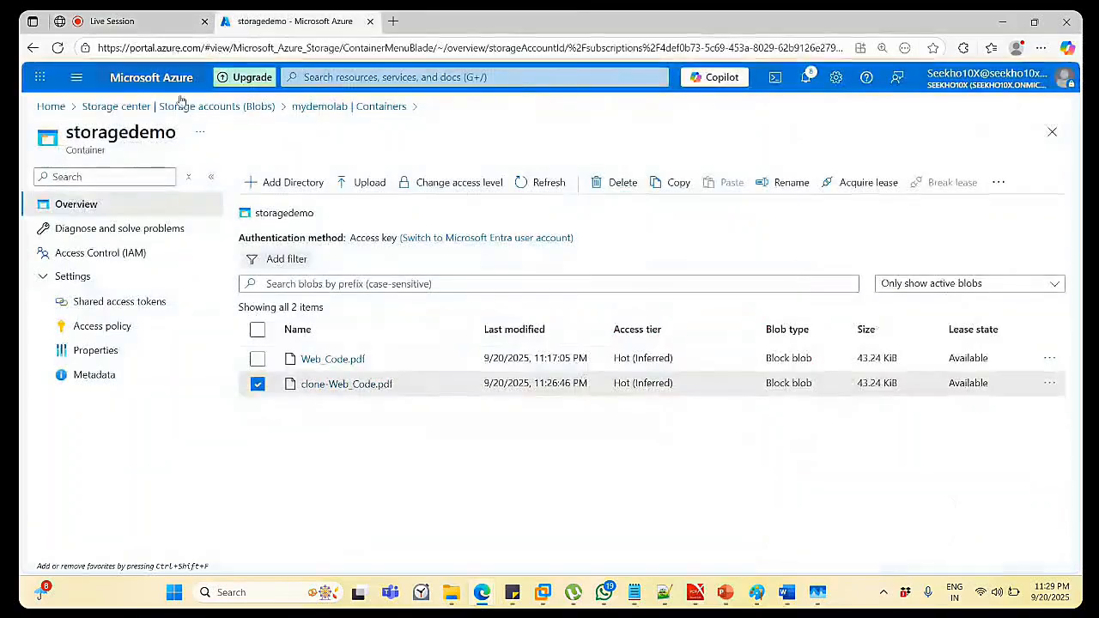
pyautogui.click(268, 107)
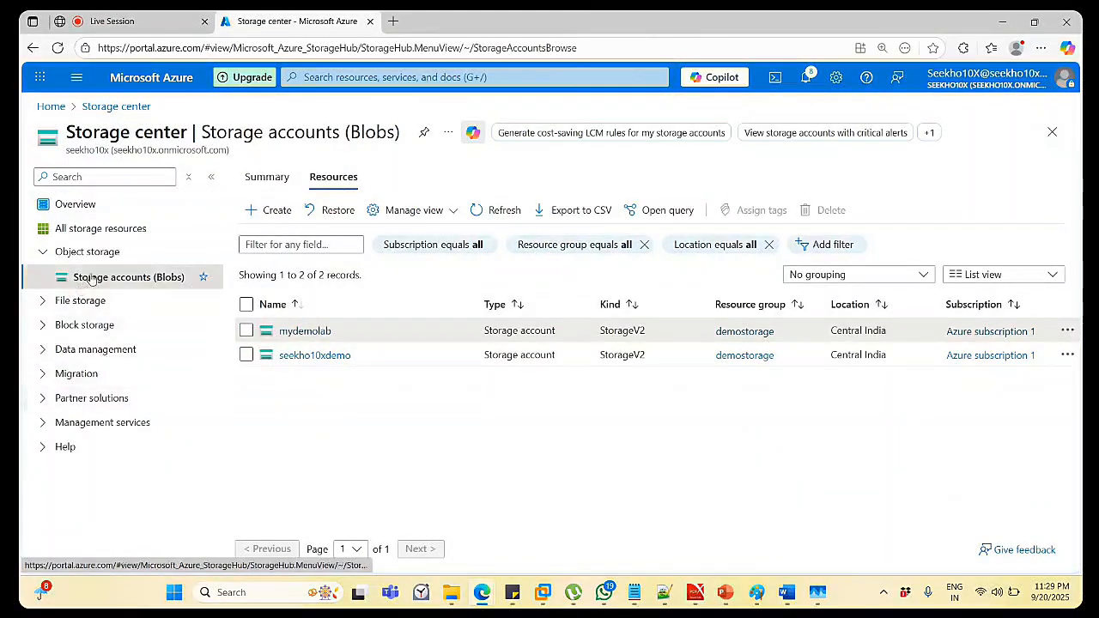
pyautogui.click(311, 331)
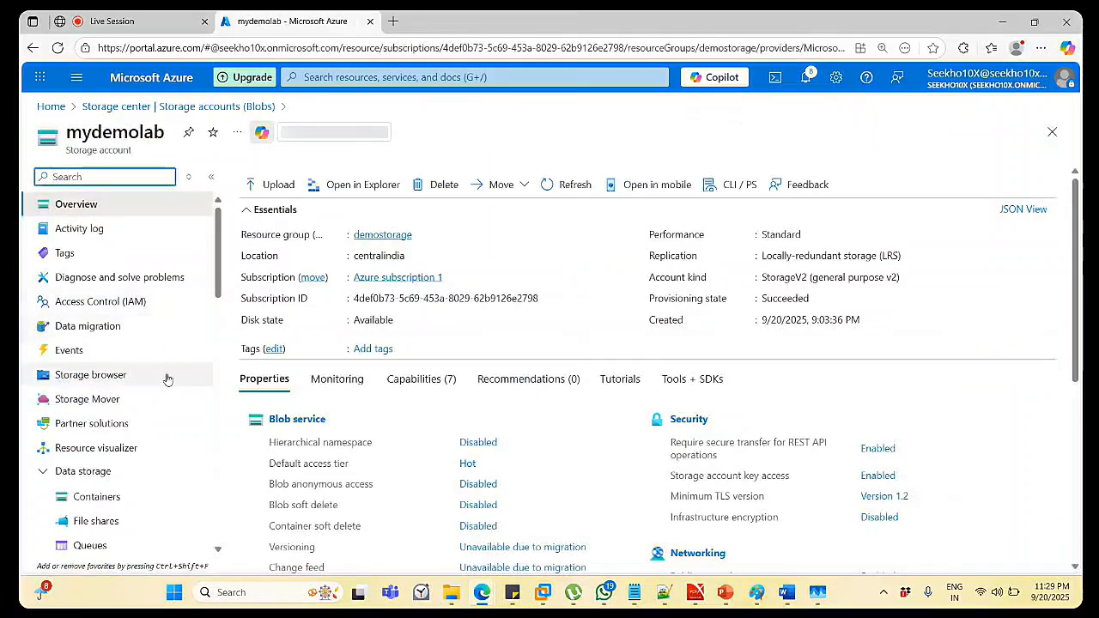
pyautogui.scroll(-5, 167, 387)
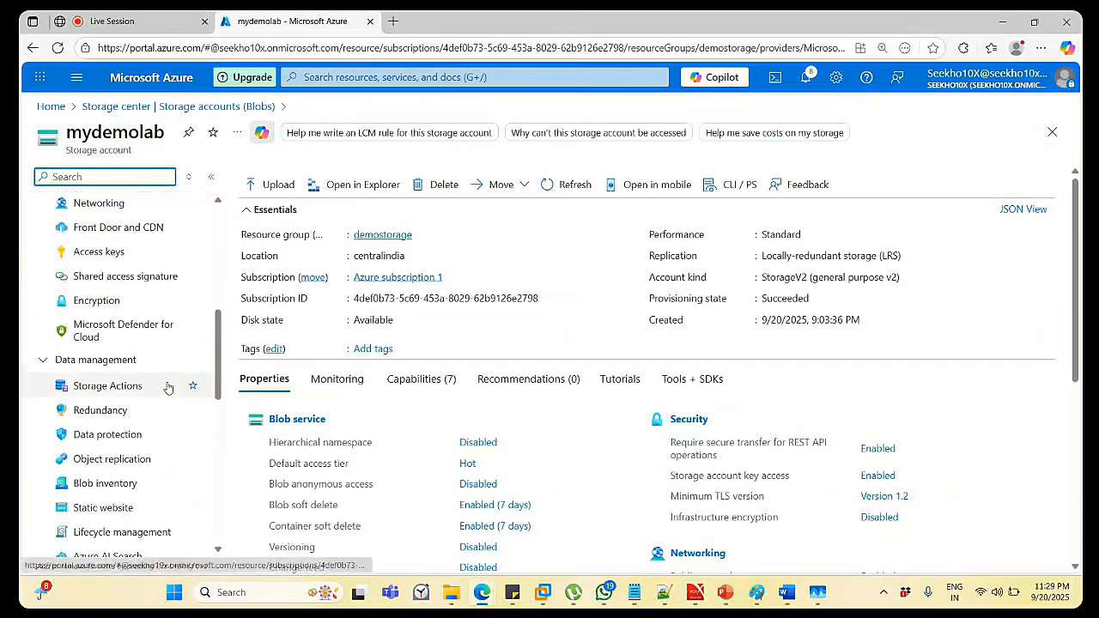
pyautogui.click(44, 361)
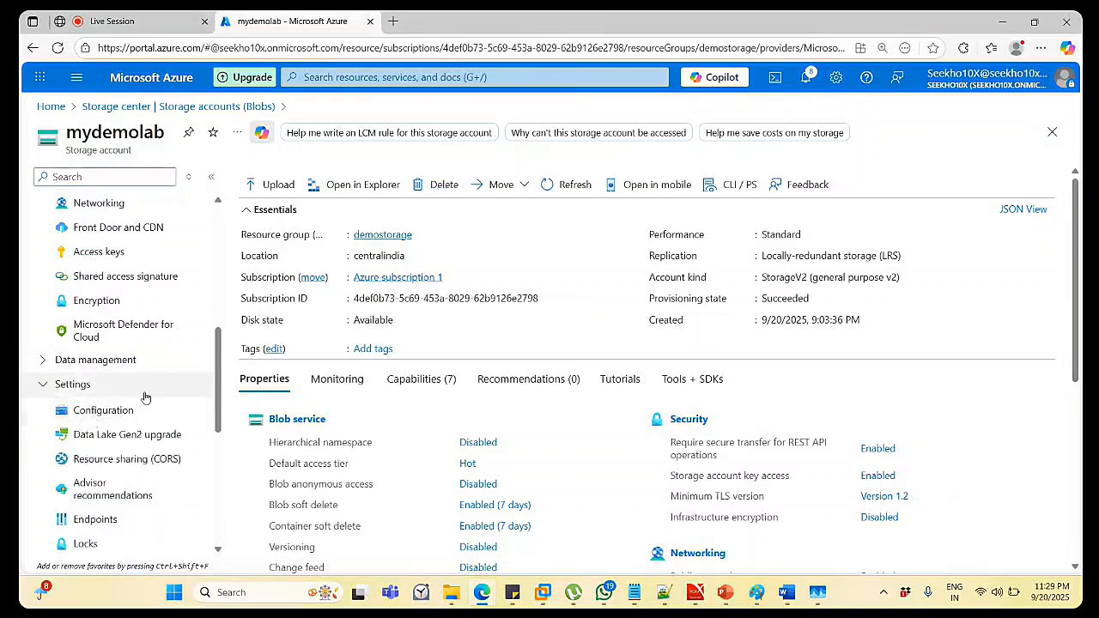
pyautogui.scroll(-1, 146, 397)
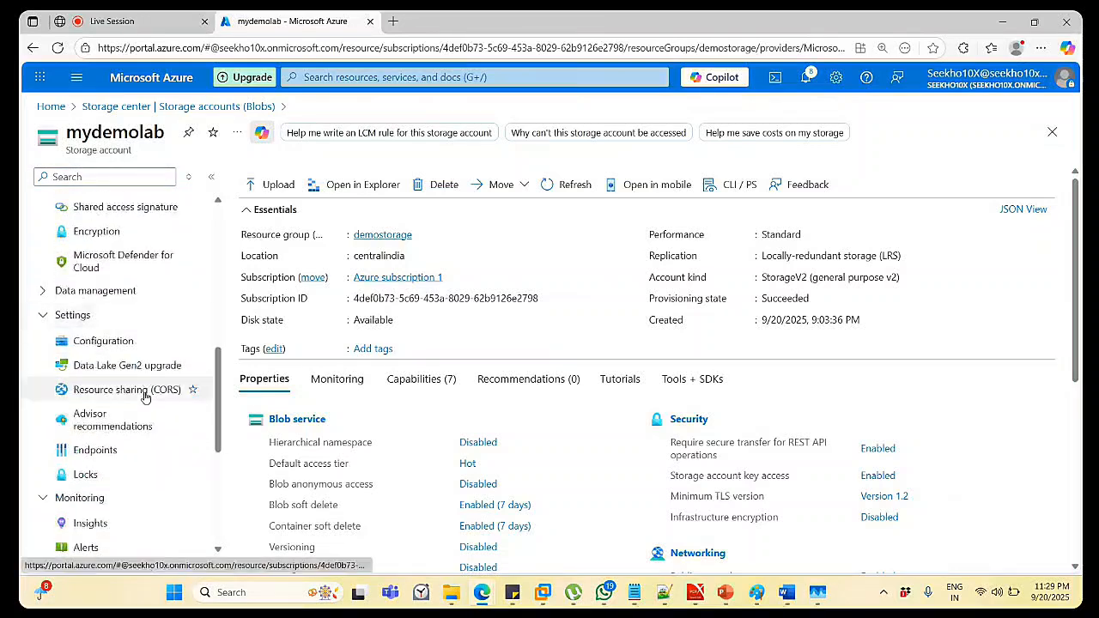
pyautogui.click(133, 347)
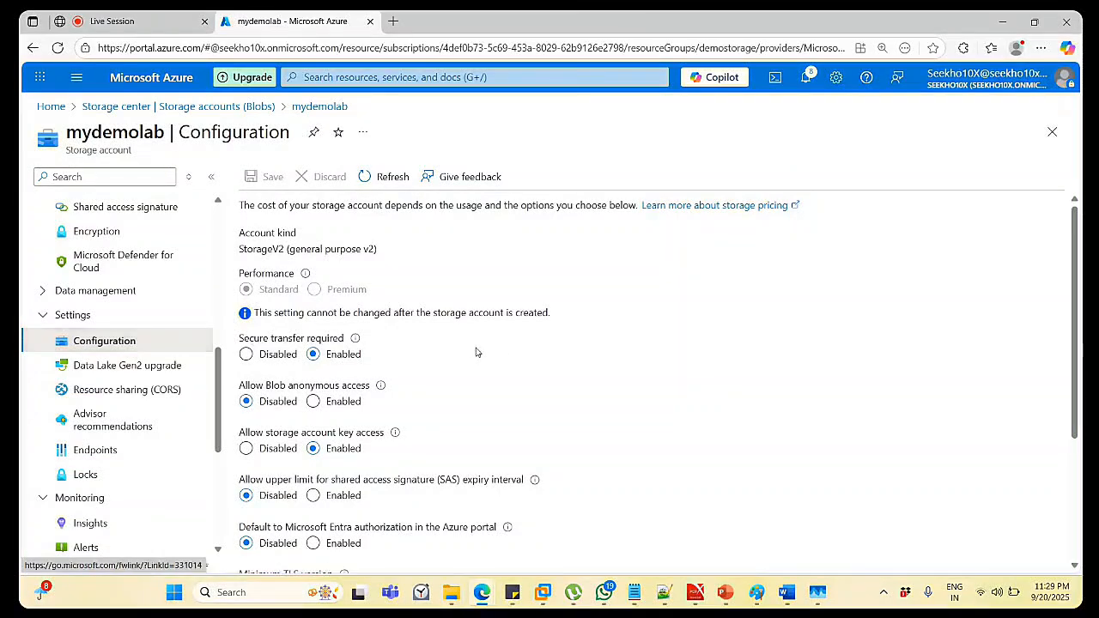
# Select Enabled for Allow Blob anonymous access and review the remaining configuration settings.
pyautogui.click(313, 402)
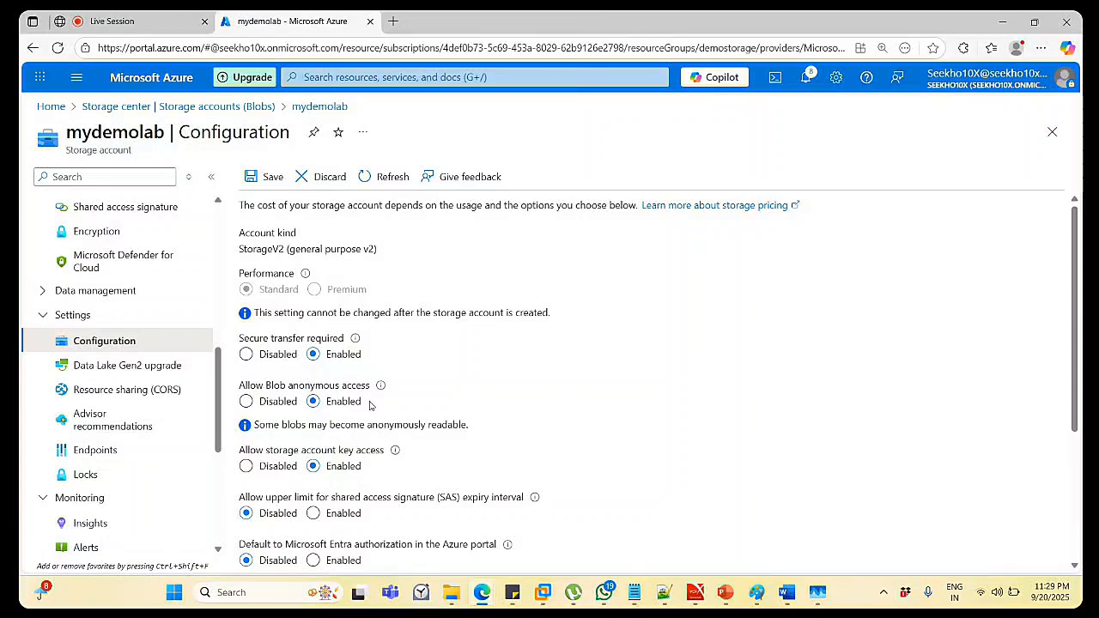
pyautogui.scroll(-1, 370, 405)
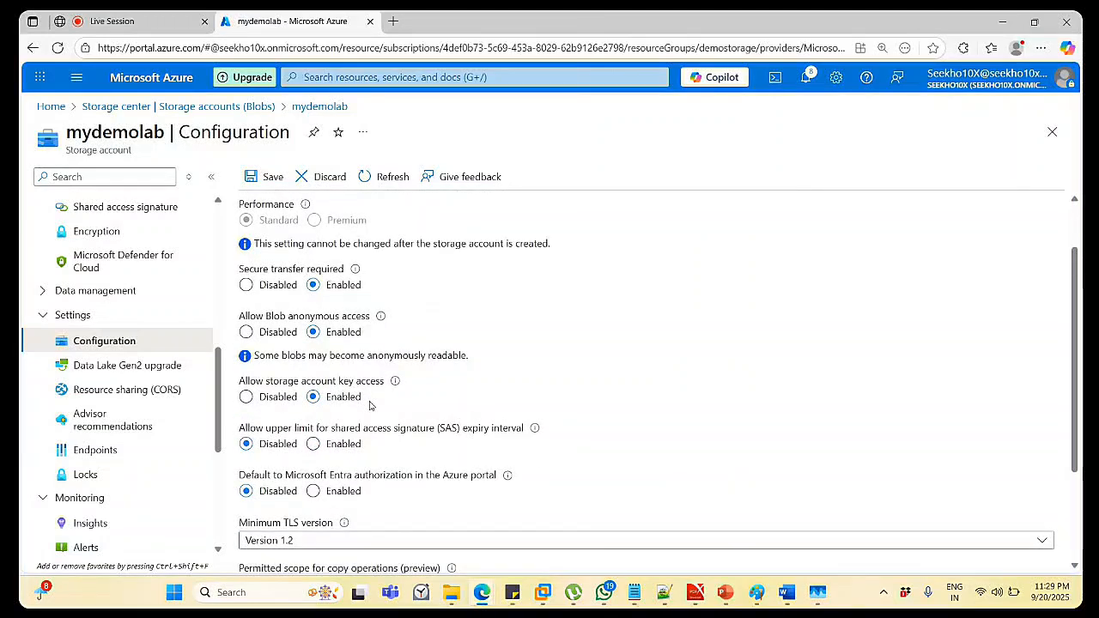
pyautogui.scroll(-1, 370, 406)
pyautogui.scroll(-1, 370, 405)
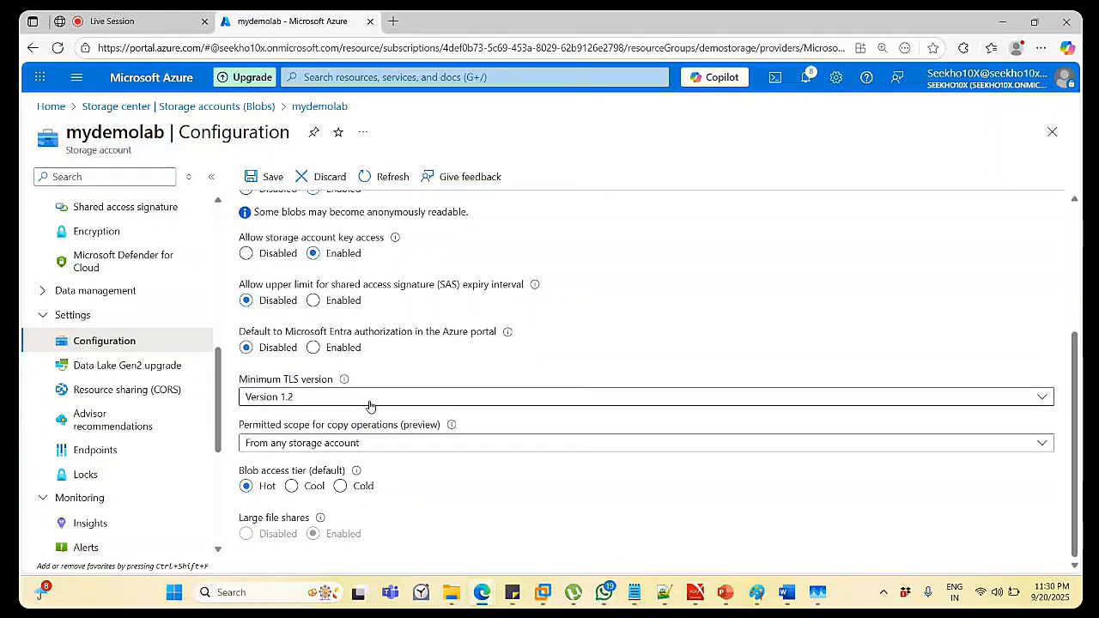
pyautogui.scroll(1, 370, 405)
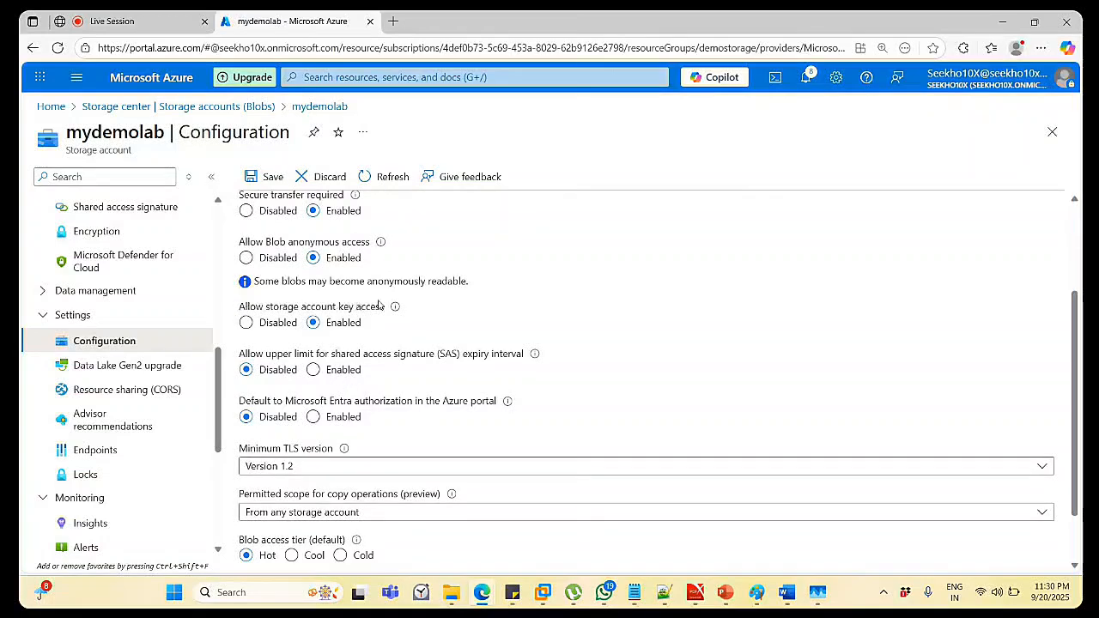
pyautogui.moveTo(393, 306)
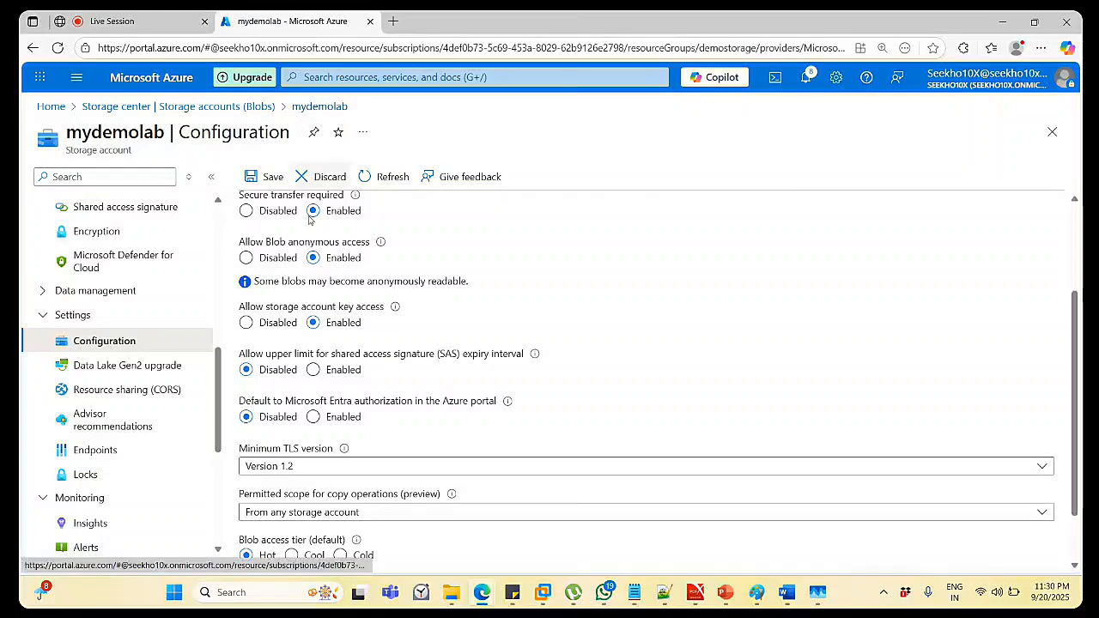
pyautogui.scroll(-1, 340, 374)
pyautogui.scroll(3, 340, 374)
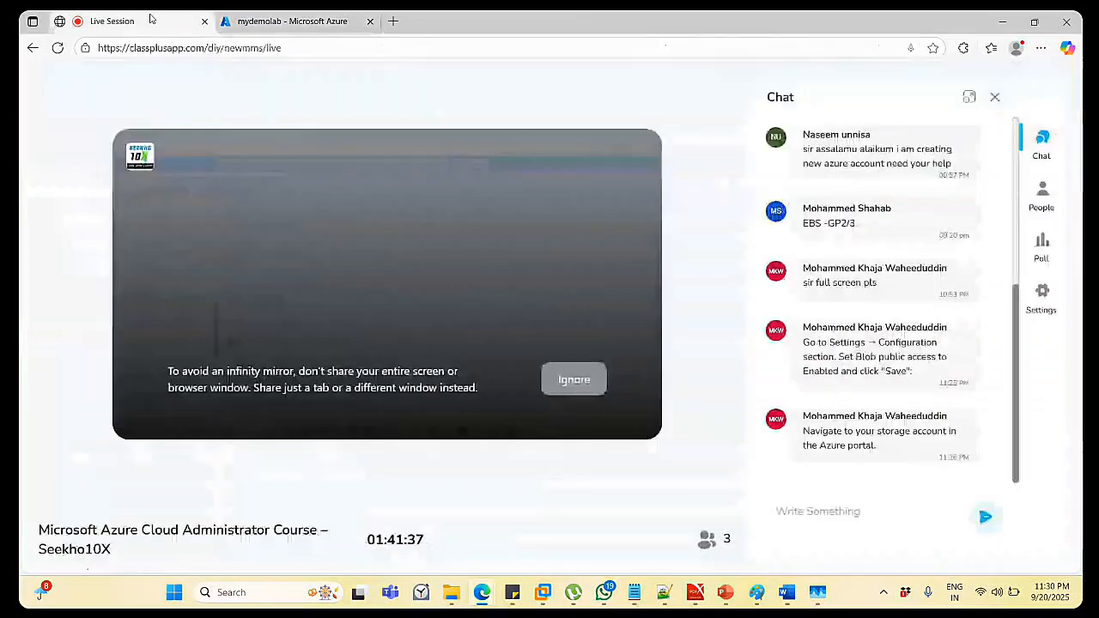
pyautogui.click(151, 21)
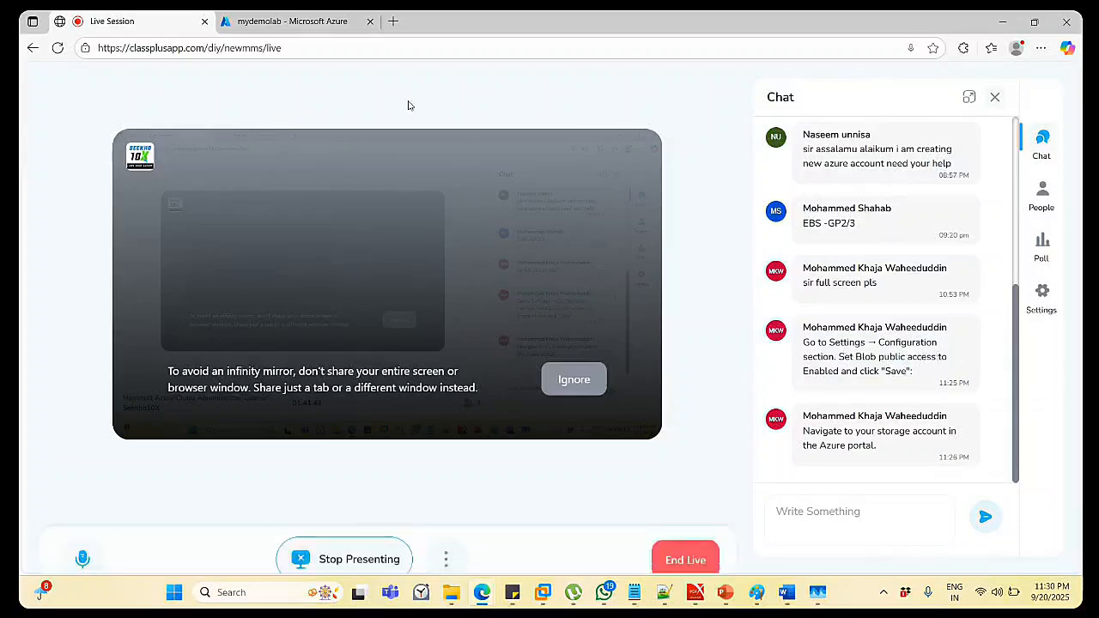
pyautogui.click(283, 20)
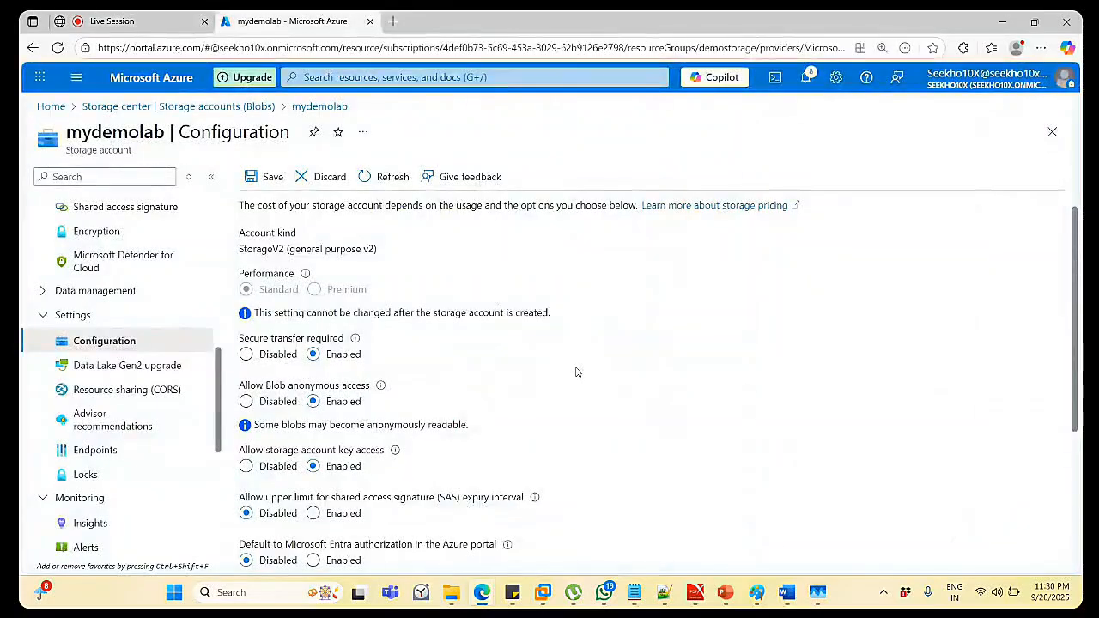
# Save mydemolab's Configuration change, then go back via the Storage accounts (Blobs) breadcrumb.
pyautogui.scroll(-3, 436, 370)
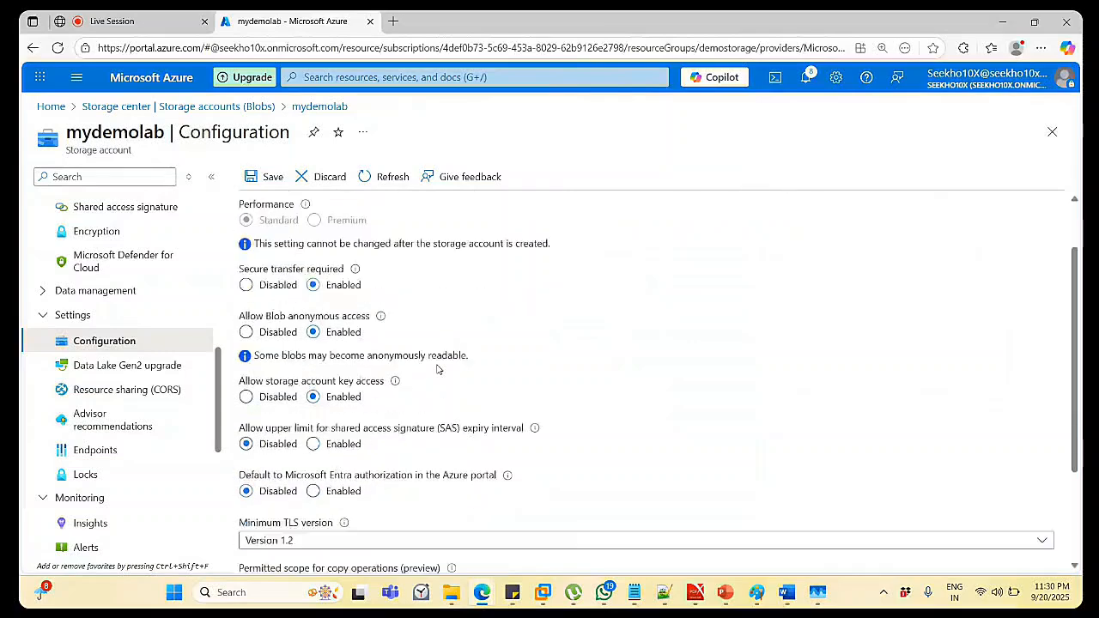
pyautogui.scroll(-2, 436, 369)
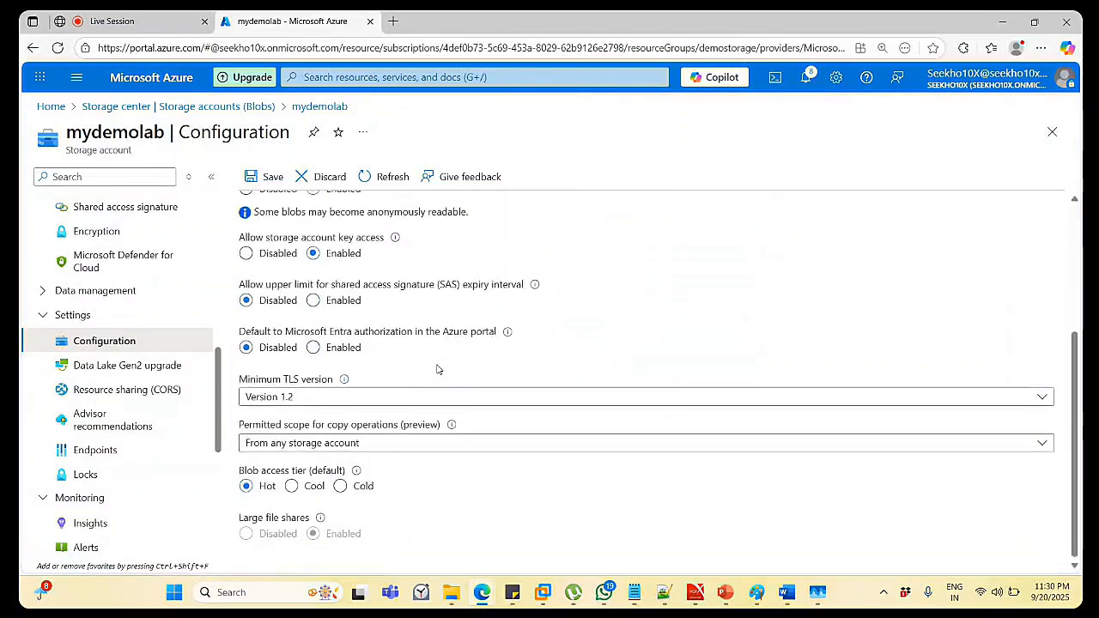
pyautogui.scroll(5, 436, 369)
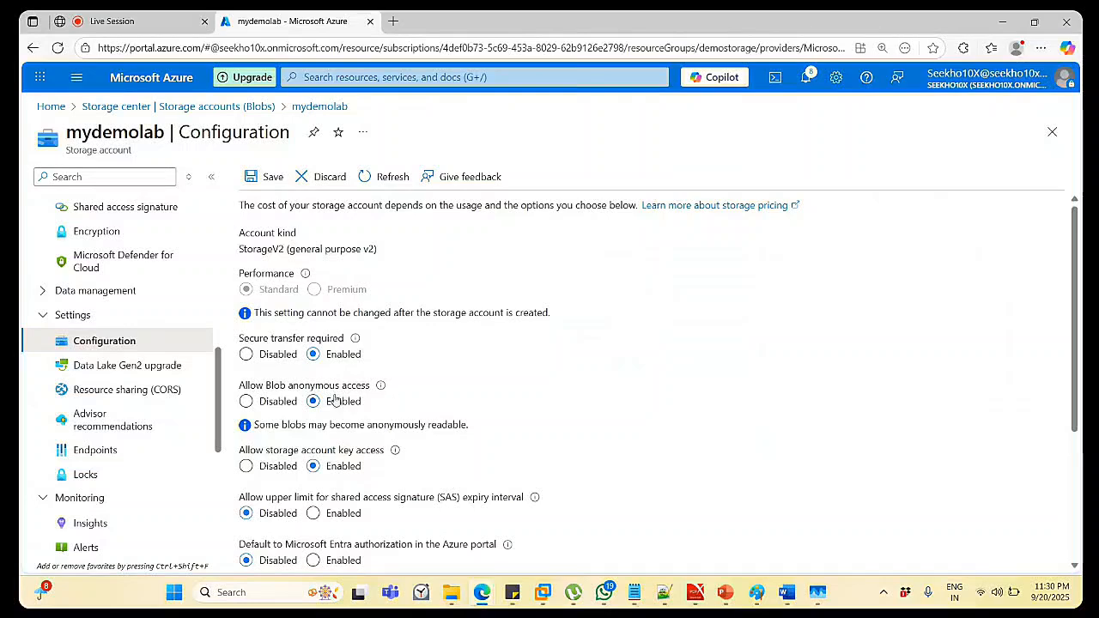
pyautogui.click(262, 176)
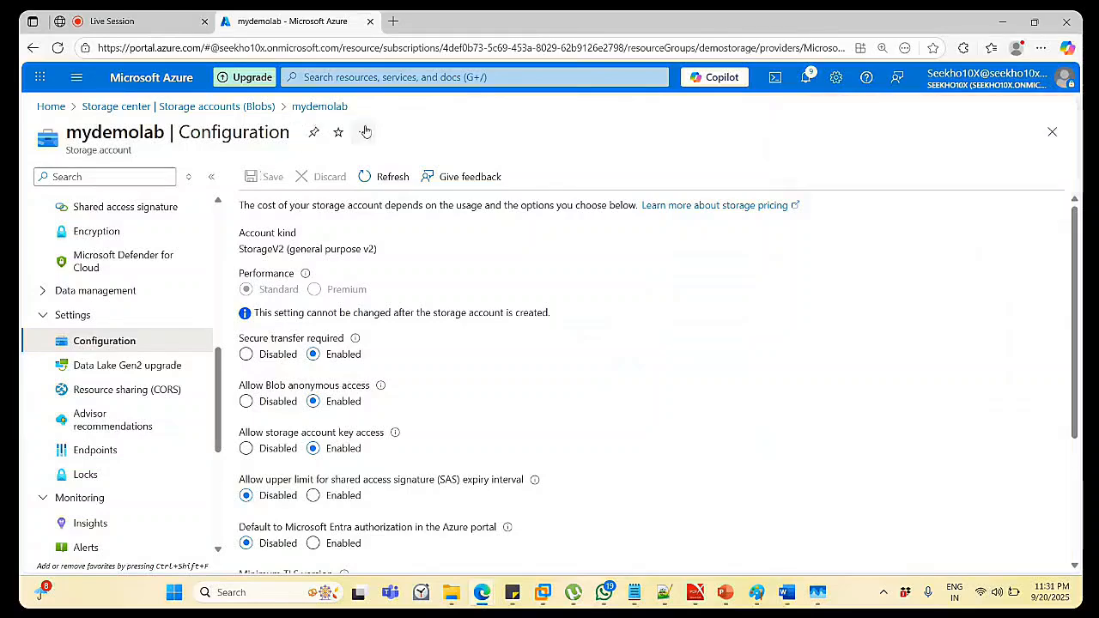
pyautogui.click(251, 108)
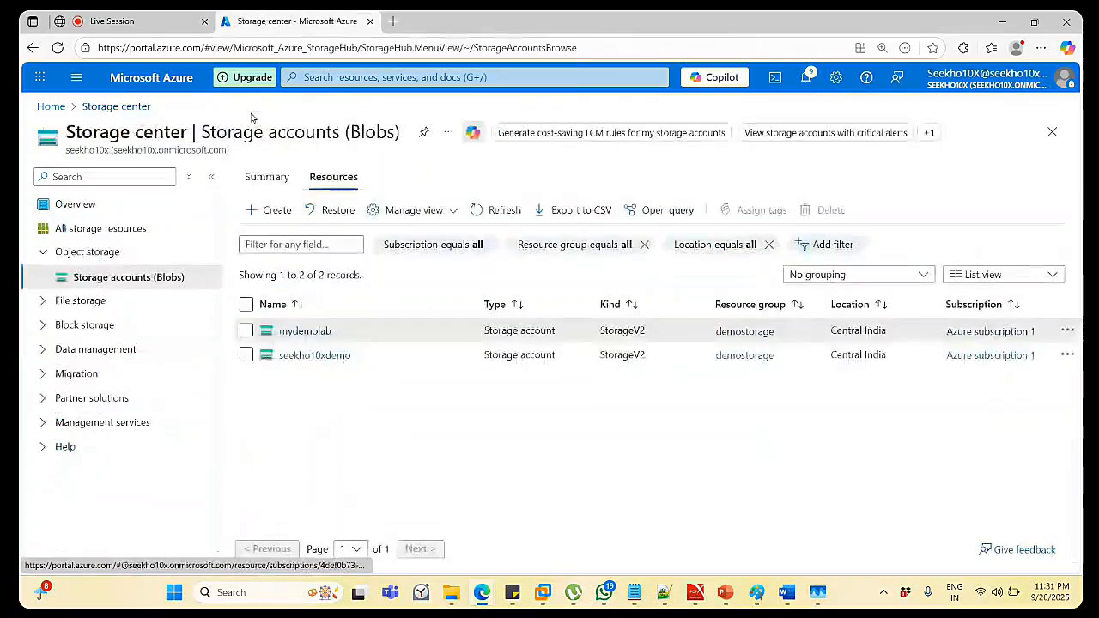
# Reopen mydemolab and check its Configuration page after the save.
pyautogui.click(325, 355)
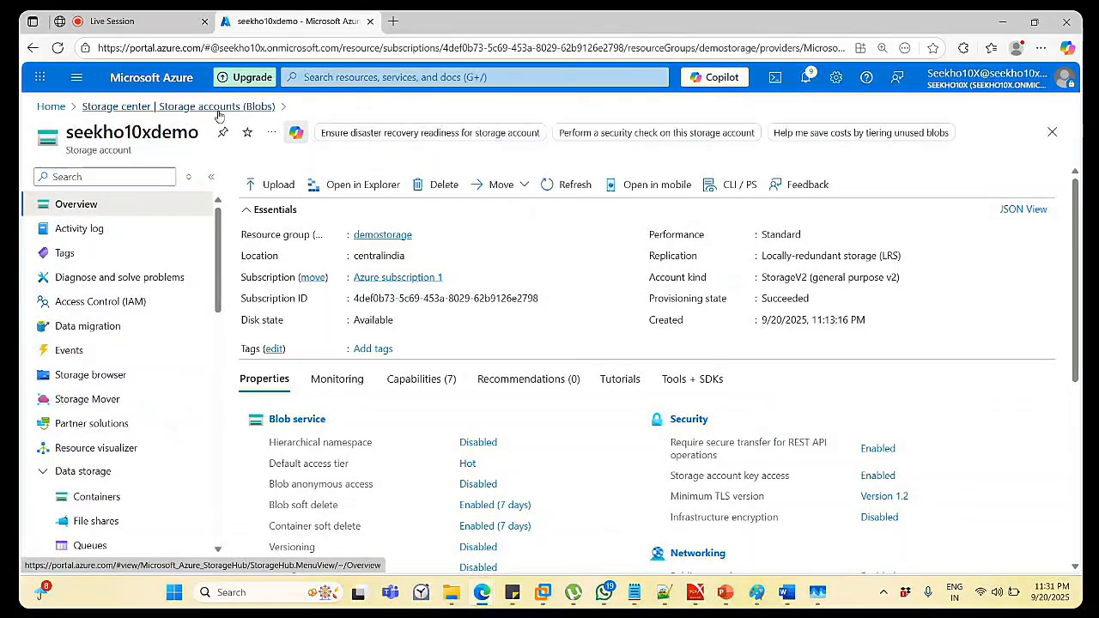
pyautogui.click(218, 109)
pyautogui.click(319, 333)
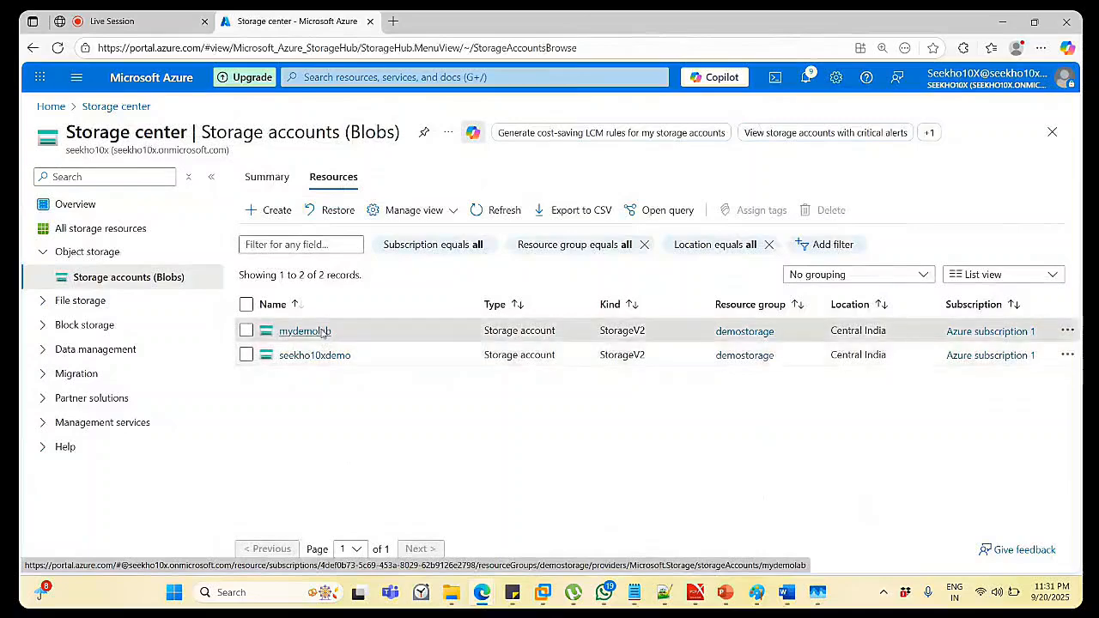
pyautogui.scroll(-5, 112, 427)
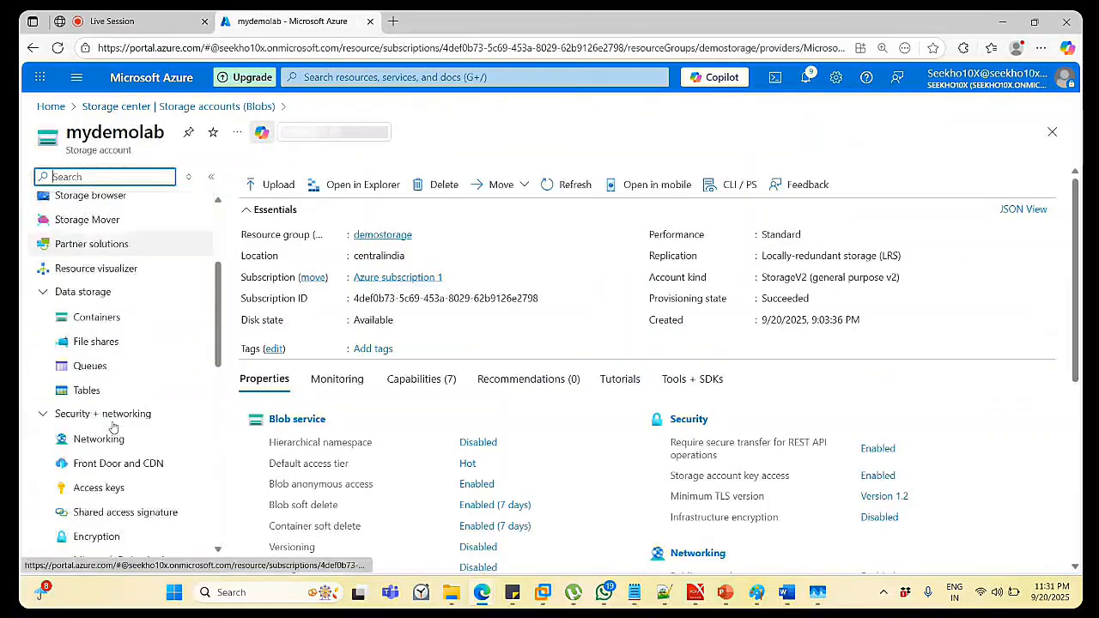
pyautogui.click(104, 411)
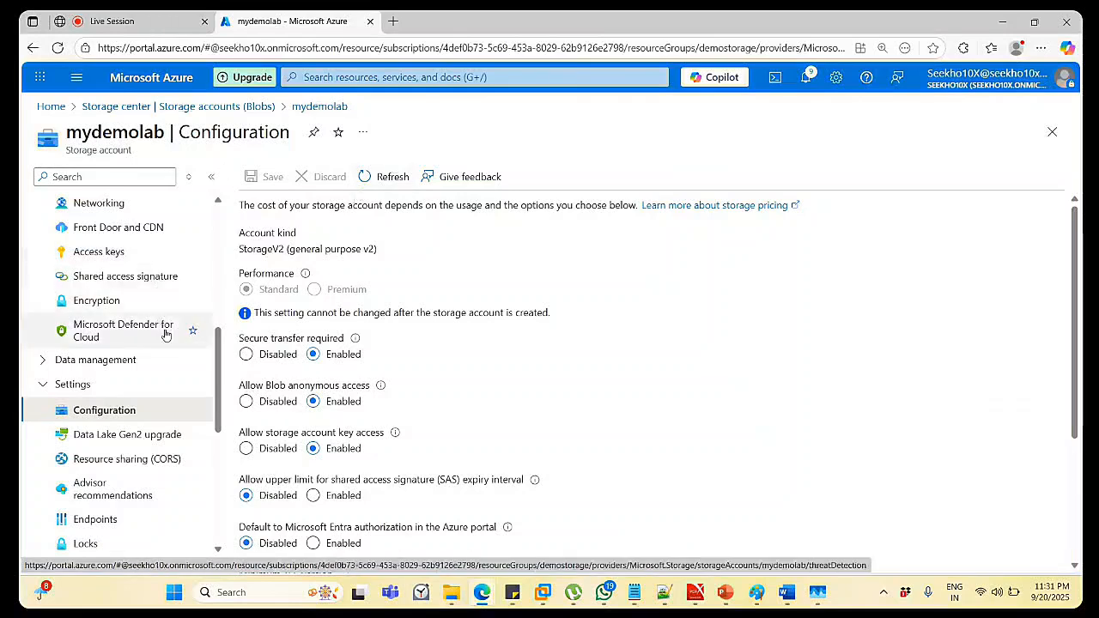
pyautogui.scroll(-3, 163, 330)
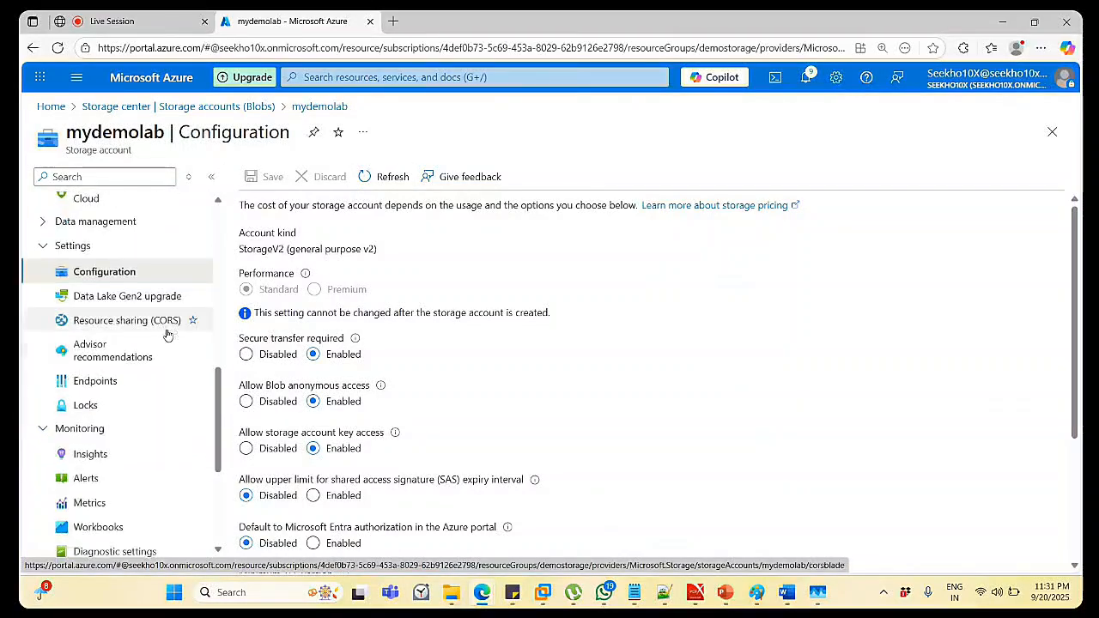
pyautogui.scroll(-1, 168, 335)
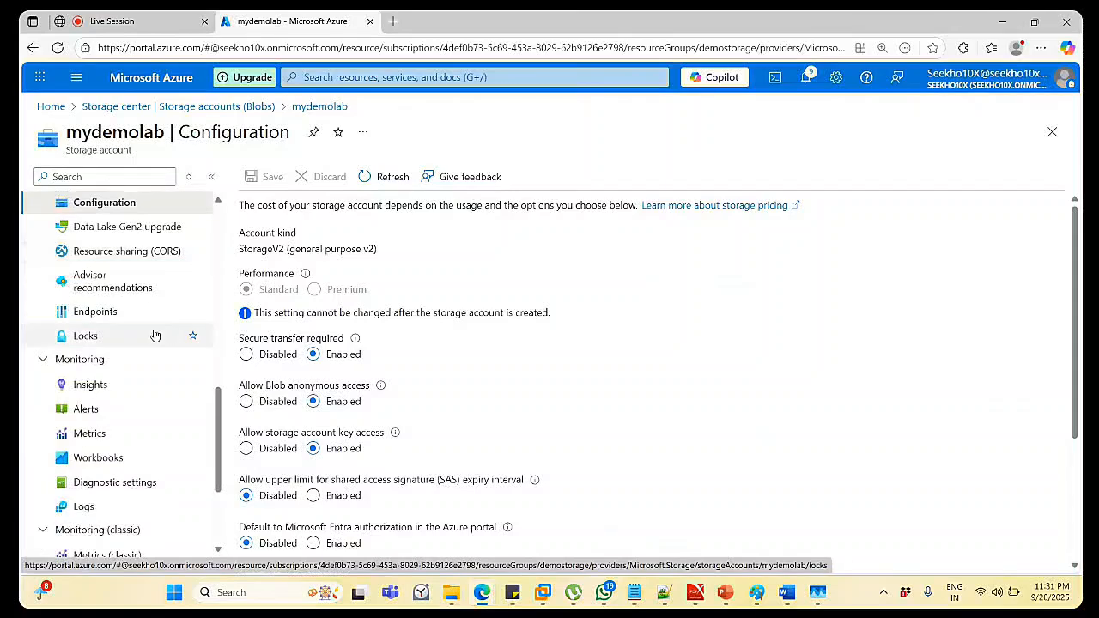
# View mydemolab's Endpoints, then open its Containers list showing $logs and storagedemo.
pyautogui.click(95, 312)
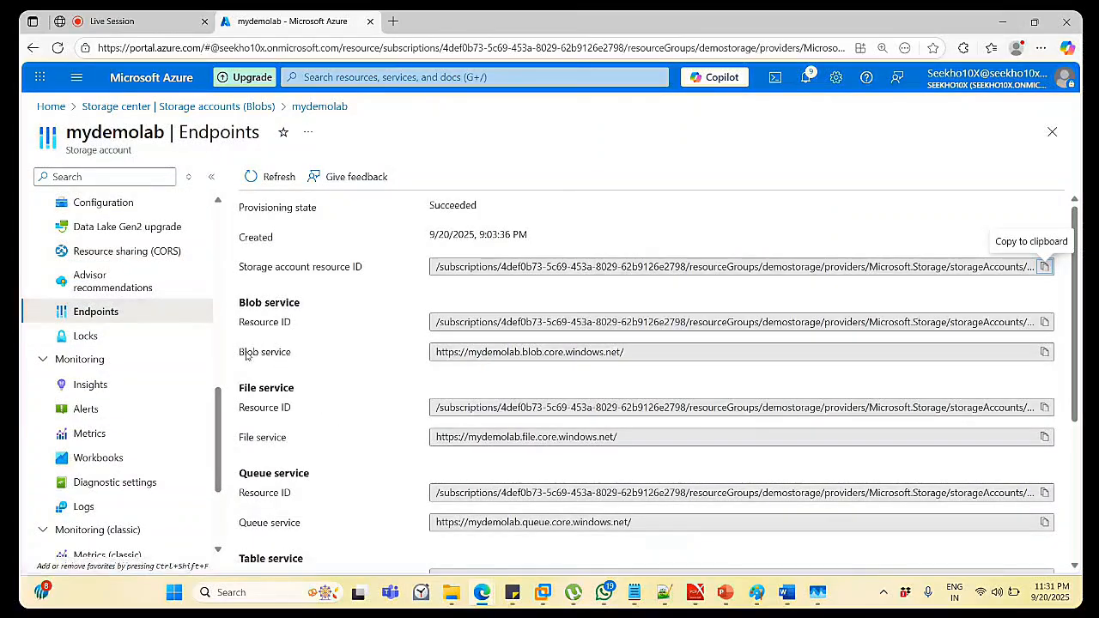
pyautogui.scroll(5, 201, 372)
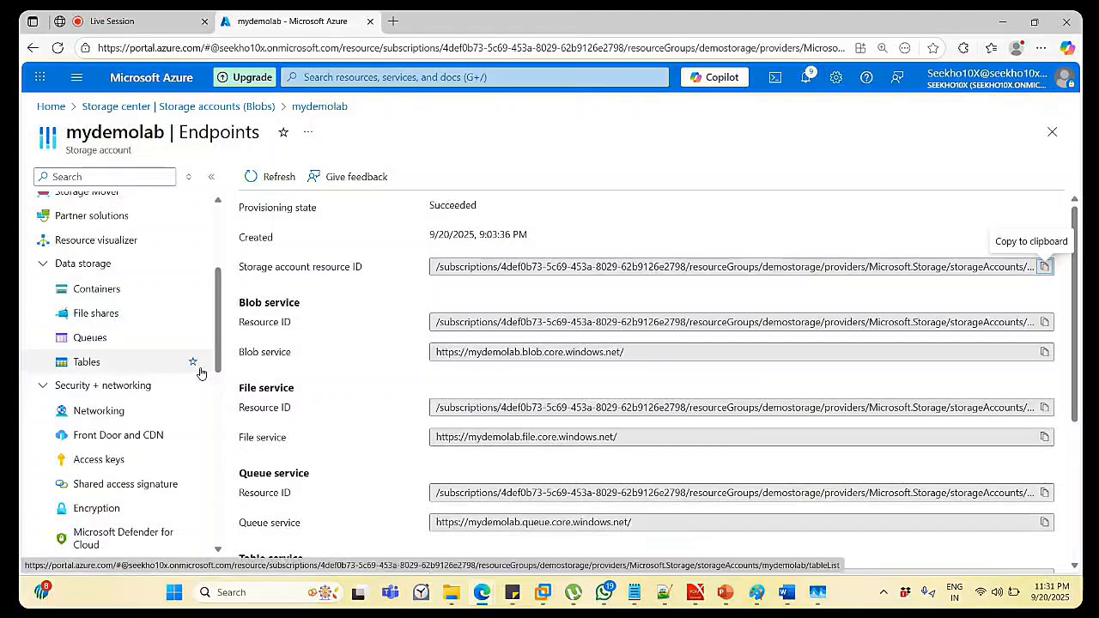
pyautogui.scroll(-2, 135, 316)
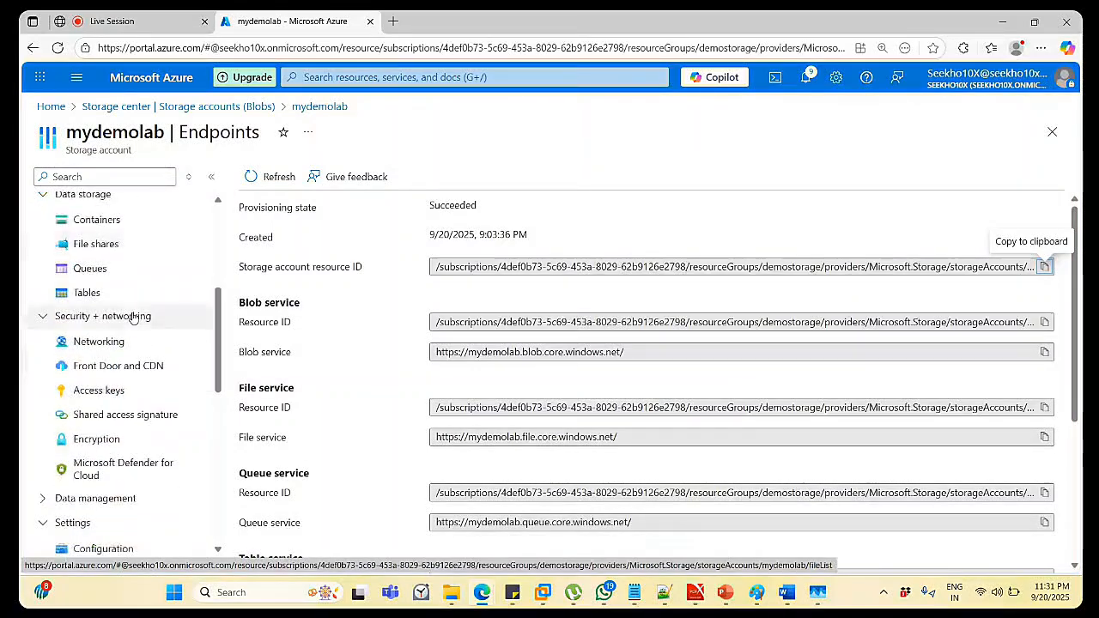
pyautogui.scroll(4, 133, 317)
pyautogui.click(104, 359)
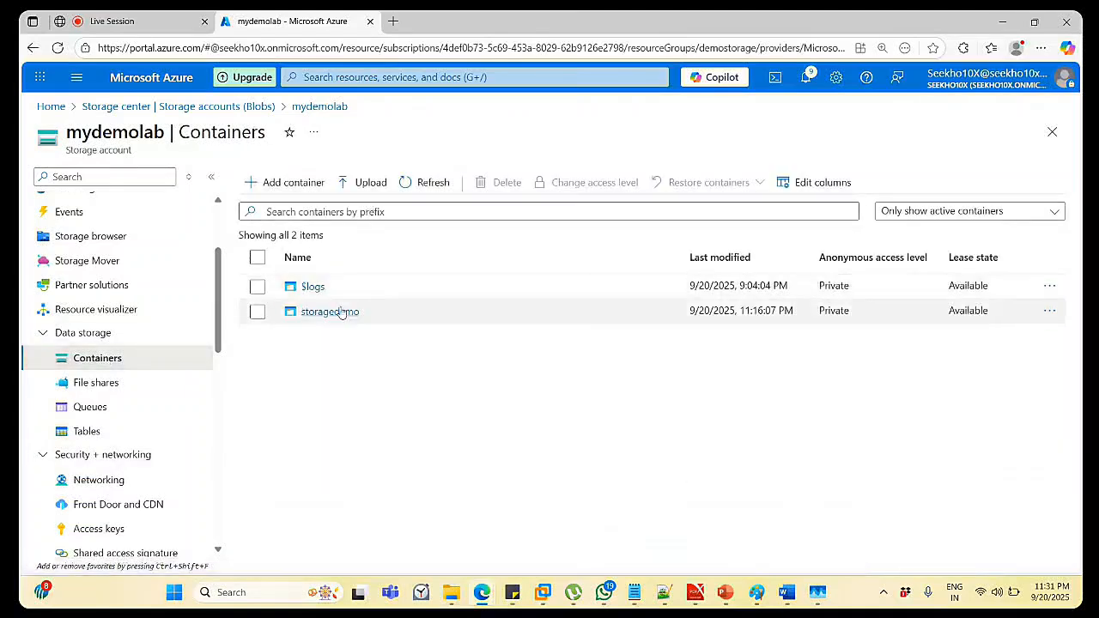
# Change the storagedemo container's access level to Container, allowing anonymous read of containers and blobs.
pyautogui.click(341, 311)
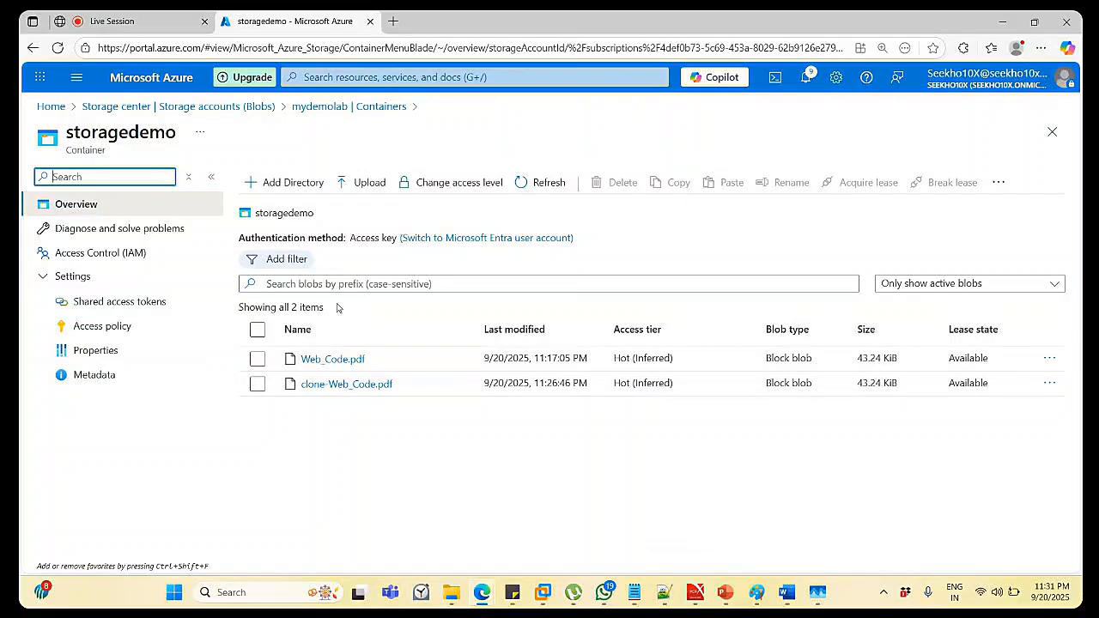
pyautogui.click(346, 106)
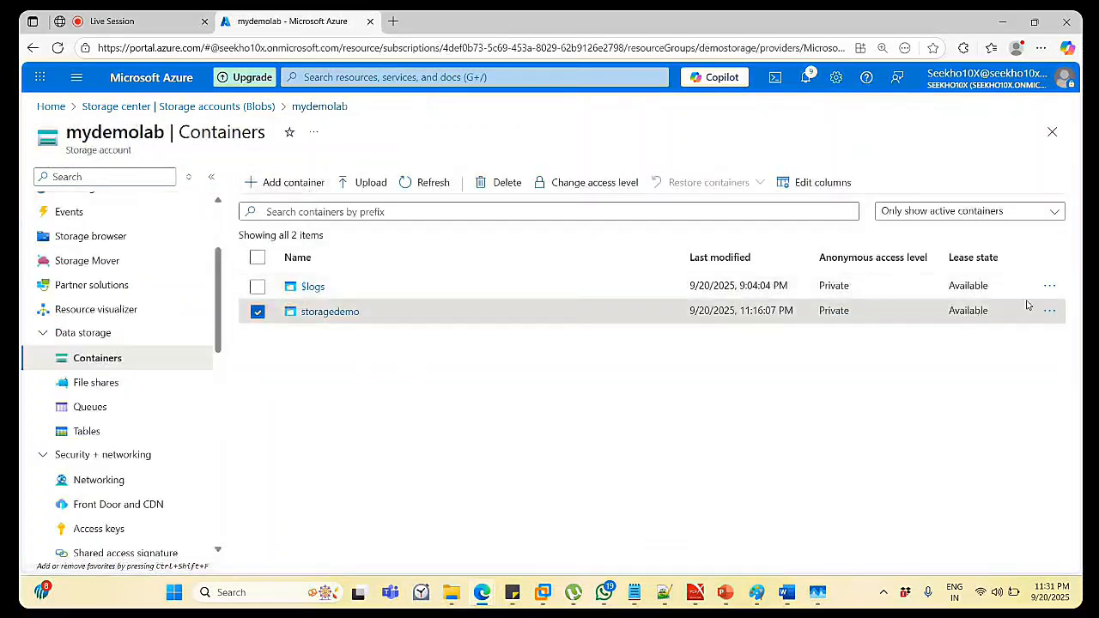
pyautogui.click(1051, 312)
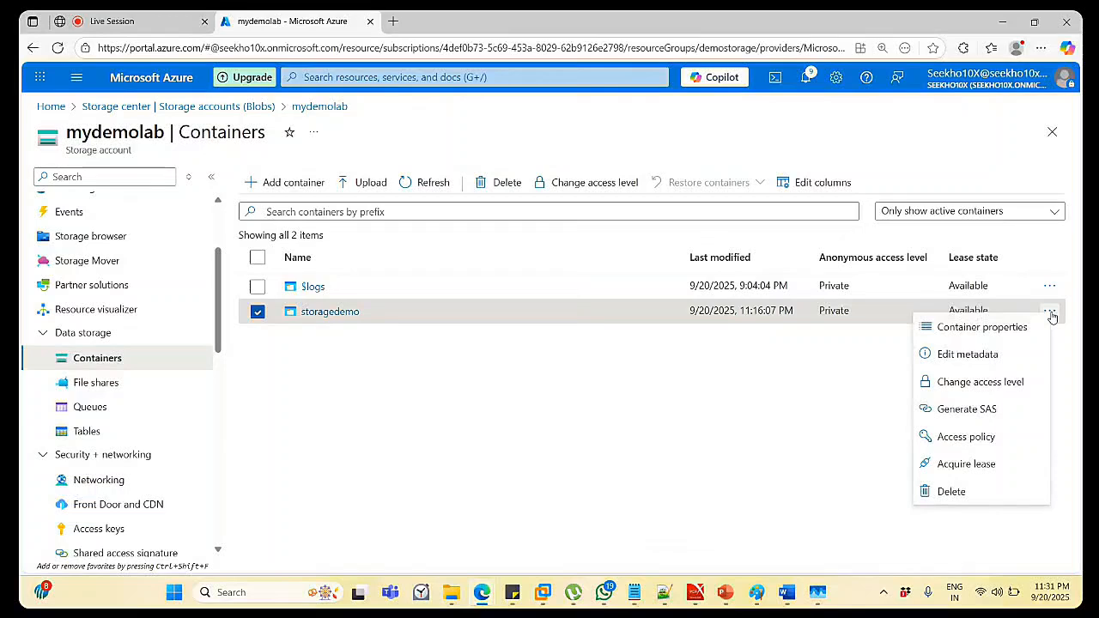
pyautogui.click(996, 383)
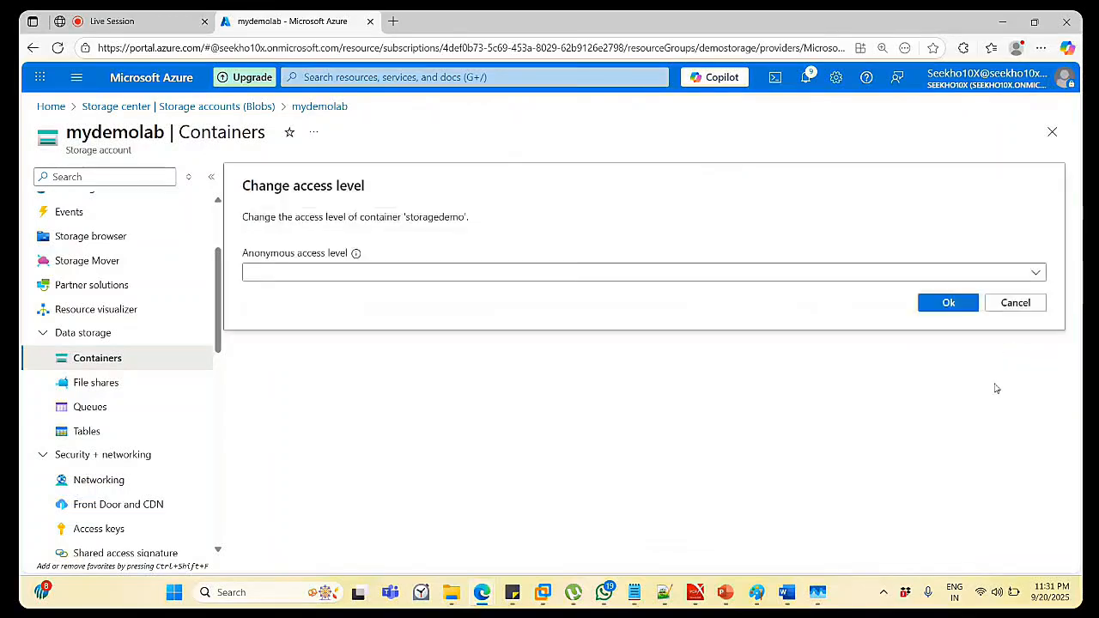
pyautogui.click(602, 273)
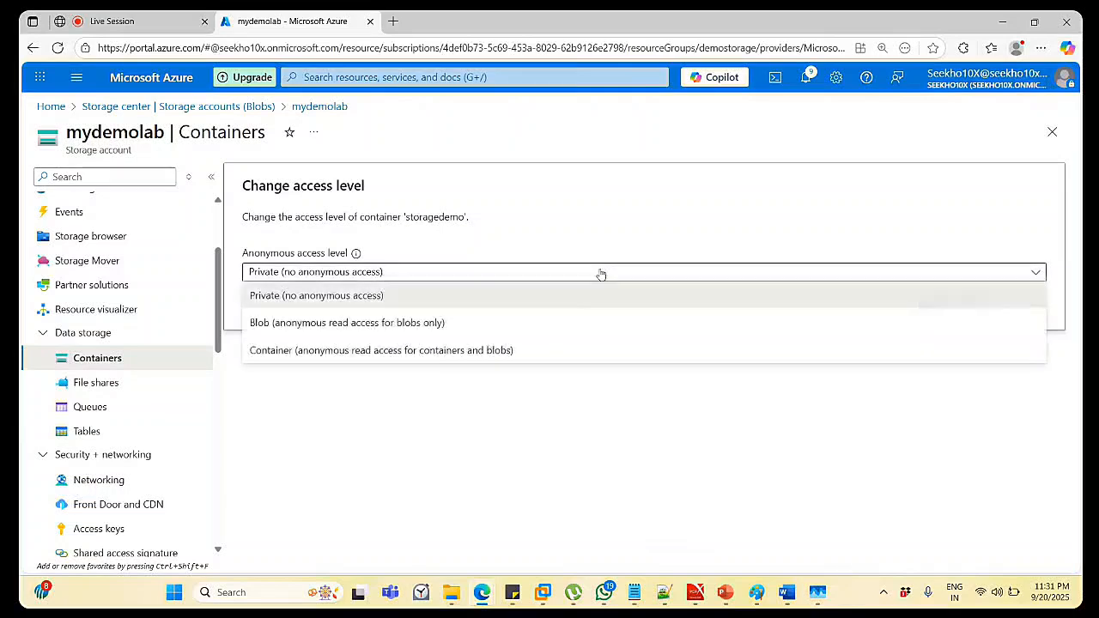
pyautogui.click(469, 350)
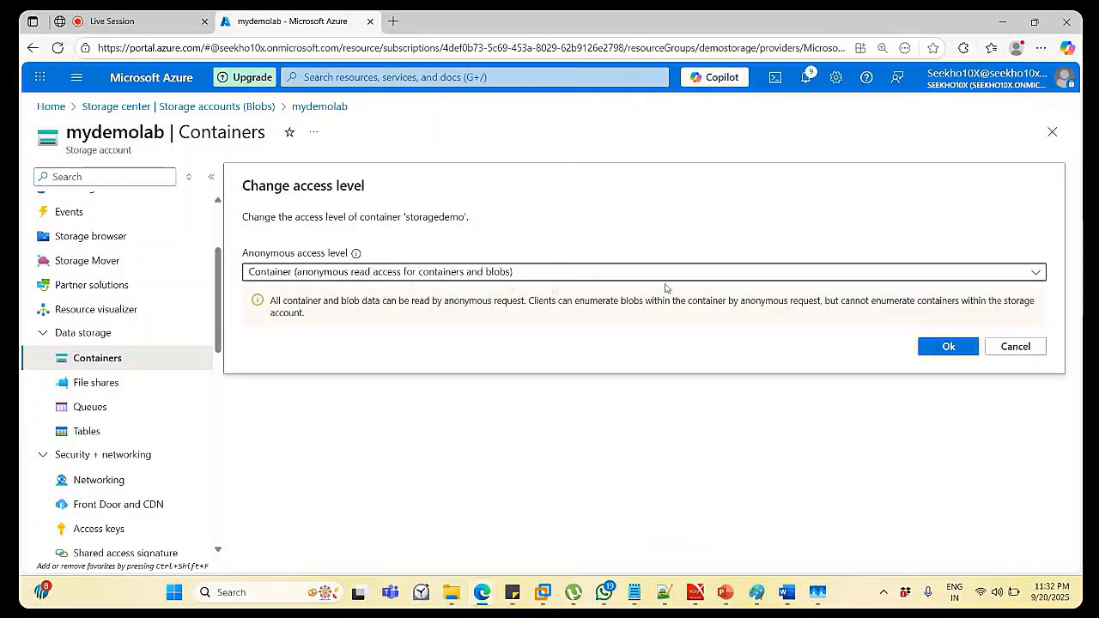
pyautogui.click(945, 347)
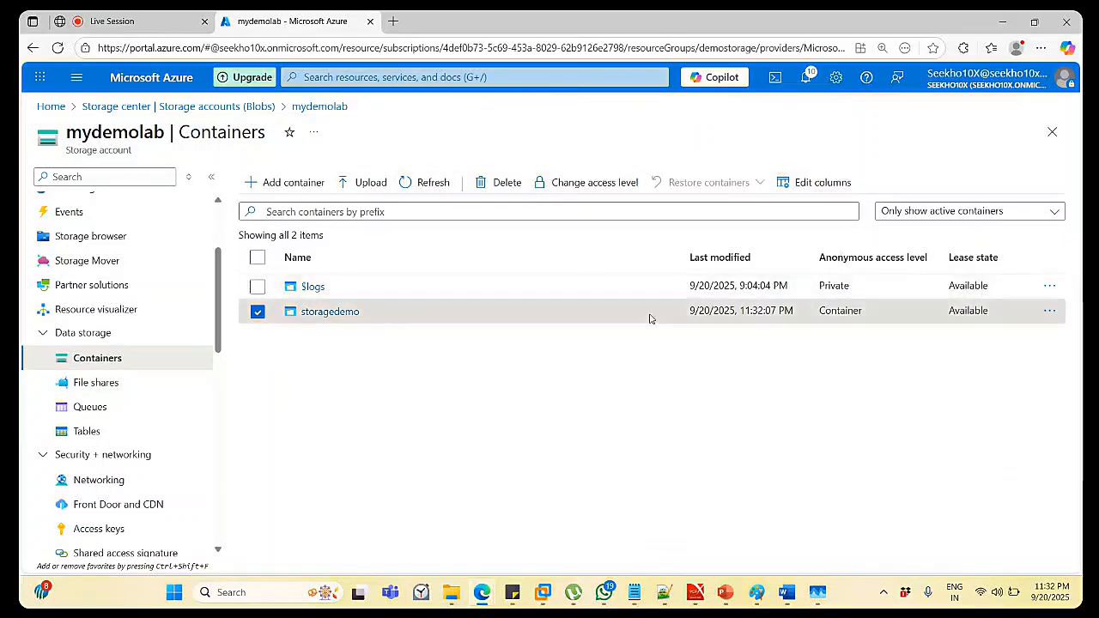
# Copy the storagedemo container's URL from its Container properties.
pyautogui.click(1052, 315)
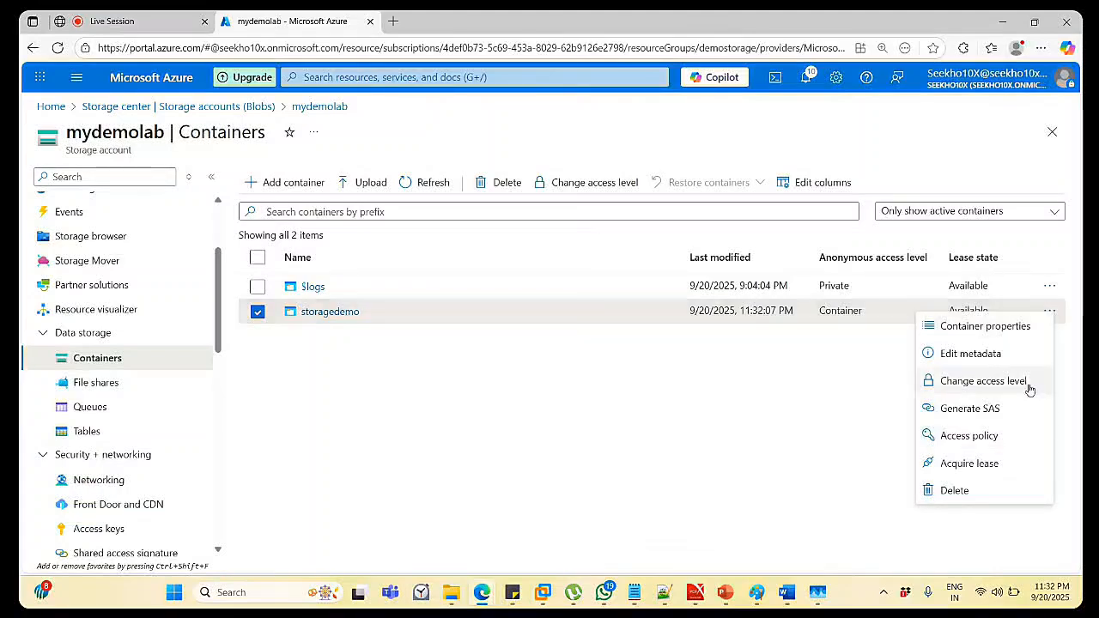
pyautogui.click(985, 326)
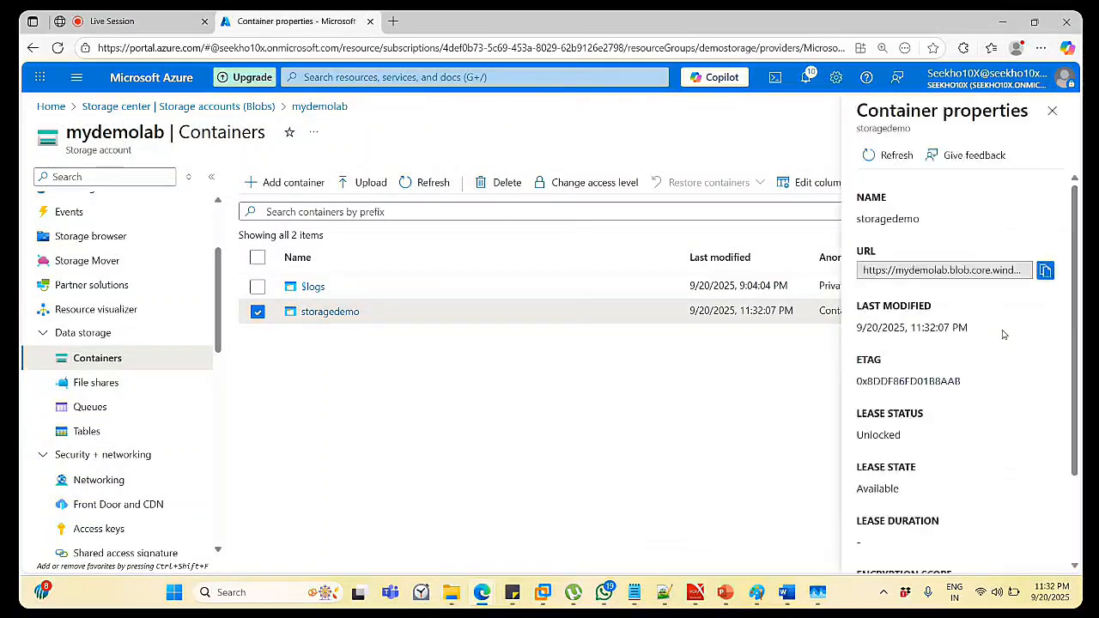
pyautogui.click(1045, 271)
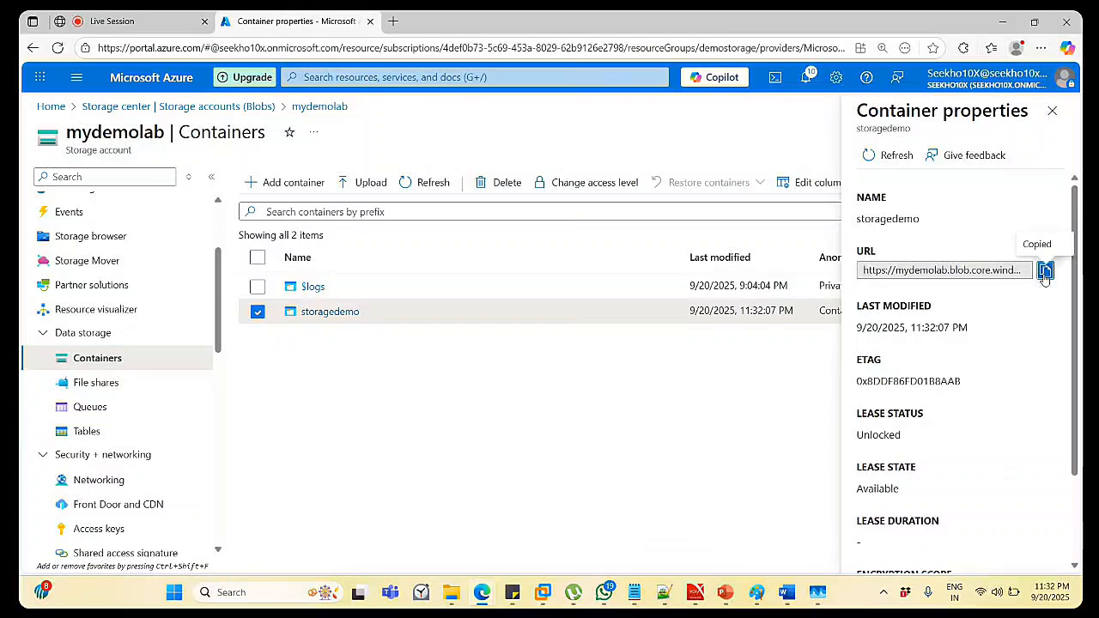
# Load the storagedemo URL in a new browser tab, then close the properties panel in the portal.
pyautogui.click(393, 21)
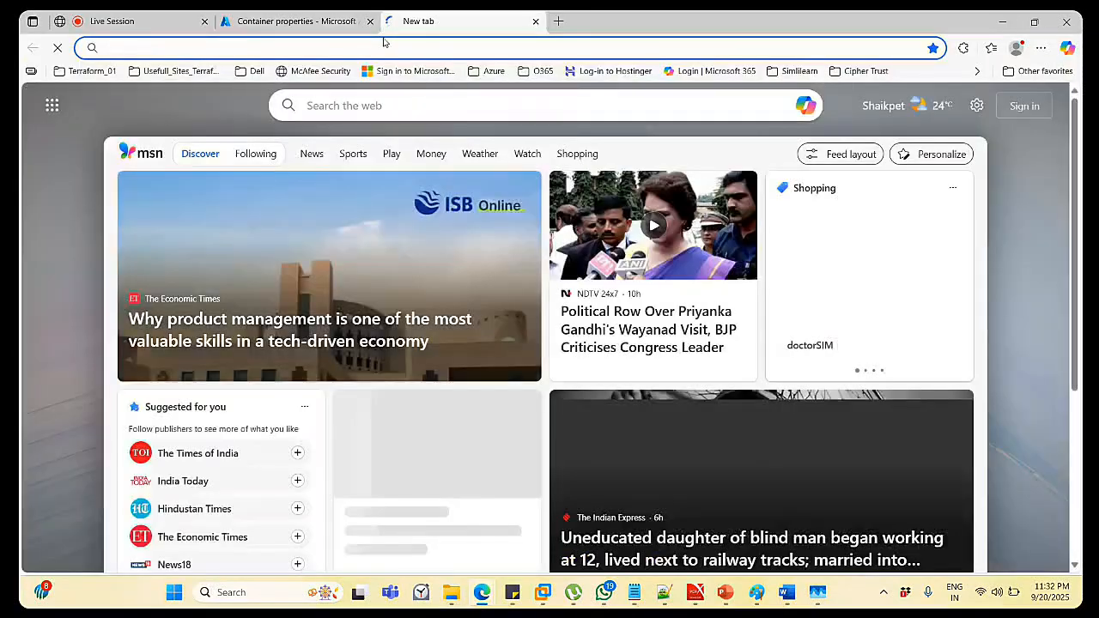
pyautogui.click(383, 46)
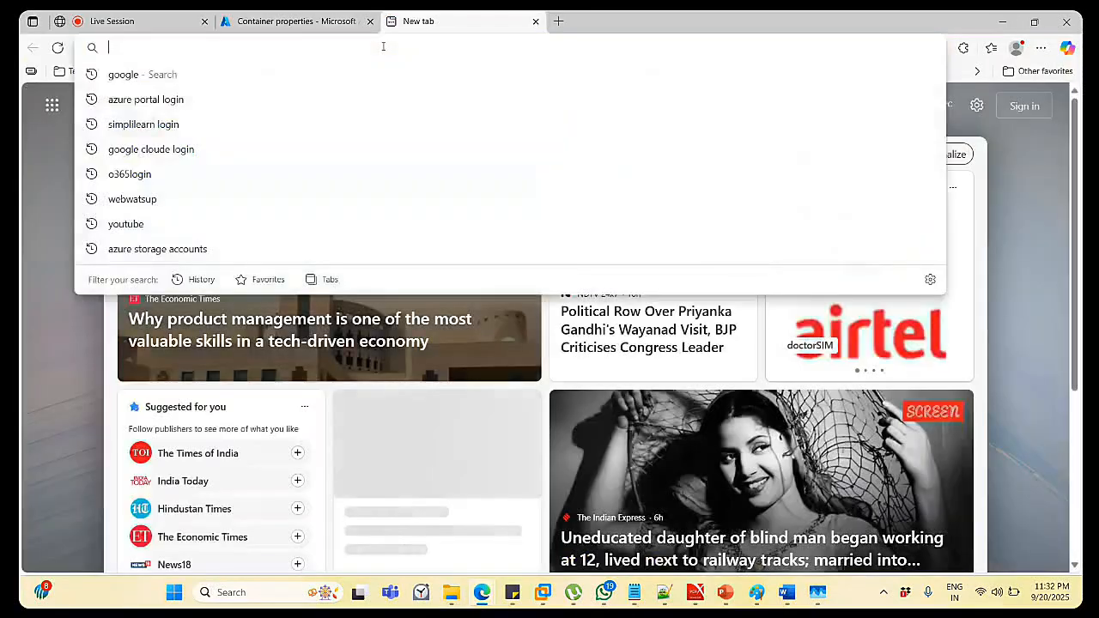
pyautogui.hotkey('ctrl', 'v')
pyautogui.press('Return')
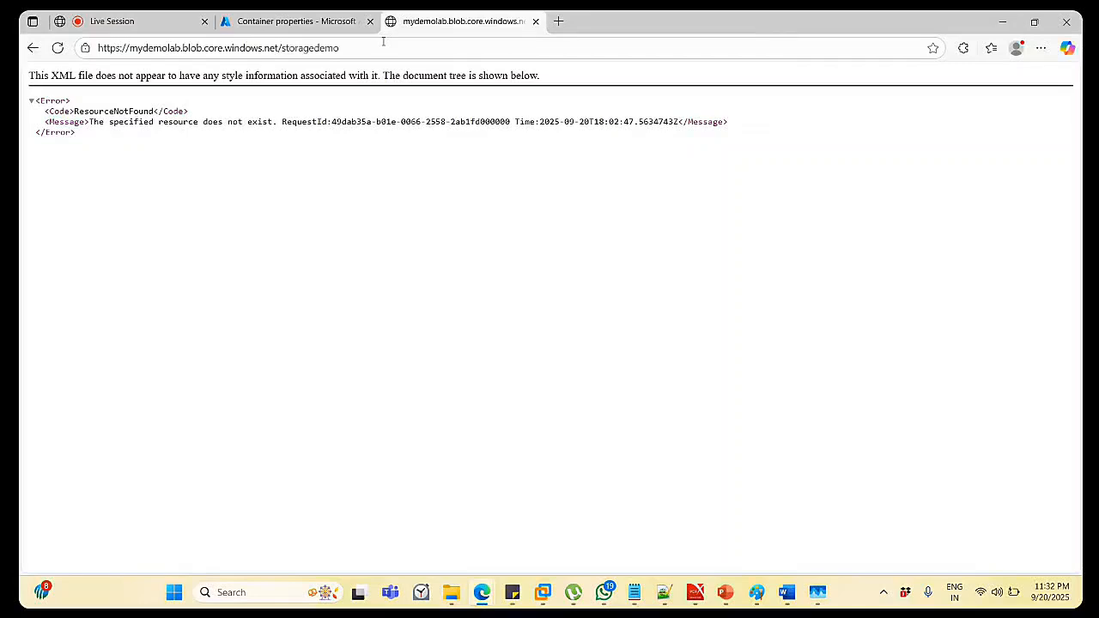
pyautogui.click(326, 21)
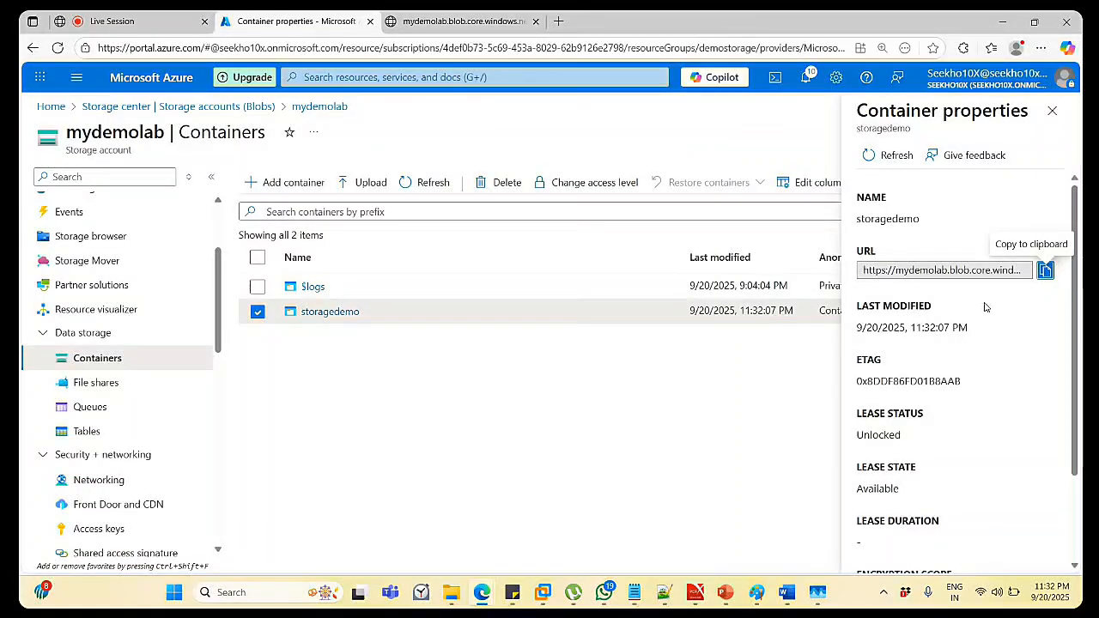
pyautogui.click(1052, 111)
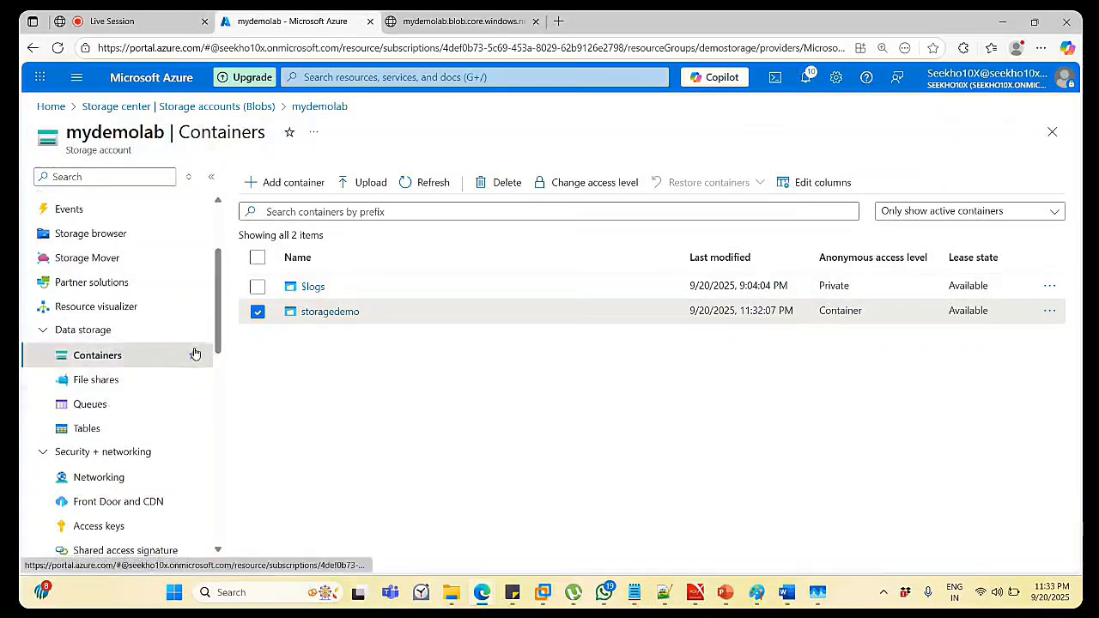
# Copy the Blob service URL from mydemolab's Endpoints page.
pyautogui.scroll(-4, 195, 353)
pyautogui.scroll(-2, 195, 353)
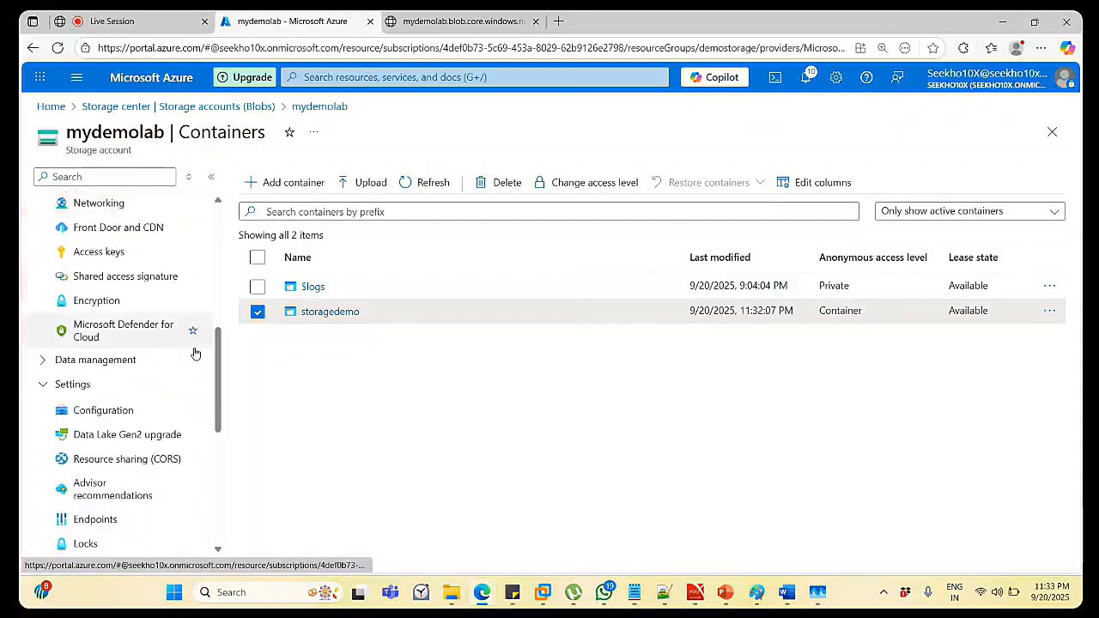
pyautogui.scroll(-4, 195, 353)
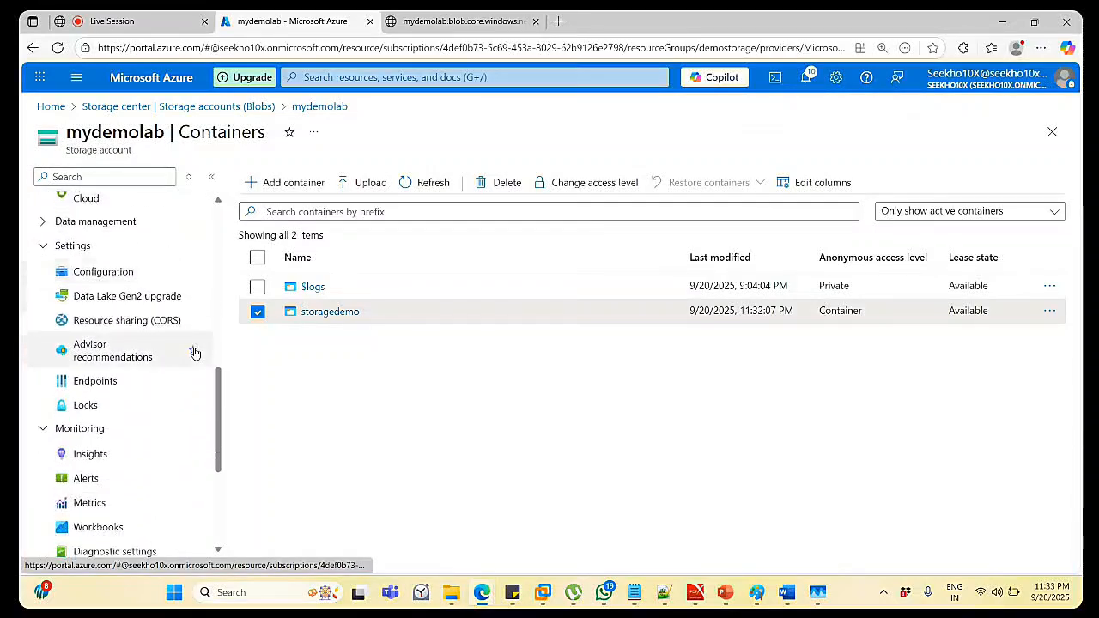
pyautogui.scroll(-2, 191, 348)
pyautogui.click(129, 252)
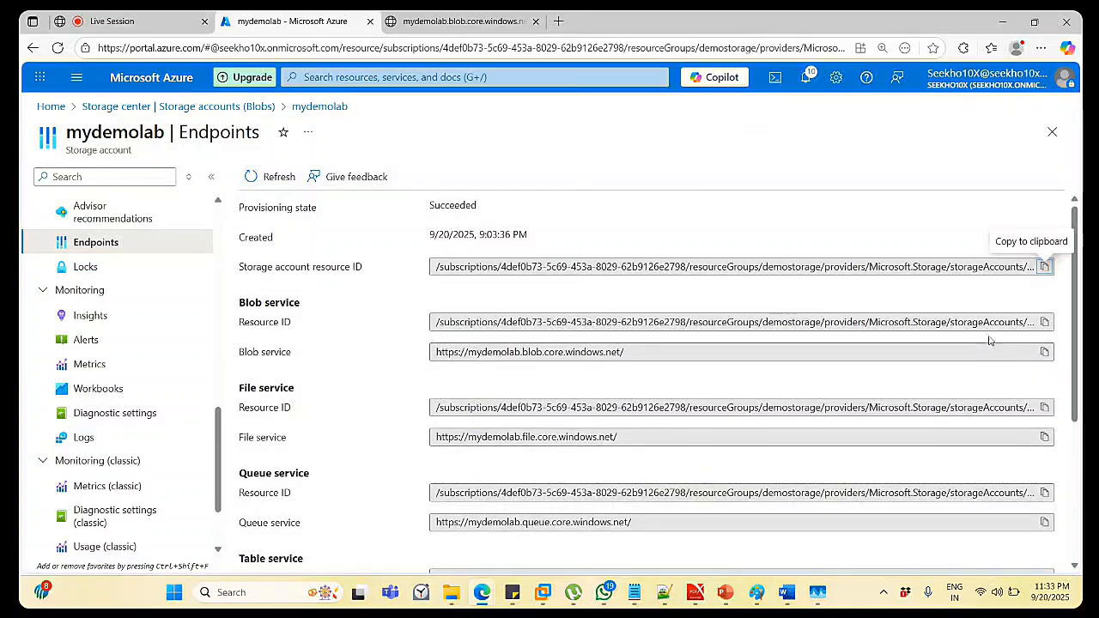
pyautogui.click(1044, 351)
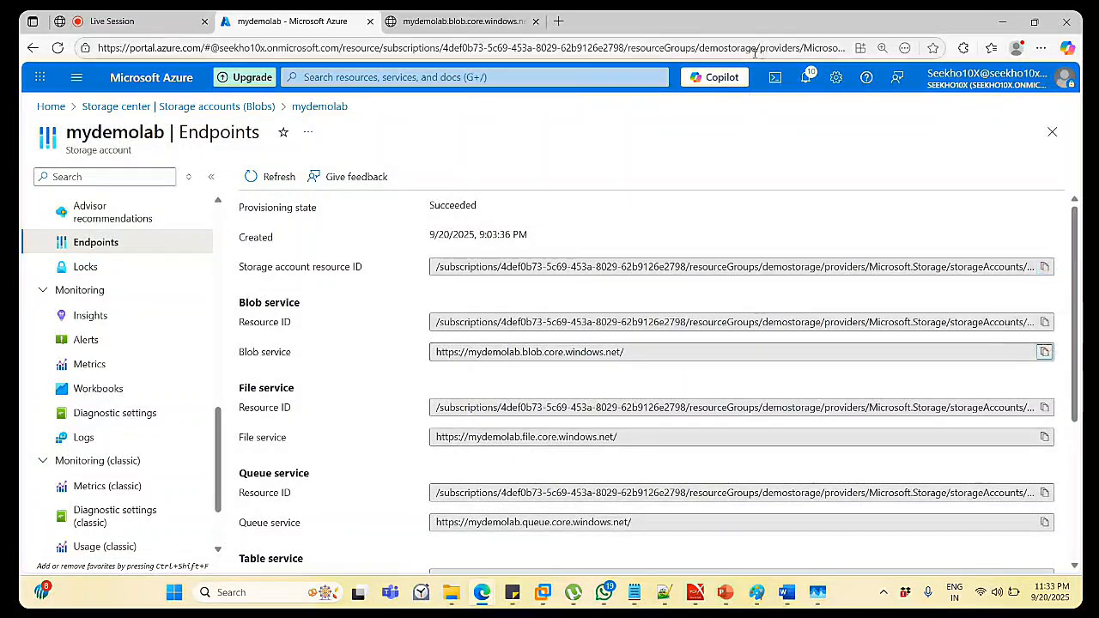
# Load the blob service root address in the test tab, then close it and return to Storage accounts.
pyautogui.click(481, 23)
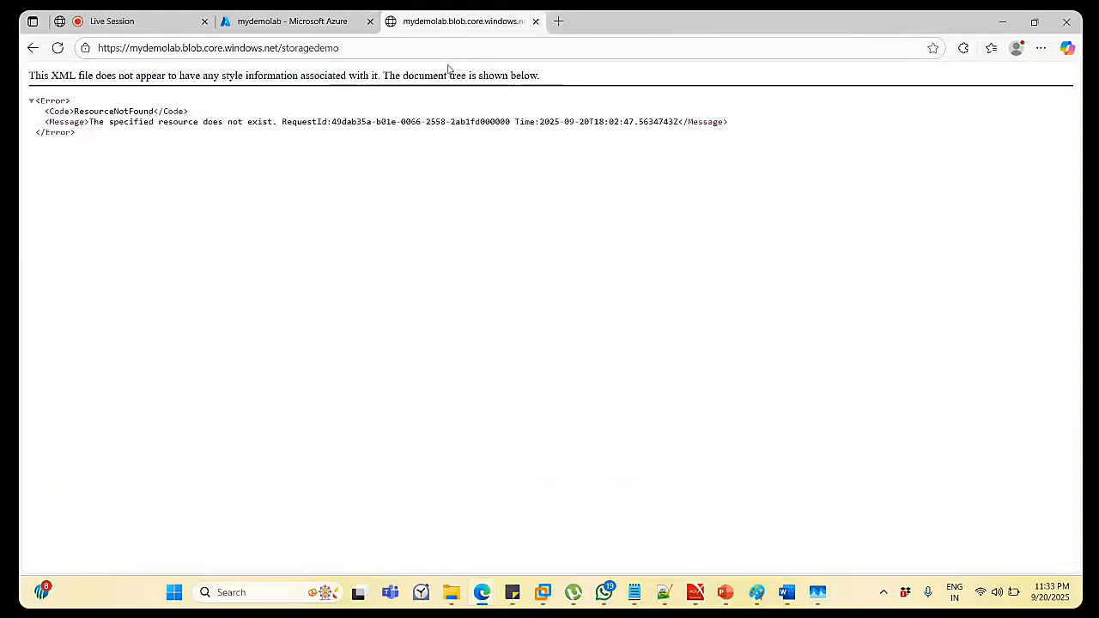
pyautogui.click(447, 54)
pyautogui.press('End')
pyautogui.hotkey('ctrl', 'BackSpace')
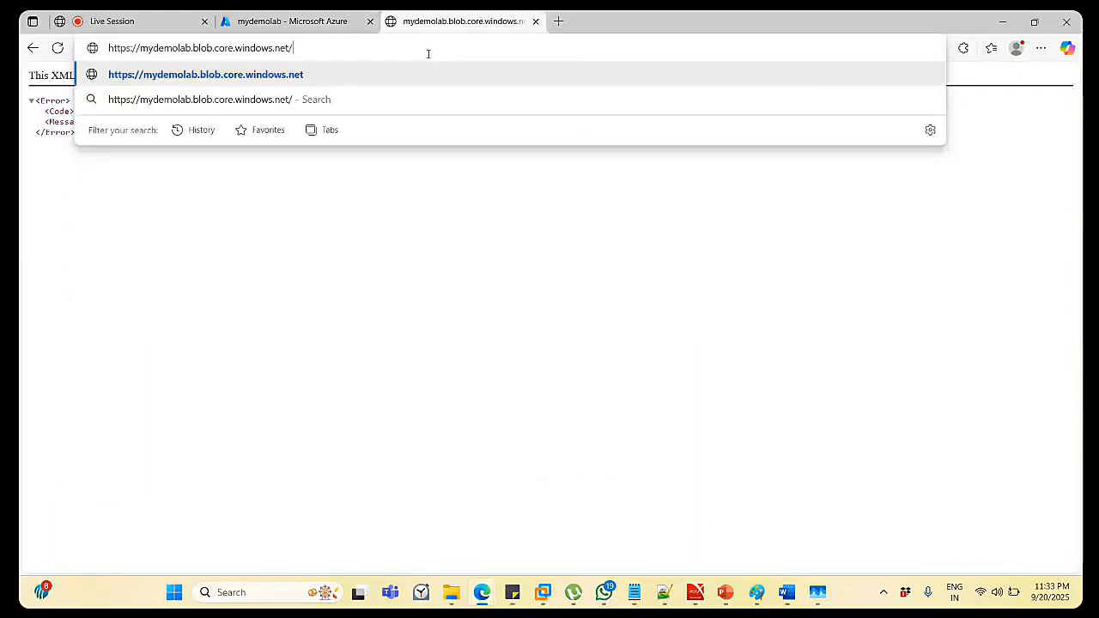
pyautogui.press('BackSpace')
pyautogui.press('Return')
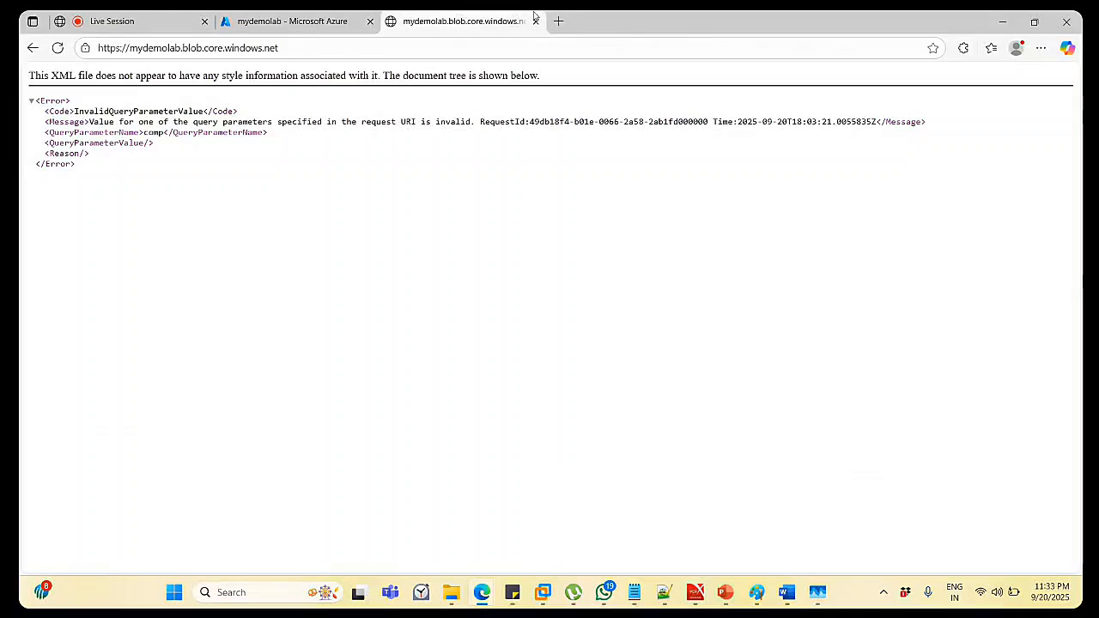
pyautogui.click(535, 21)
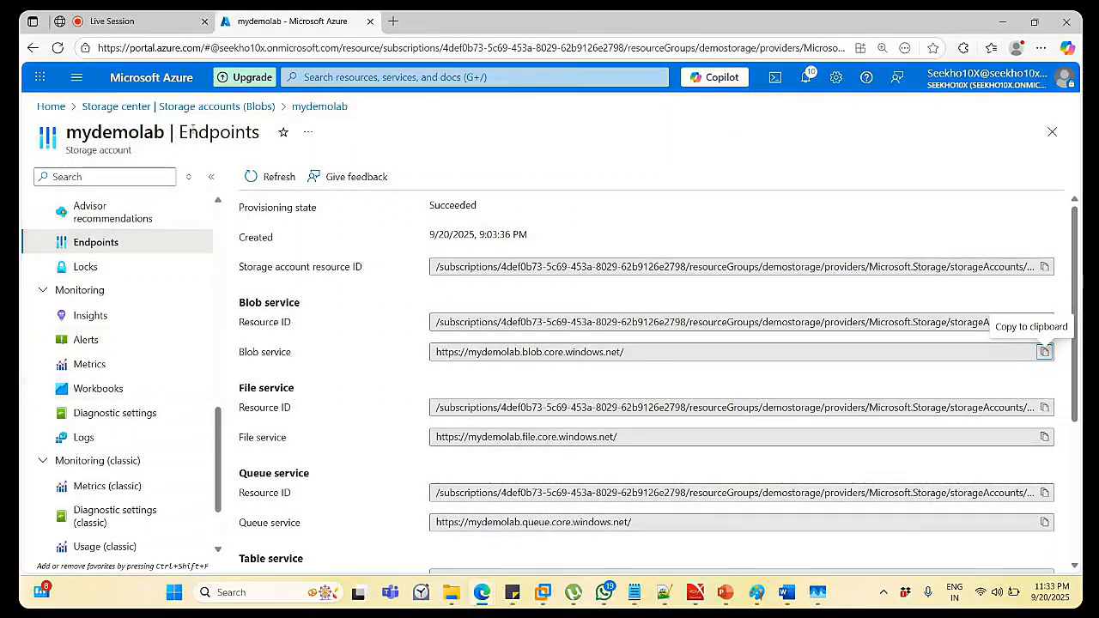
pyautogui.click(213, 113)
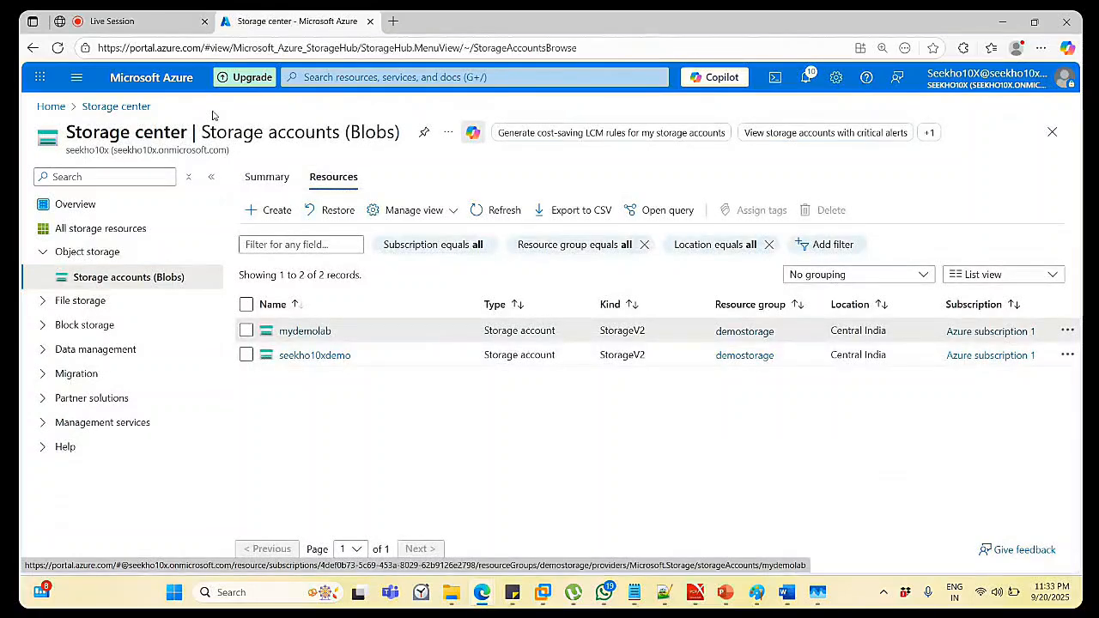
# Bring the Classplus live class forward, check the People list, then view the chat messages.
pyautogui.click(122, 24)
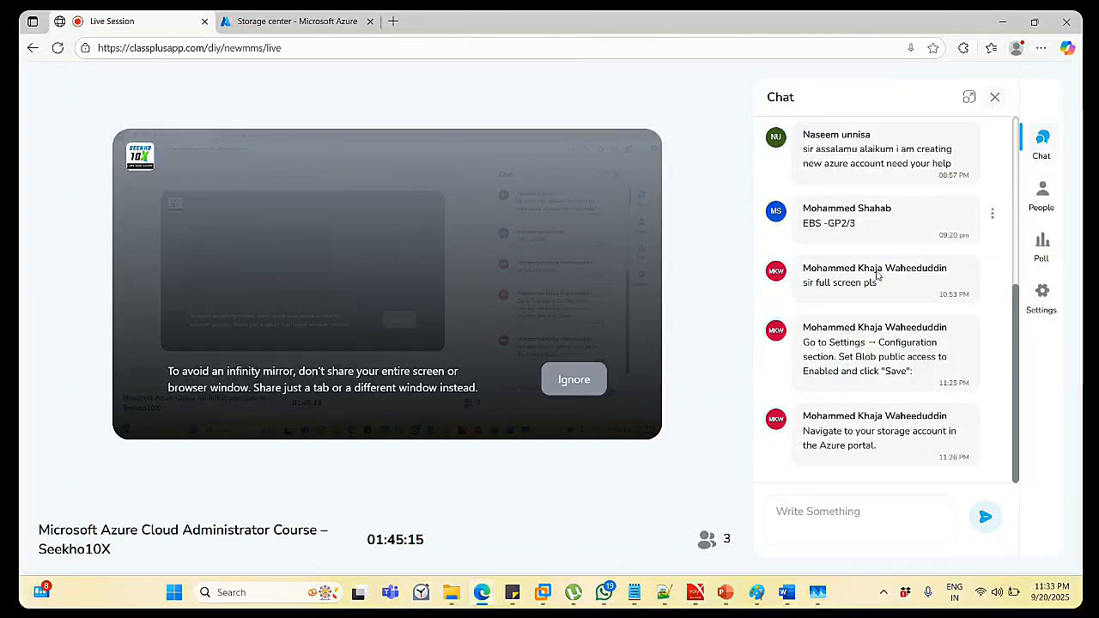
pyautogui.click(1046, 192)
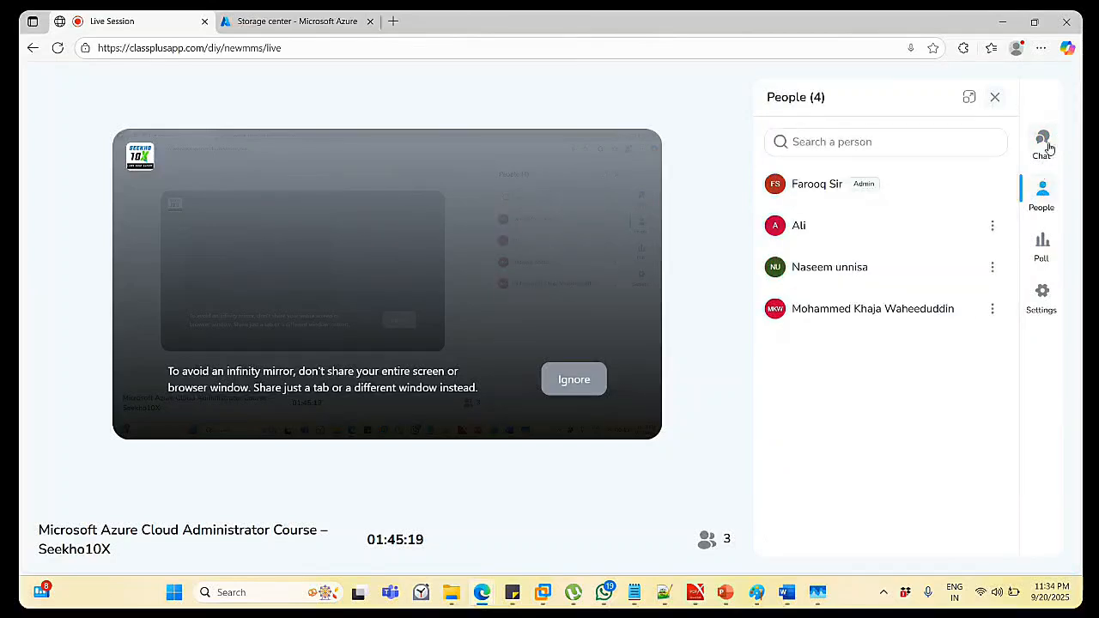
pyautogui.click(1048, 148)
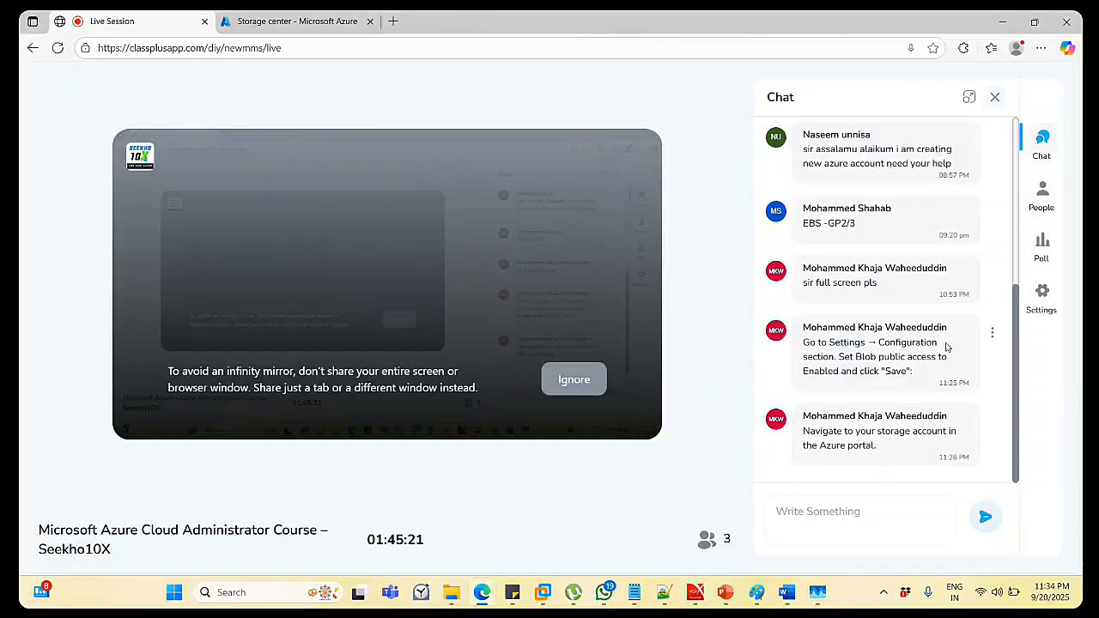
pyautogui.moveTo(651, 220)
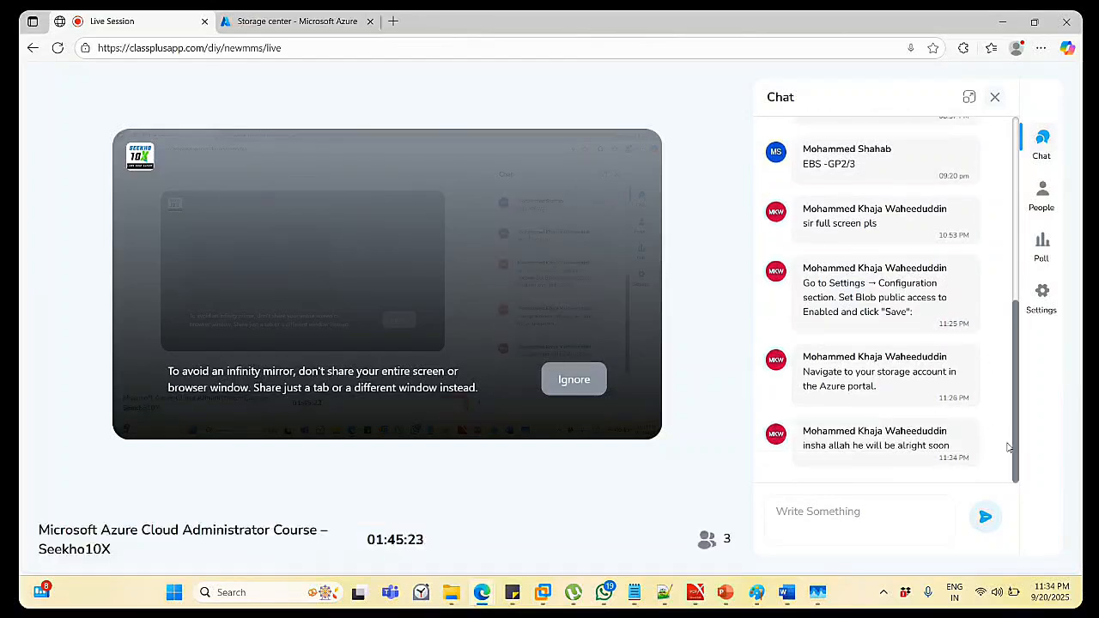